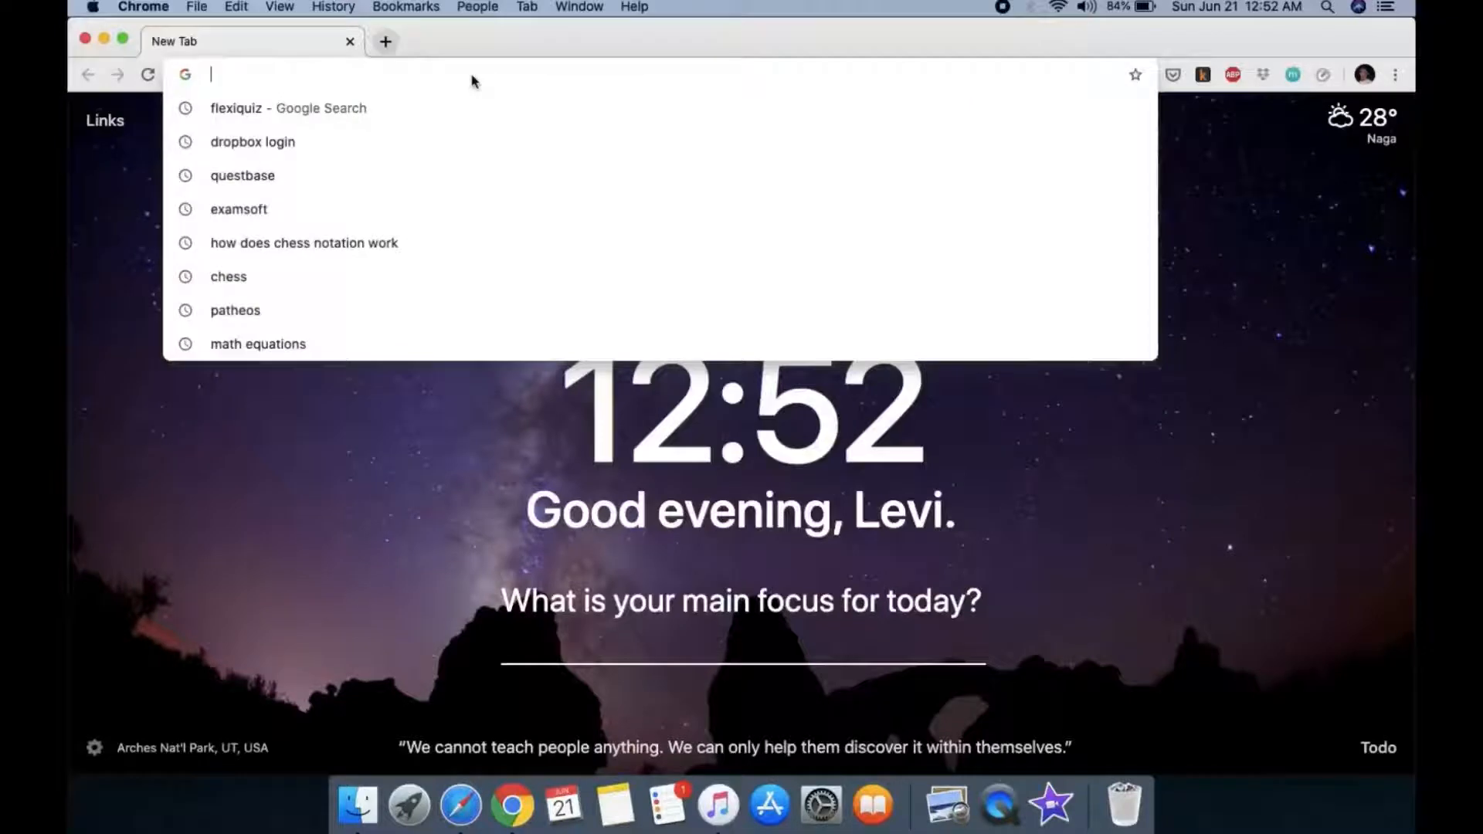
Step: Load flexiquiz.com from Chrome's address bar
type("flexiquiz.com")
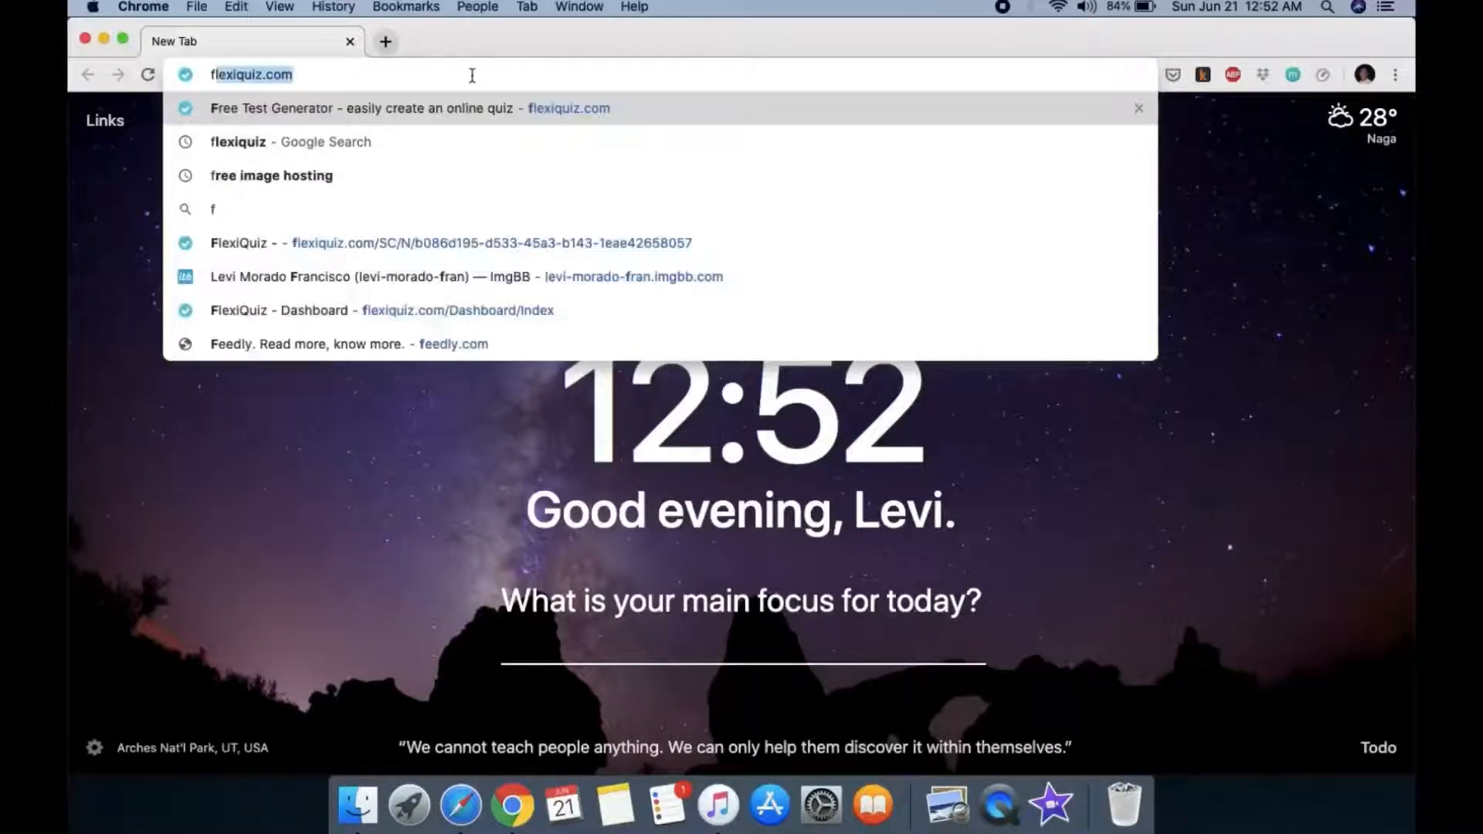
key("Right")
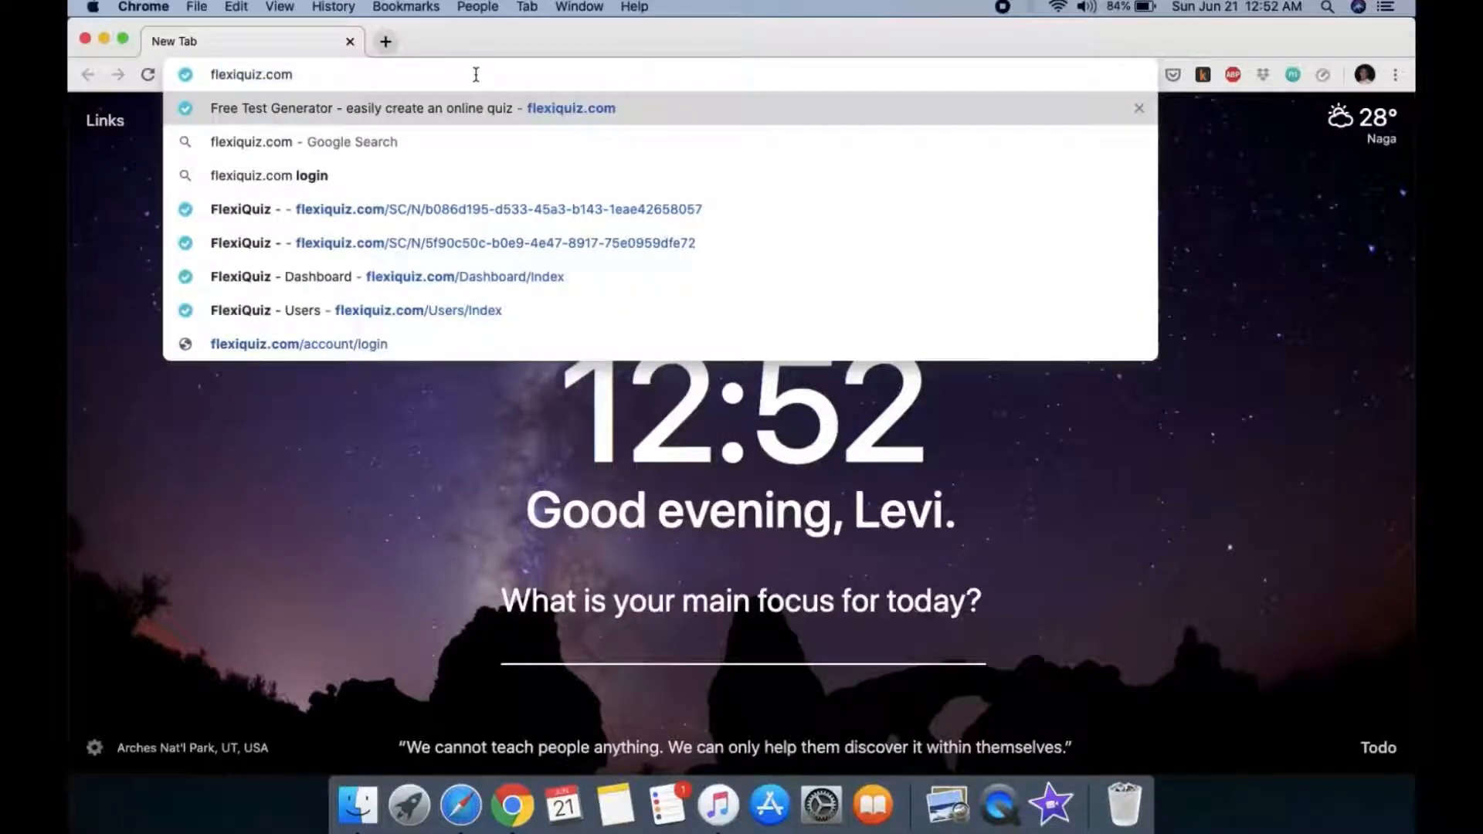
key("Return")
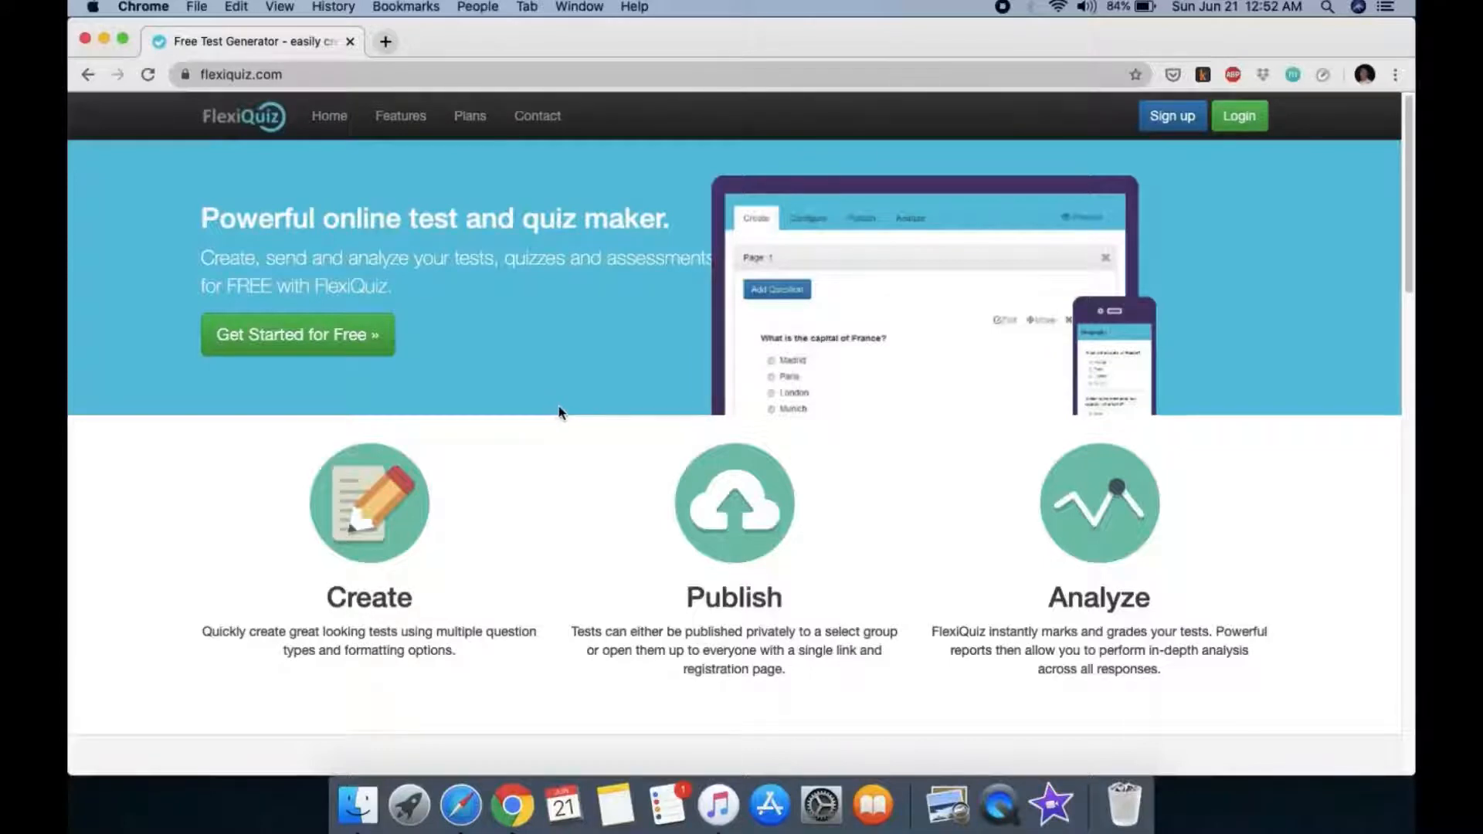
Step: Scroll through the FlexiQuiz homepage and go to the Plans pricing page
scroll(564, 412, "down", 10)
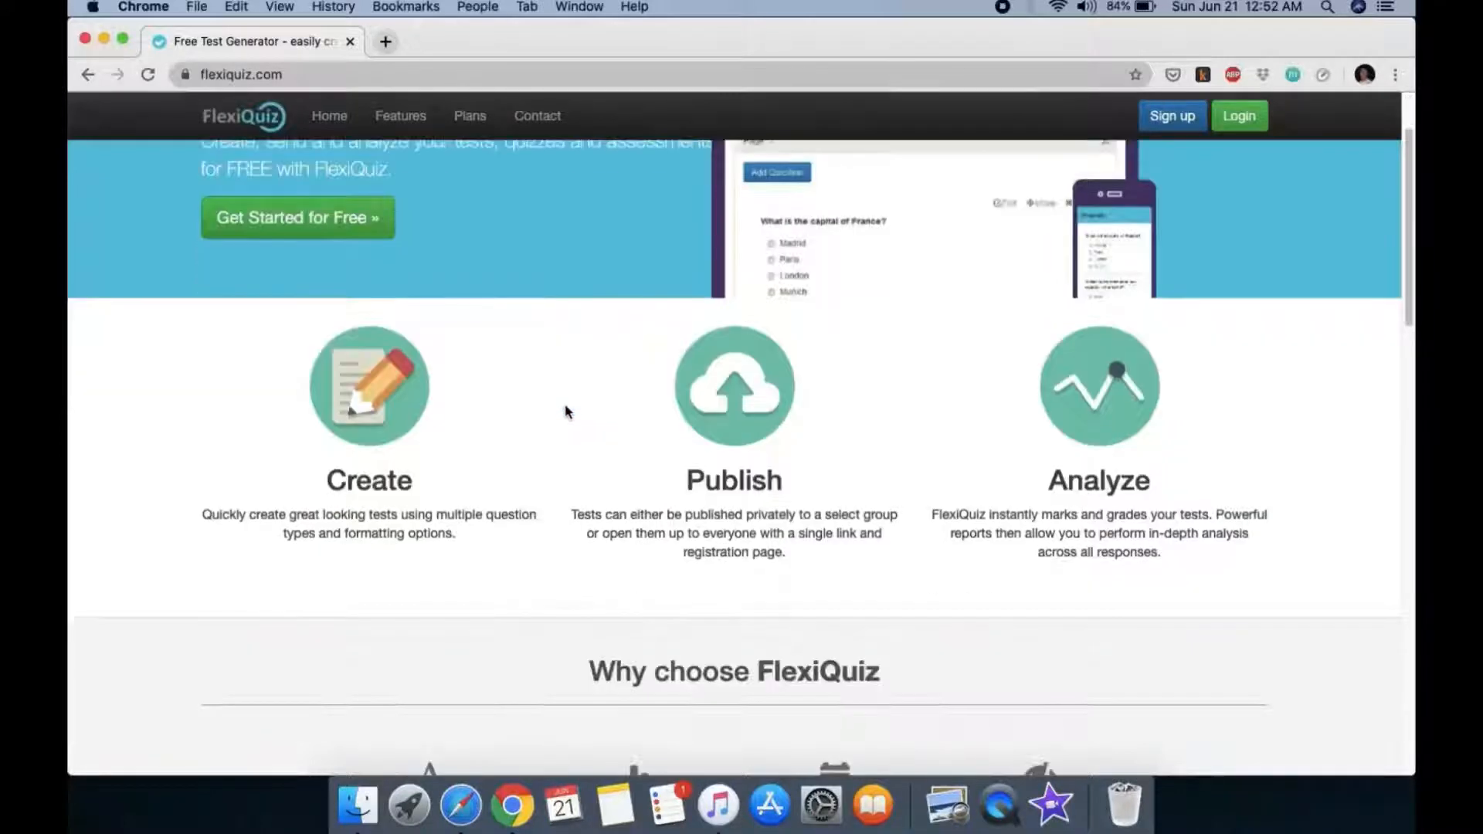
scroll(567, 412, "down", 13)
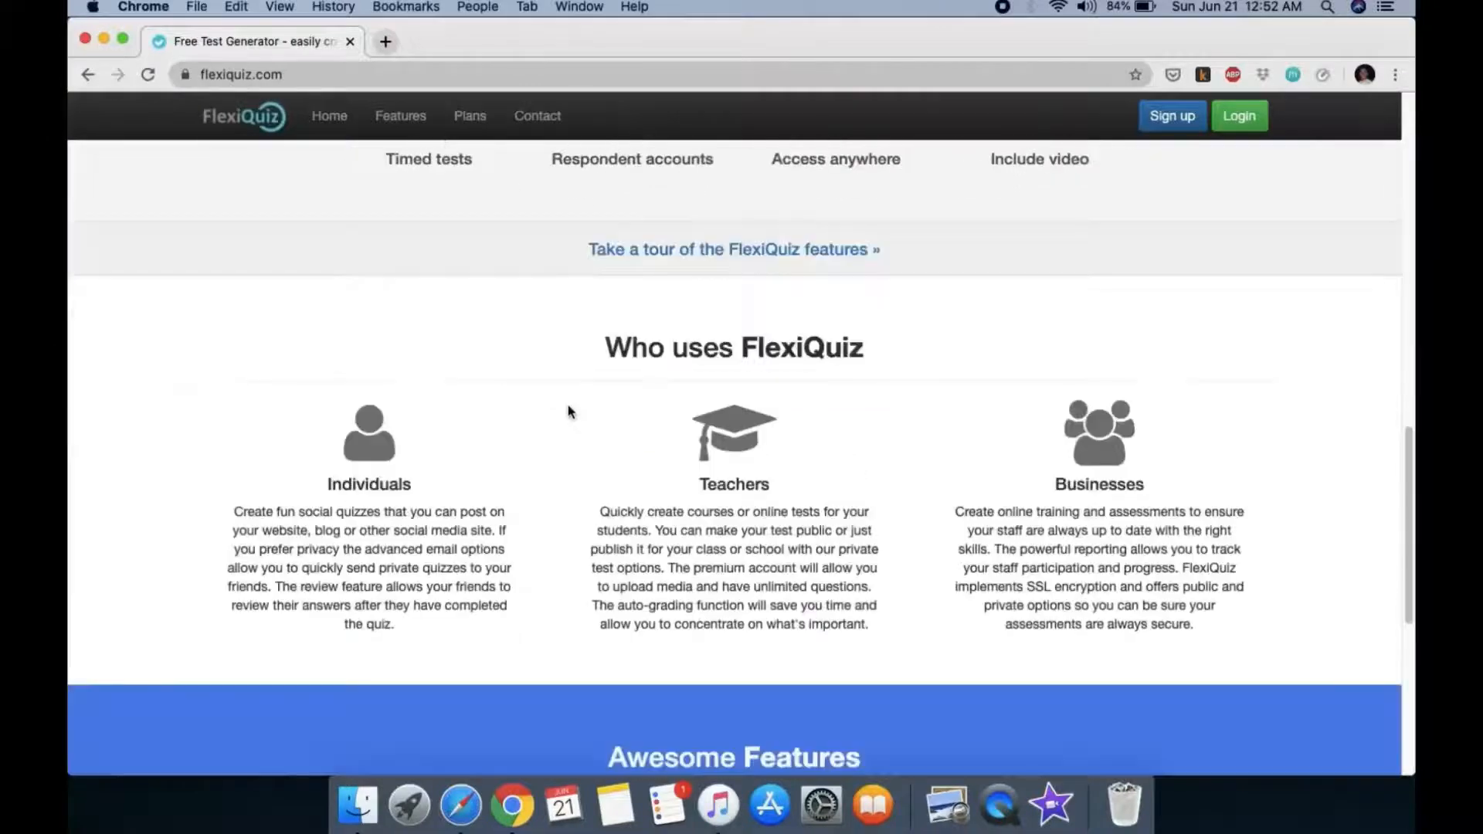
scroll(568, 409, "down", 3)
scroll(568, 409, "up", 20)
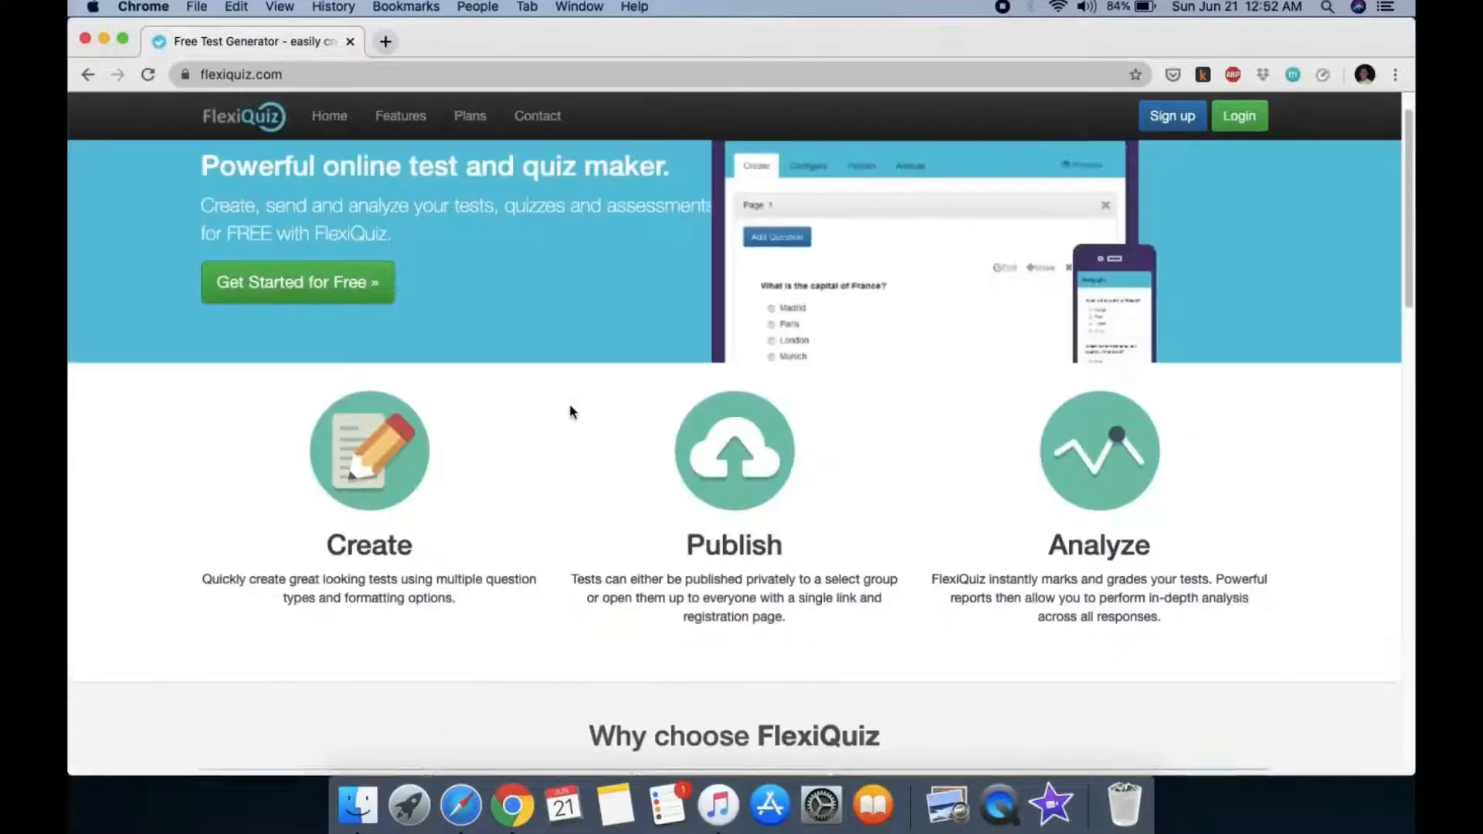
left_click(466, 116)
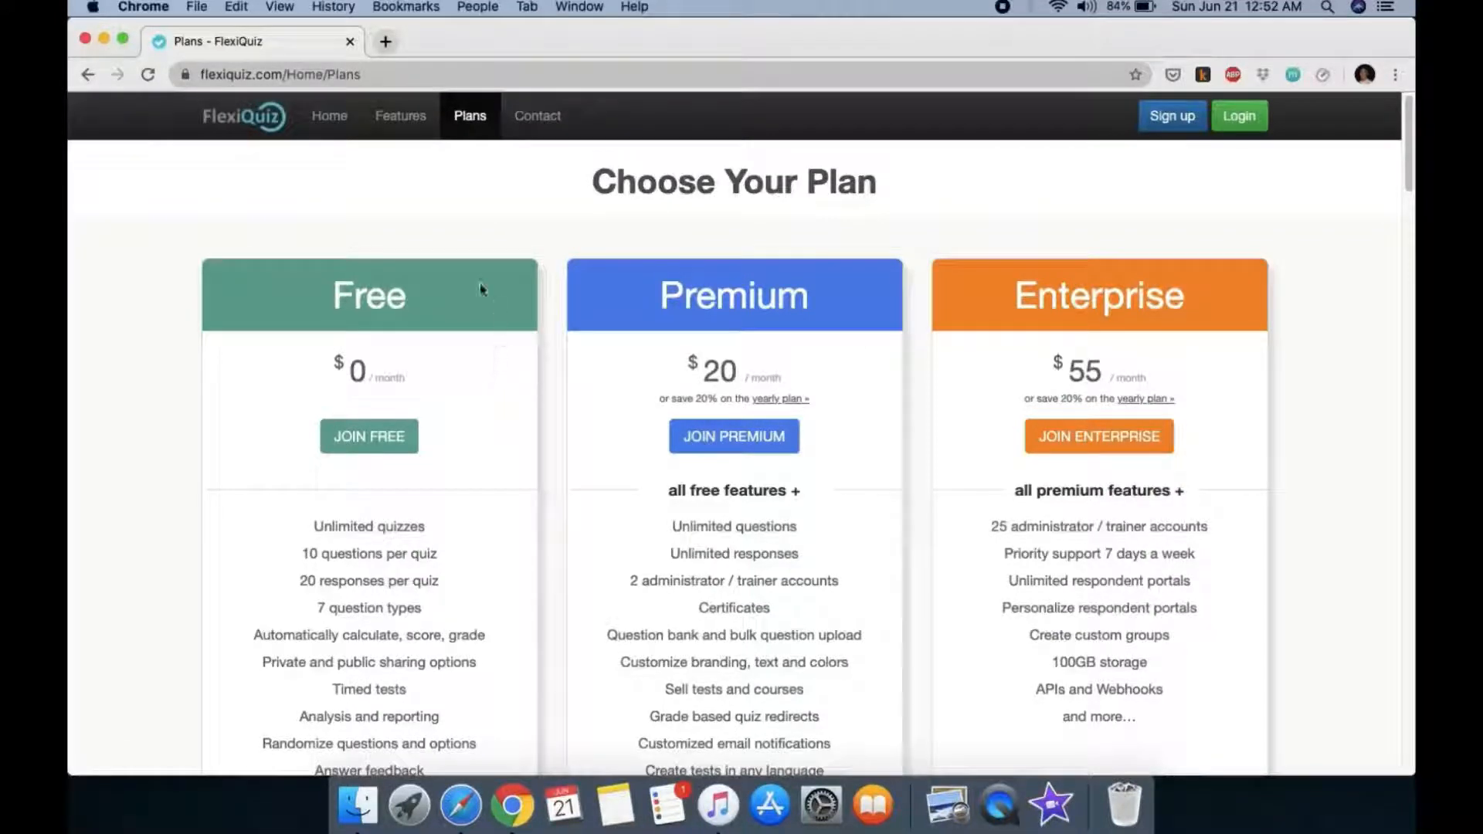
left_click_drag(329, 297, 431, 321)
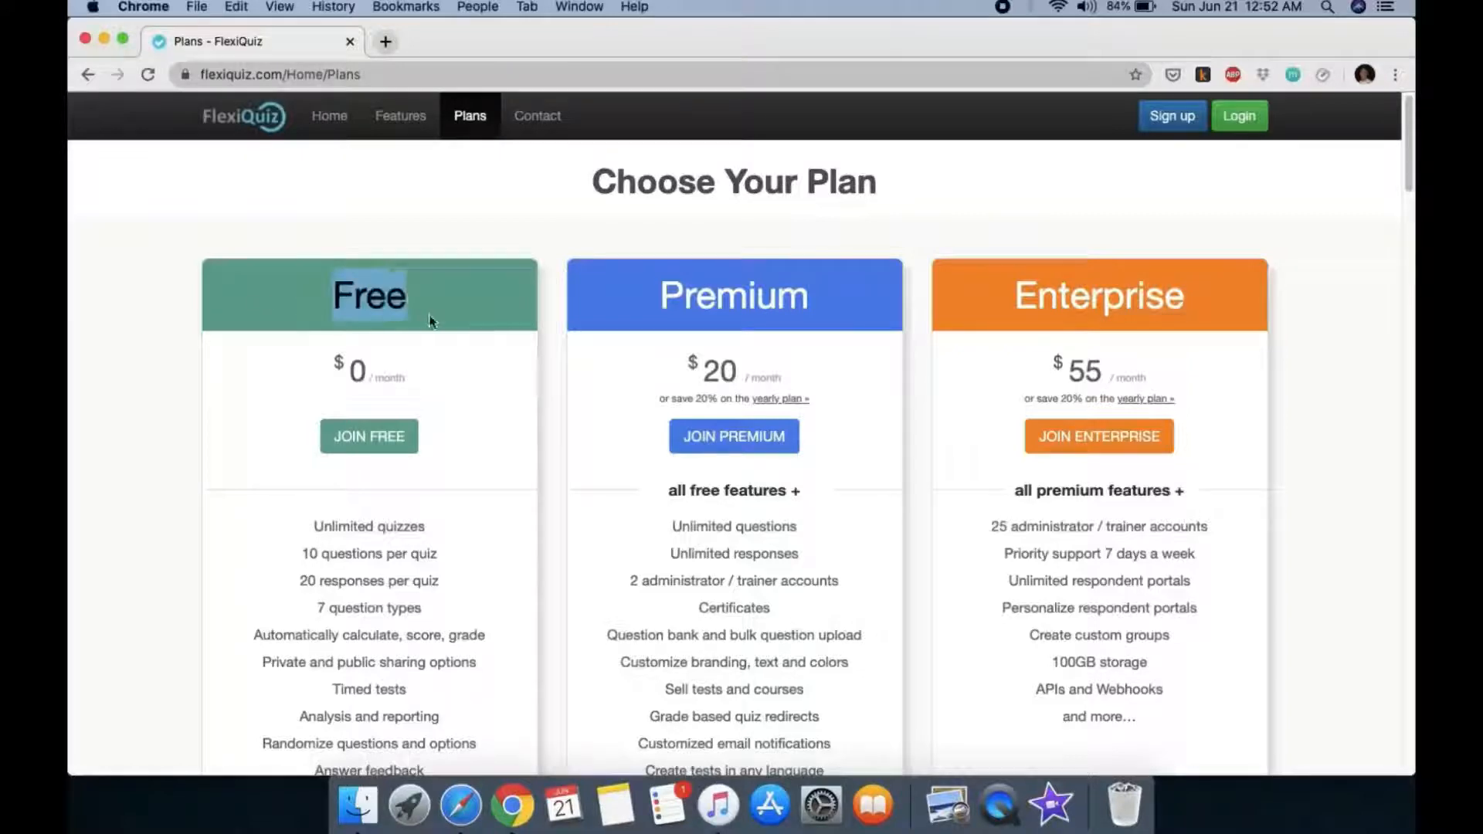
left_click(455, 365)
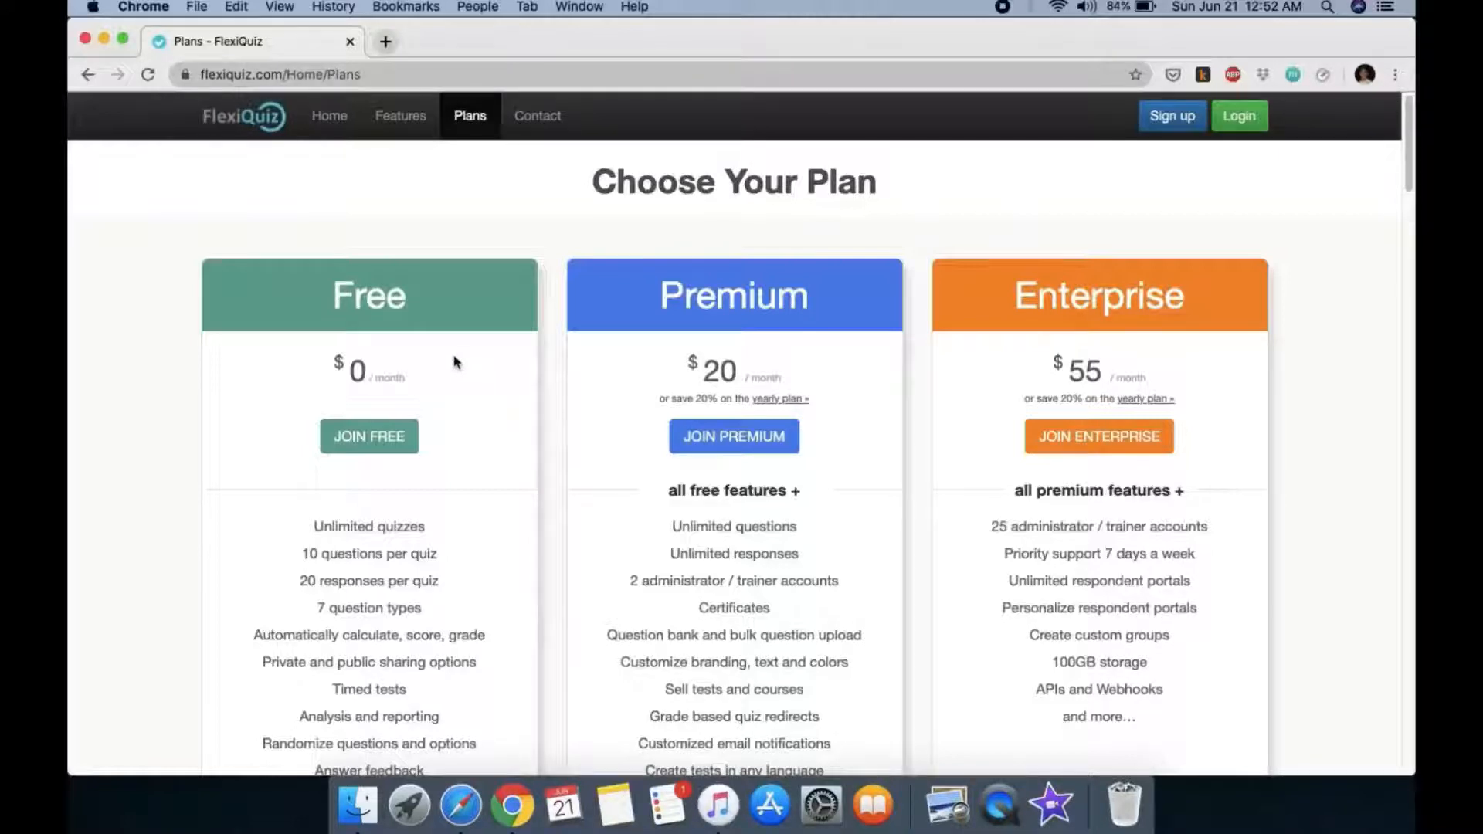
left_click_drag(334, 295, 442, 307)
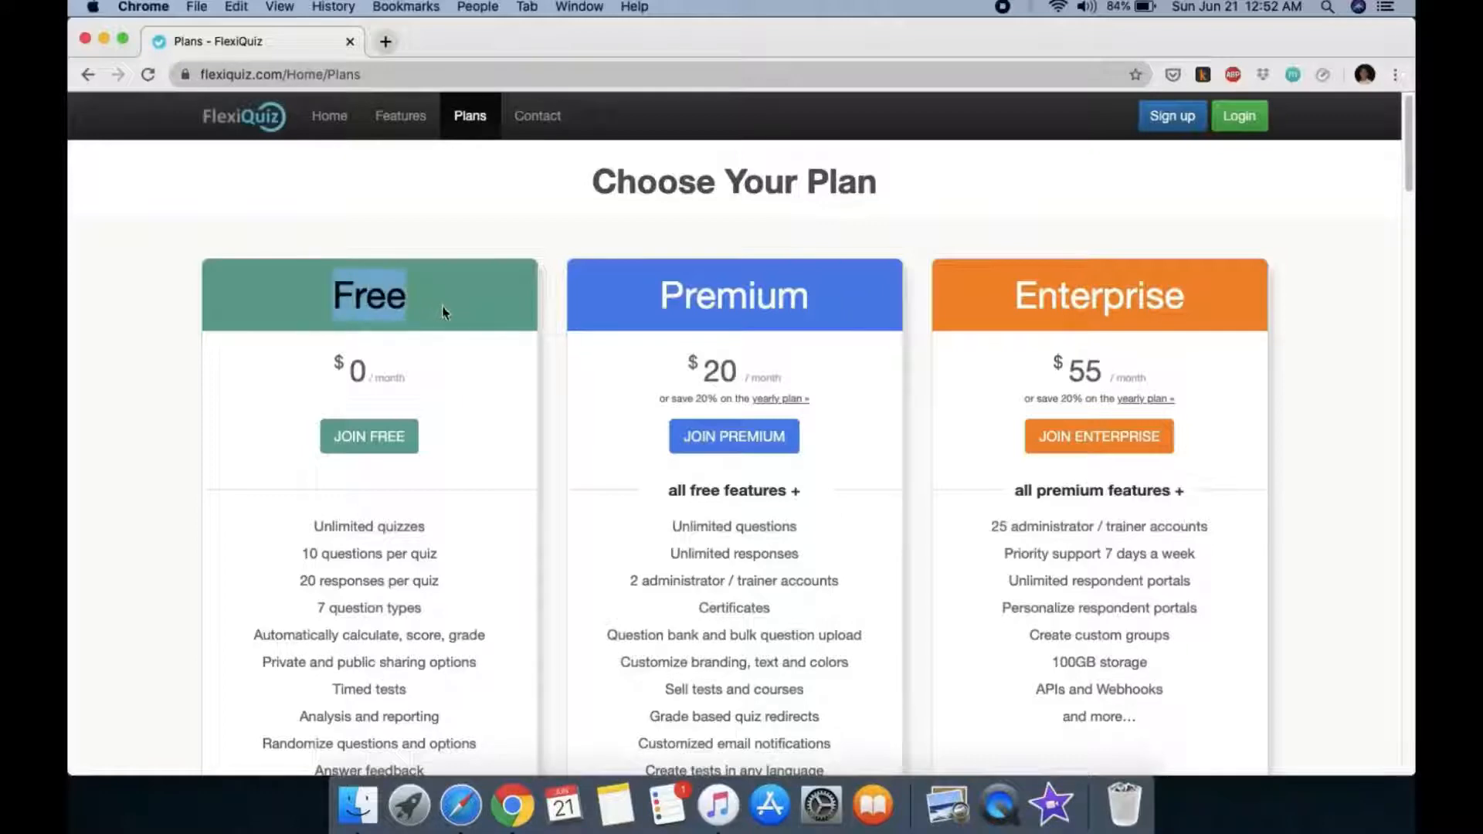
left_click(651, 307)
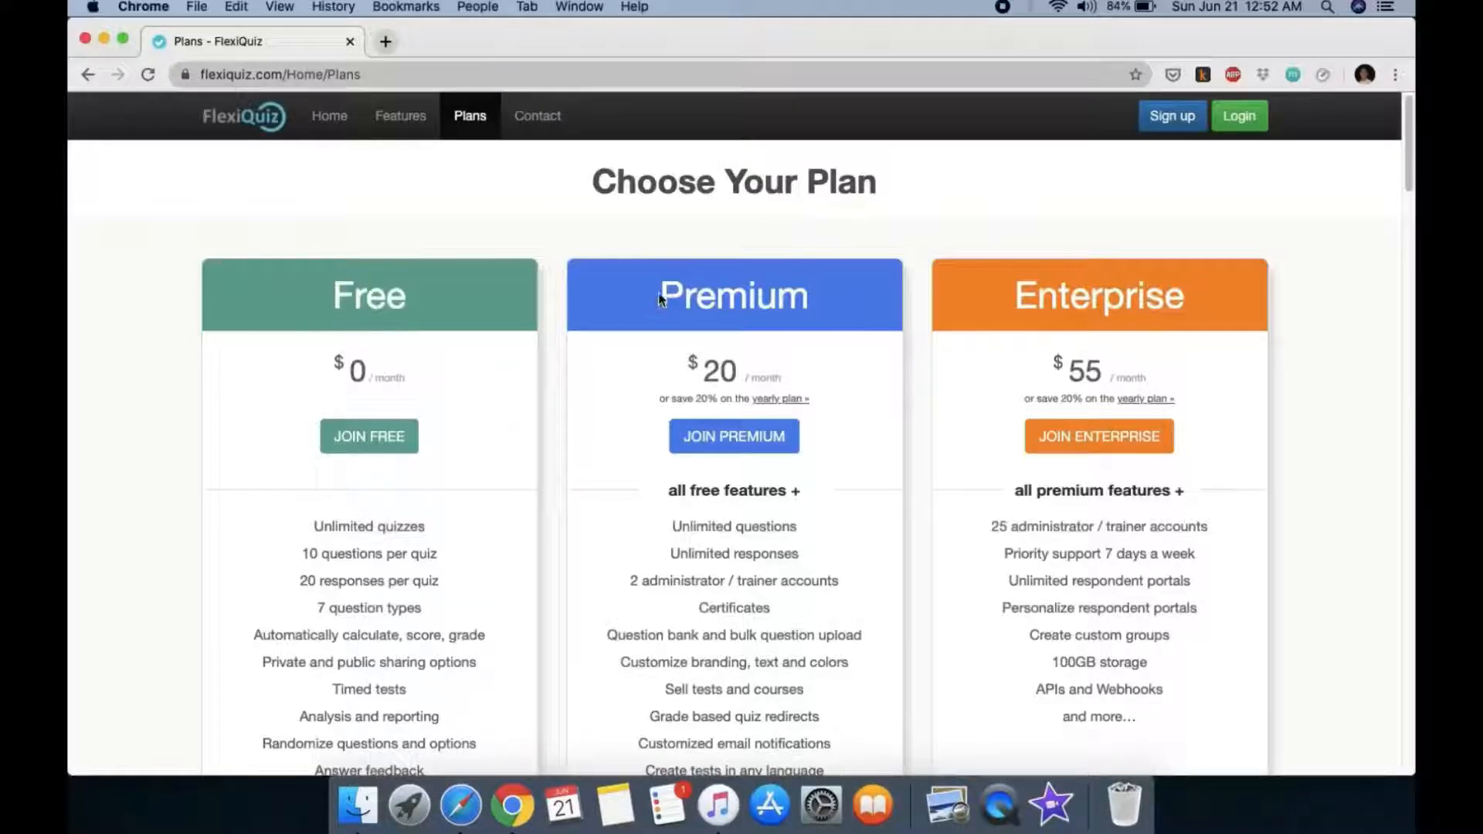
left_click_drag(663, 294, 824, 312)
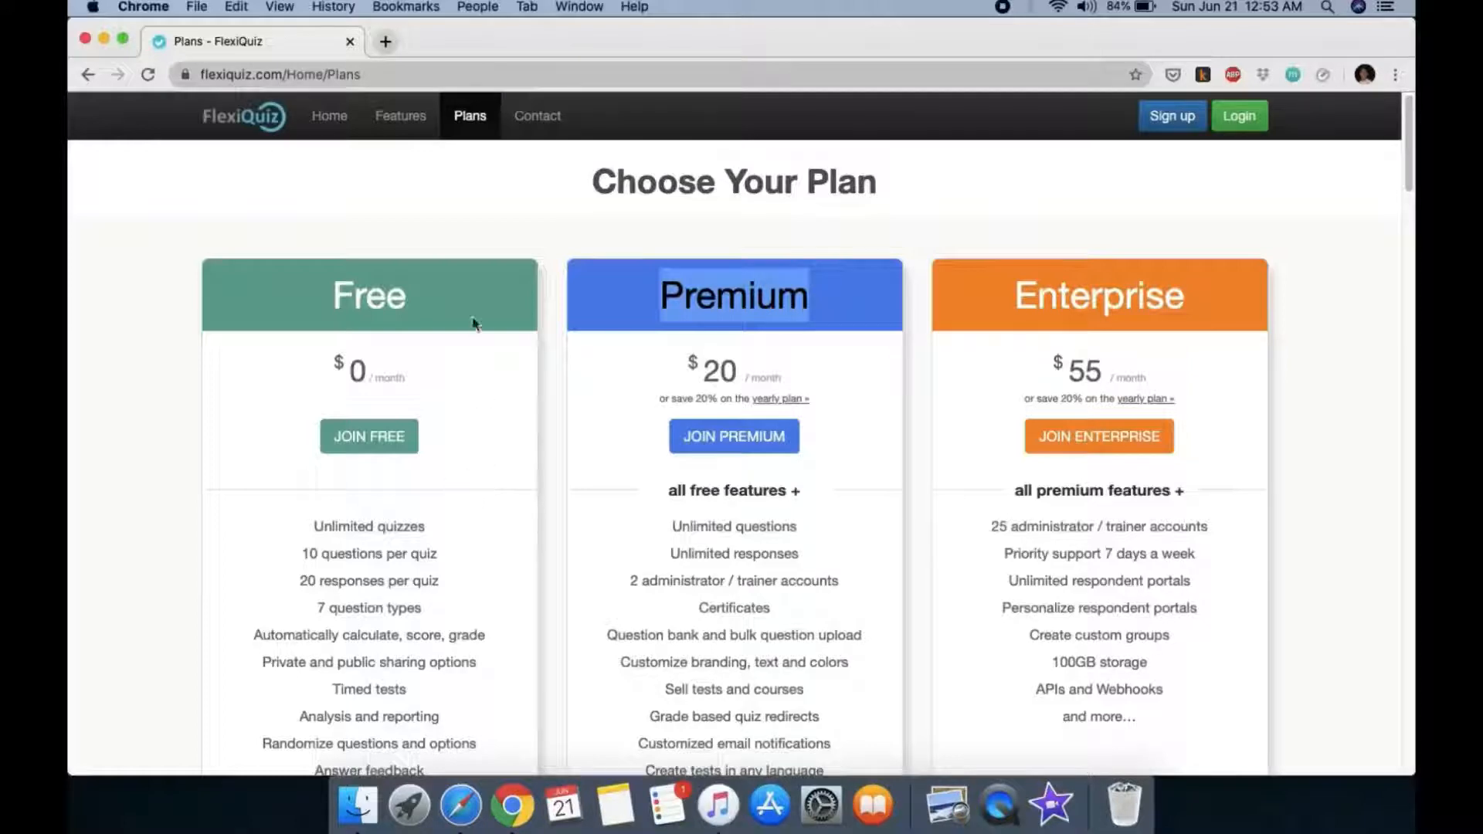
left_click(715, 294)
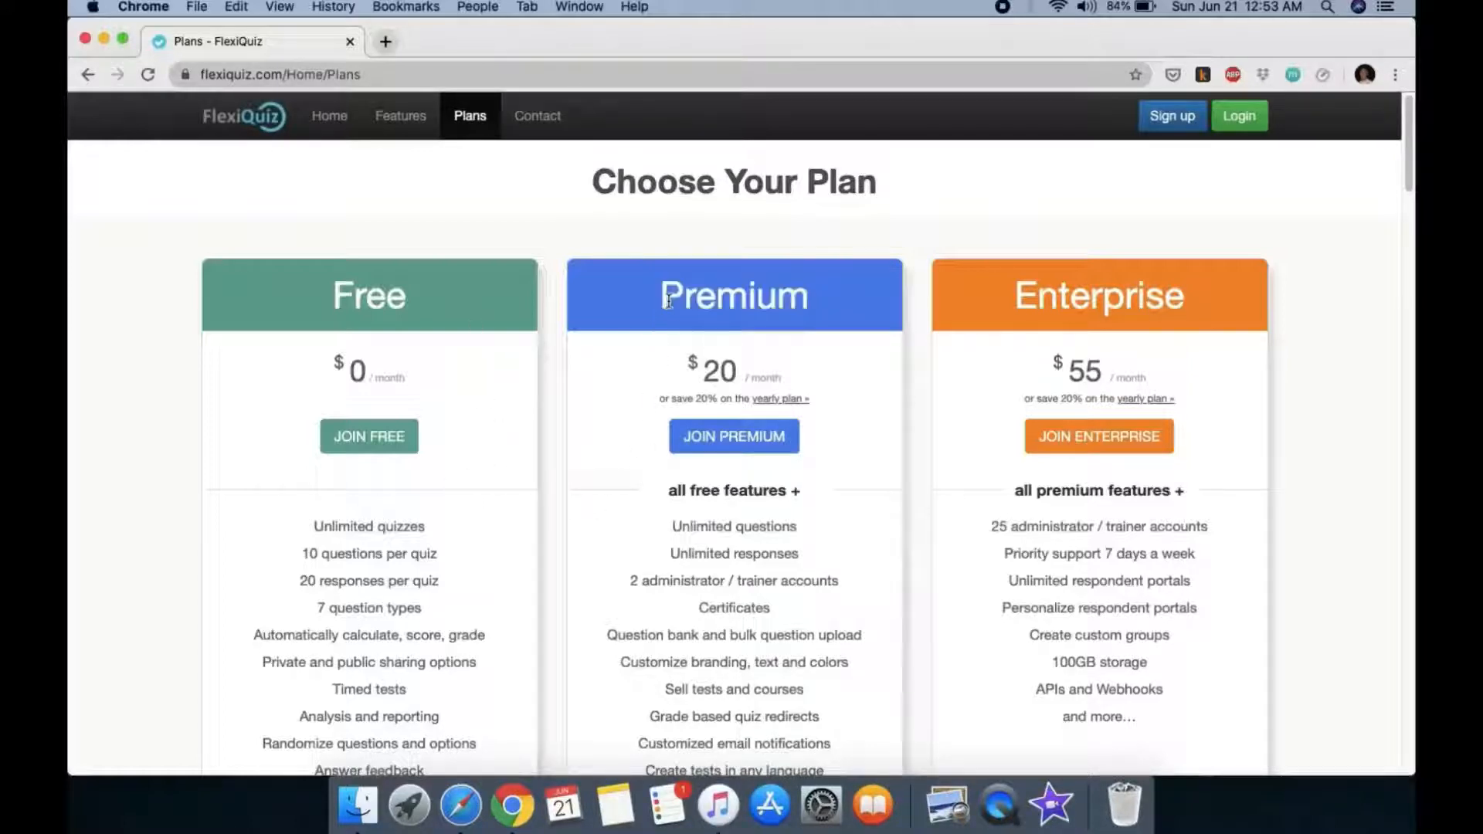
left_click_drag(664, 299, 828, 300)
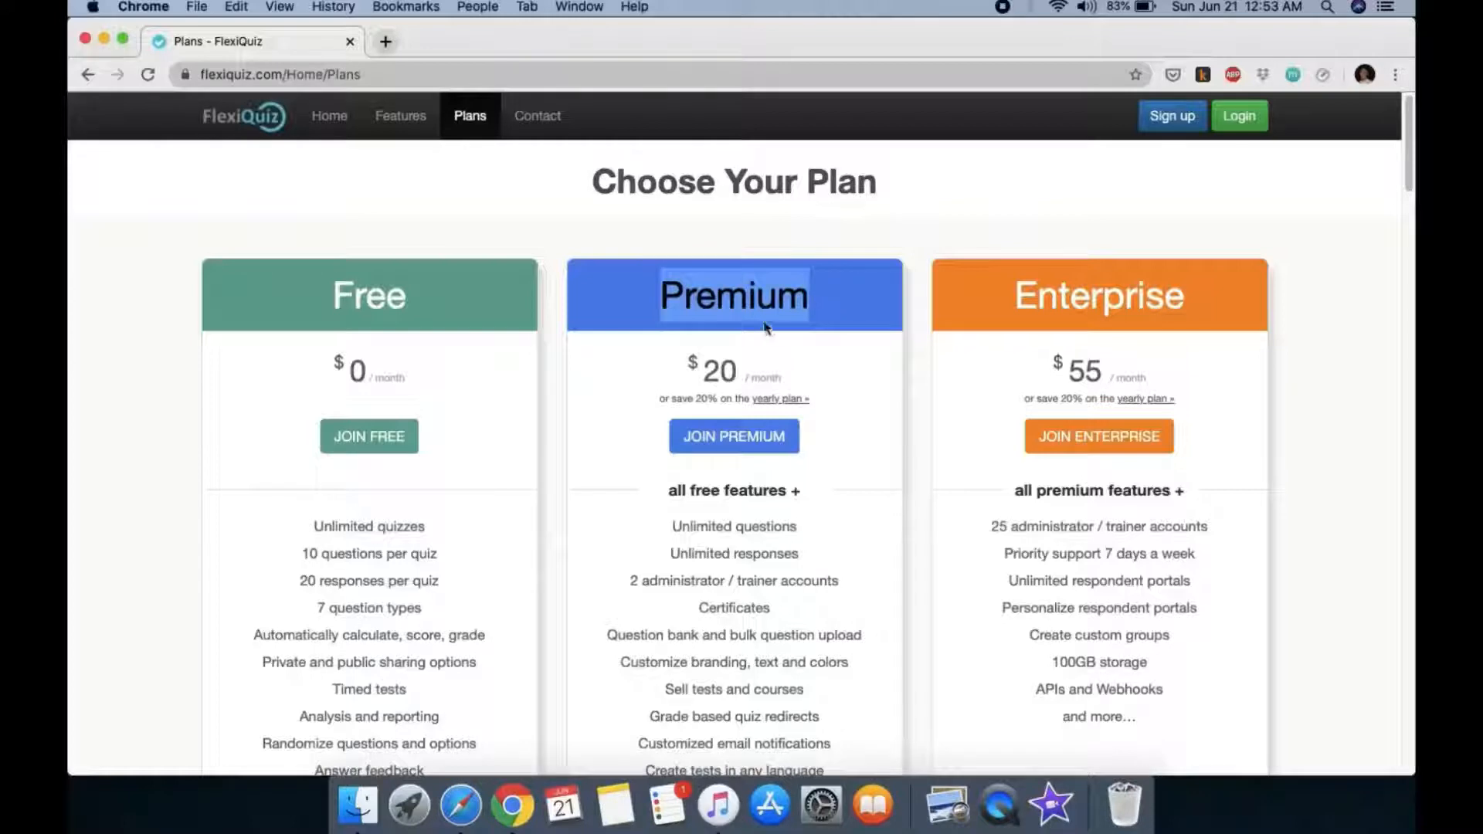
left_click(818, 313)
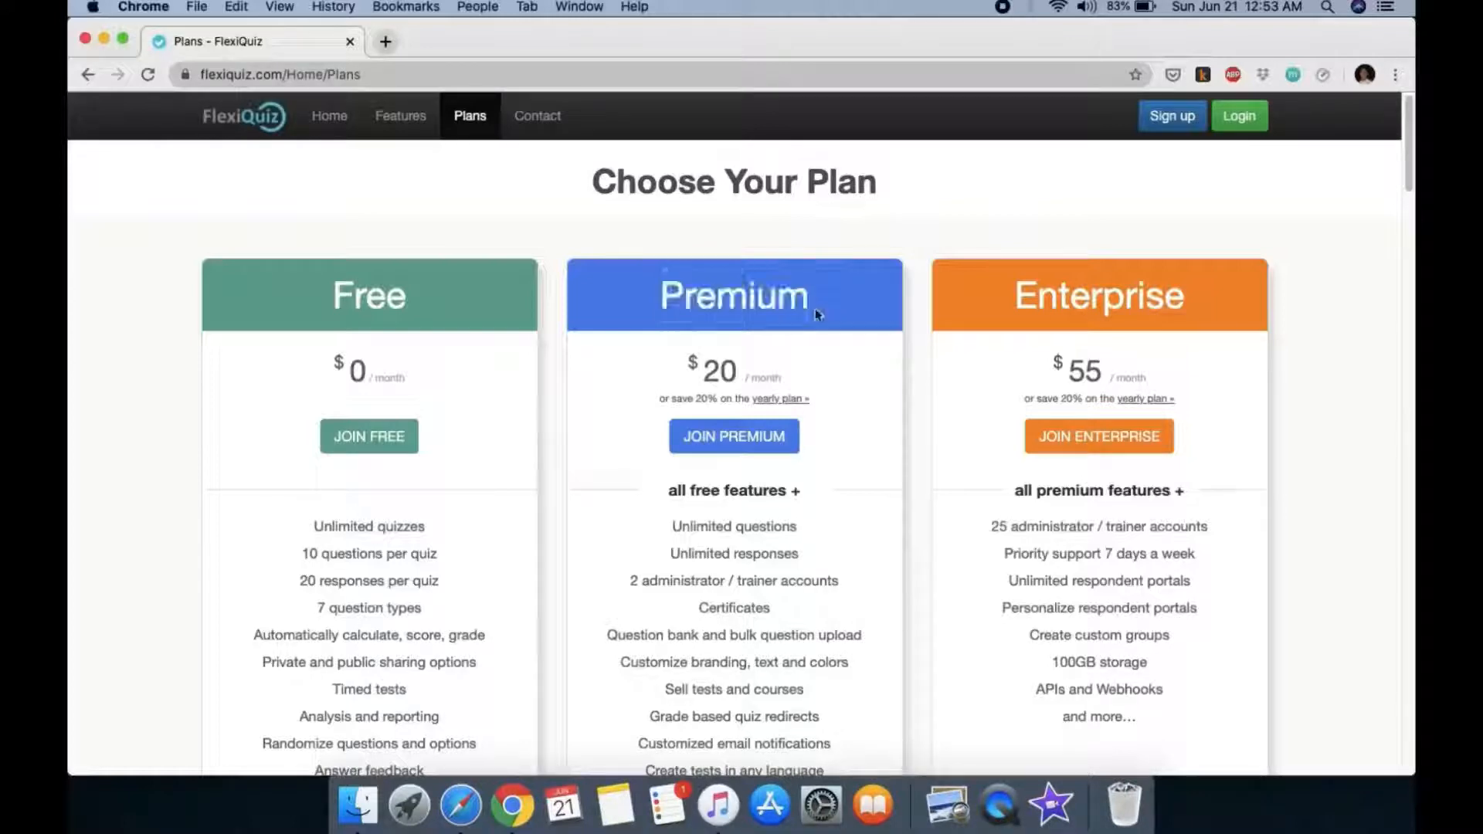
left_click_drag(817, 311, 652, 306)
left_click(830, 305)
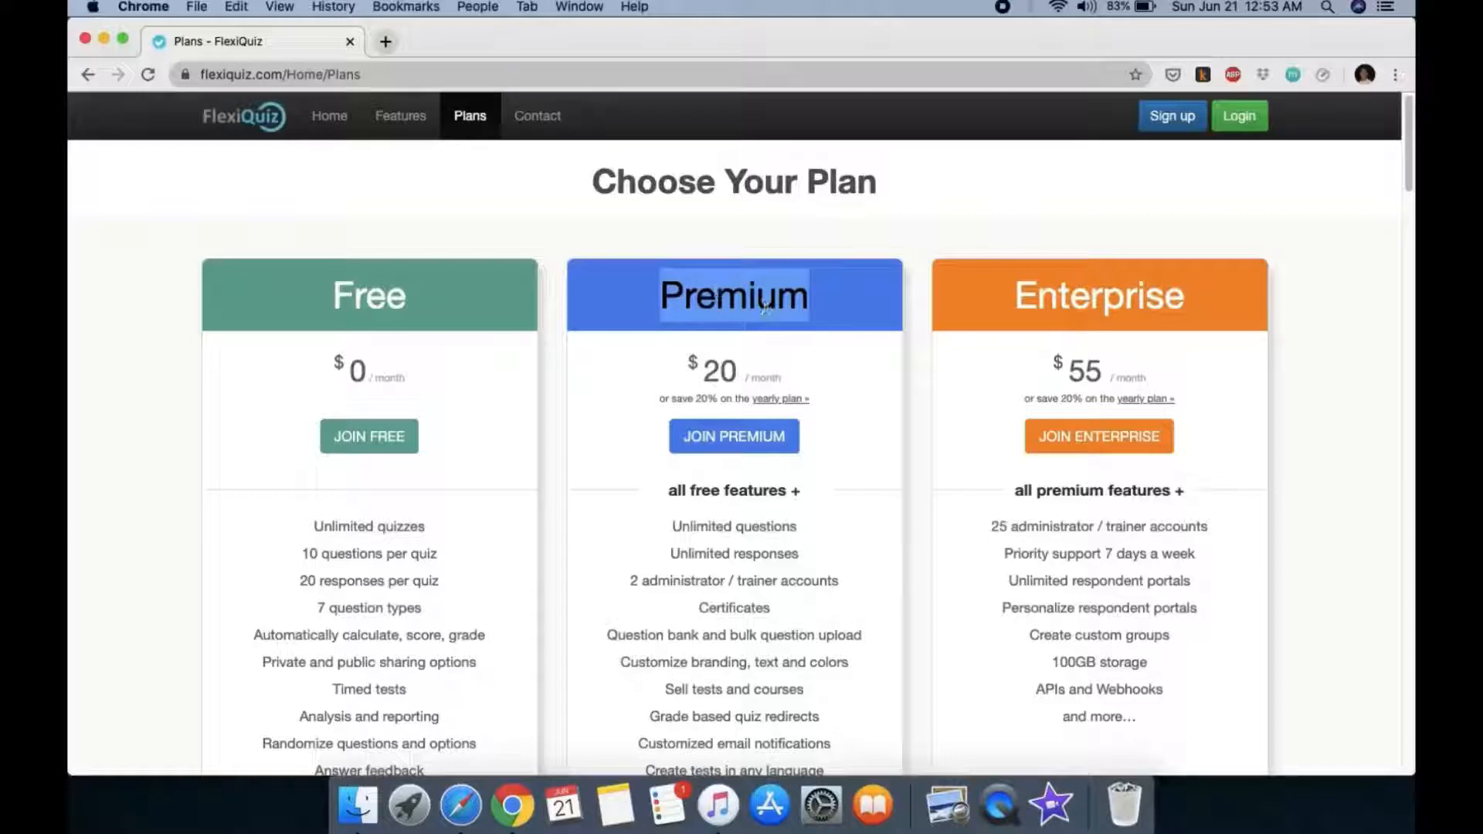
left_click(839, 294)
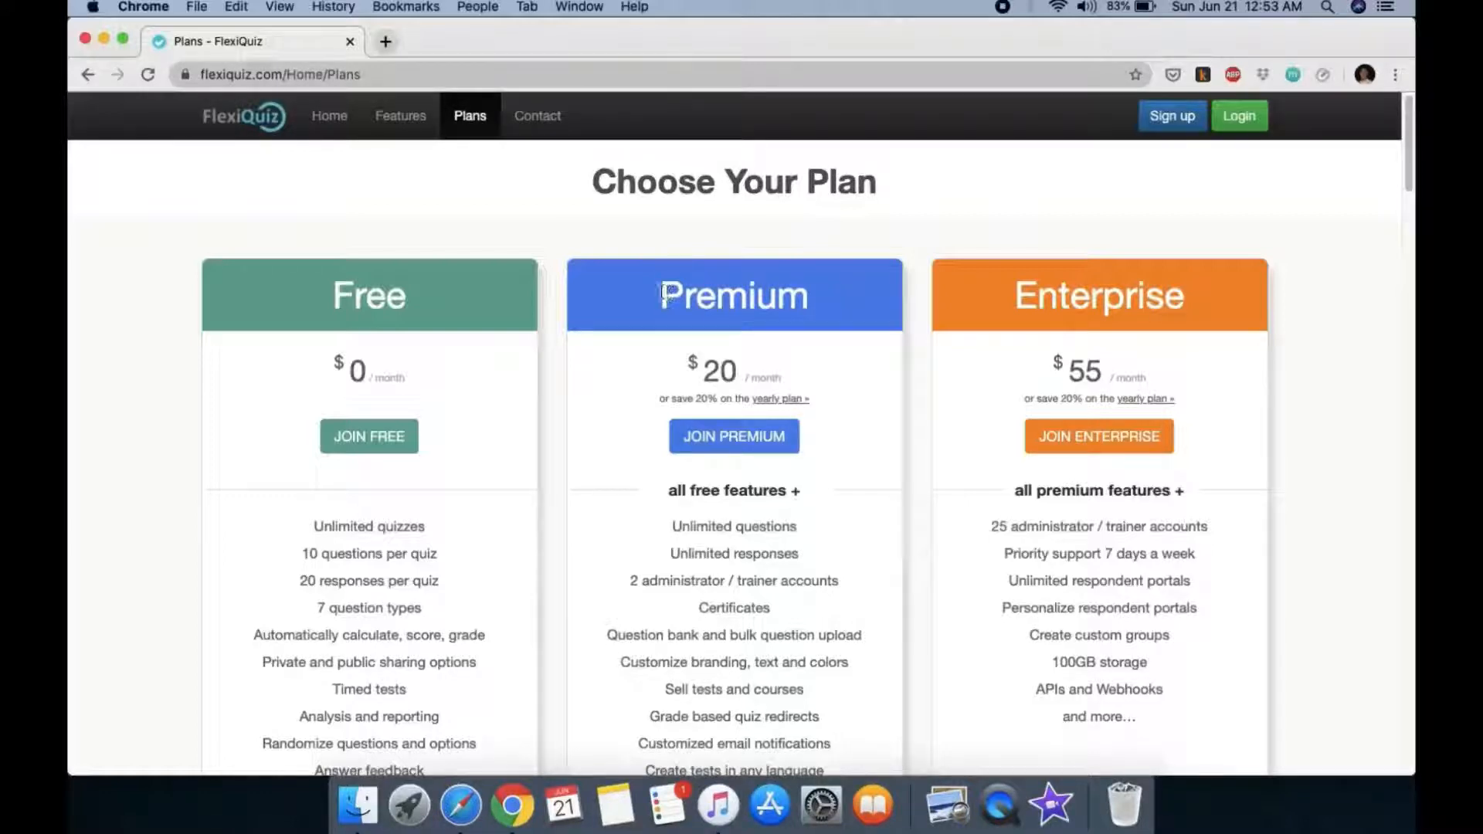
left_click_drag(664, 294, 834, 298)
left_click(900, 326)
left_click_drag(1005, 298, 1261, 291)
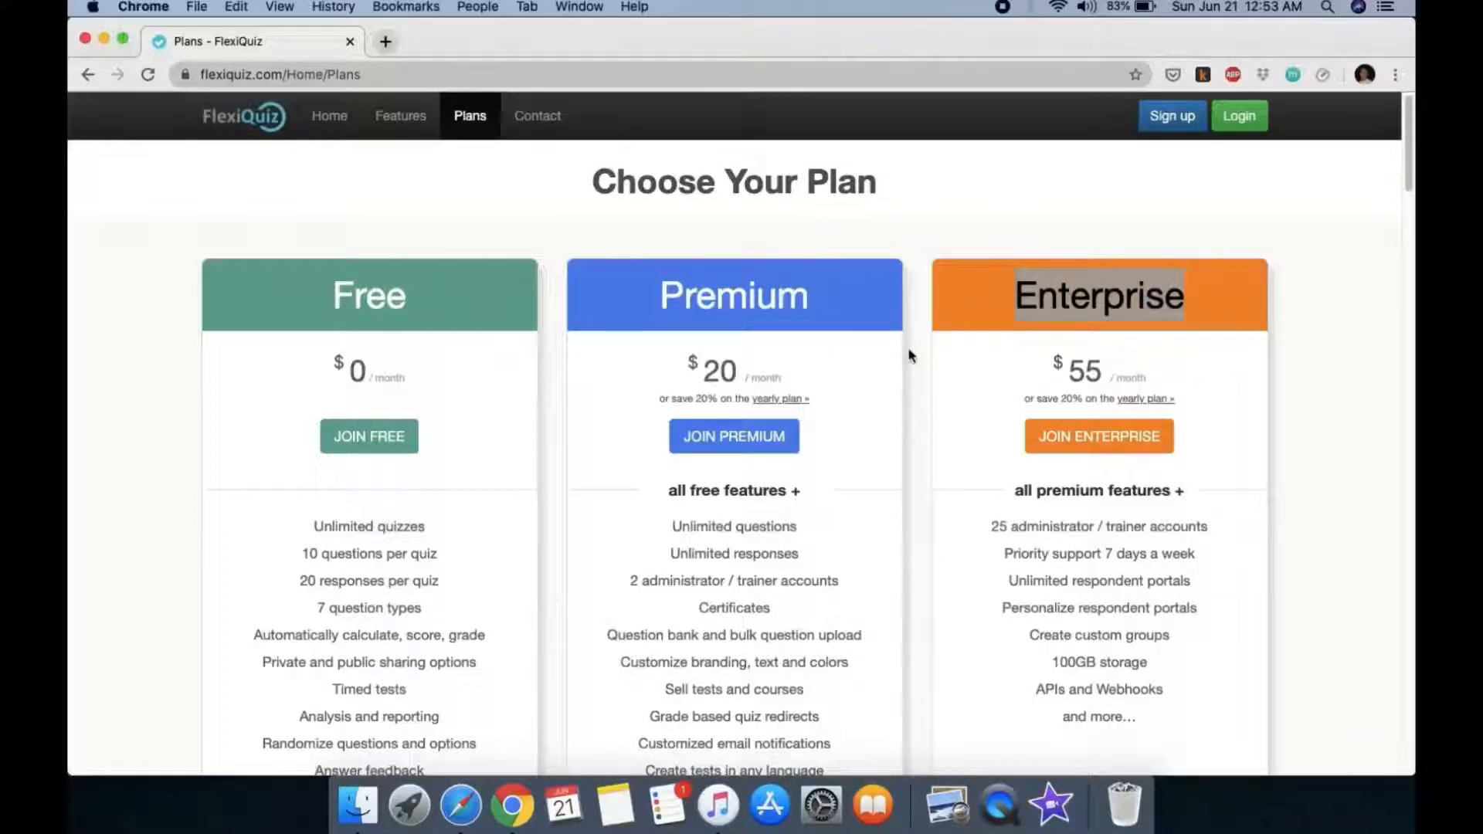
left_click_drag(655, 292, 844, 312)
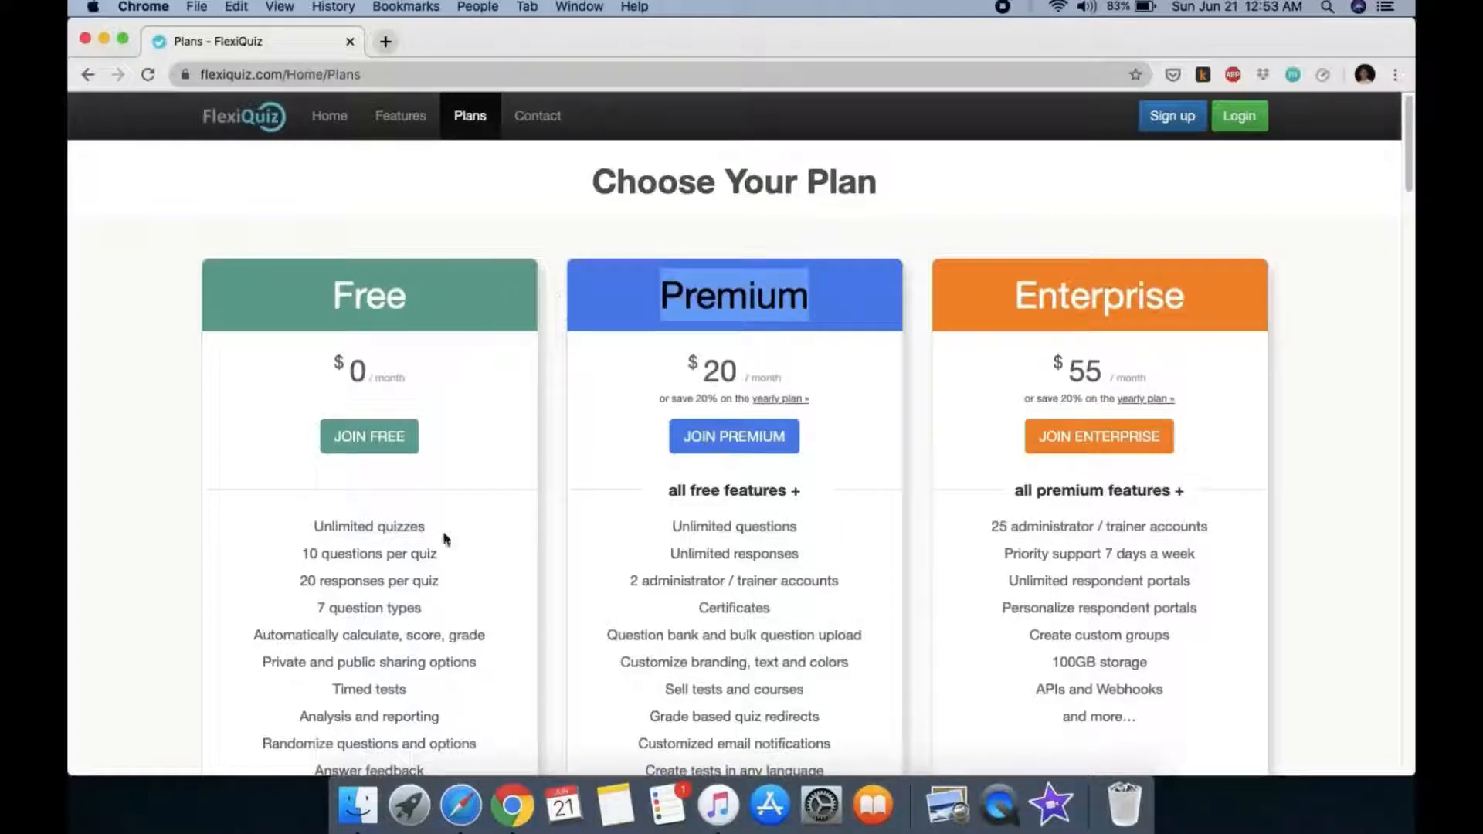
left_click(473, 506)
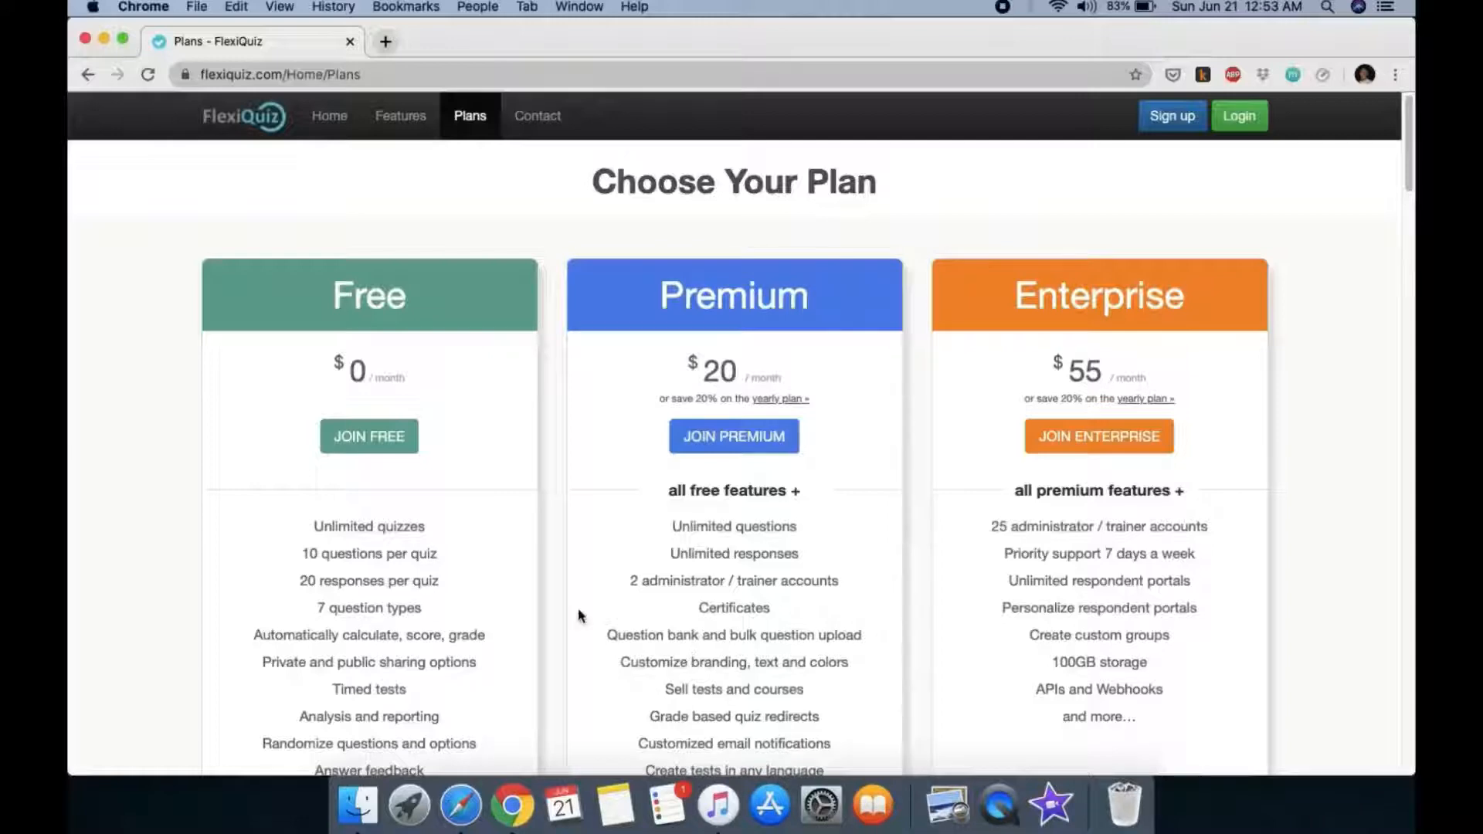
Step: Point out the Free plan's unlimited quizzes and 10 questions per quiz limit
scroll(578, 609, "down", 3)
left_click_drag(309, 434, 434, 441)
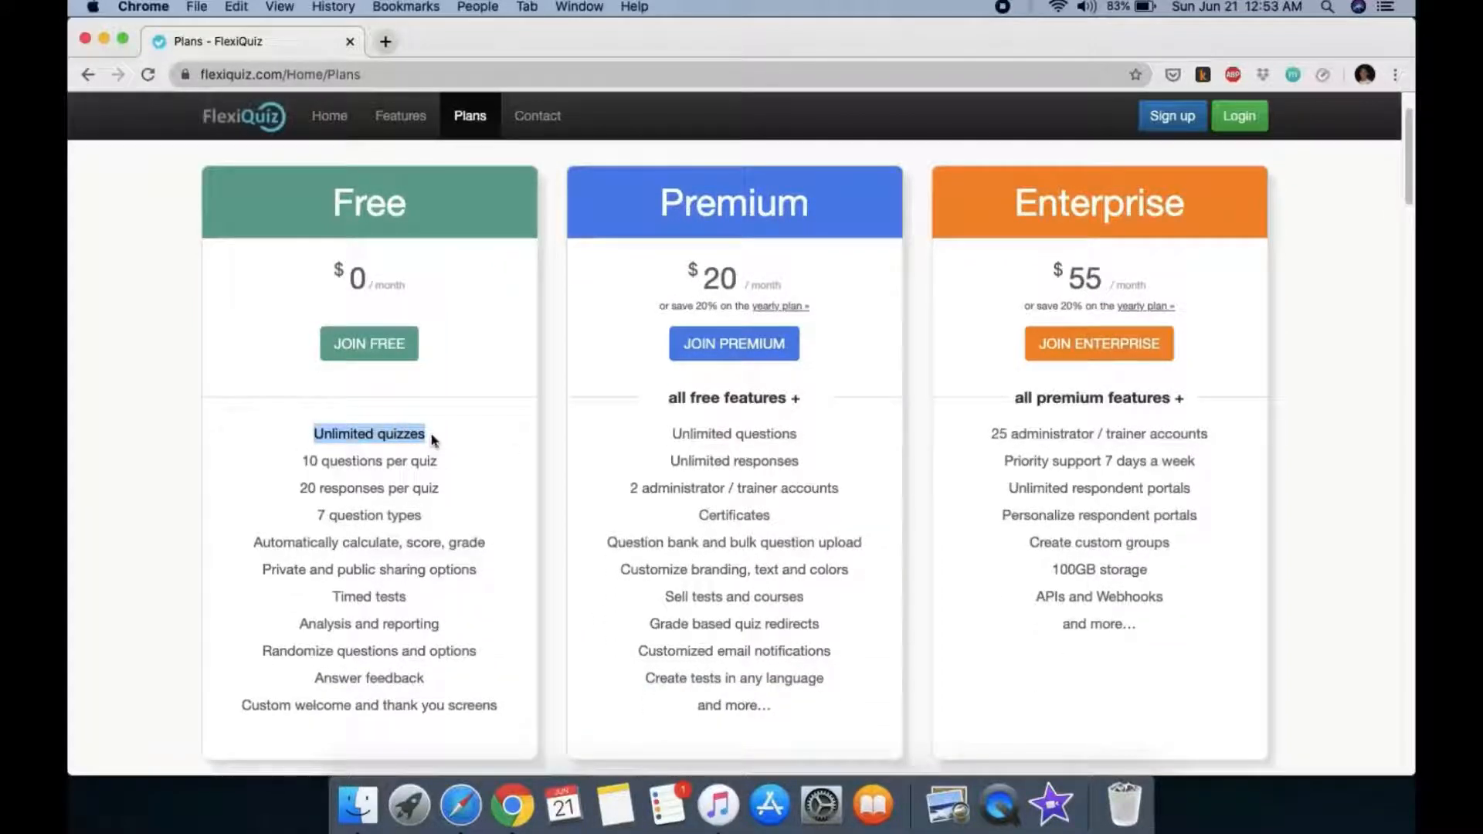
left_click(434, 442)
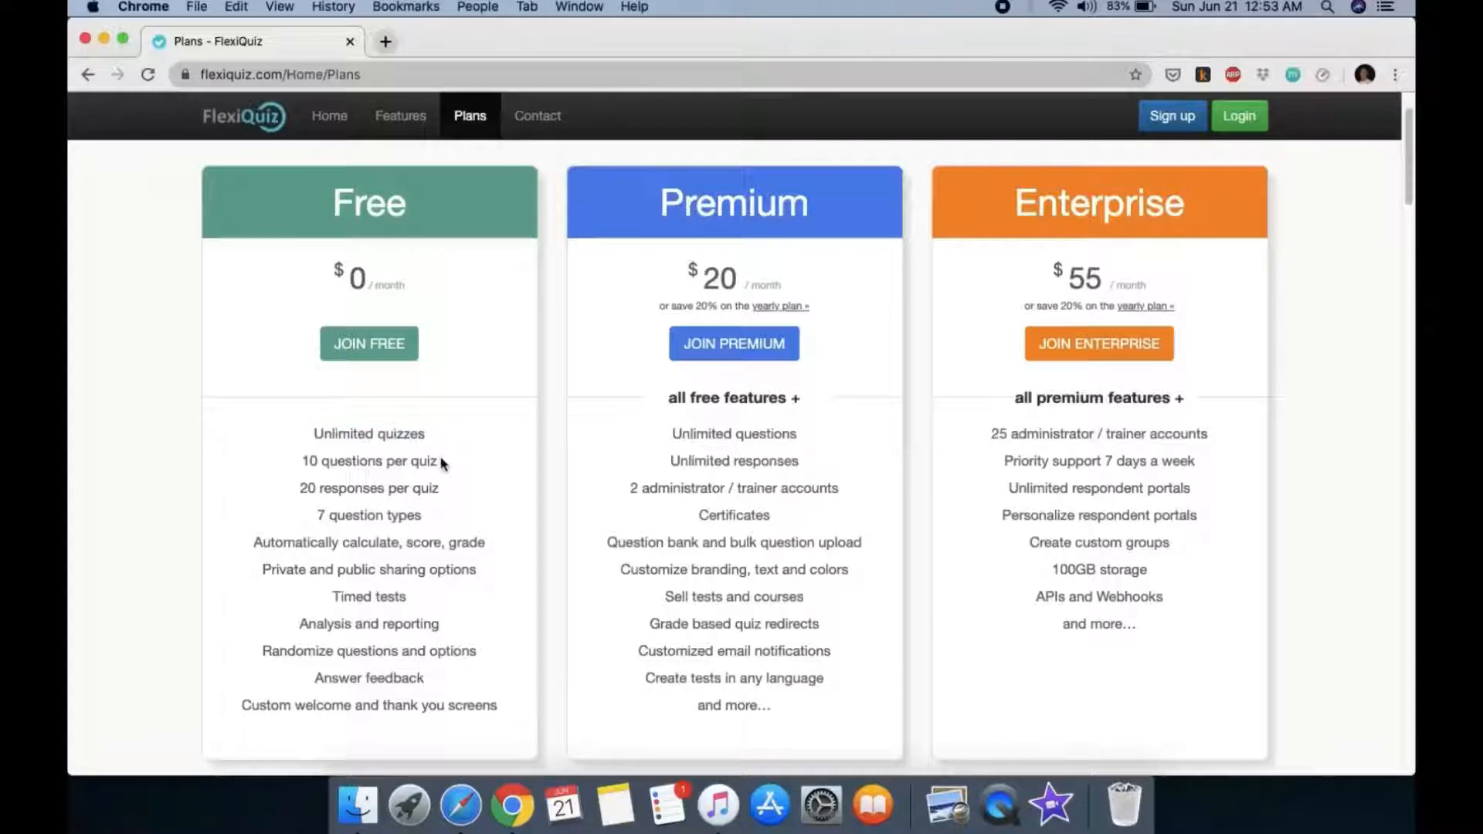
left_click_drag(441, 462, 304, 461)
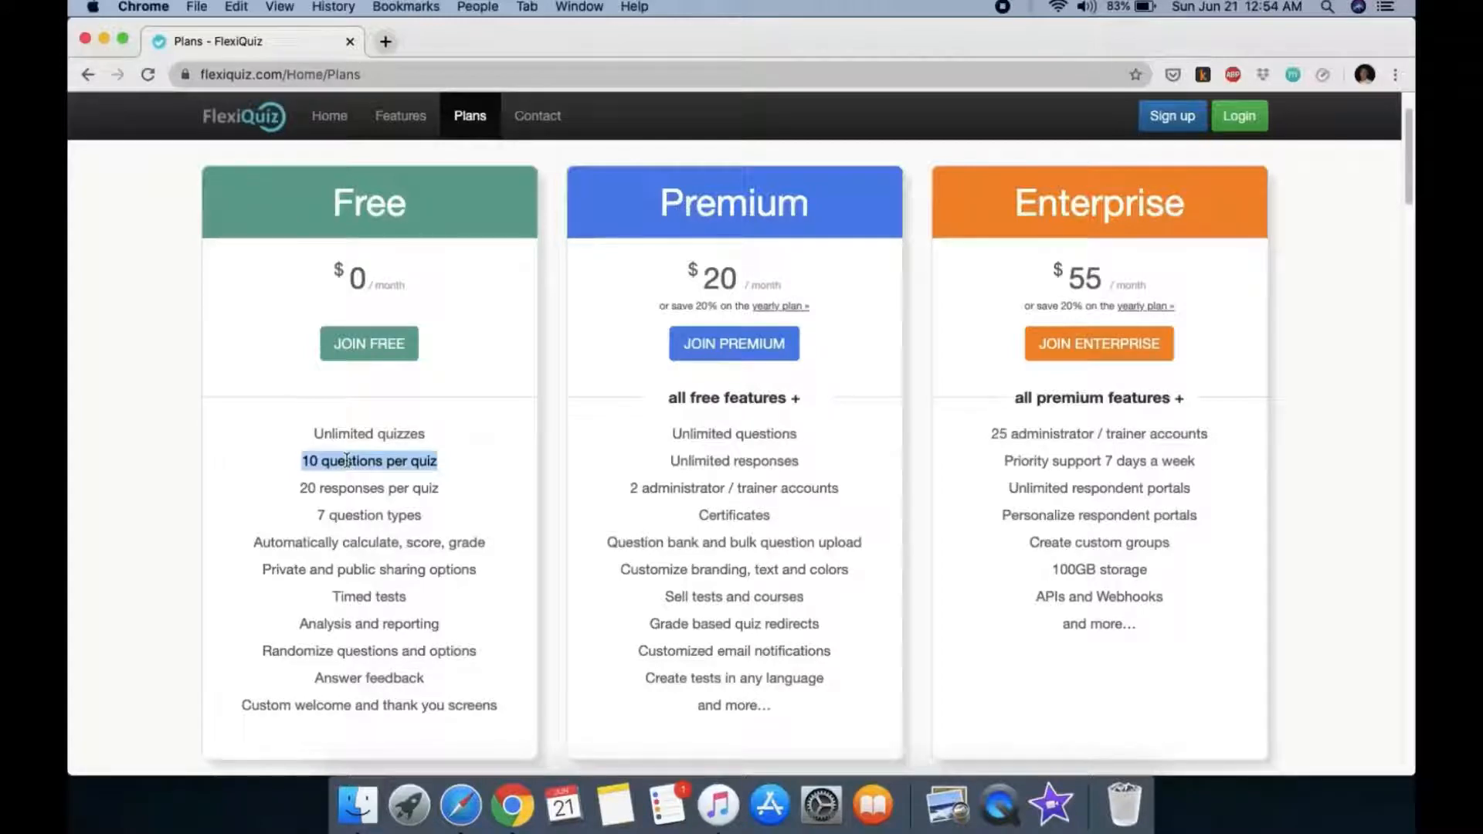
Step: Point out the Free plan's 20 responses per quiz limit
left_click_drag(441, 489, 299, 489)
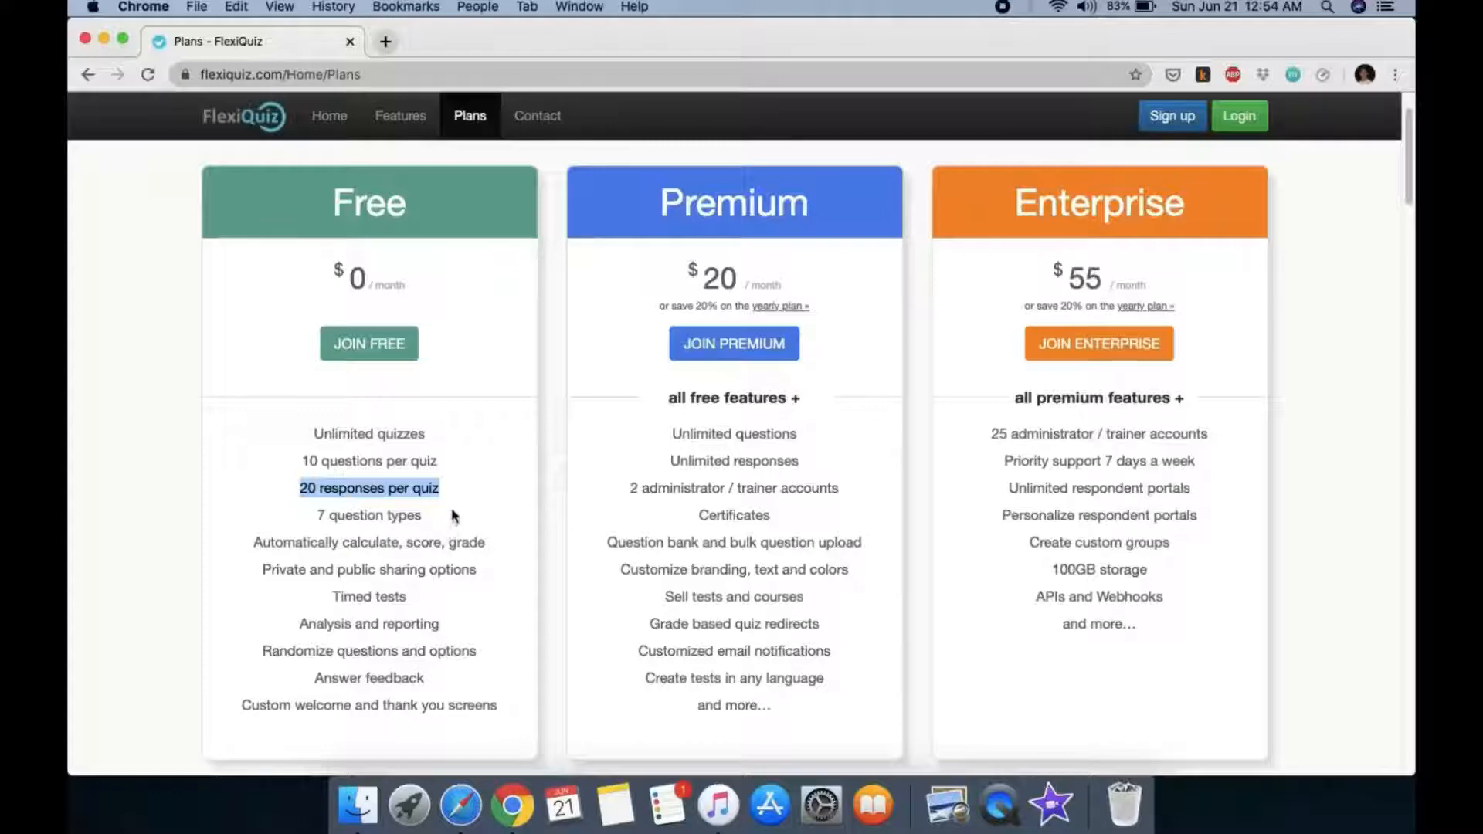
left_click_drag(453, 495, 292, 496)
left_click(451, 494)
left_click_drag(453, 495, 282, 485)
left_click(462, 495)
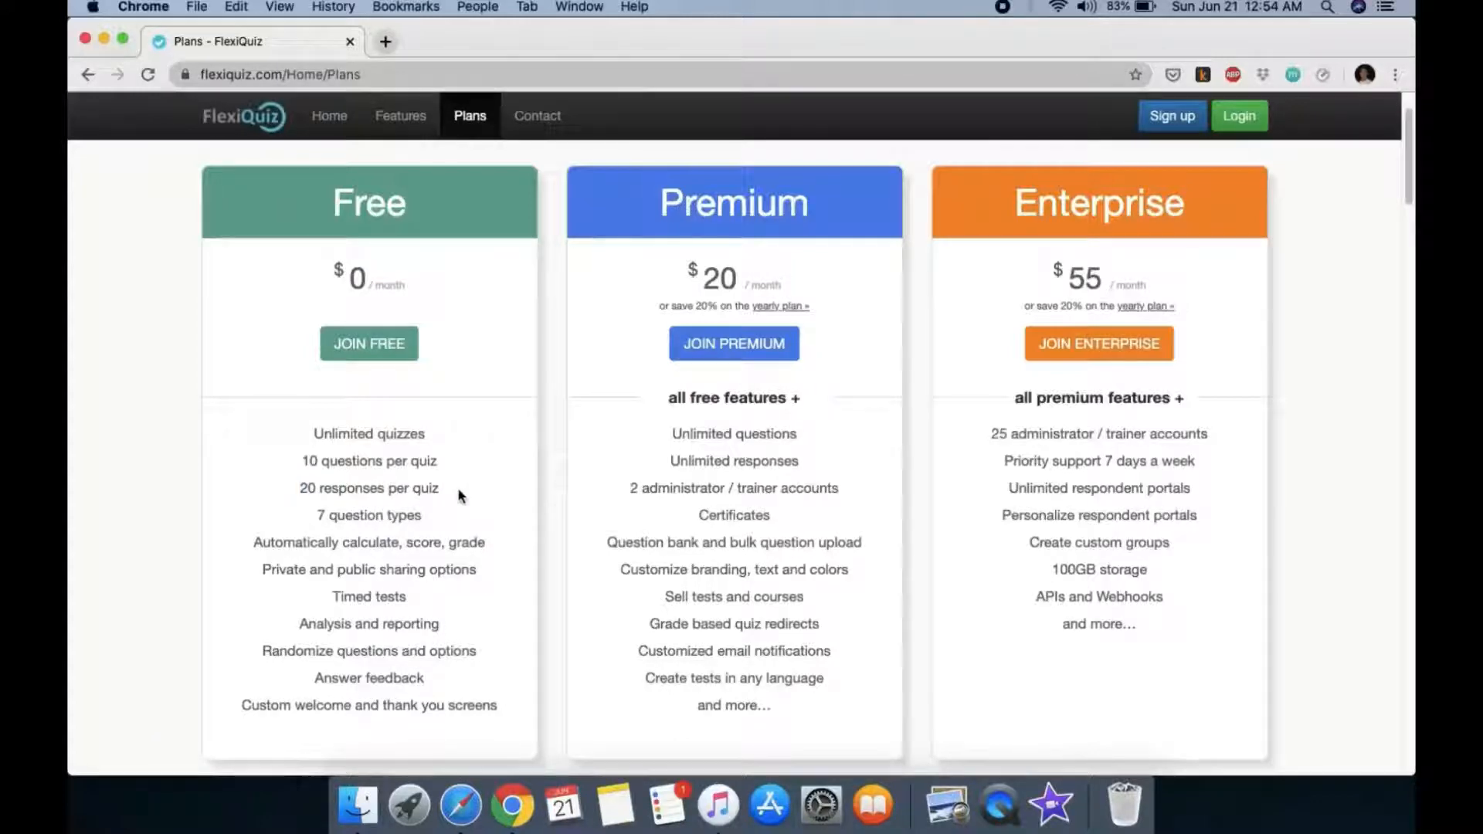
left_click_drag(461, 496, 290, 493)
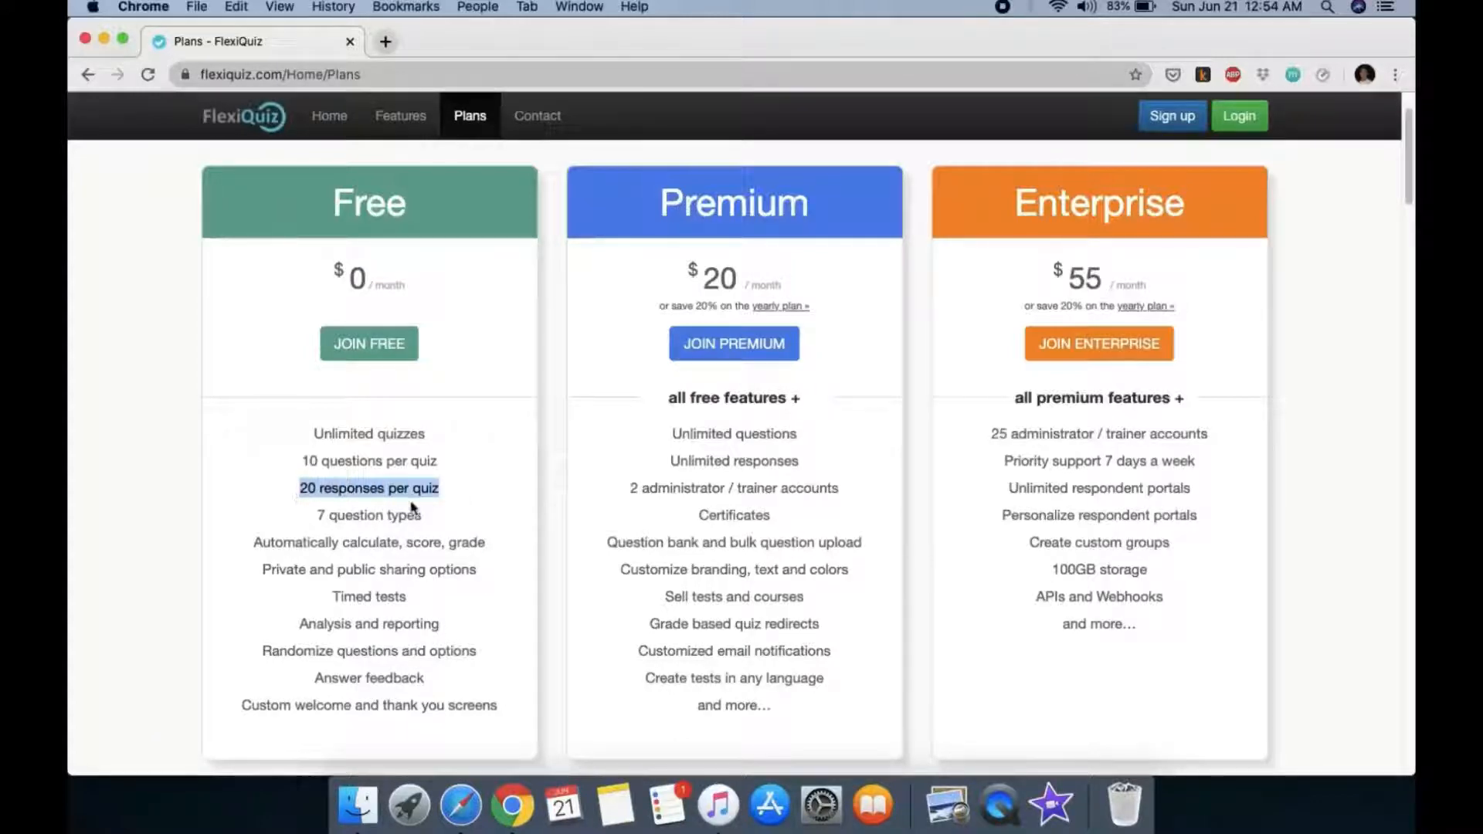
left_click(458, 492)
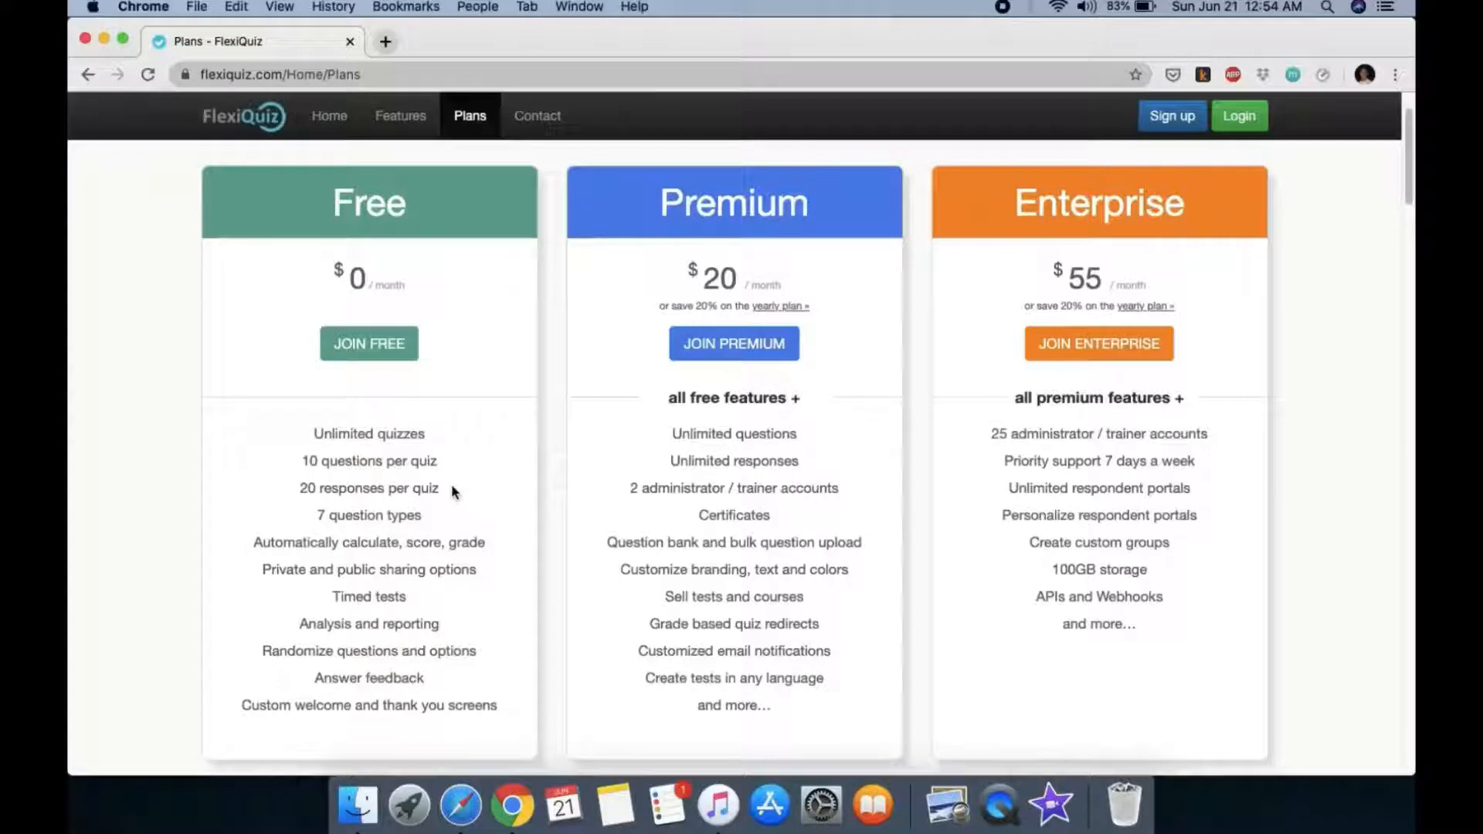
Step: Point out the 7 question types, automatic grading and remaining features, then go to Sign up
triple_click(320, 513)
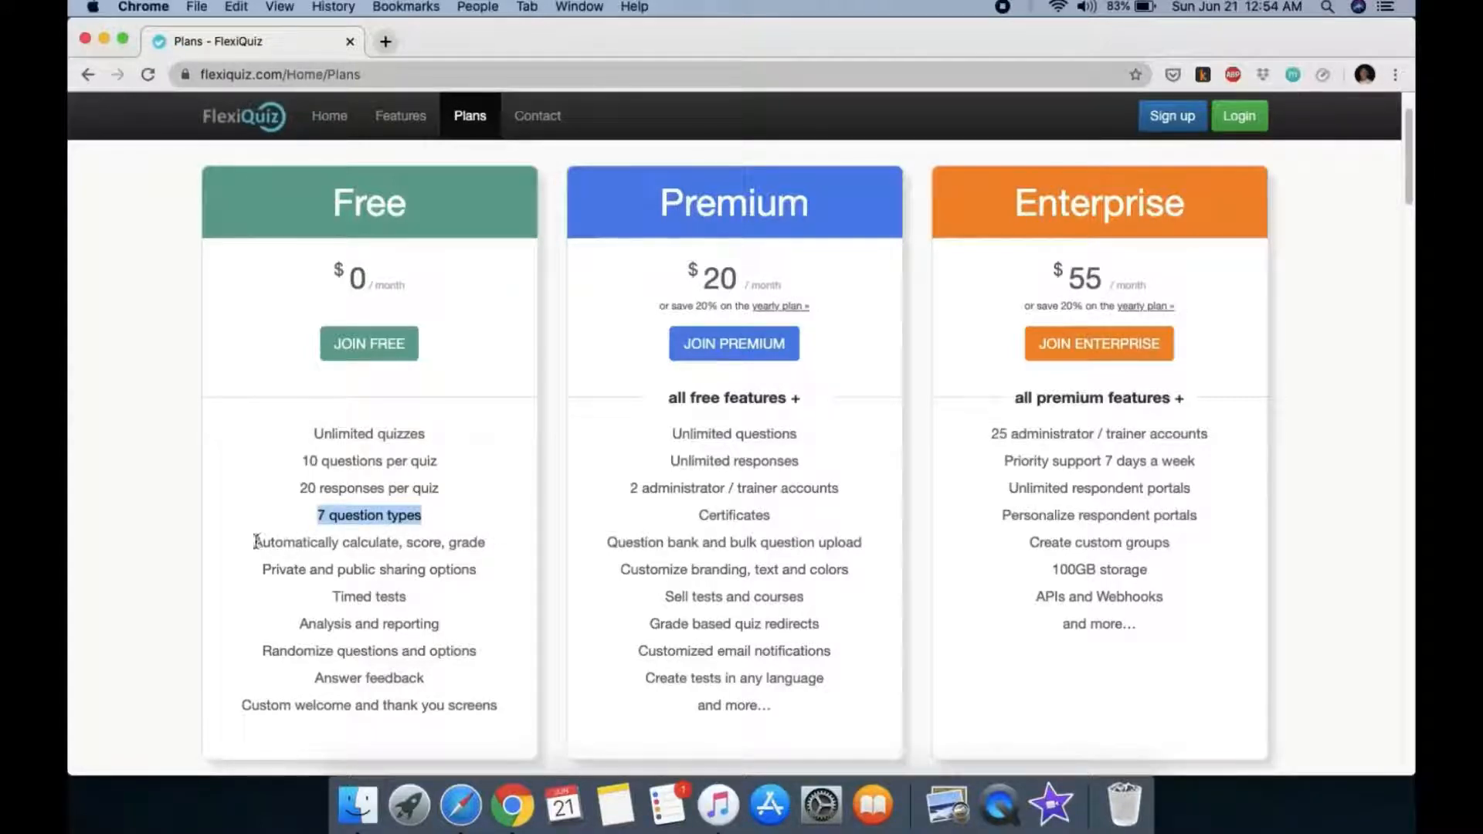
left_click_drag(258, 539, 514, 551)
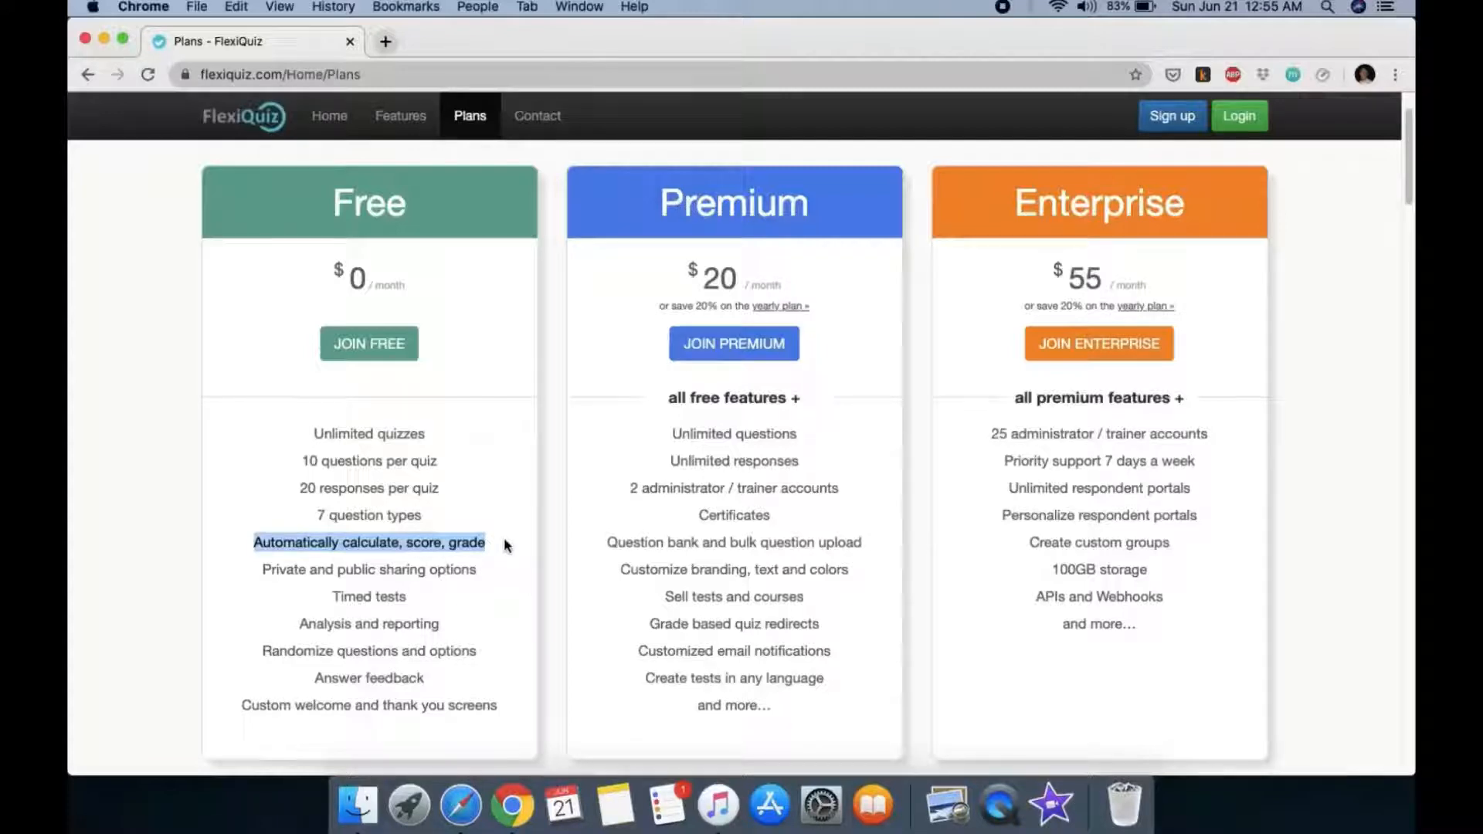
left_click_drag(500, 545, 252, 547)
left_click_drag(271, 569, 482, 705)
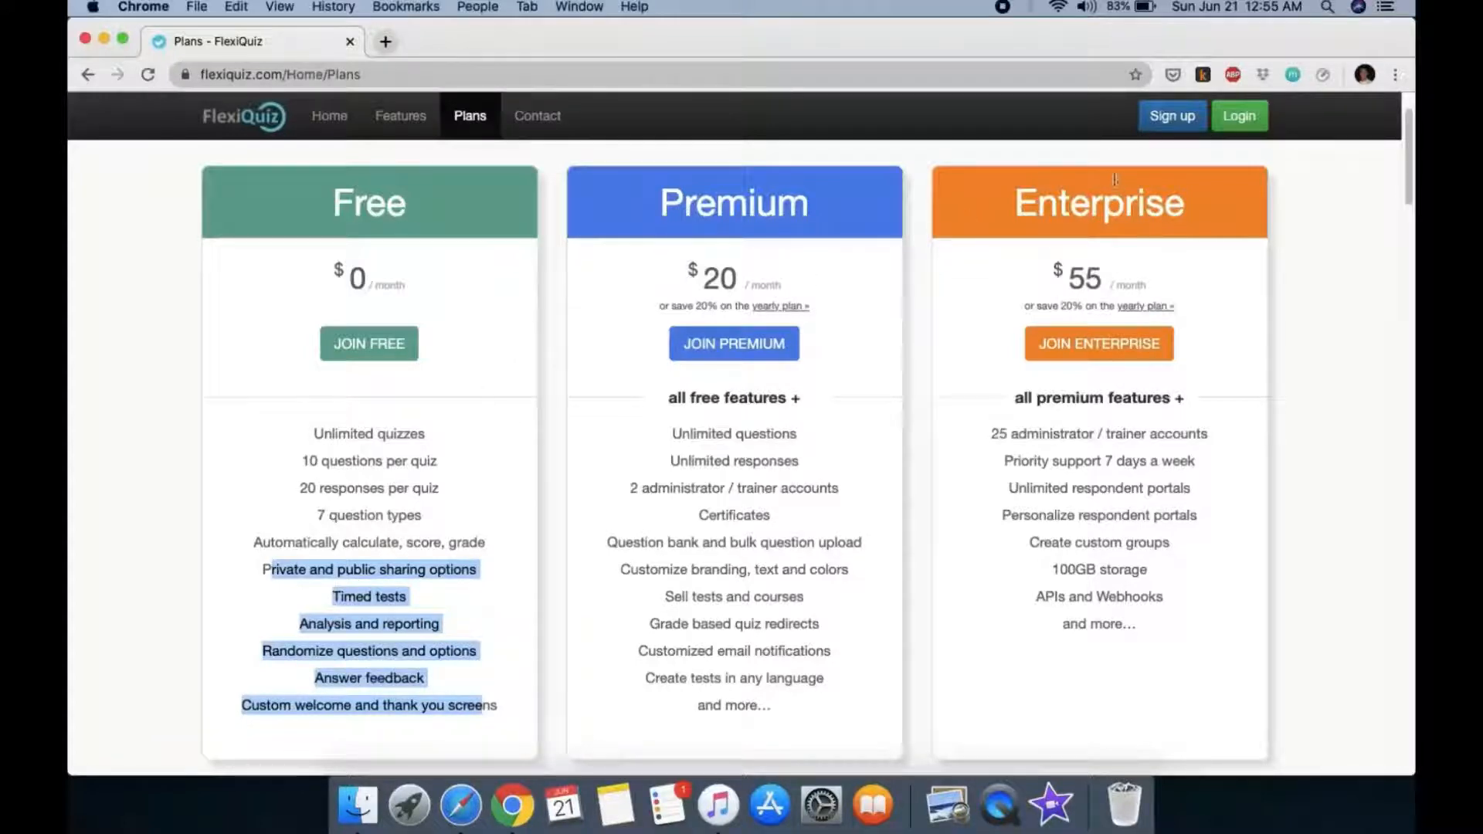
left_click(1180, 128)
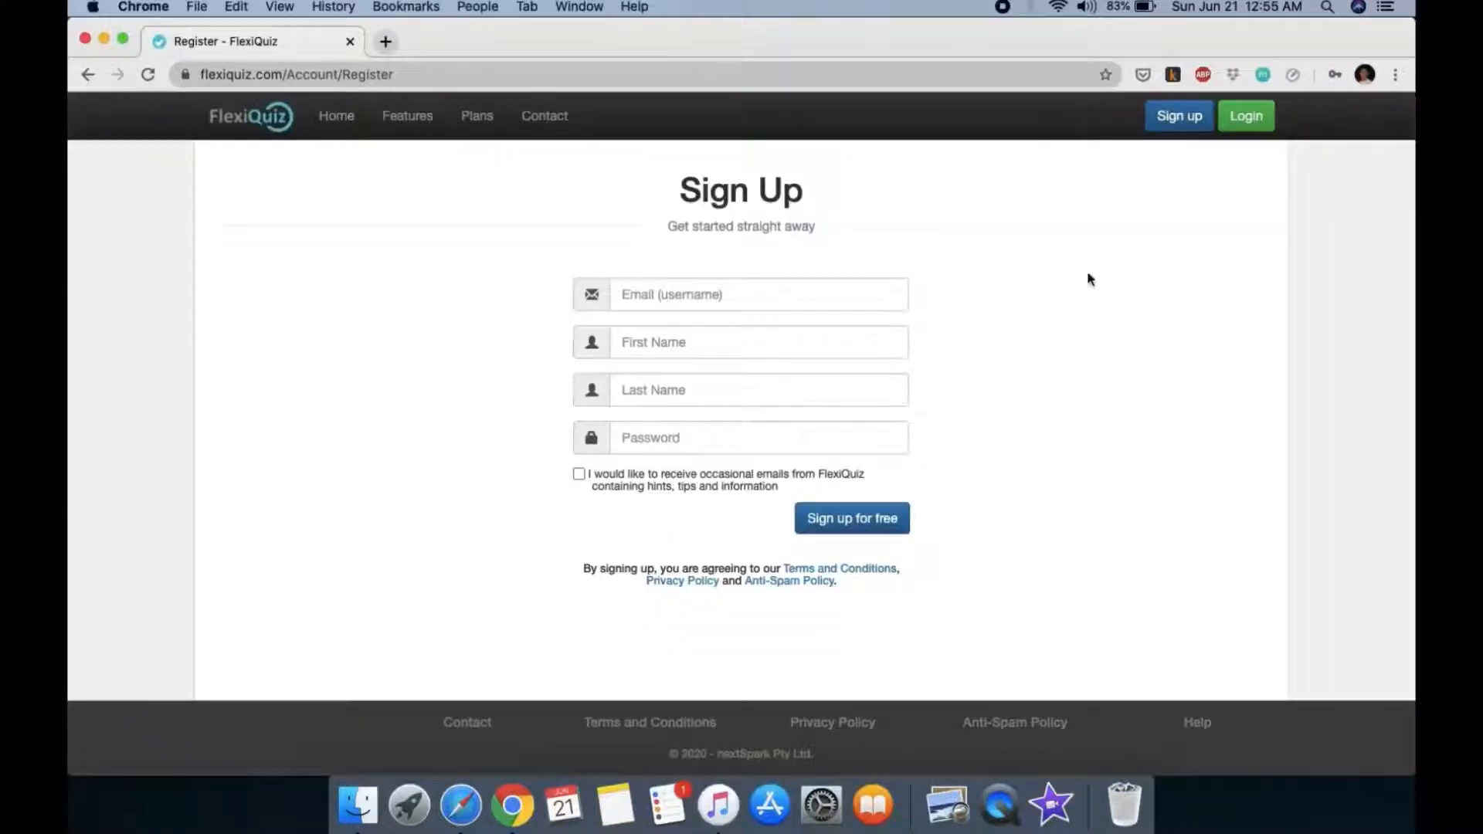
Step: Try the sign-up e-mail, first name, last name and password fields, dismissing saved suggestions
left_click(857, 292)
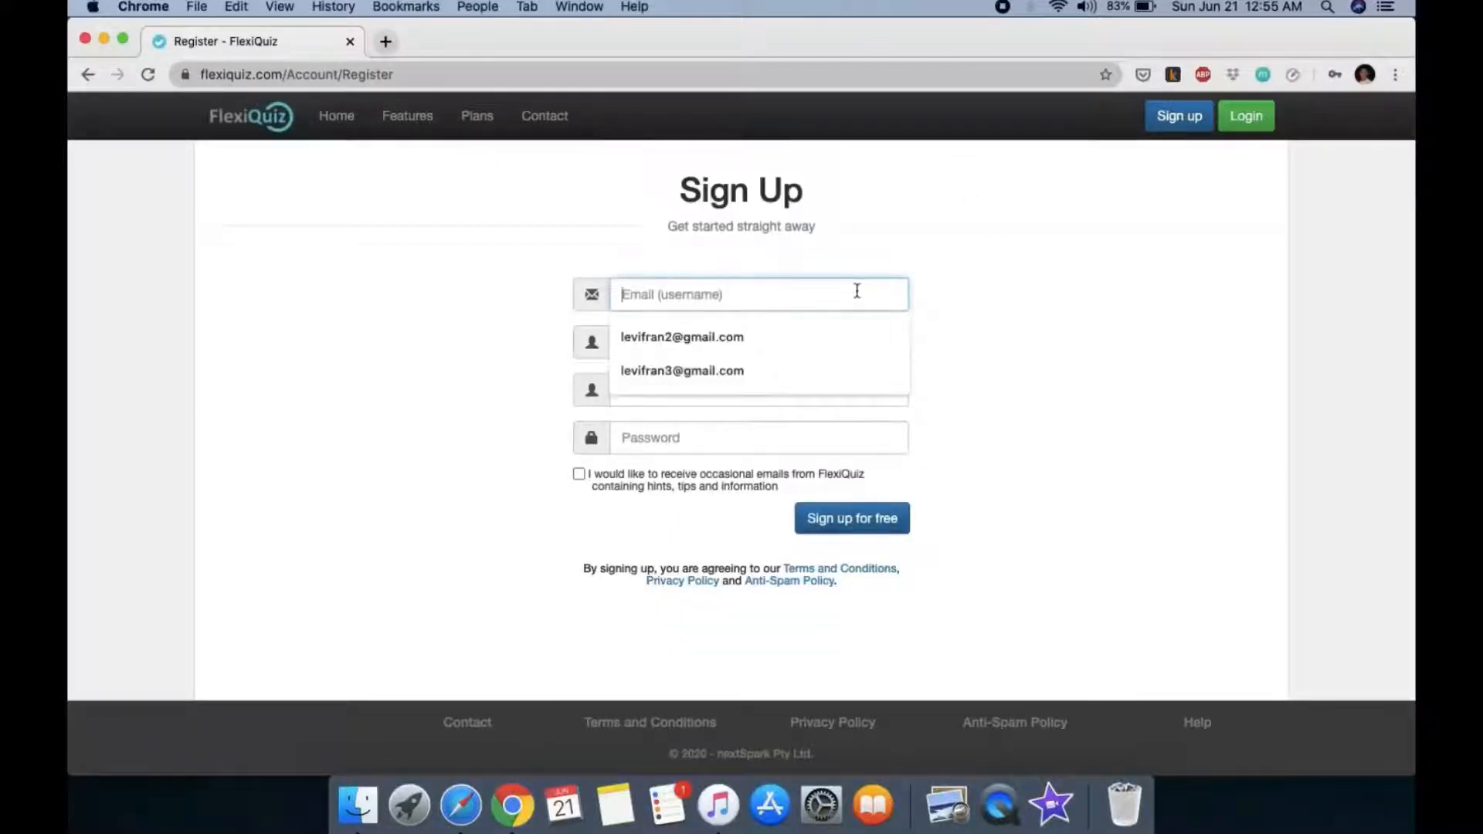
left_click(1030, 282)
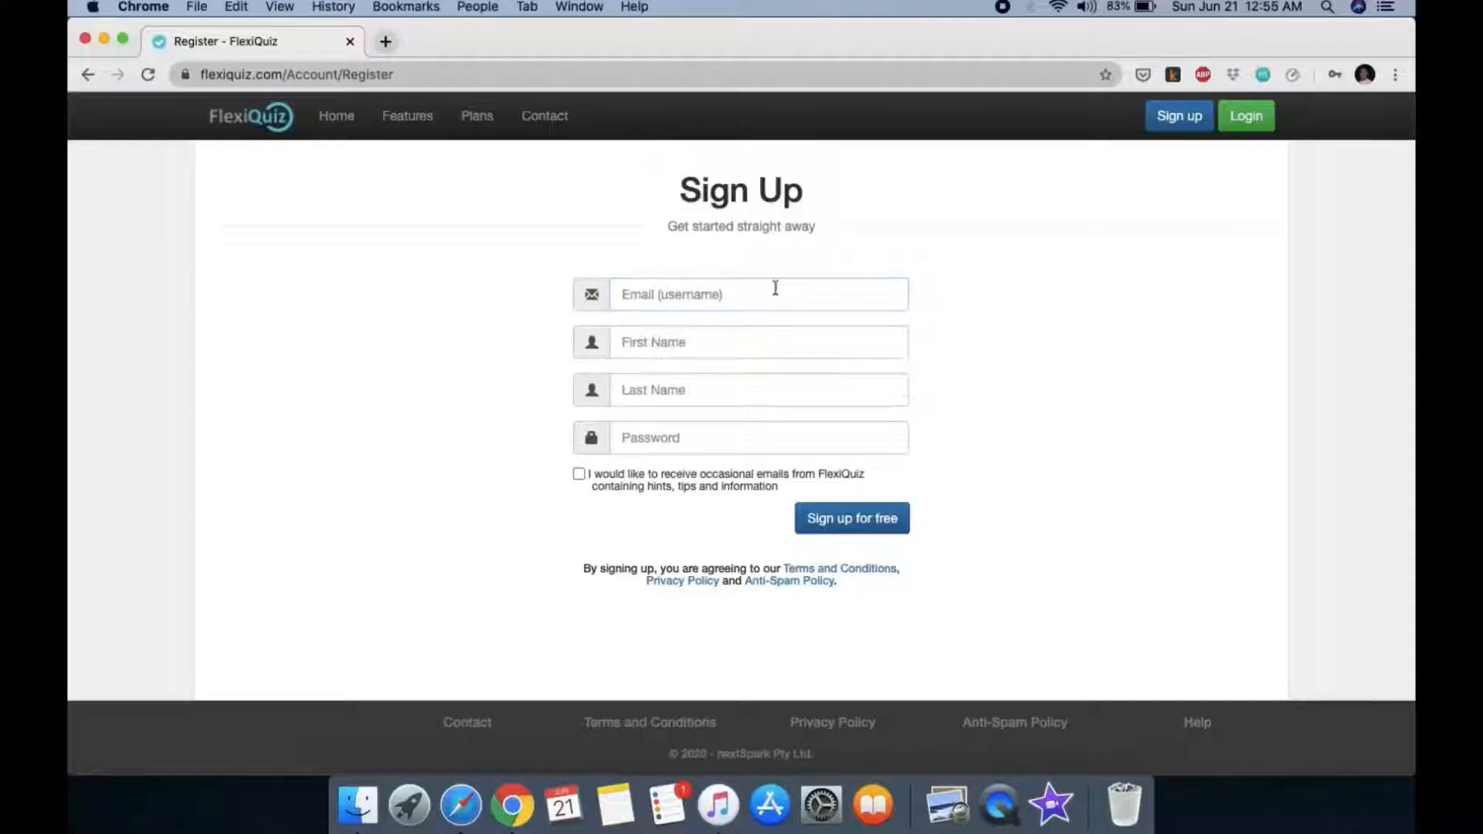
left_click(732, 338)
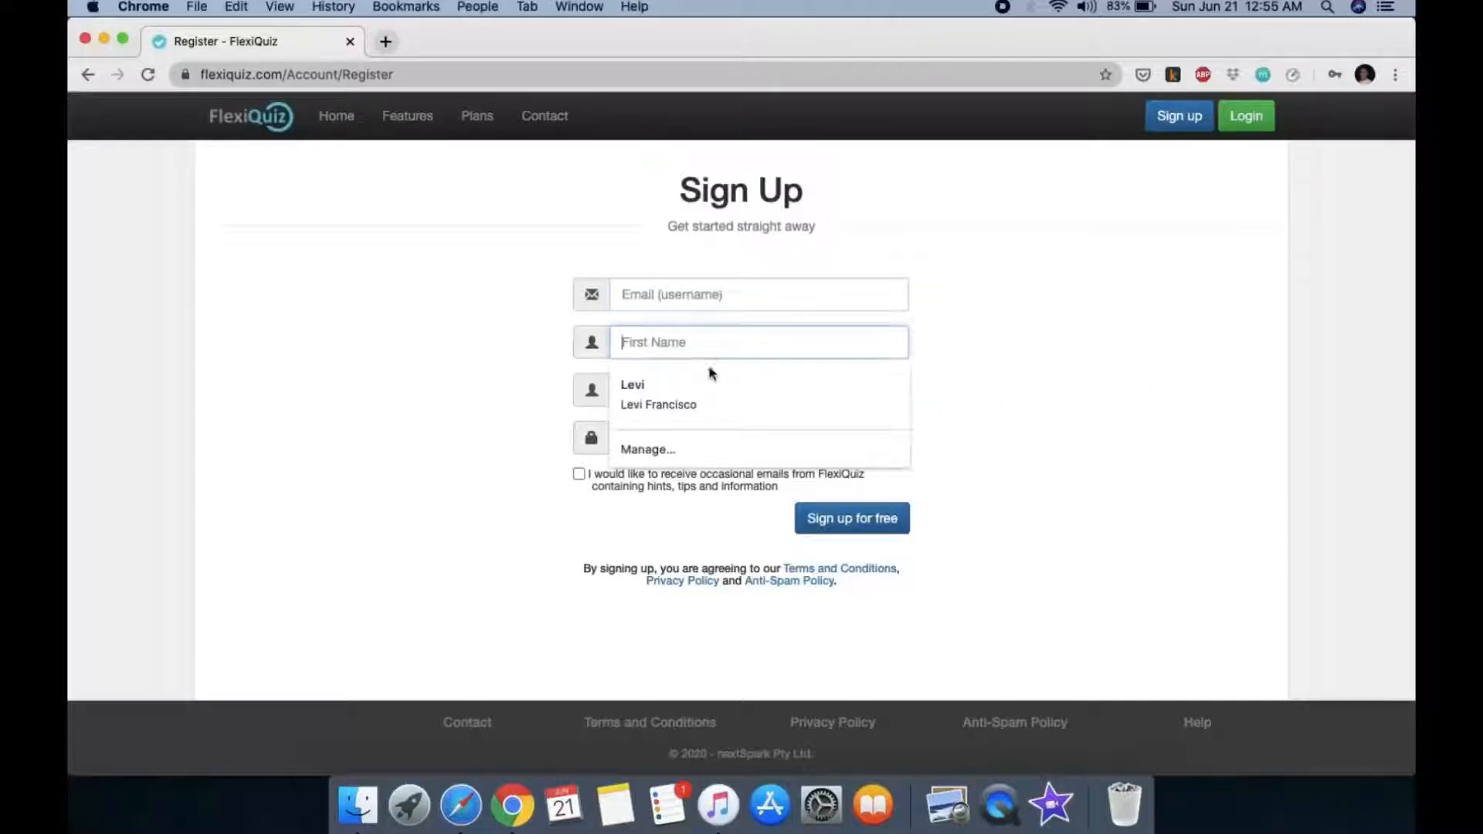
left_click(922, 347)
left_click(726, 387)
left_click(1078, 381)
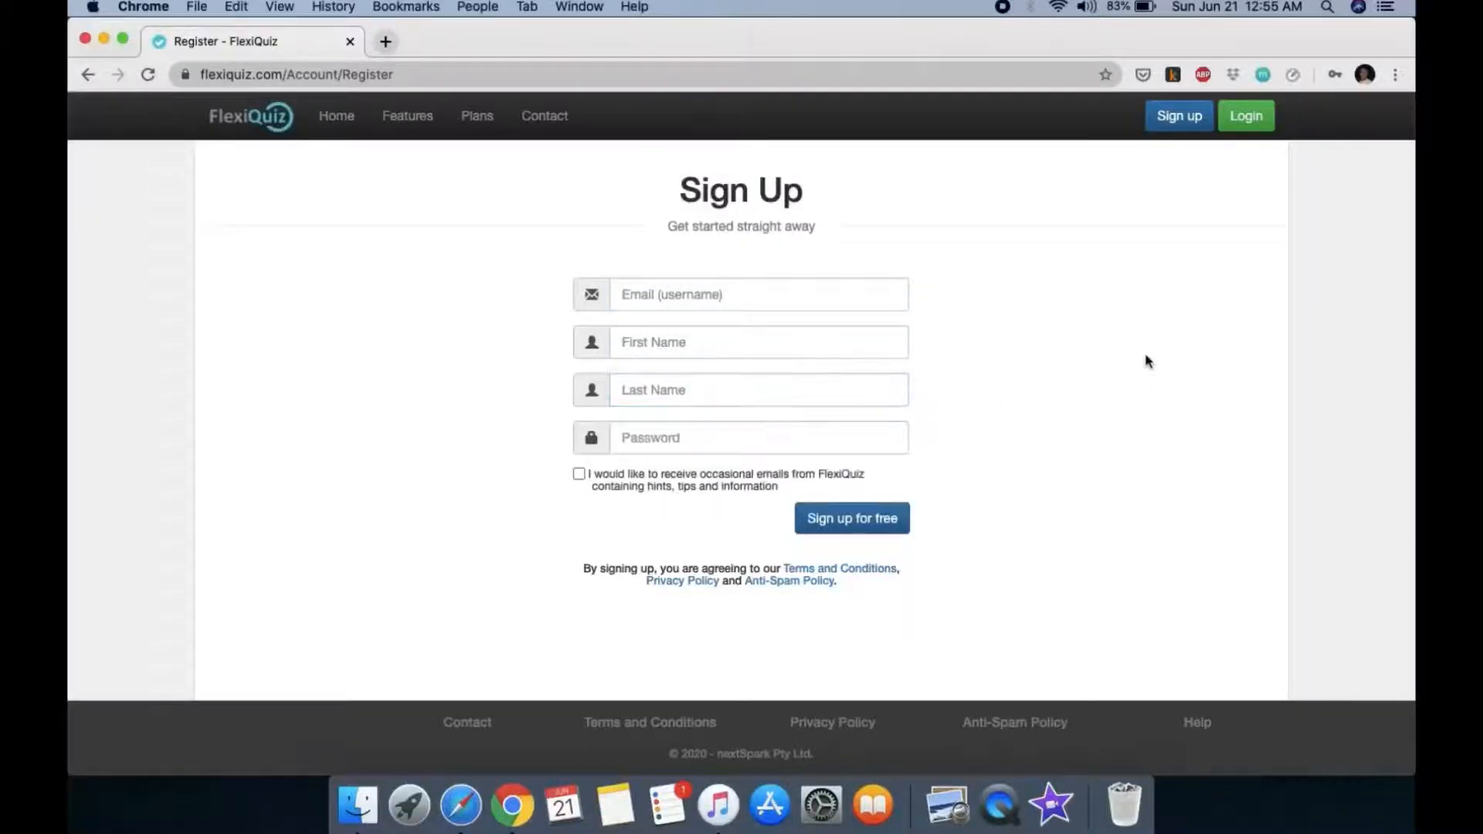
left_click(658, 437)
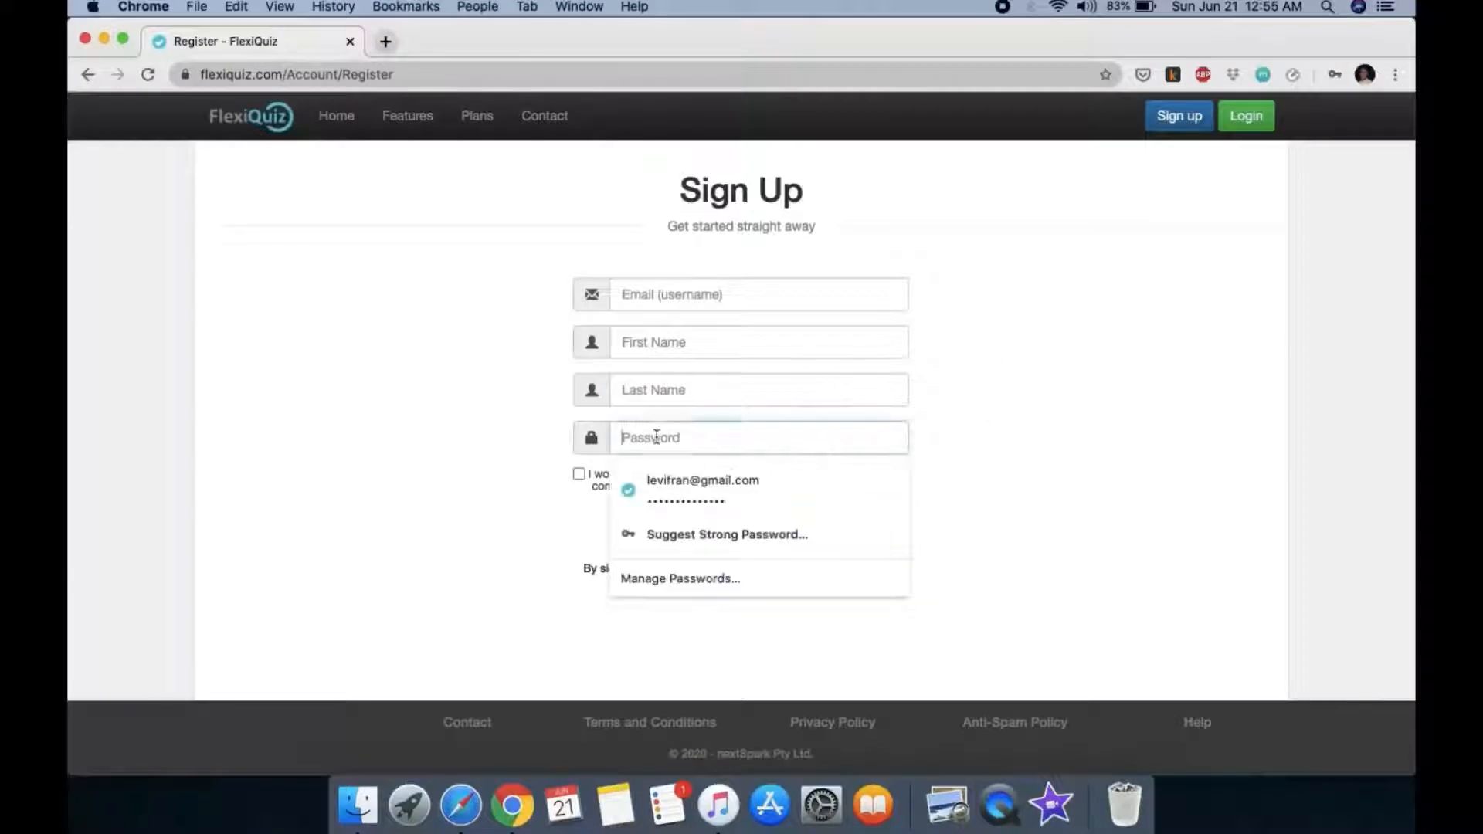
left_click(1017, 435)
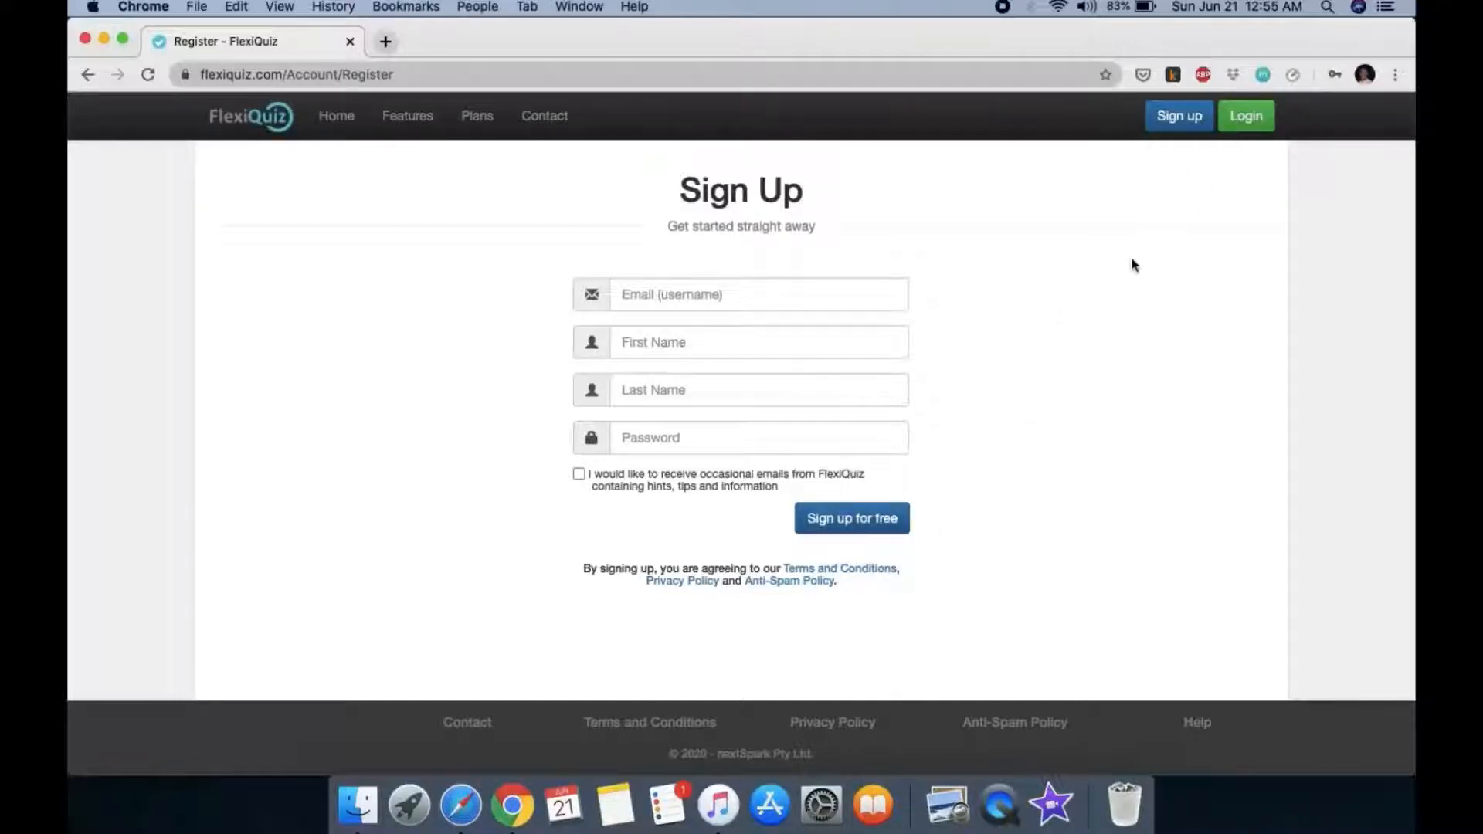
Step: Log in to the existing account on the Login page using the autofilled credentials
left_click(1247, 123)
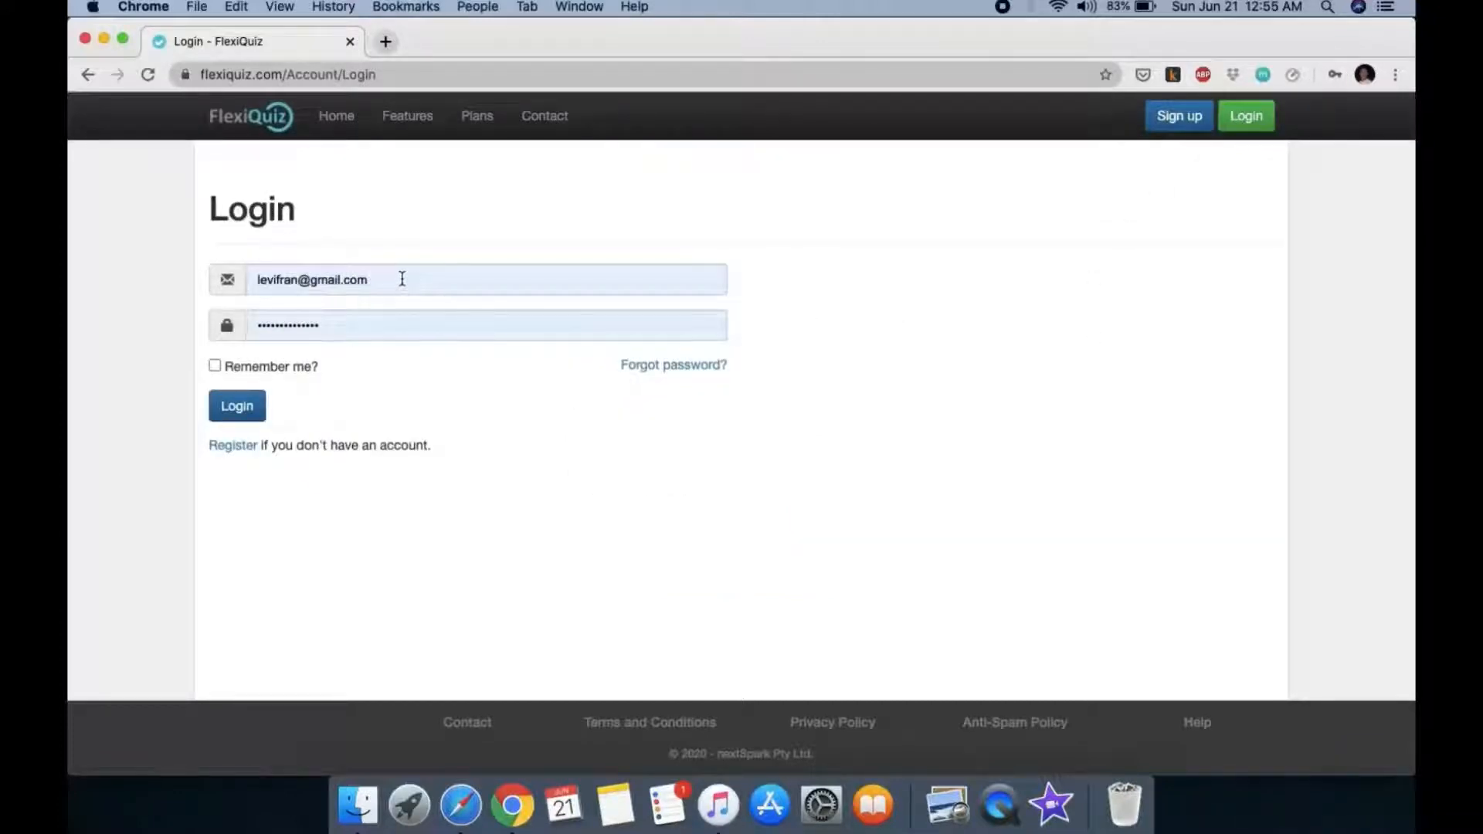
left_click(402, 279)
left_click(553, 390)
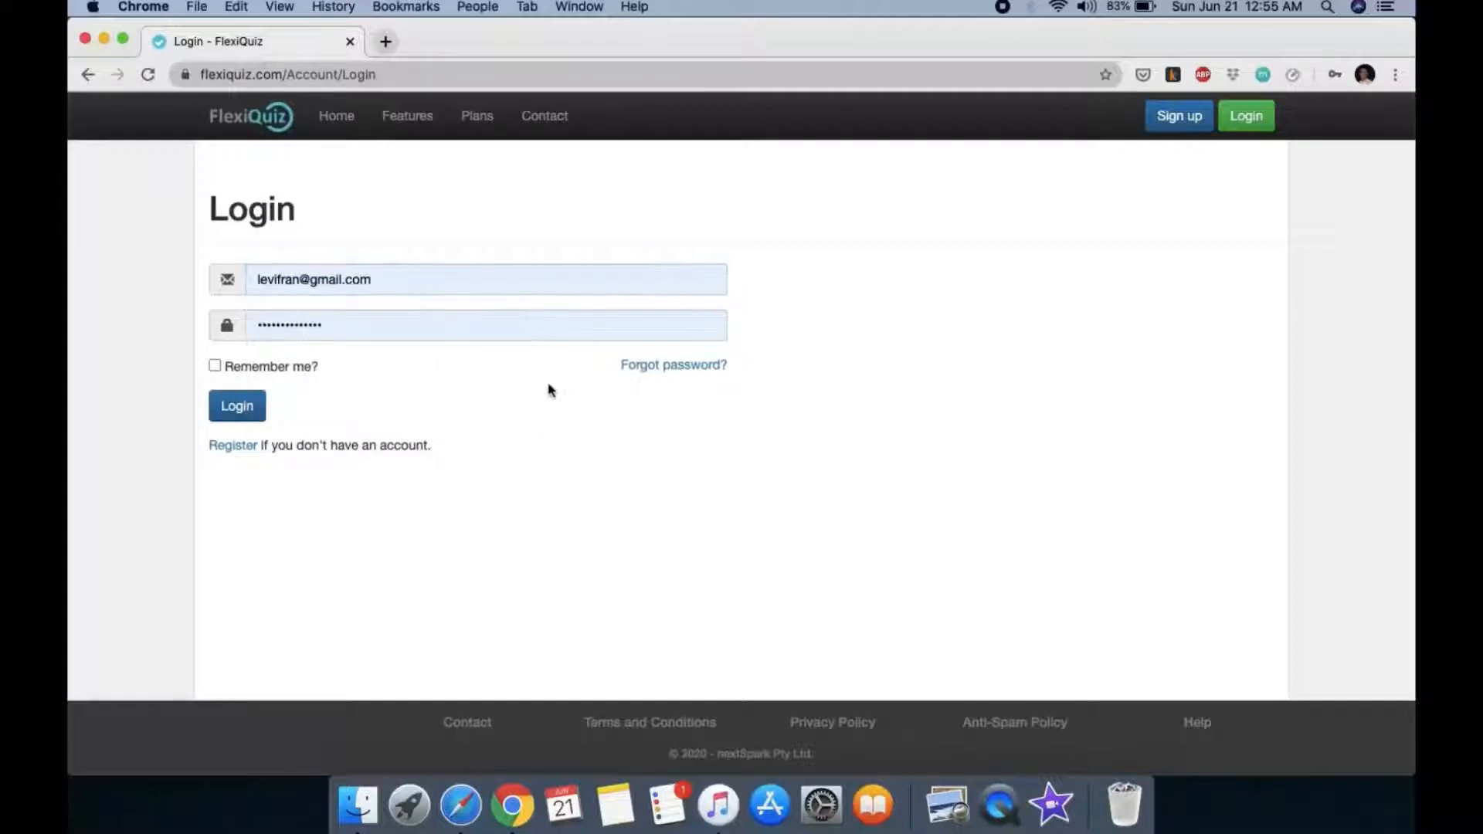
left_click(253, 410)
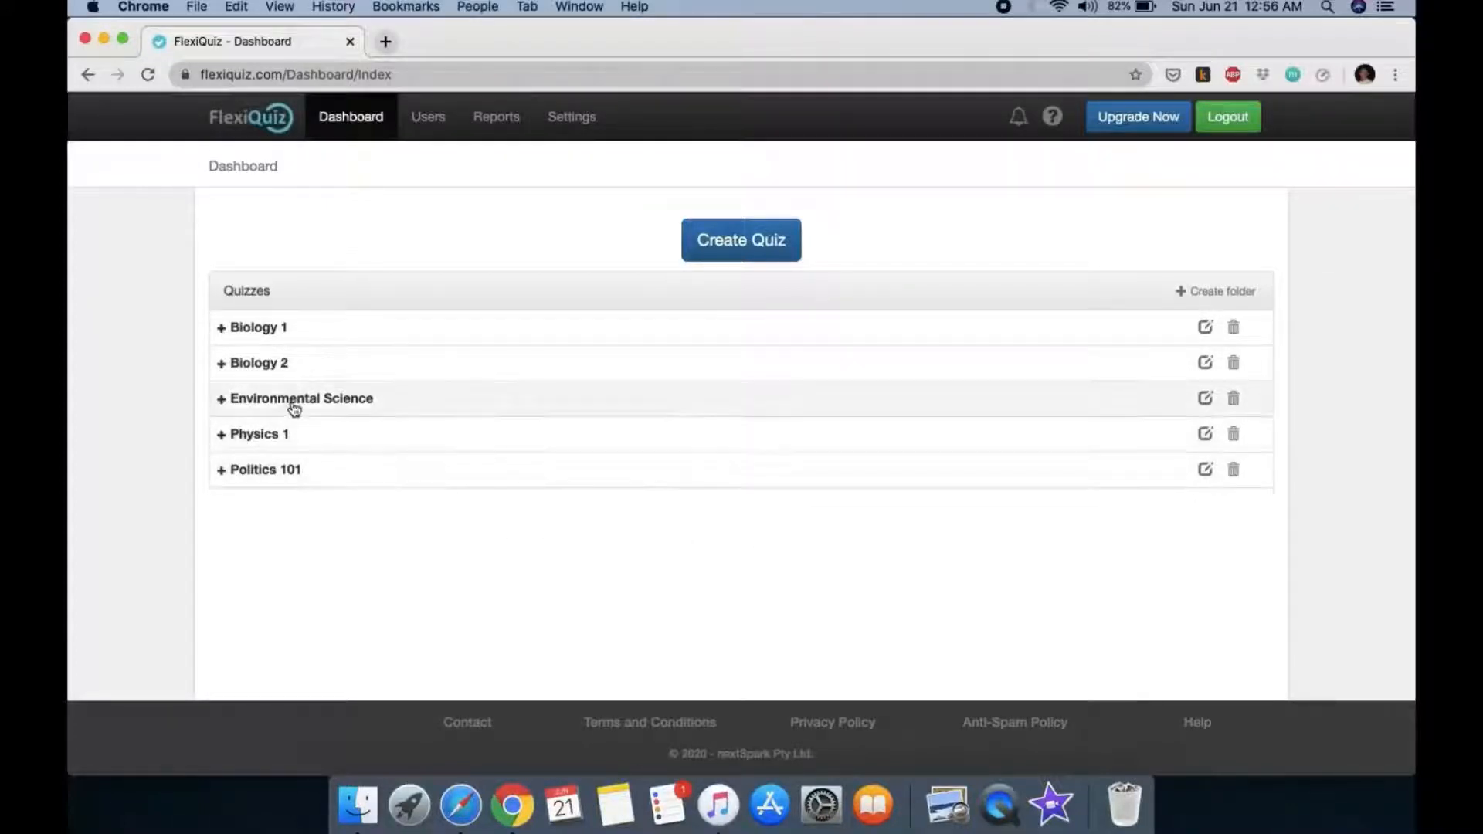
Step: Expand the Environmental Science and Physics 1 folders, reload the Dashboard, then go to Users
left_click(222, 402)
left_click(272, 436)
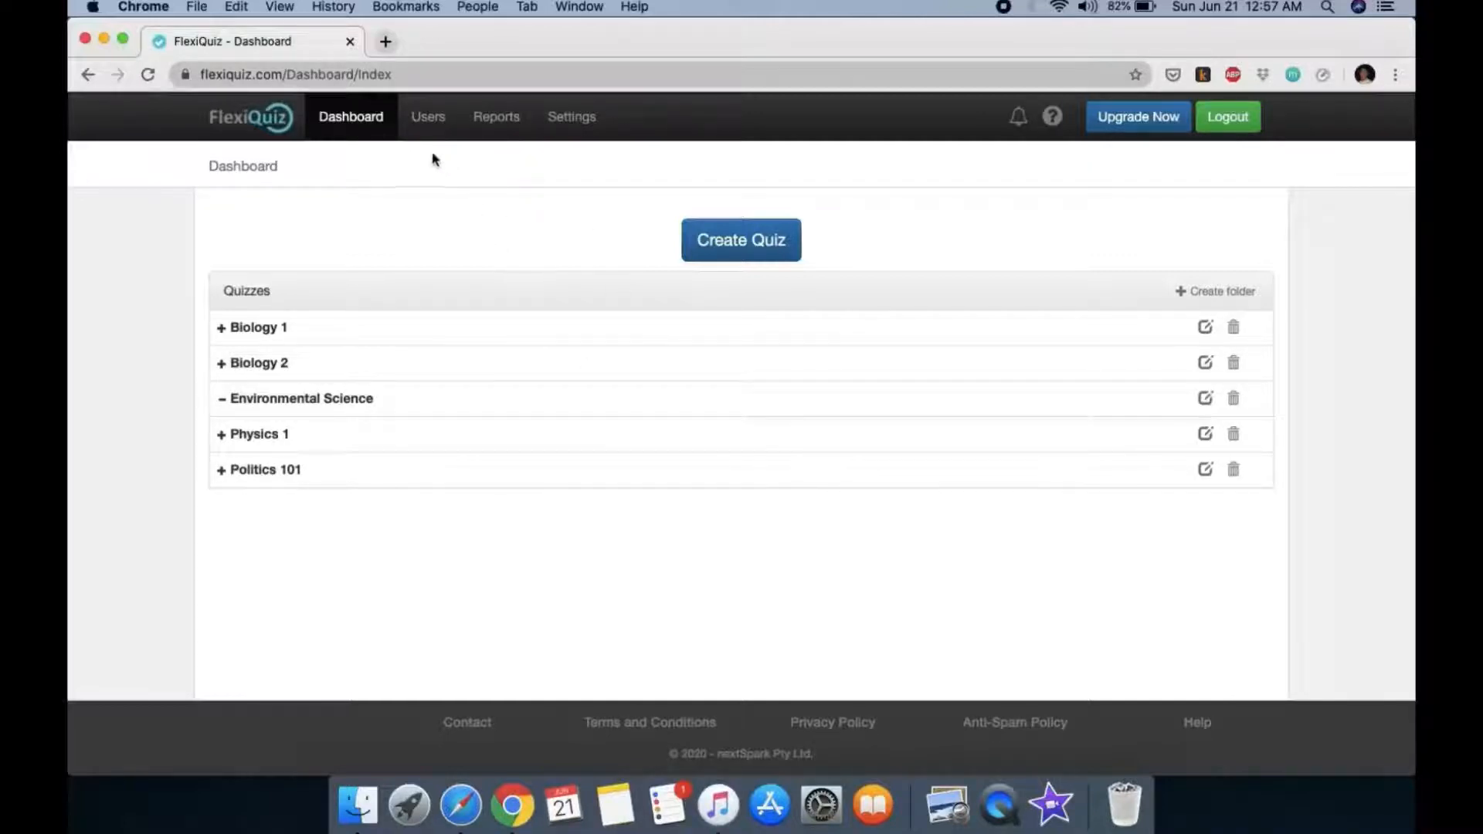
left_click(369, 129)
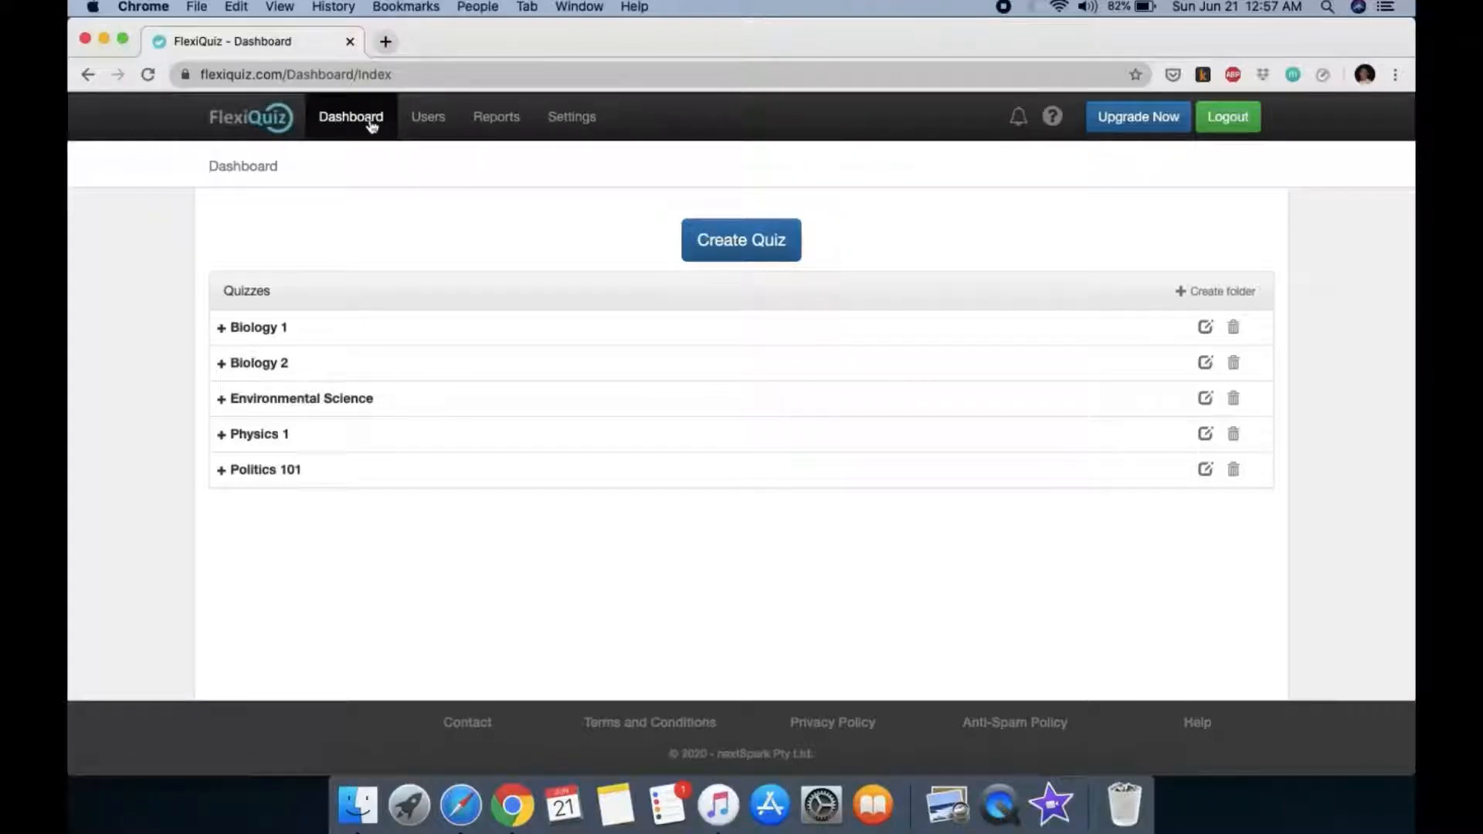
left_click(434, 133)
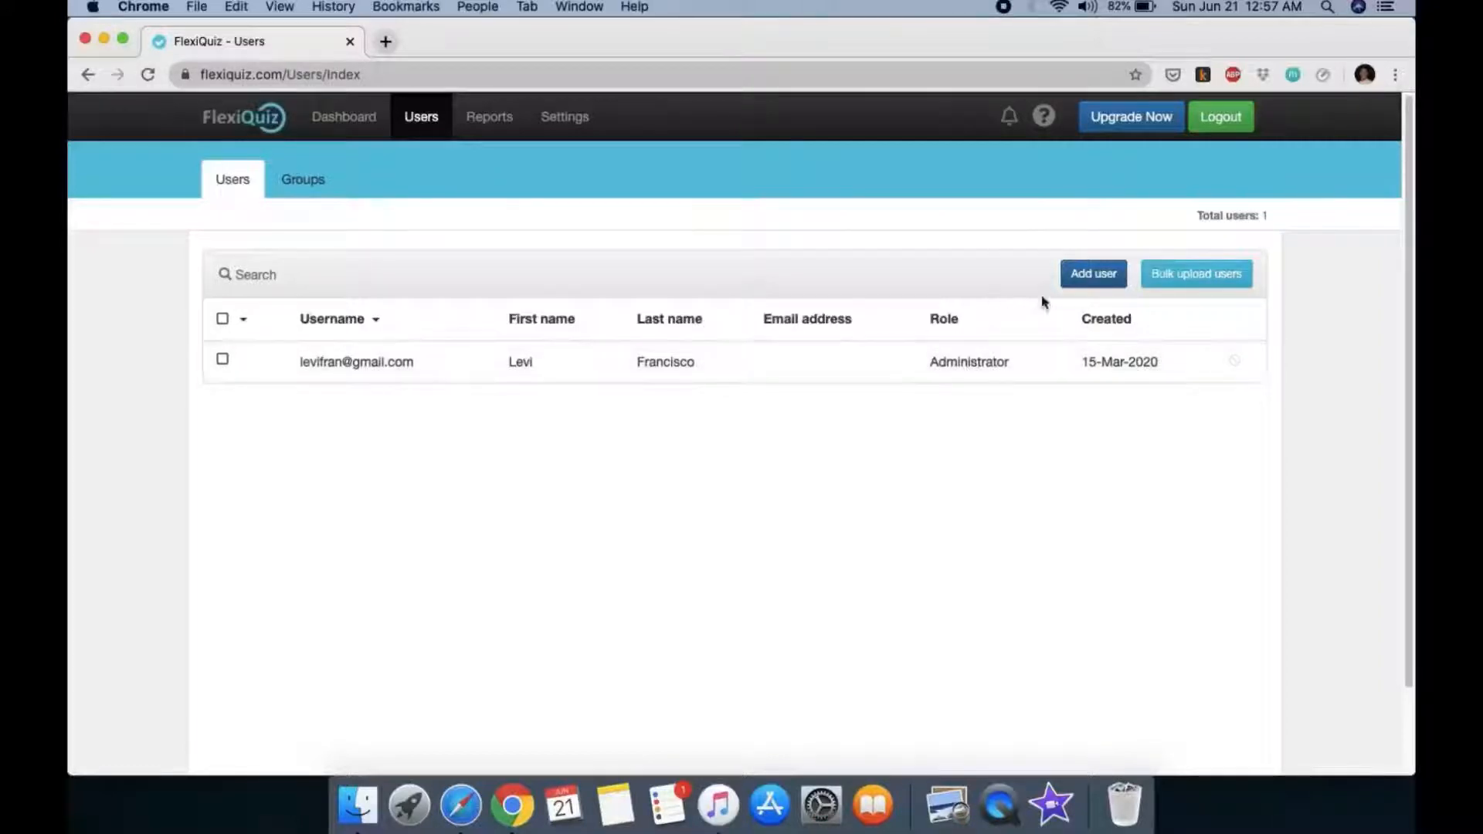
Step: Start a new user, try the Administrator type, and dismiss the upgrade notice, keeping Respondent
left_click(1083, 280)
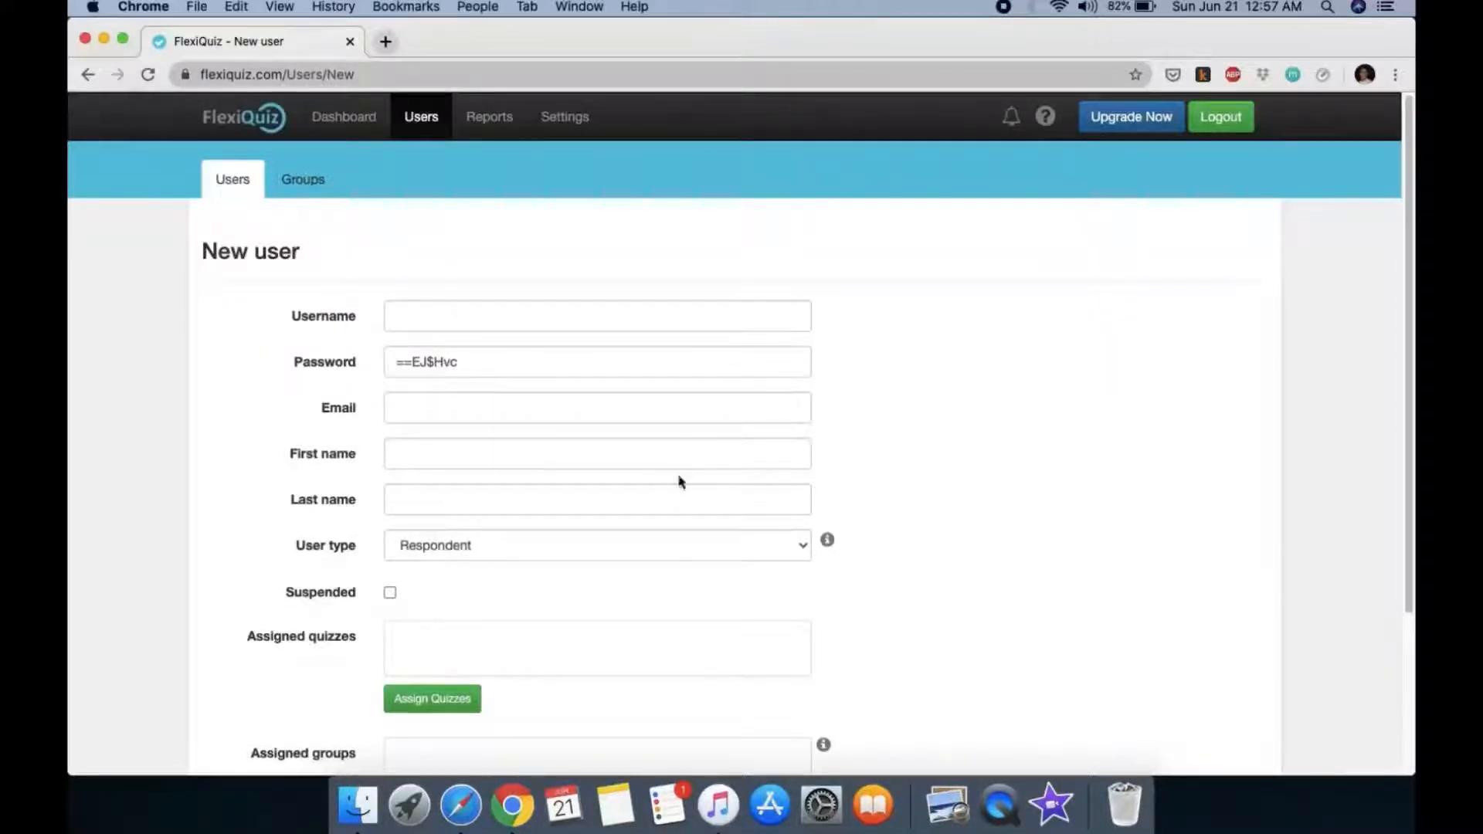
left_click(638, 552)
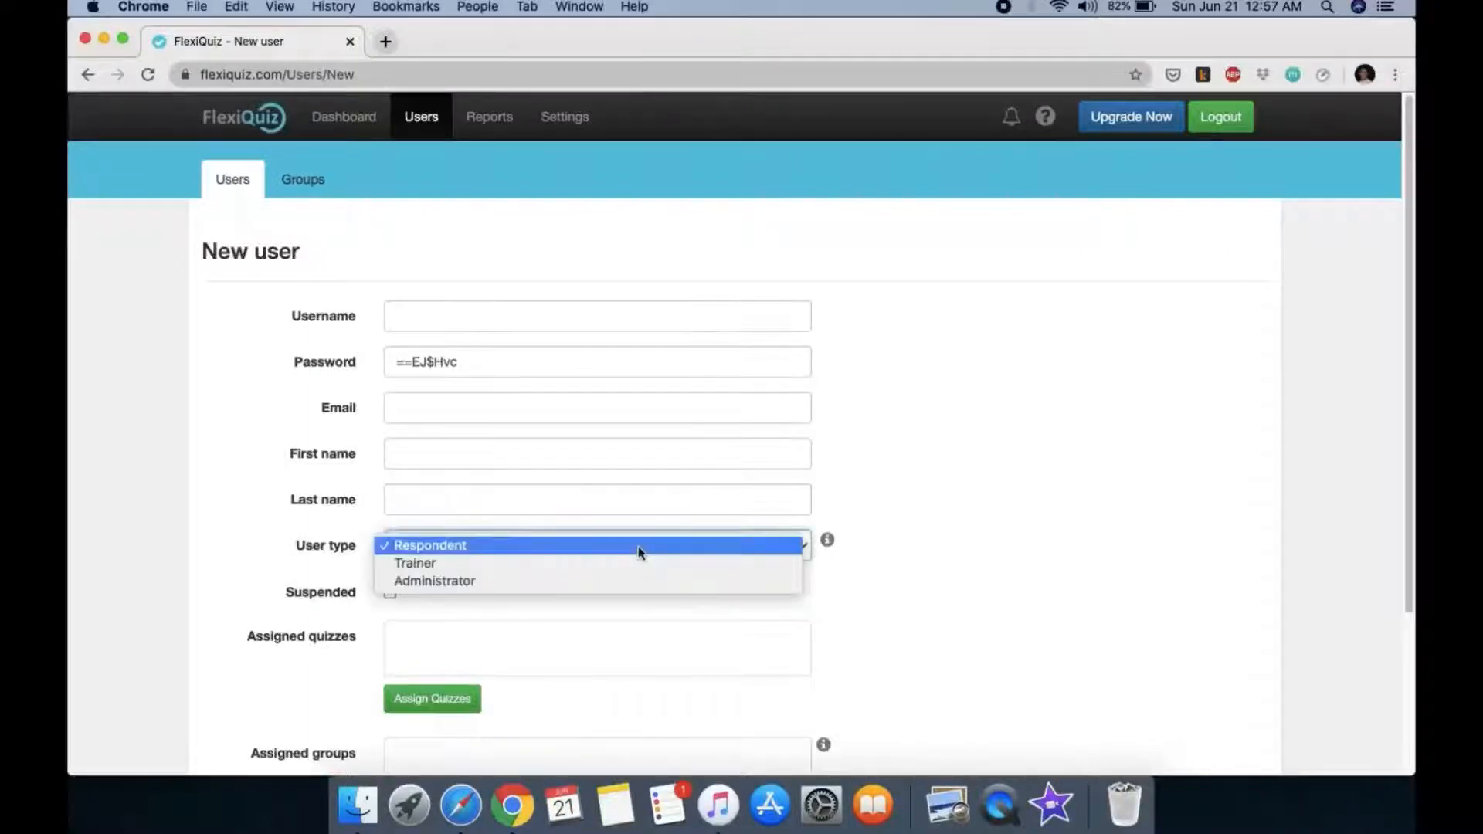
left_click(563, 580)
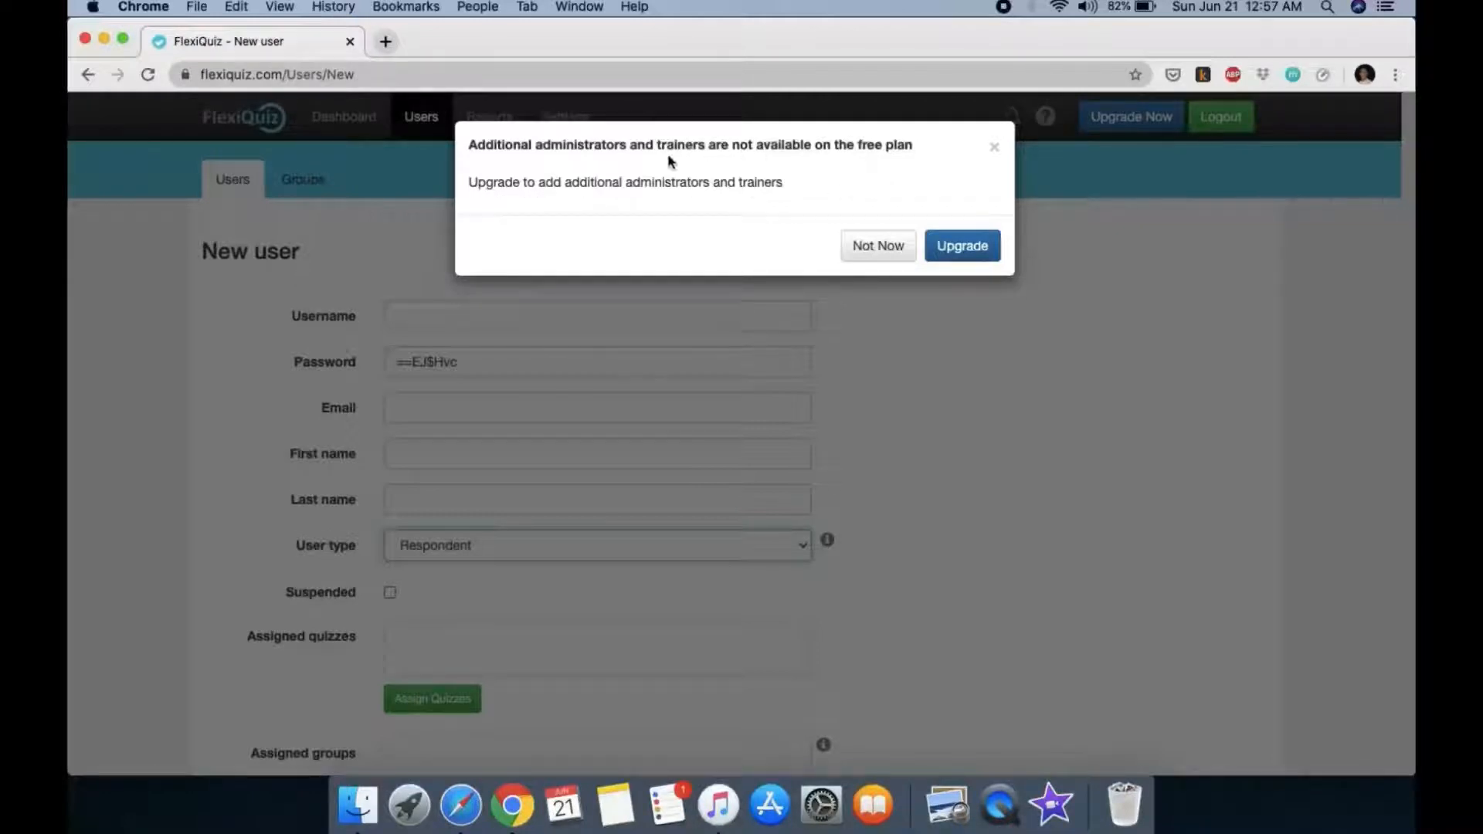
left_click_drag(923, 146, 461, 147)
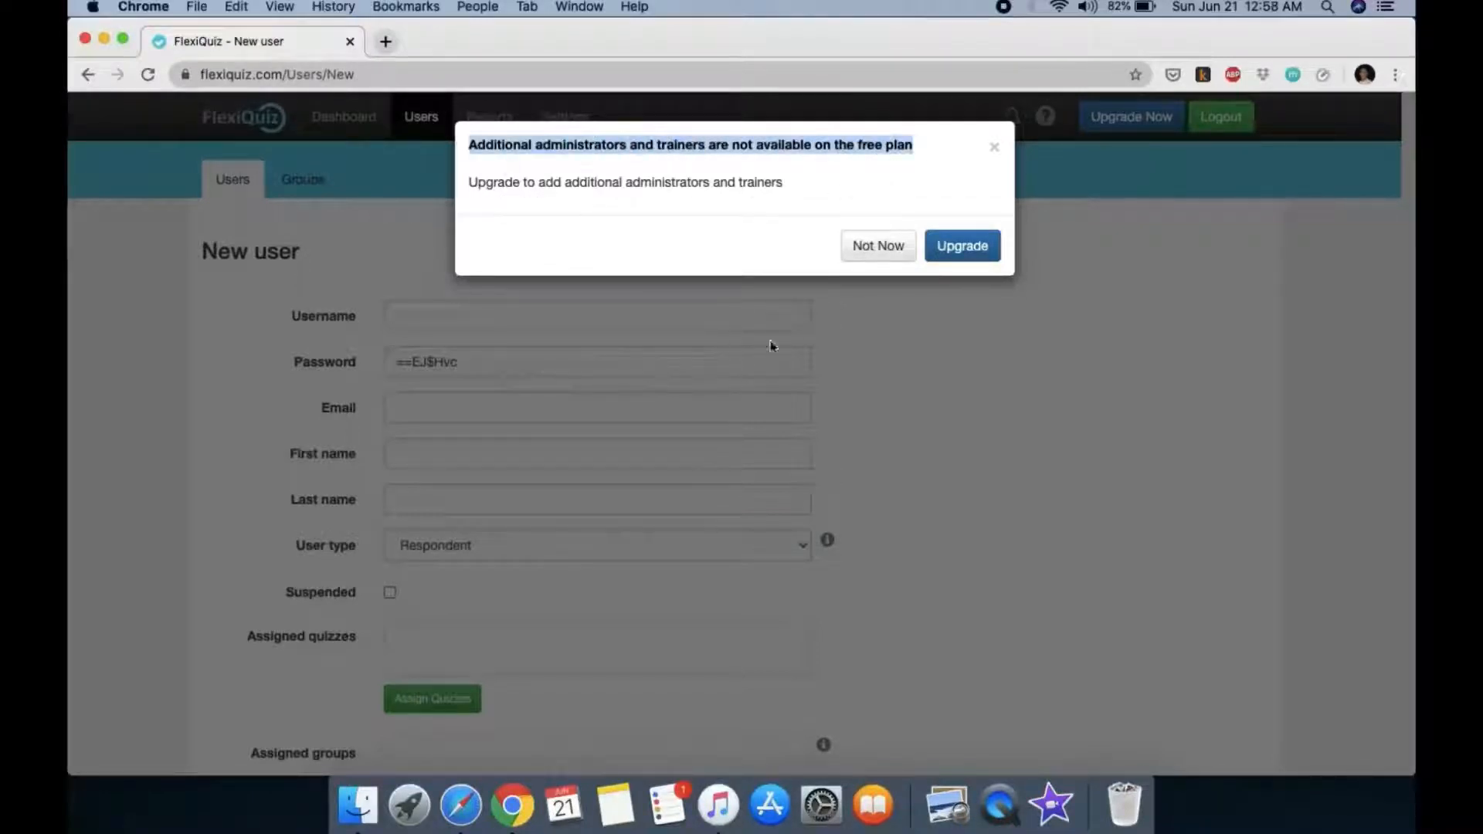
left_click(874, 248)
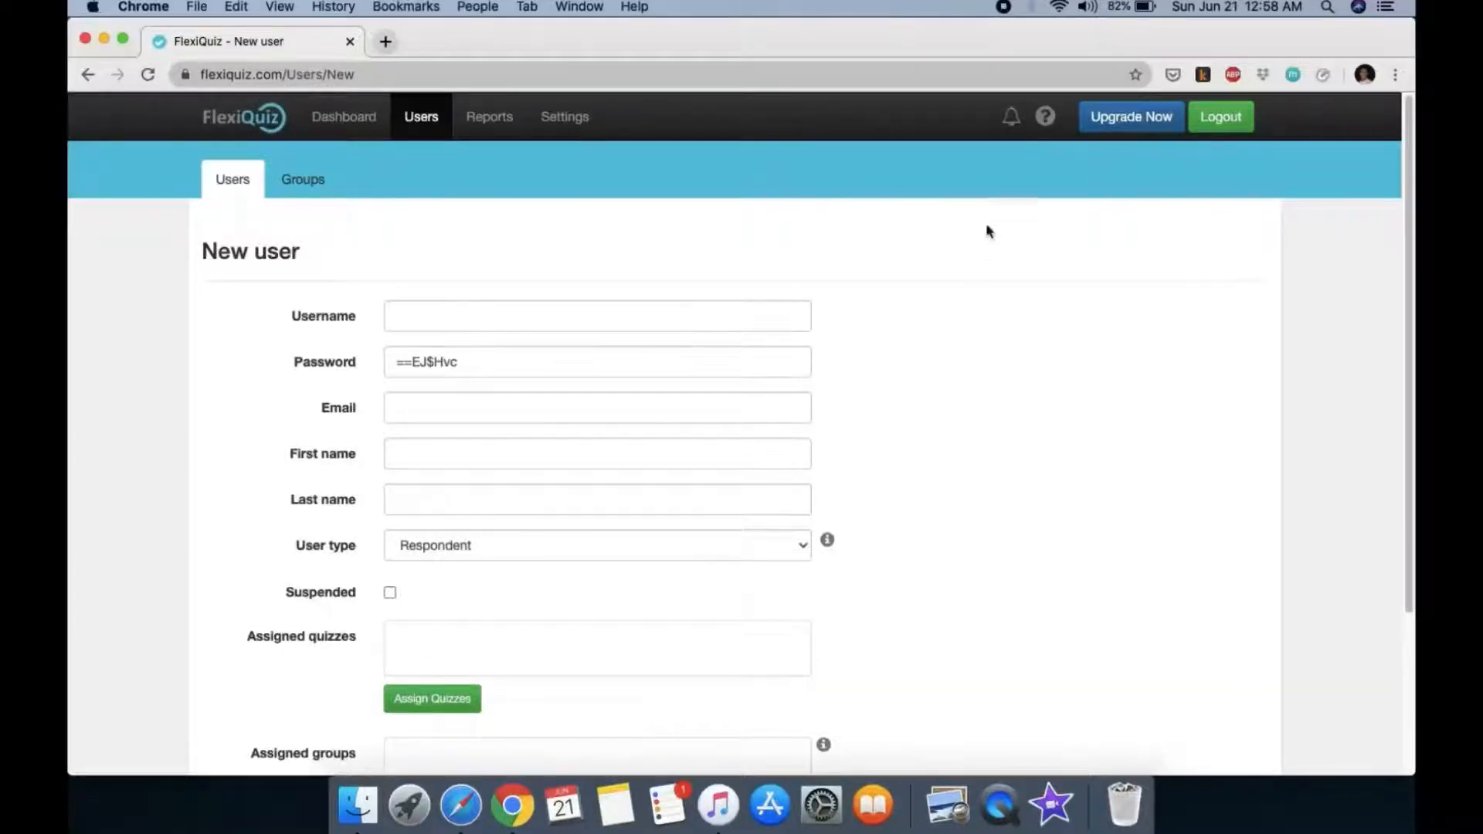
Step: Check the empty Groups page, close the groups-unavailable notice from Create Group, then go to Reports
left_click(304, 183)
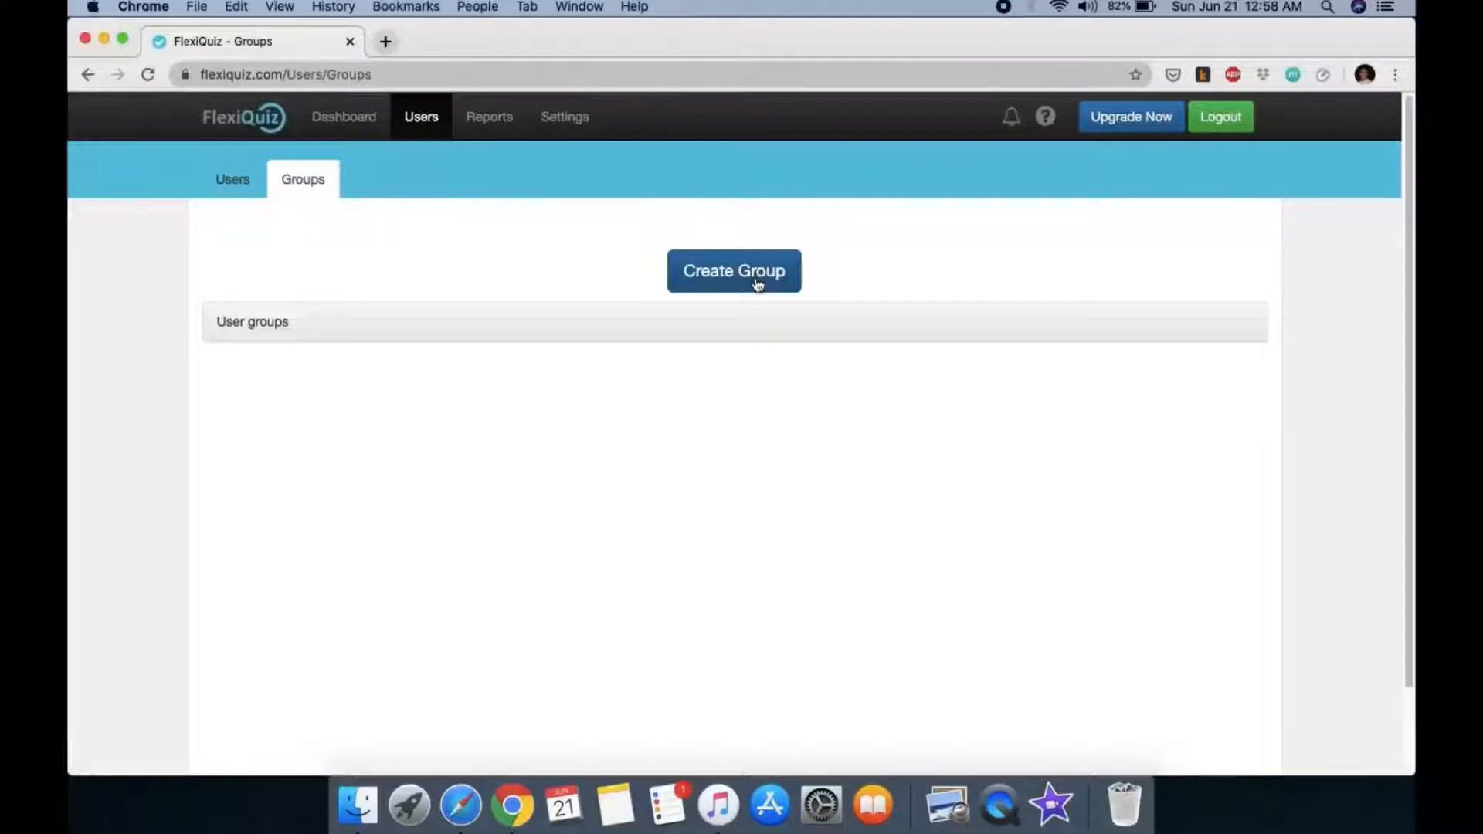
left_click(756, 281)
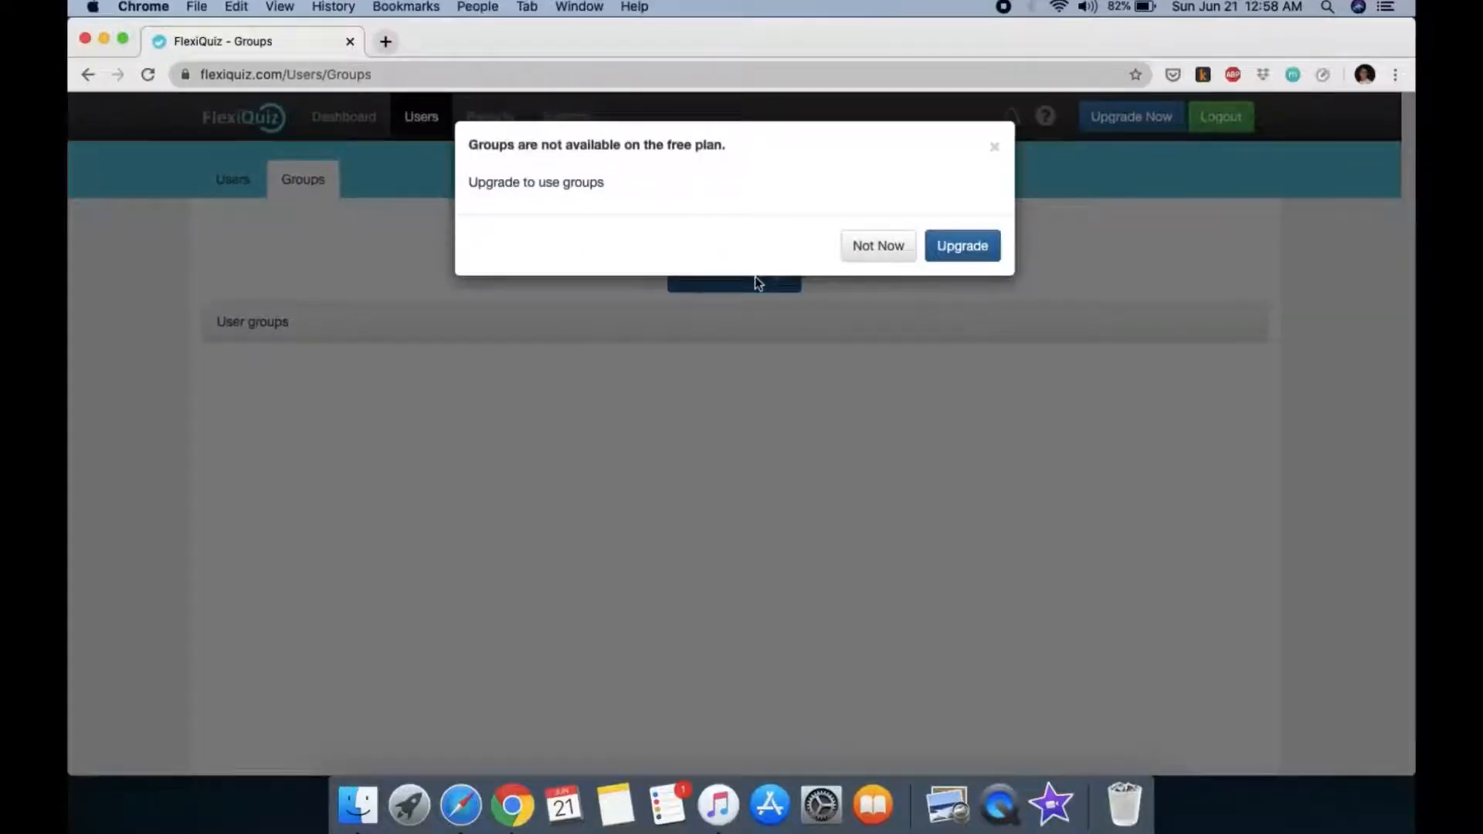
left_click(995, 147)
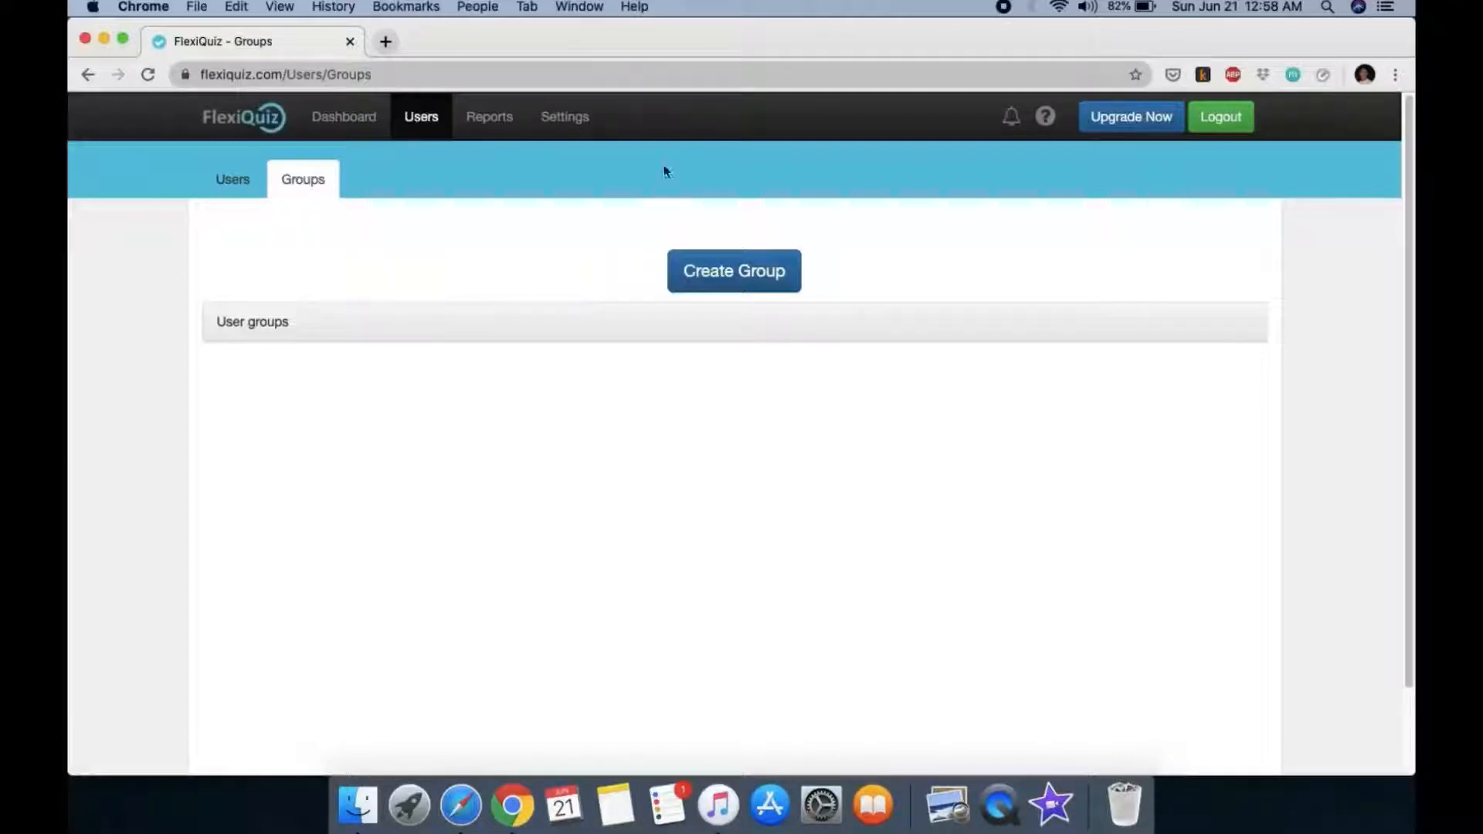
left_click(504, 124)
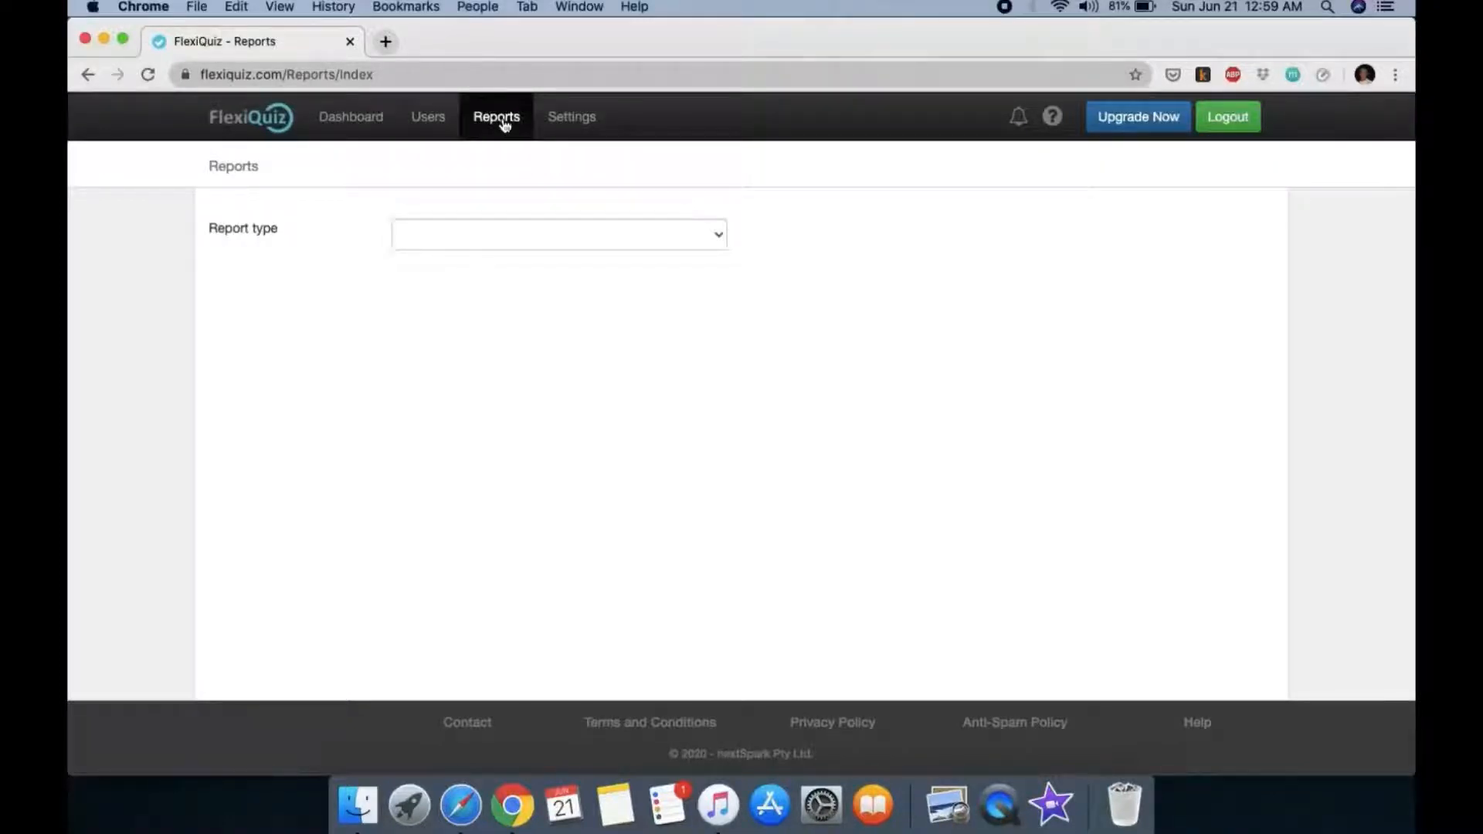
Step: Show the All quiz report and pick out respondent counts and average scores for Biology 1 Pop Quiz and Current Events
left_click(692, 241)
left_click(557, 252)
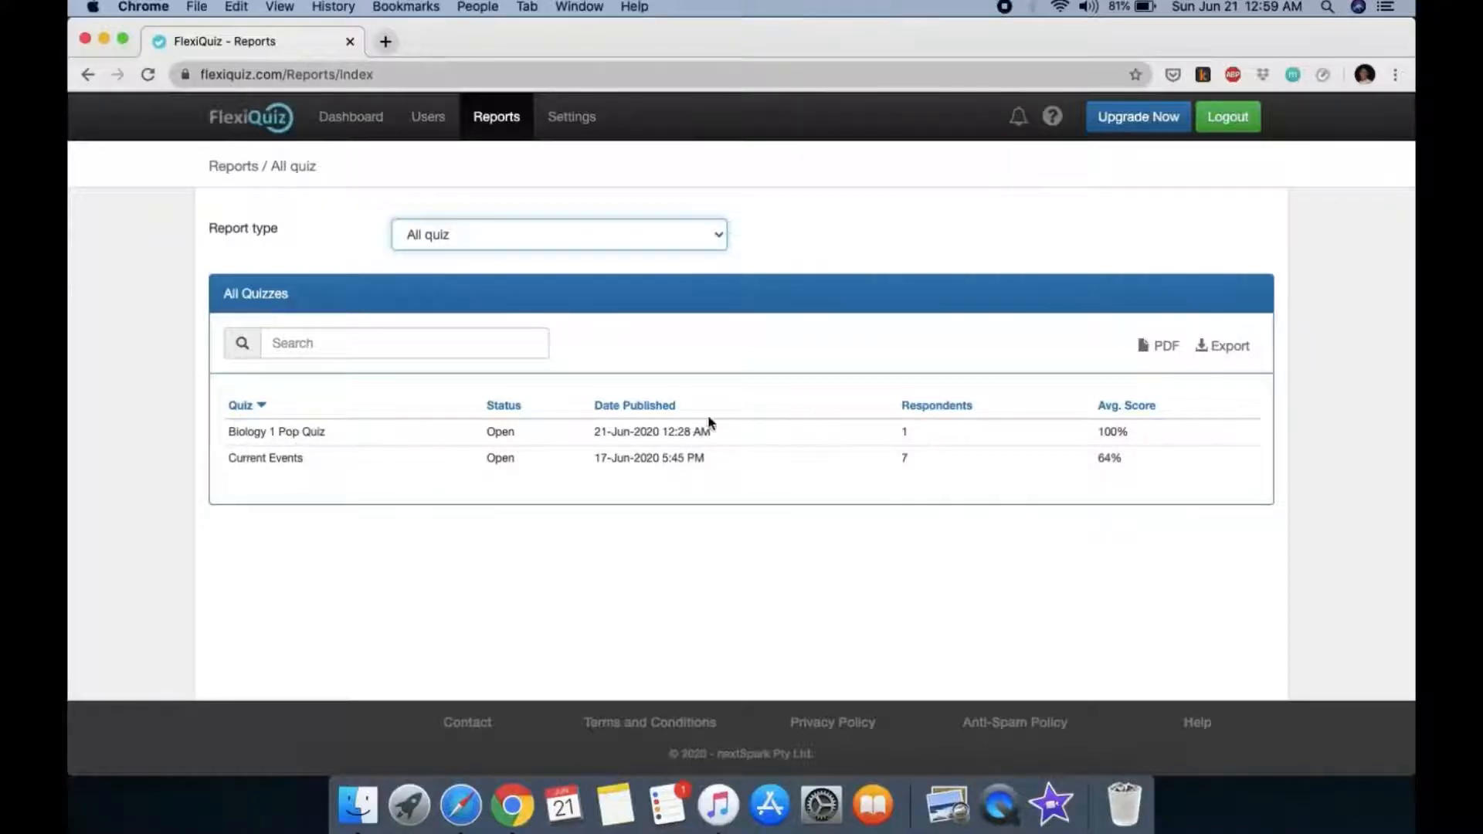
double_click(906, 431)
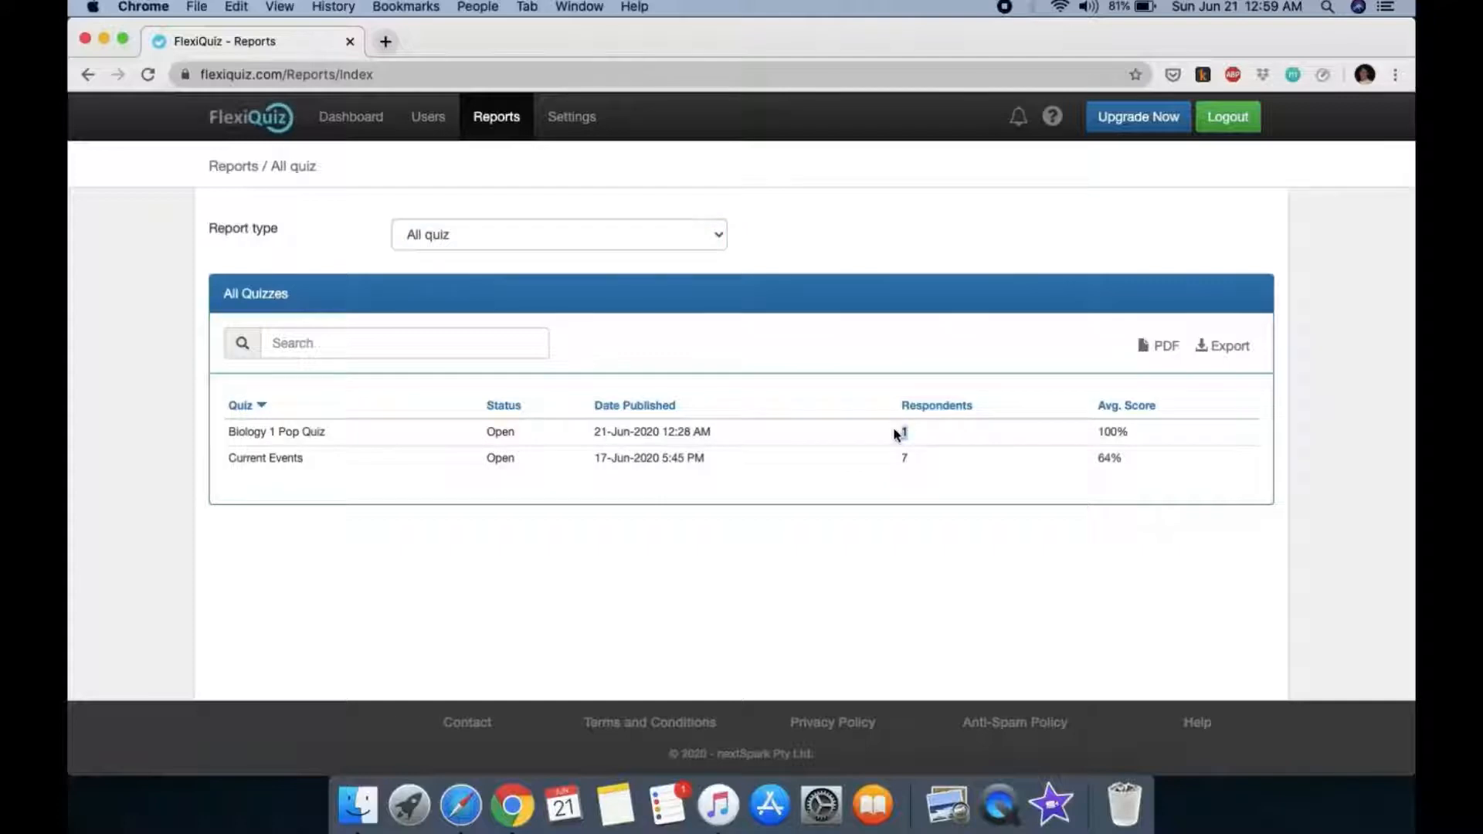
double_click(1112, 431)
left_click_drag(236, 459, 368, 464)
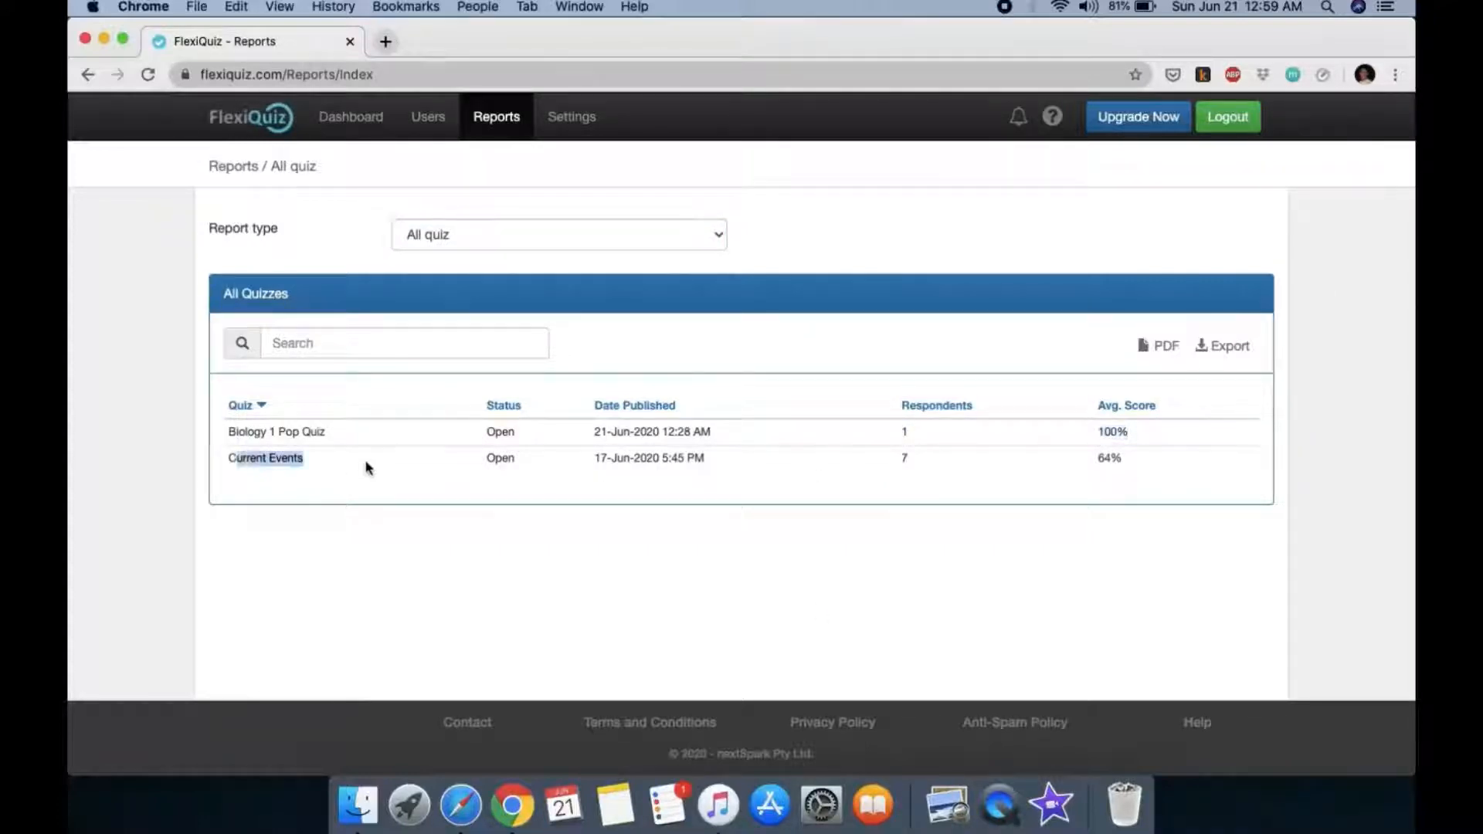
double_click(904, 458)
double_click(1110, 459)
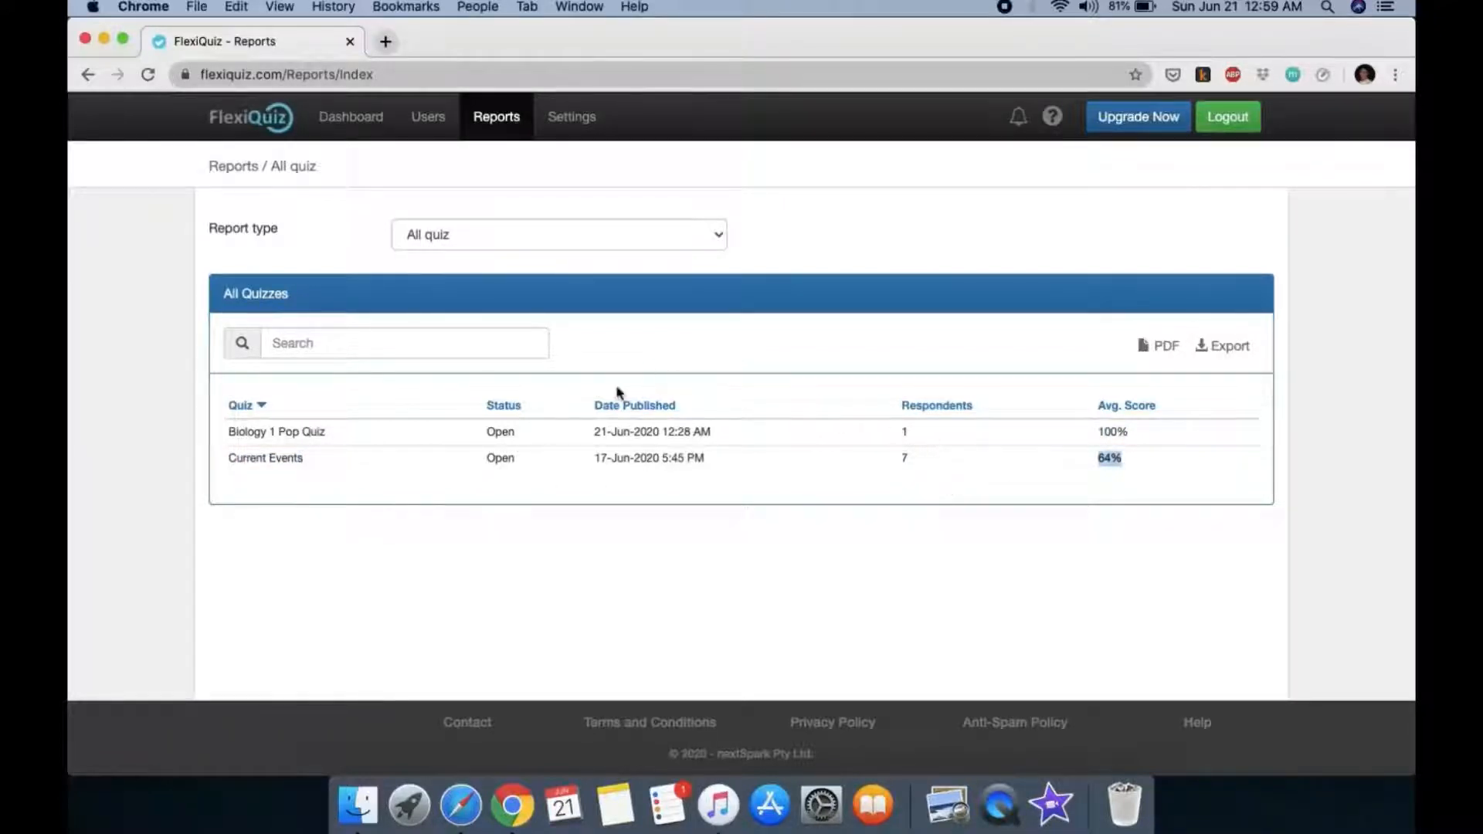
Step: Switch to the User report type, close the user list unchosen, then go to Settings
left_click(669, 236)
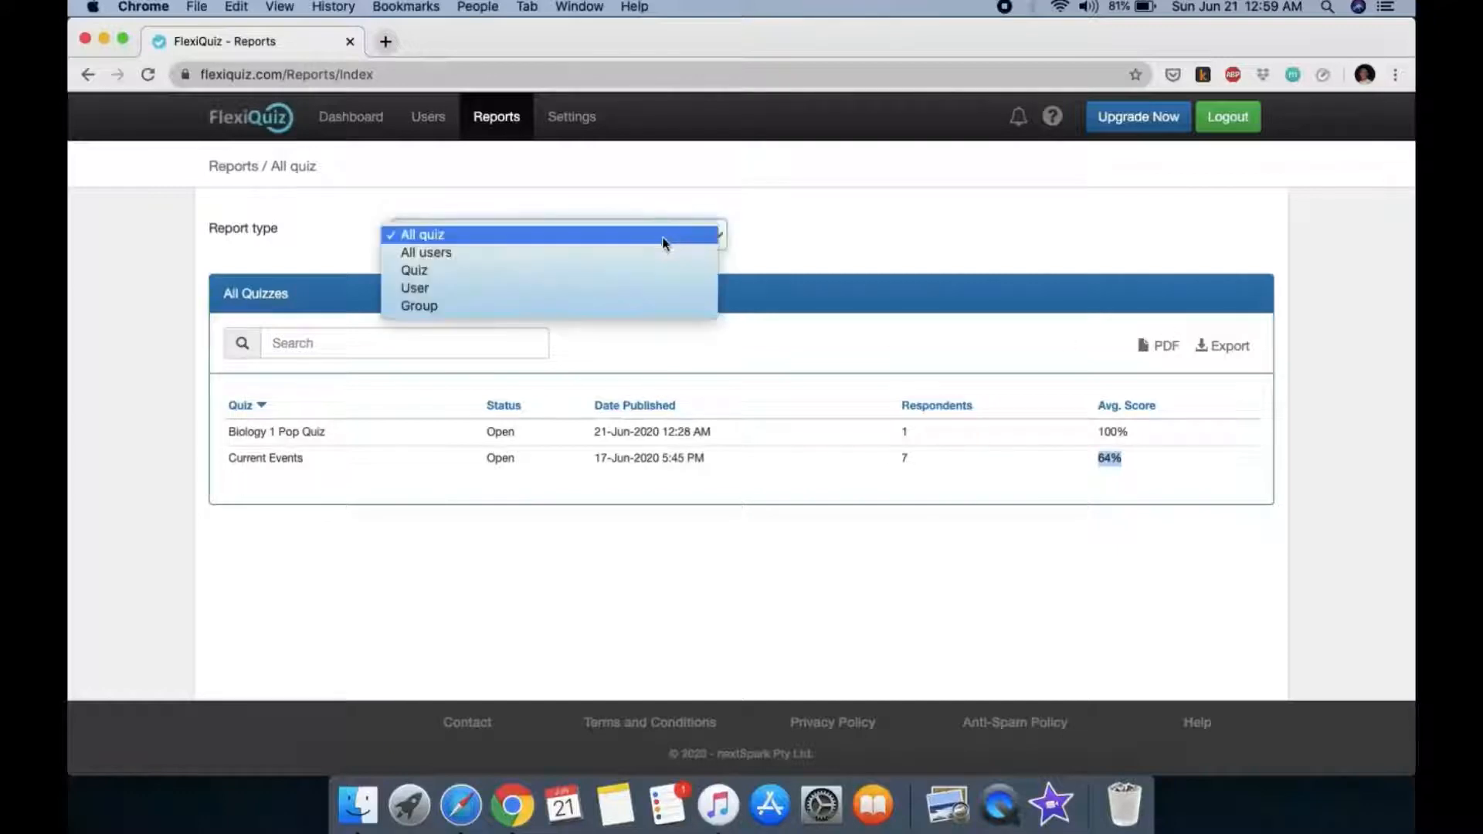
left_click(551, 288)
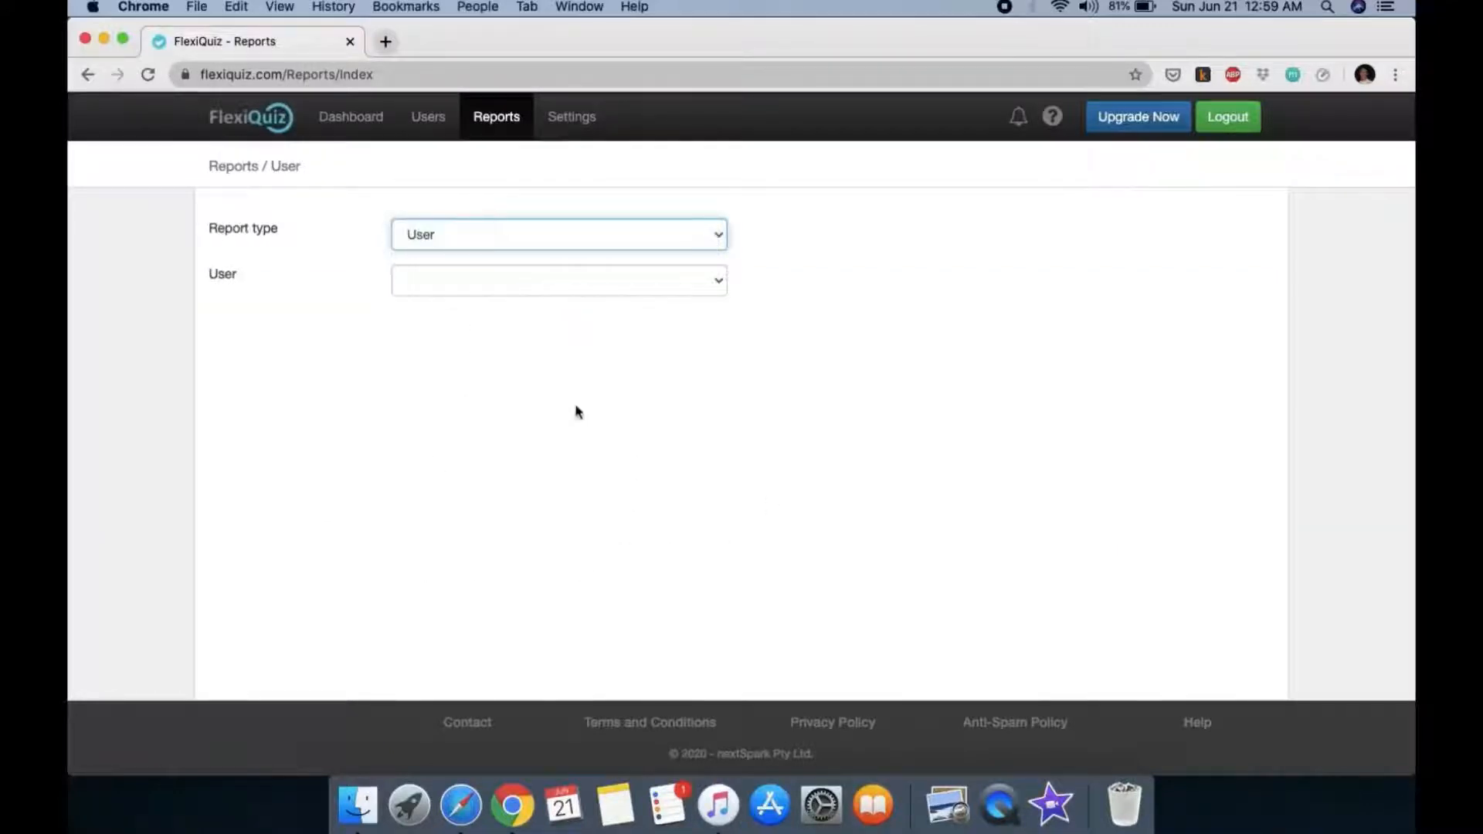
left_click(648, 284)
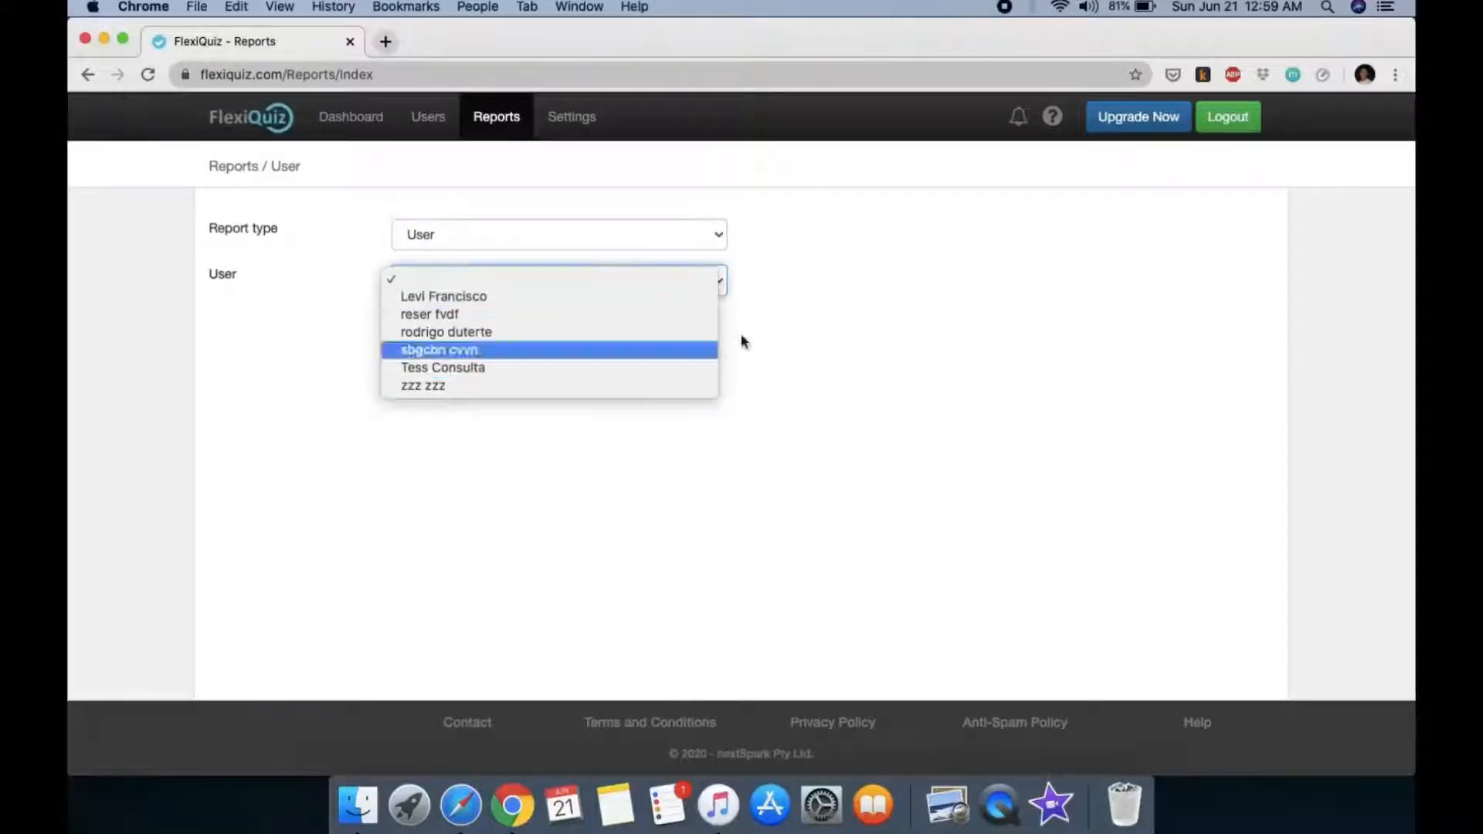
left_click(860, 232)
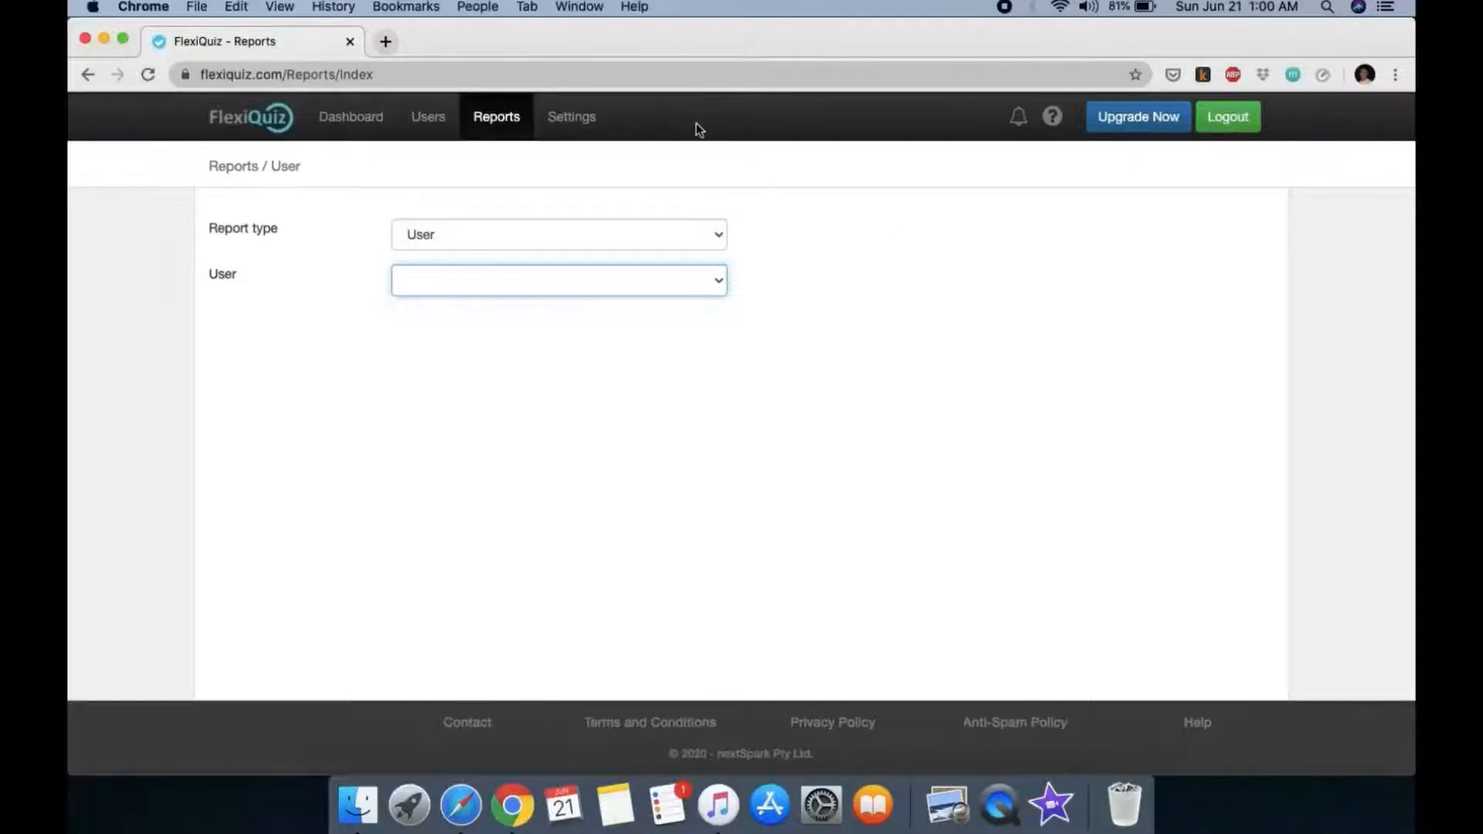
left_click(572, 117)
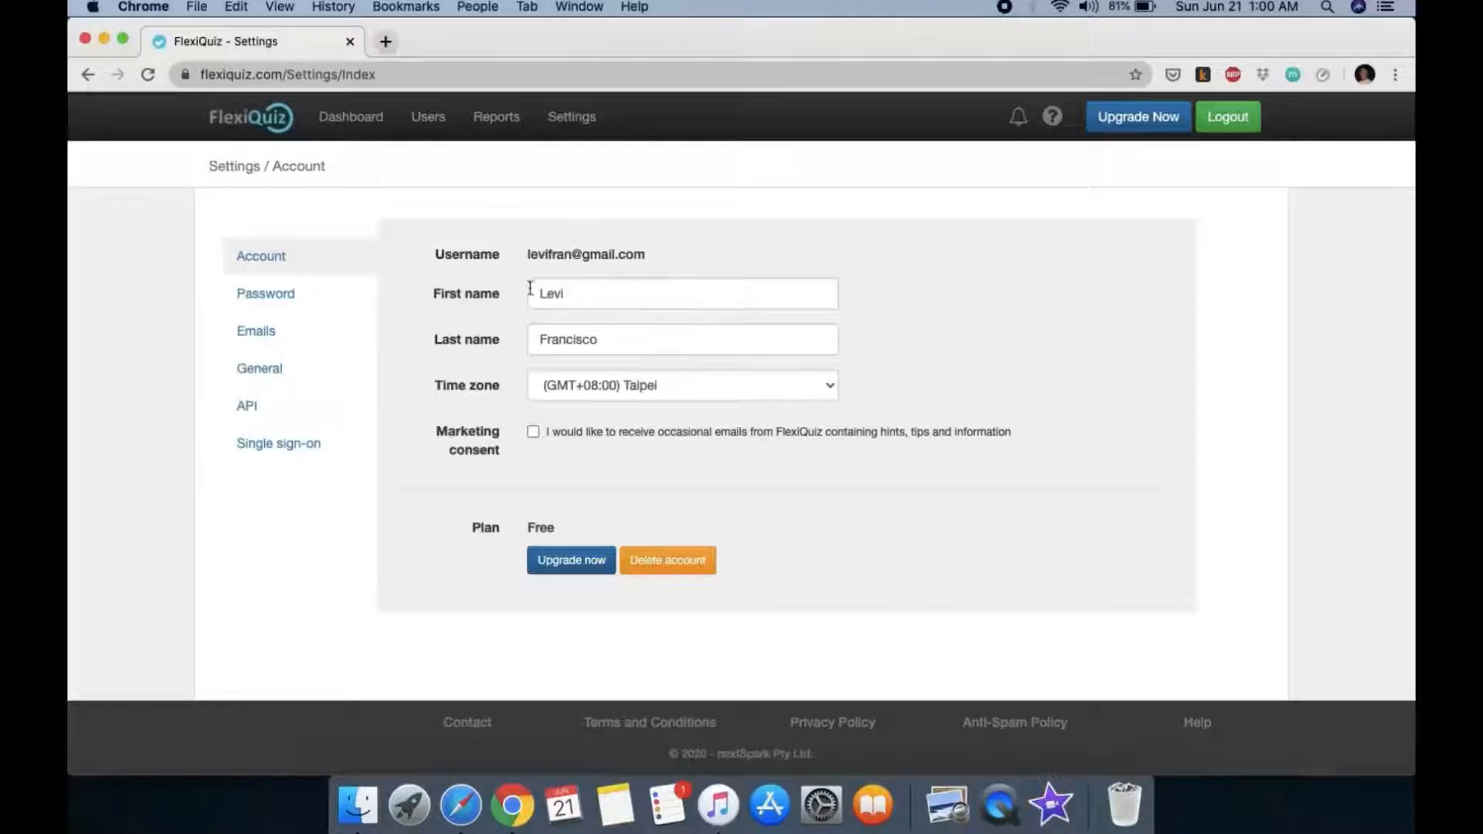
left_click(371, 129)
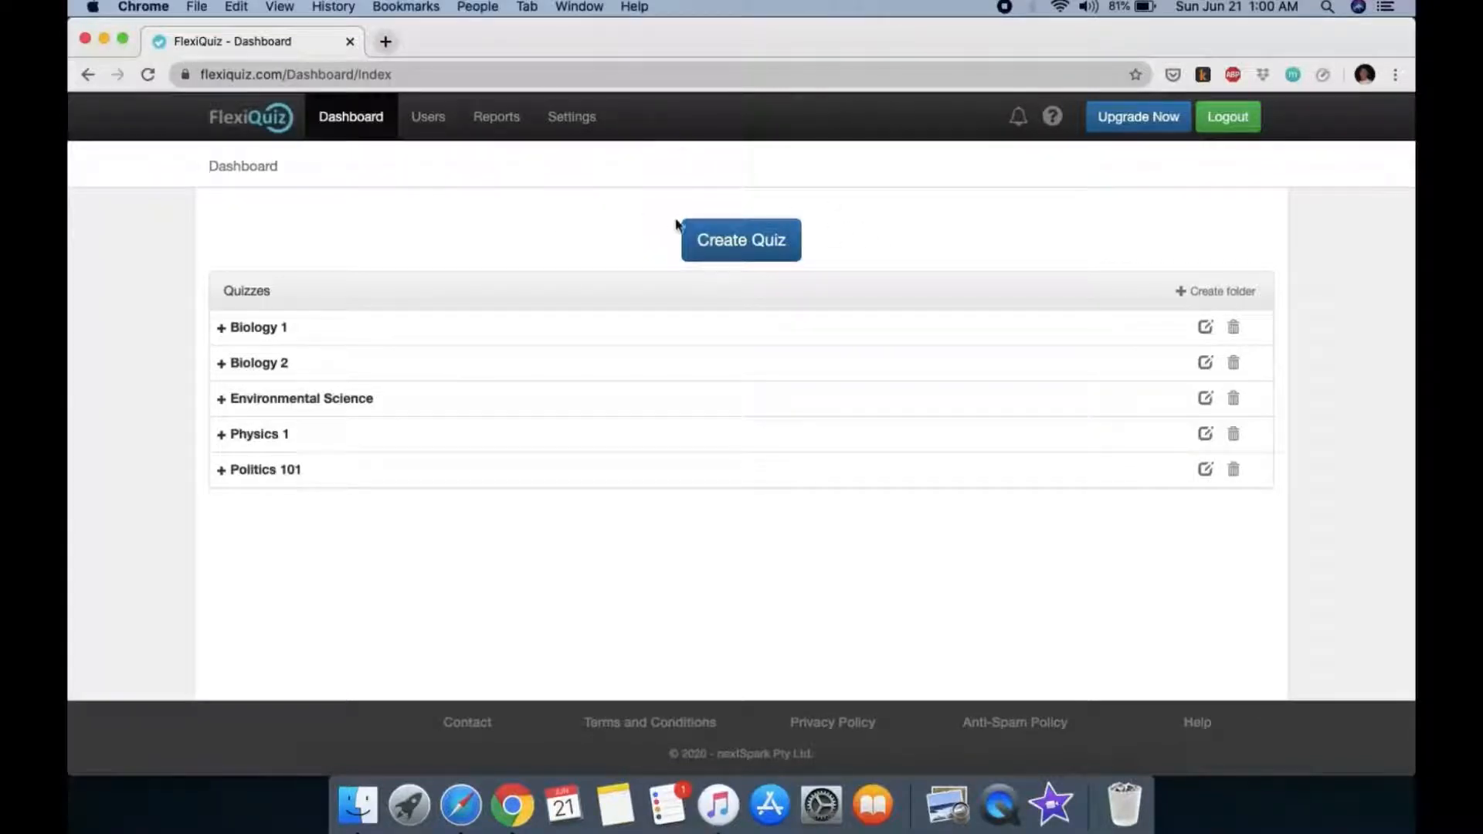
Step: Name a new quiz 'Biology 2 Pop QUIZ' in the New quiz dialog and create it
left_click(744, 242)
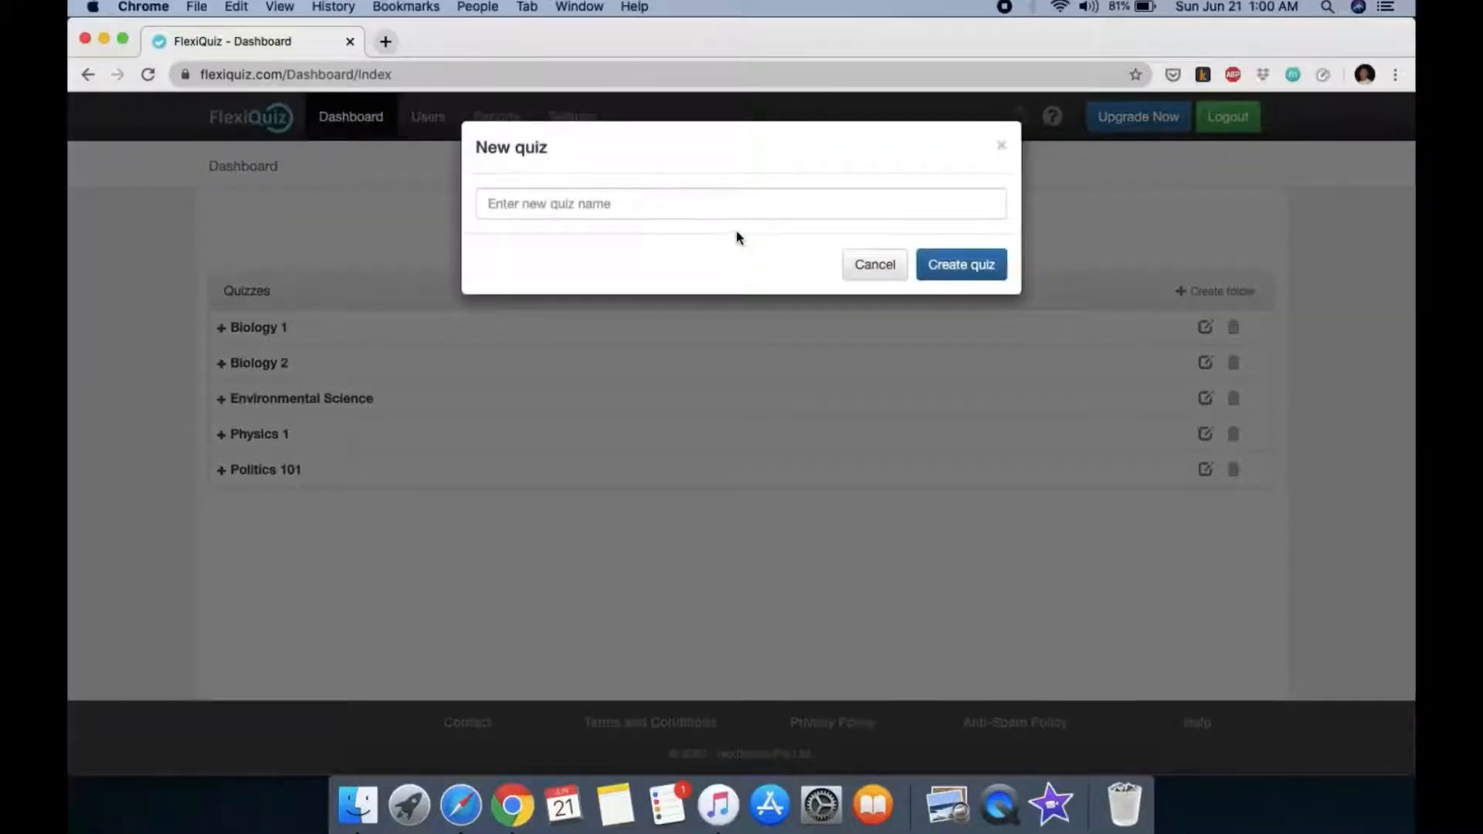
left_click(731, 212)
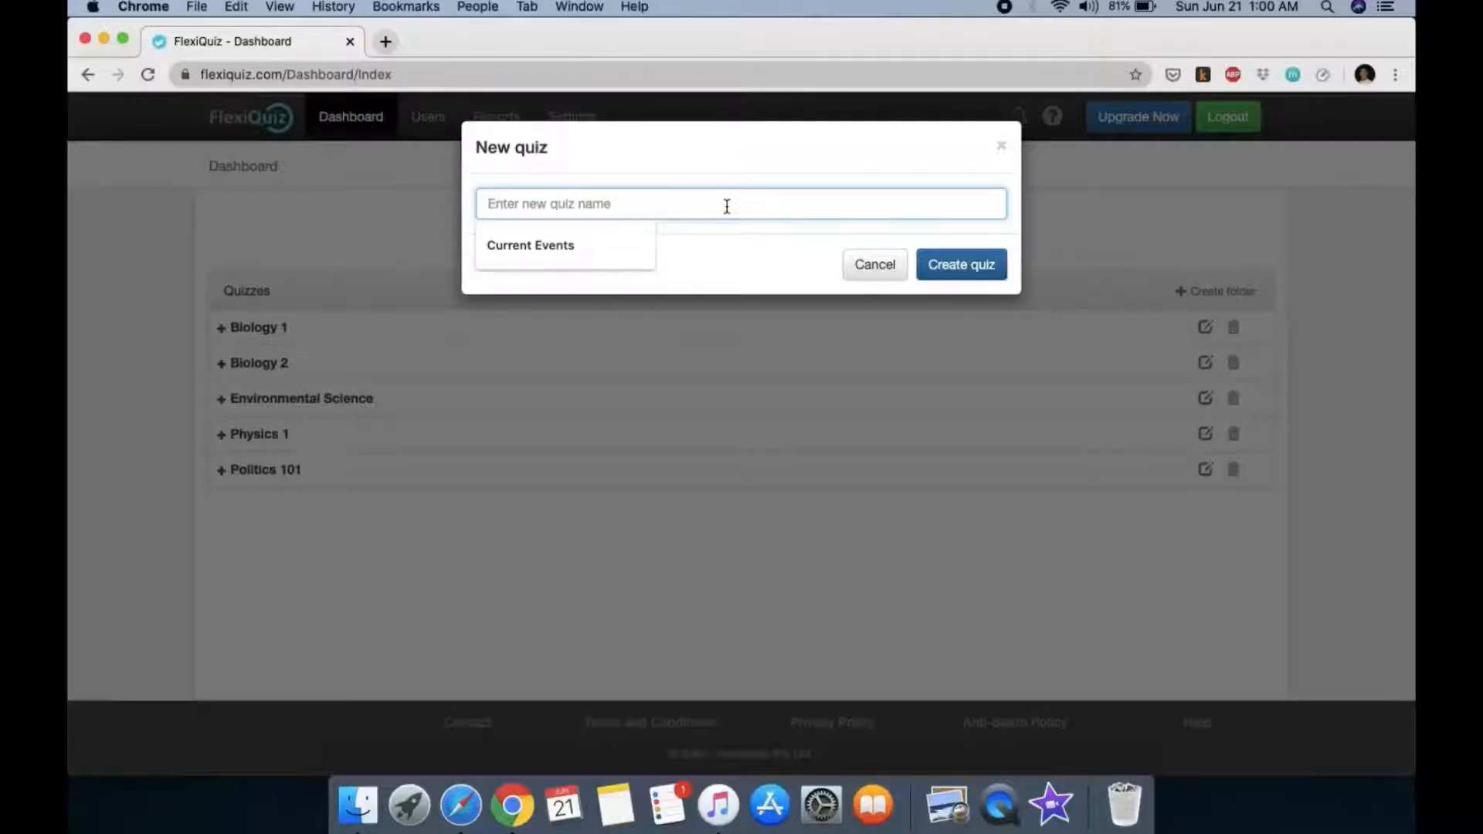
type("Biol")
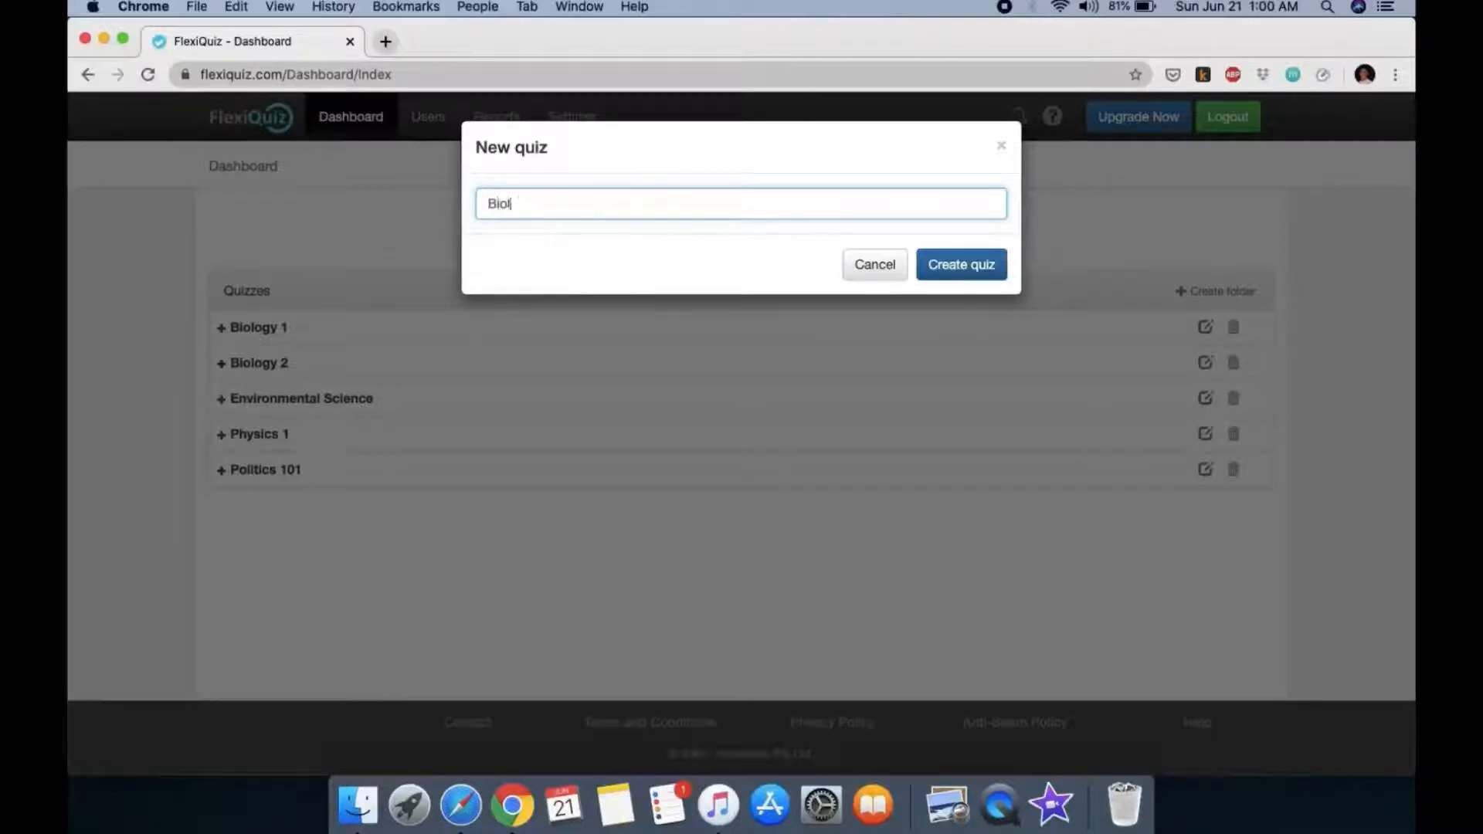
type("ogy 1 Po")
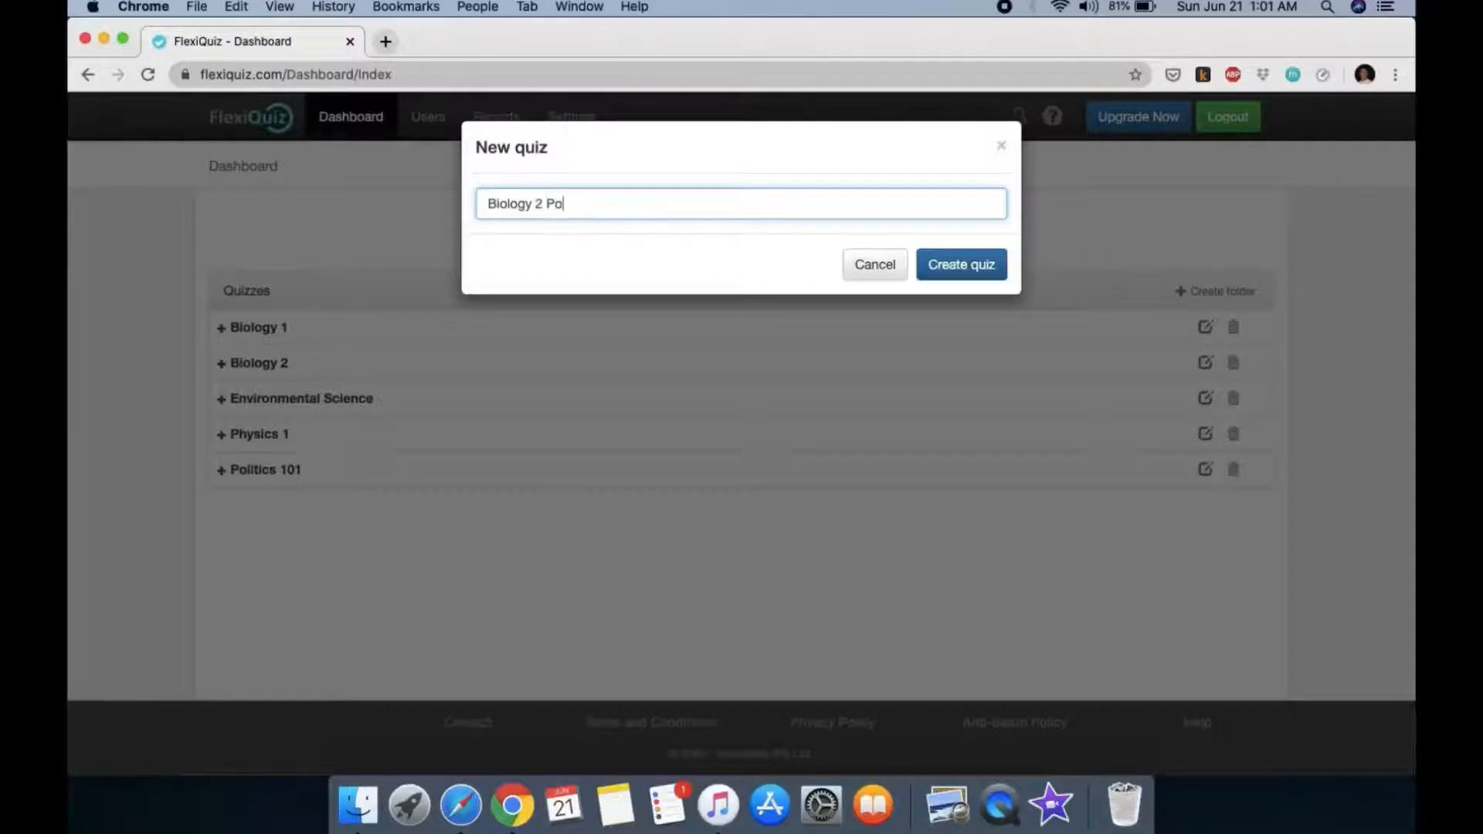
type("p QUIZ")
left_click(970, 272)
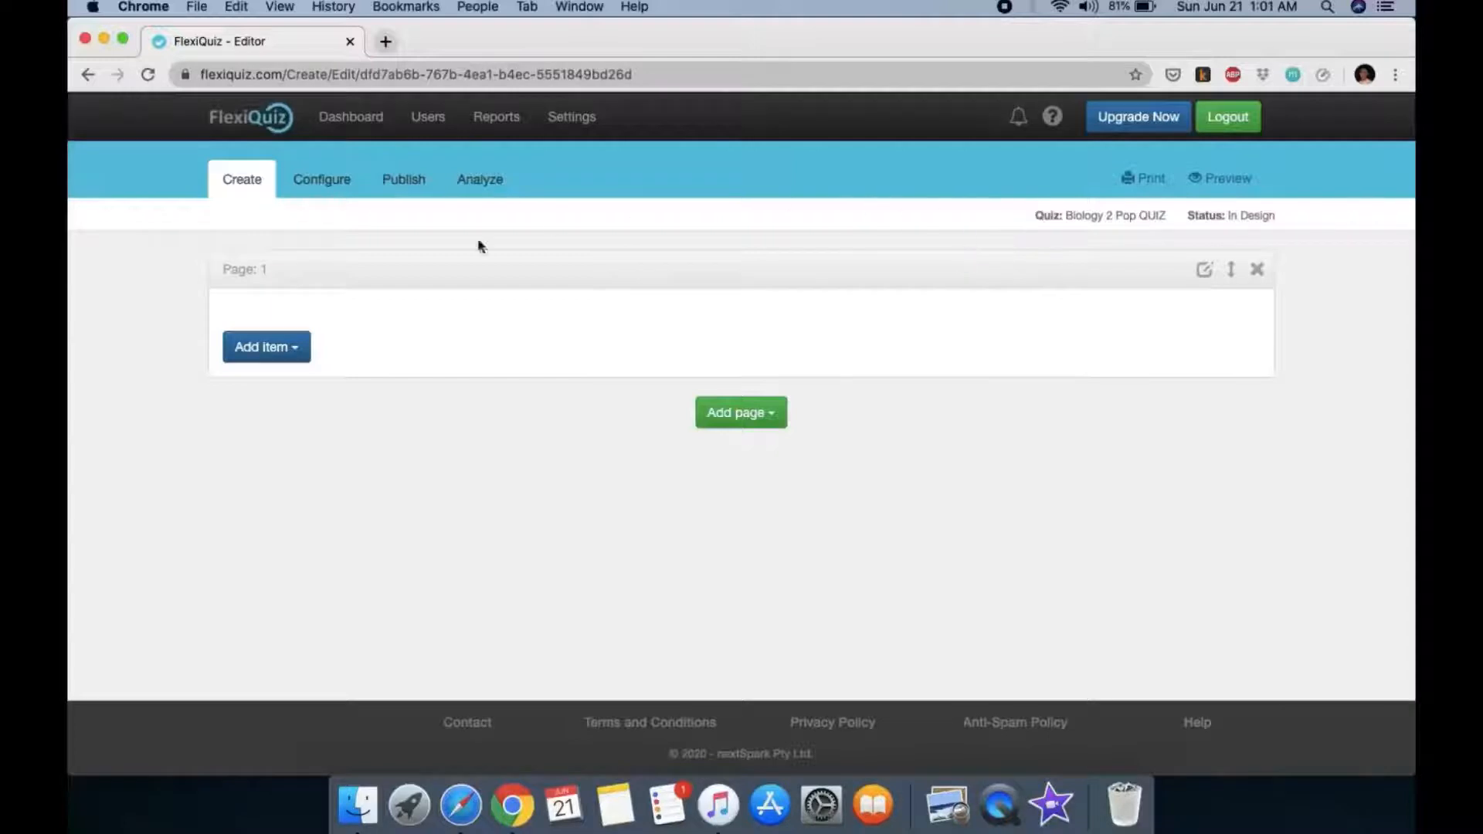
left_click_drag(1042, 215, 1287, 224)
left_click(536, 253)
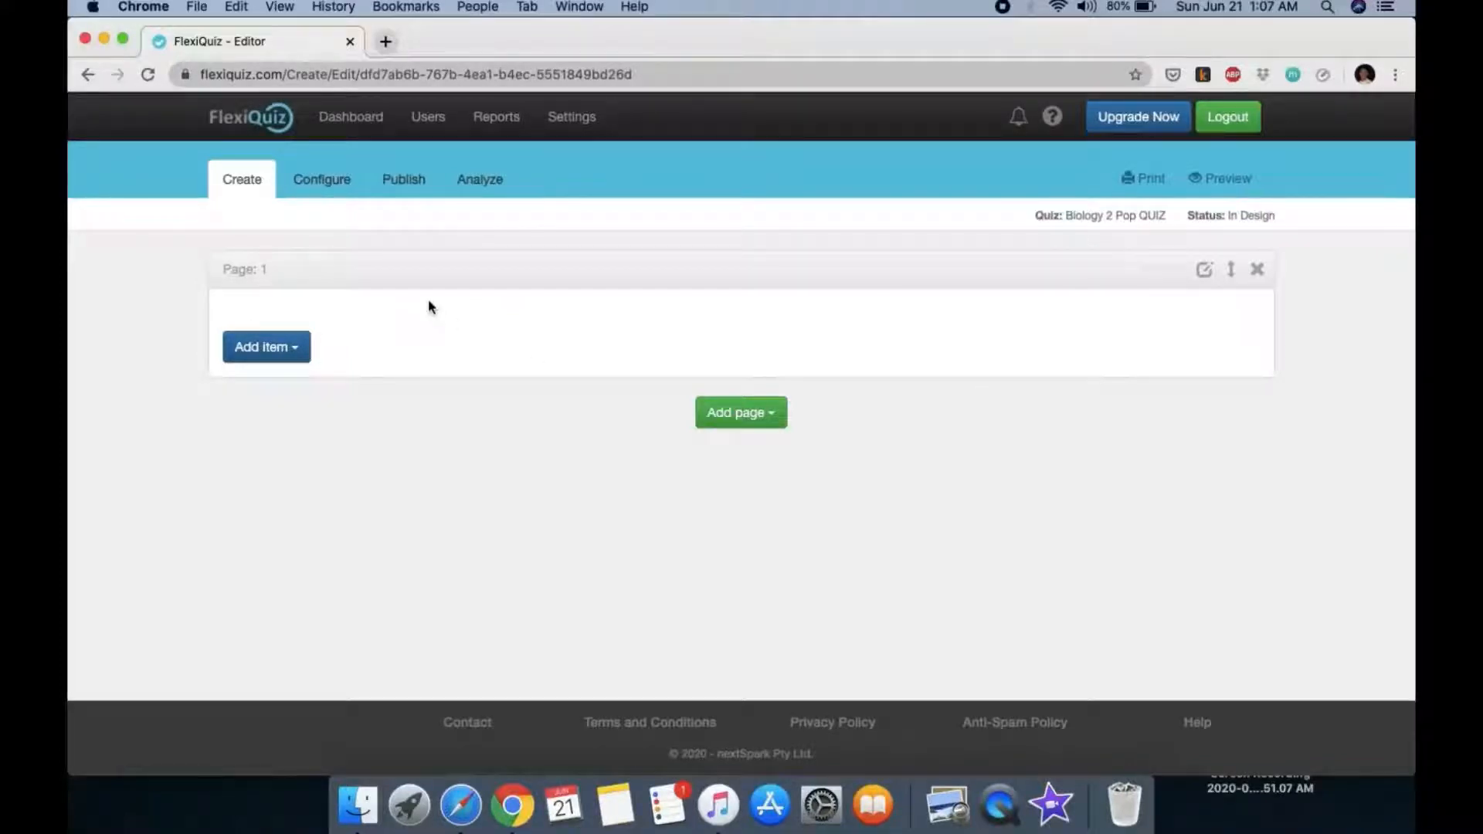
left_click(294, 349)
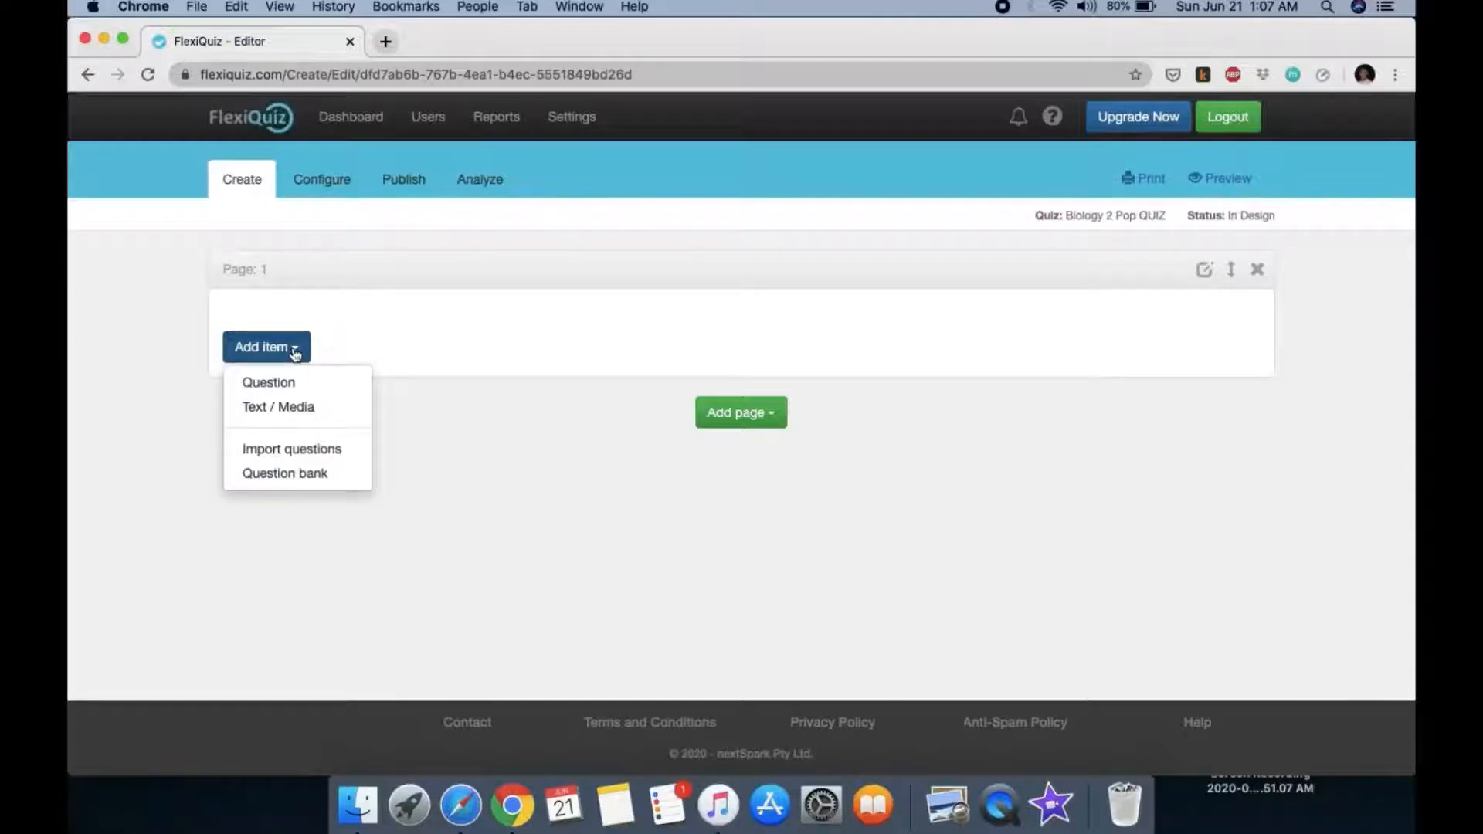
left_click(300, 476)
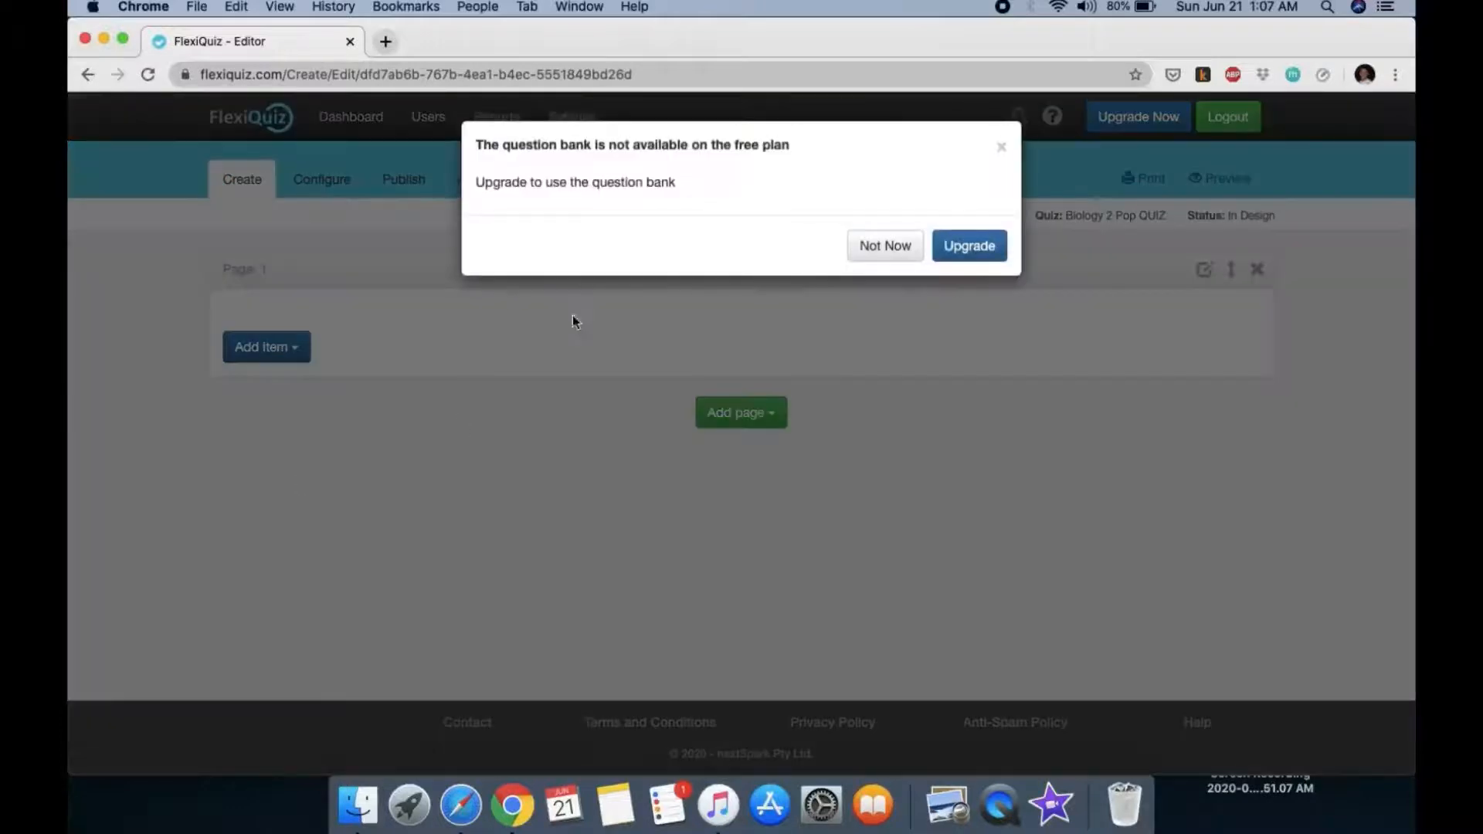
left_click_drag(796, 144, 475, 145)
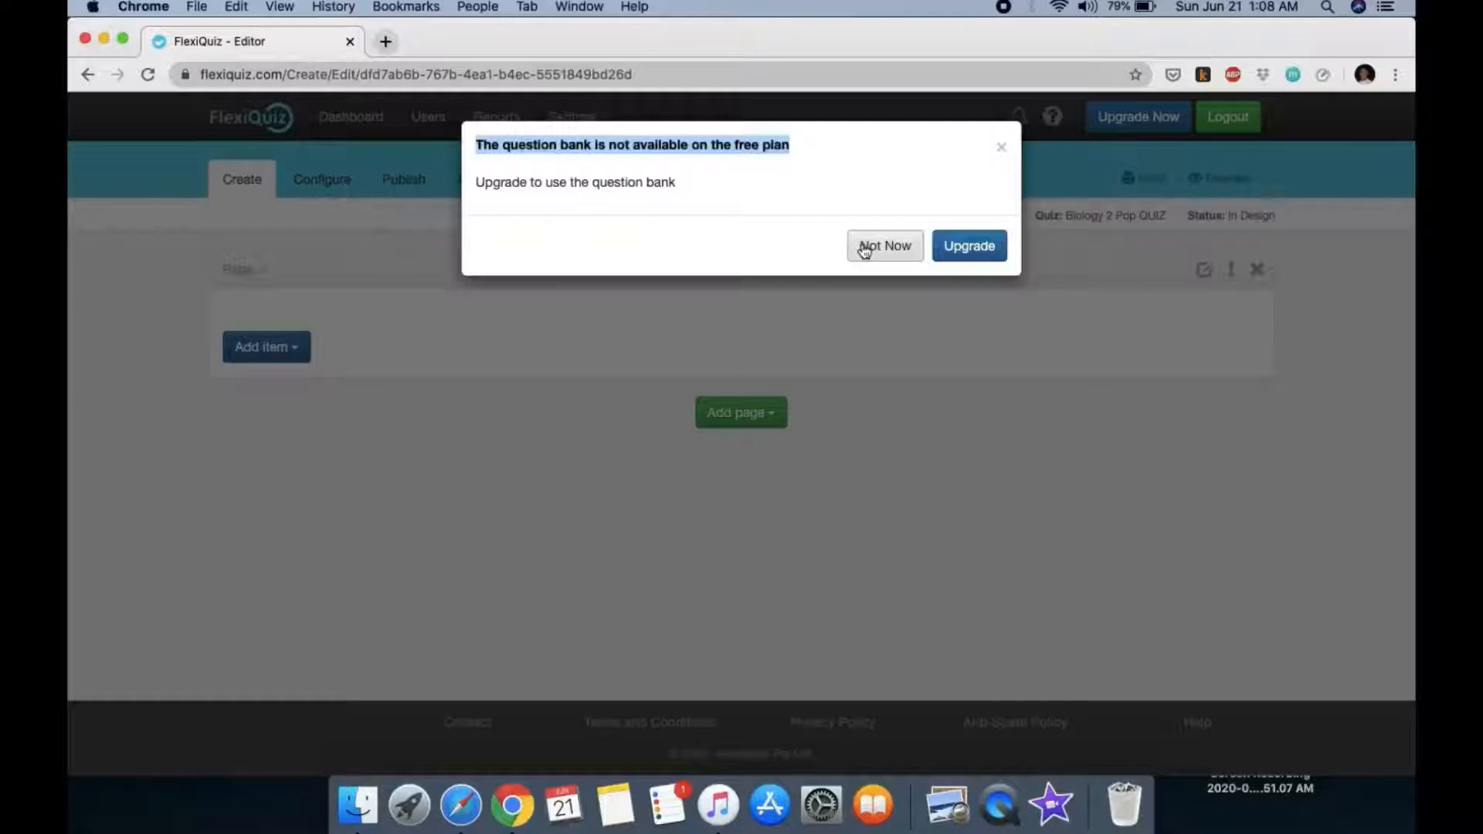
left_click(1001, 147)
left_click(266, 347)
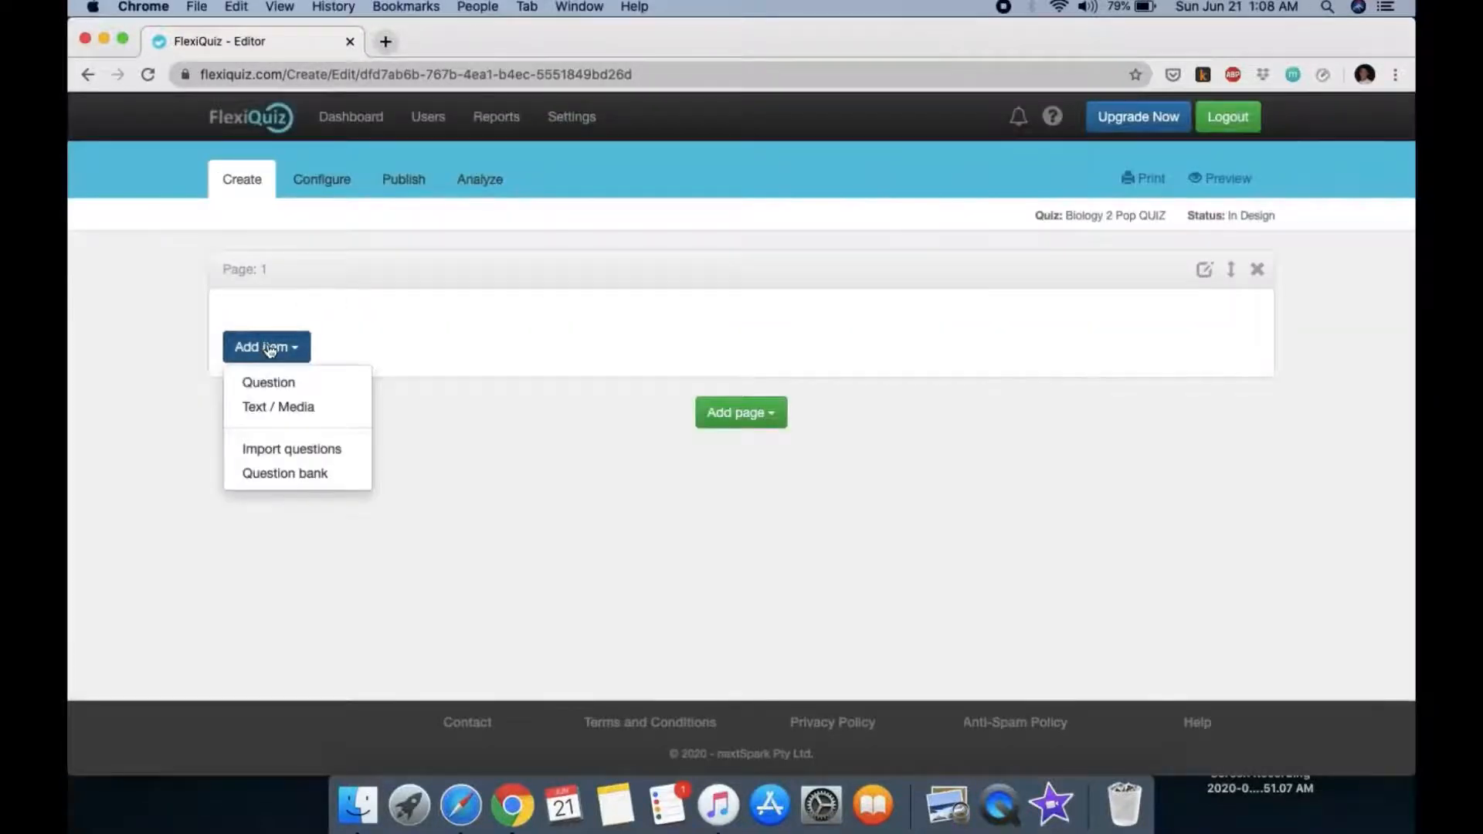
left_click(306, 455)
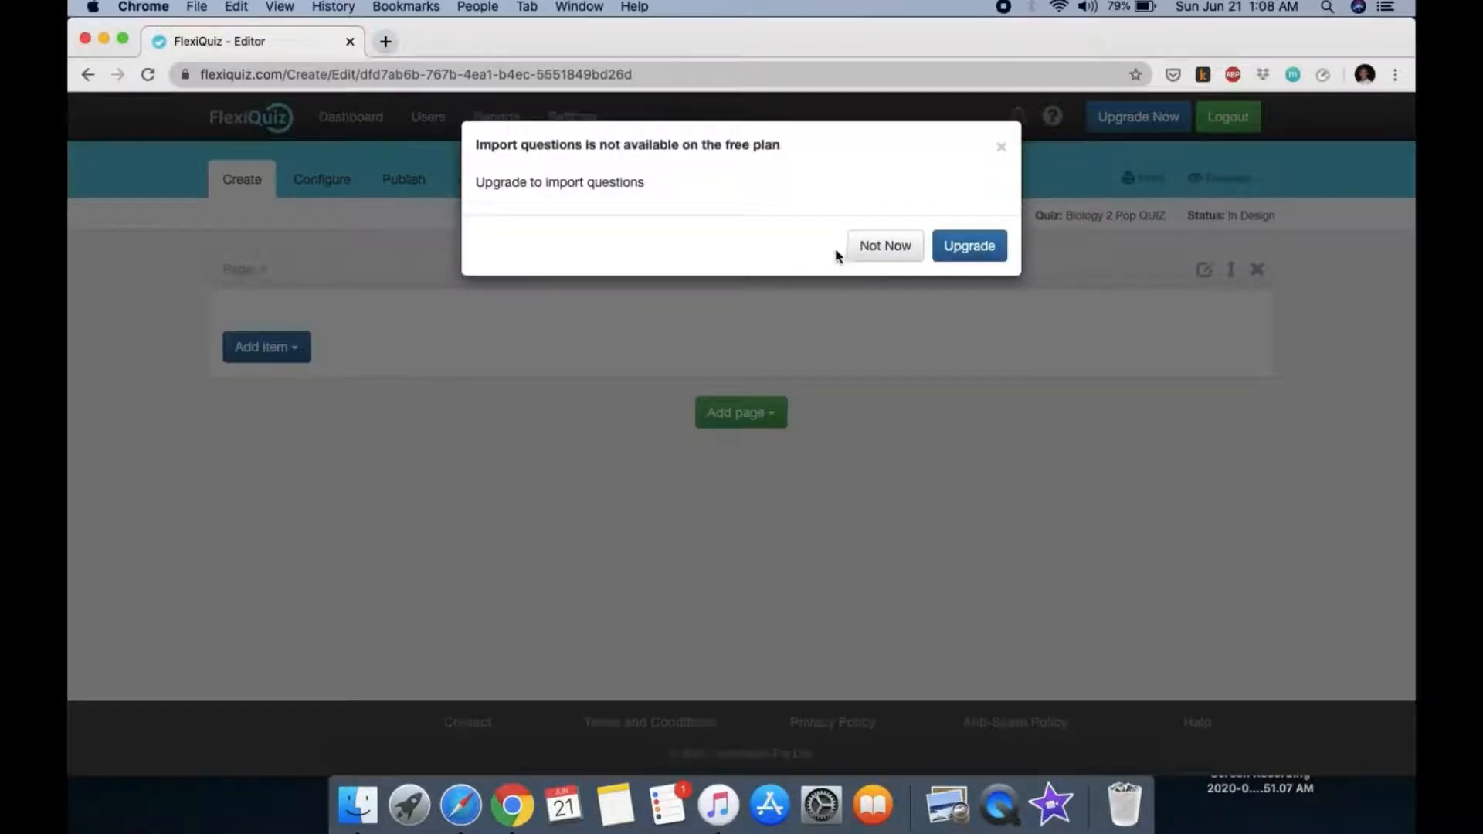
left_click(875, 252)
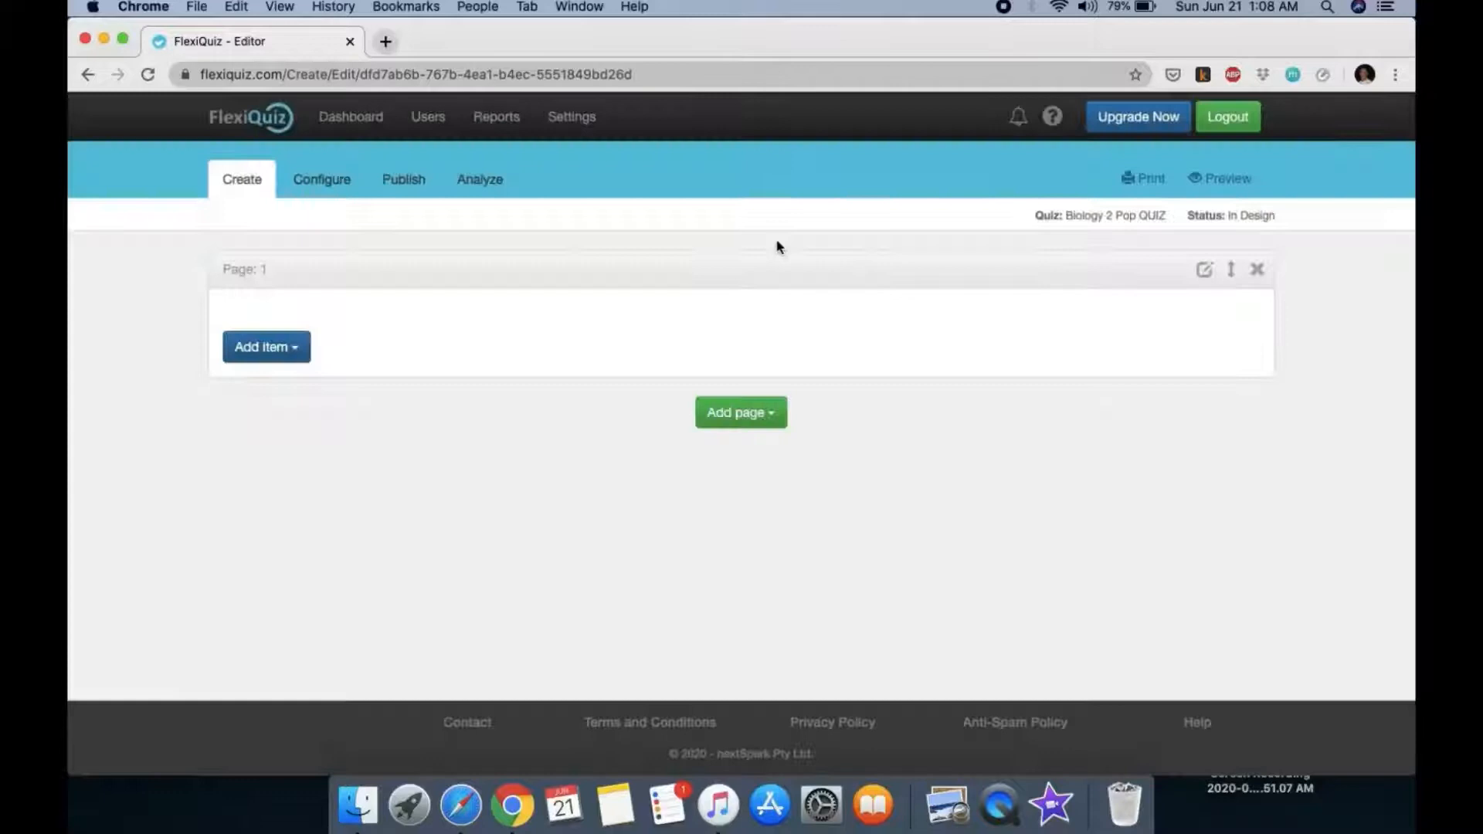
left_click(278, 348)
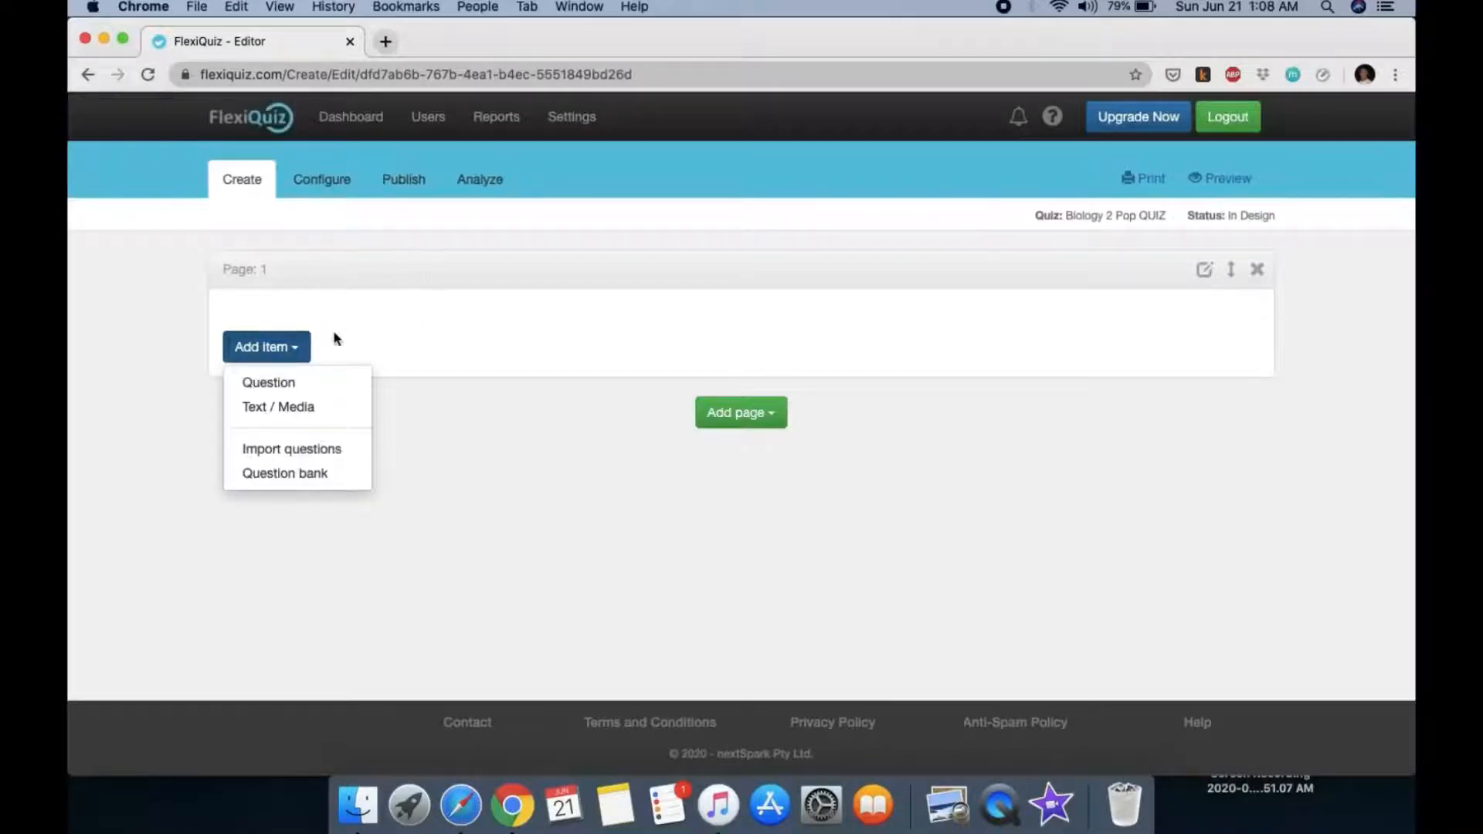
Step: Add a Text / Media block, show all formatting tools, and cancel the Link dialog
left_click(279, 416)
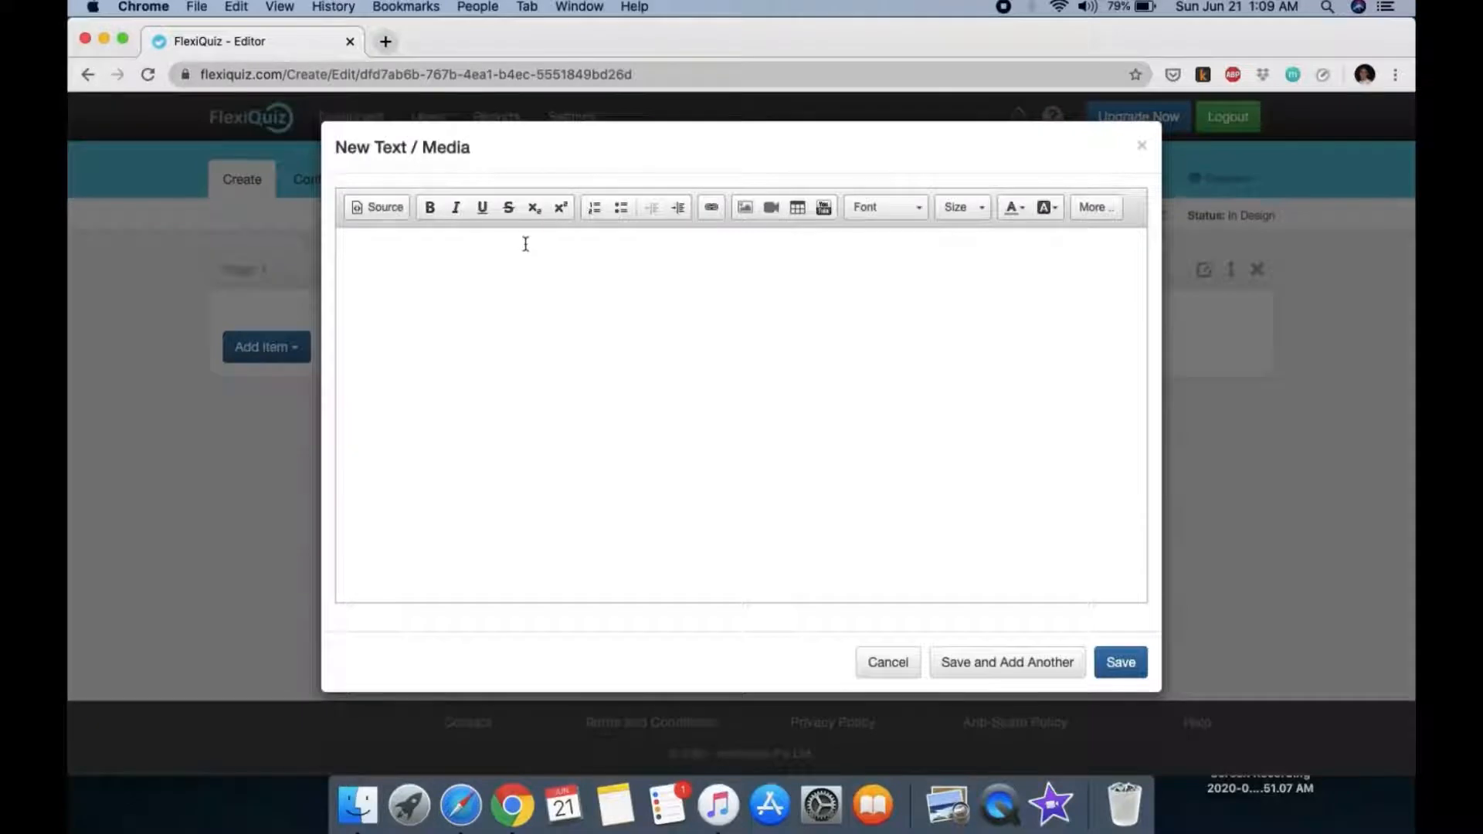
left_click(1096, 209)
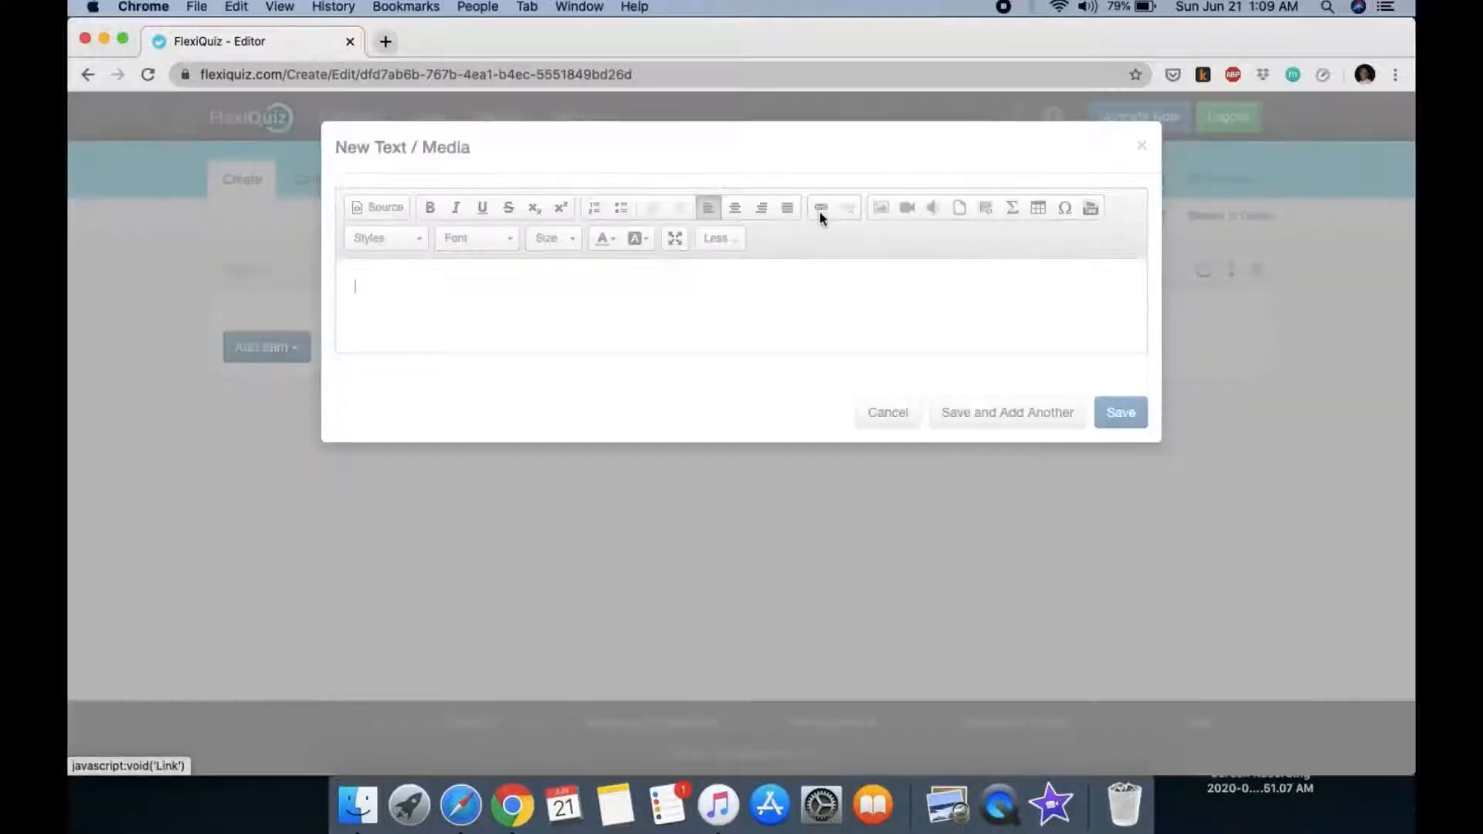
left_click(822, 209)
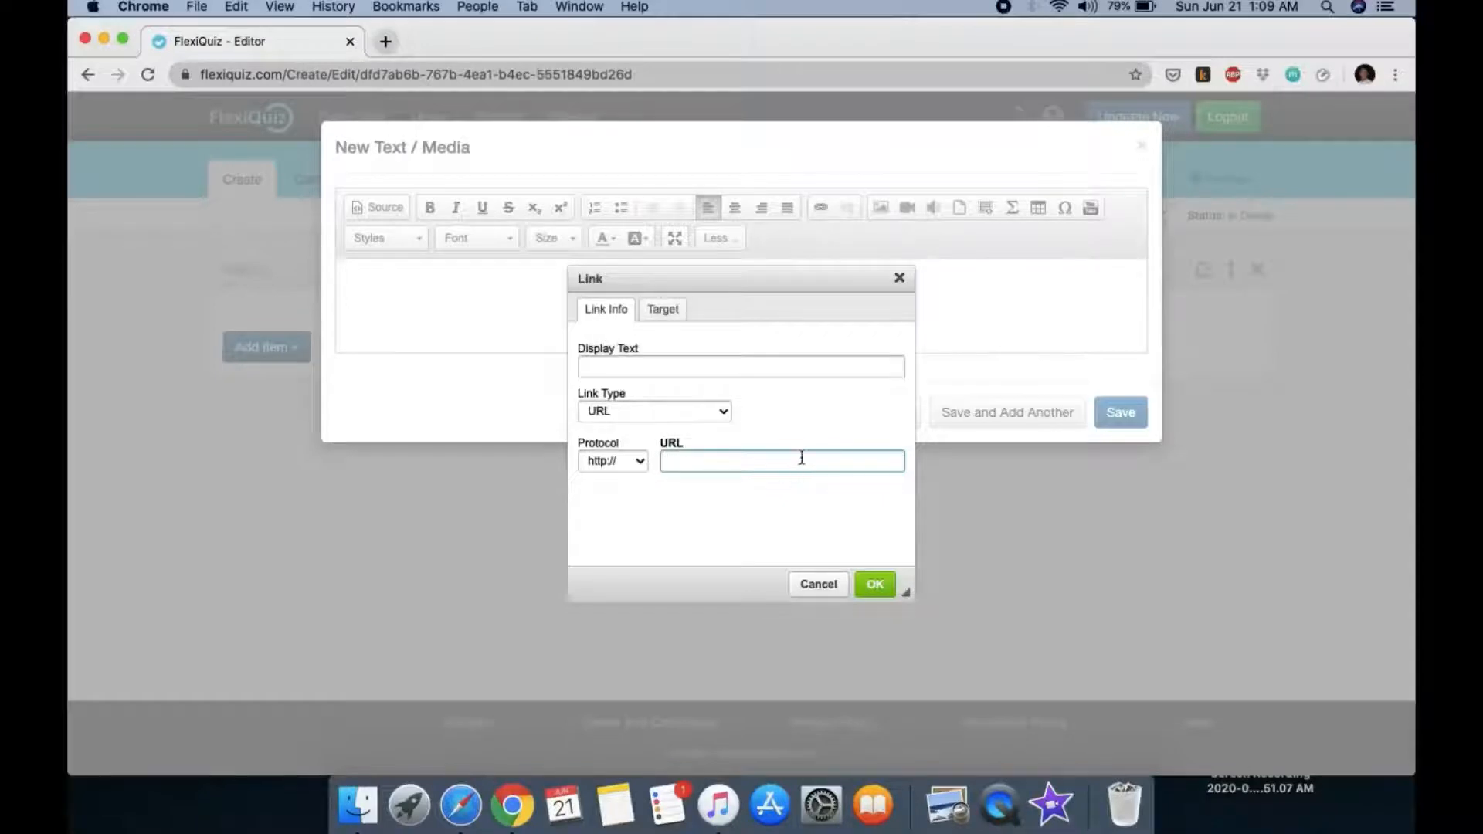
right_click(683, 462)
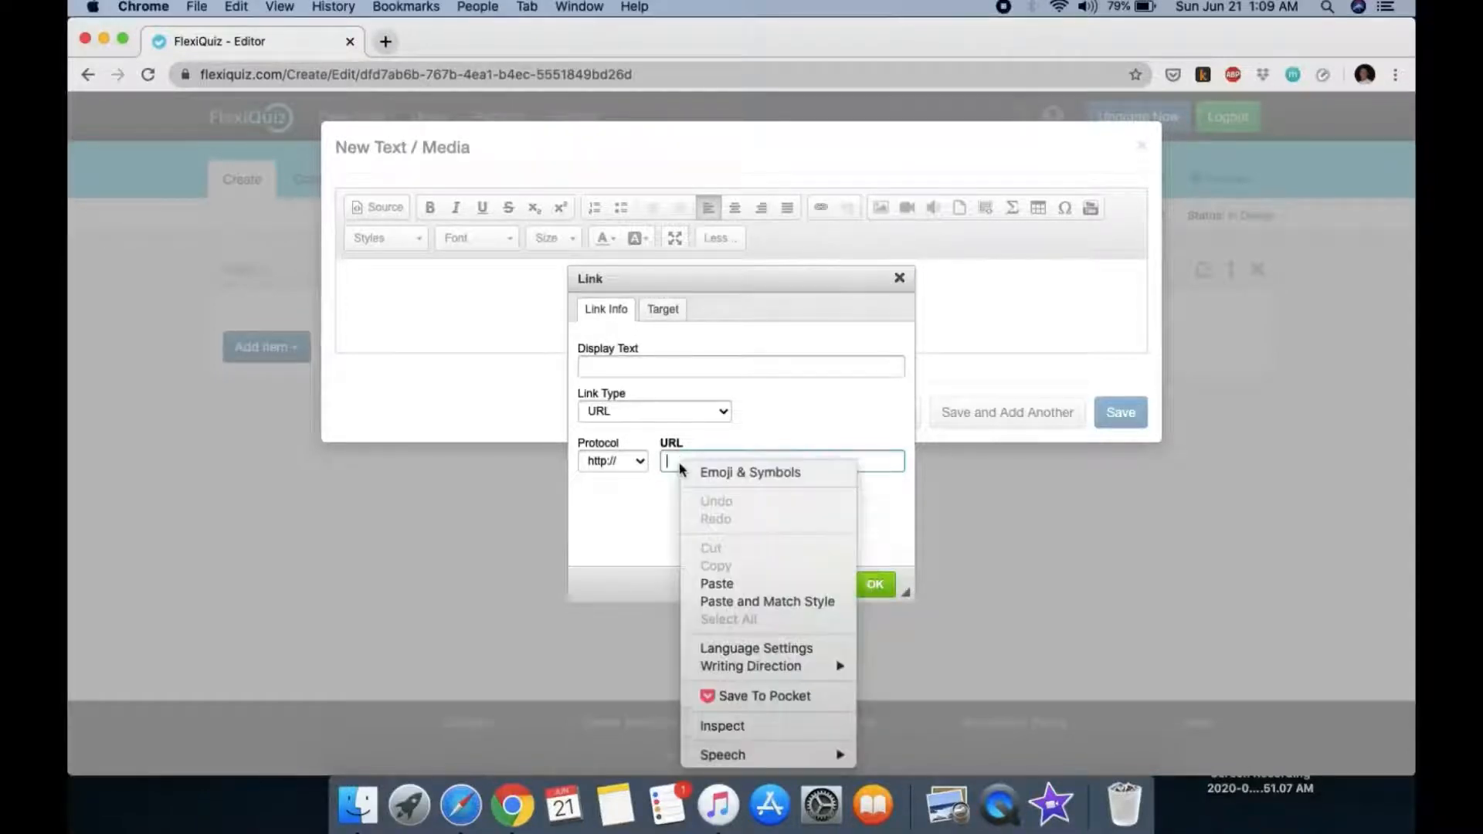
left_click(650, 480)
left_click(633, 364)
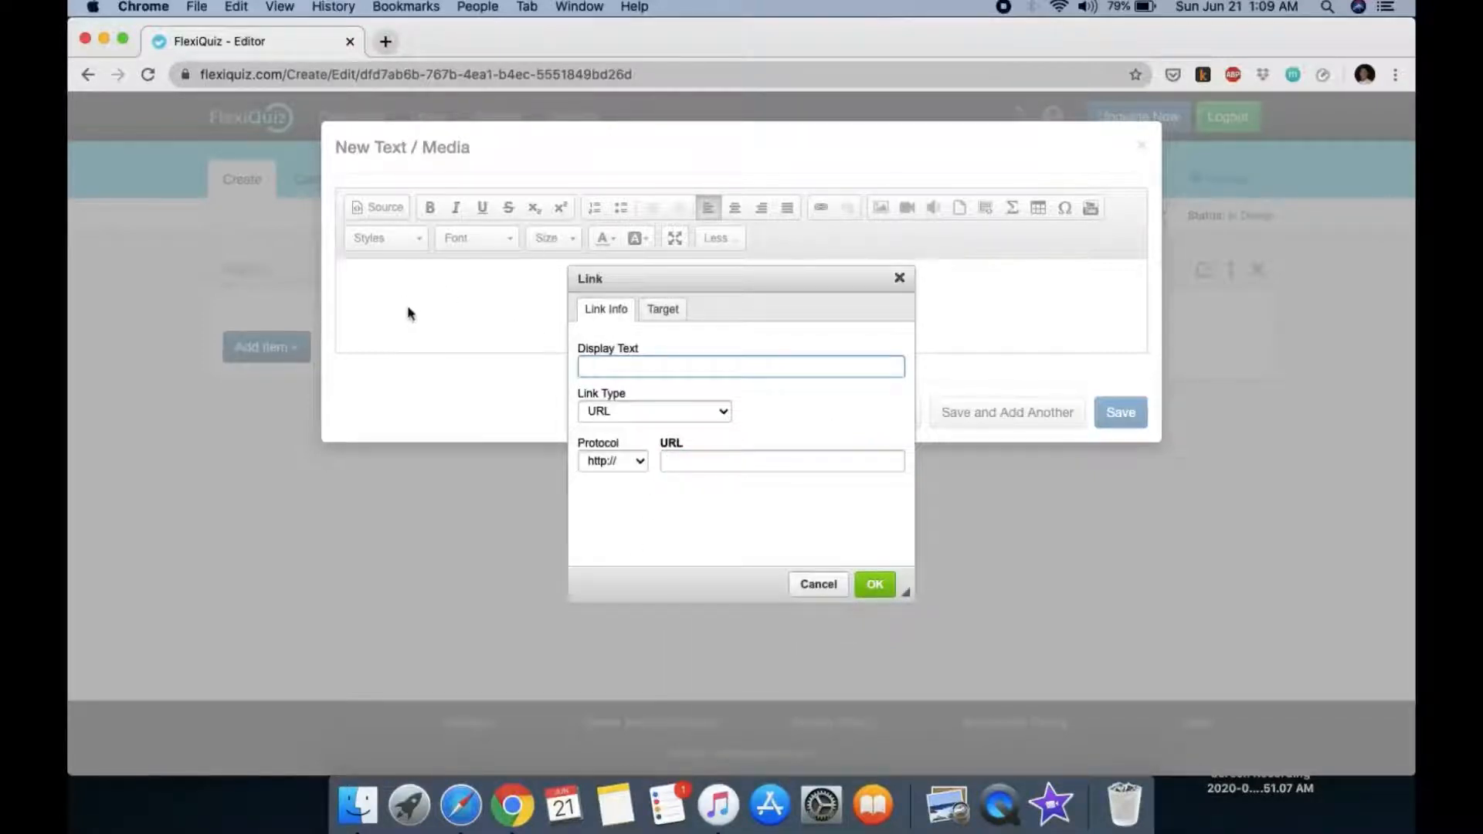
left_click(829, 594)
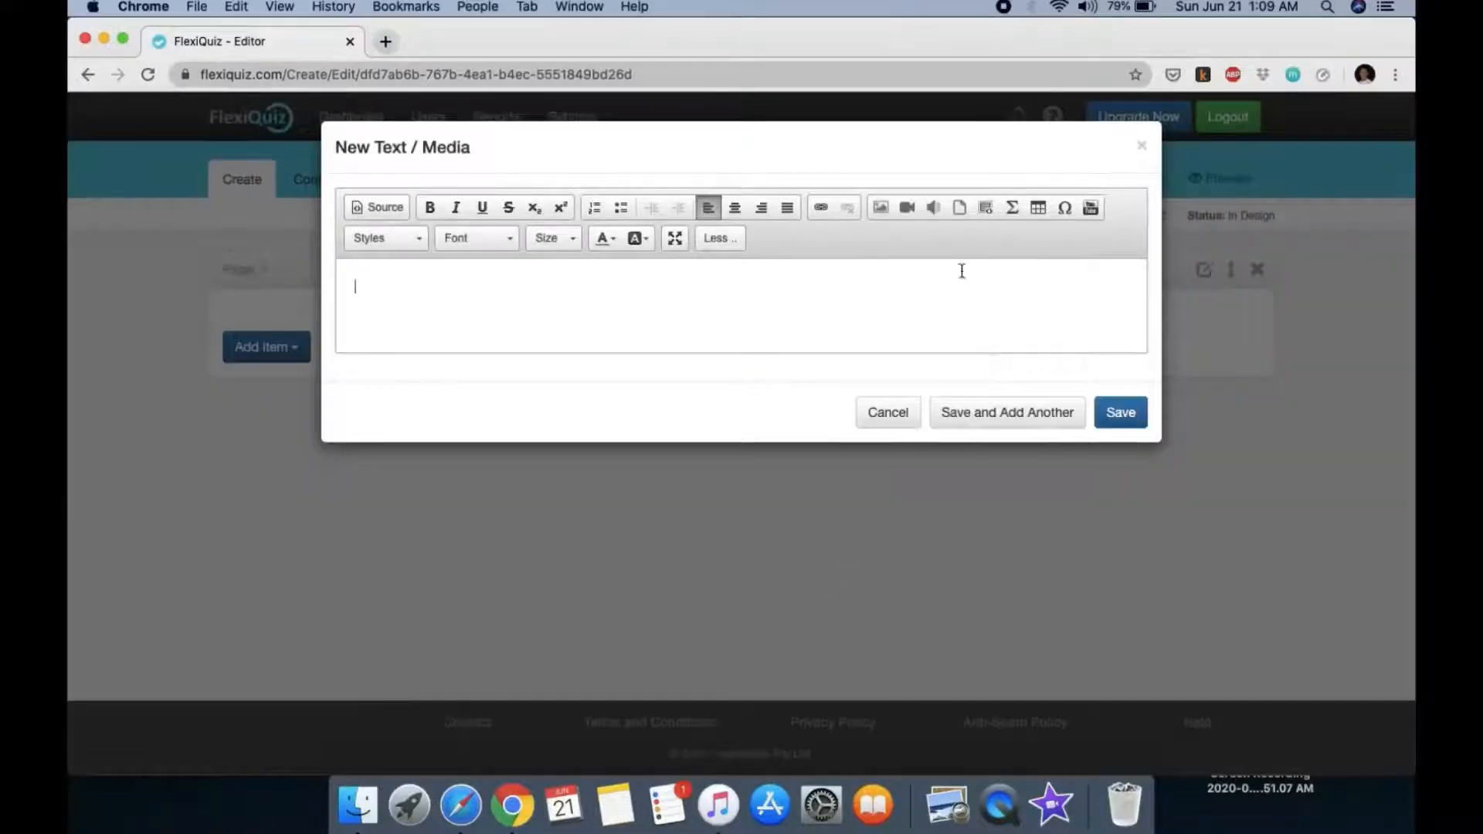
Step: Cancel the Embed YouTube Video dialog without adding any video URL
left_click(1090, 208)
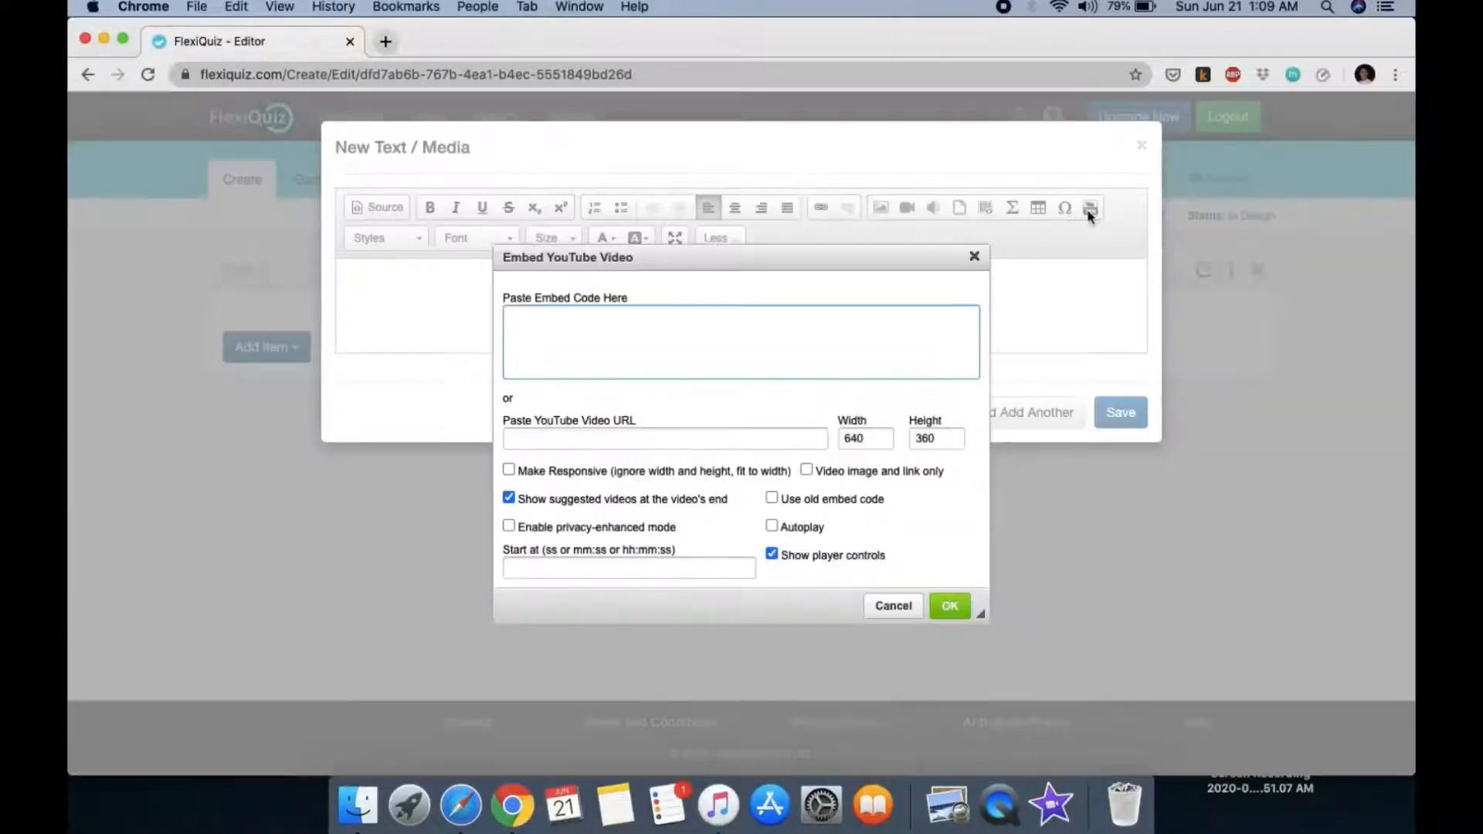
left_click(568, 439)
right_click(568, 439)
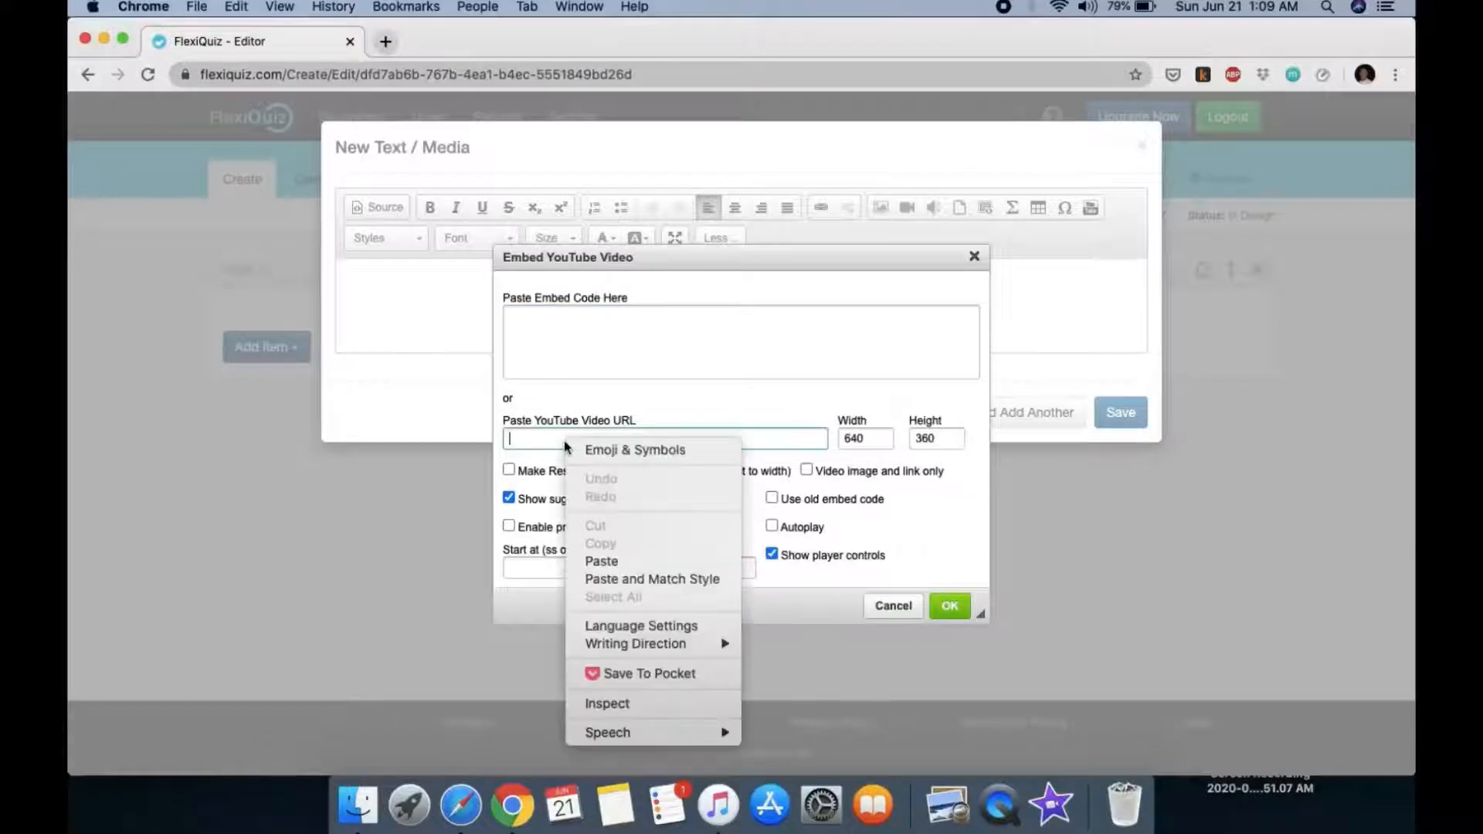
key("Escape")
right_click(560, 440)
left_click(915, 558)
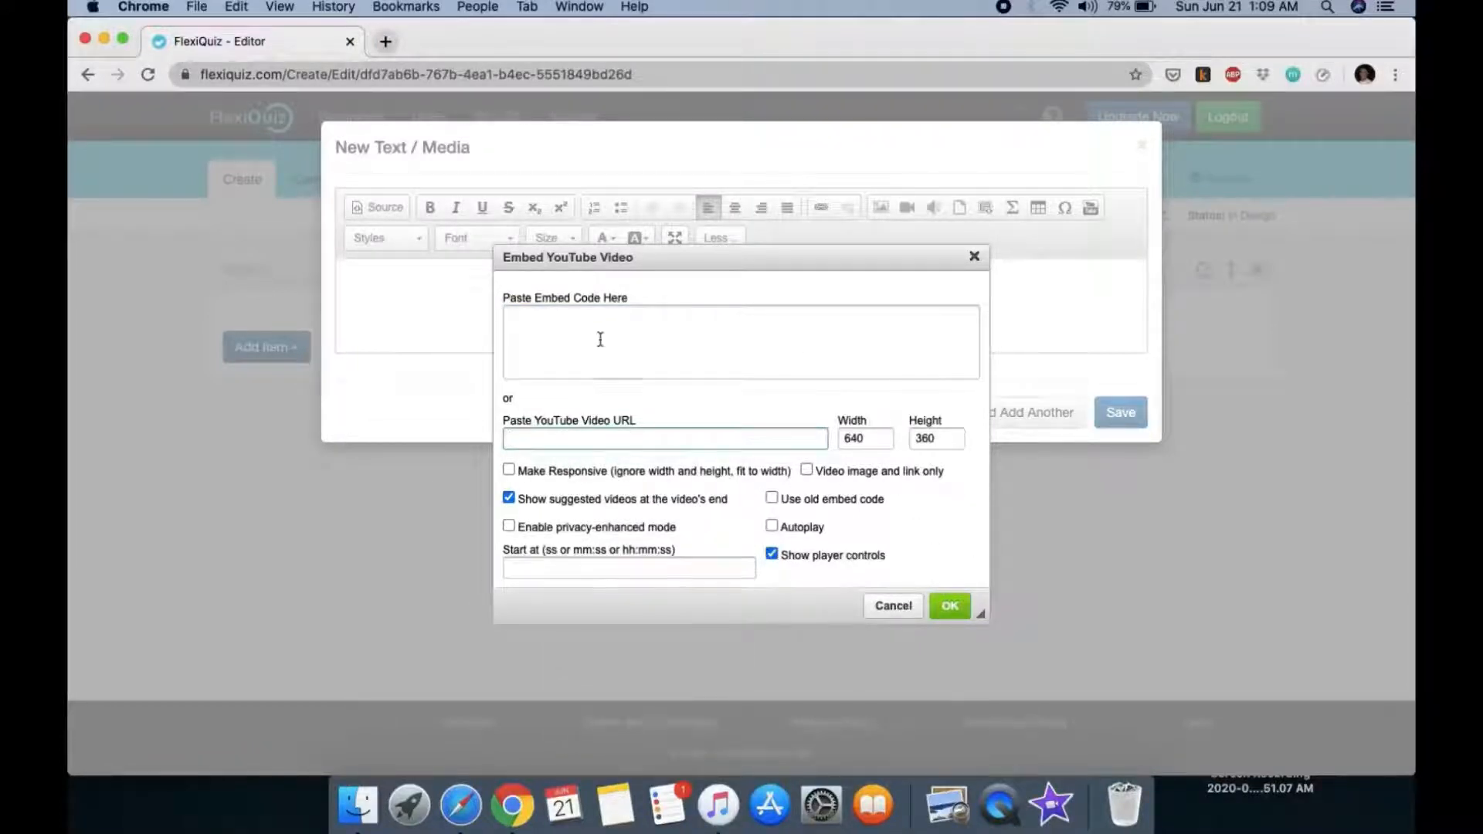
left_click(894, 607)
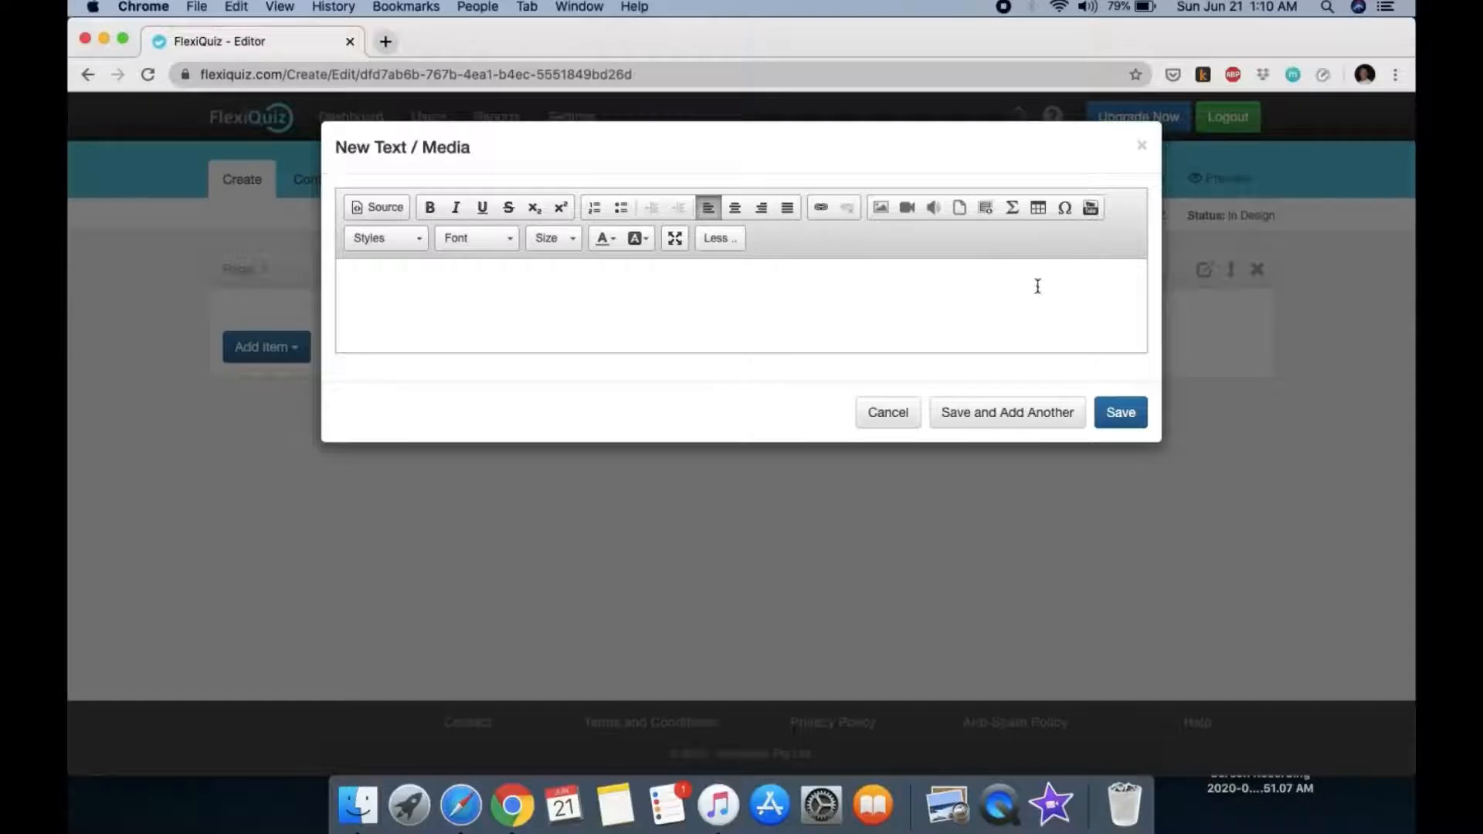
Step: Open the Mathematics in TeX editor and inspect the quadratic formula source and rendered preview
left_click(1012, 210)
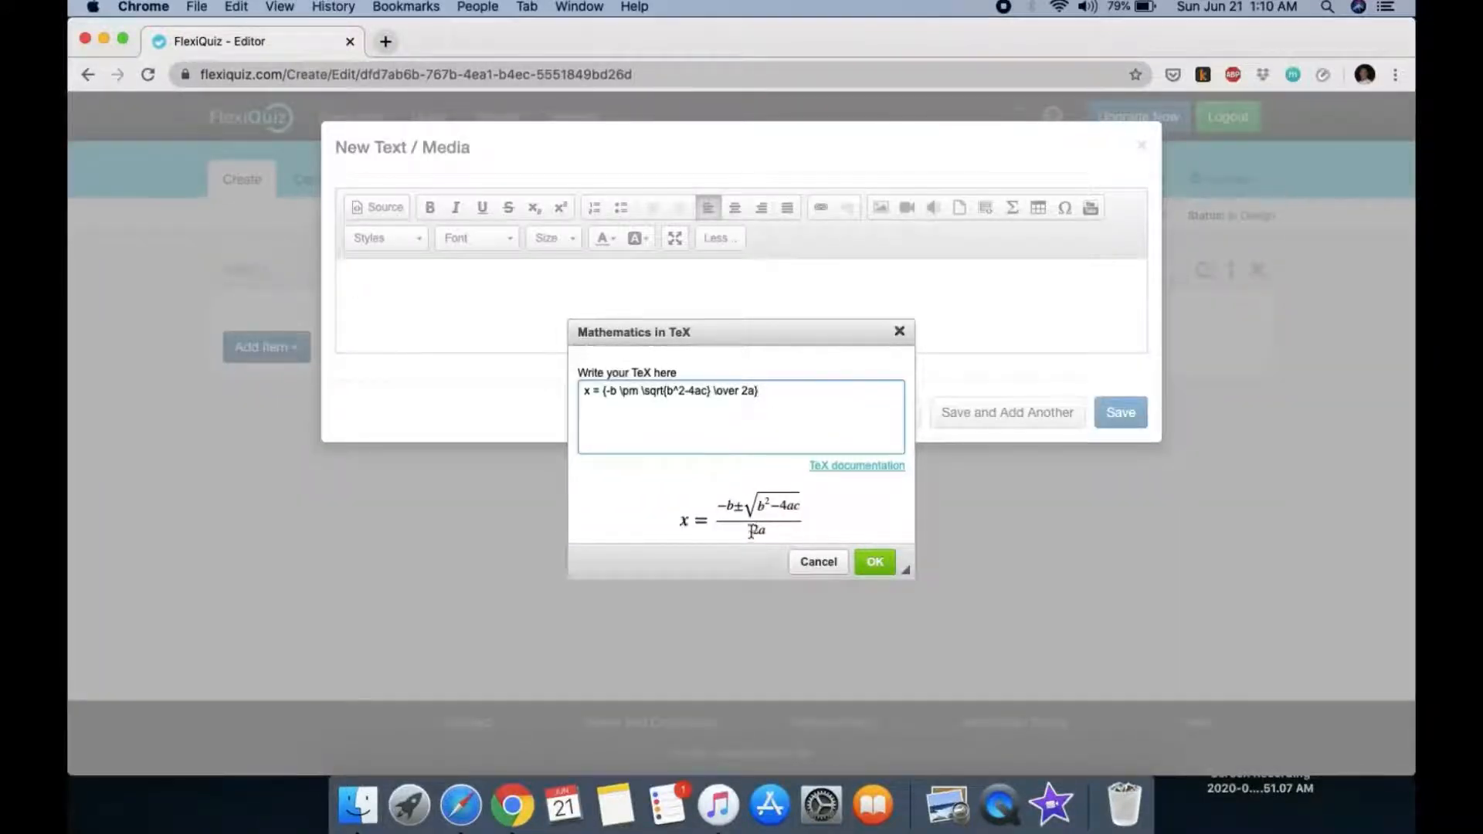
left_click(681, 491)
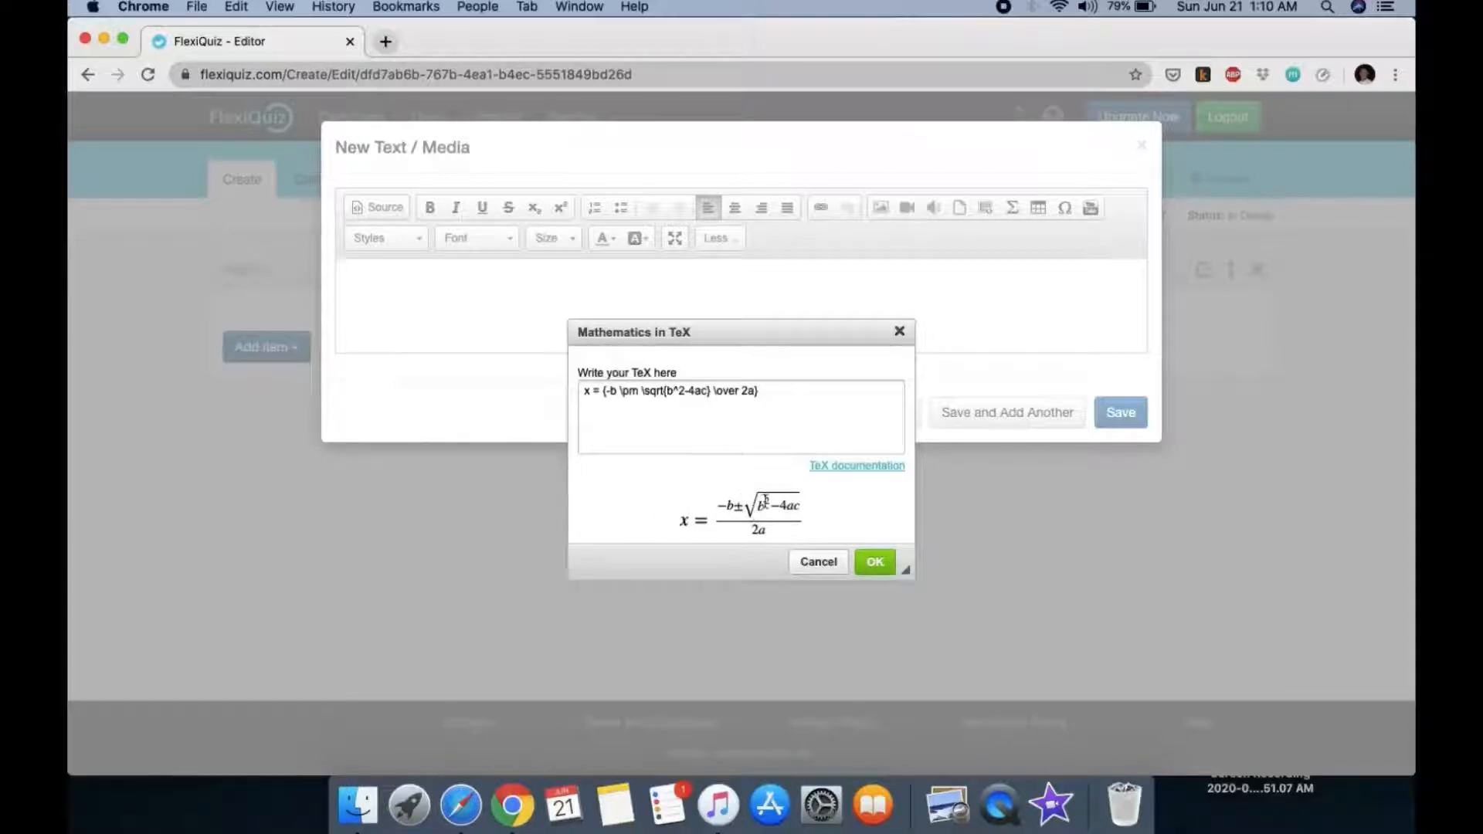
left_click_drag(748, 511, 846, 508)
left_click(866, 490)
left_click_drag(764, 392, 581, 392)
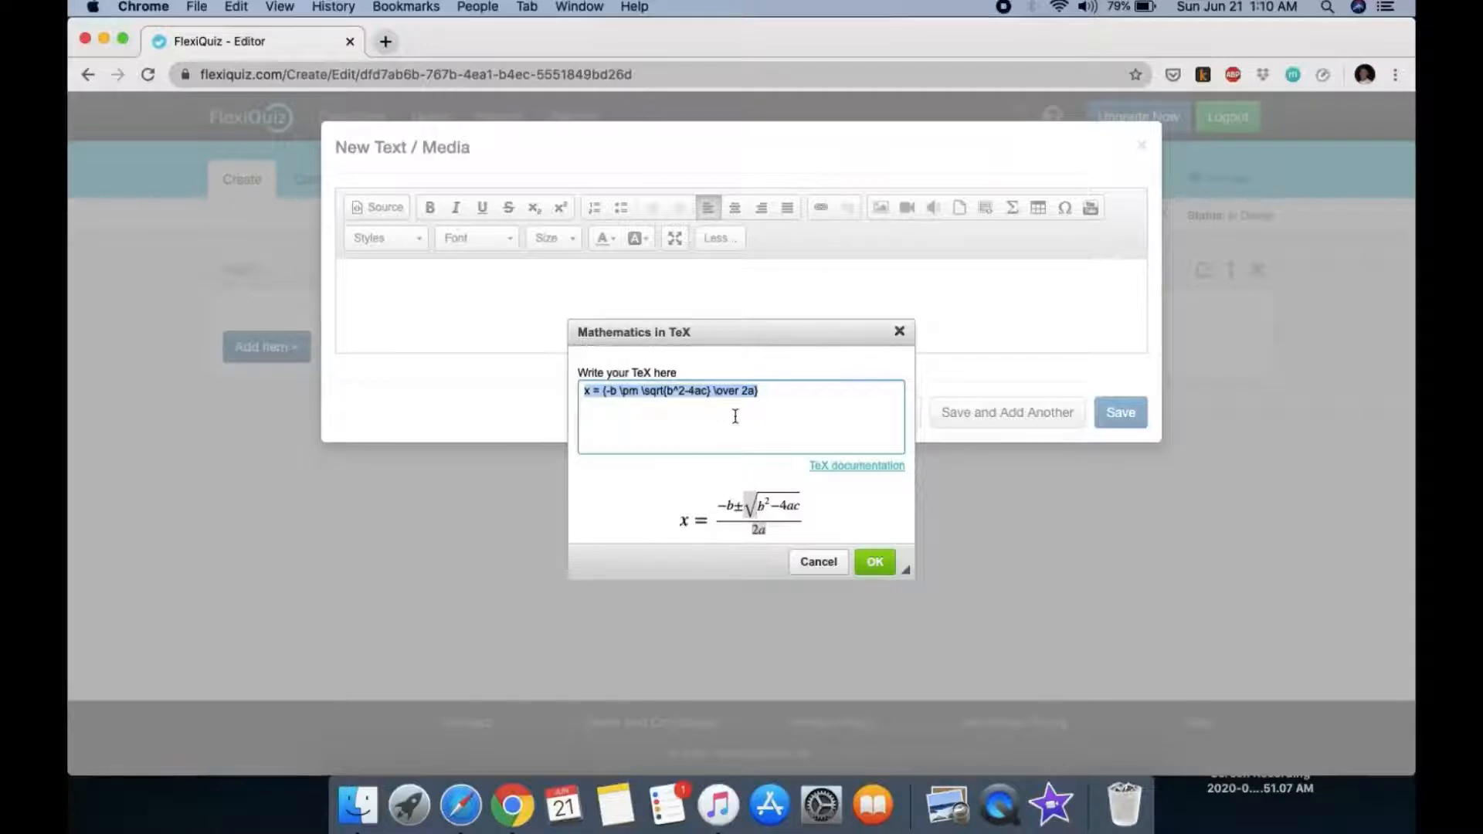
left_click_drag(684, 513, 813, 539)
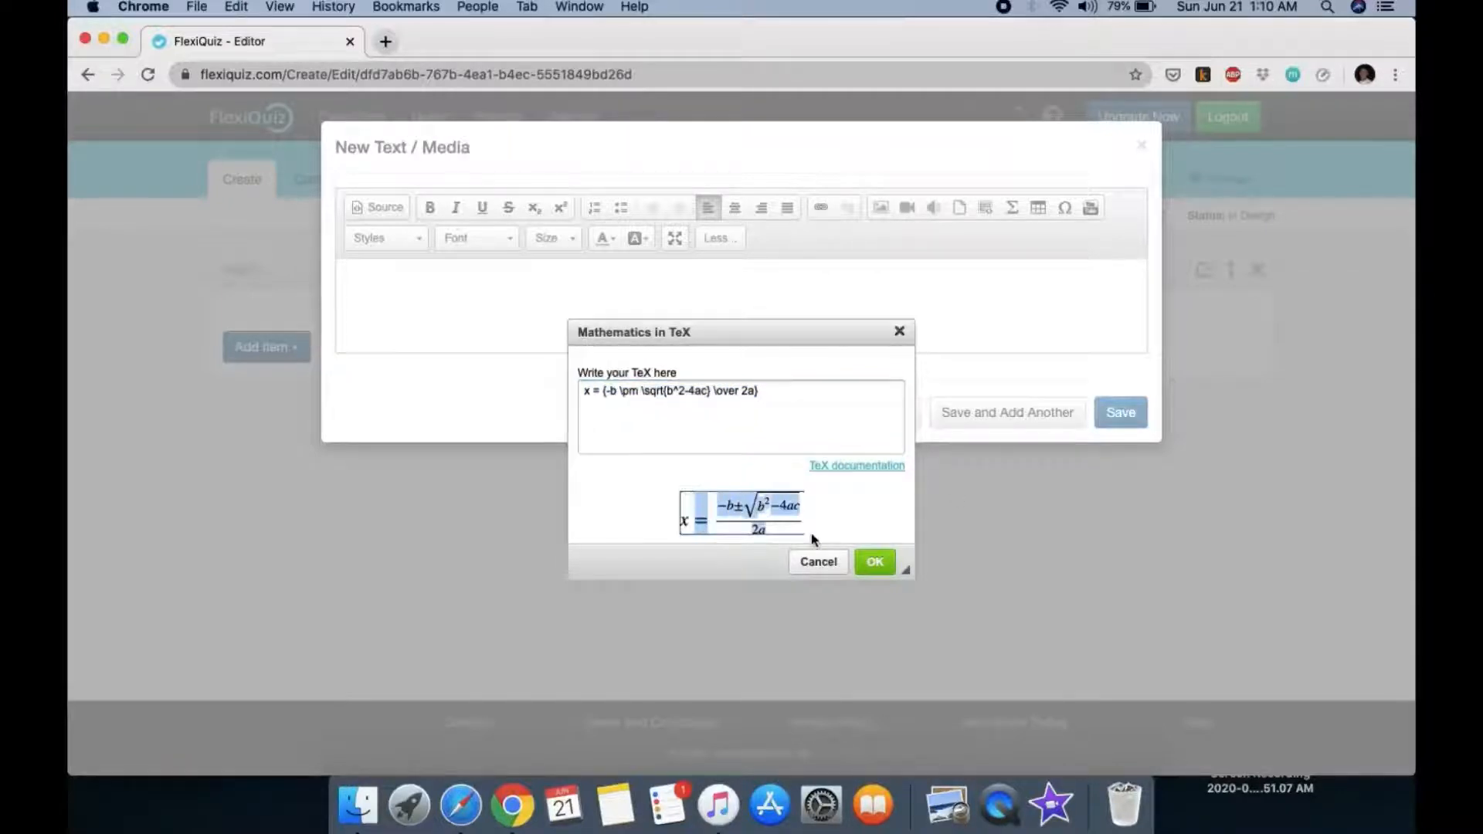
Step: Open the Wikibooks LaTeX/Mathematics reference and skim its introductory paragraphs
left_click(828, 466)
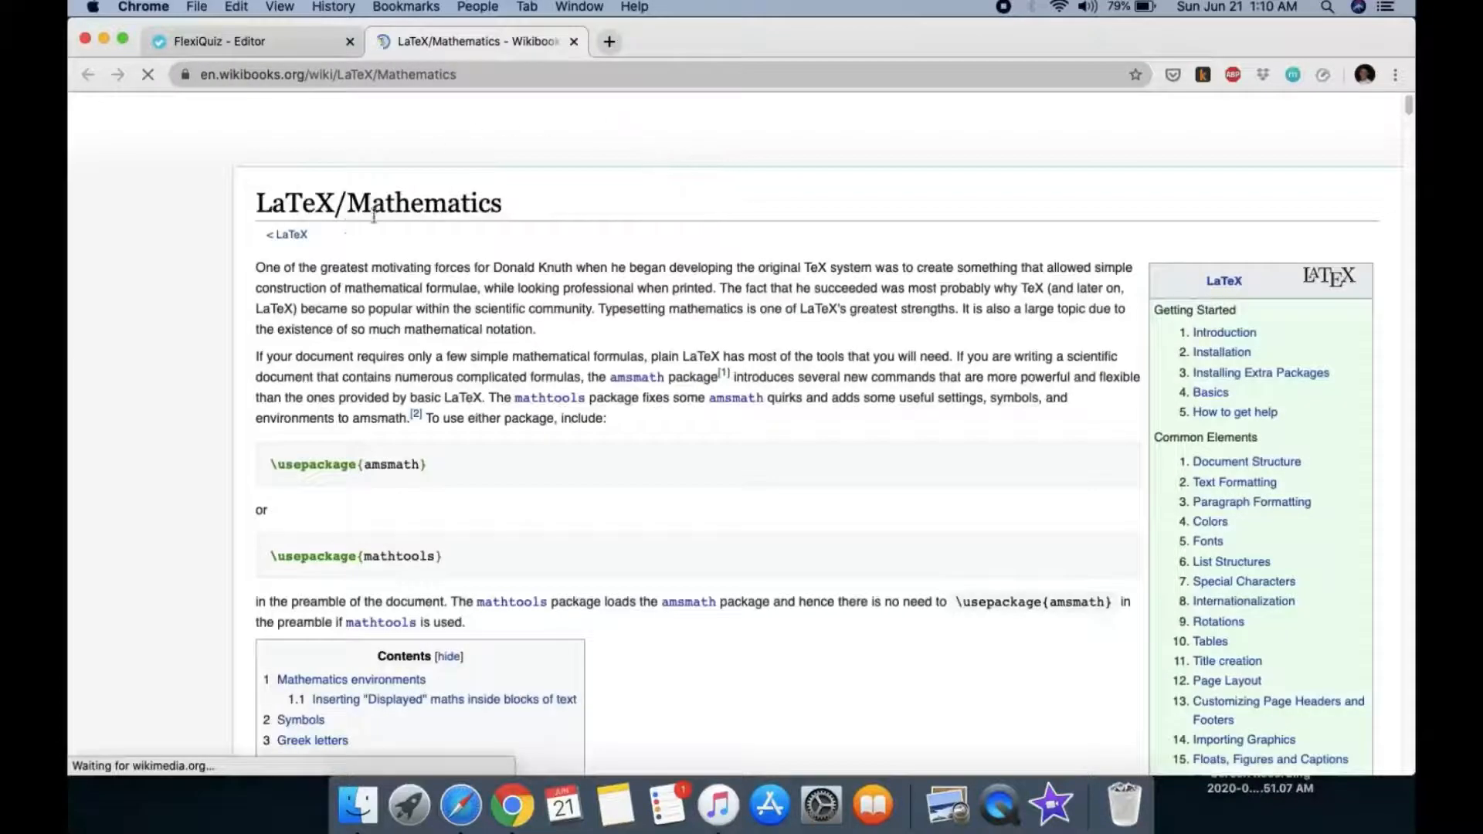
left_click_drag(488, 287, 628, 454)
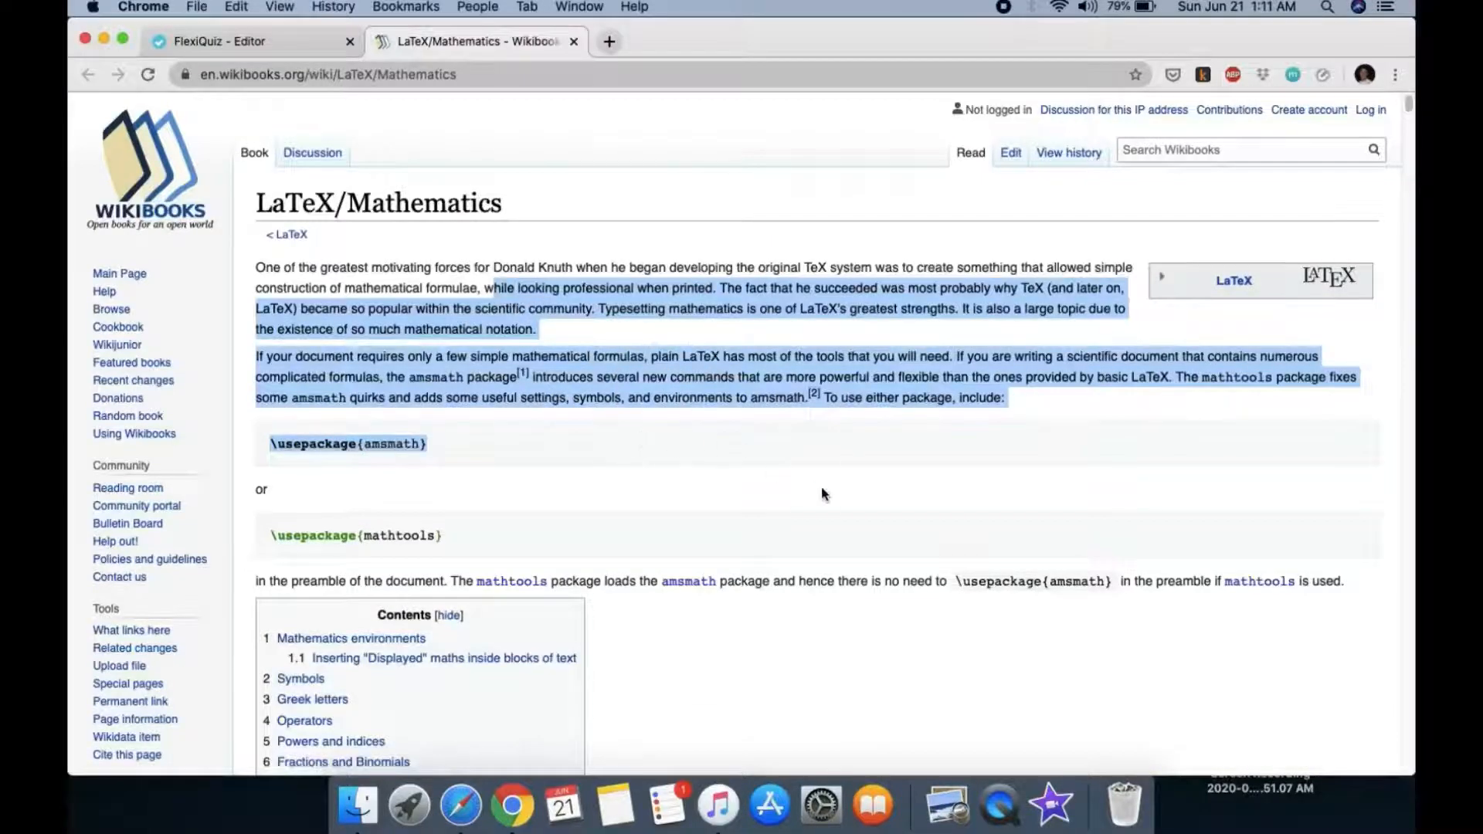
scroll(820, 485, "down", 10)
scroll(817, 484, "down", 2)
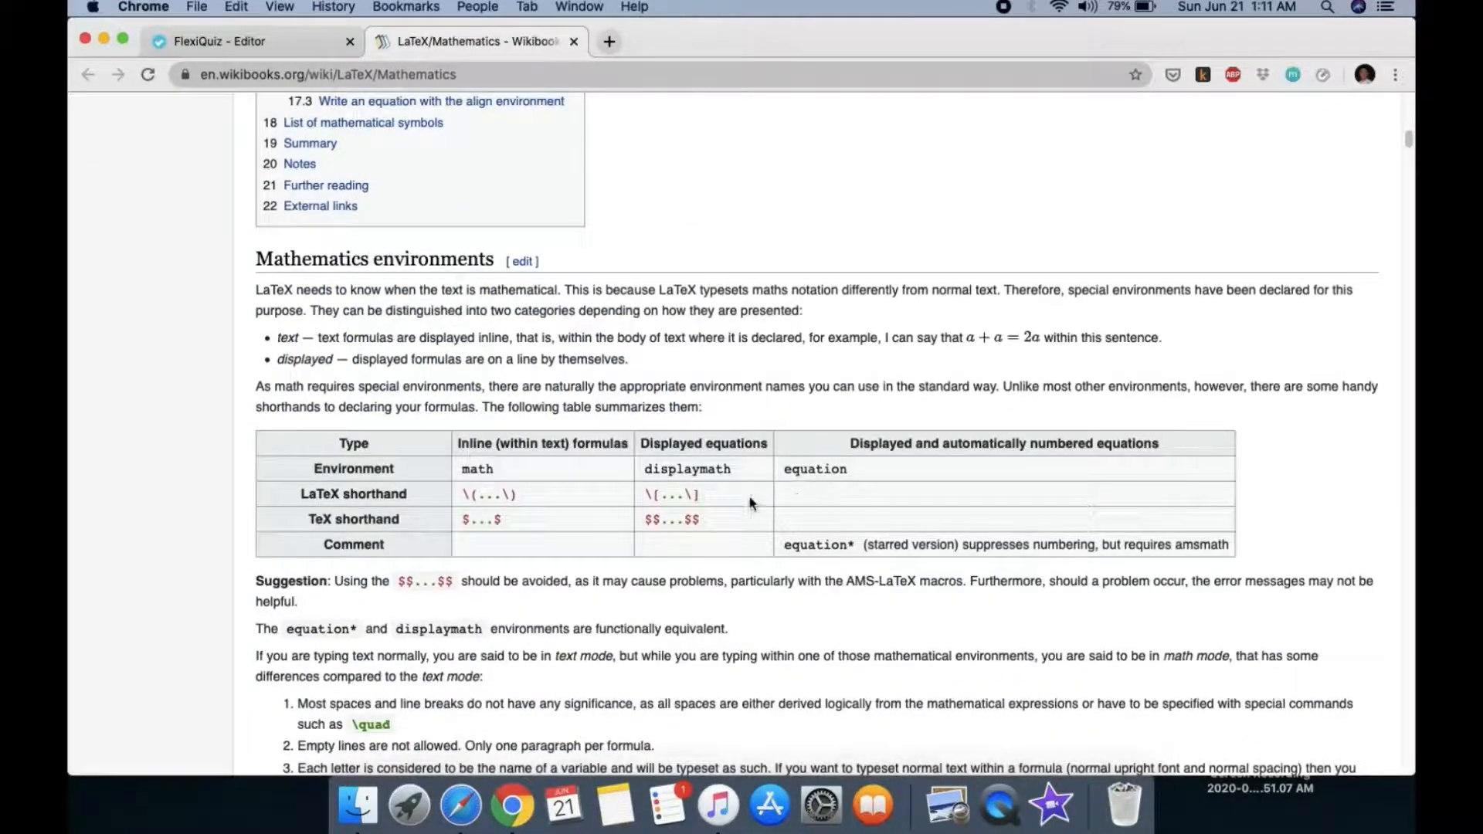
scroll(814, 603, "down", 6)
scroll(814, 605, "down", 3)
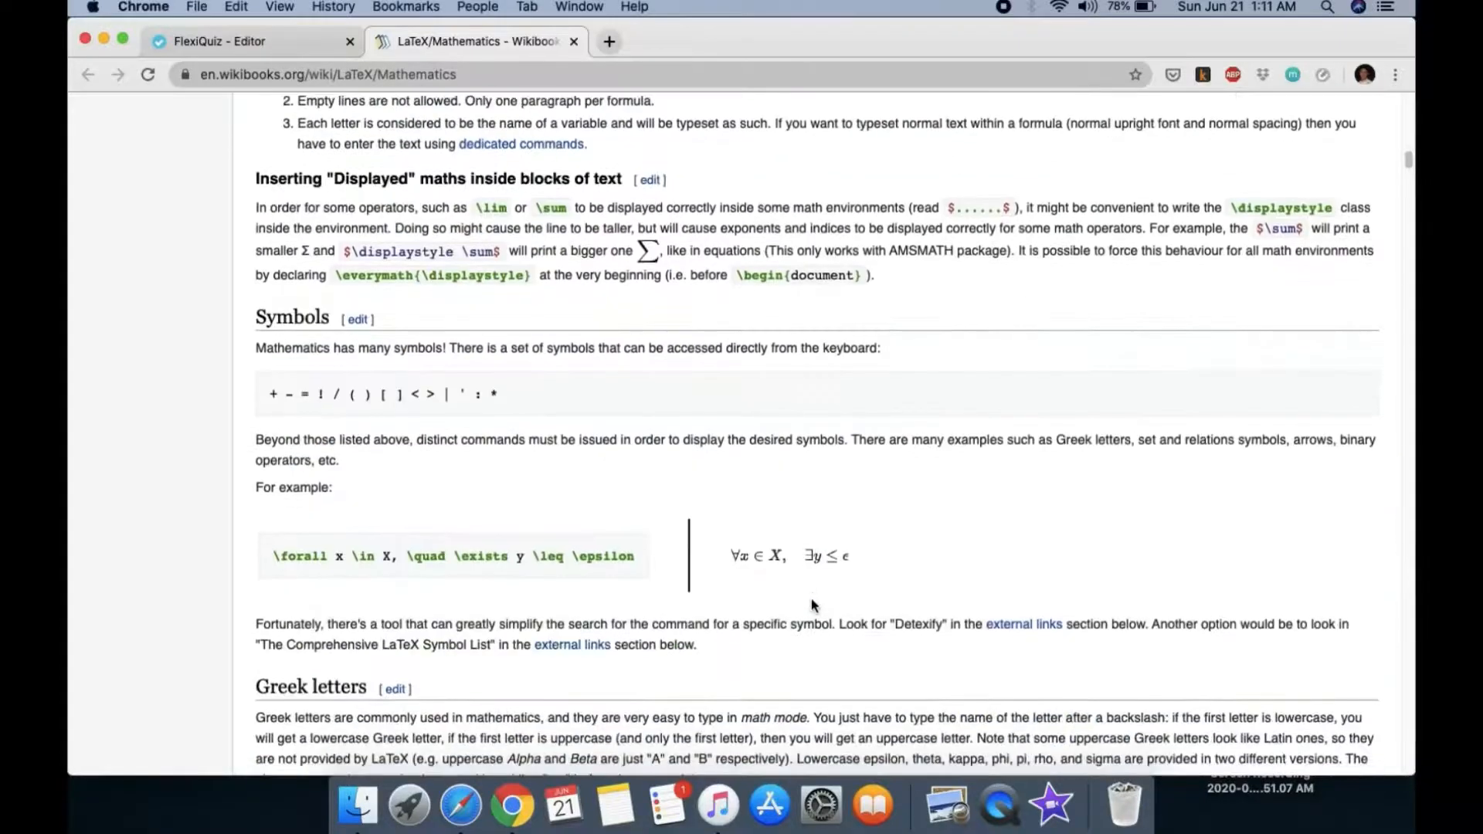
scroll(800, 591, "down", 10)
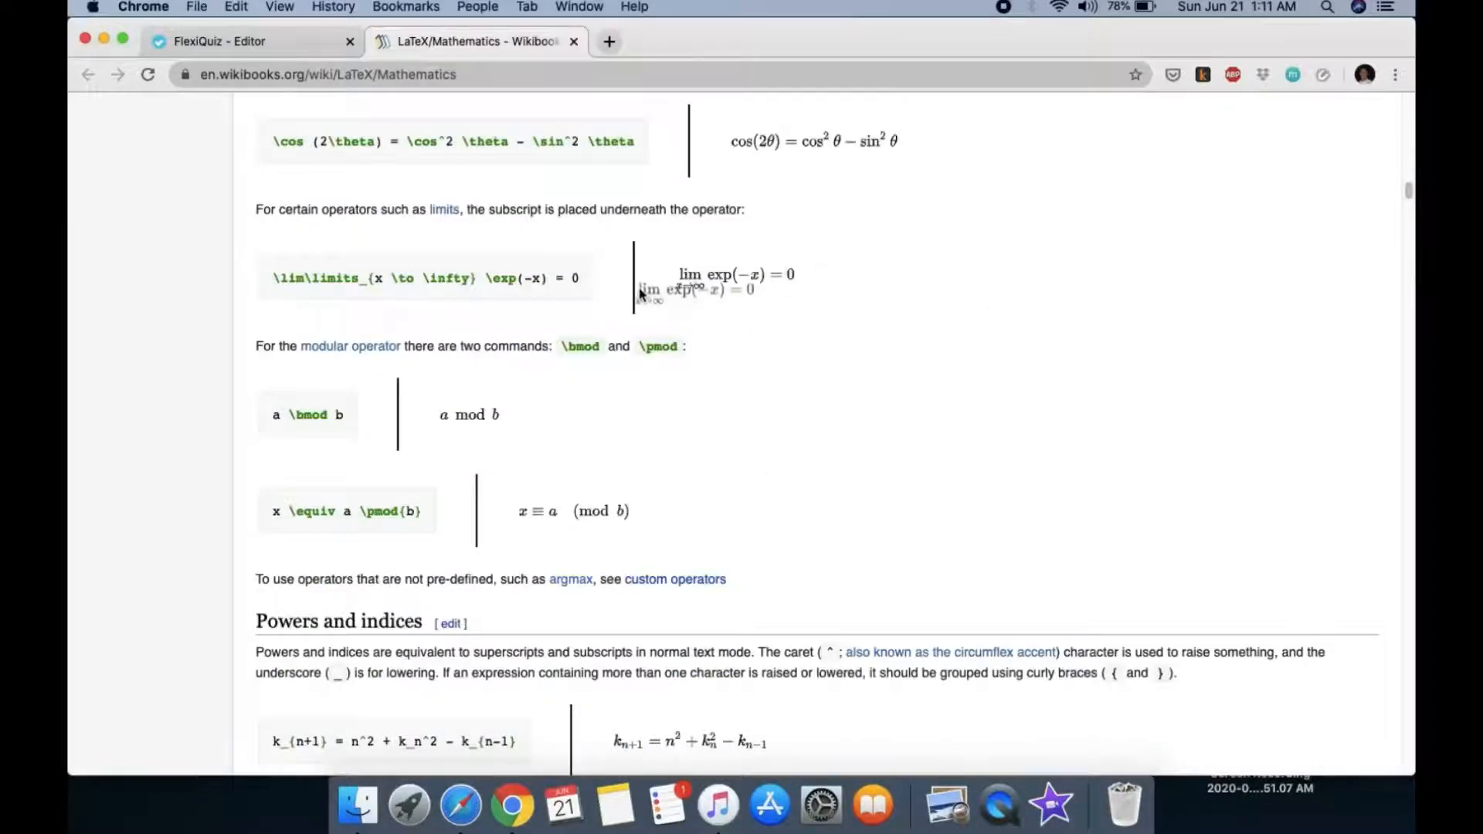
Step: Select the \lim limits example, browse the rest of the page, then close the reference tab
left_click_drag(602, 284, 195, 279)
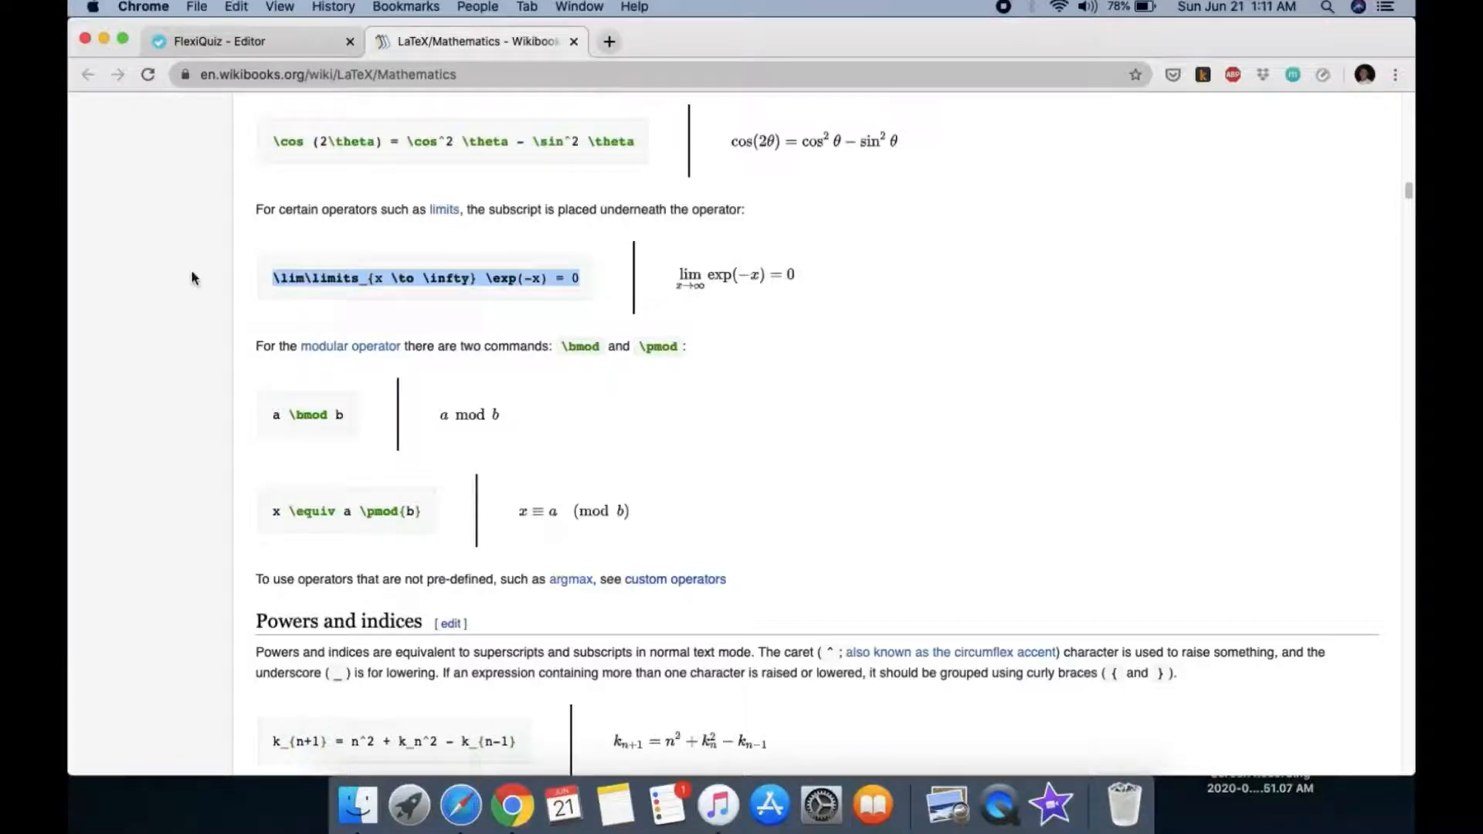
scroll(833, 419, "up", 5)
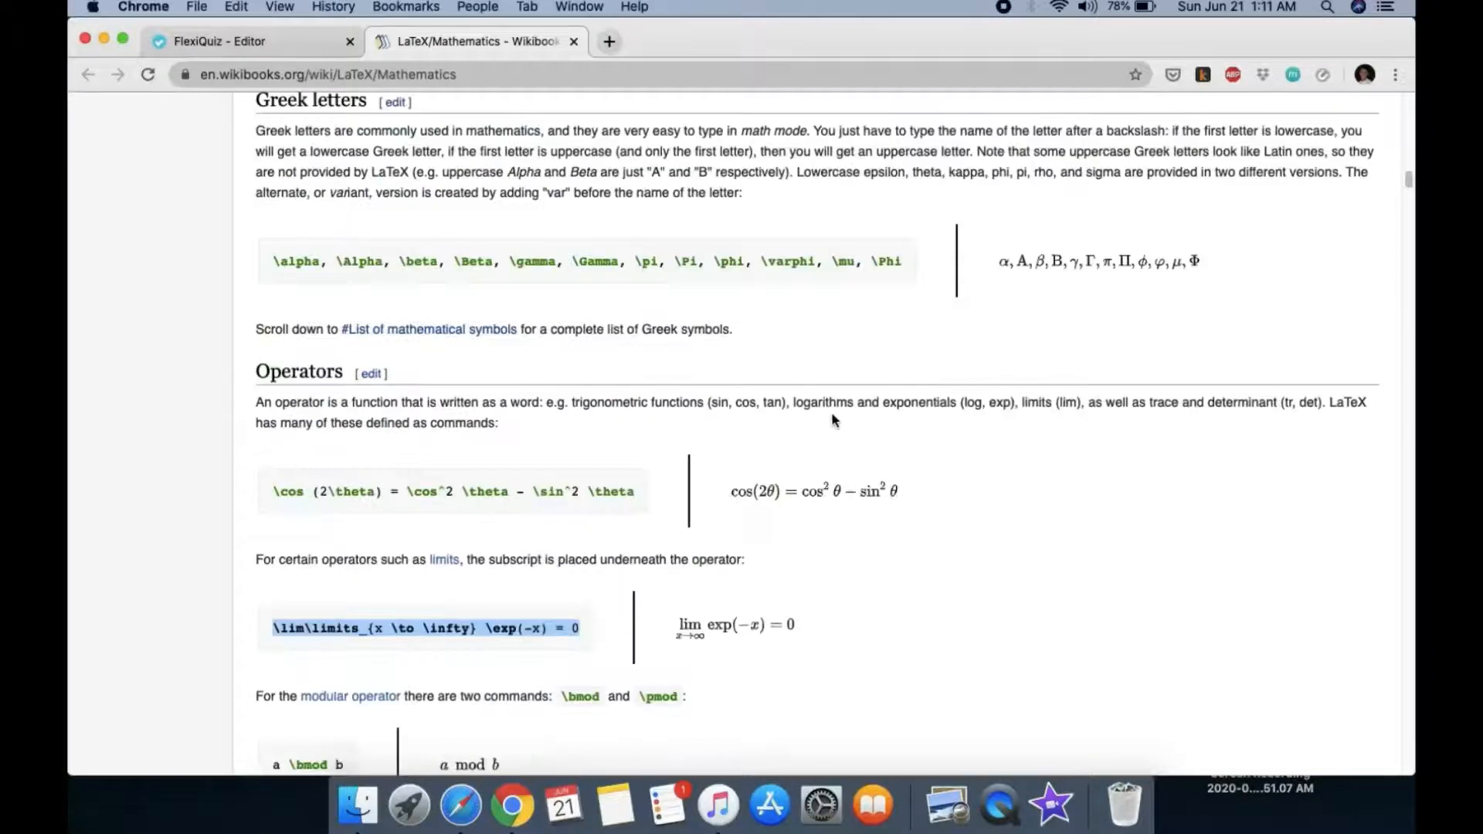
scroll(832, 420, "up", 4)
scroll(832, 420, "down", 15)
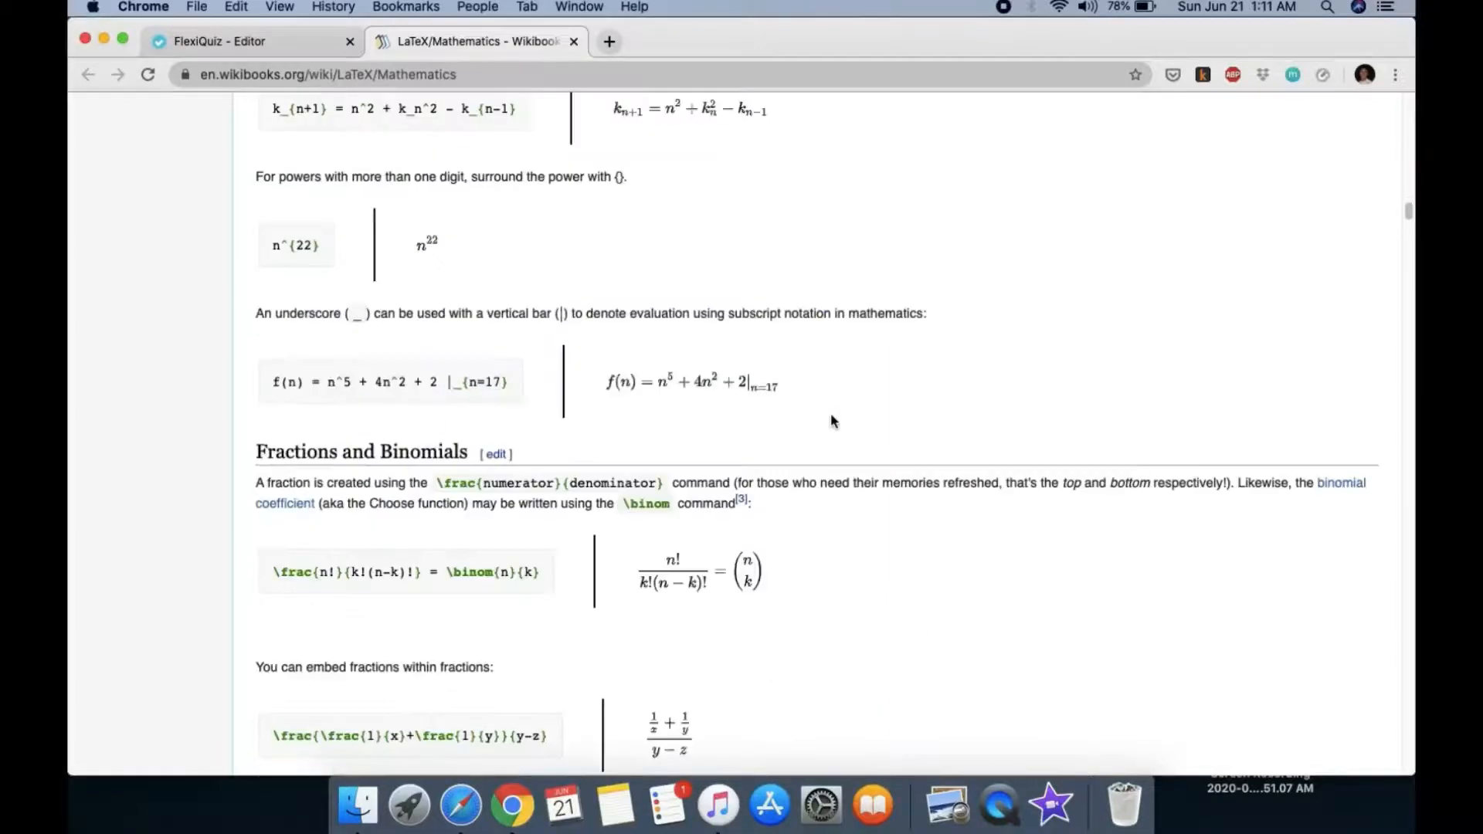
scroll(832, 420, "down", 5)
scroll(831, 420, "down", 20)
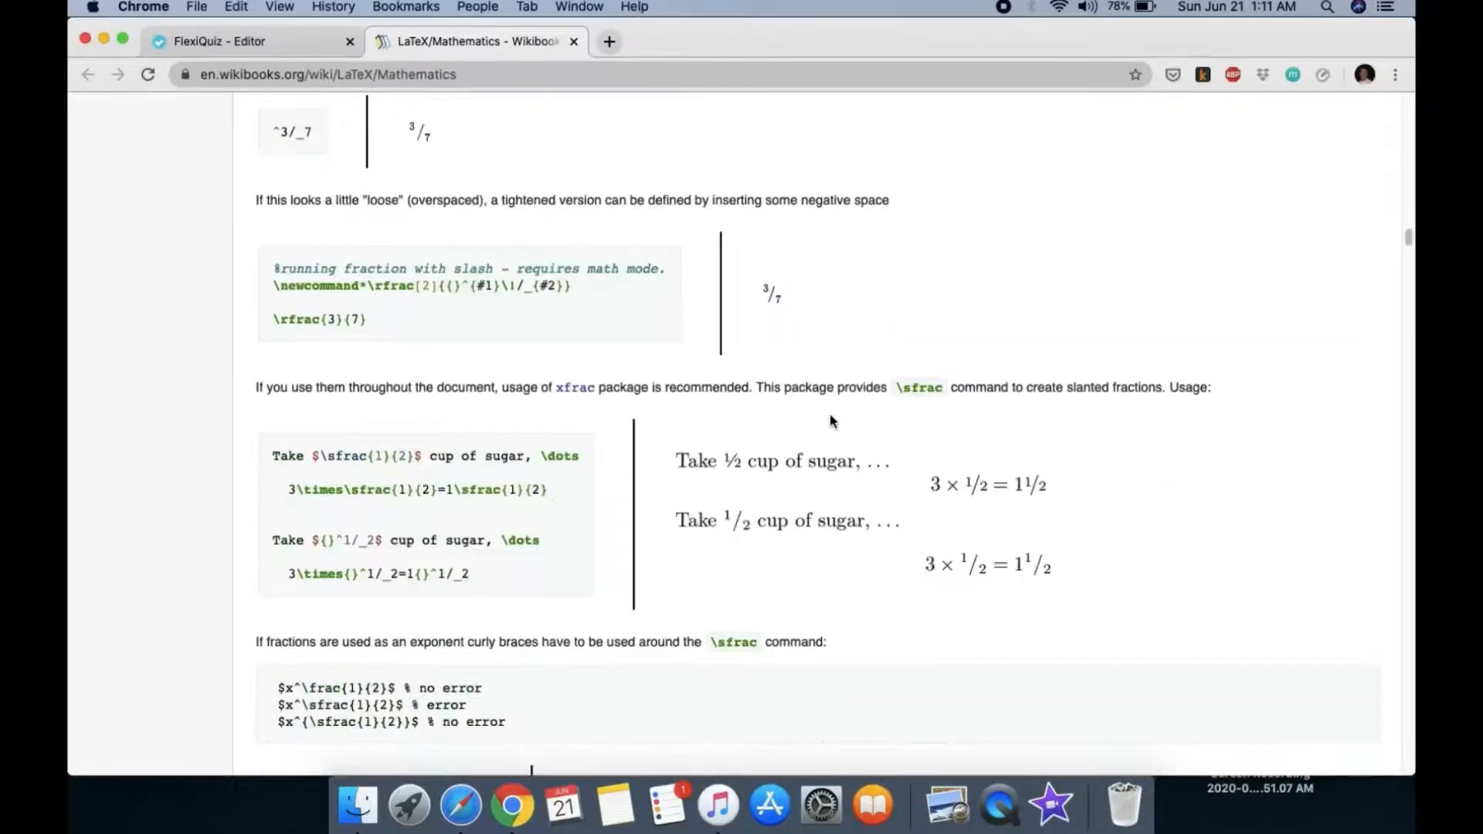
scroll(833, 456, "down", 20)
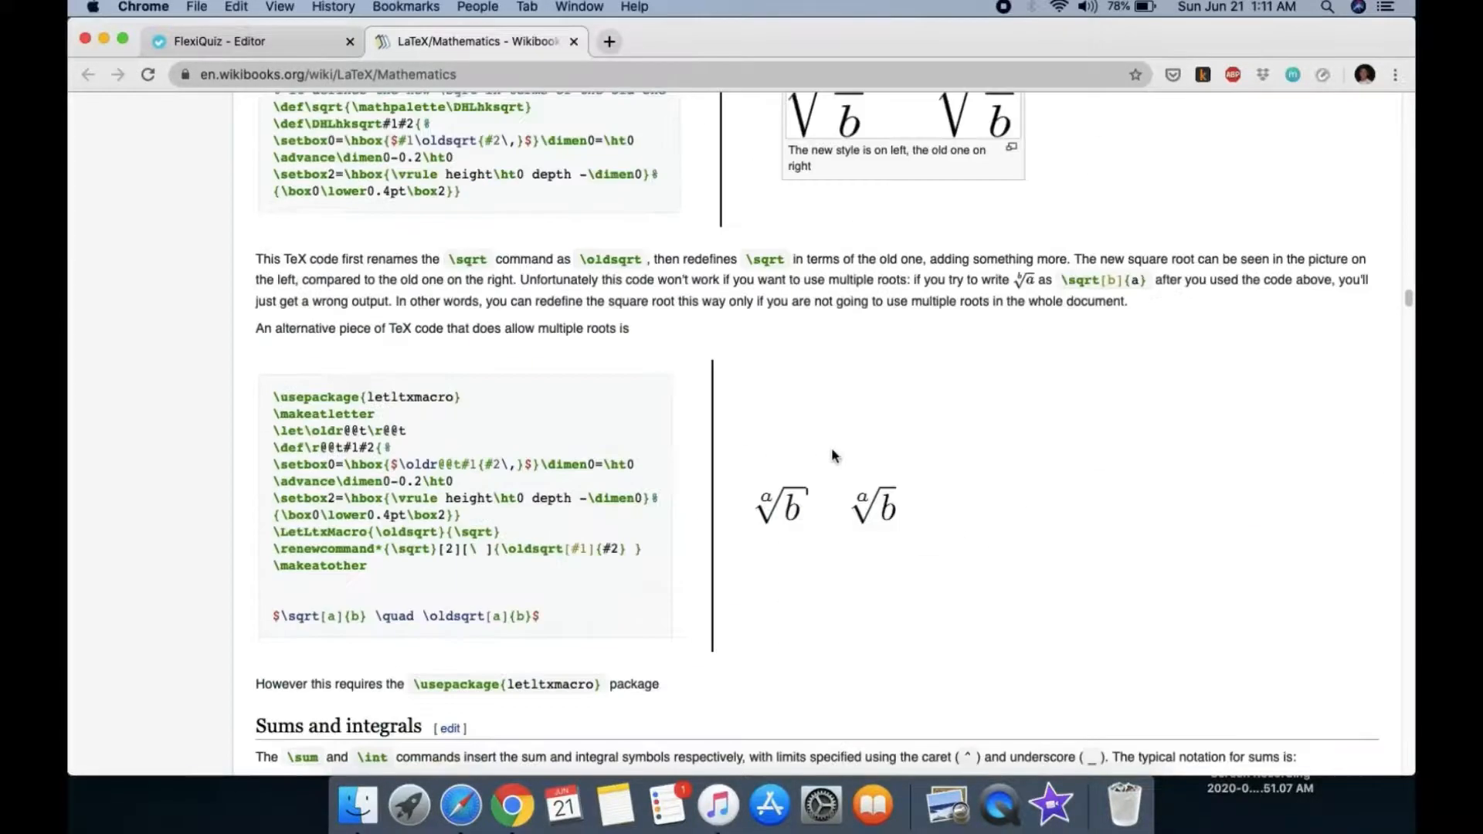
scroll(833, 456, "down", 1)
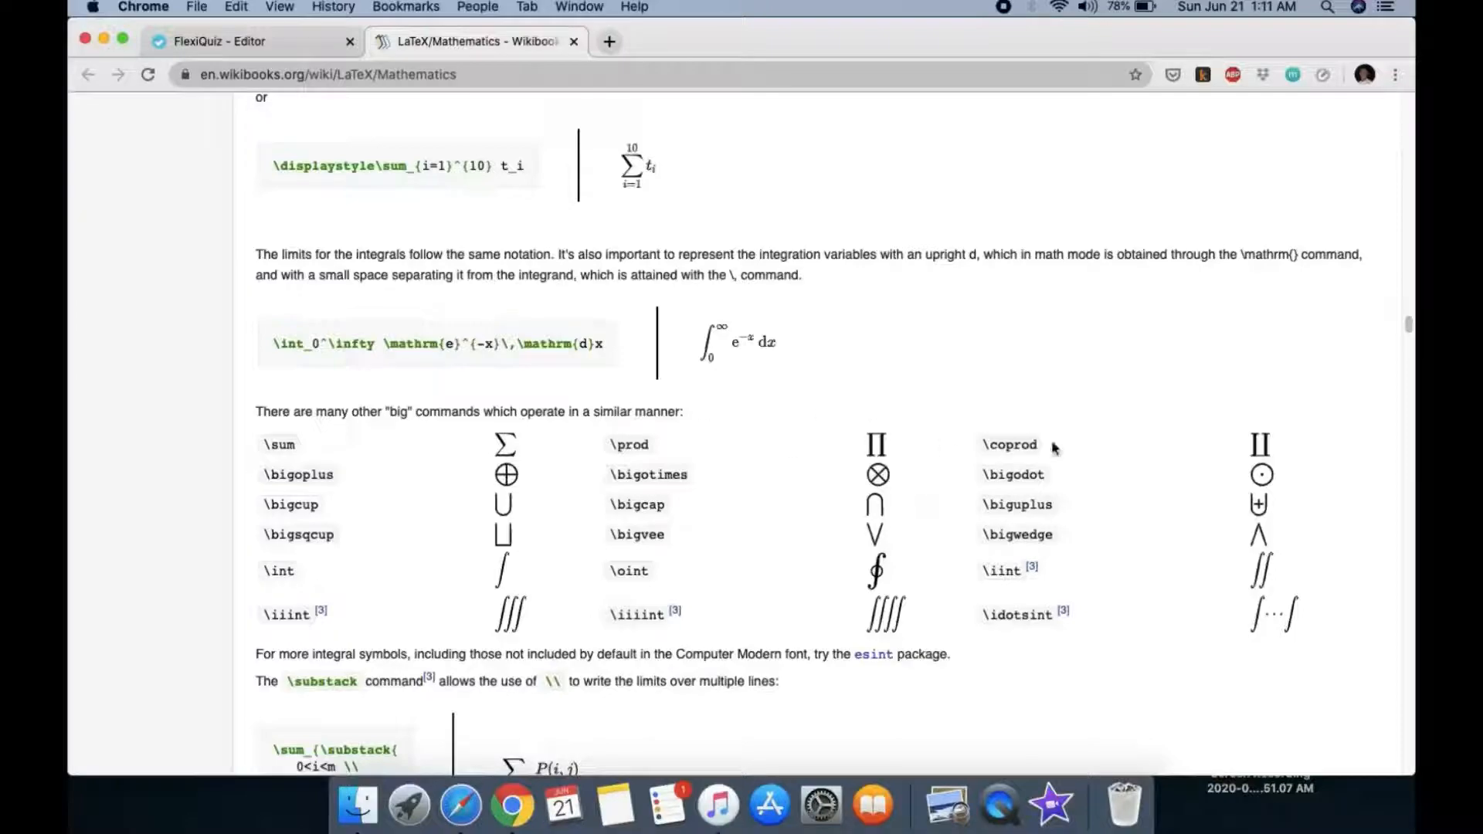
scroll(856, 620, "down", 20)
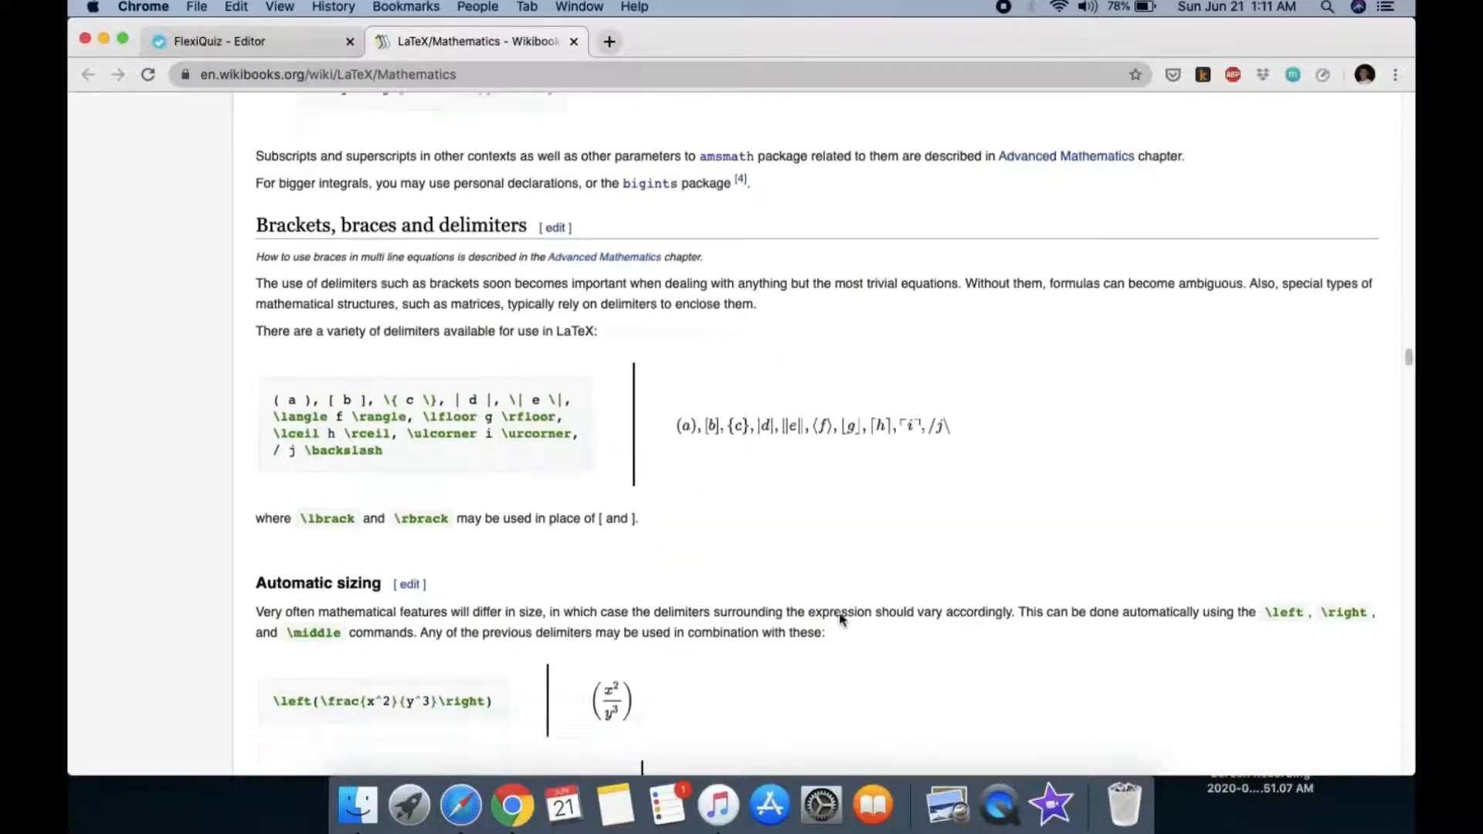
scroll(839, 619, "up", 20)
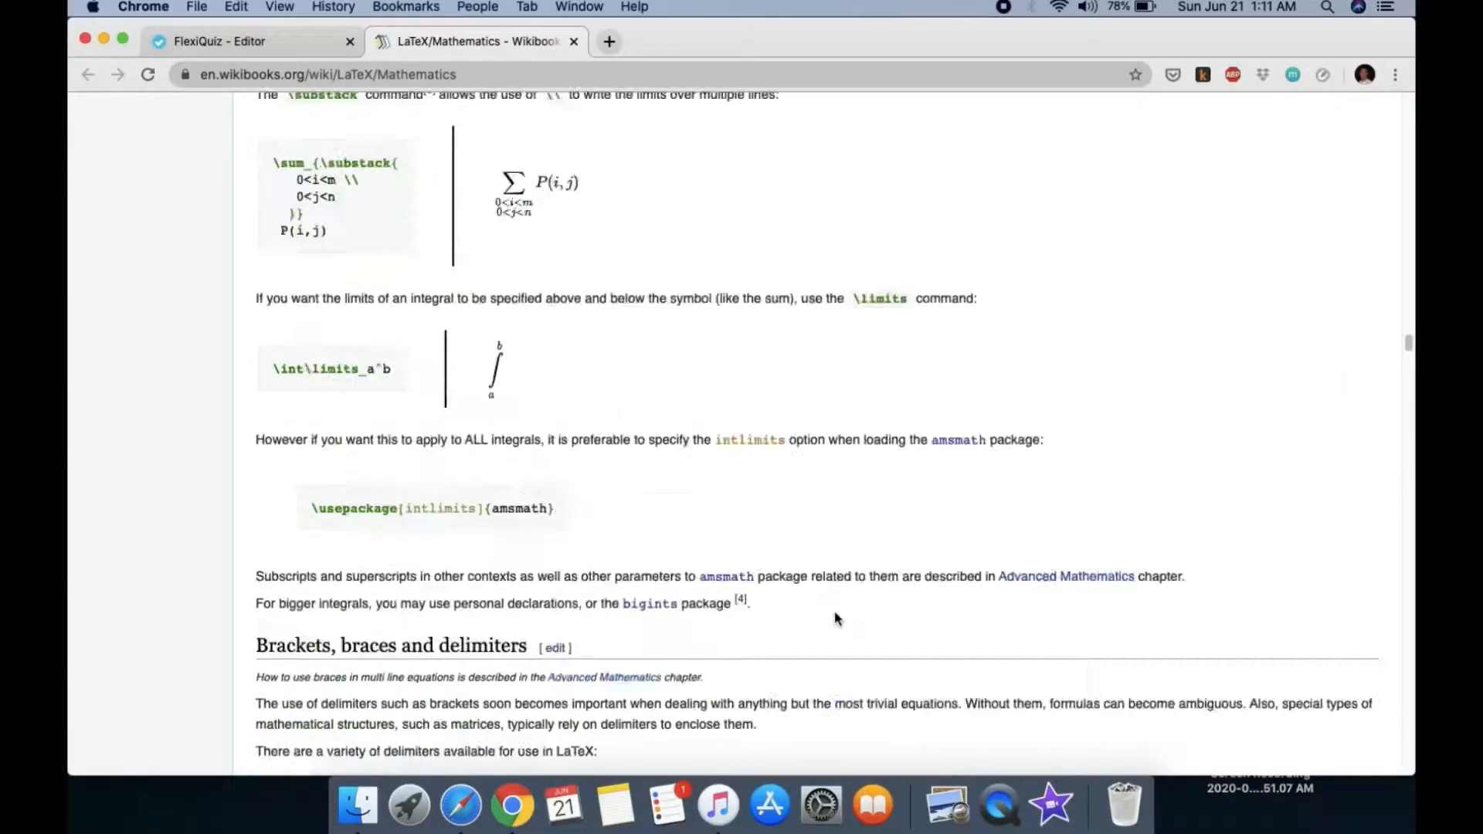
scroll(834, 620, "up", 20)
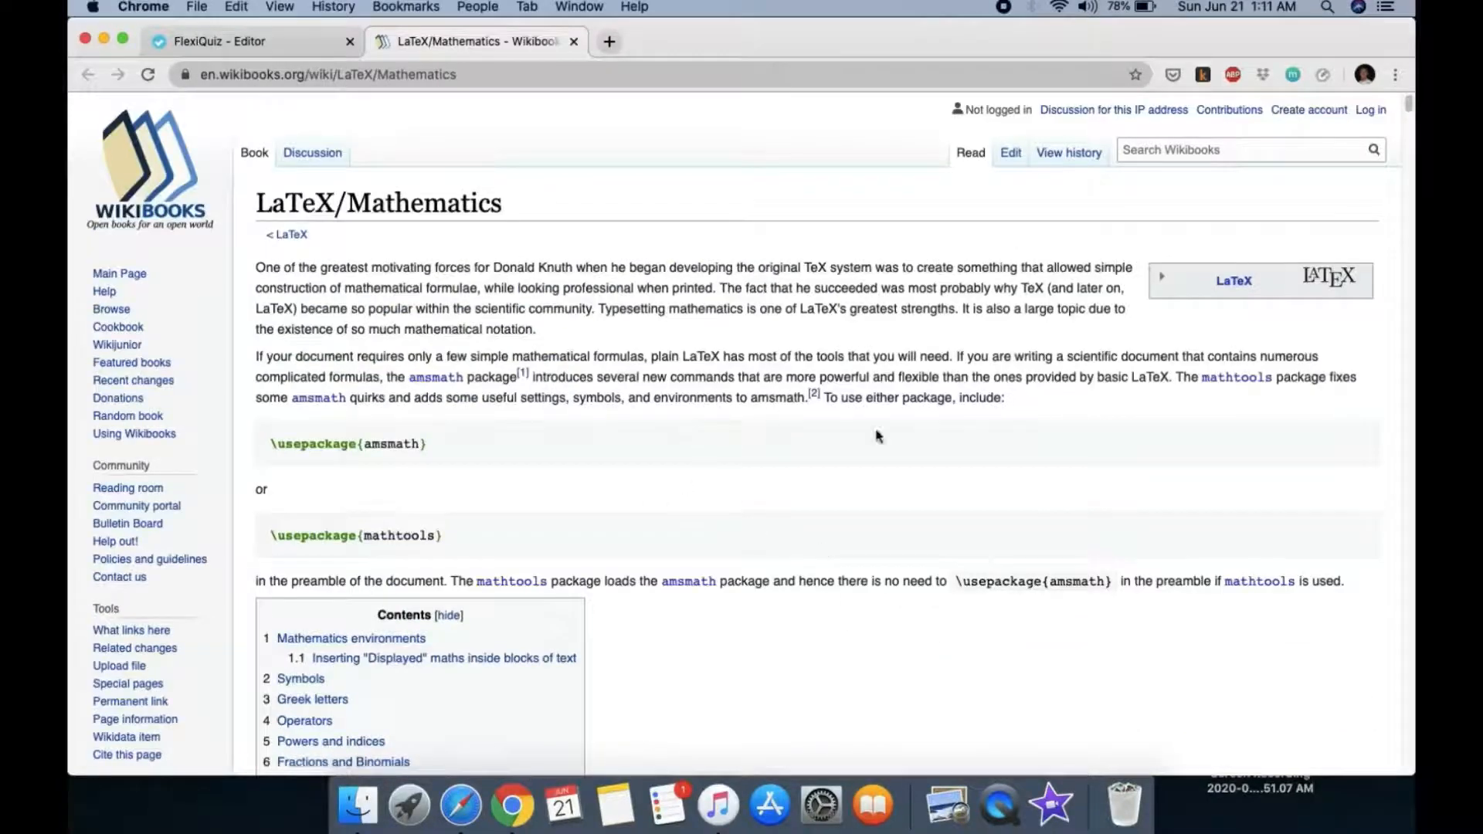
scroll(850, 614, "down", 8)
scroll(849, 617, "down", 10)
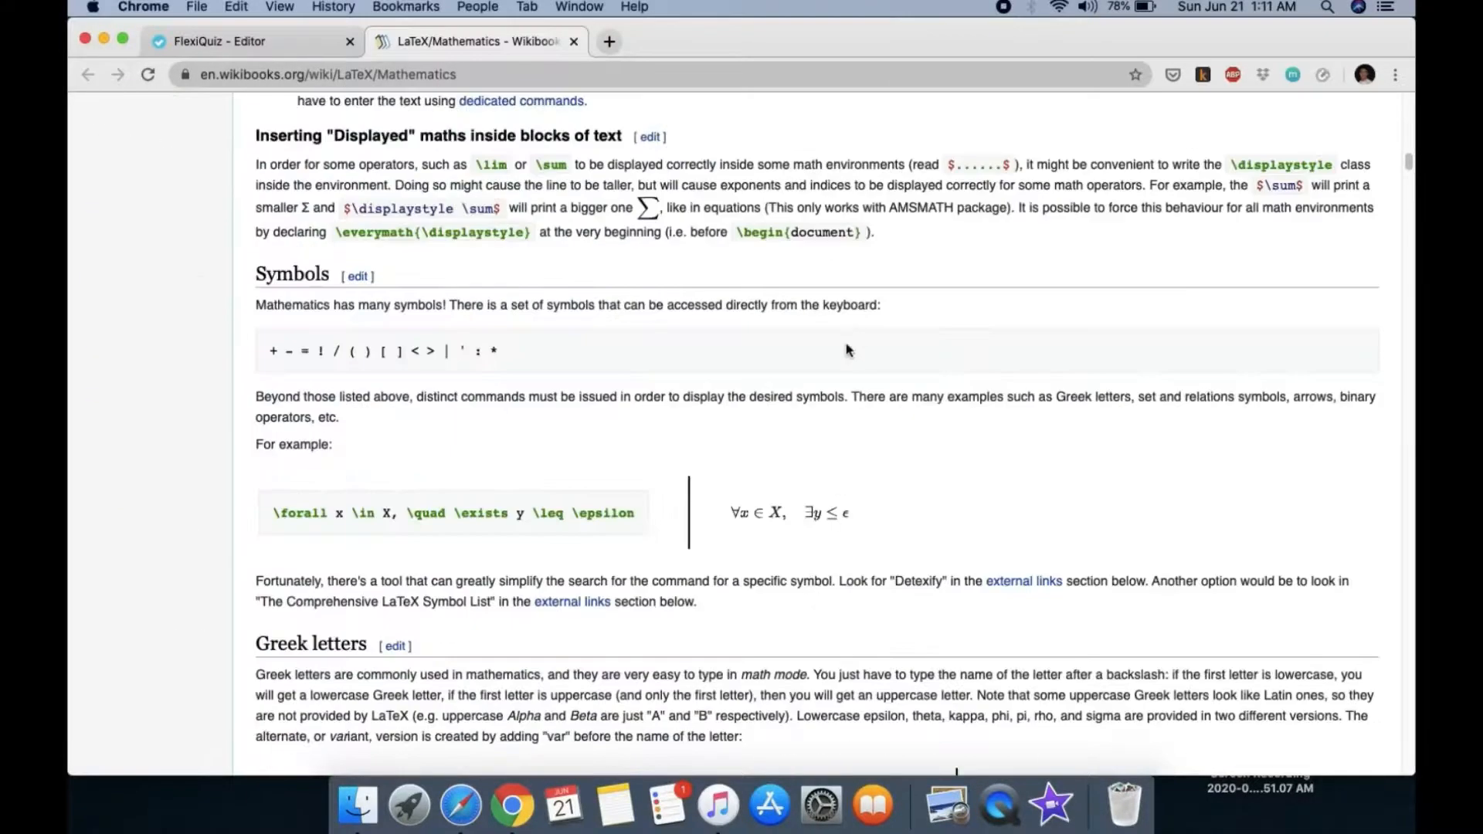
left_click(574, 42)
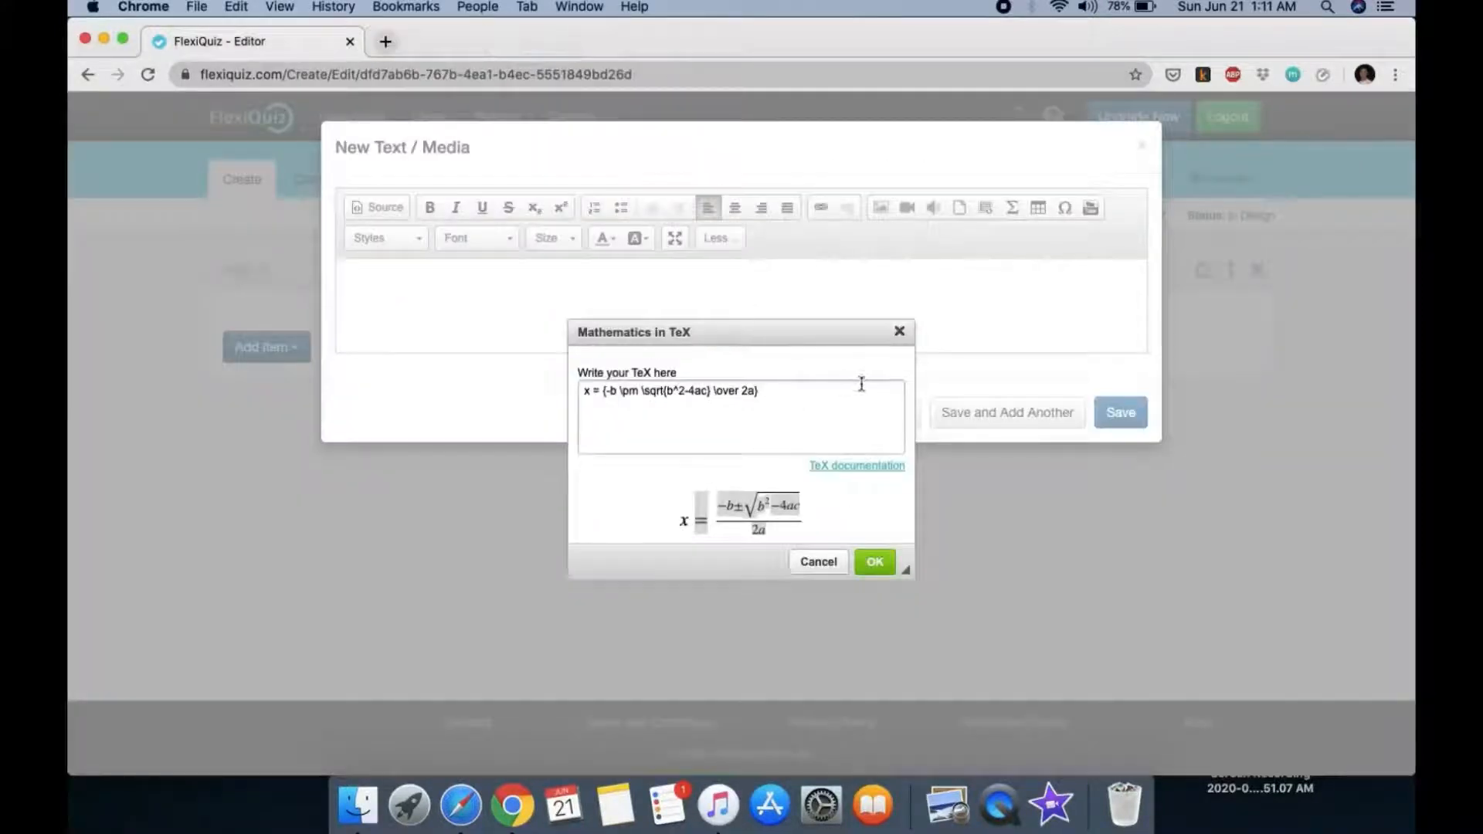
Step: Discard the empty text/media item and add a new question with all formatting options shown
left_click(900, 332)
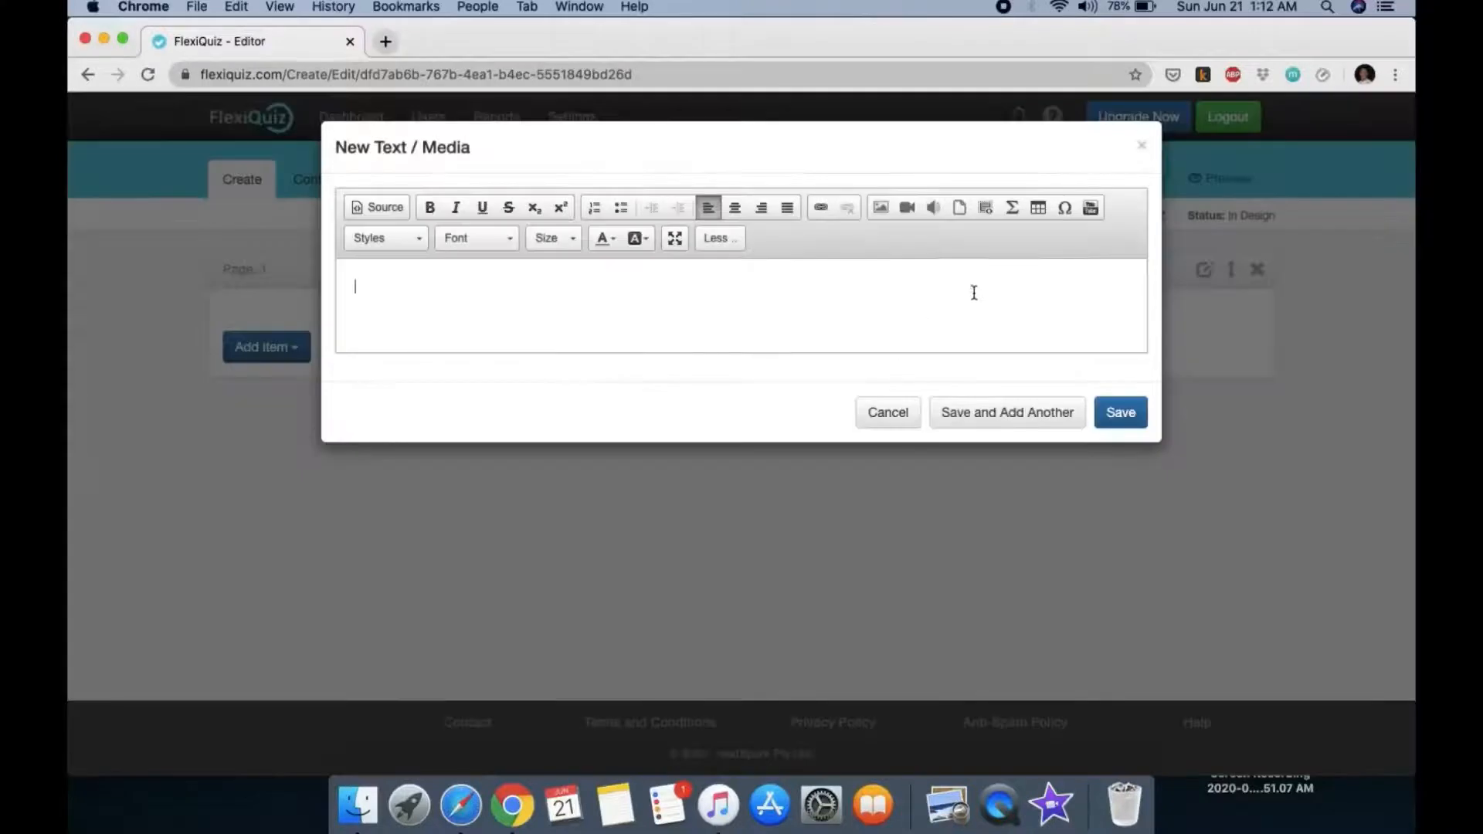
left_click(888, 413)
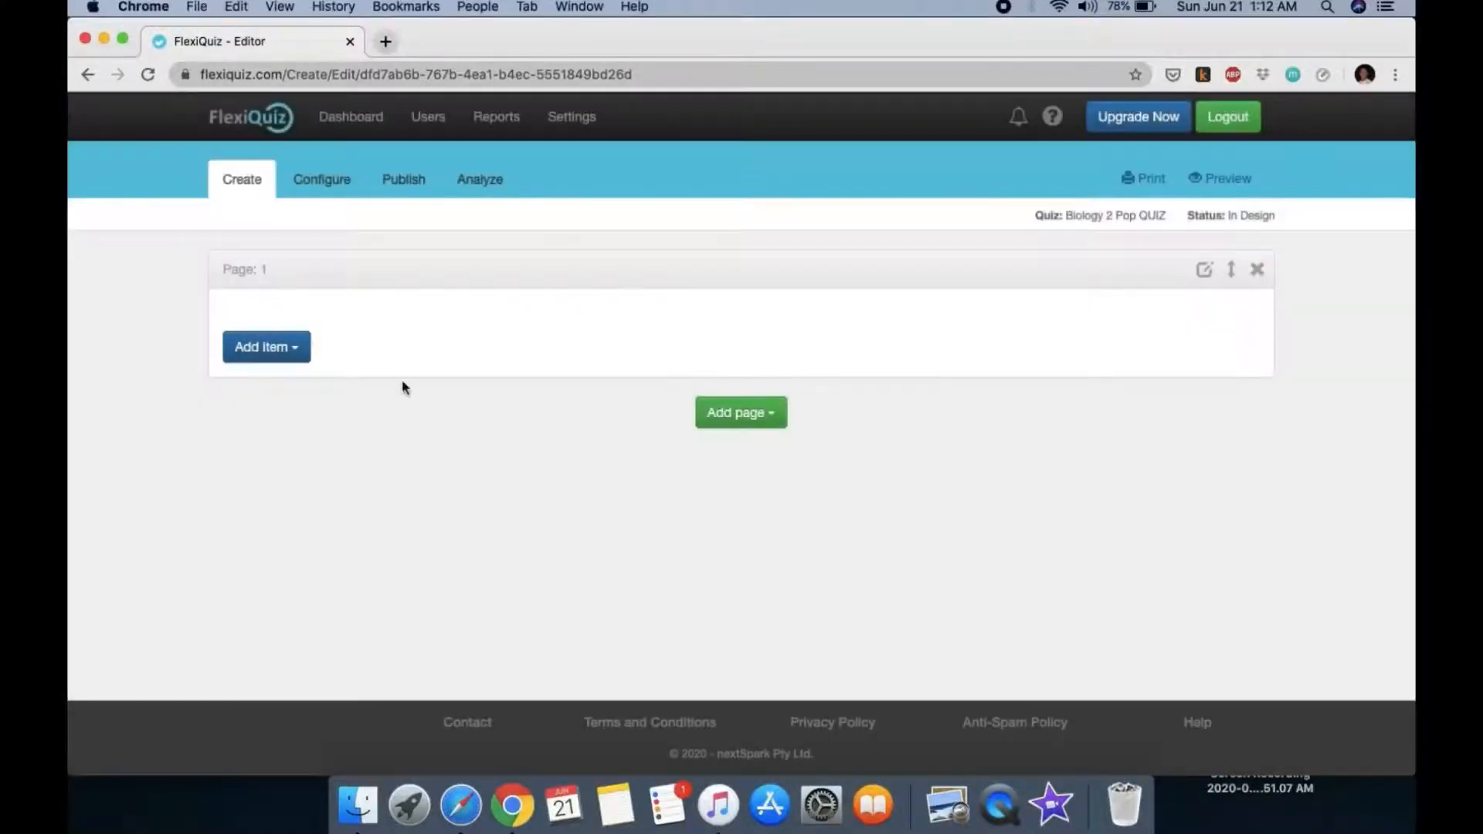
left_click(300, 348)
left_click(289, 382)
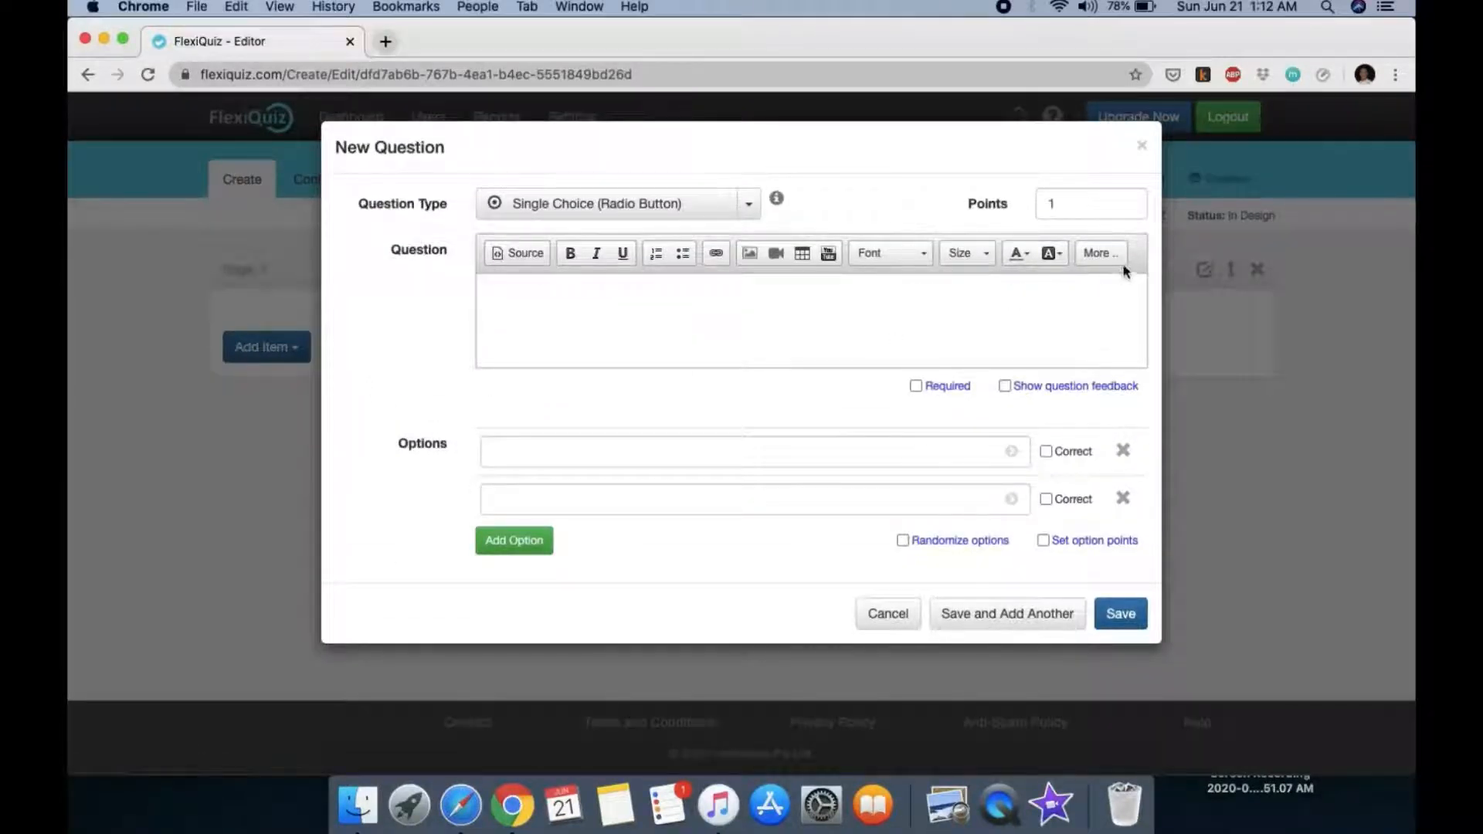
left_click(1100, 253)
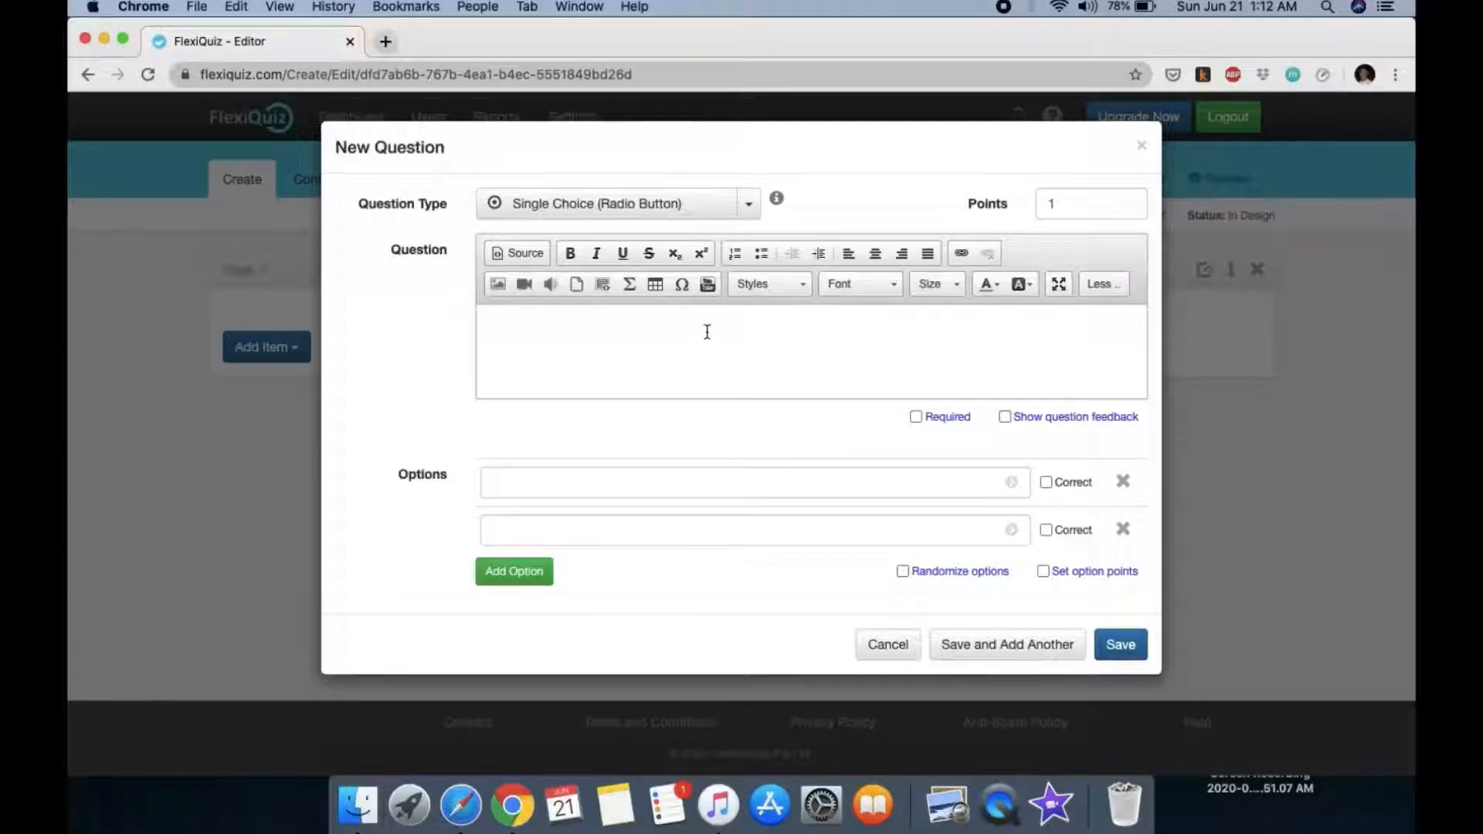
Step: Try the TeX, Table and YouTube tools in the question editor, cancelling each without inserting
left_click(628, 285)
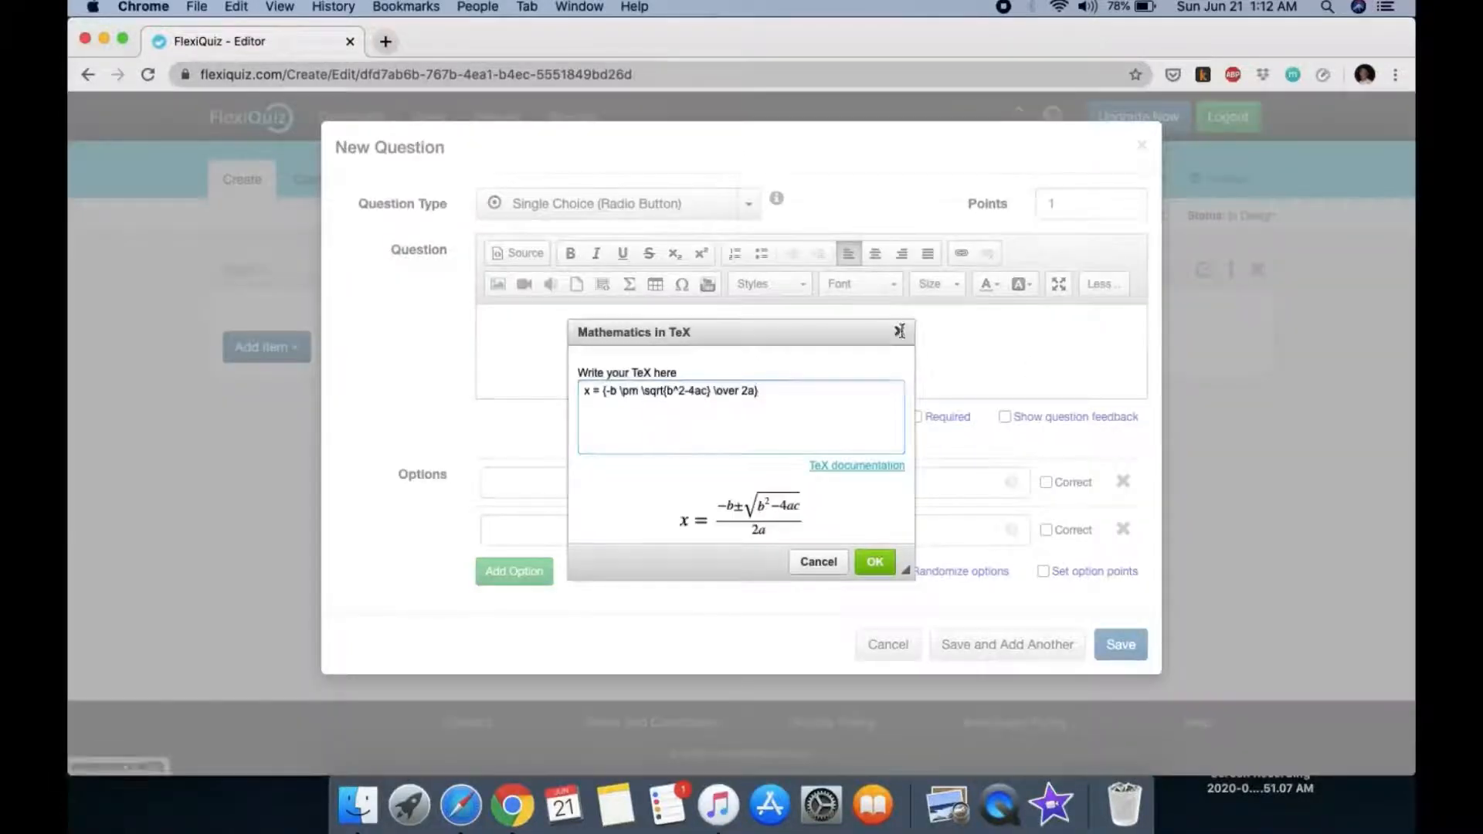
left_click(900, 332)
left_click(659, 284)
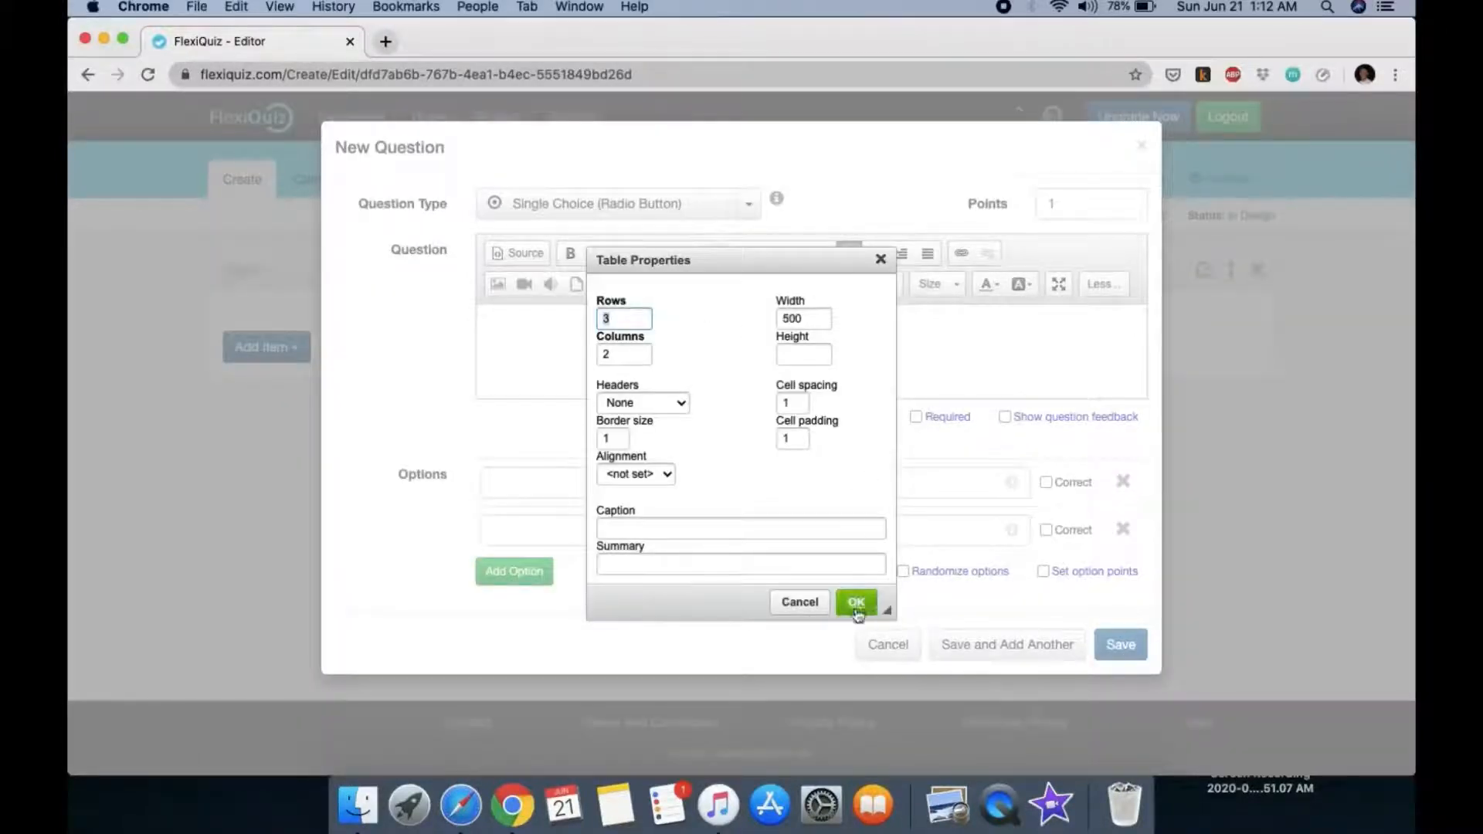
left_click(799, 601)
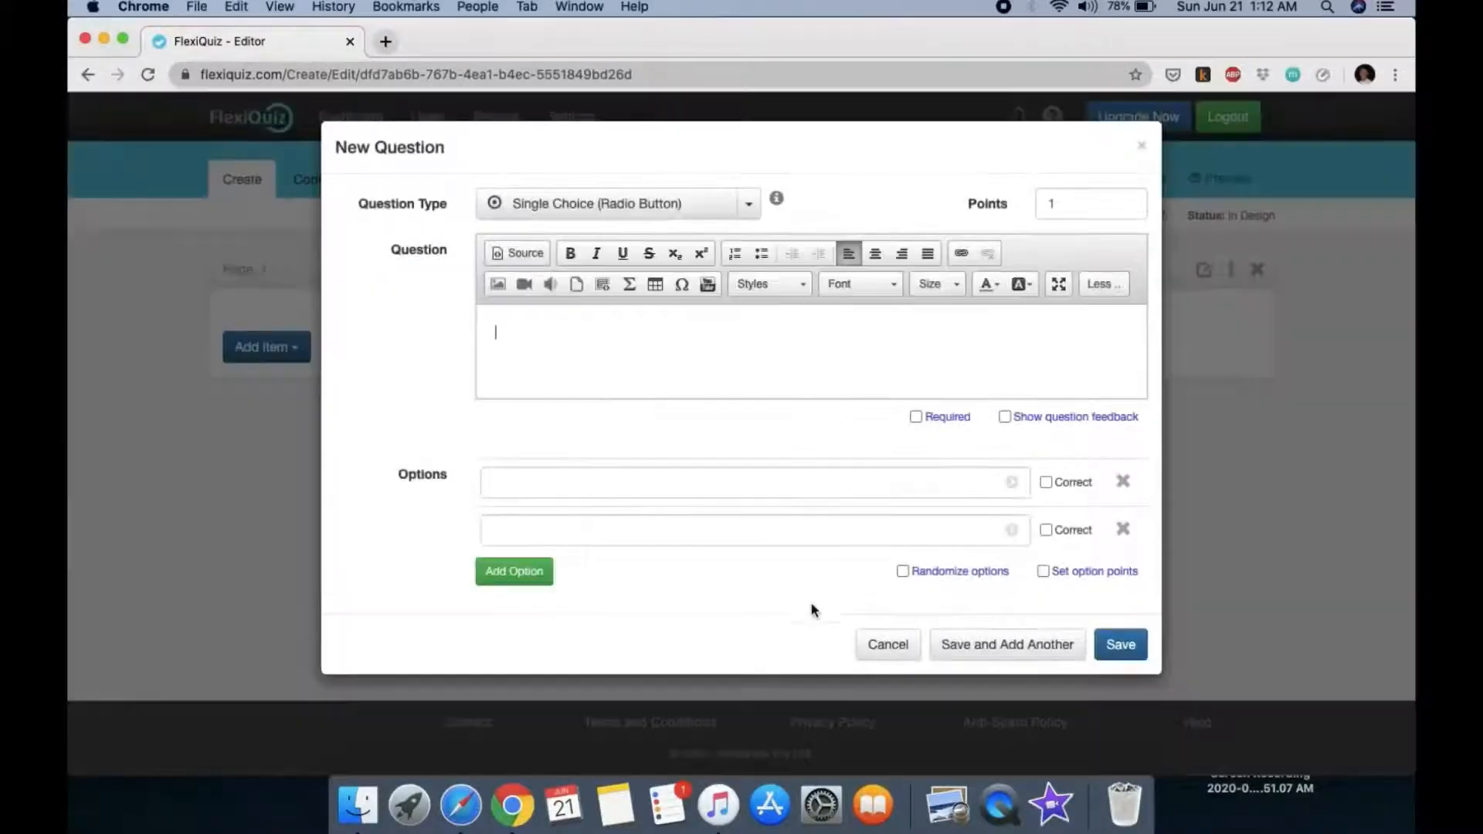
left_click(705, 292)
left_click(891, 607)
left_click_drag(363, 221, 446, 221)
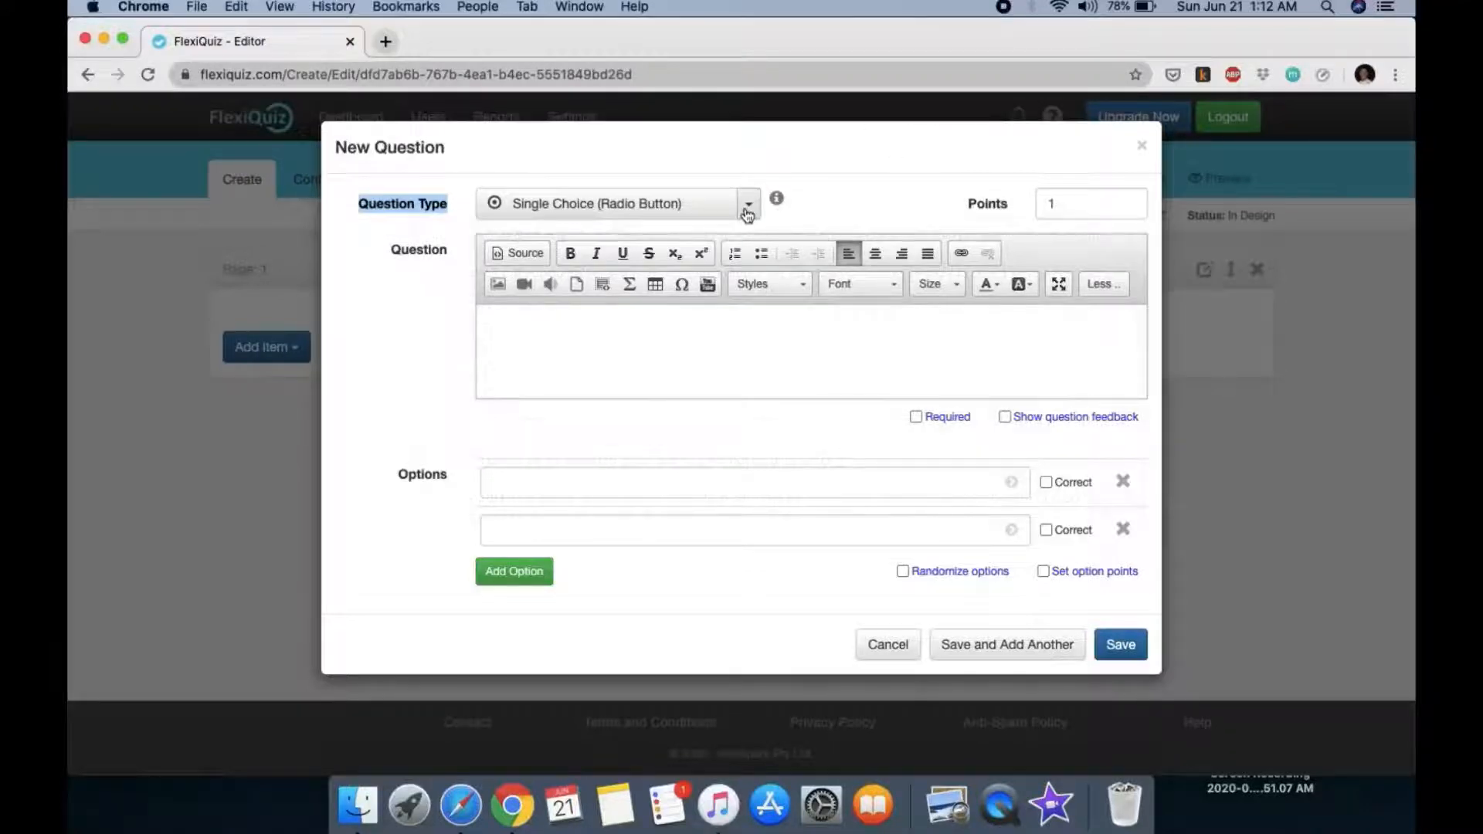
mouse_move(777, 205)
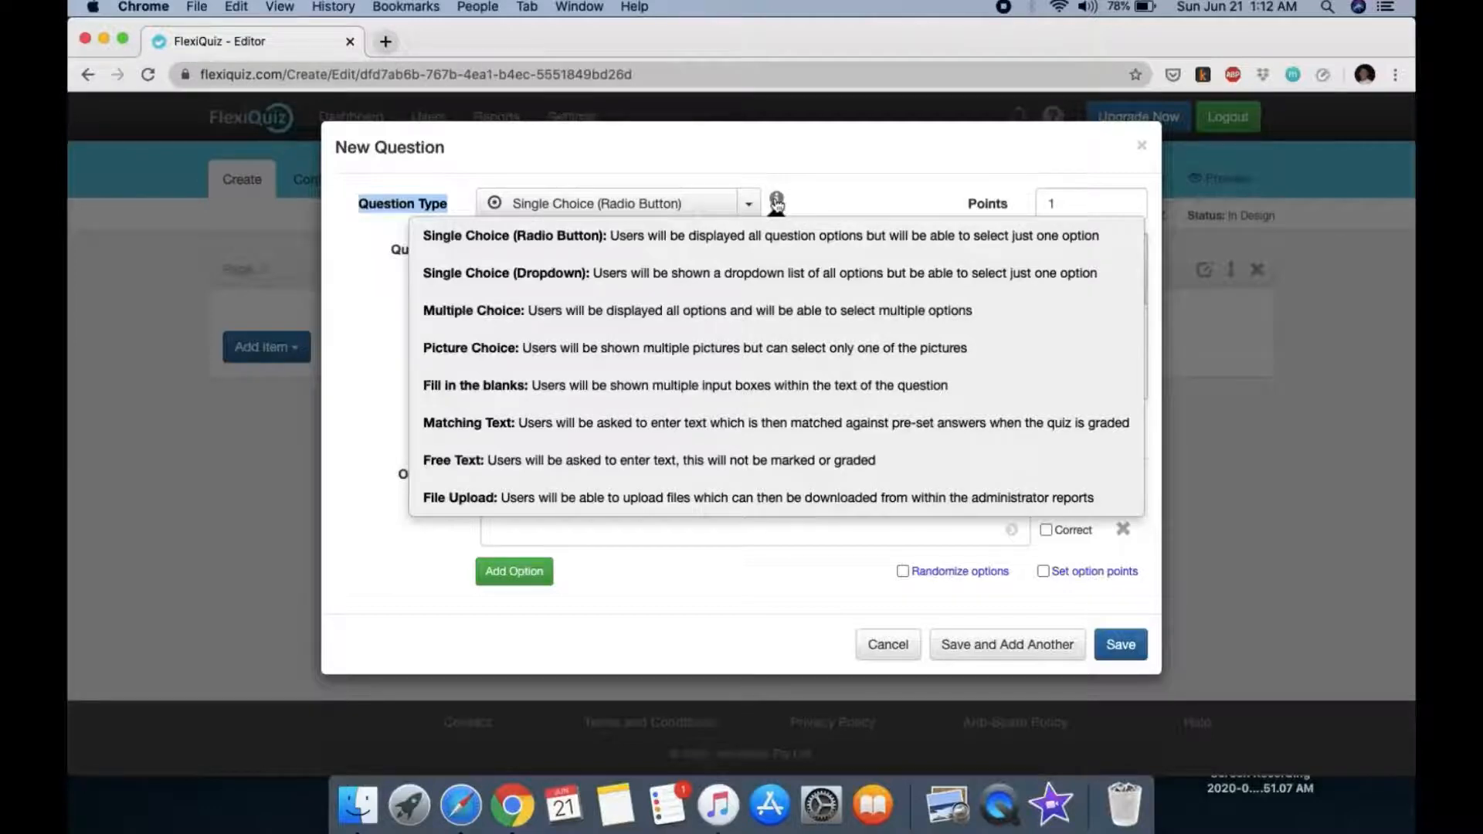
left_click(748, 206)
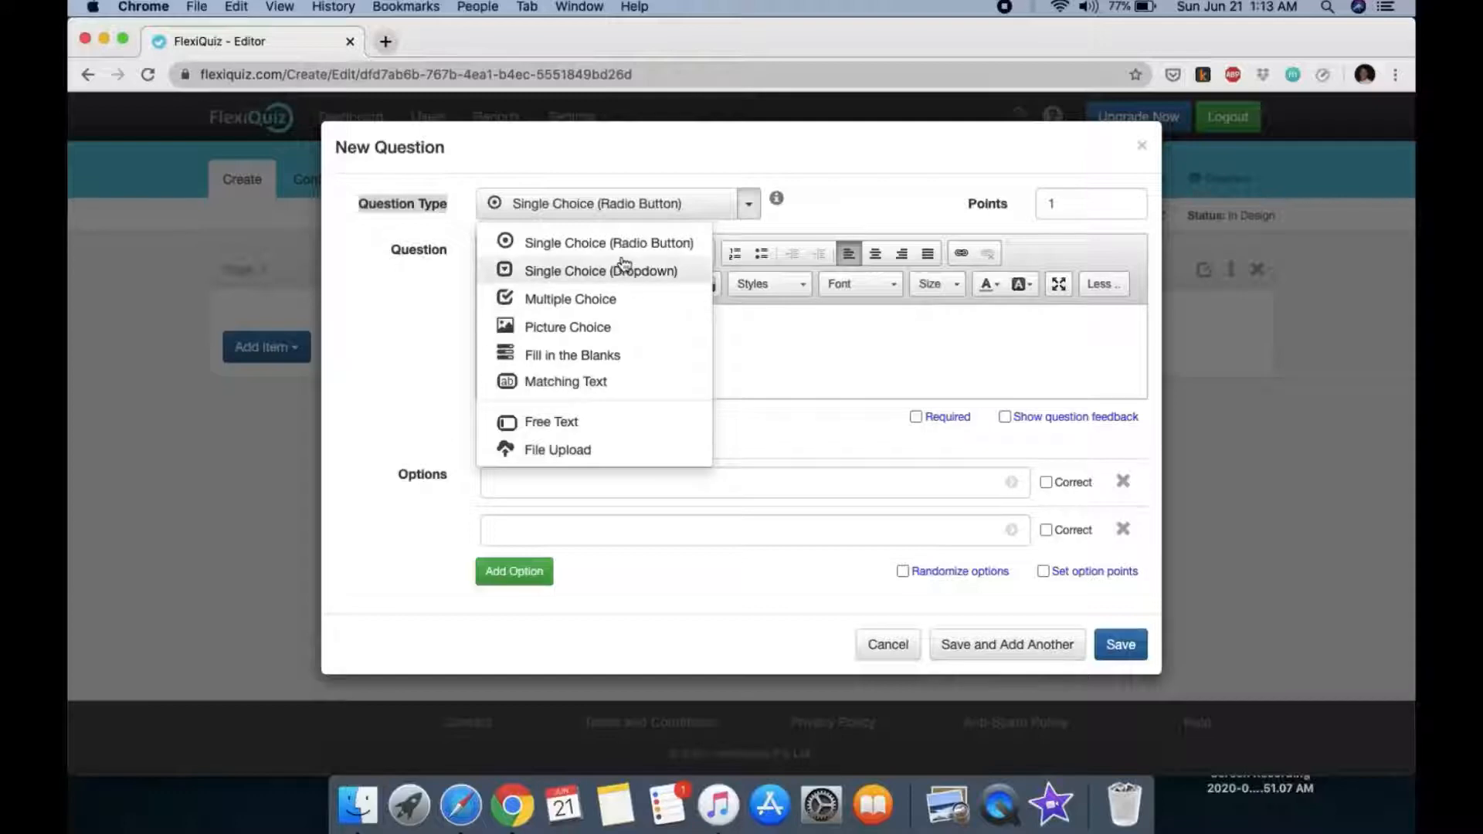
left_click(601, 245)
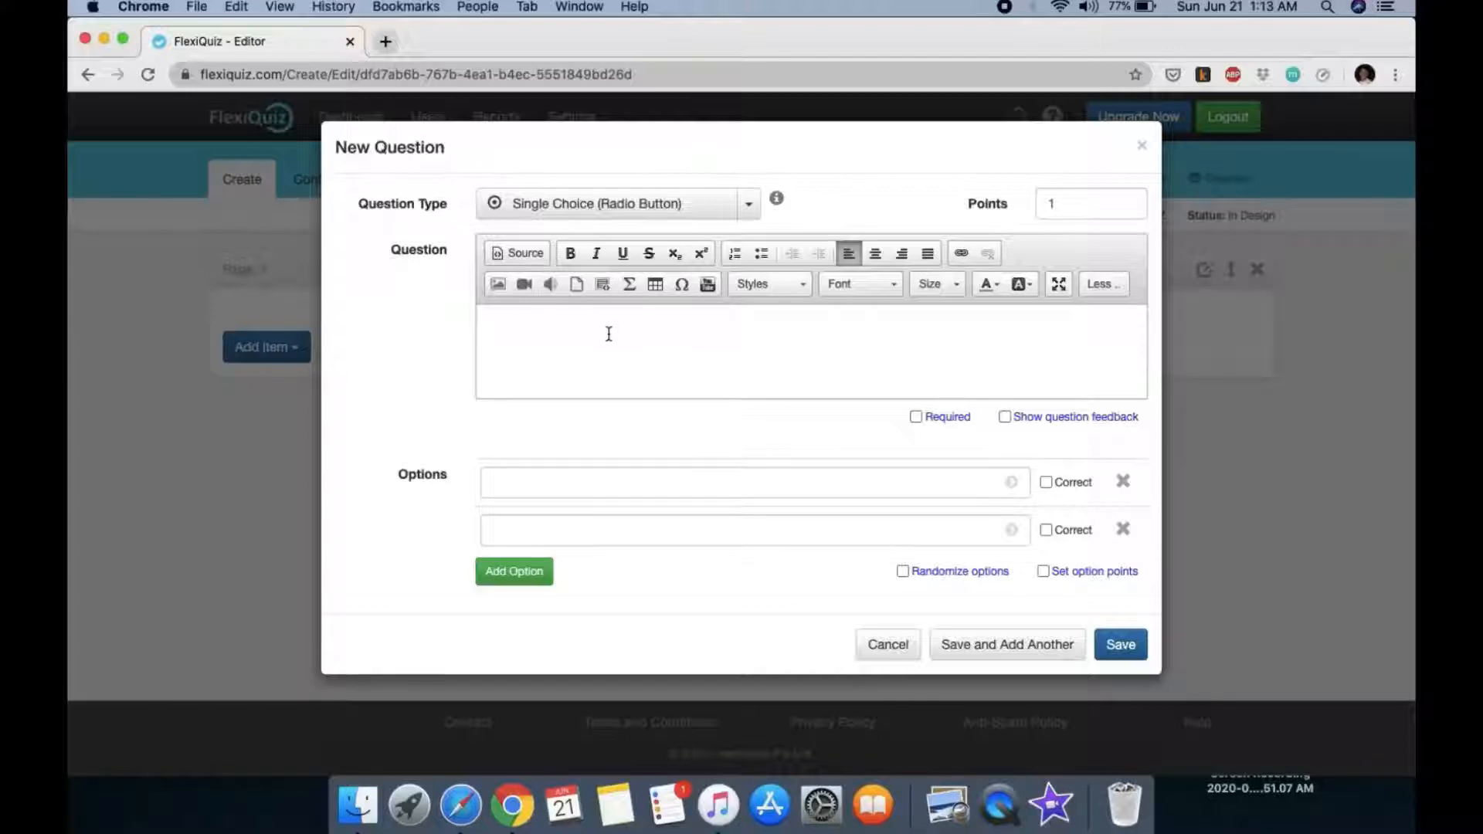
Step: Type the unicellular vs multicellular similarities question ending 'except one. Which is it?'
left_click(574, 320)
type("All of thw")
type("imilarit")
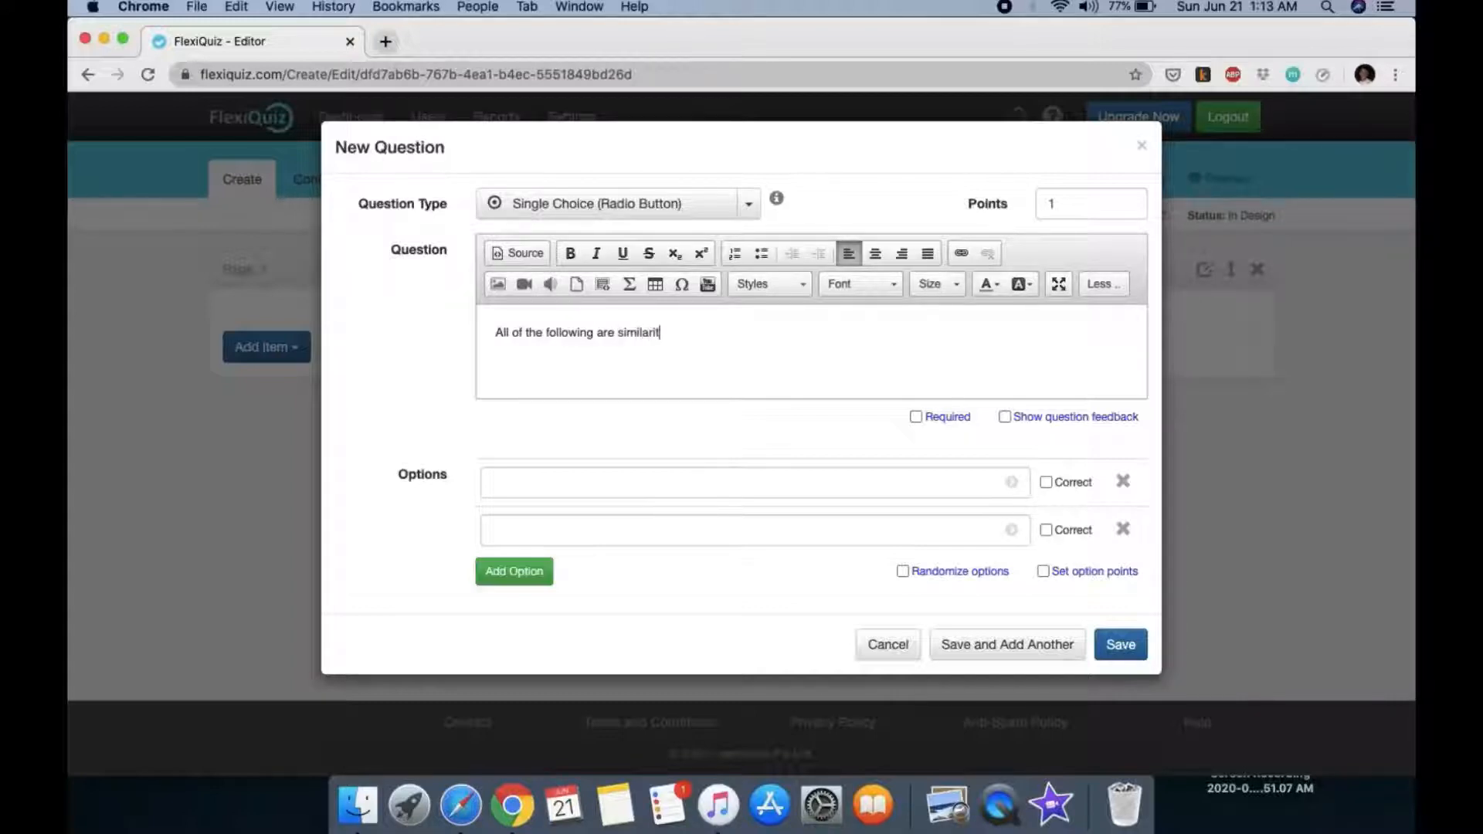
type("we")
type("nio")
type("ellular and multicellular")
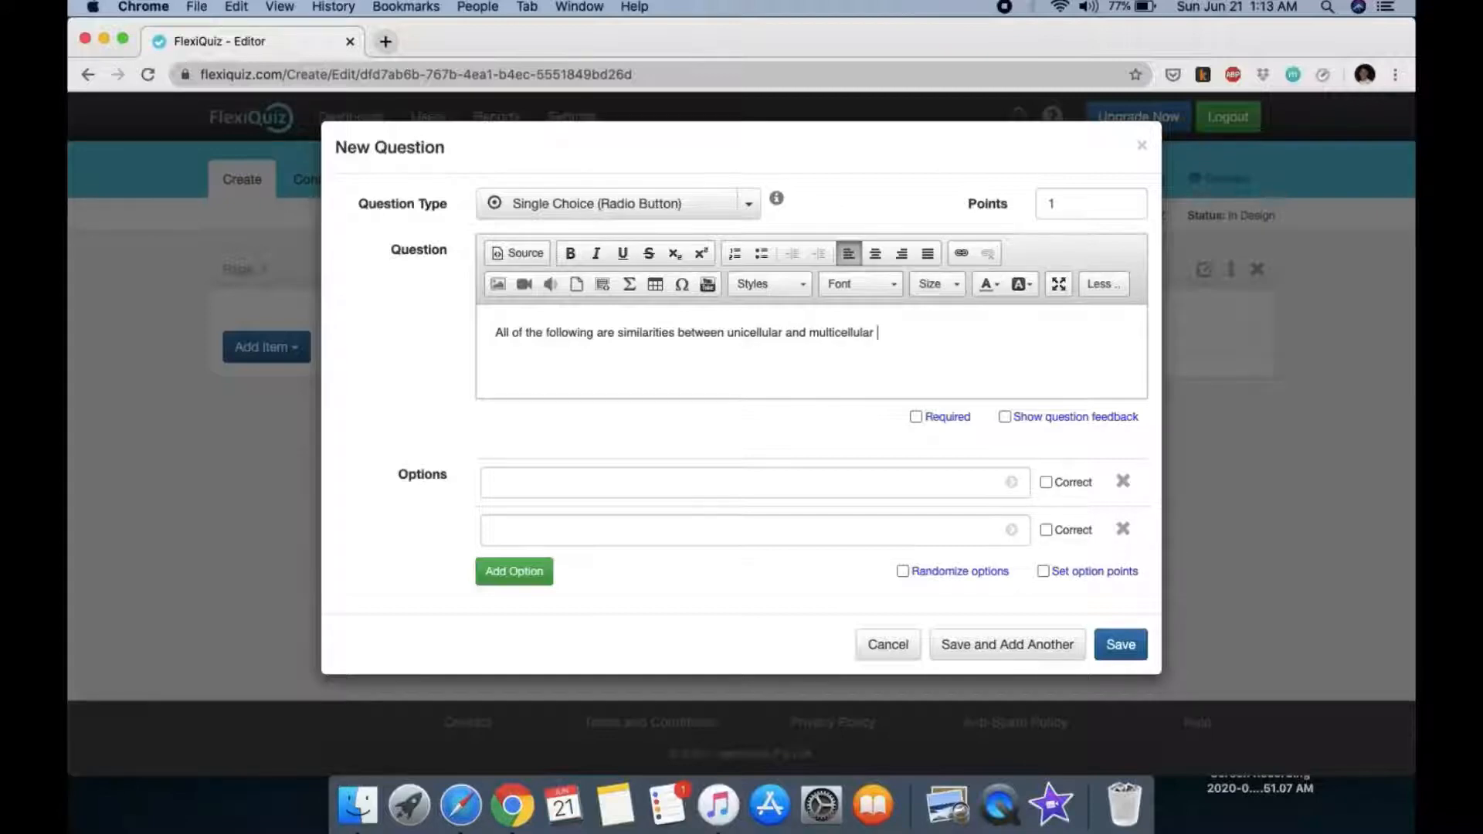
type("organisms e")
type("xcept one")
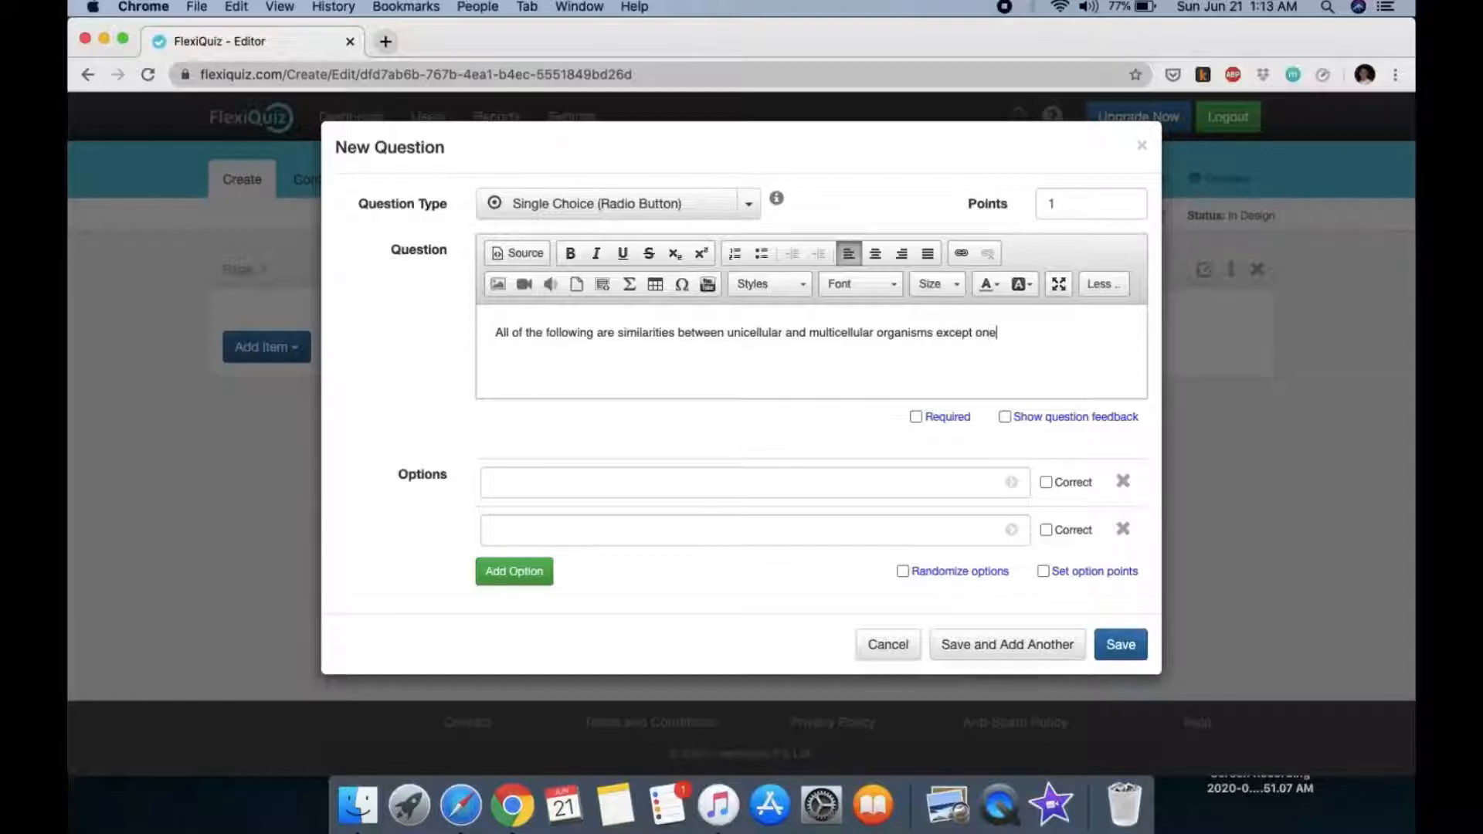
type(".  Which is it?")
Step: Enter 'length of lifespan' as the first answer option and mark it correct
left_click(567, 482)
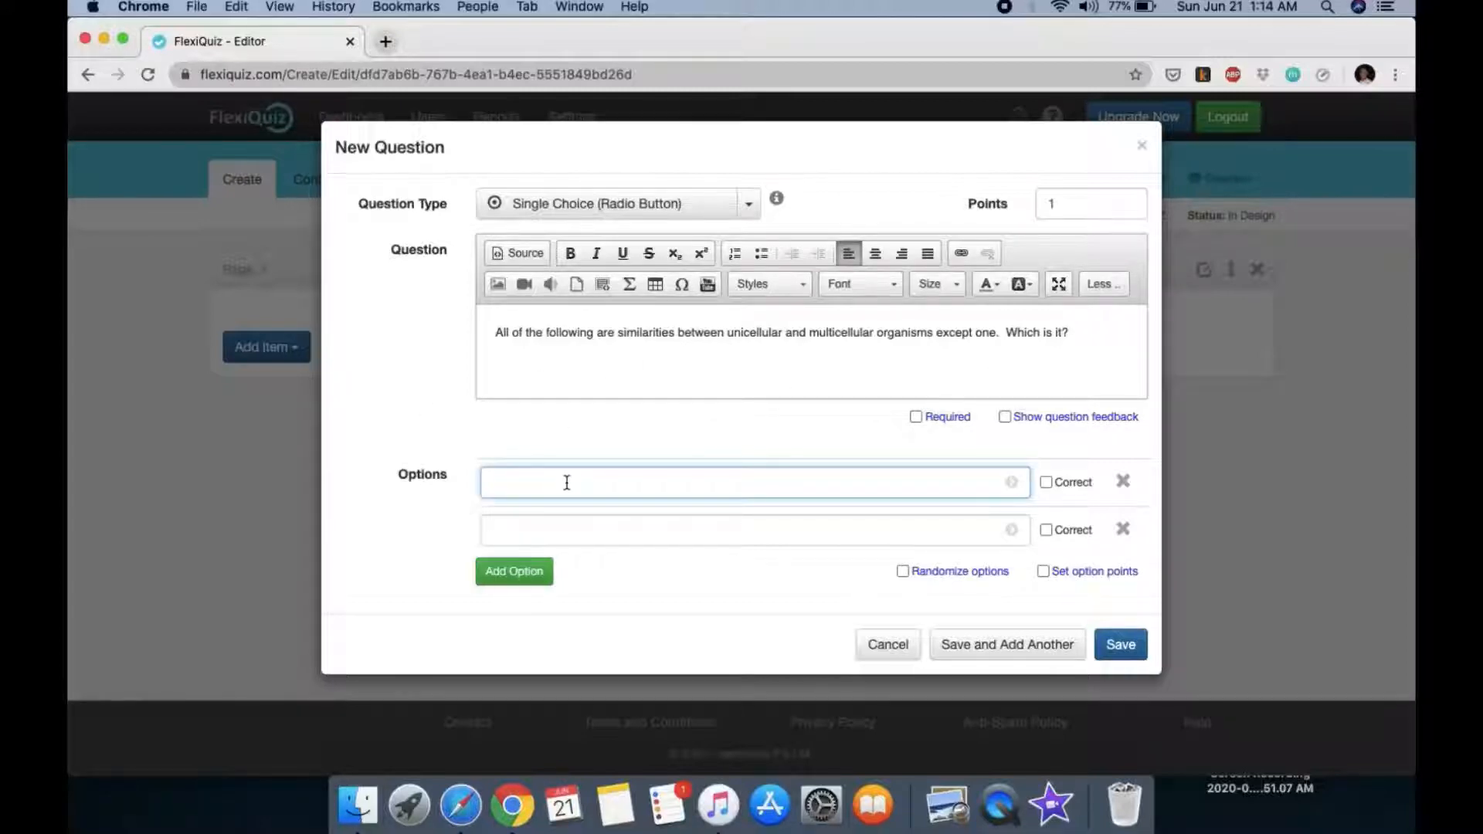
left_click(497, 328)
type("1.")
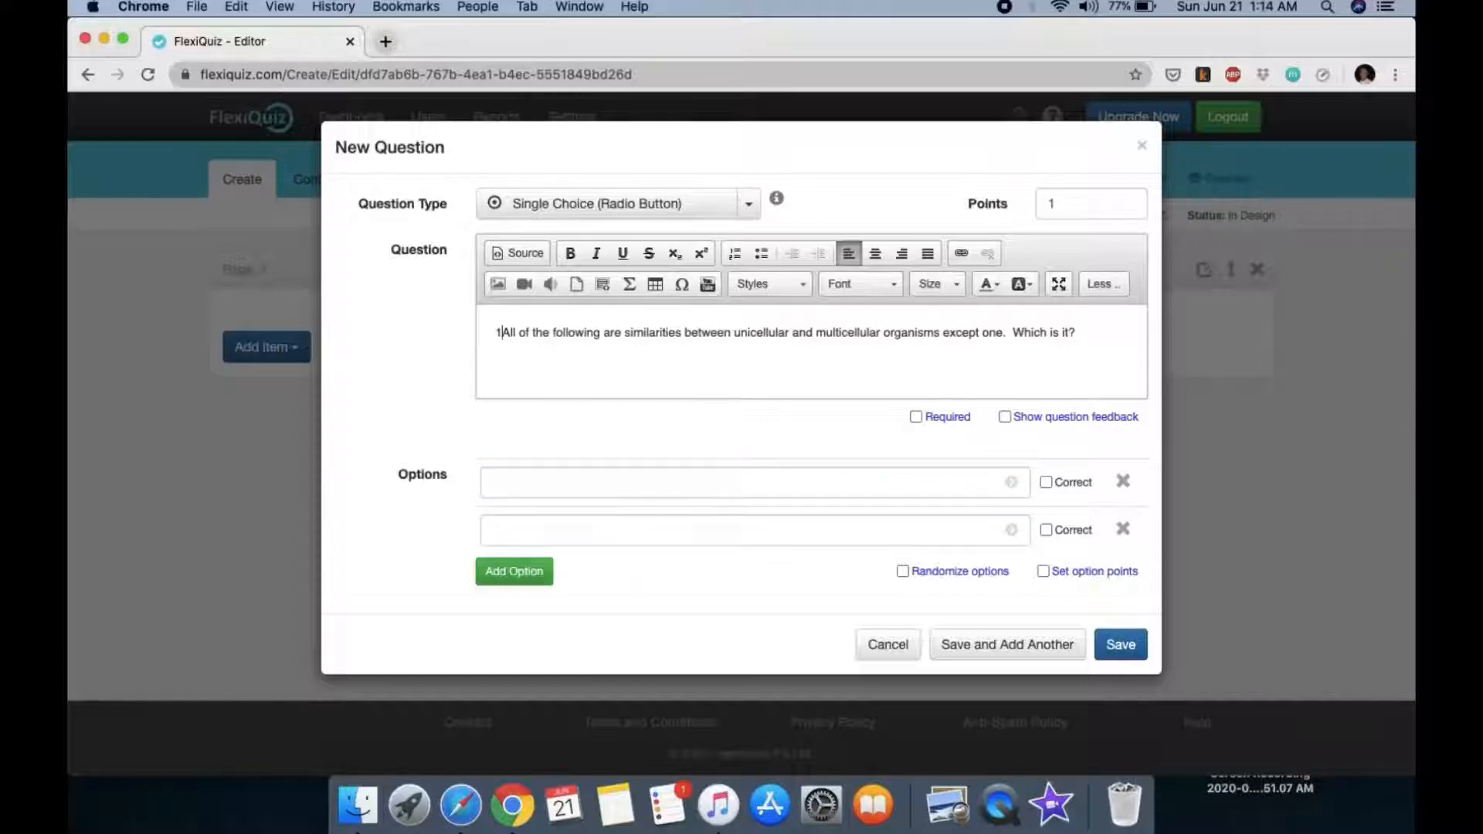
key("BackSpace")
key("BackSpace")
key("BackSpace")
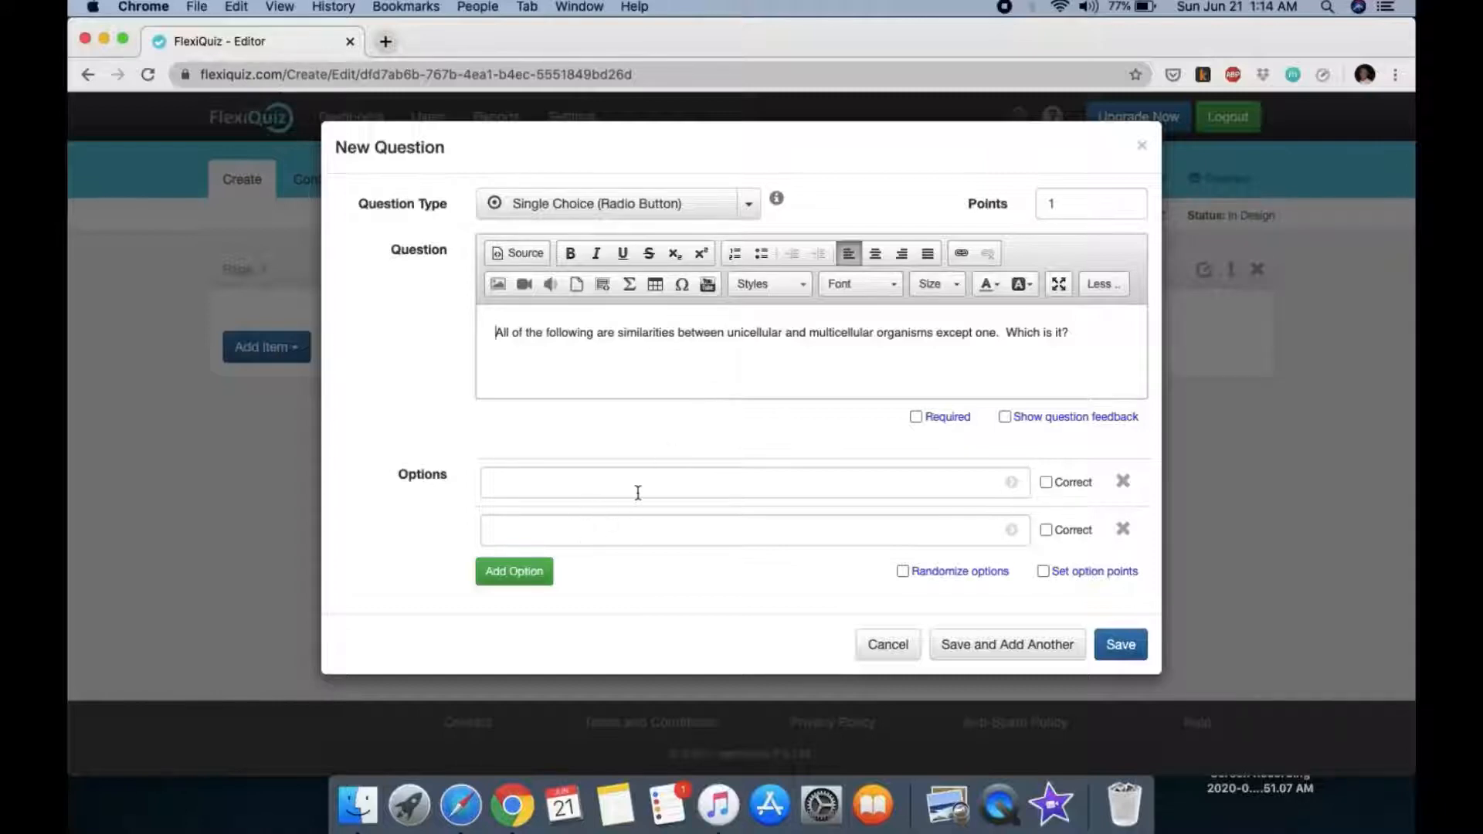
left_click(1046, 482)
left_click(578, 483)
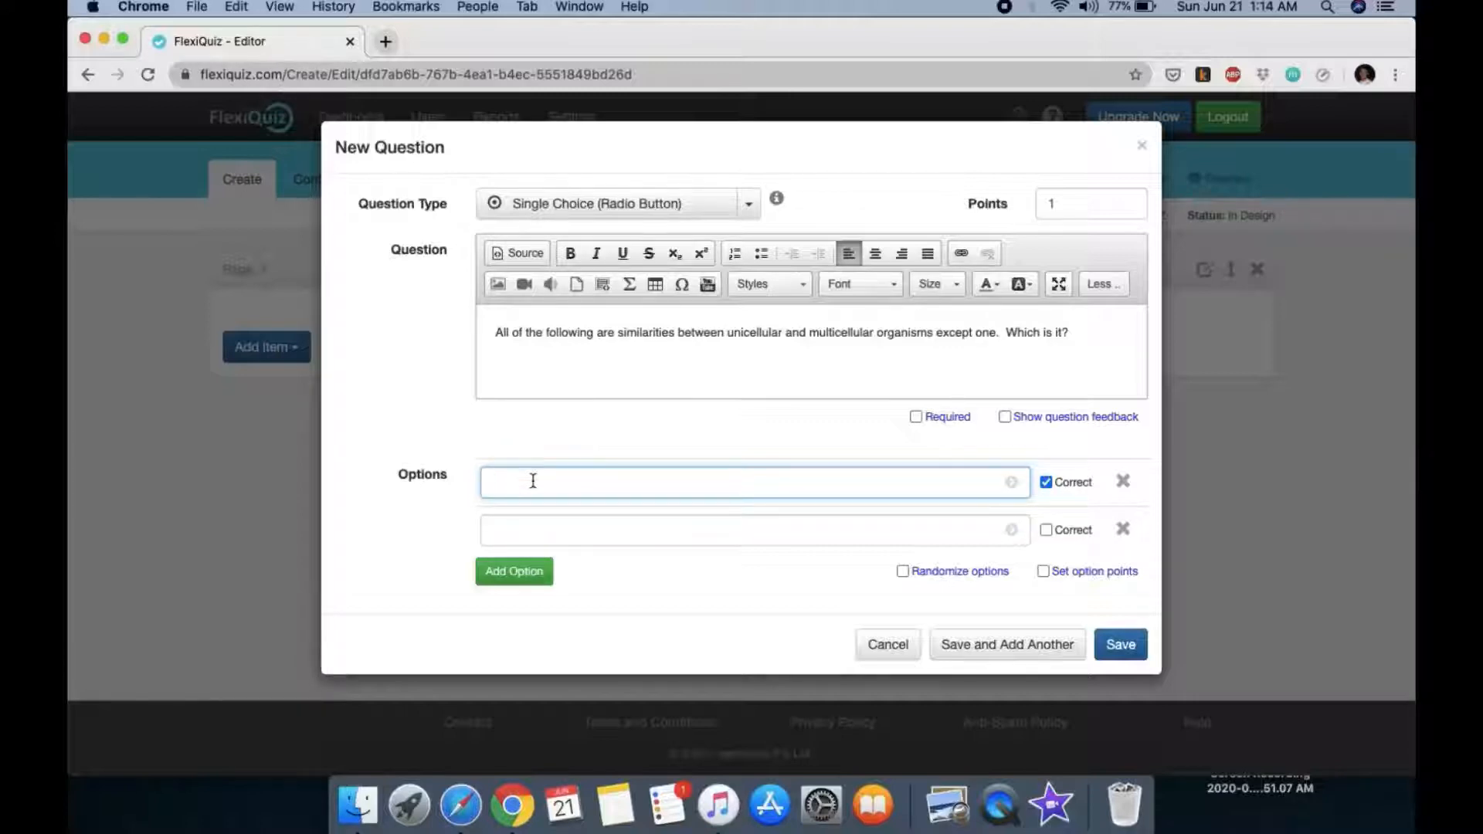
type("length of lifespan")
Step: Add options 'ecological relationships', 'division of labor', 'internal complexity' and enable Randomize options
left_click(590, 528)
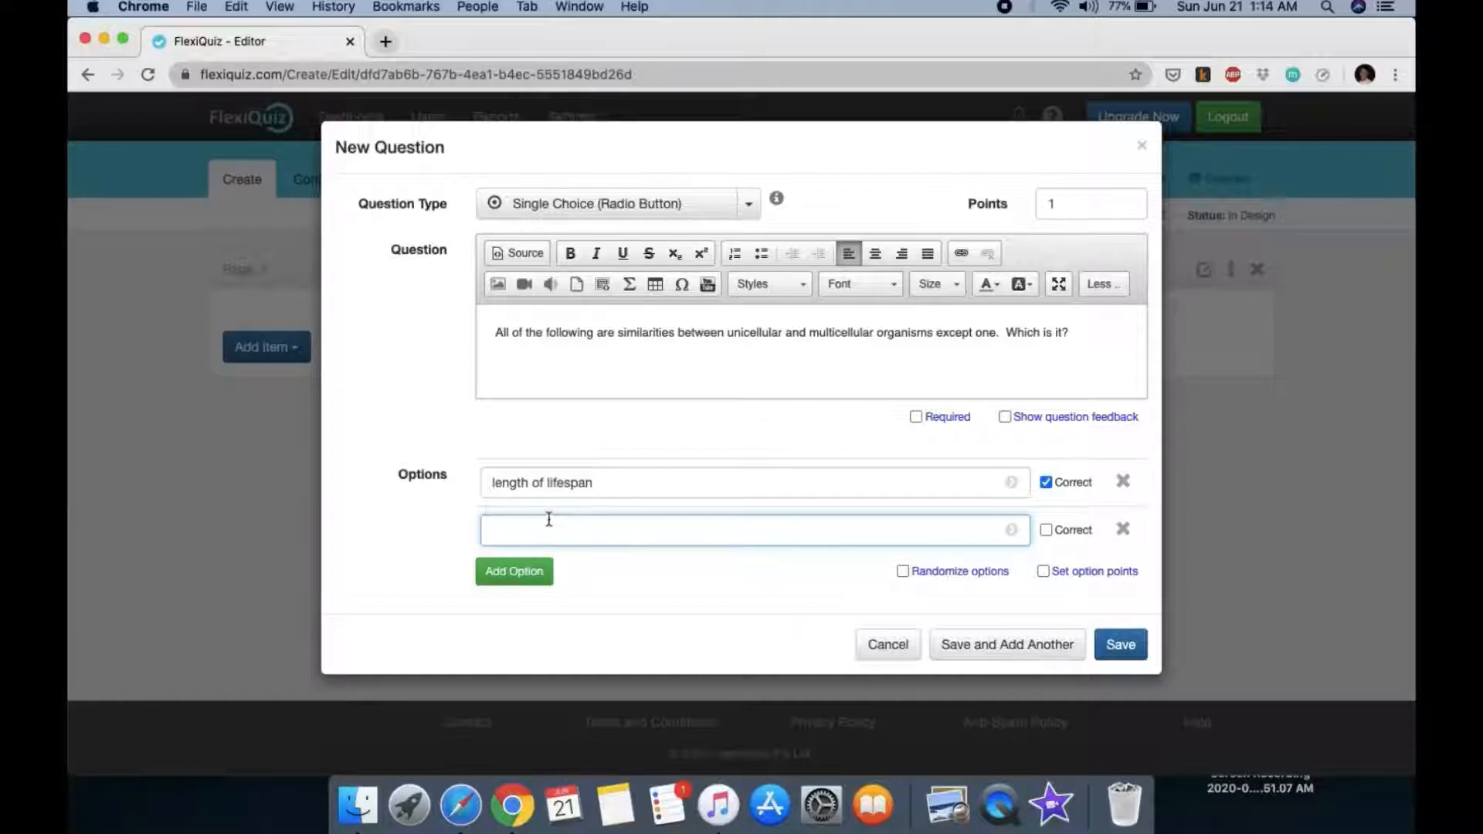
type("ecological relationships")
left_click(518, 579)
left_click(533, 571)
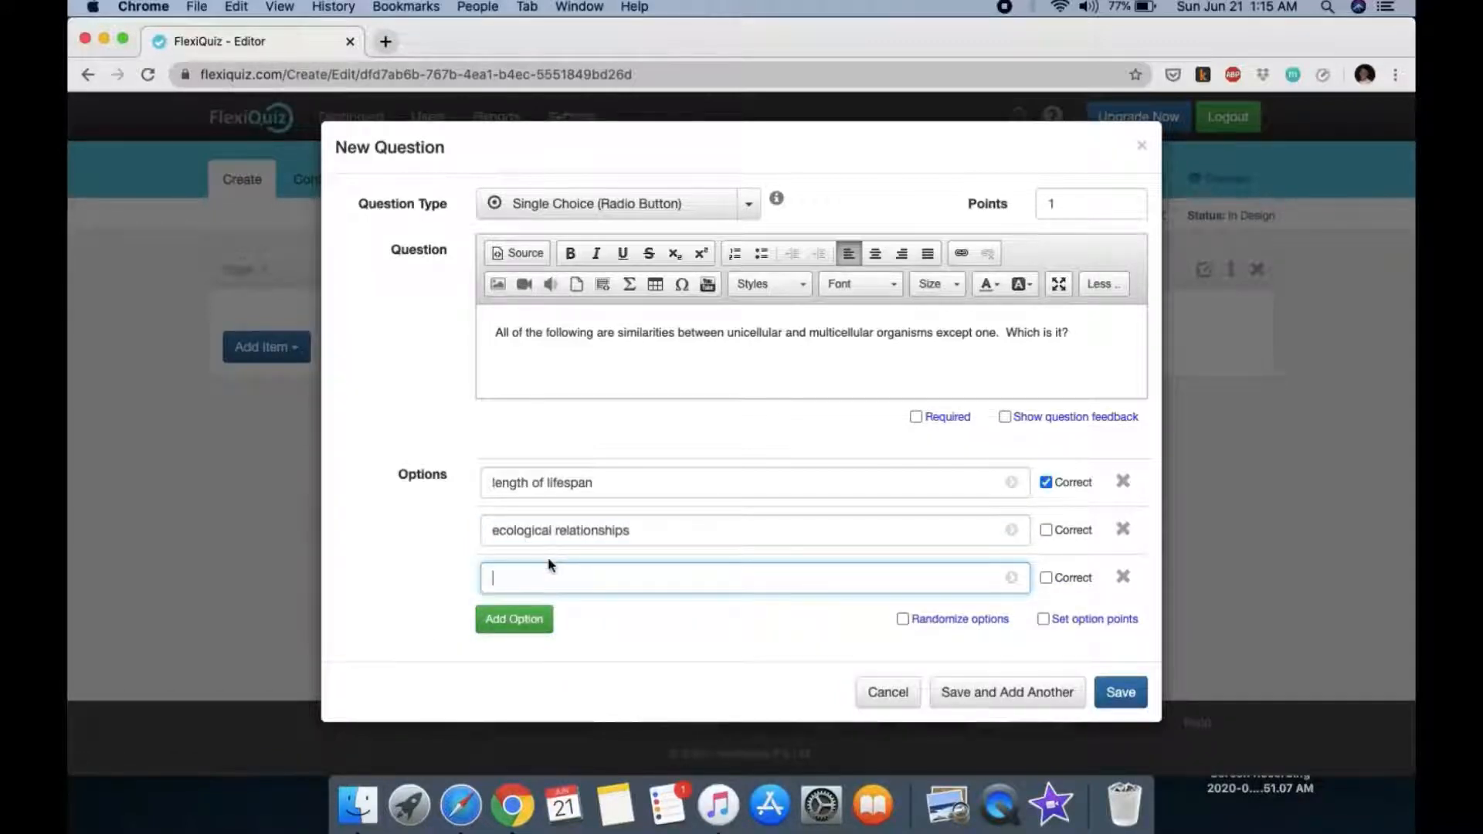
type("division of labor")
left_click(513, 618)
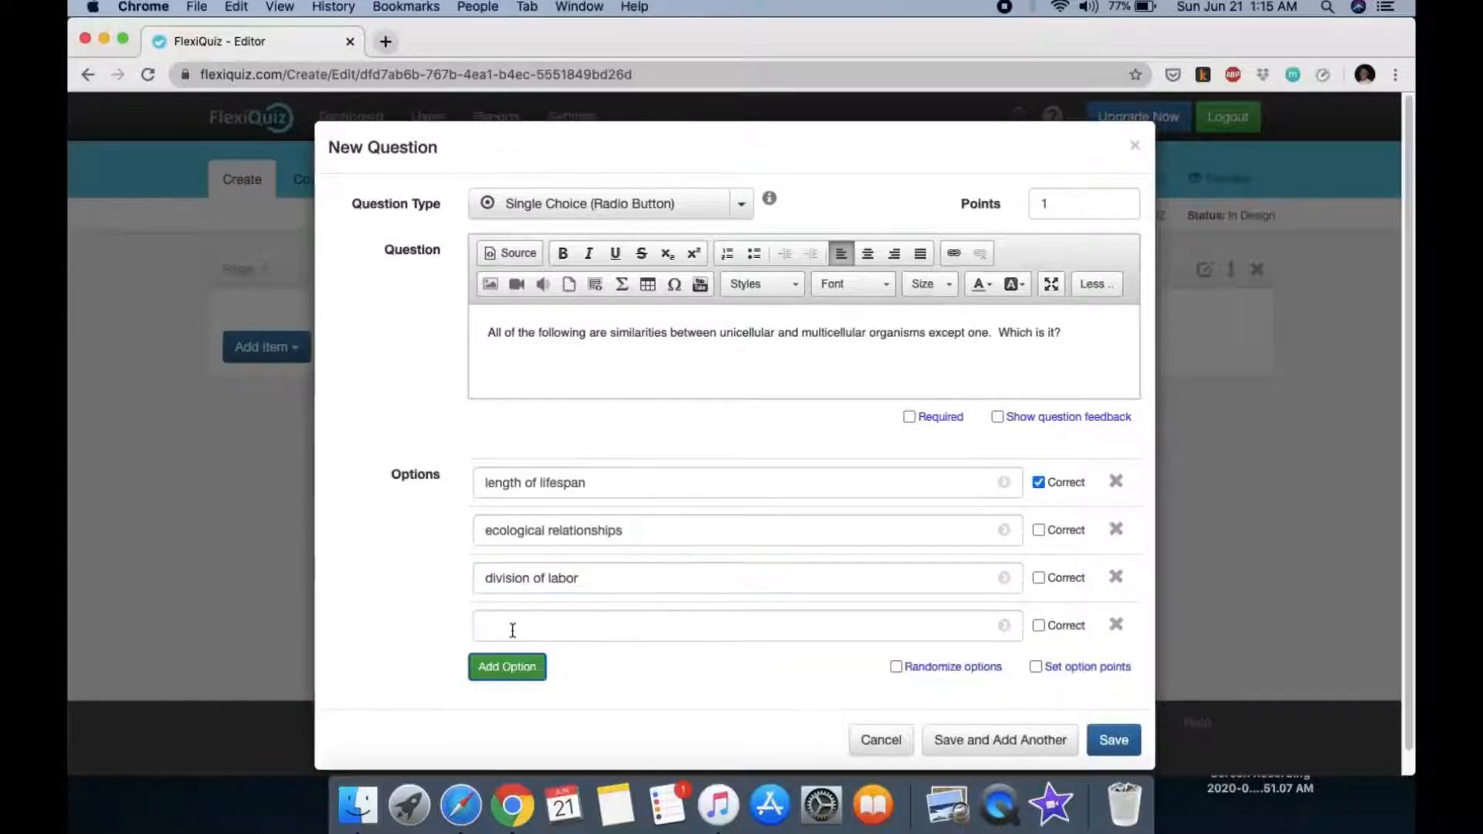
left_click(513, 631)
type("int")
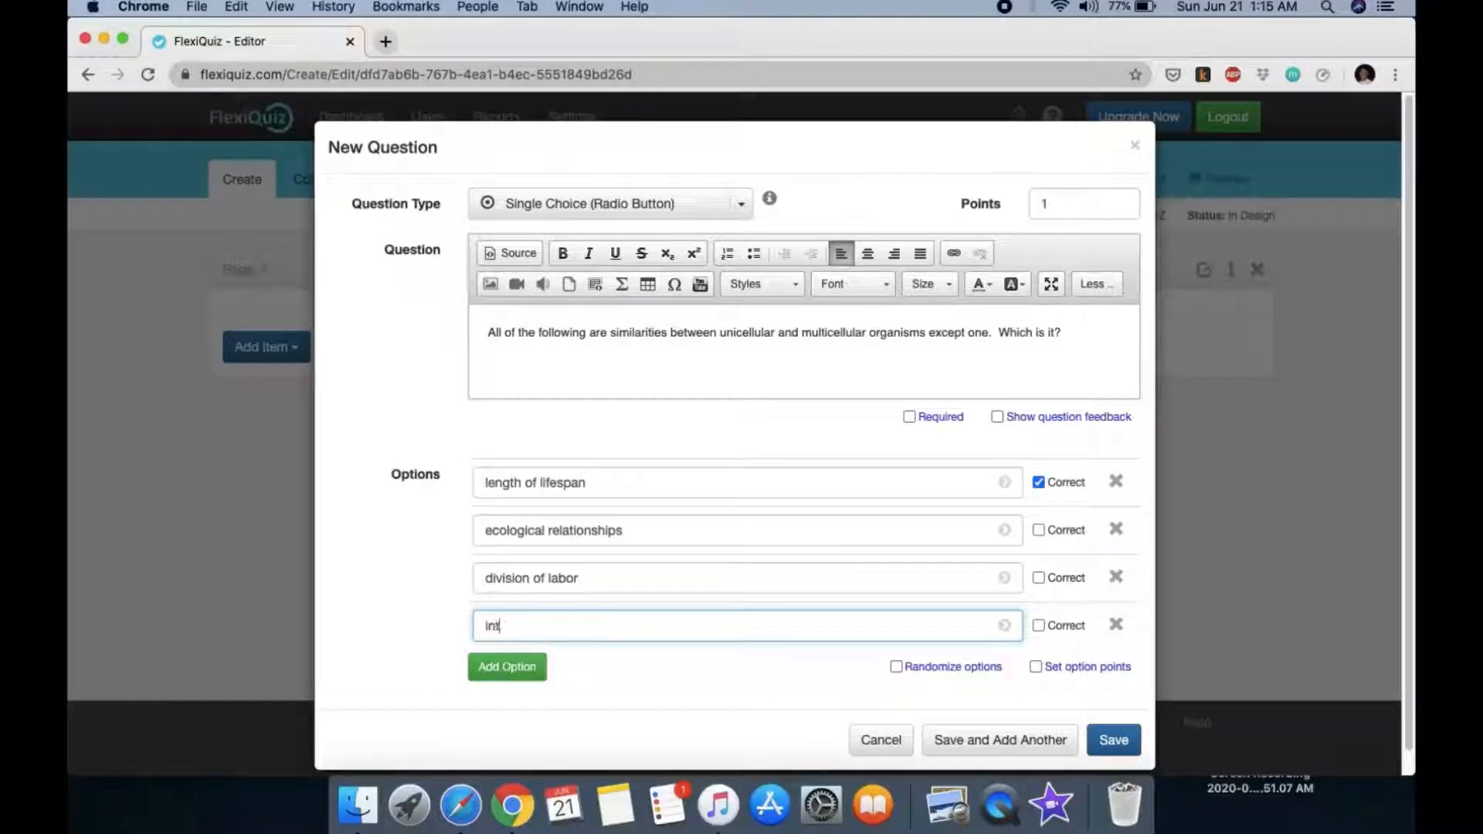
type("ernal complexity")
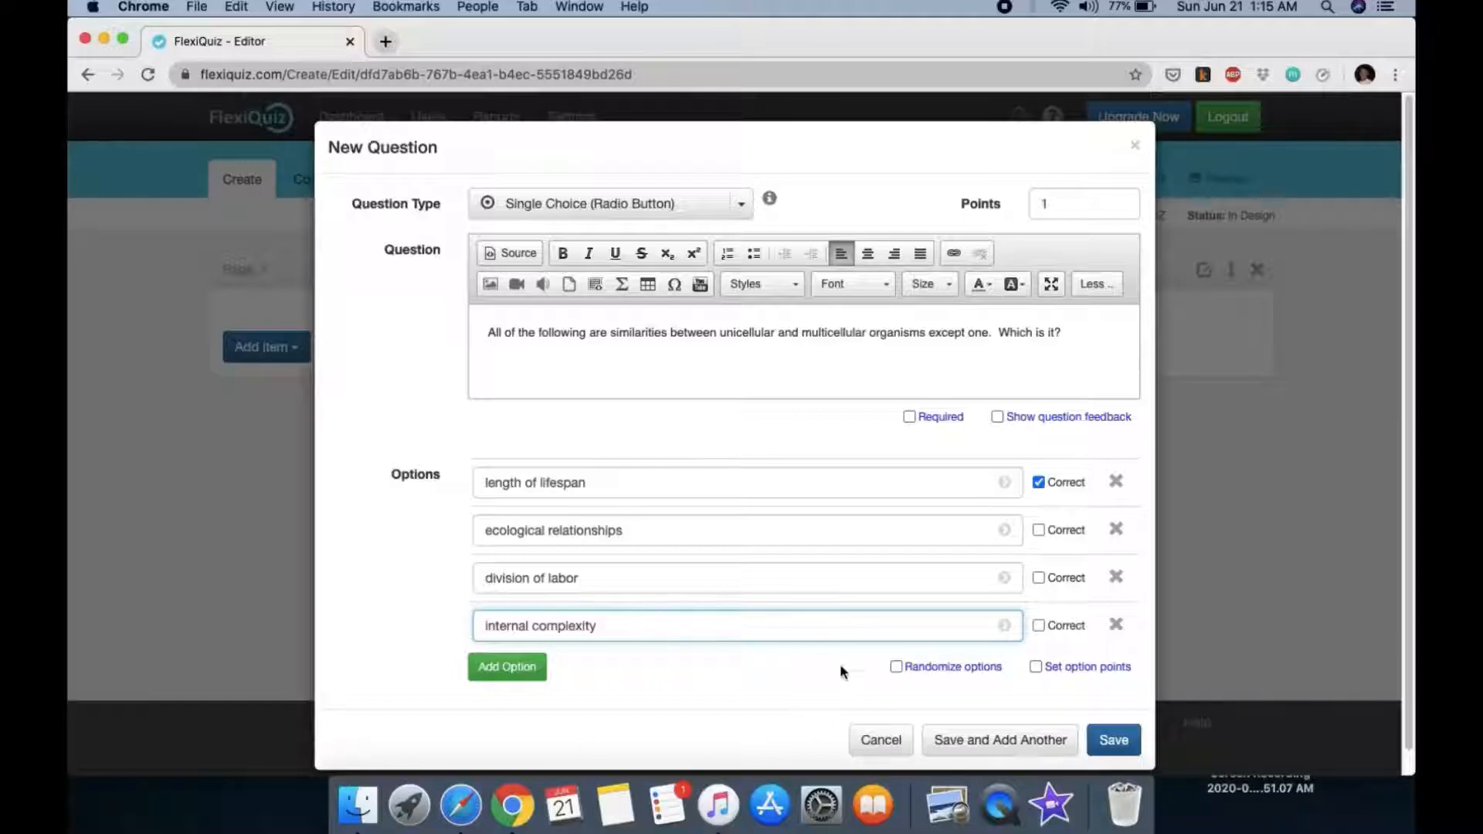
left_click(896, 667)
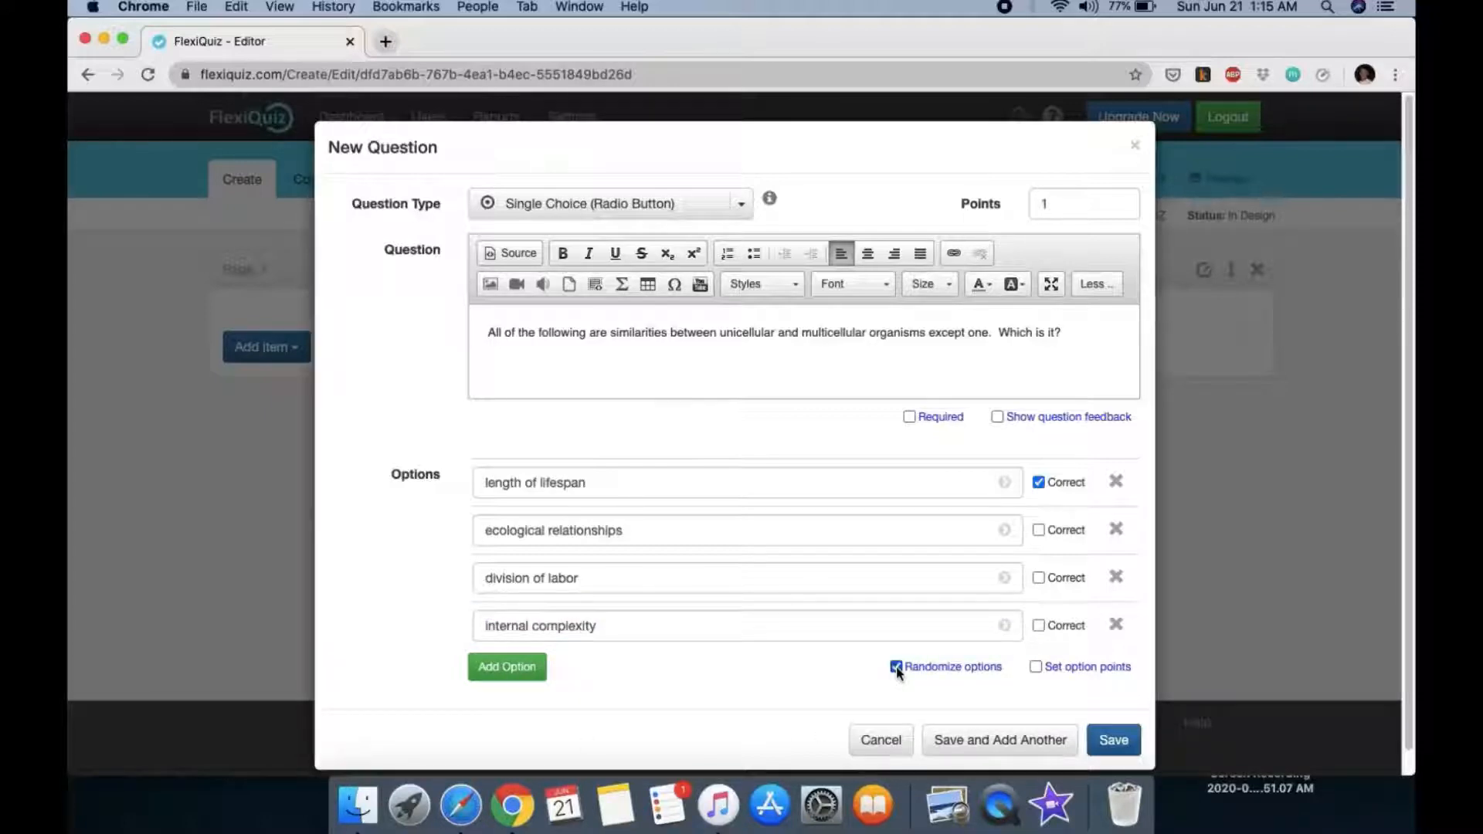
Step: Keep single-correct-answer scoring, check the question's points, then Save and Add Another
left_click(1036, 666)
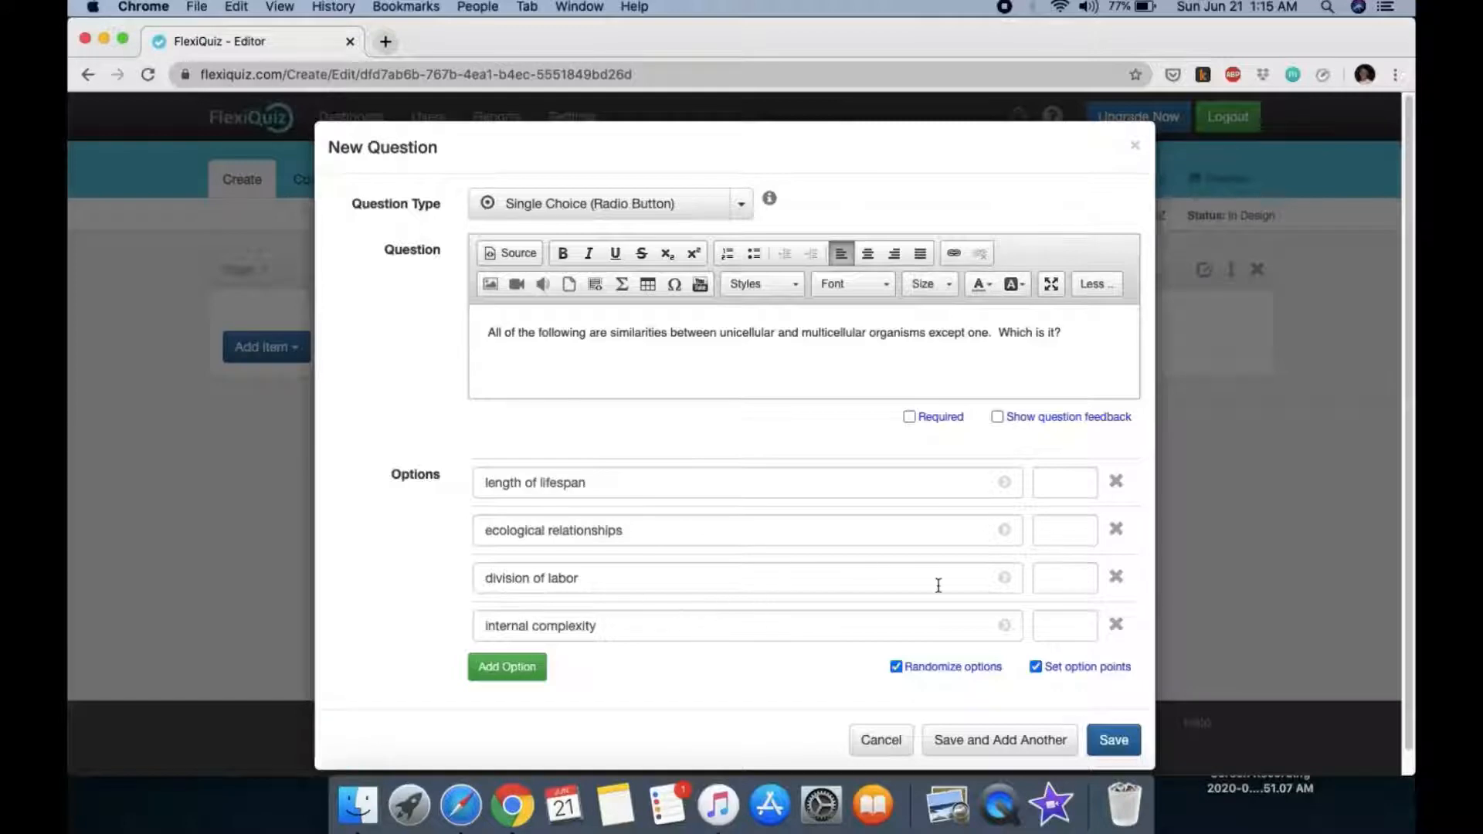
left_click(1037, 667)
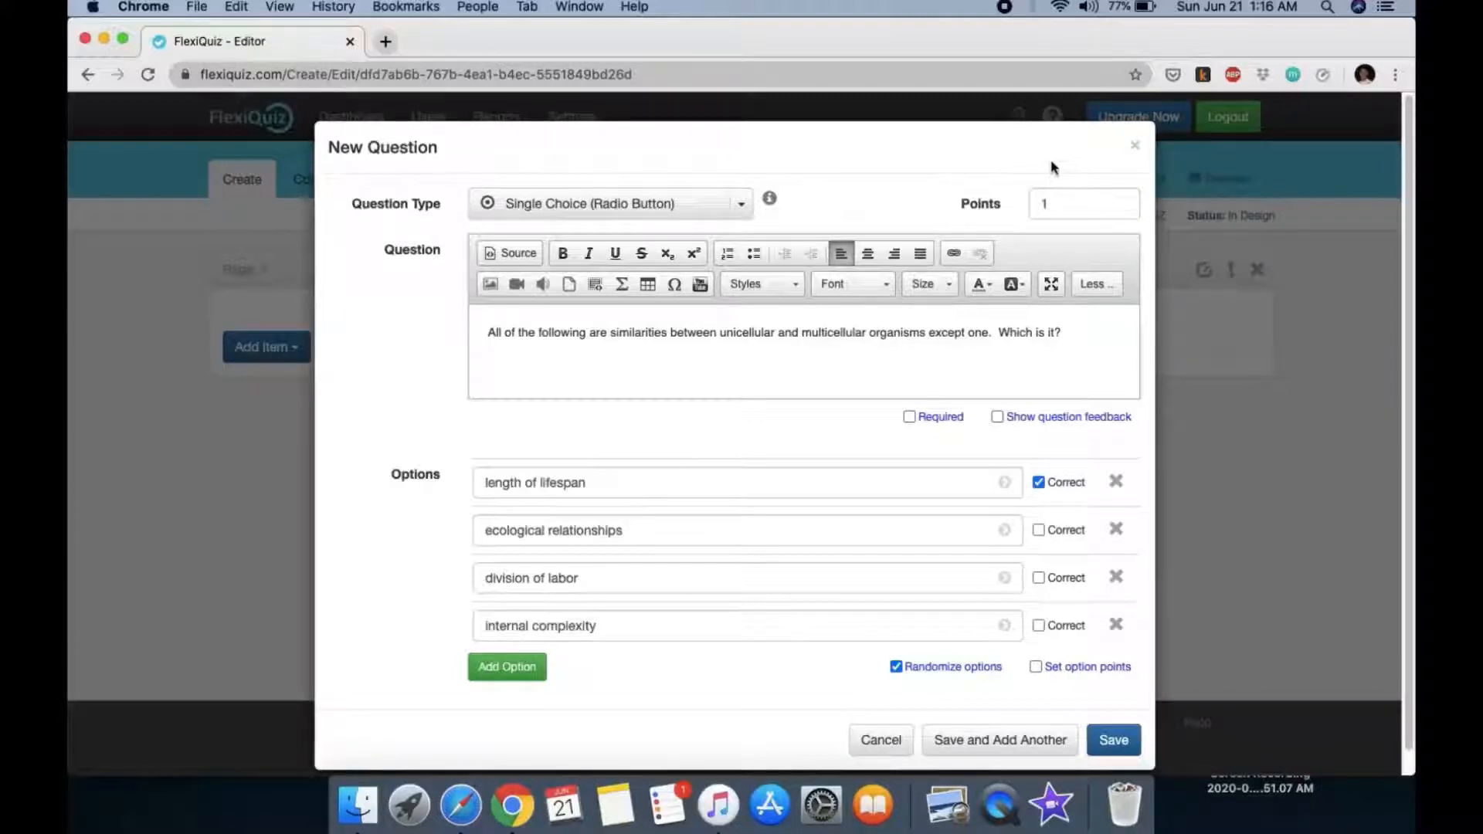
left_click(1122, 207)
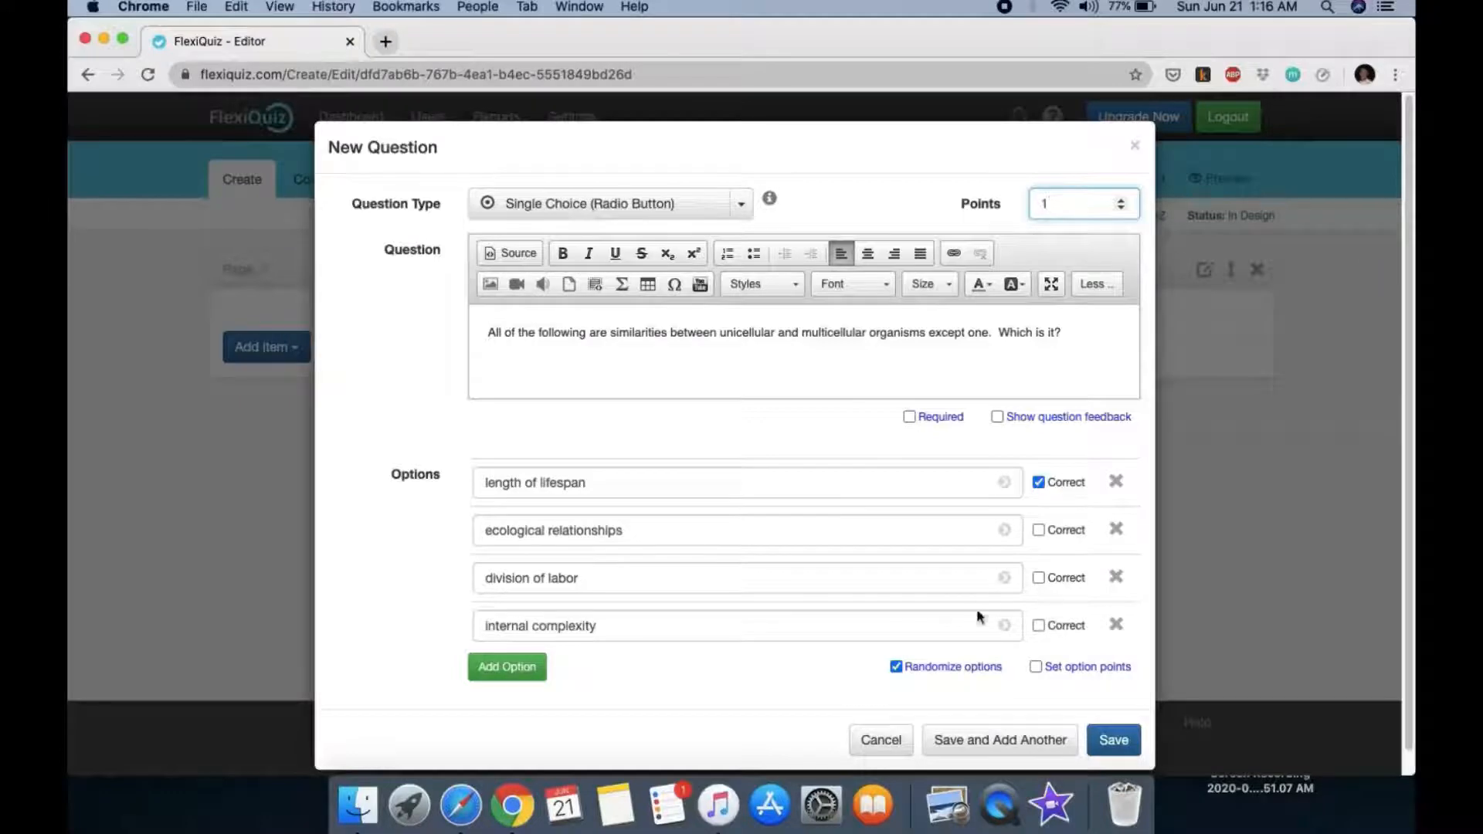
left_click(986, 742)
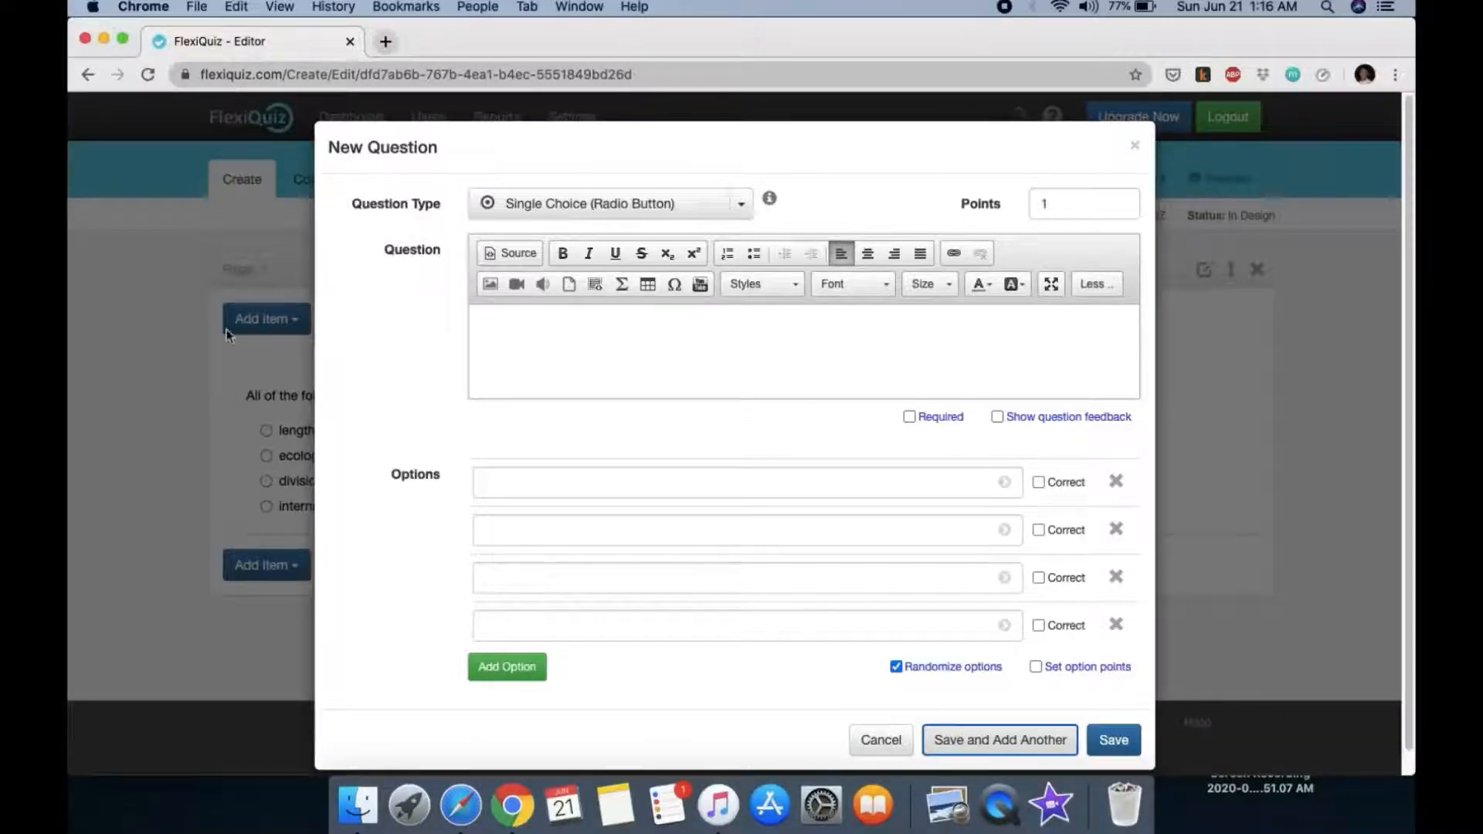
Step: Set the type to Single Choice (Dropdown) and type the interbreeding organisms, fertile offspring statement
left_click(618, 331)
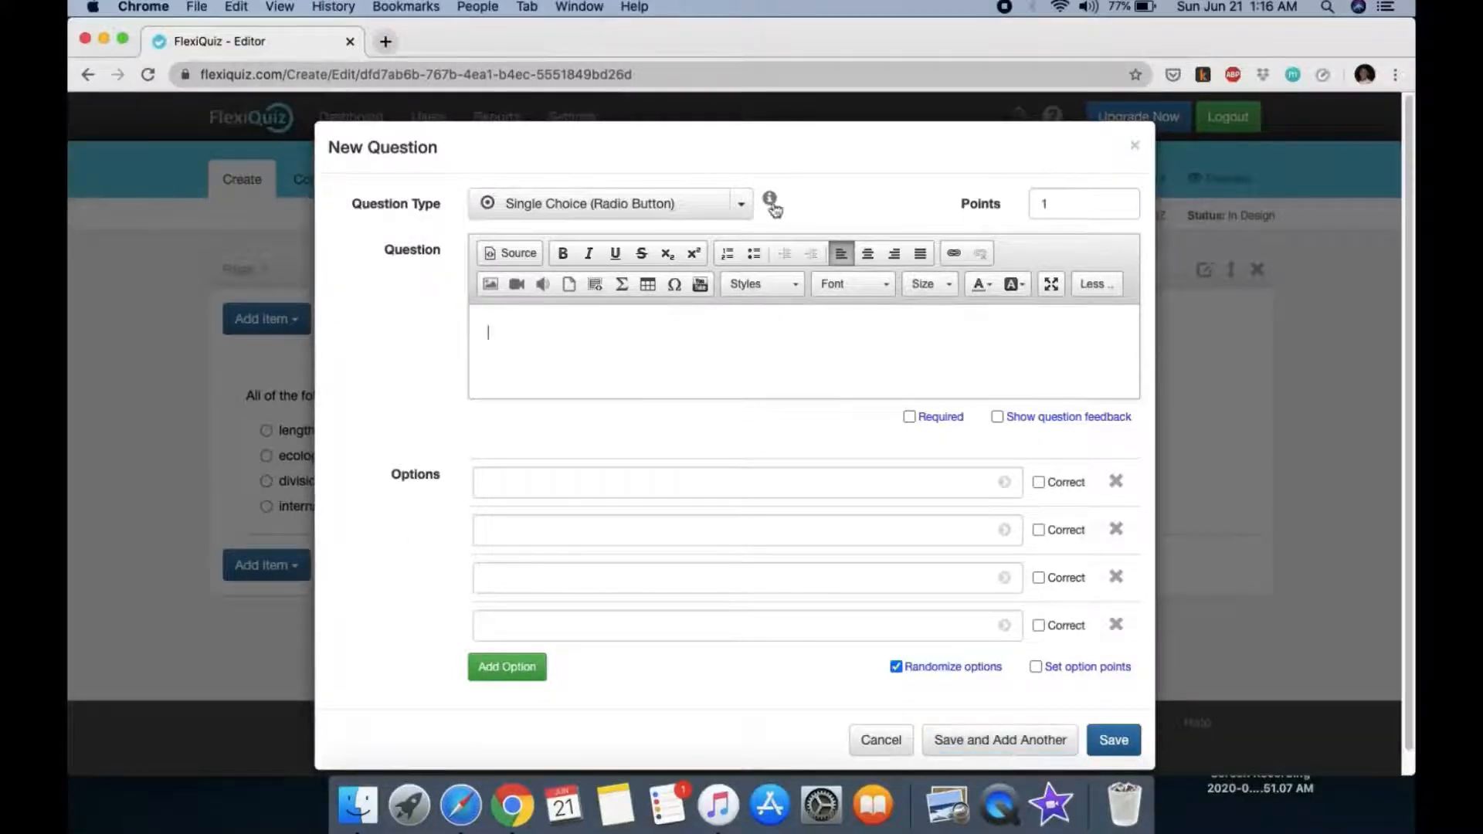
left_click(746, 210)
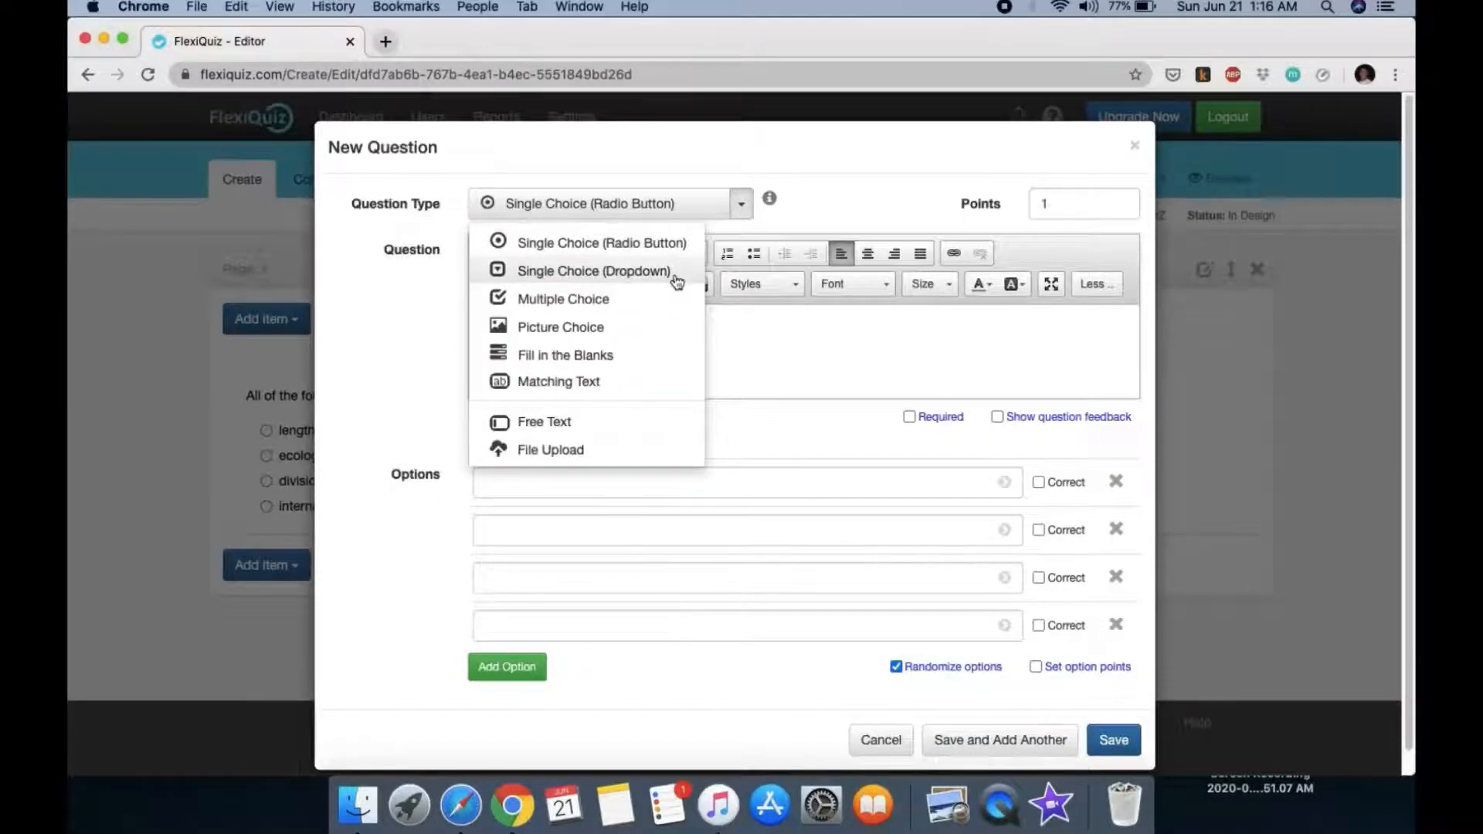
left_click(679, 272)
left_click(608, 338)
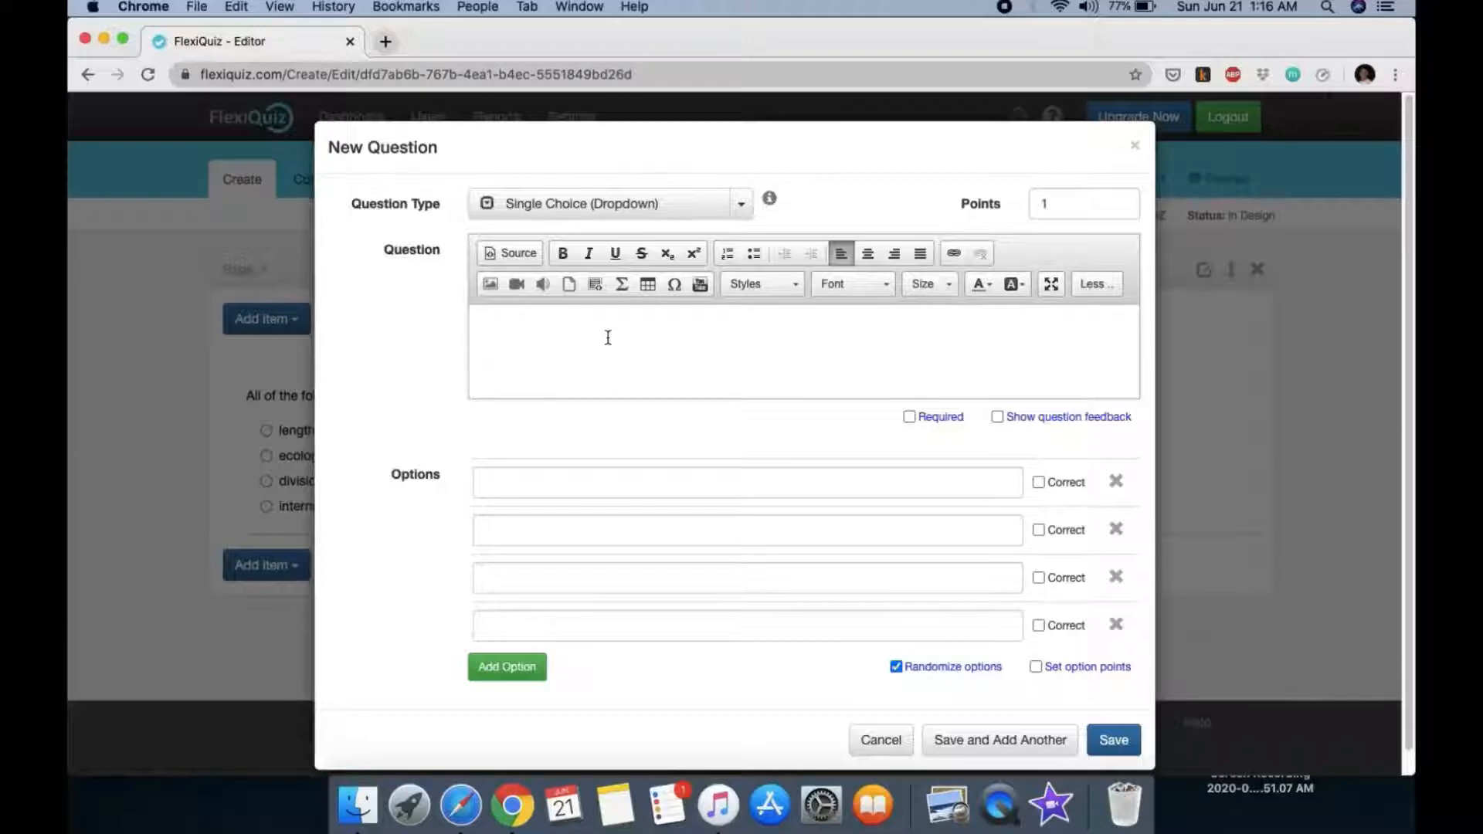
type("A group of oraganisms thatcan reprodu")
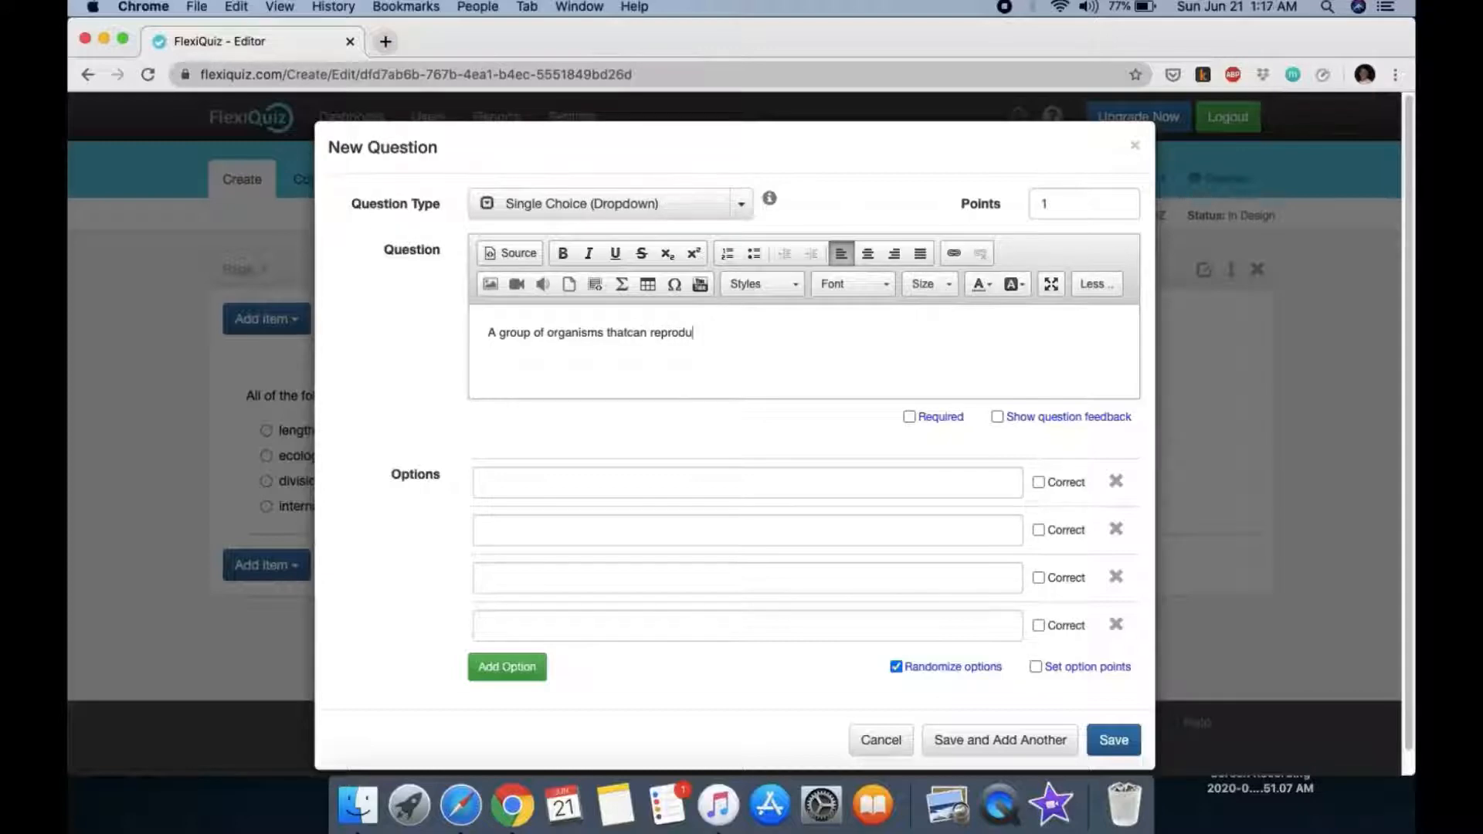
type("ce with each other")
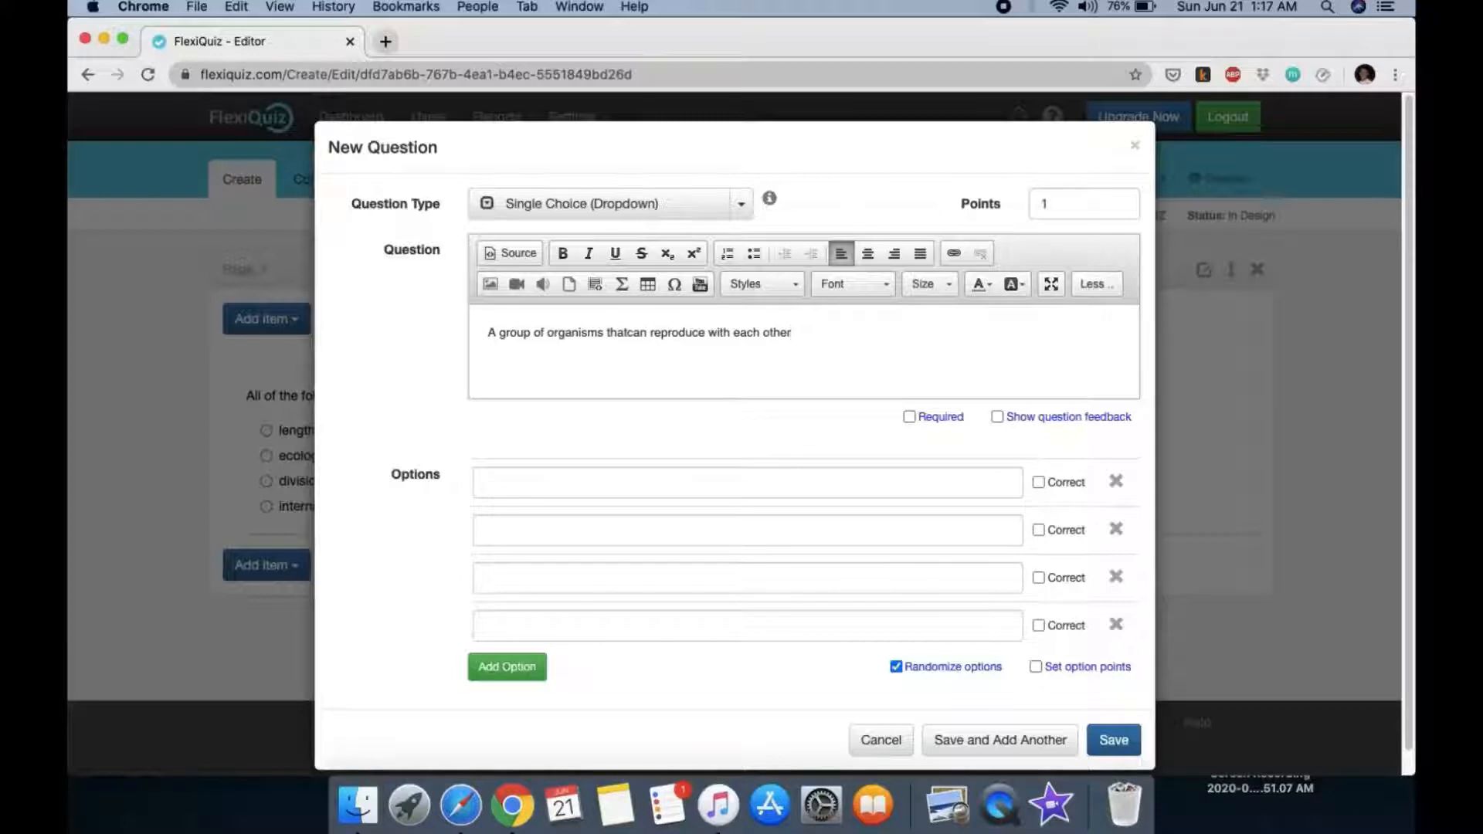
type(" and produv")
type("e ")
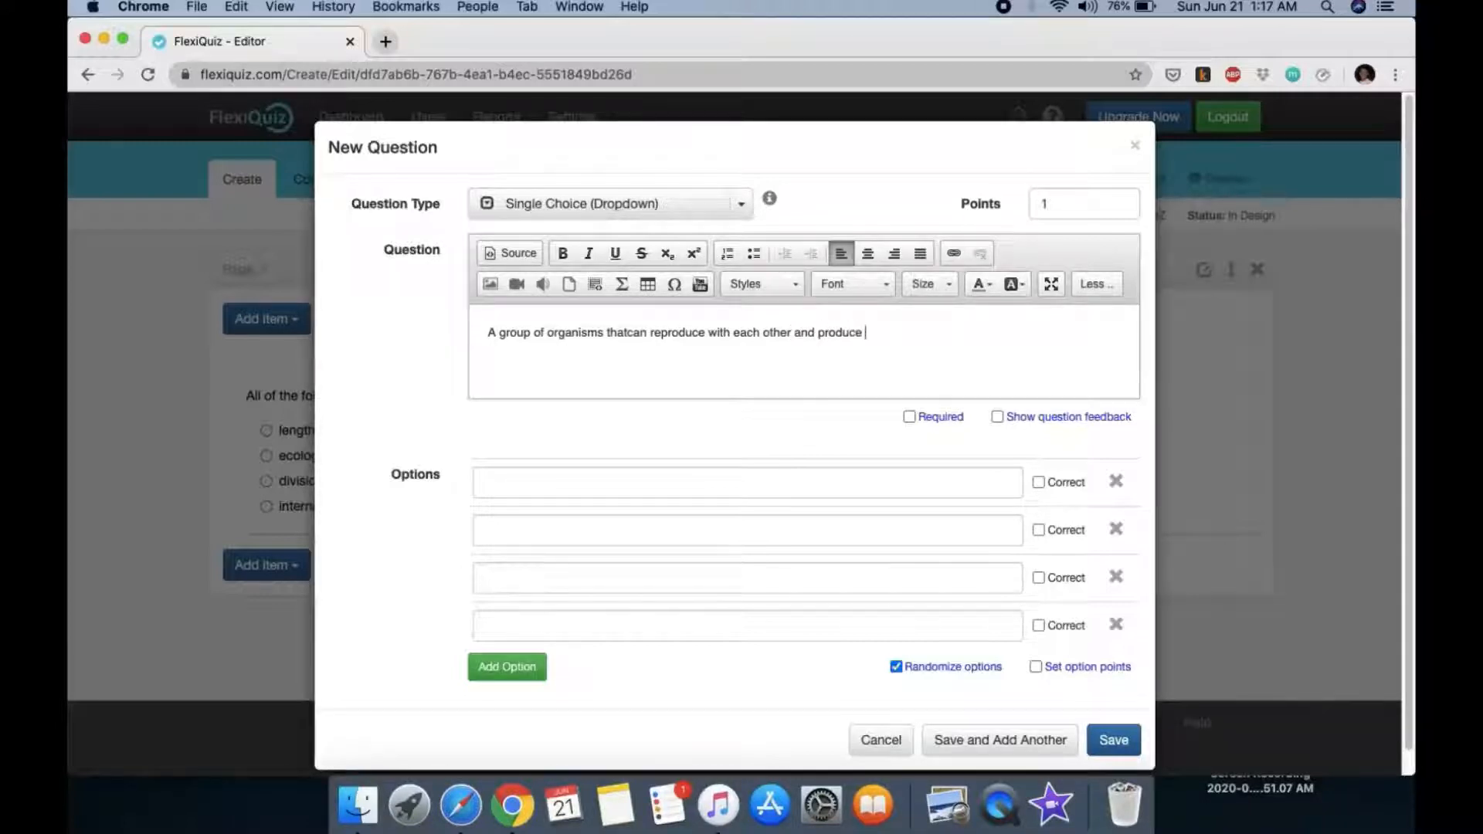
type("fertile offspring is called a communi")
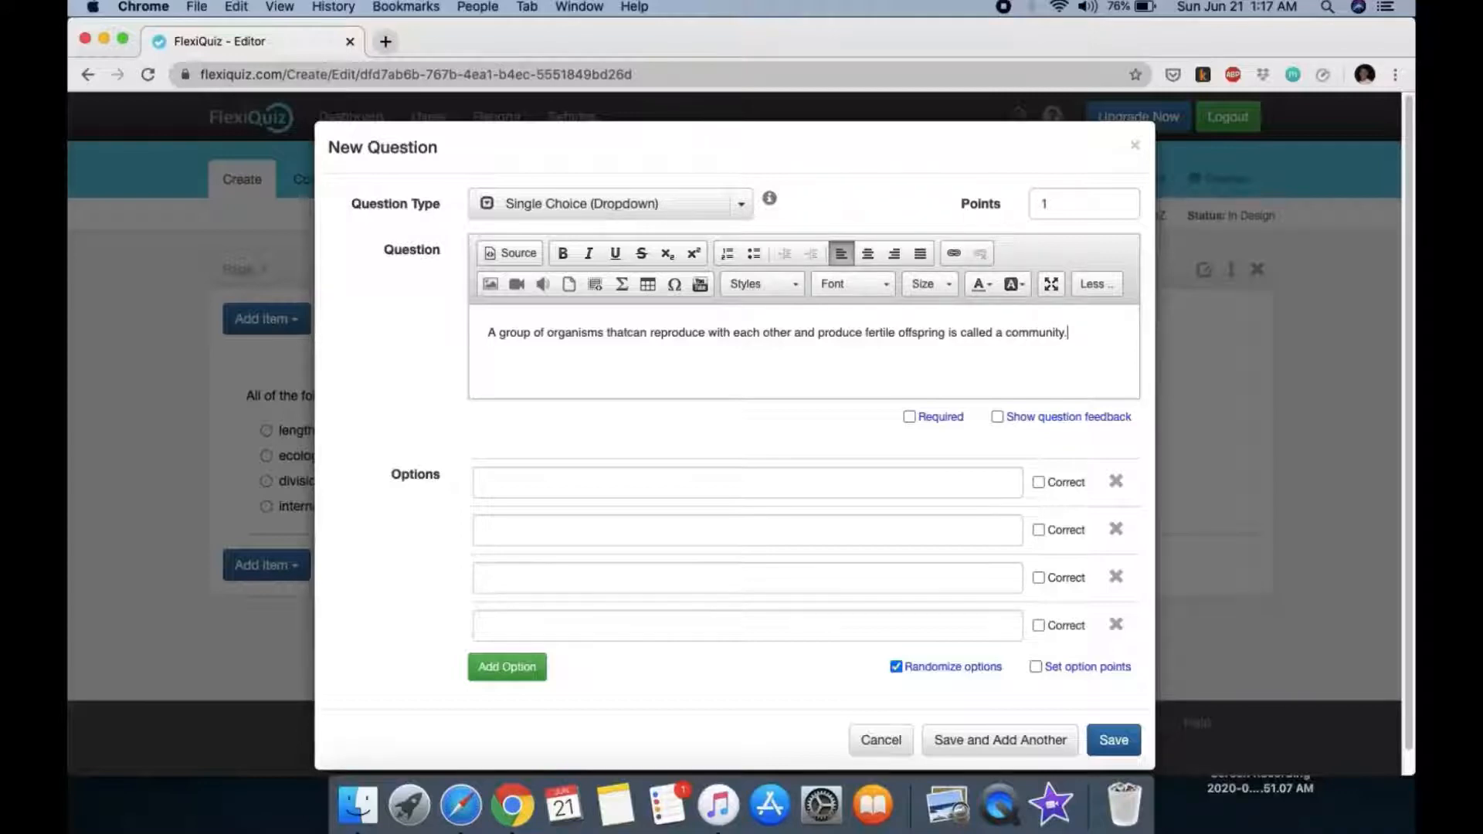
type("ty.")
Step: Give answers False (correct) and True, delete the two empty rows, and save the question
left_click(715, 484)
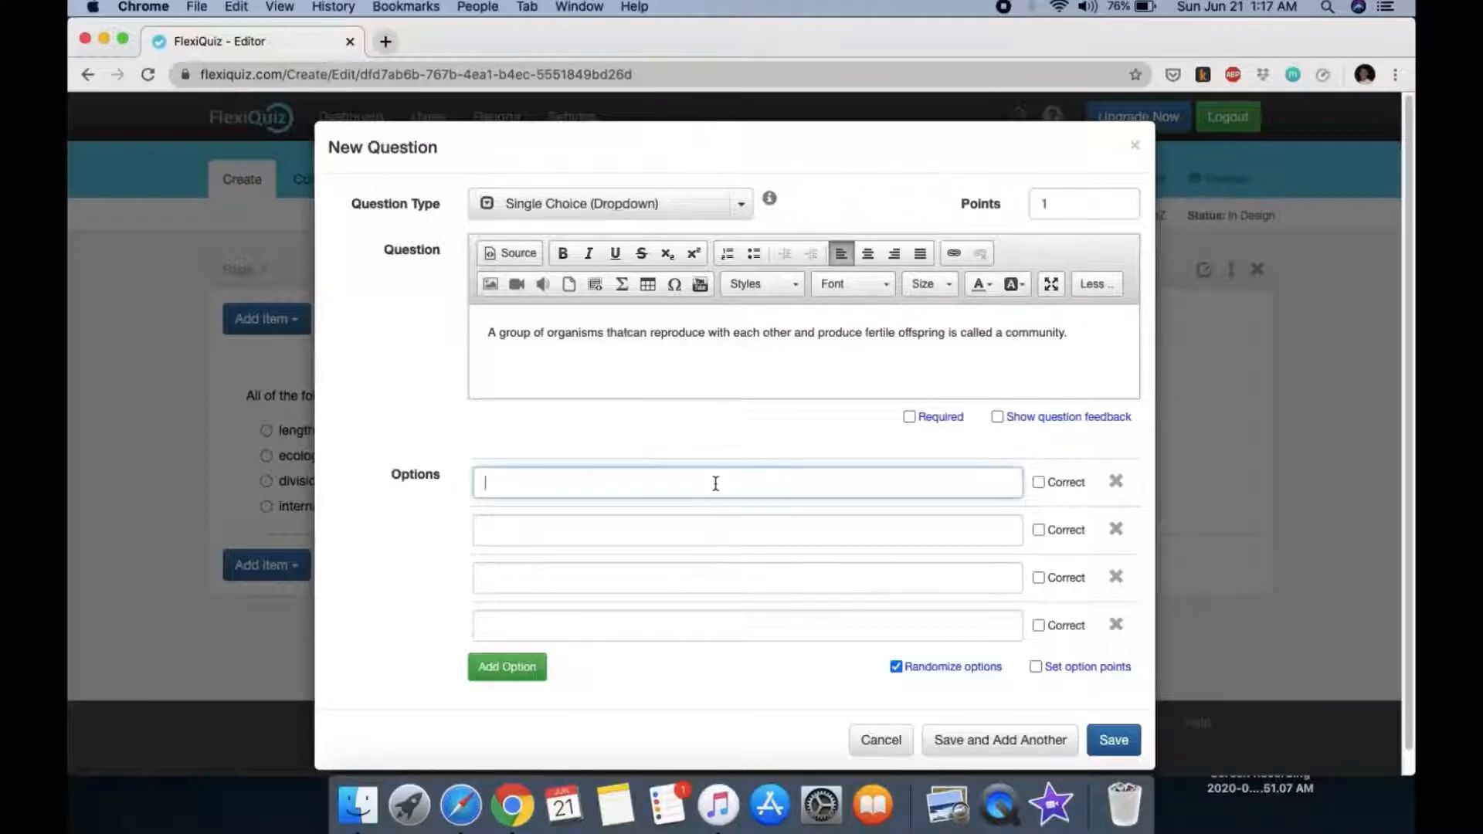
type("False")
left_click(1039, 484)
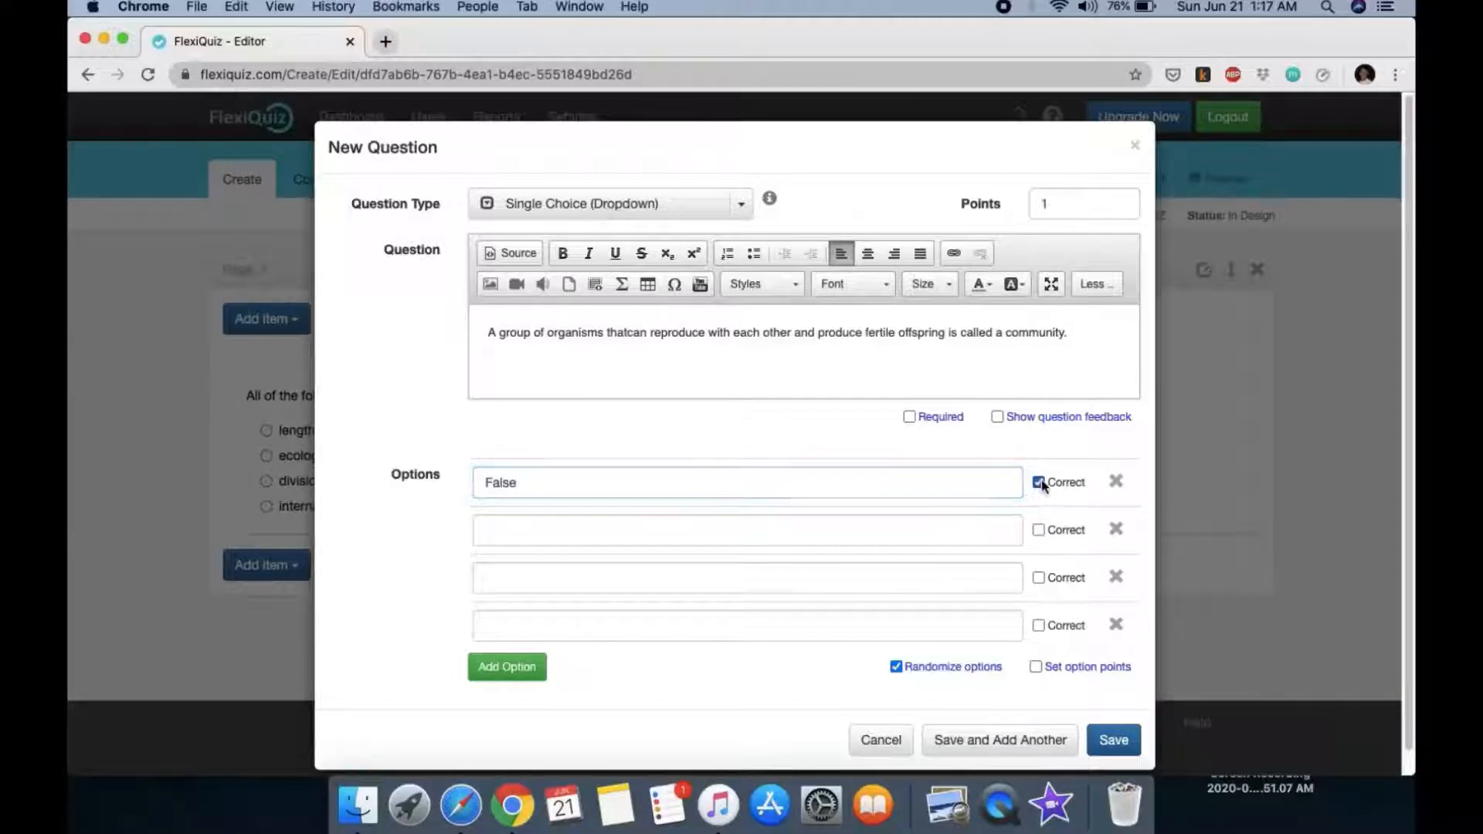
left_click(538, 528)
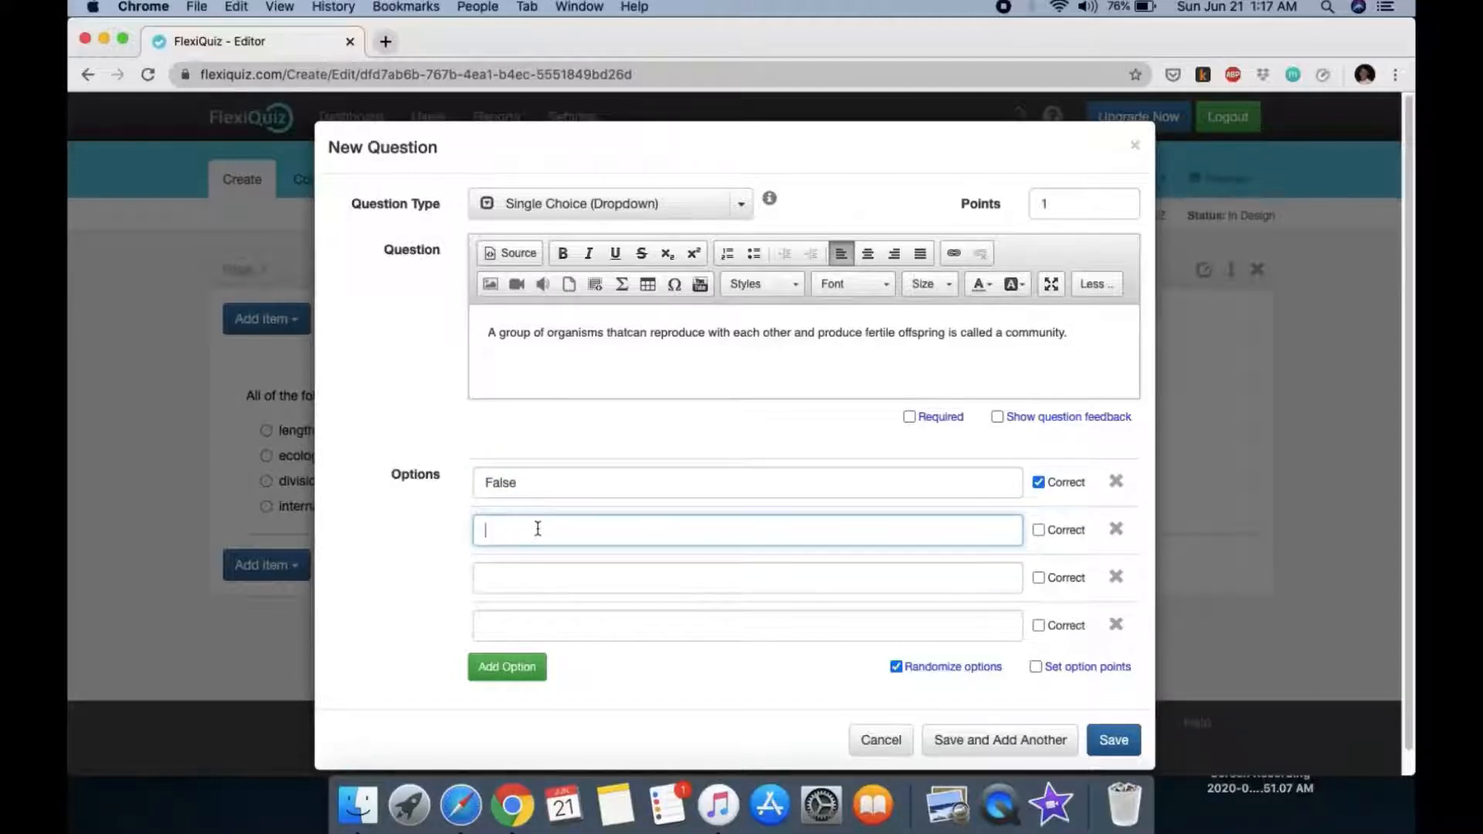
type("True")
left_click(1118, 579)
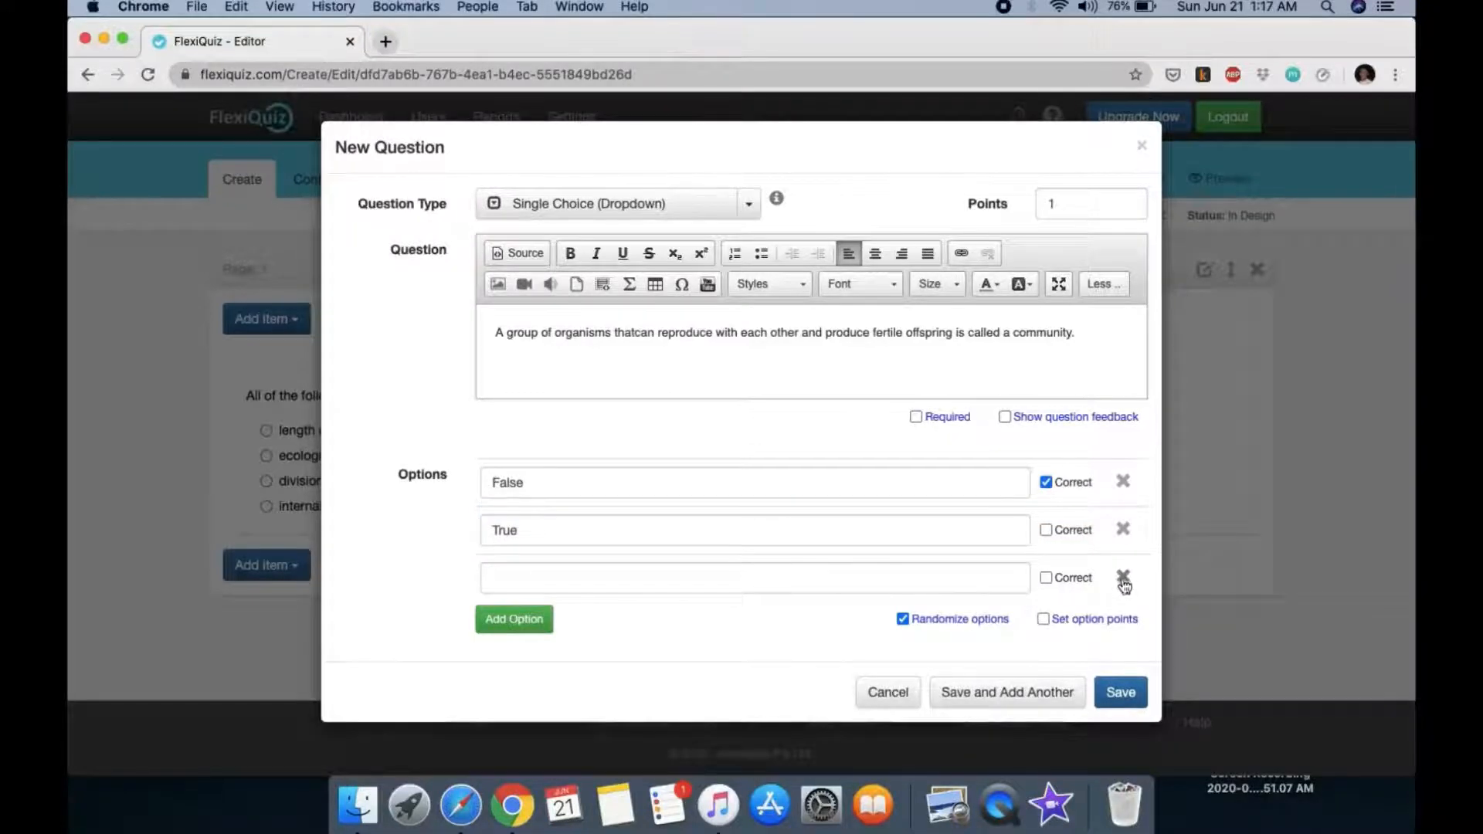
left_click(1118, 580)
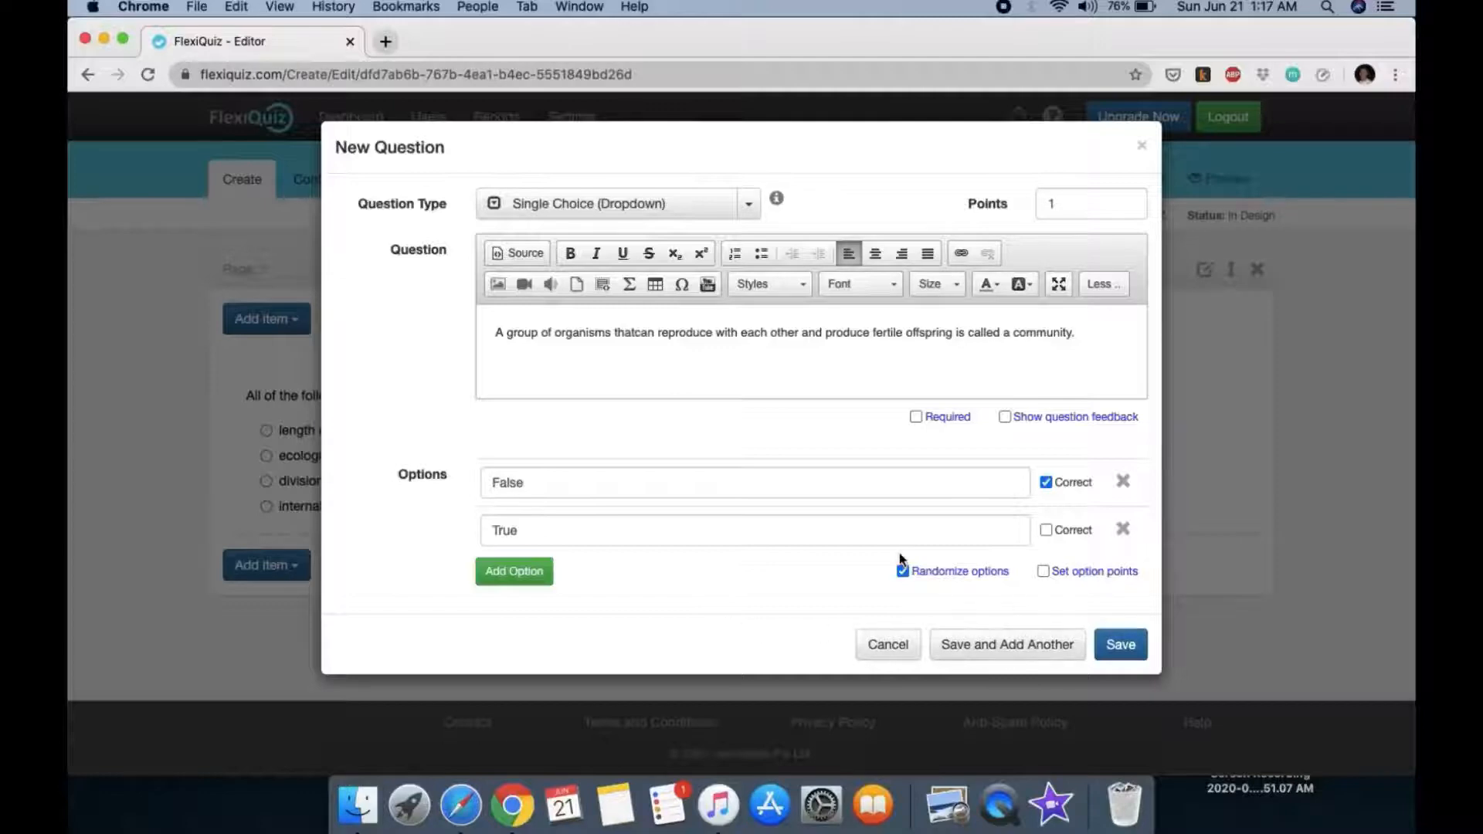
left_click(999, 645)
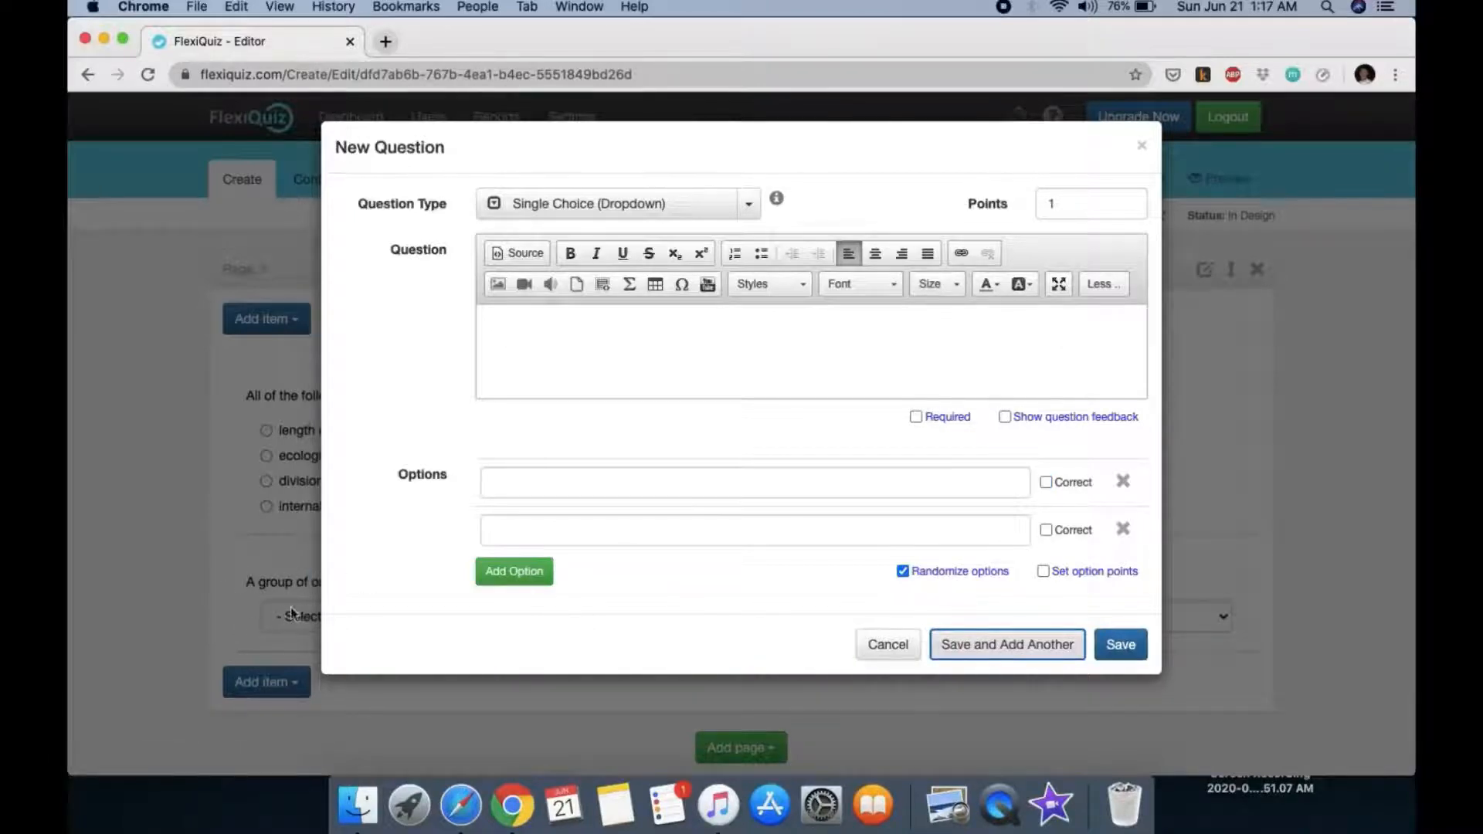
Step: Switch to Fill in the Blanks and type 'During [a] of the cell cycle, the chromosomes are invisible.'
left_click(660, 347)
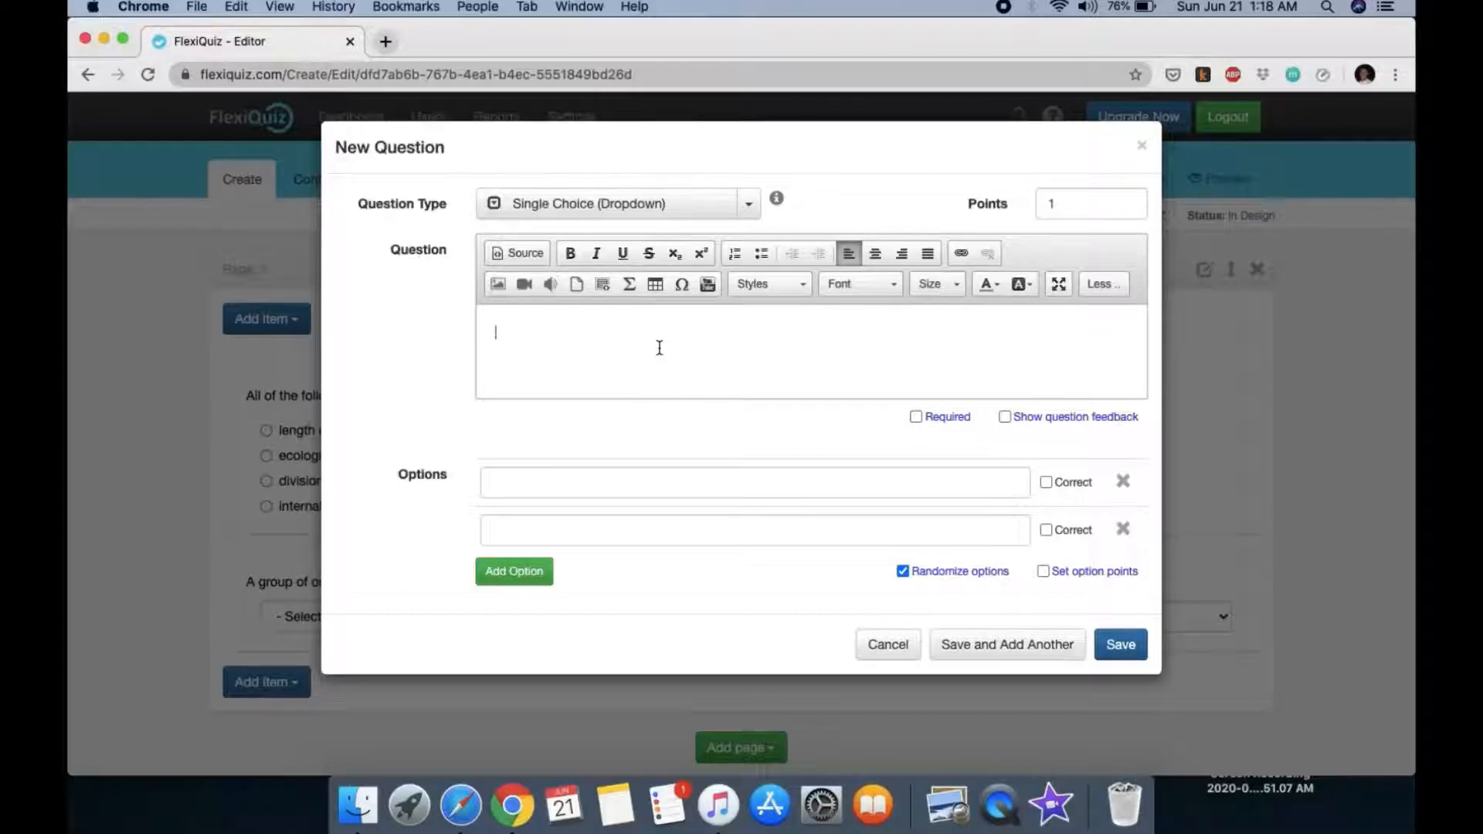
left_click(744, 203)
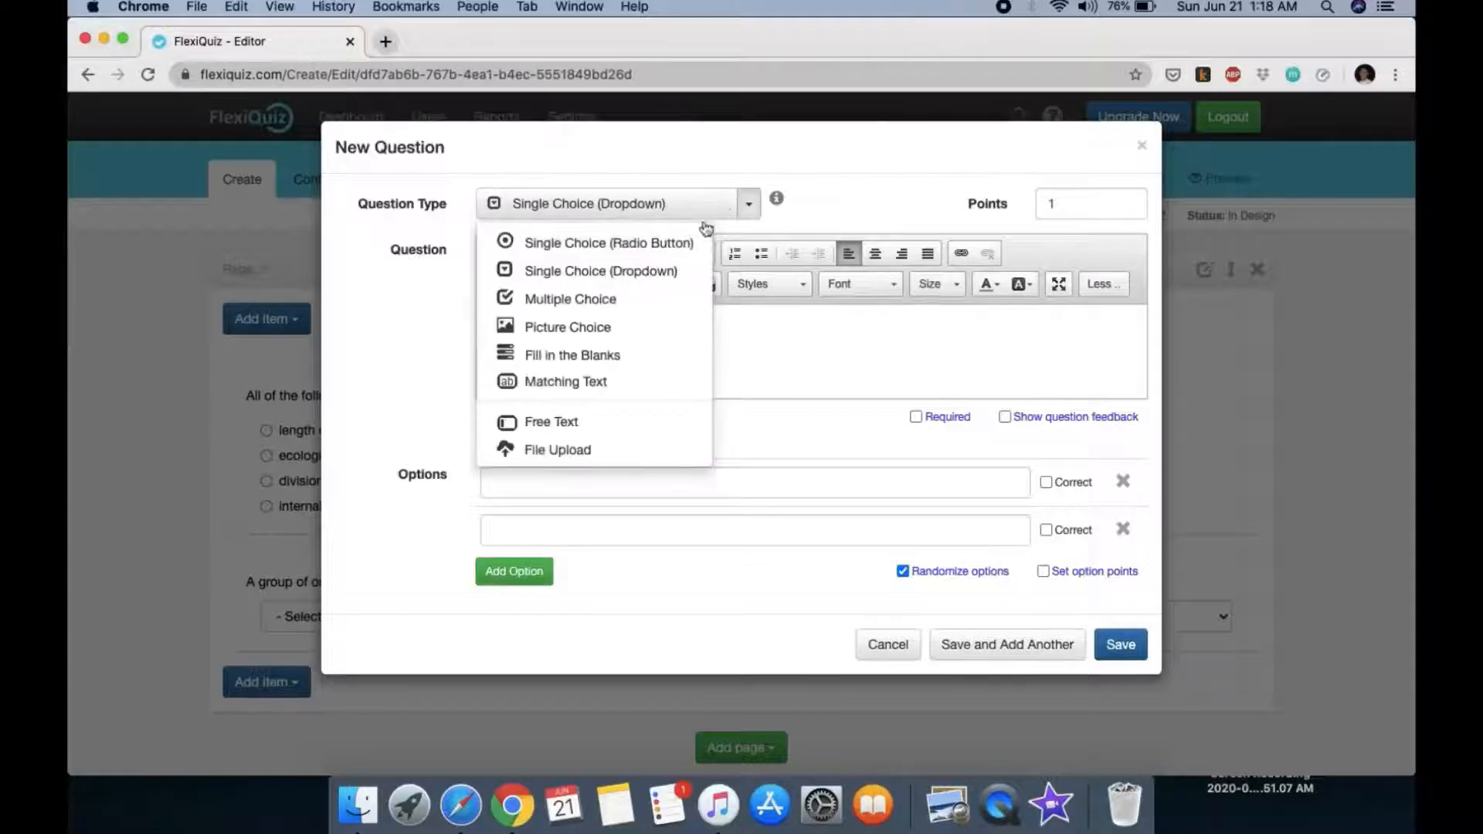
left_click(590, 358)
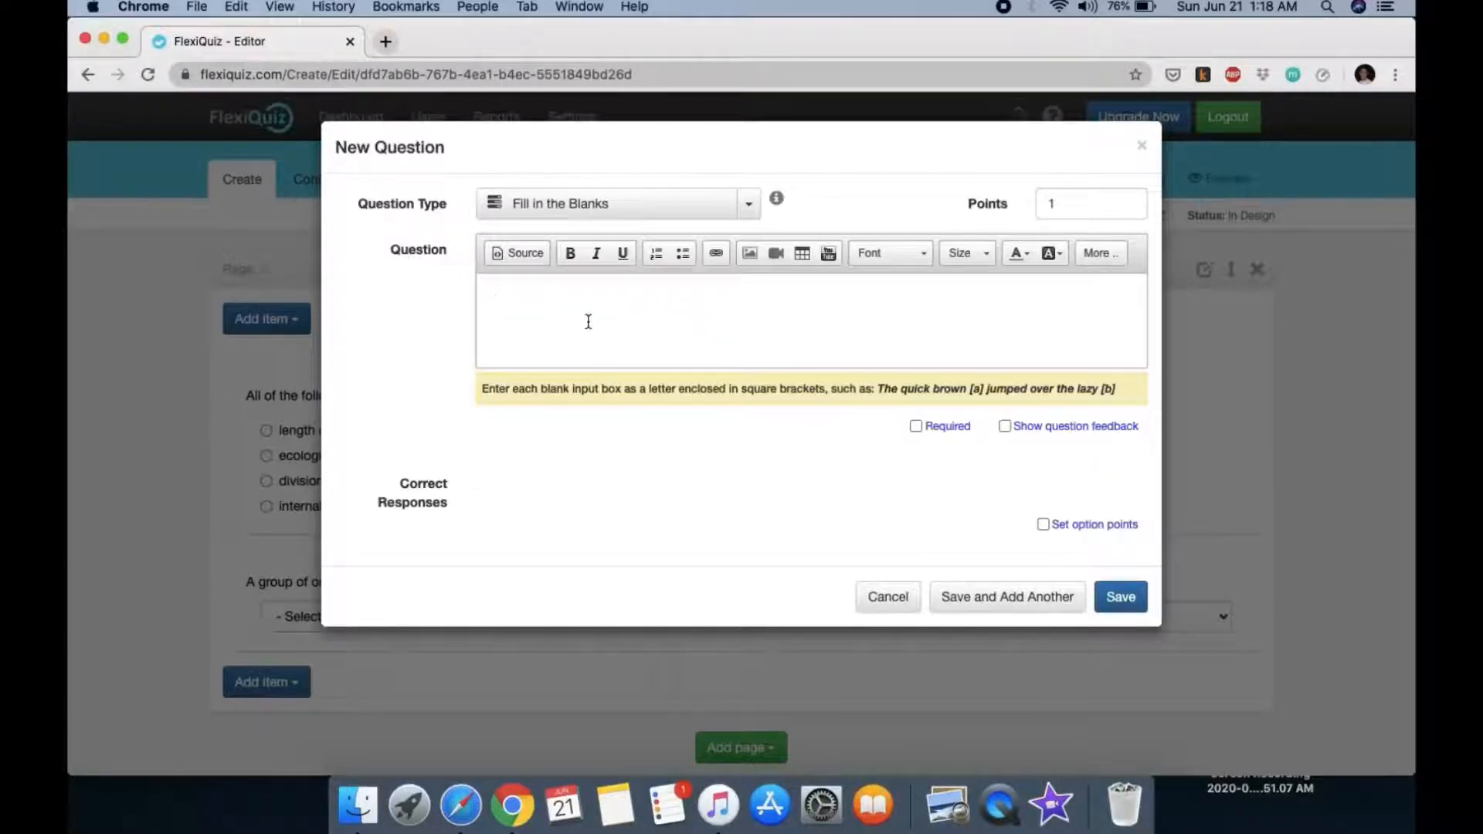
type("During [a]")
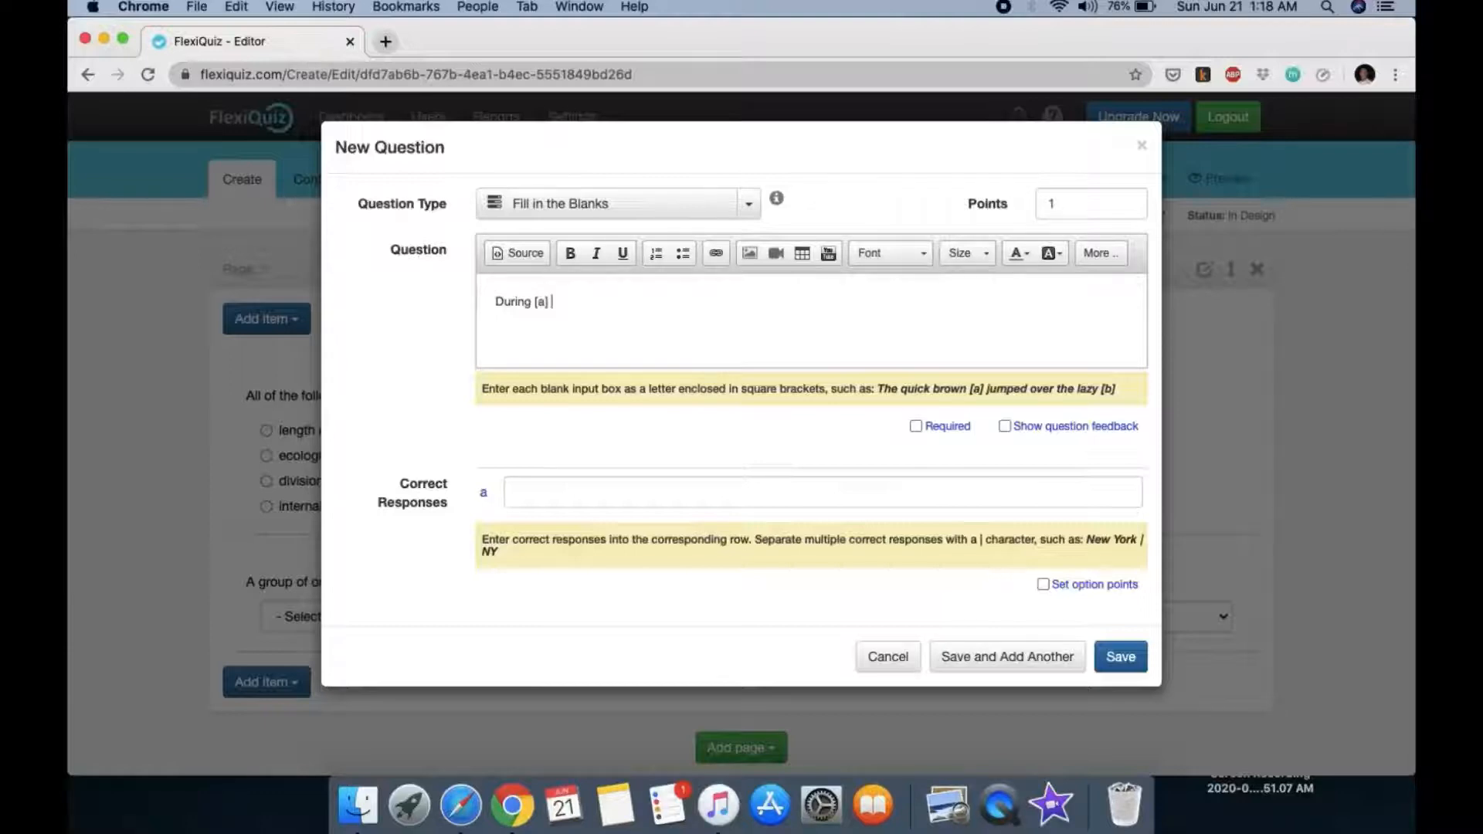
type("of the cell cycle, the chromosomes ")
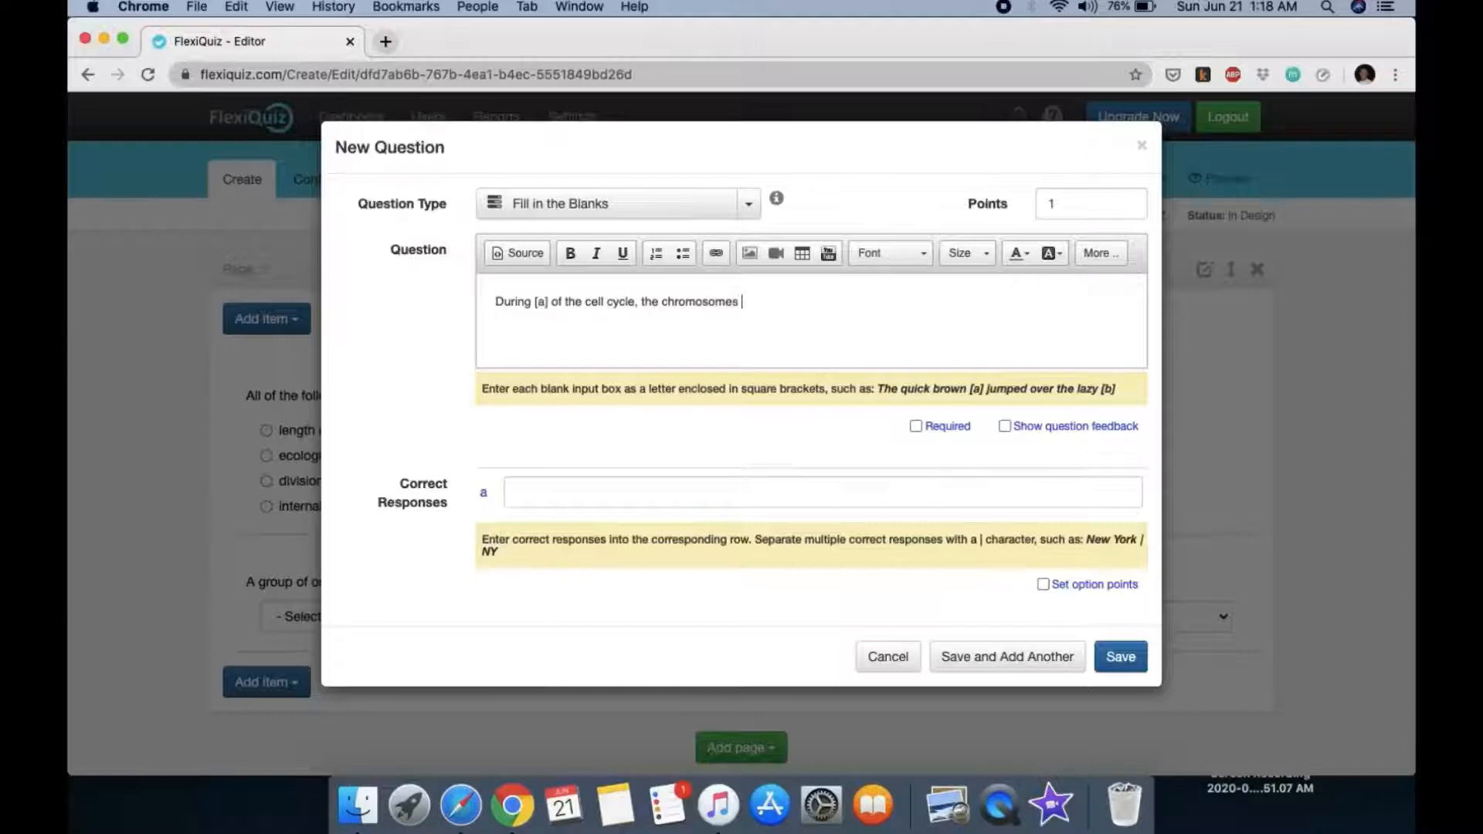
type("are invisible.")
Step: Accept 'interphase | Interphase | resting stage | Resting stage' for blank a, then save the question
left_click(538, 484)
type("i")
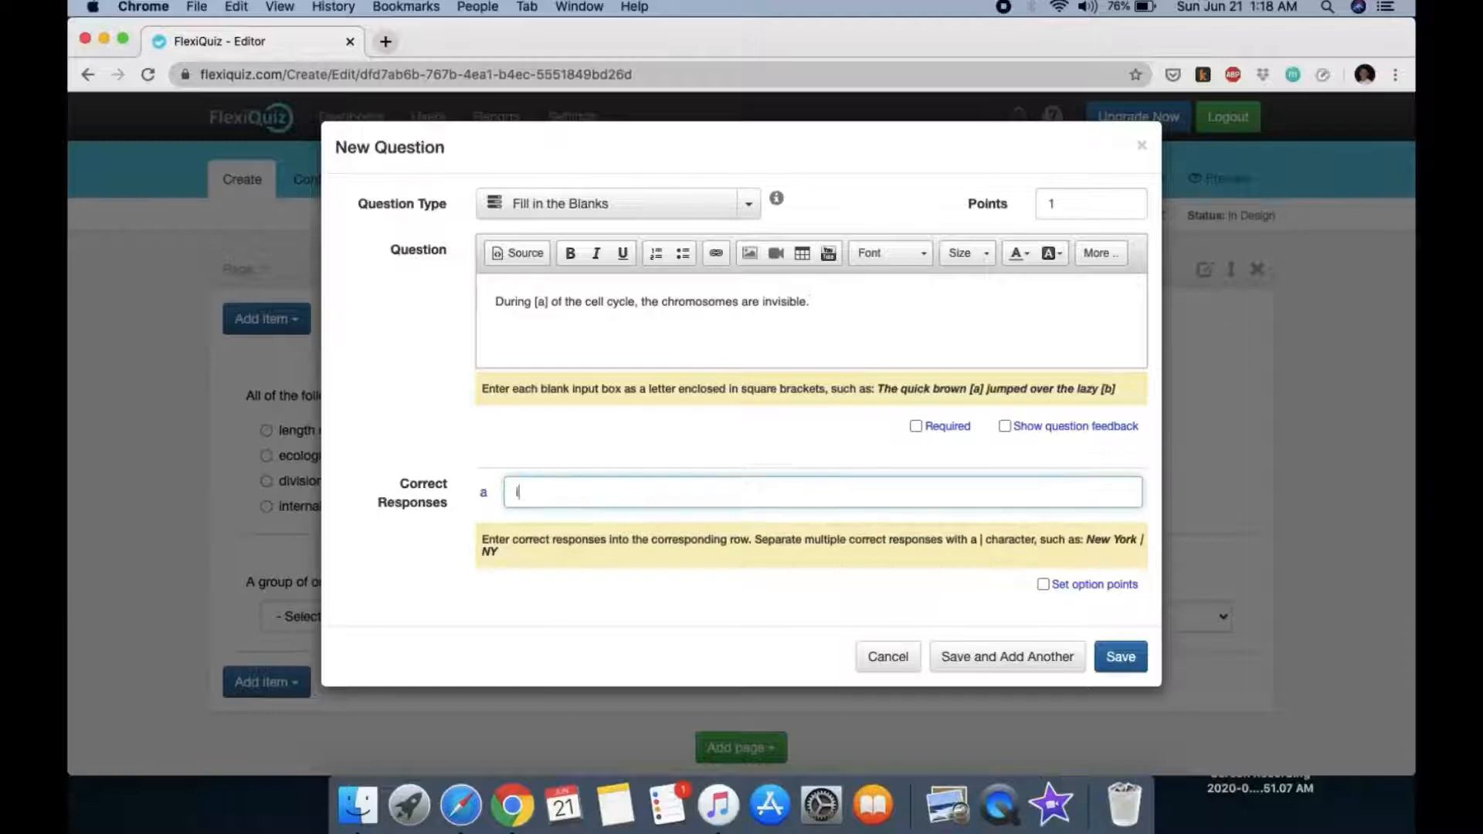
type("nterphase")
type("| Interhase")
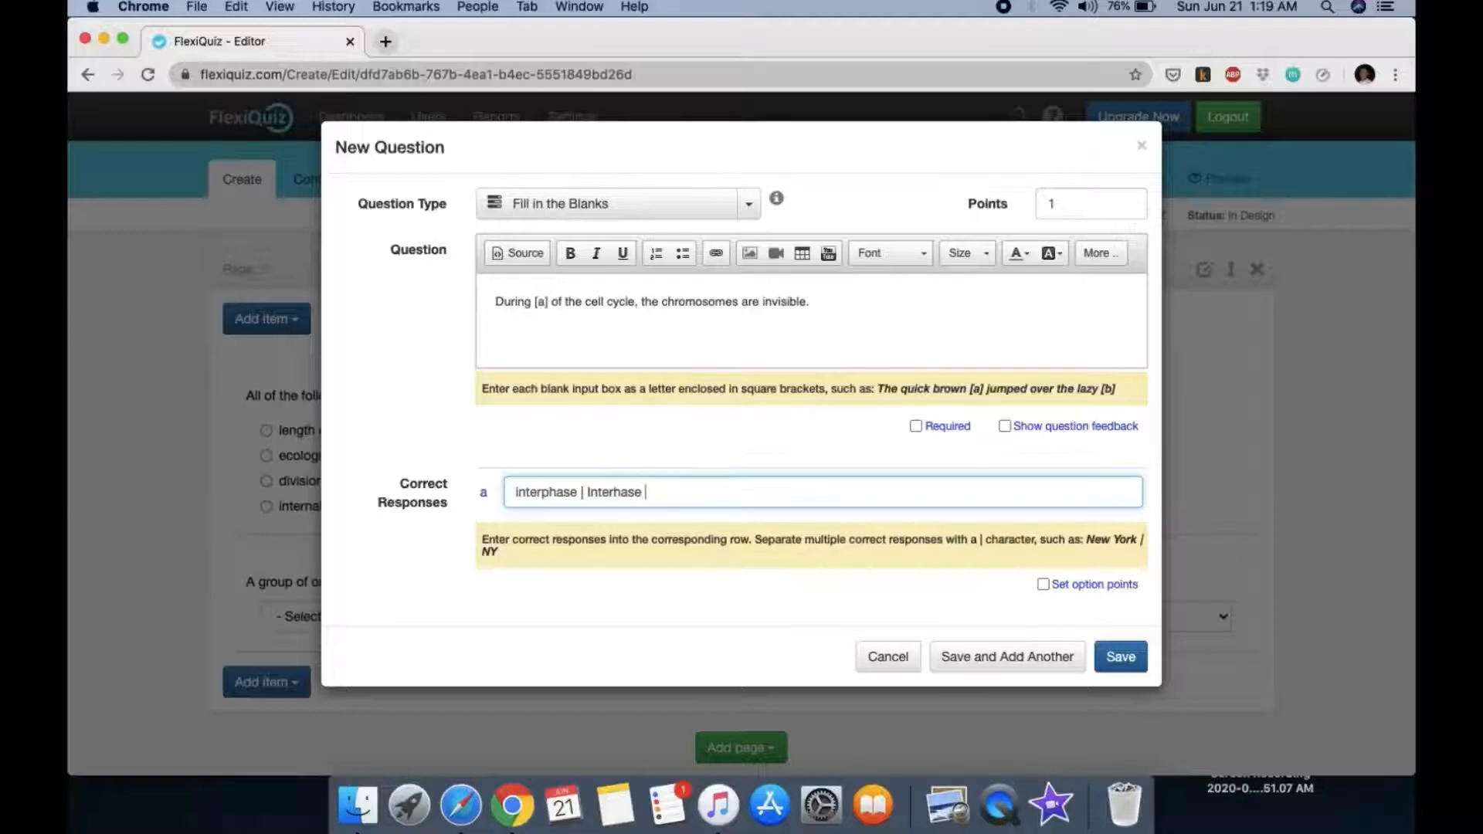
type(" \\")
key("BackSpace")
type("| resting stage")
left_click(616, 492)
type("p")
left_click(740, 490)
type("|")
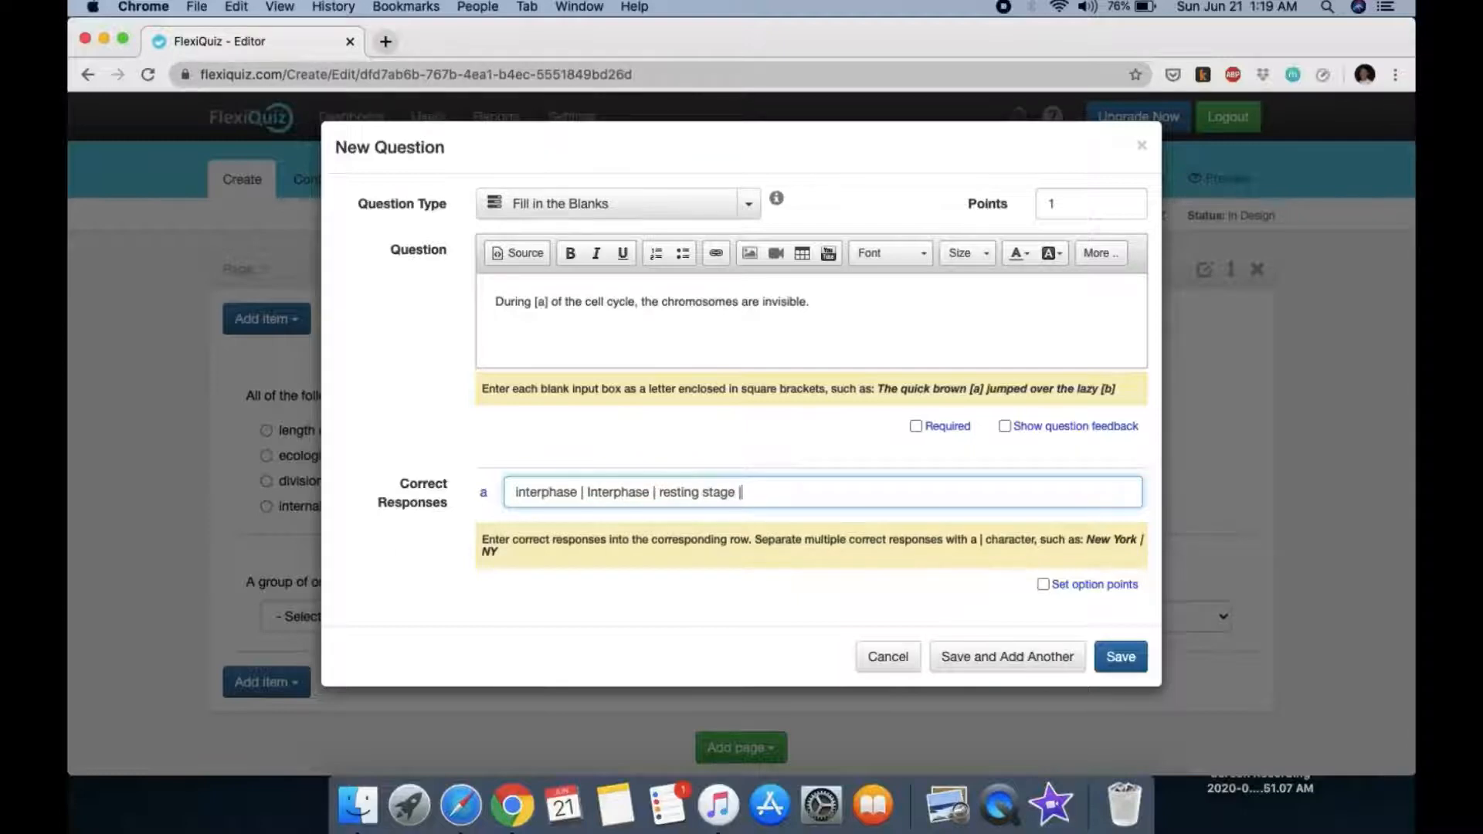
type(" Resting stage")
left_click(990, 669)
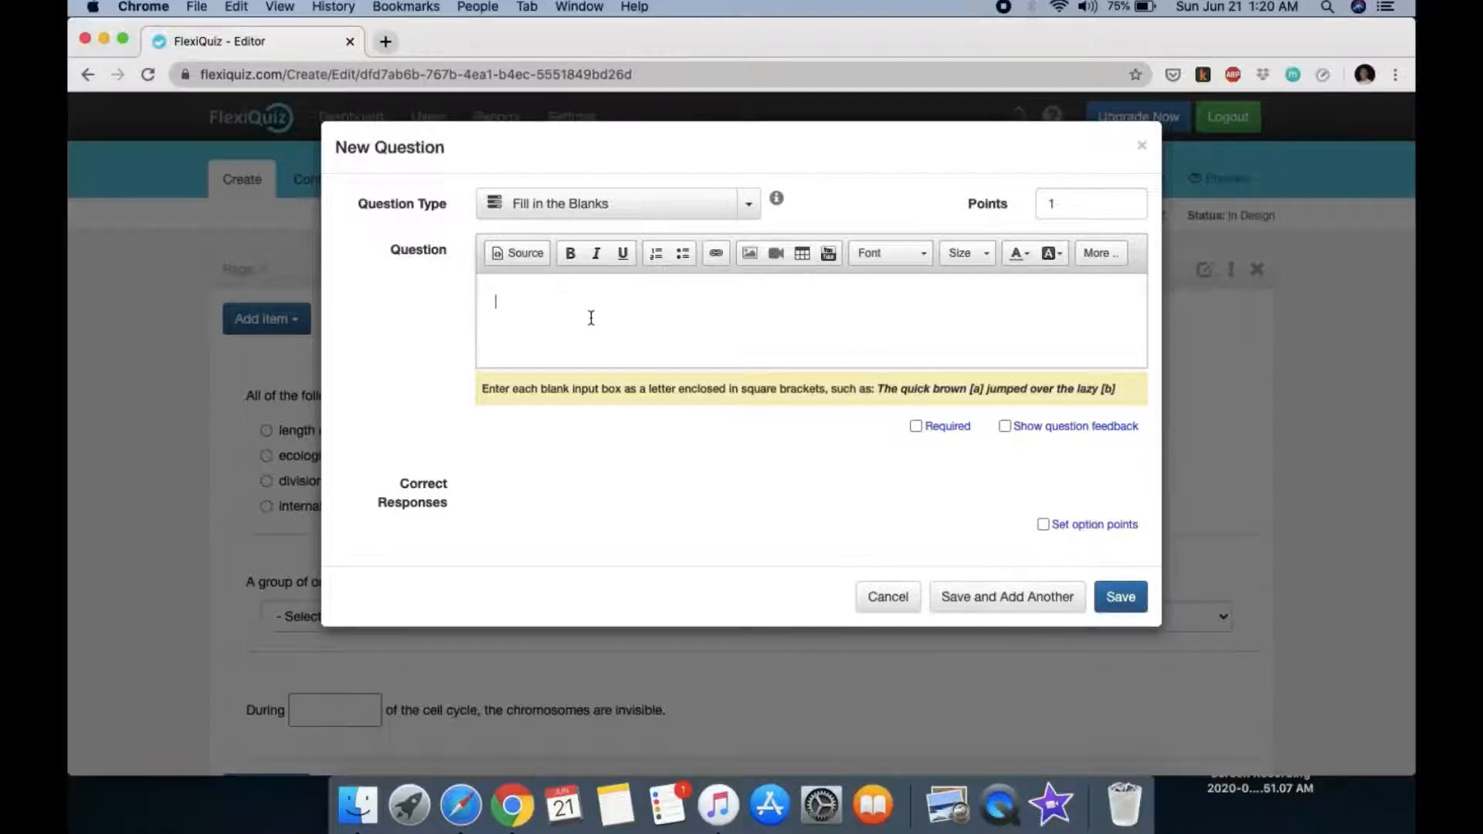
Step: Make the question Free Text reading 'Explain why excessive exercise can lead to cramps.'
left_click(752, 206)
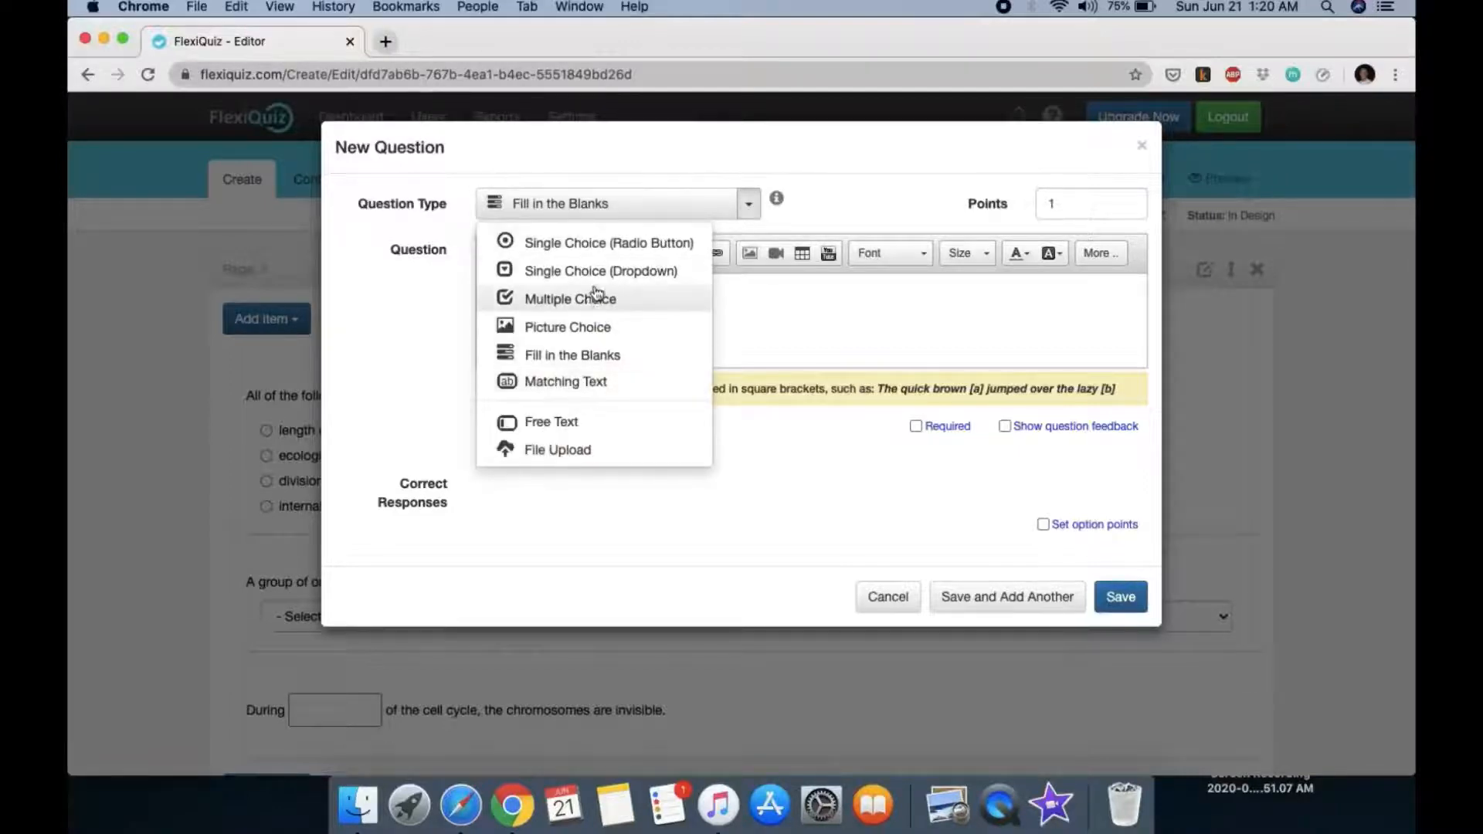
left_click(565, 422)
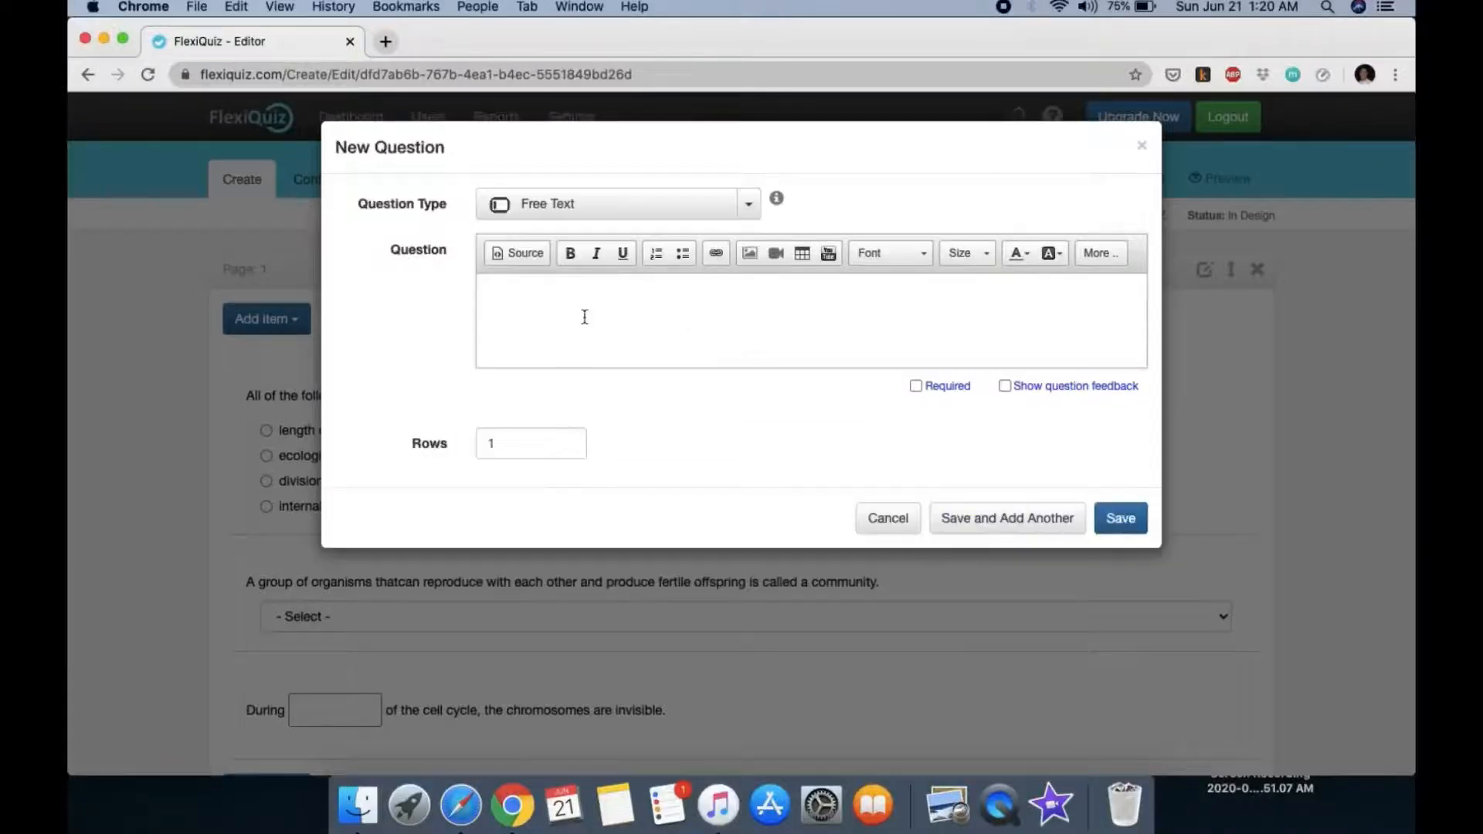
left_click(556, 299)
type("Explain why excessive exercise can lead")
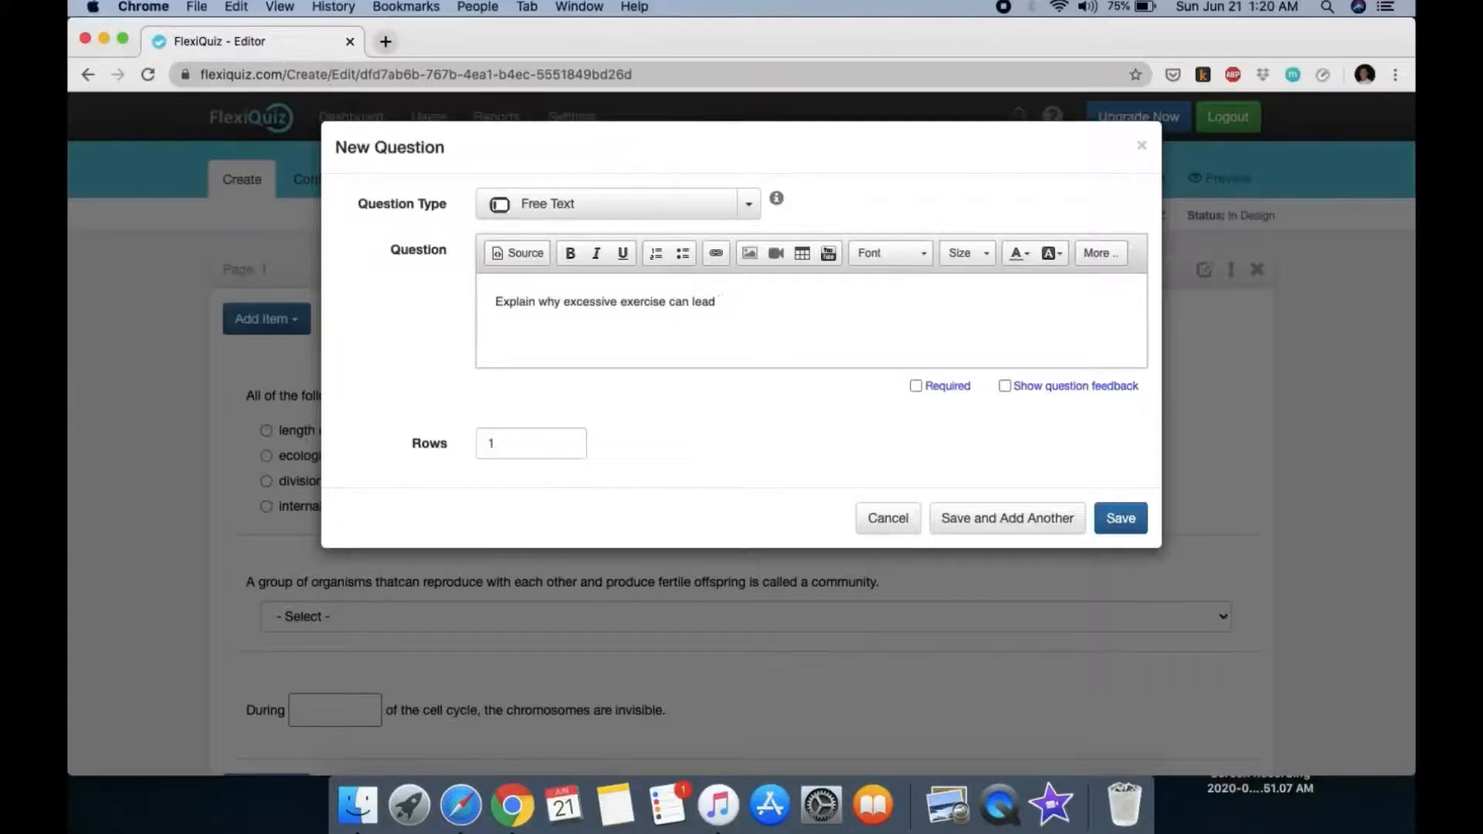
type(" to cramps.")
Step: Change the answer box Rows from 1 to 4 and save the question
left_click(510, 447)
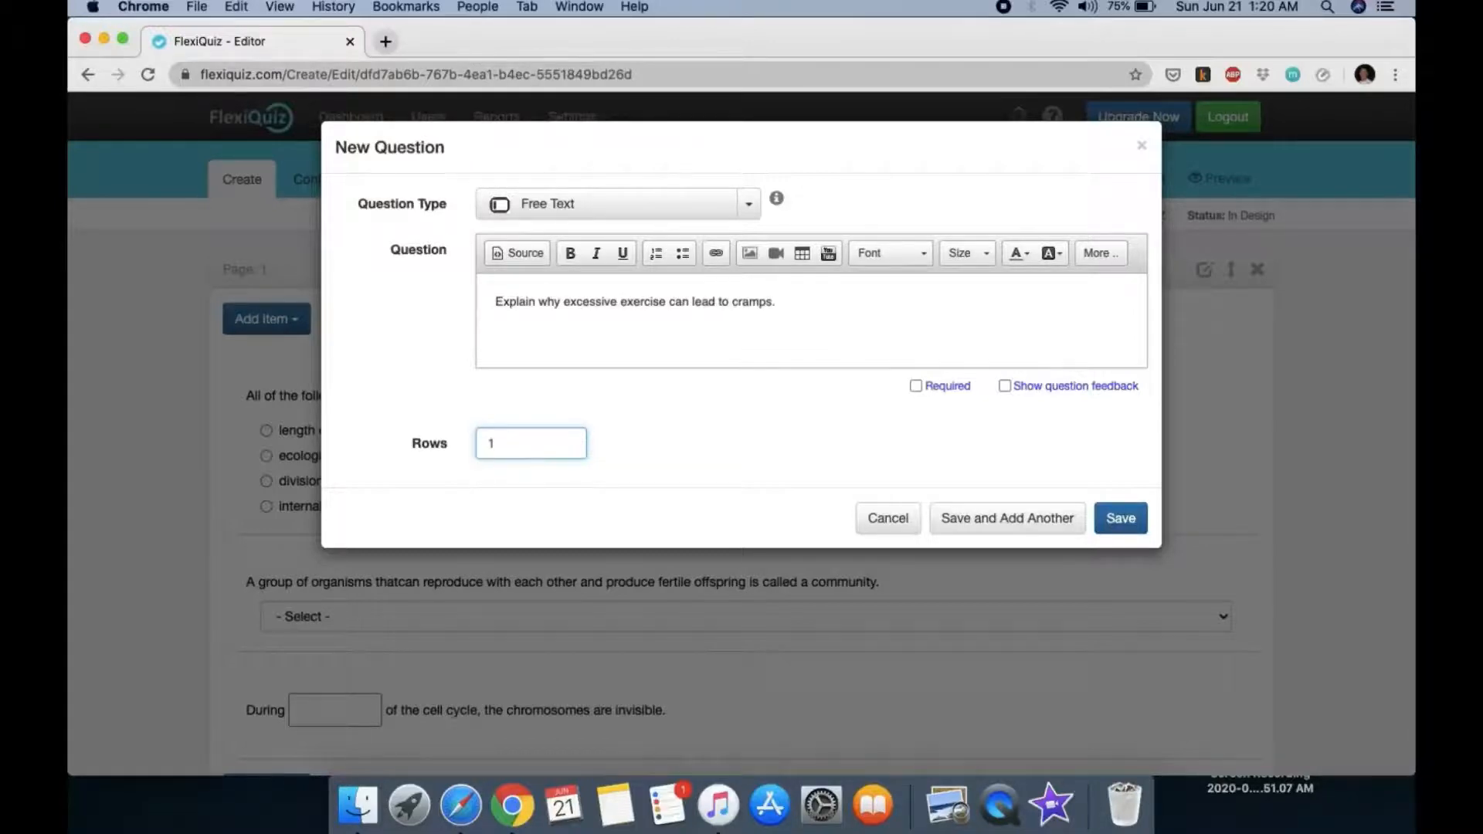
key("BackSpace")
type("4")
left_click(978, 533)
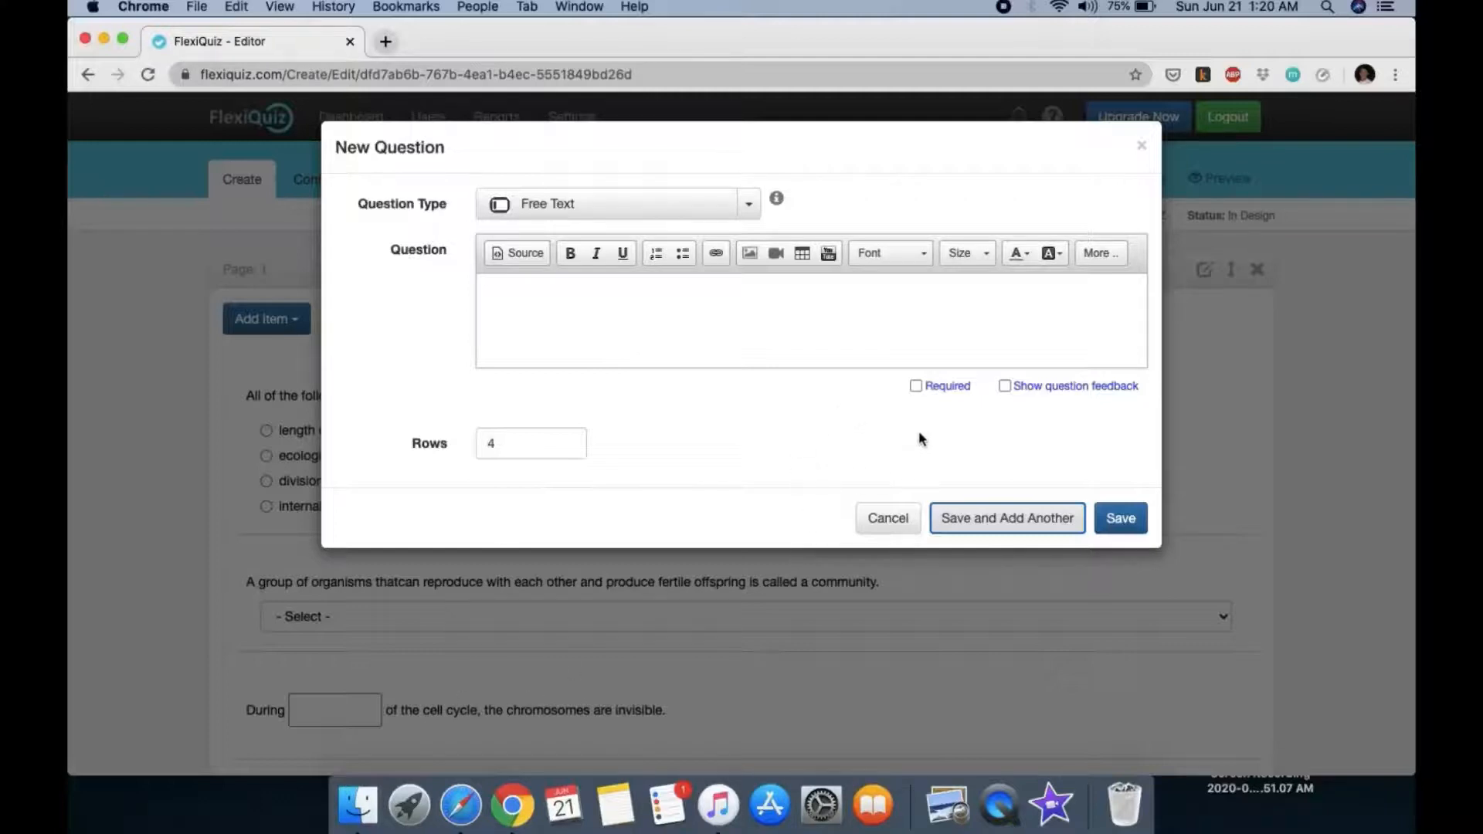
Step: Save and add a blank question, then bring up the Embed YouTube Video window (640×360)
left_click(981, 532)
left_click(750, 207)
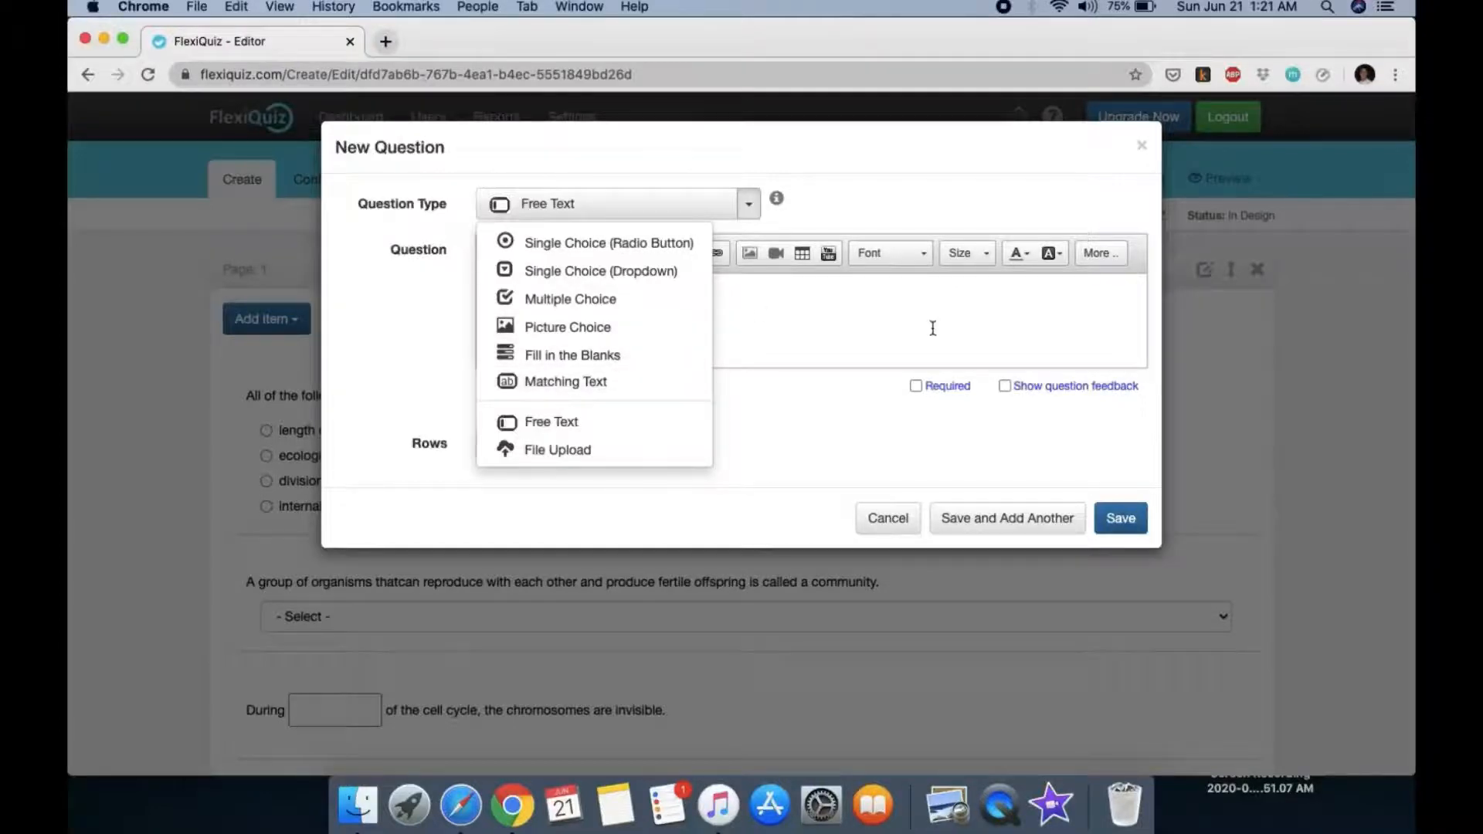
left_click(828, 254)
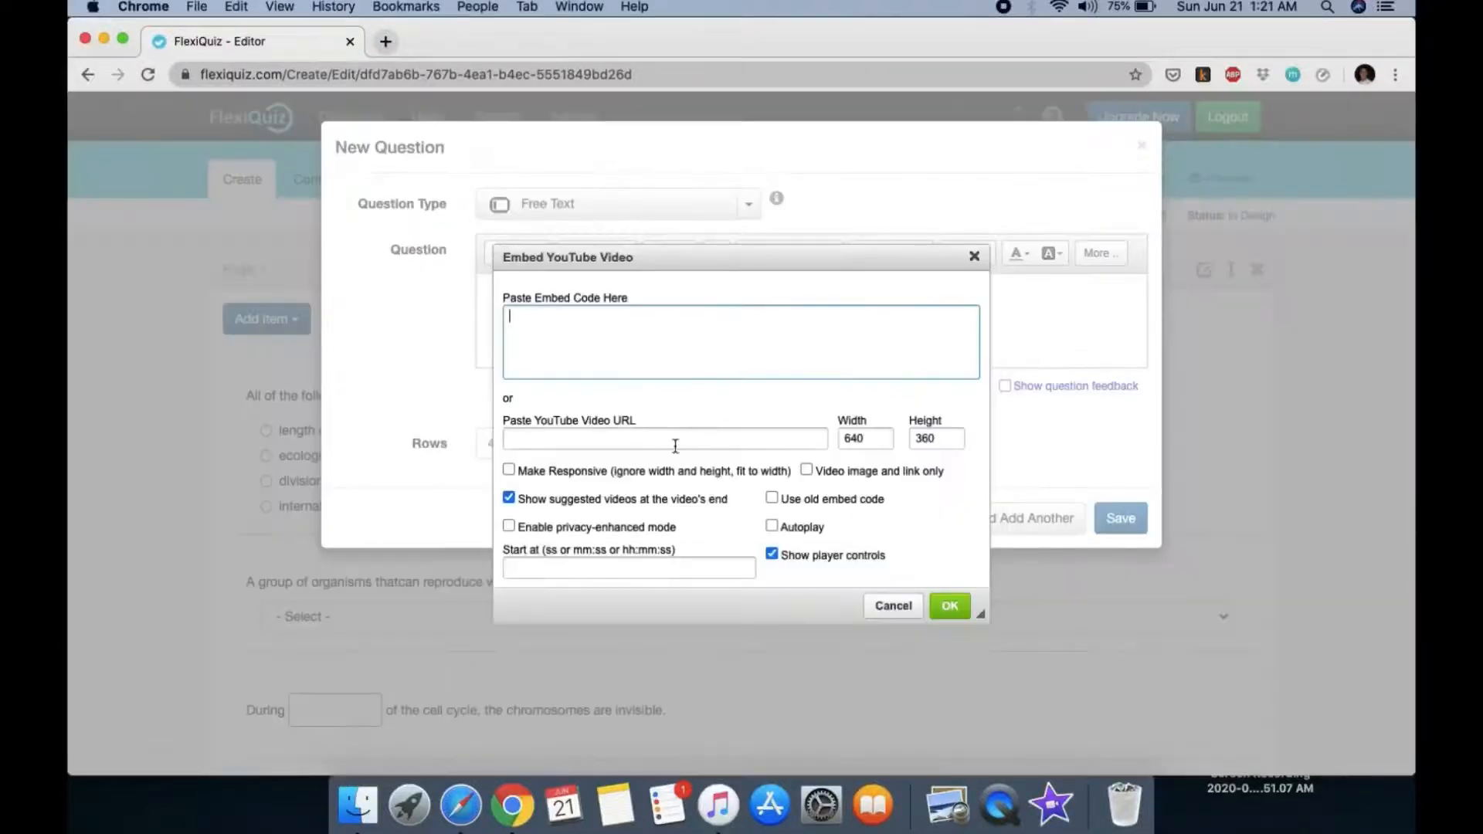
left_click(623, 439)
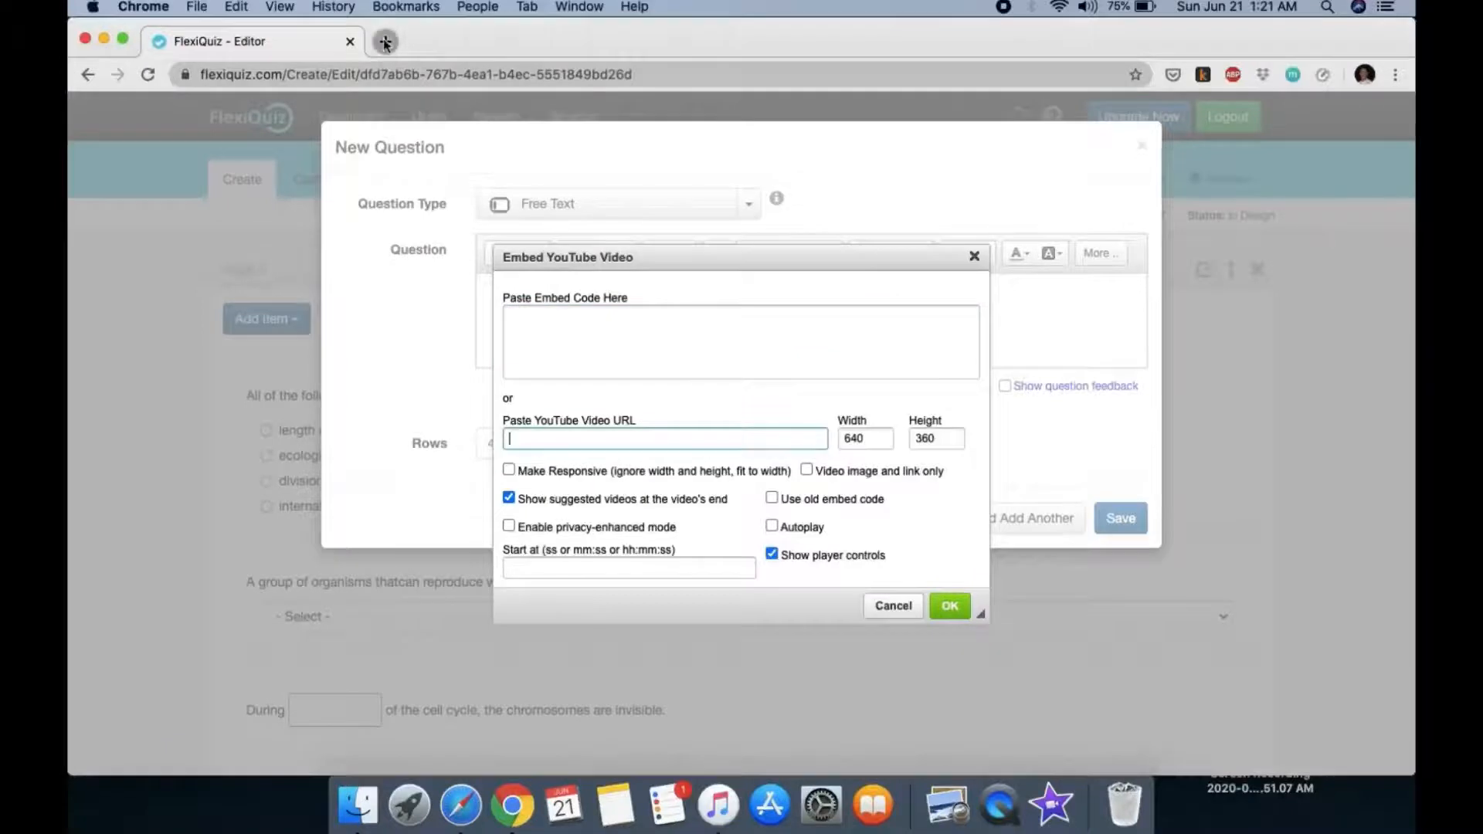
left_click(384, 42)
Step: Search YouTube and open the 'Gelli In A Bottle - Episode 1' video
type("youtub")
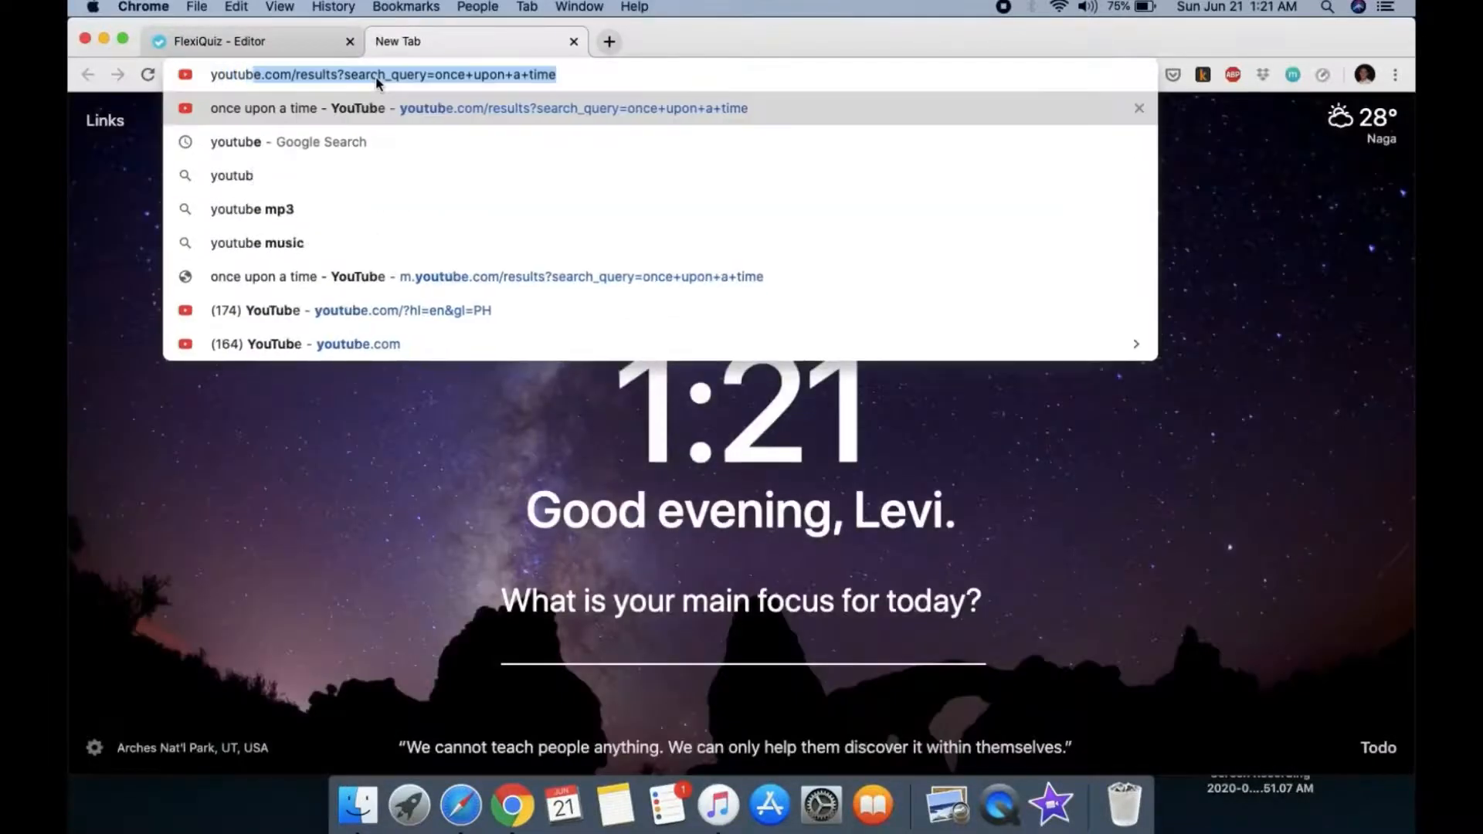
key("Return")
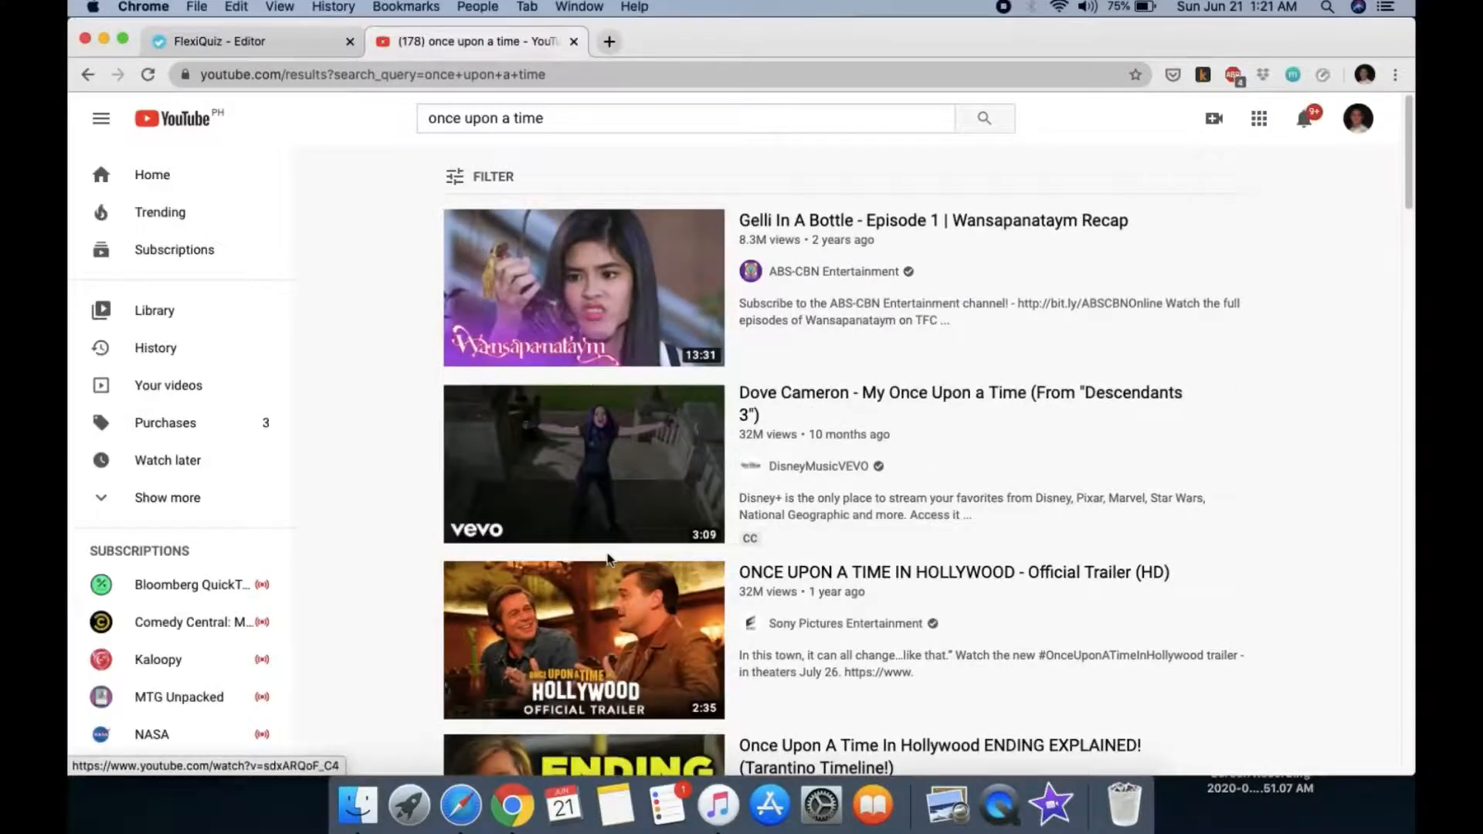
left_click(674, 261)
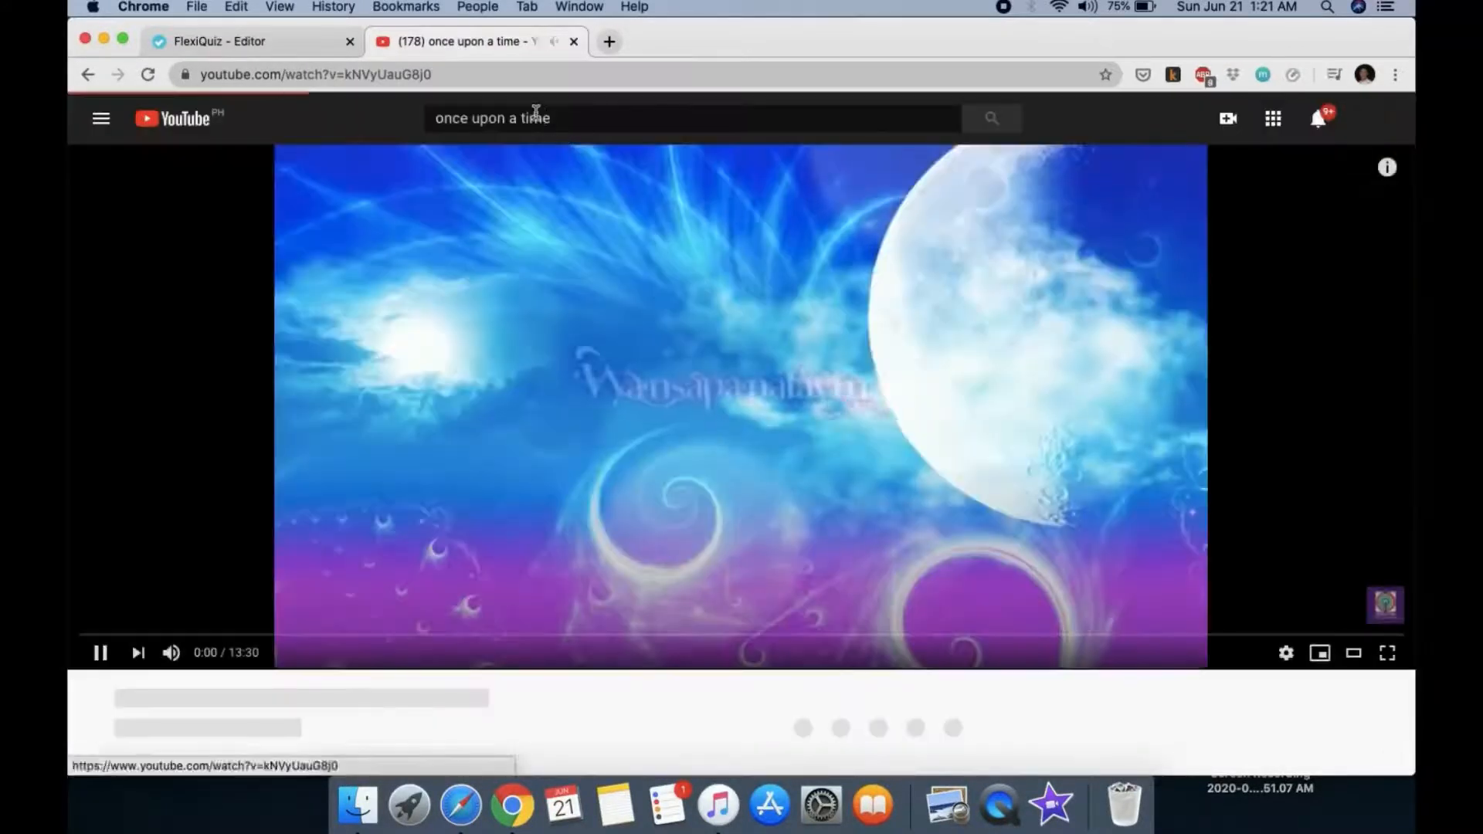
Step: Pause the video, copy its web address, and bring up paste options in the quiz's URL field
left_click(100, 653)
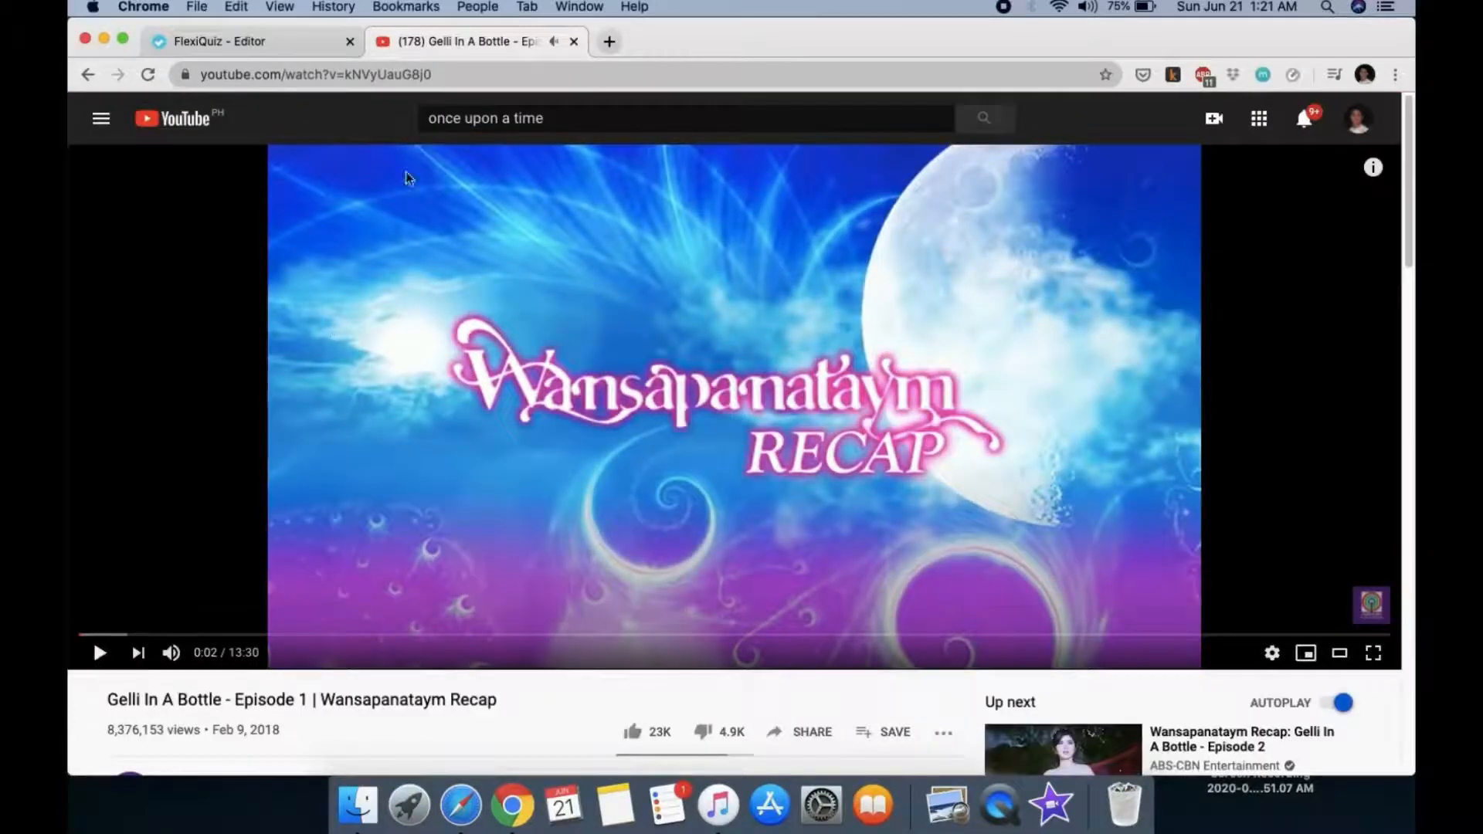
left_click(348, 74)
right_click(346, 72)
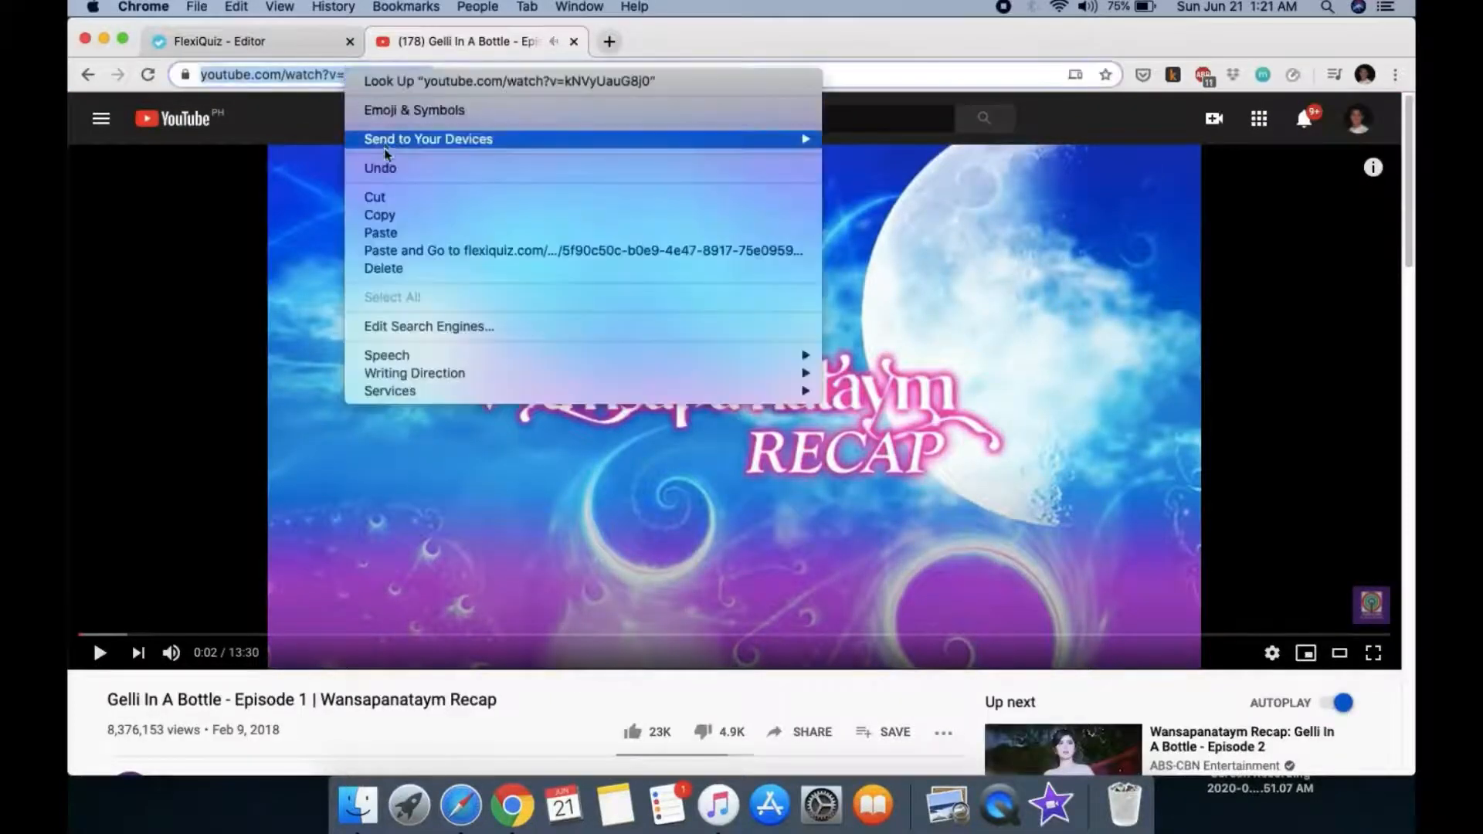
left_click(379, 216)
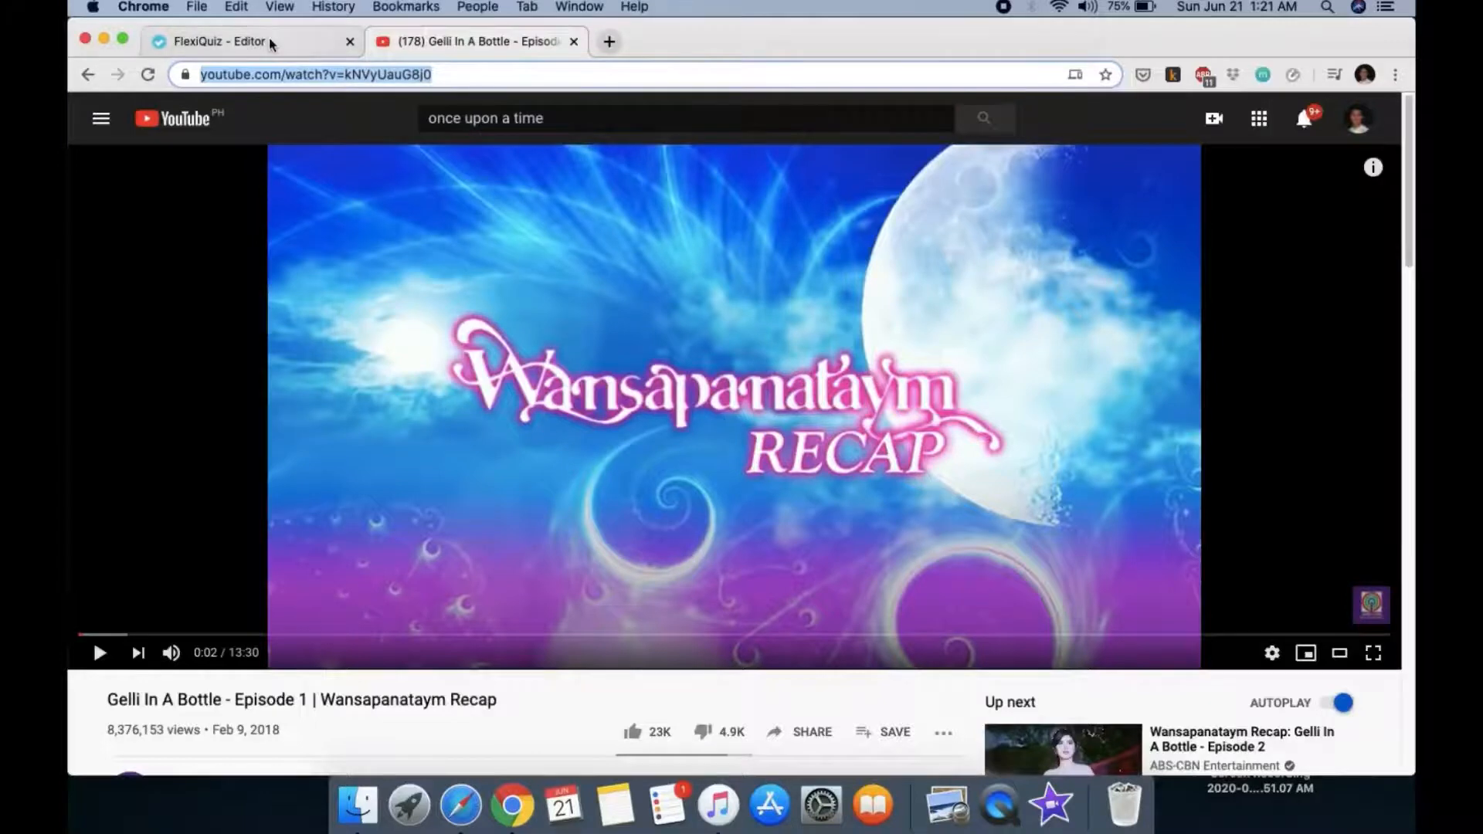
left_click(270, 44)
left_click(672, 438)
right_click(672, 434)
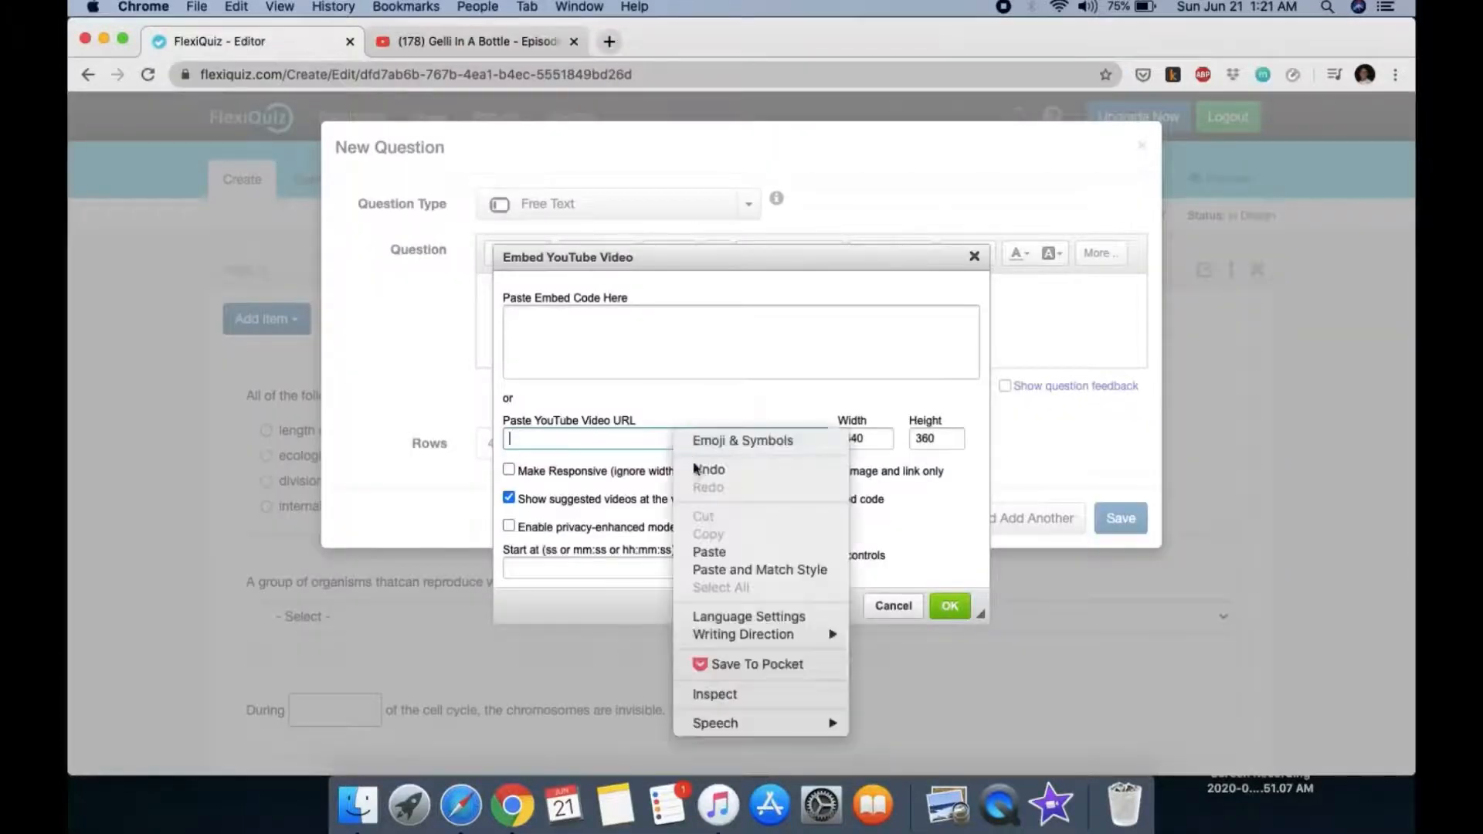
Step: Paste the Gelli In A Bottle URL, disable suggested videos at the end, and embed it
left_click(707, 553)
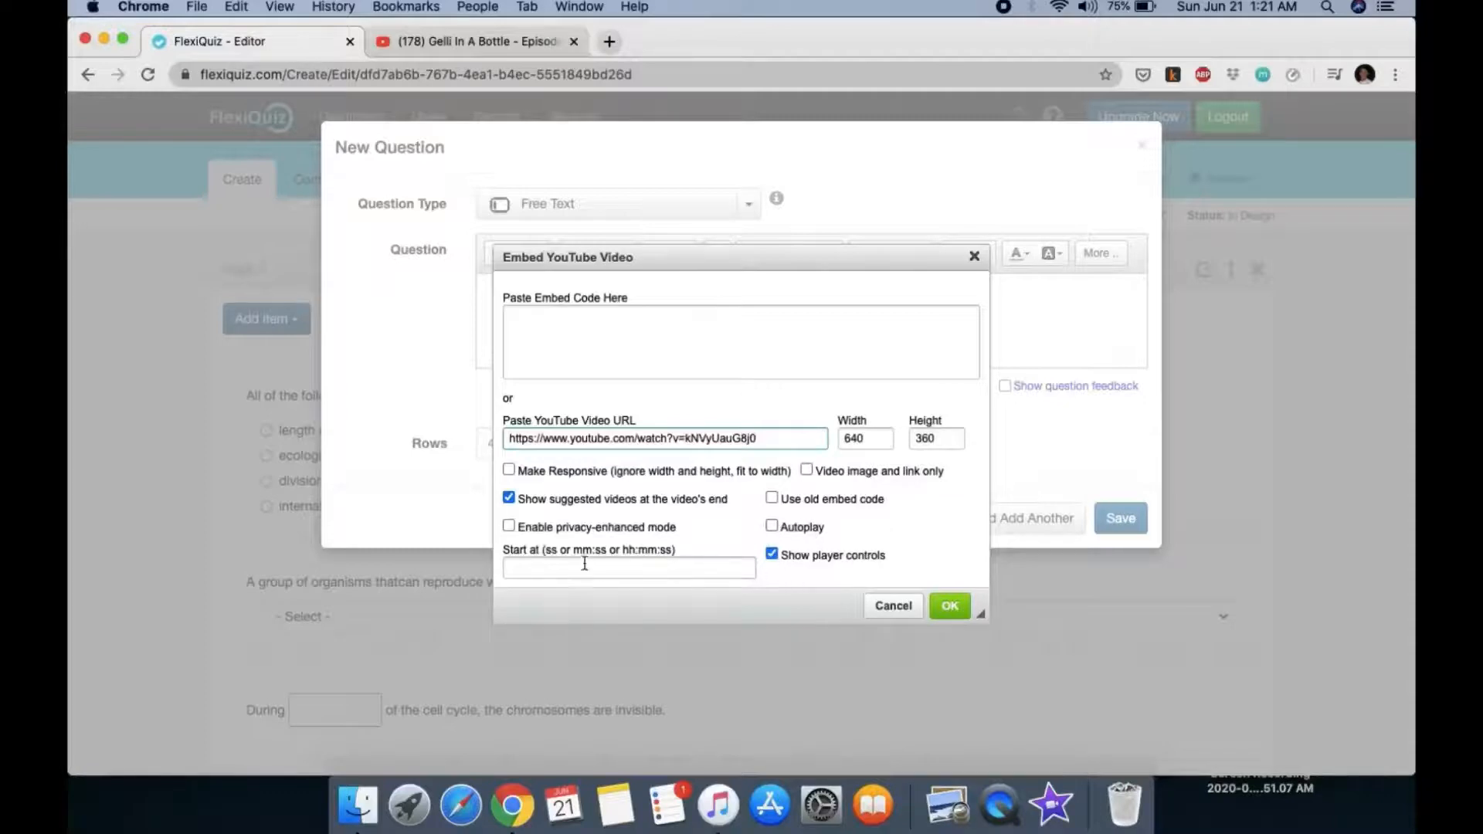
left_click(517, 572)
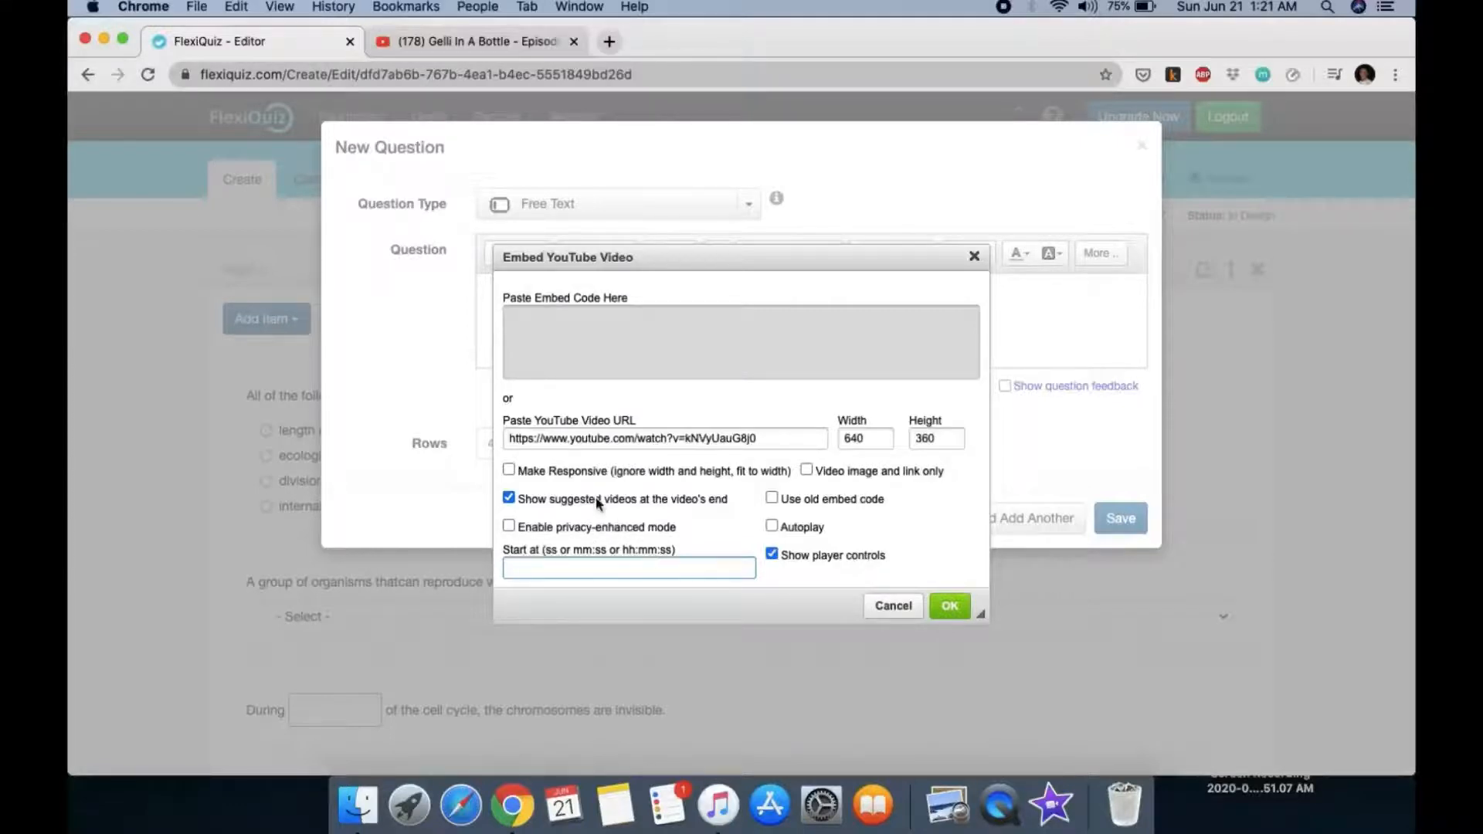
left_click(510, 497)
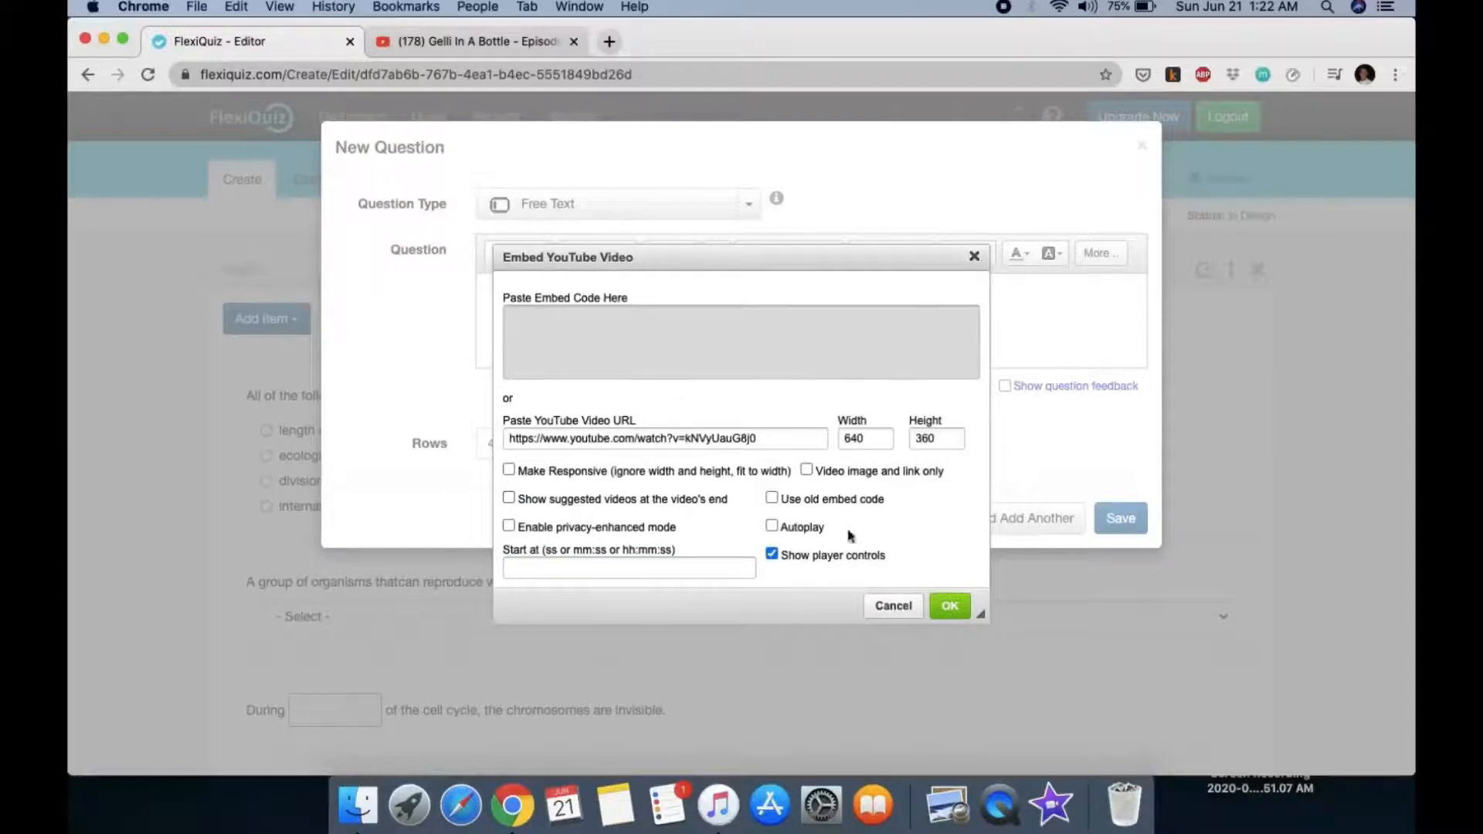
left_click(953, 617)
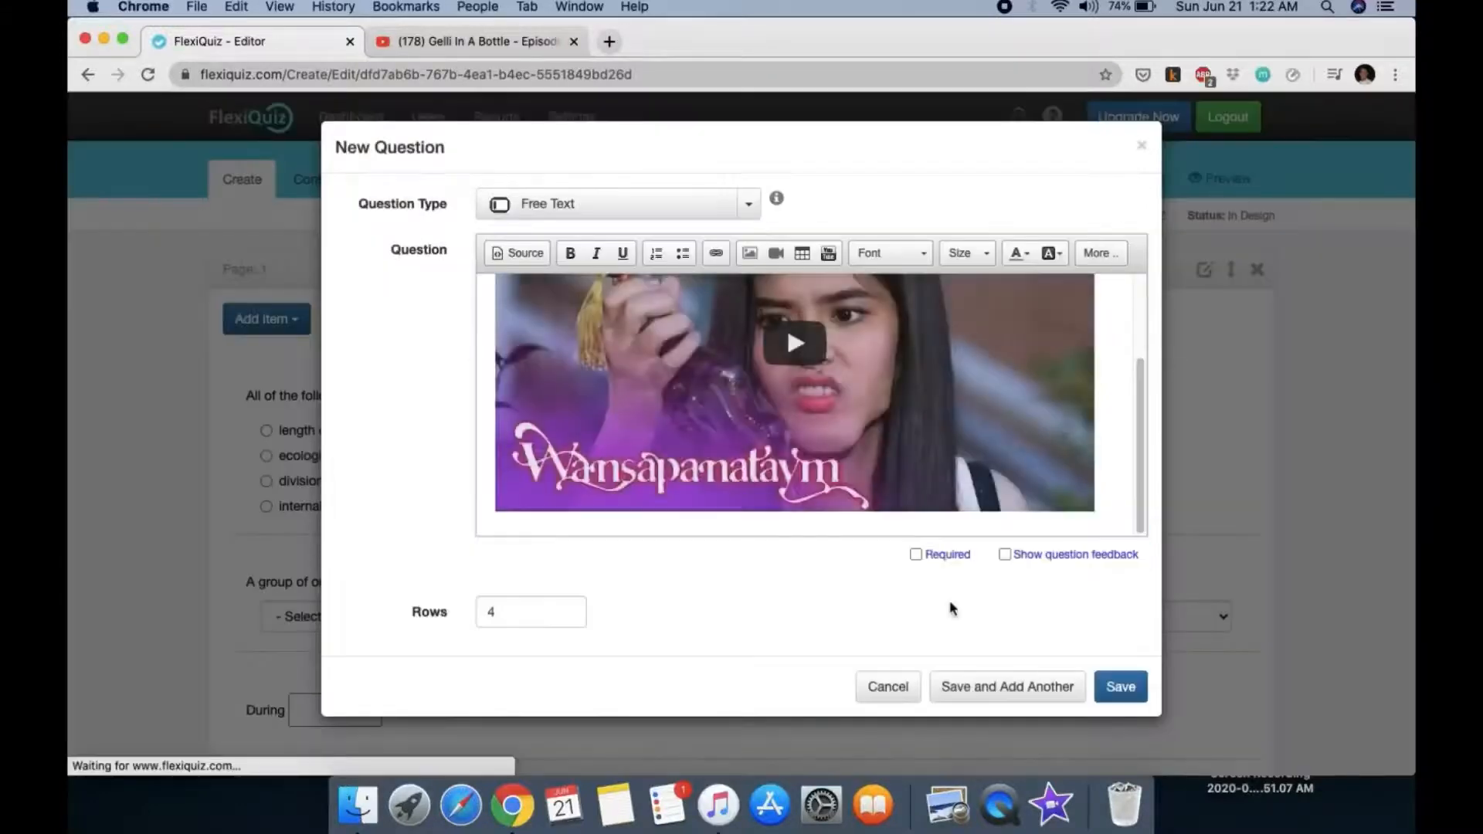
Step: Play and then pause the embedded video to test it
scroll(758, 424, "up", 3)
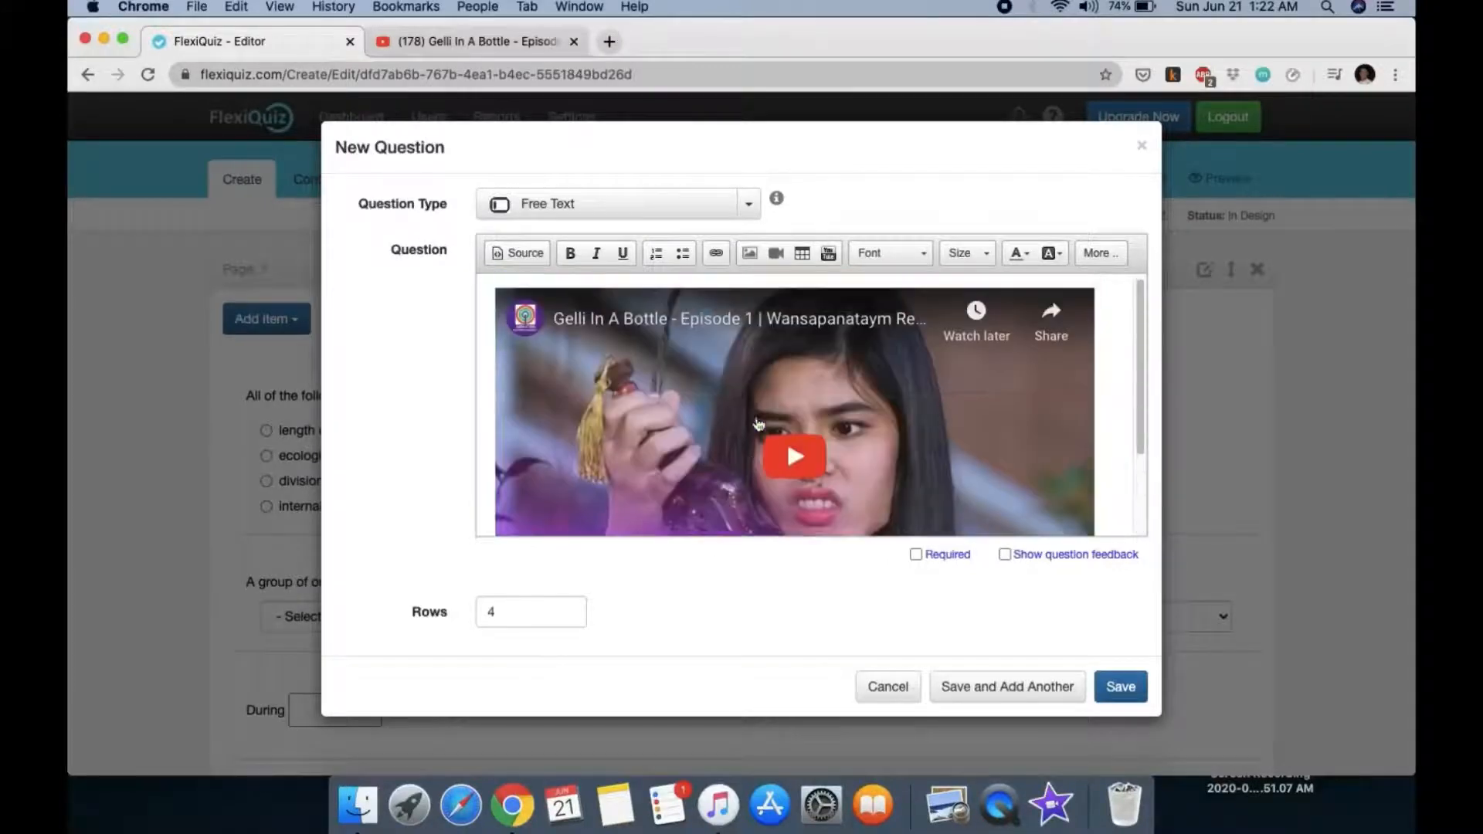
scroll(758, 424, "down", 3)
scroll(759, 424, "up", 2)
left_click(812, 400)
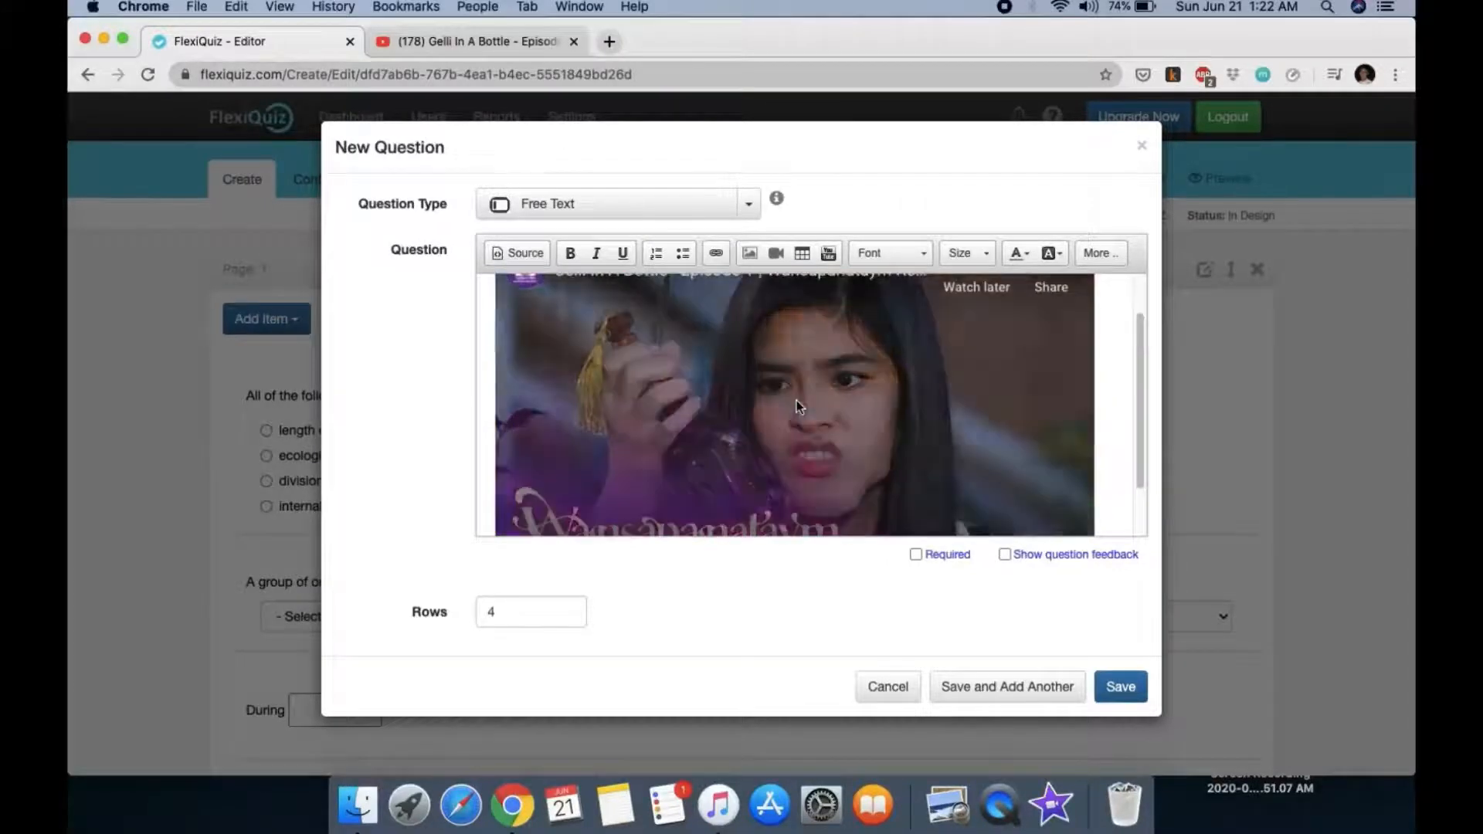
scroll(601, 478, "down", 1)
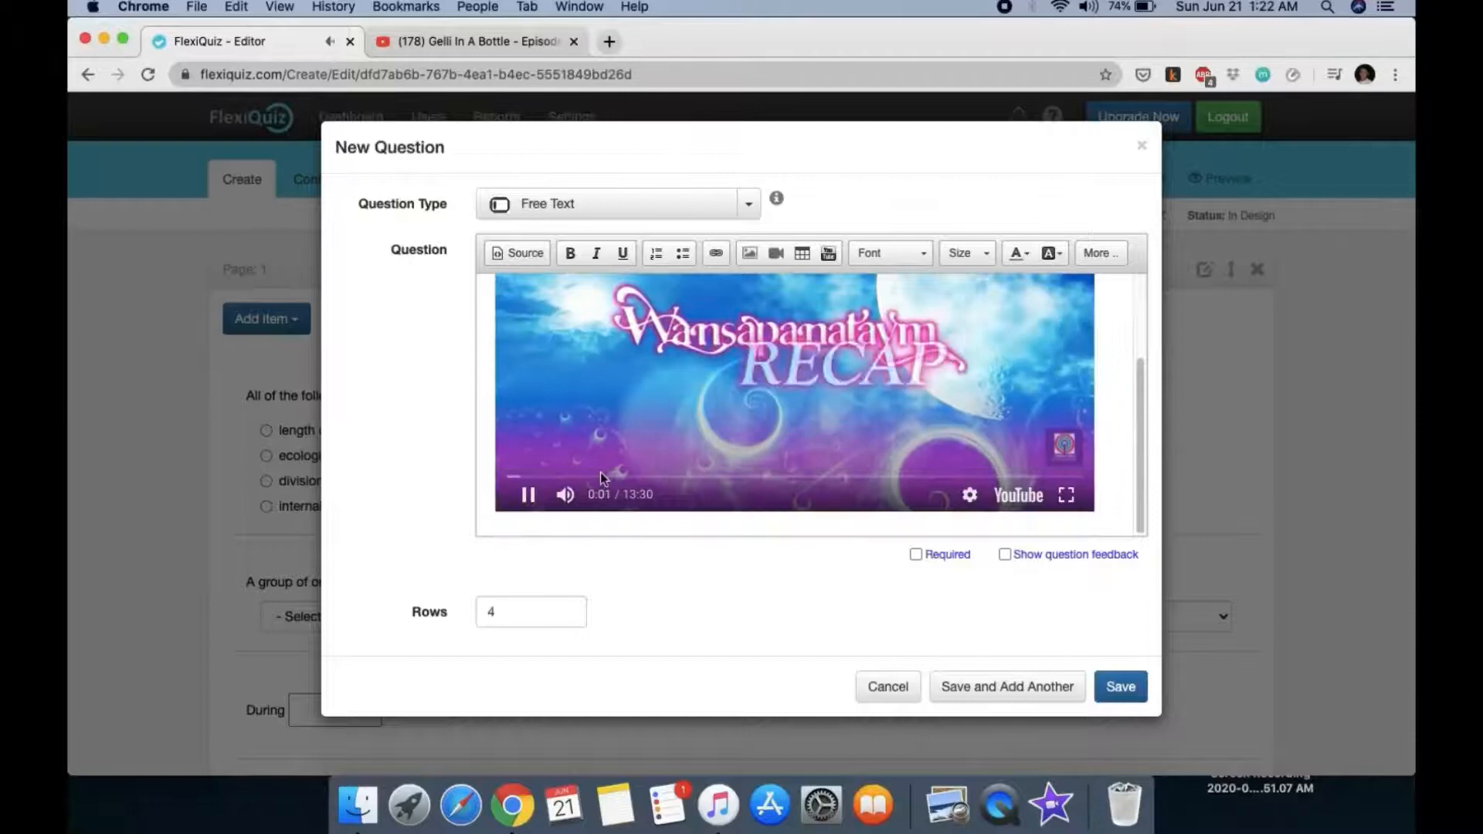
left_click(526, 495)
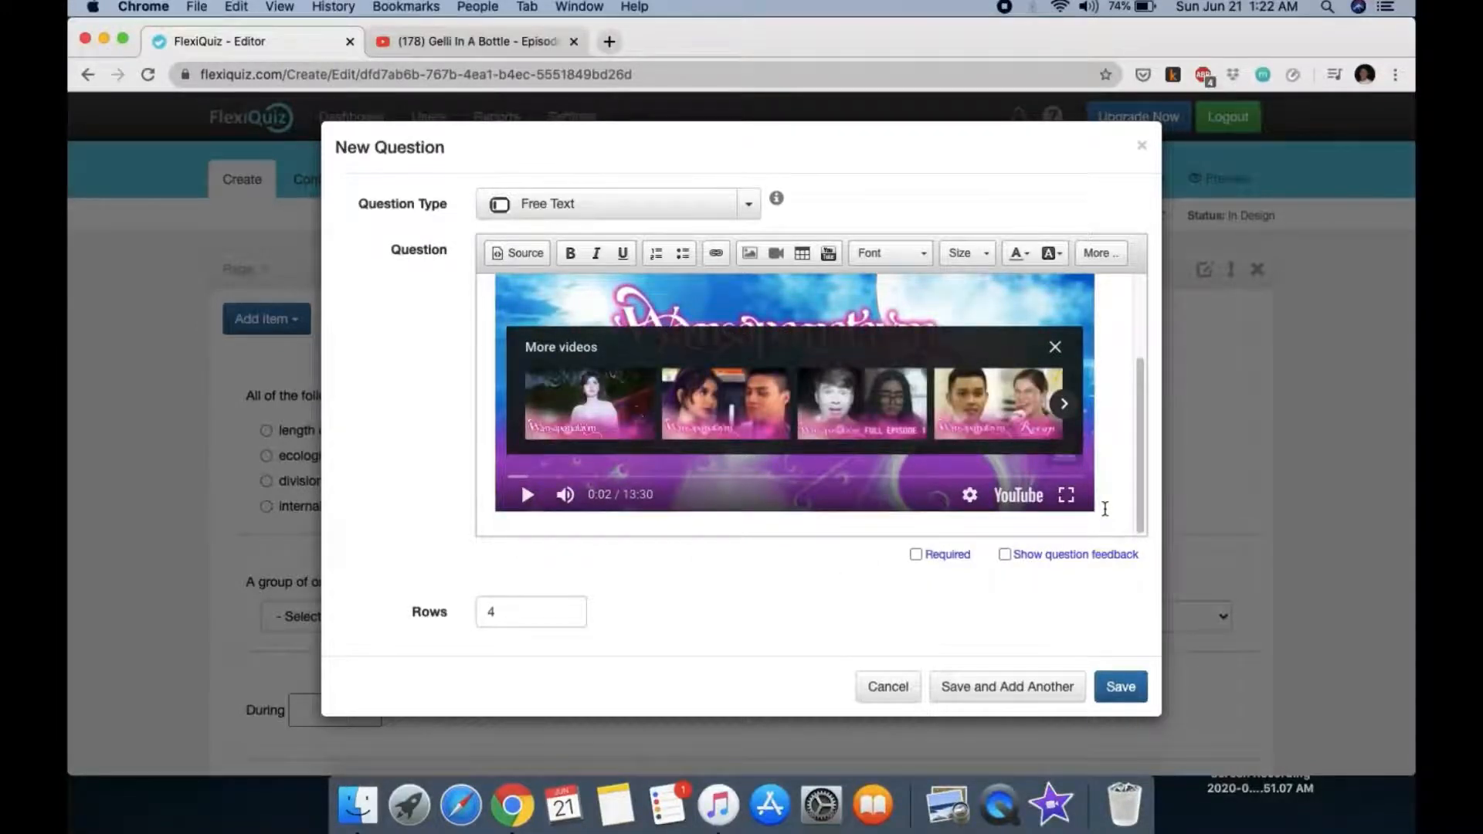
scroll(1106, 509, "down", 2)
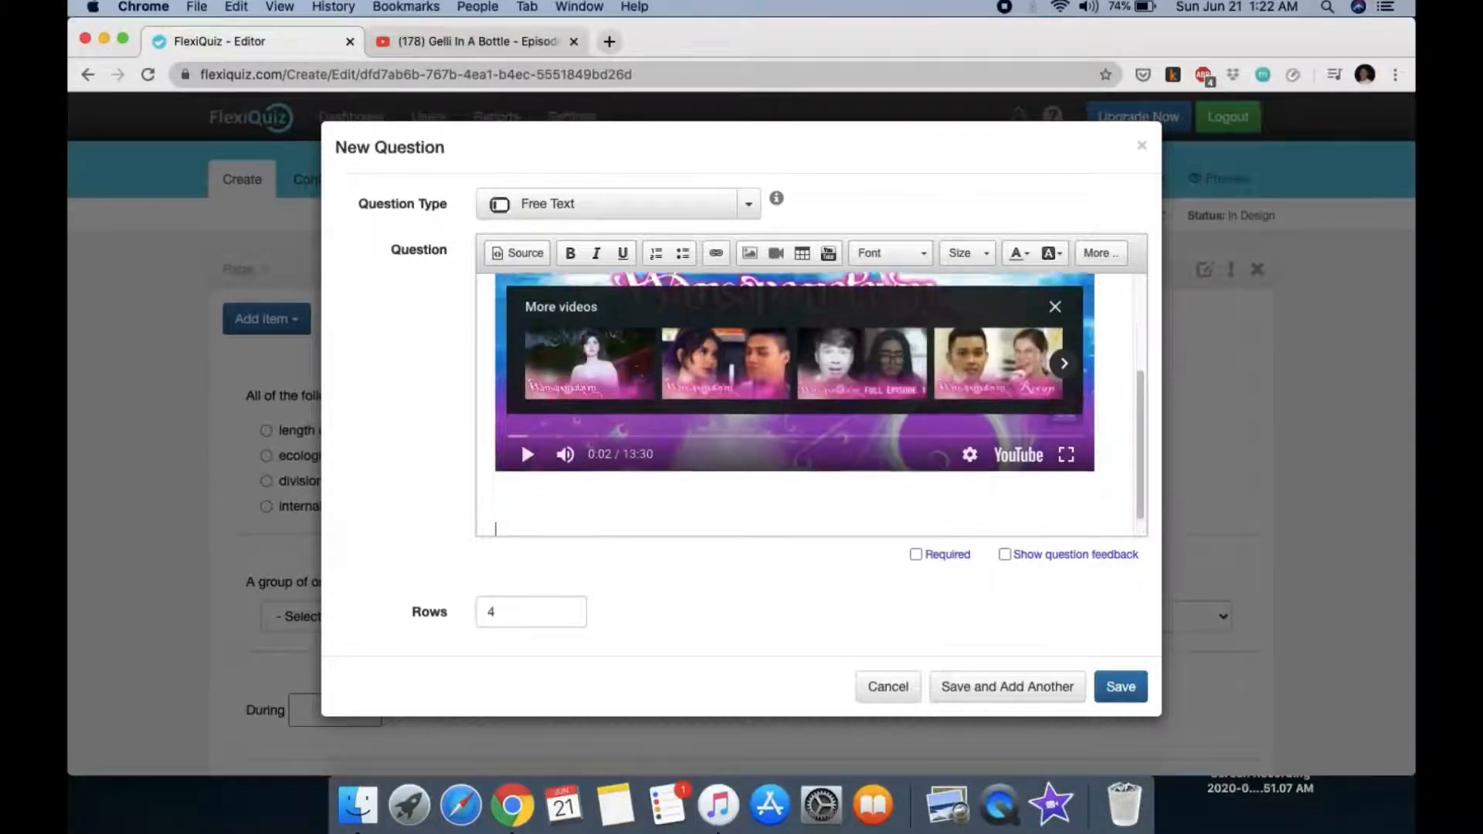
Step: Type 'Summarize the video in 100 characters or less.' below the video and clear the Rows value
left_click(514, 499)
type("Summarize the video in 100 char")
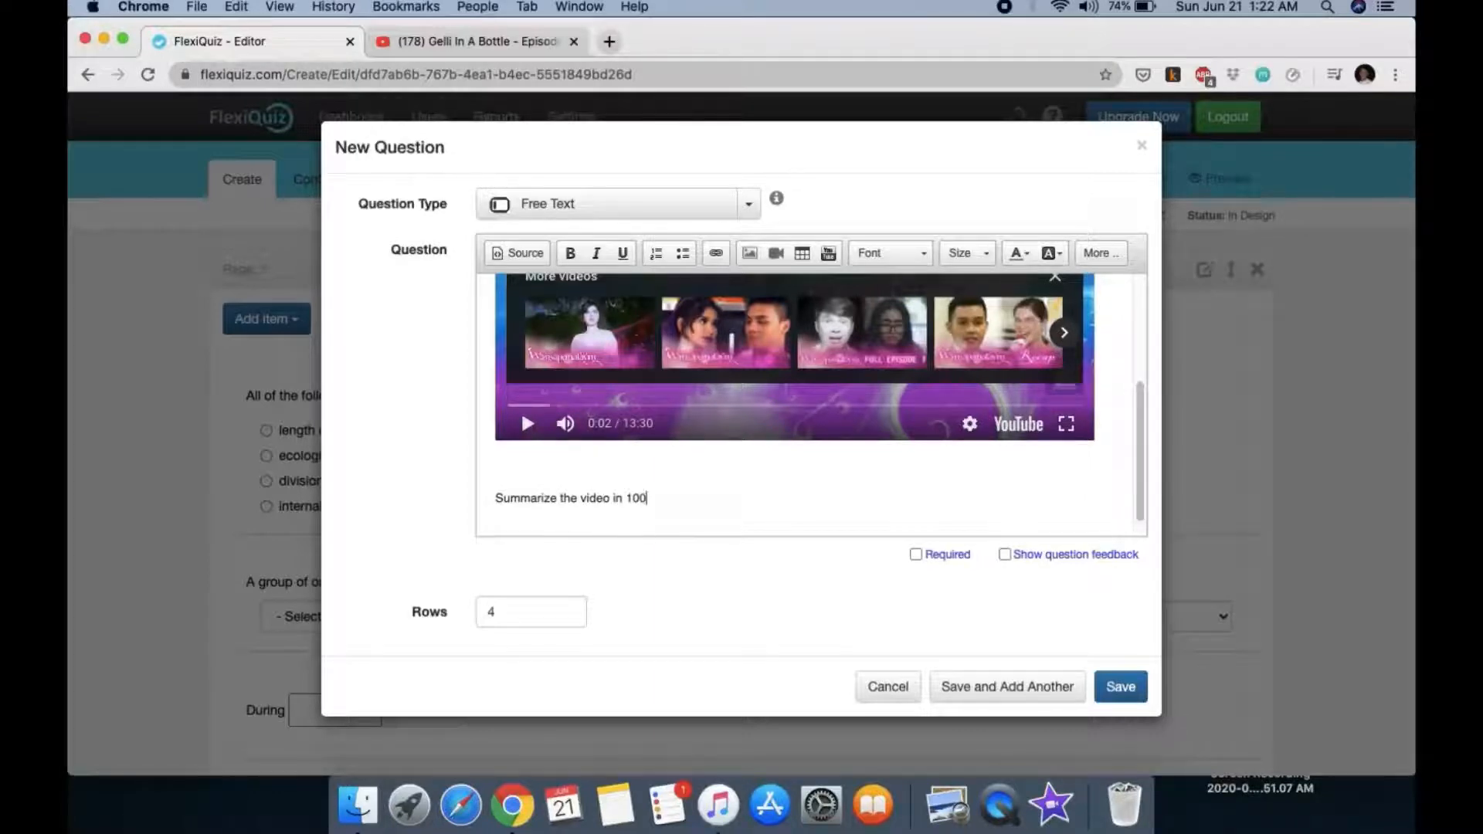
type("acters or less.")
left_click(502, 613)
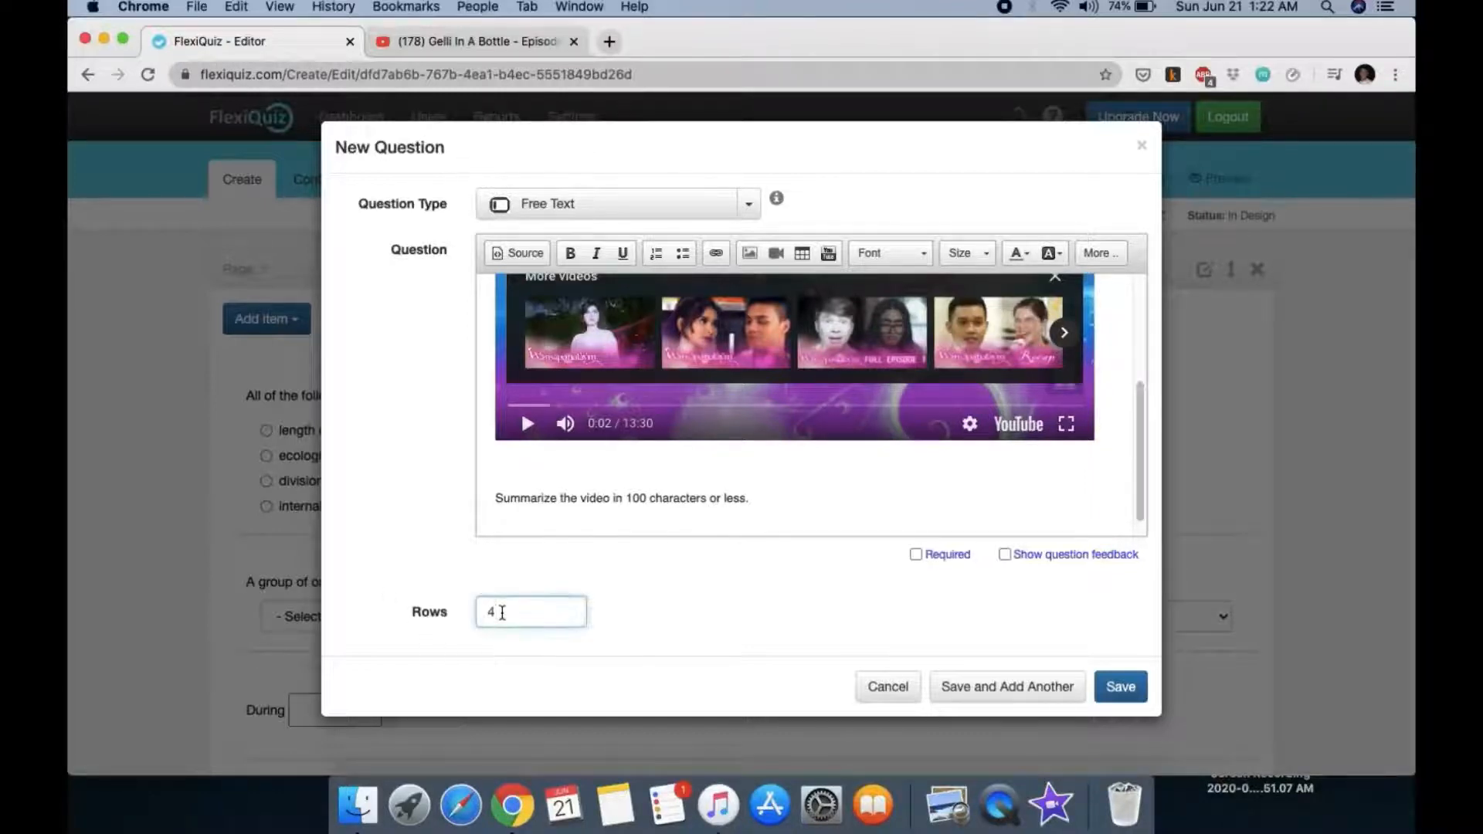
key("BackSpace")
Step: Set Rows to 5, save the video question, and delete the empty extra question
type("5")
left_click(1117, 694)
scroll(1117, 695, "down", 1)
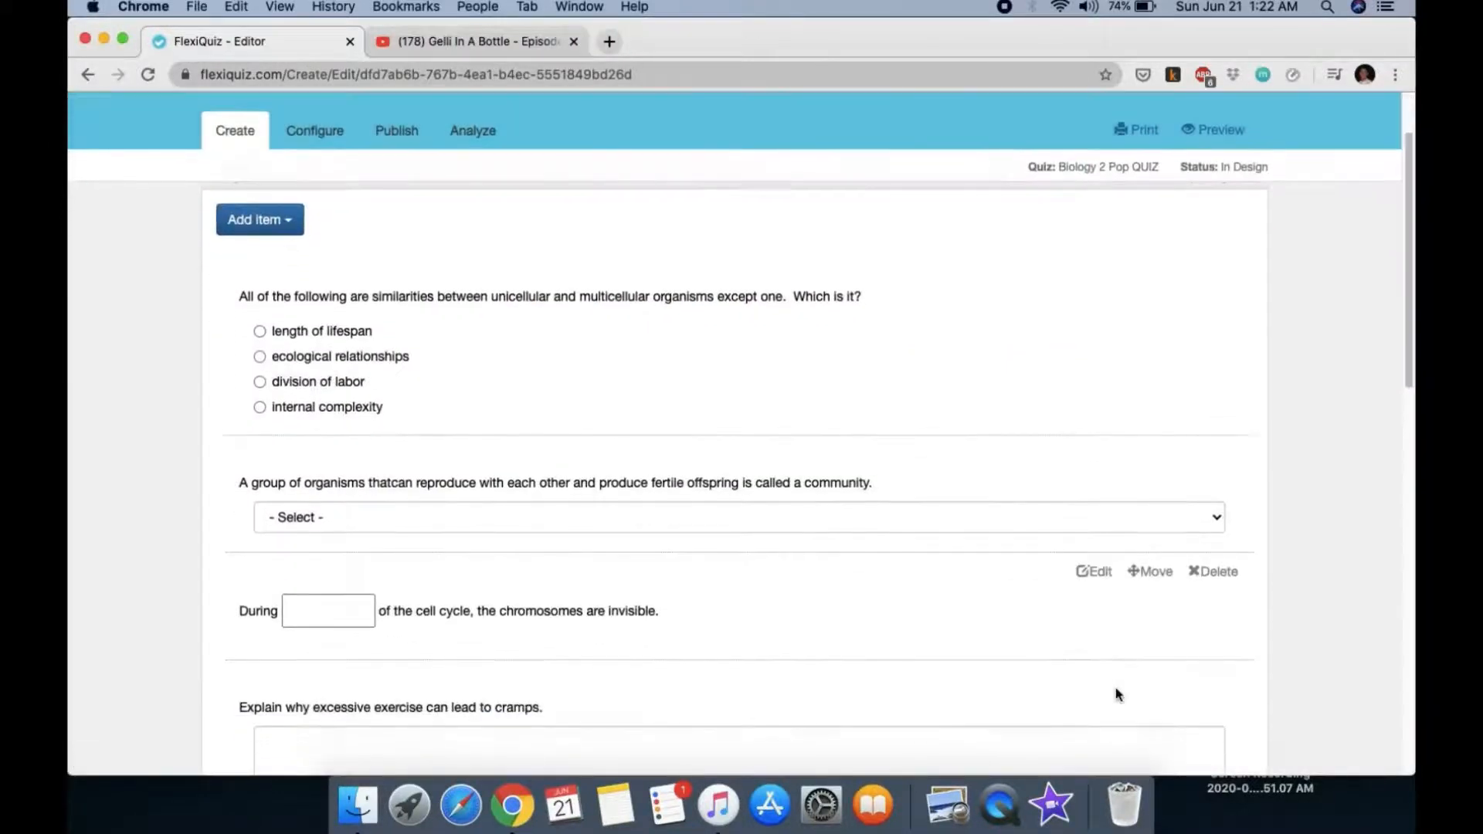
scroll(1117, 694, "down", 6)
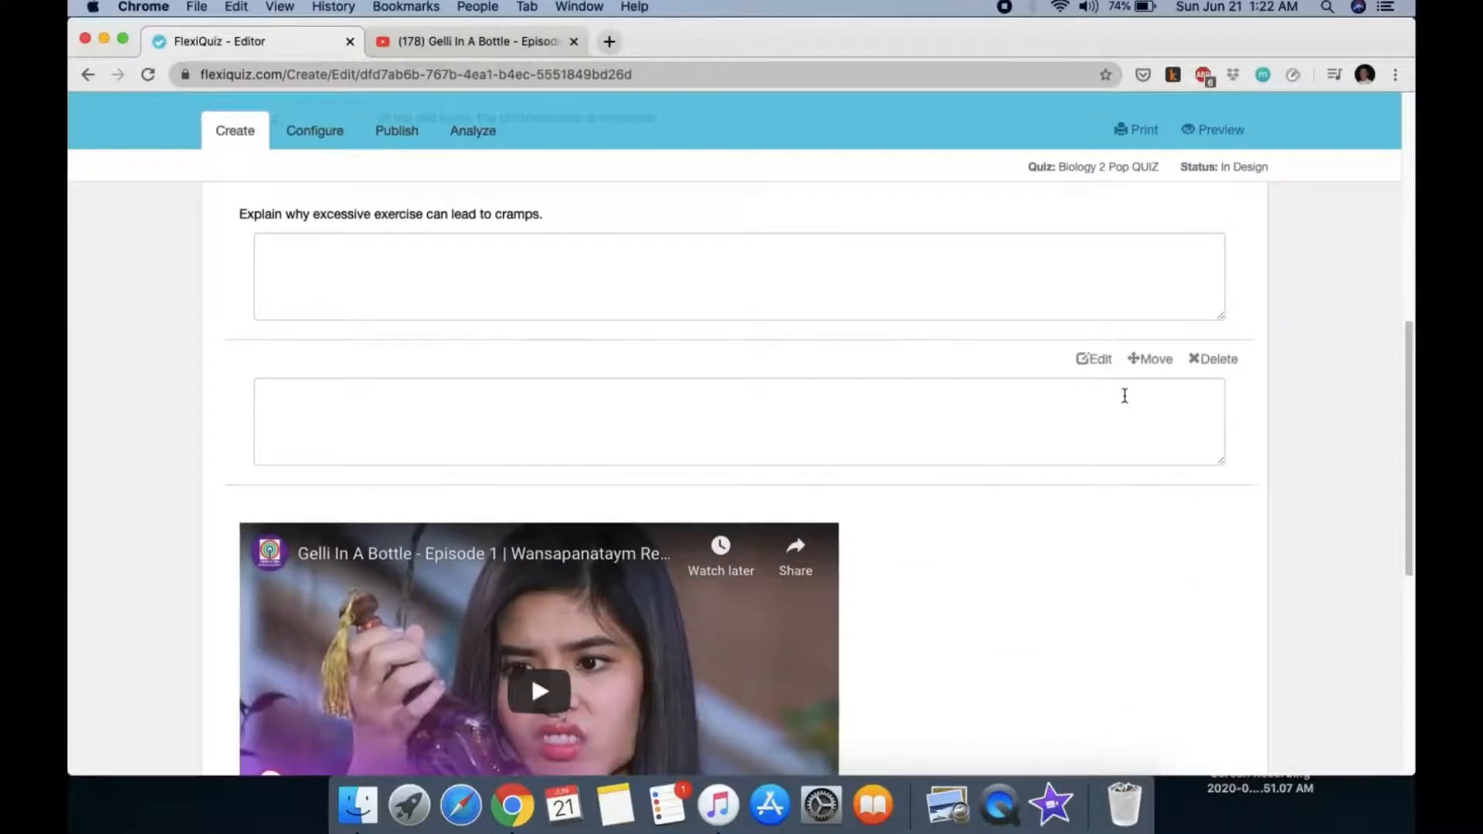
left_click(1205, 363)
left_click(889, 207)
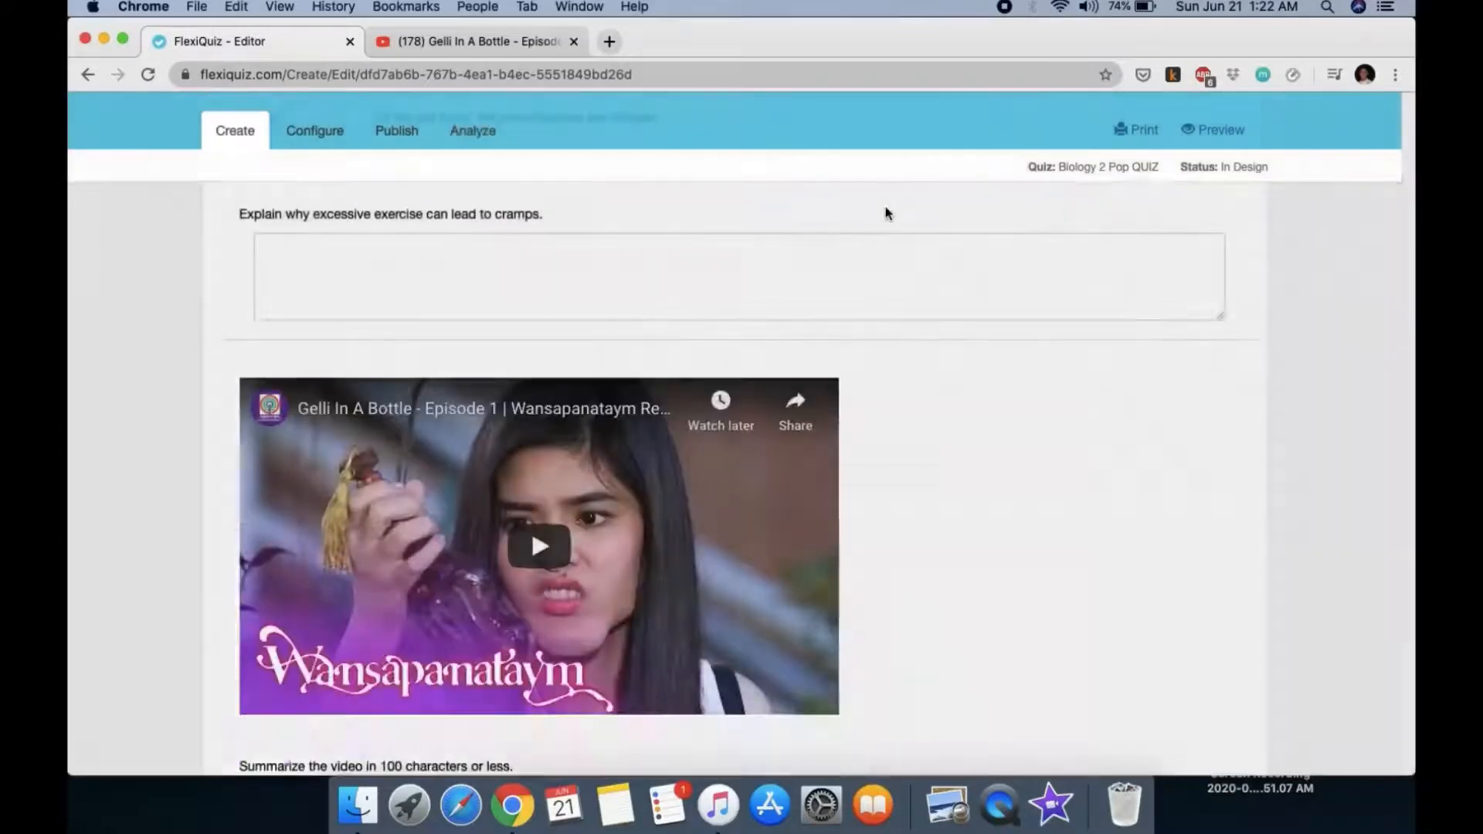
Step: Review the quiz's questions, then return to the Dashboard
scroll(828, 341, "down", 5)
scroll(829, 341, "up", 2)
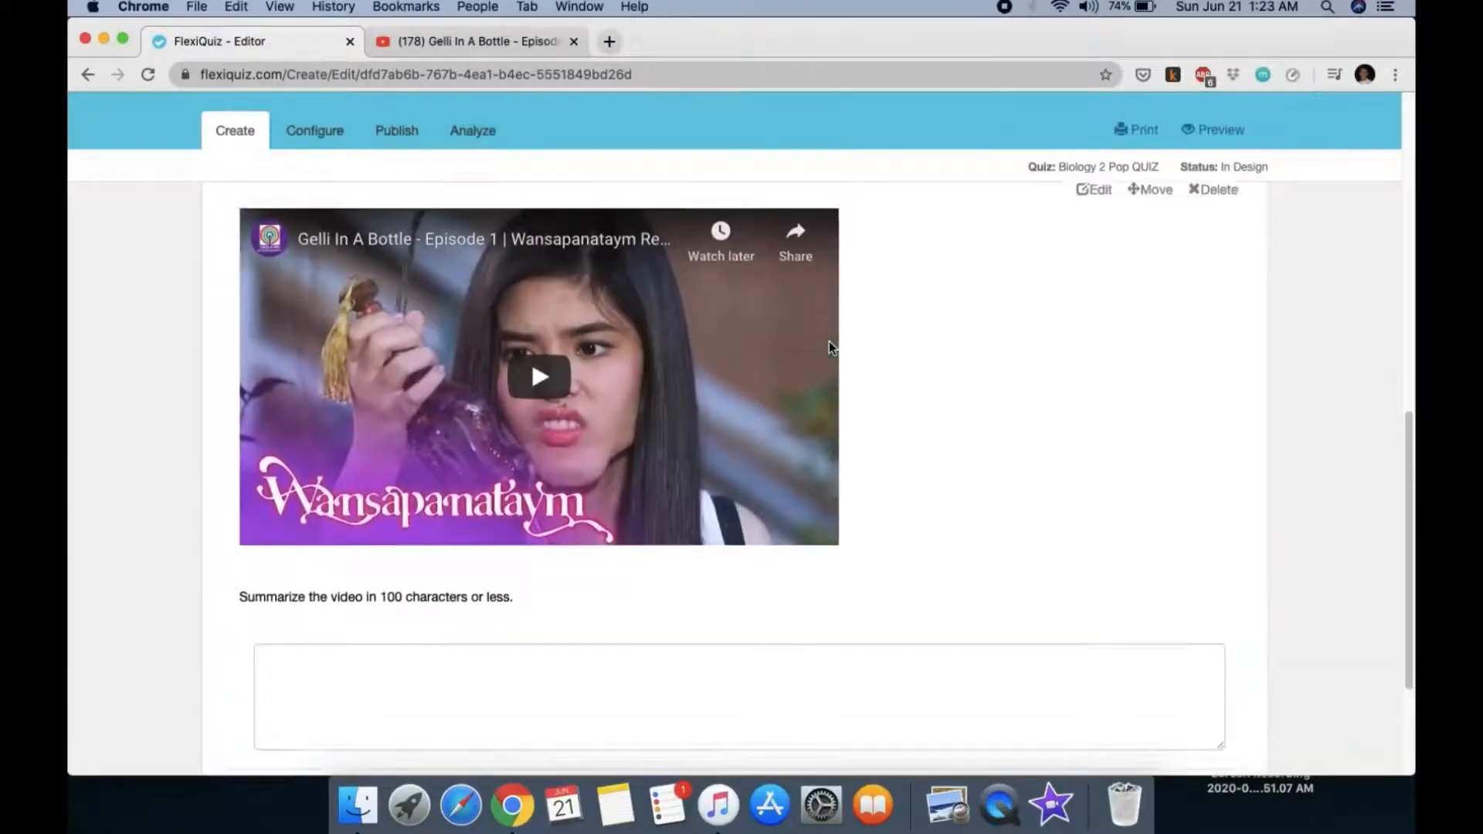
scroll(828, 340, "down", 3)
scroll(829, 340, "up", 10)
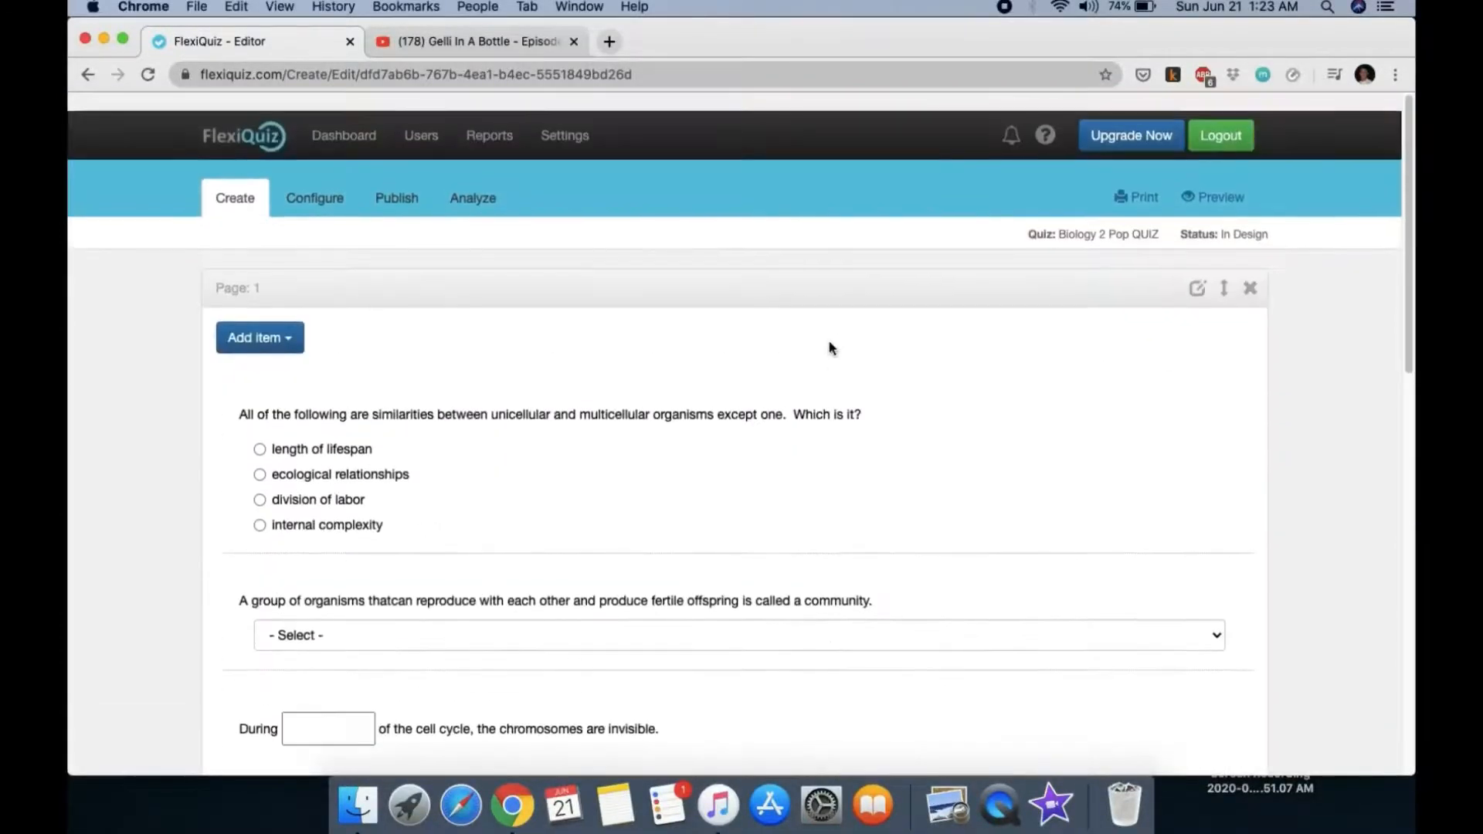
scroll(830, 347, "down", 12)
scroll(830, 347, "up", 3)
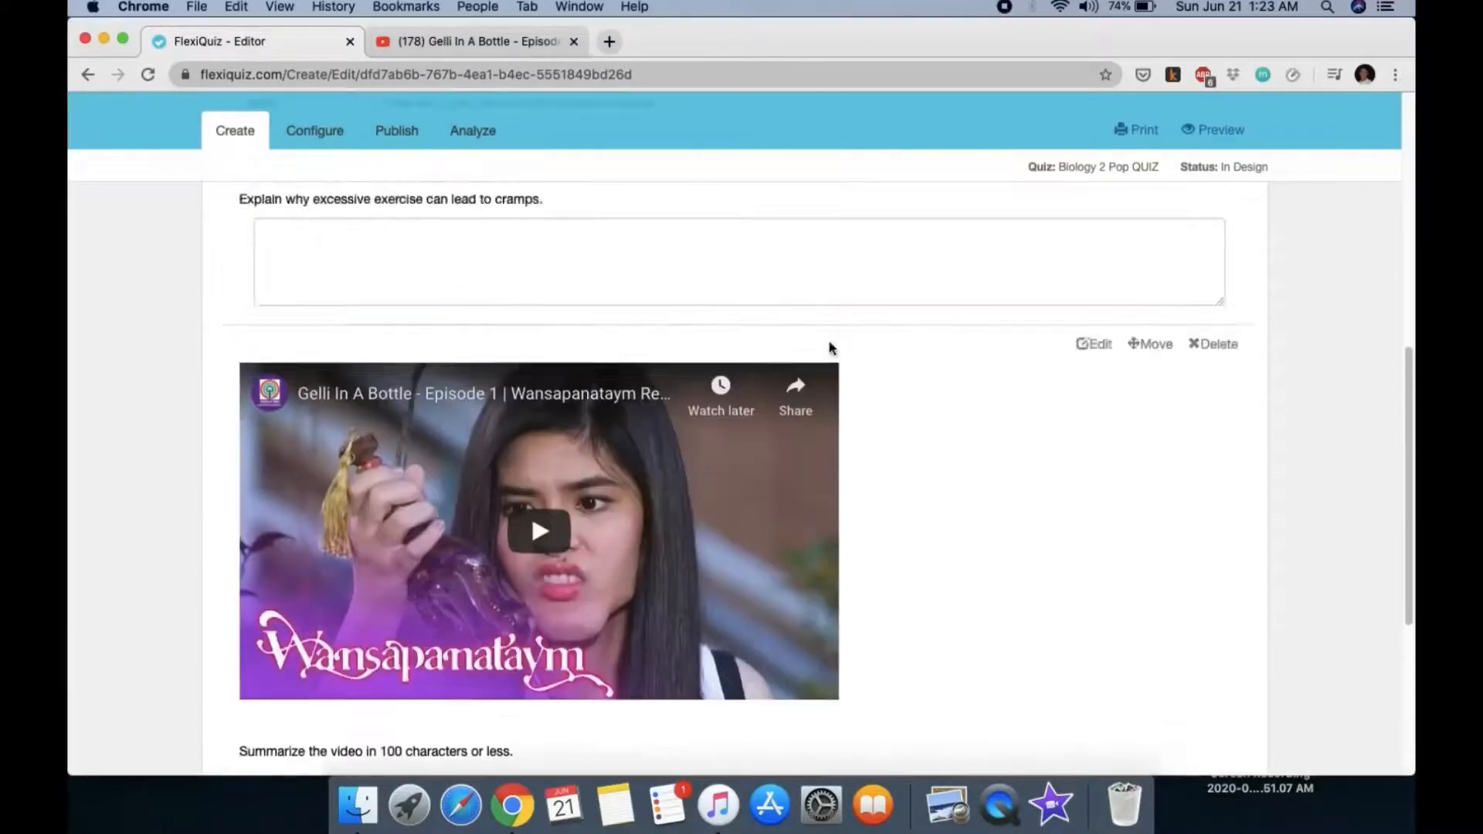
scroll(830, 348, "up", 10)
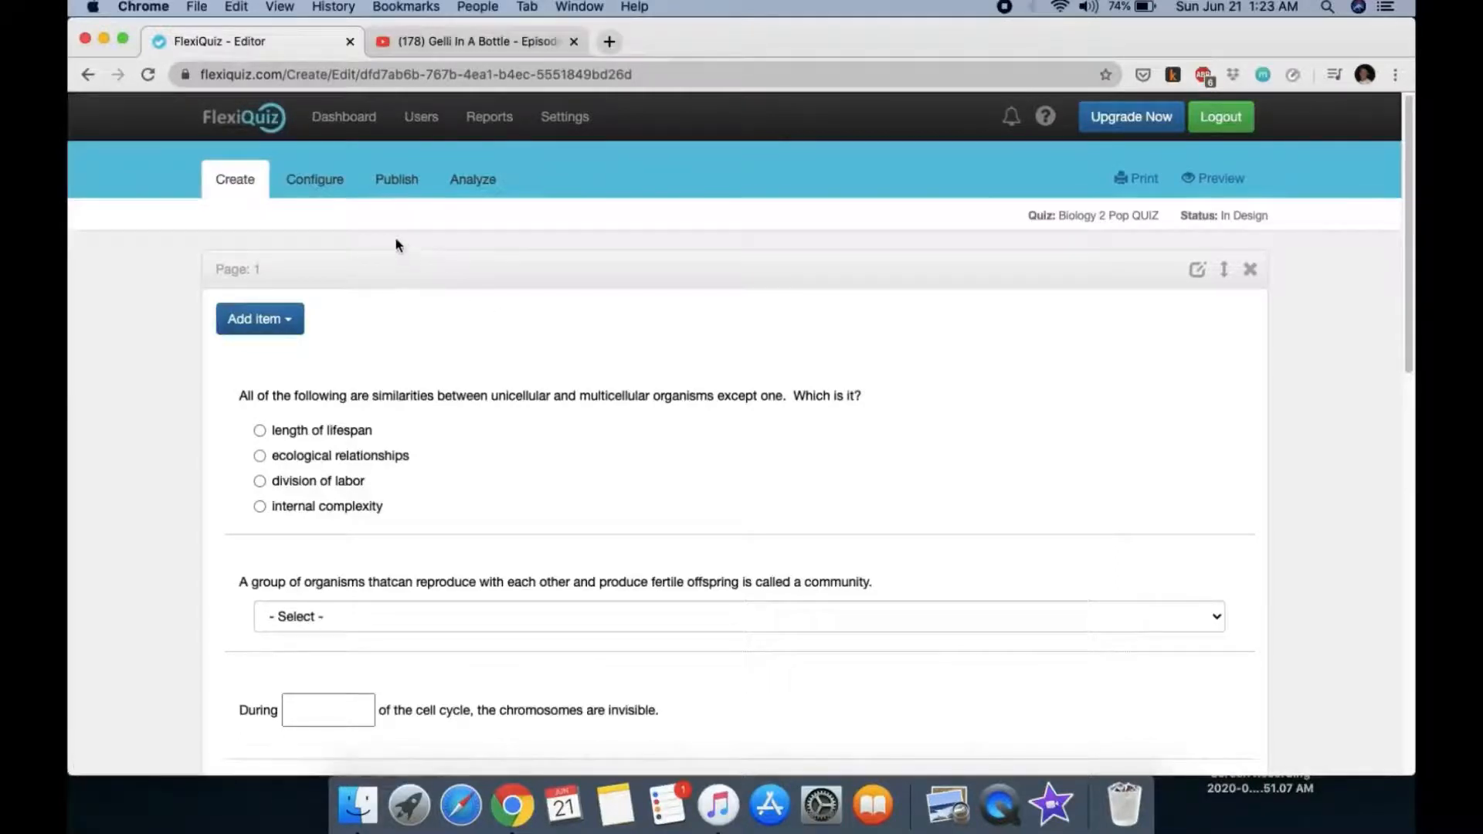
left_click(344, 115)
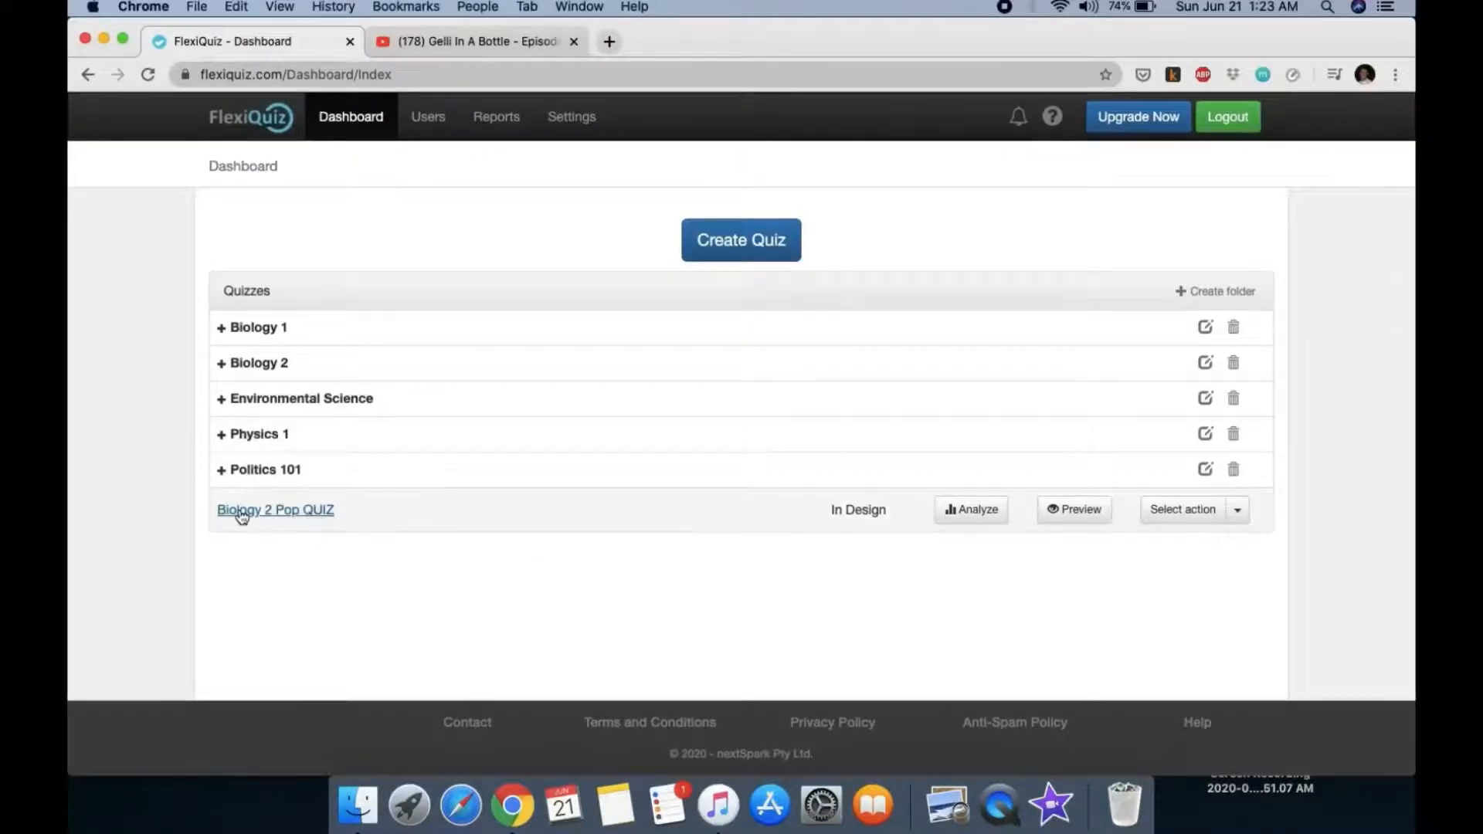
Step: Move Biology 2 Pop QUIZ into the Biology 2 folder, then expand that folder
left_click(1238, 514)
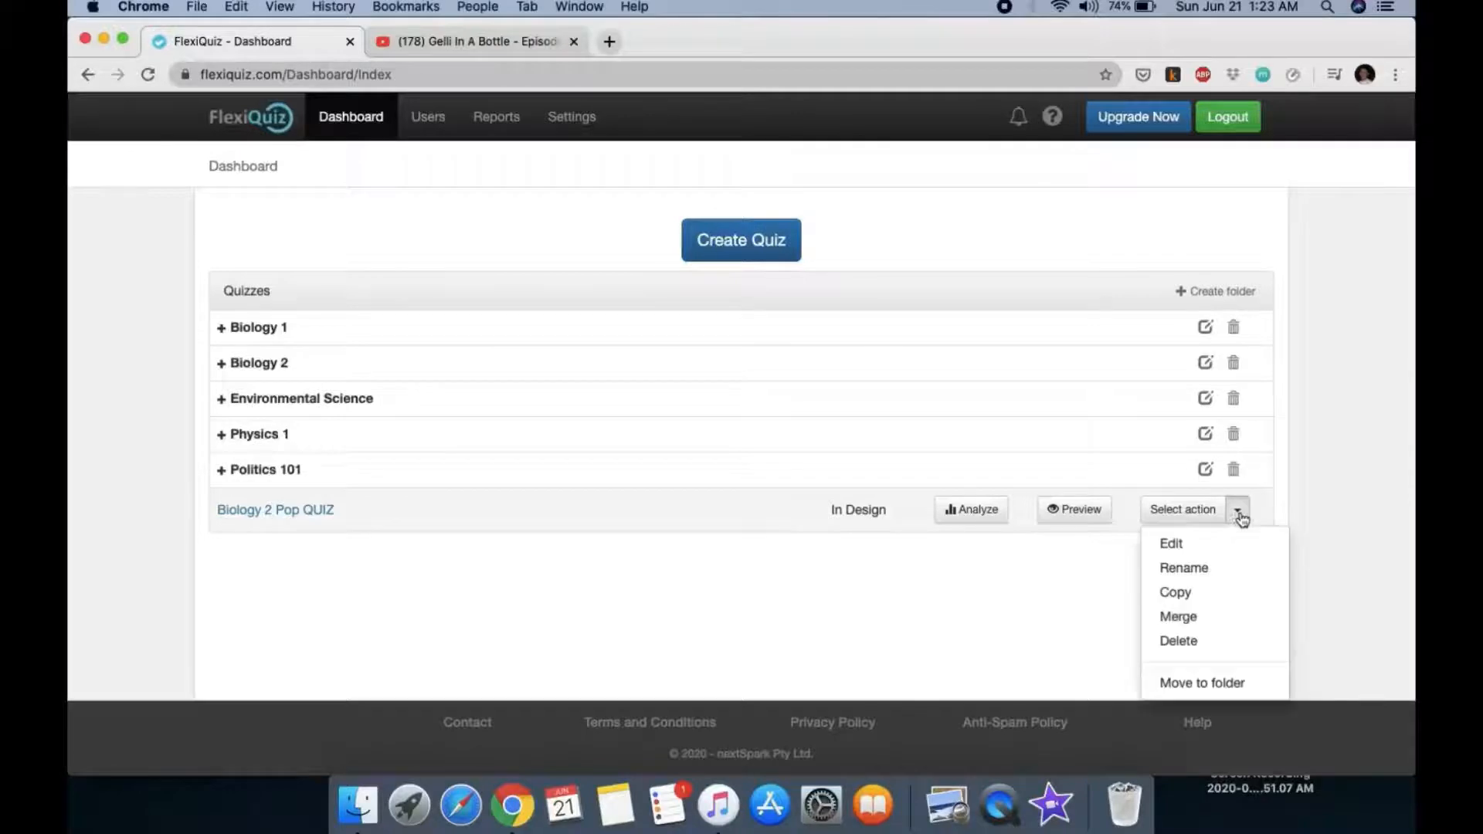
left_click(1192, 683)
left_click(781, 202)
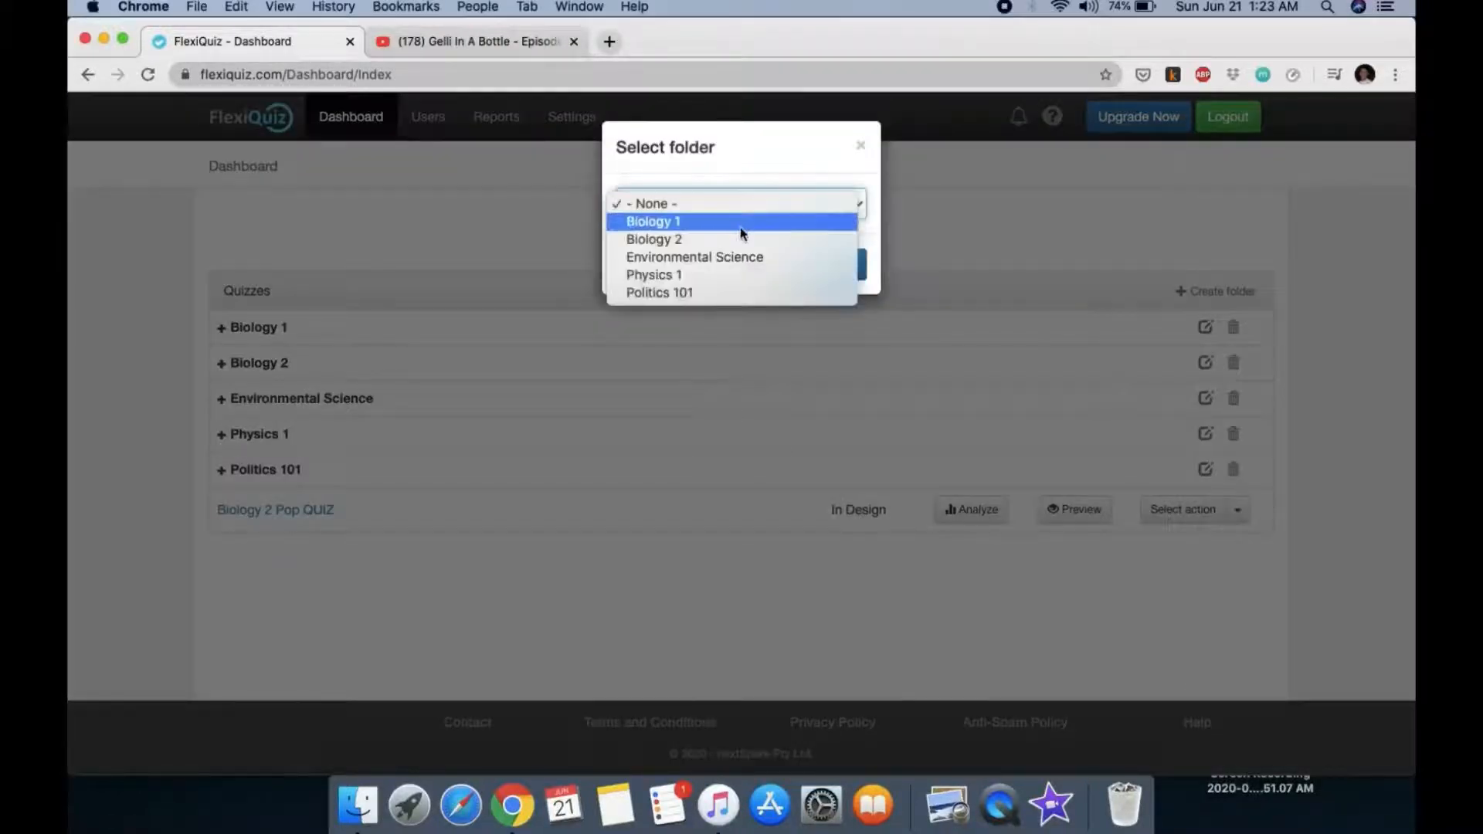
left_click(731, 240)
left_click(832, 271)
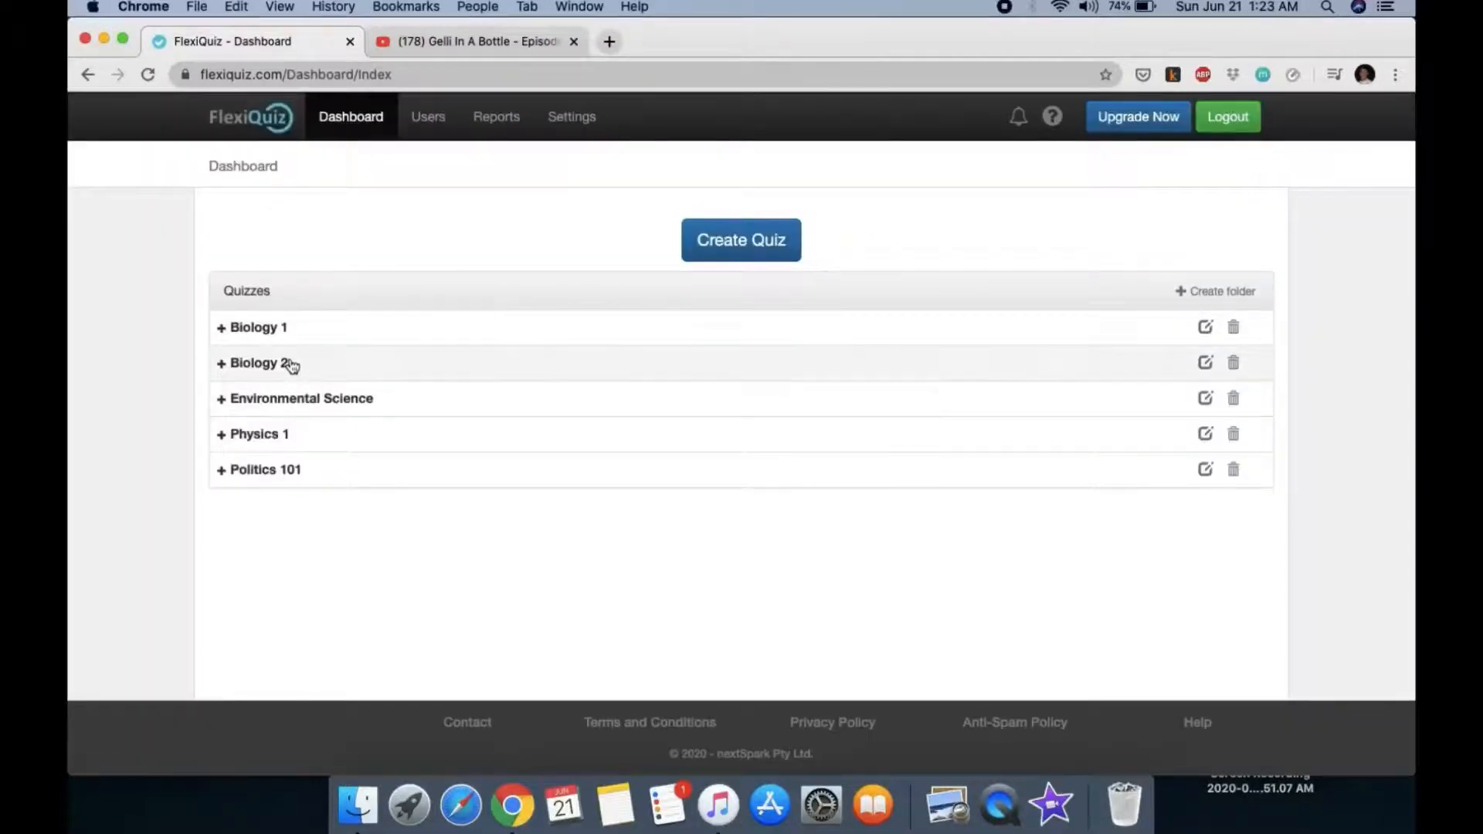
left_click(381, 363)
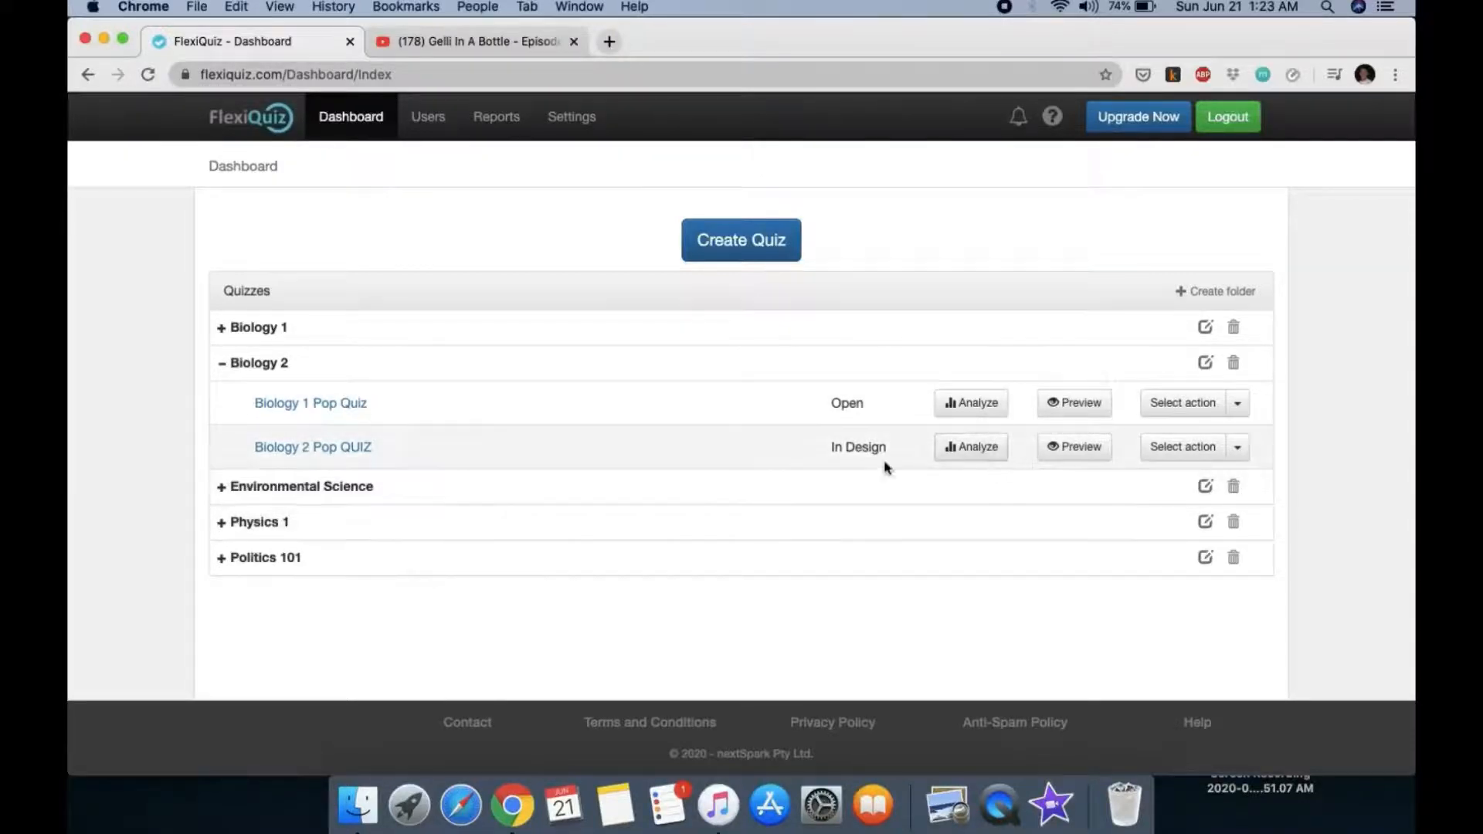
left_click(1061, 455)
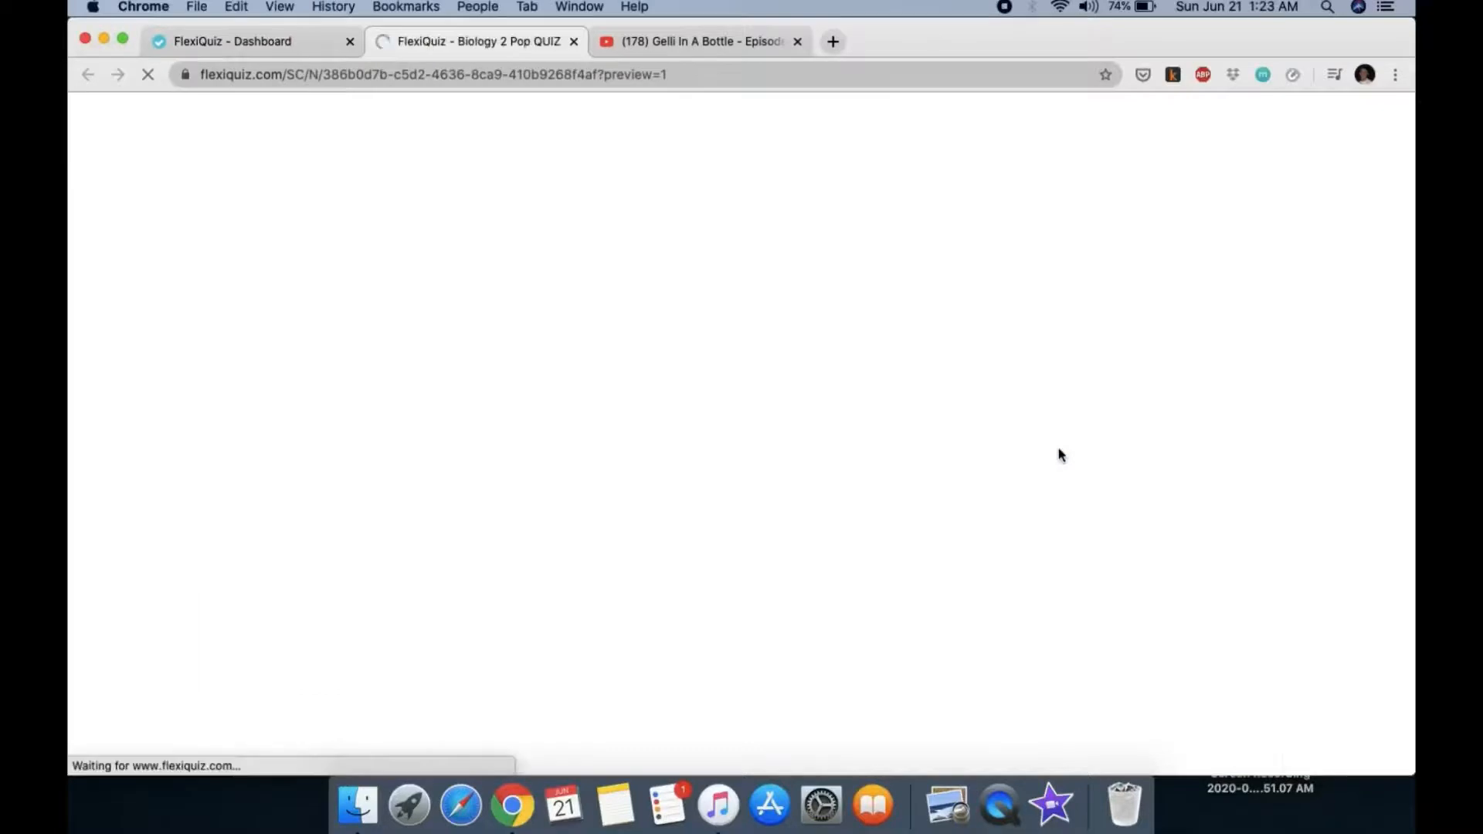
scroll(562, 330, "down", 3)
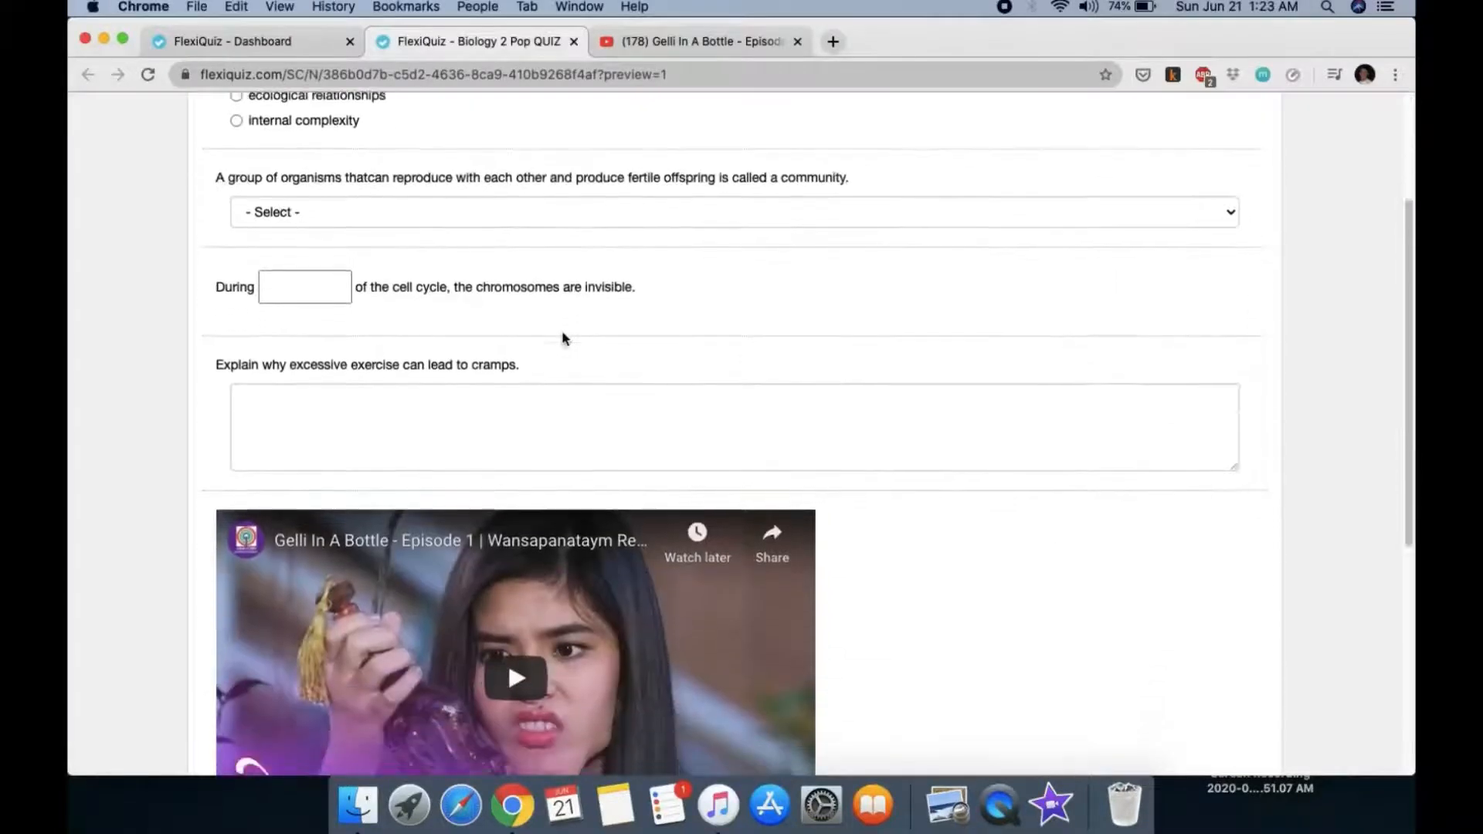
scroll(563, 331, "up", 3)
scroll(563, 331, "down", 8)
scroll(562, 338, "up", 10)
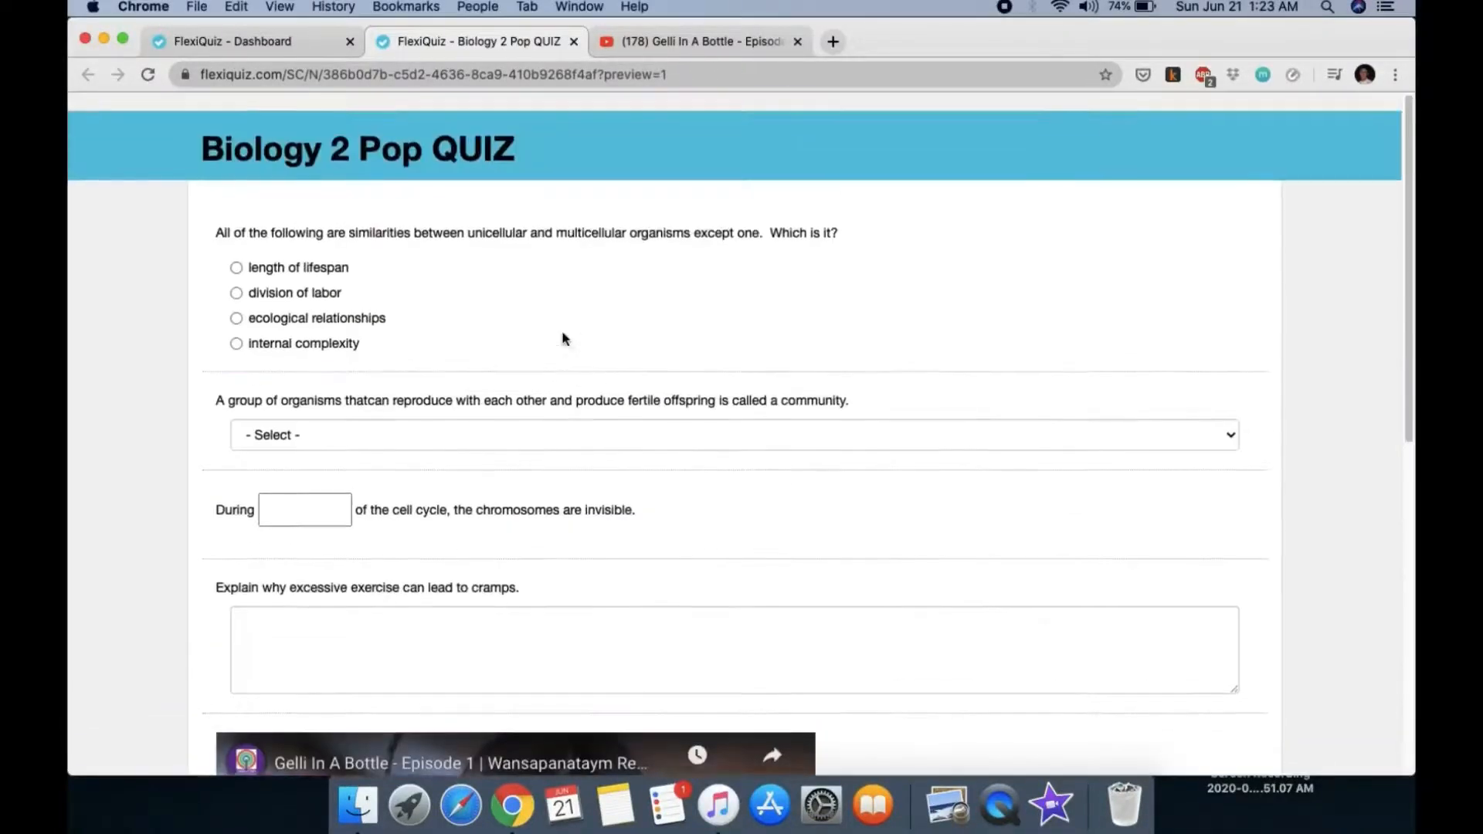
scroll(562, 337, "down", 6)
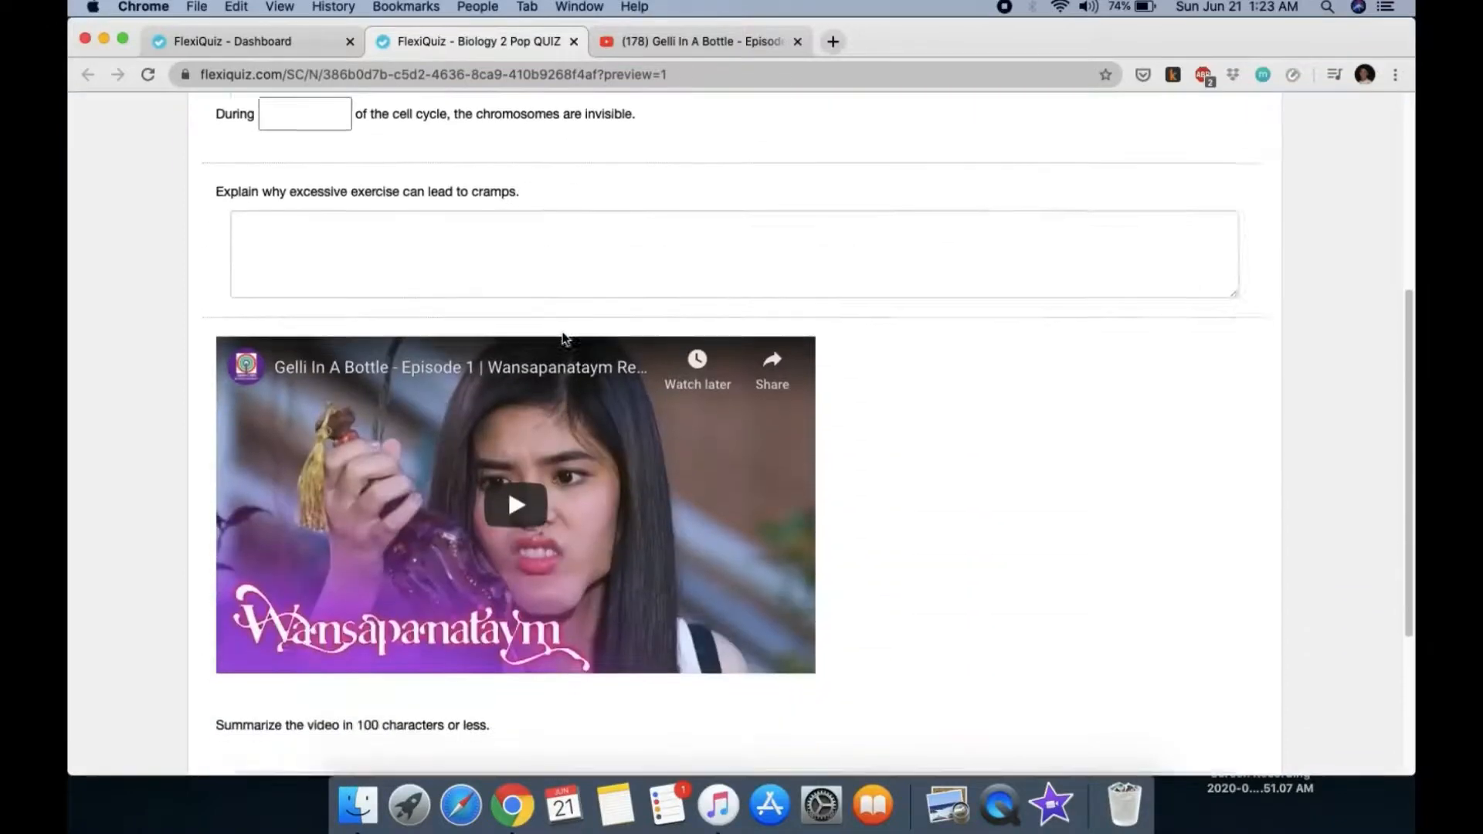
scroll(562, 338, "up", 6)
scroll(562, 338, "down", 8)
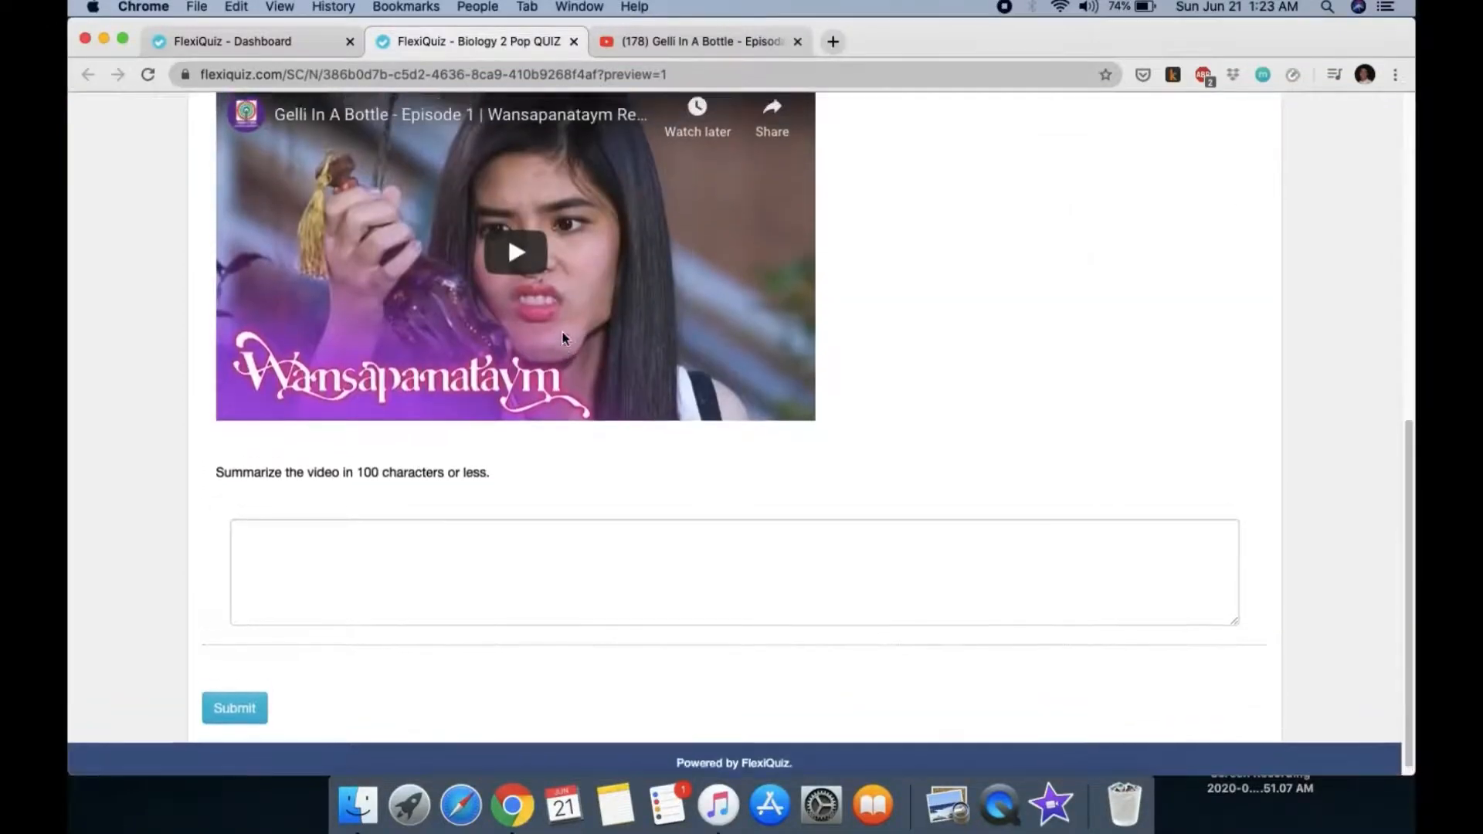
scroll(563, 338, "up", 8)
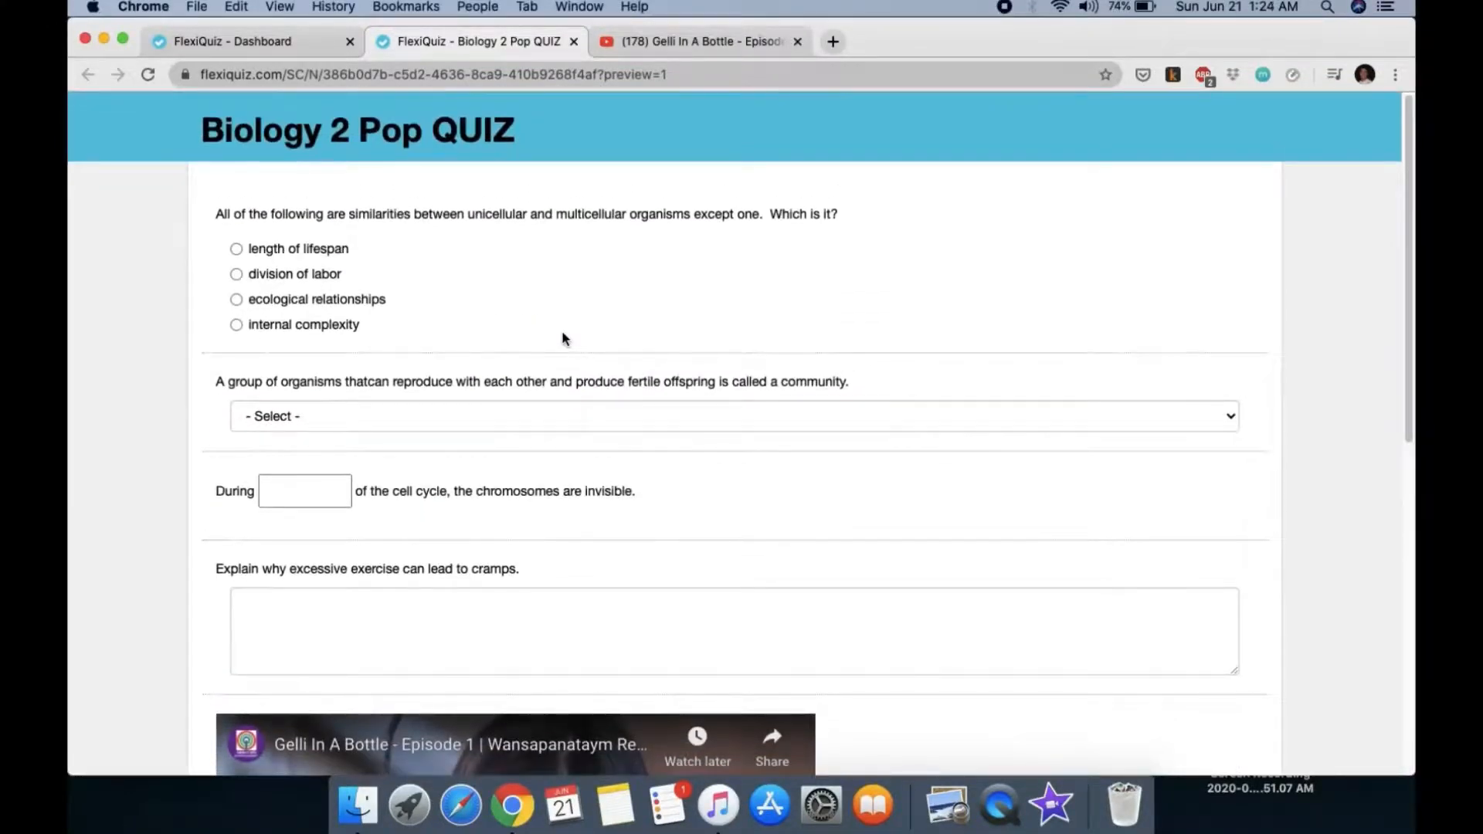
scroll(562, 338, "down", 8)
scroll(562, 337, "up", 5)
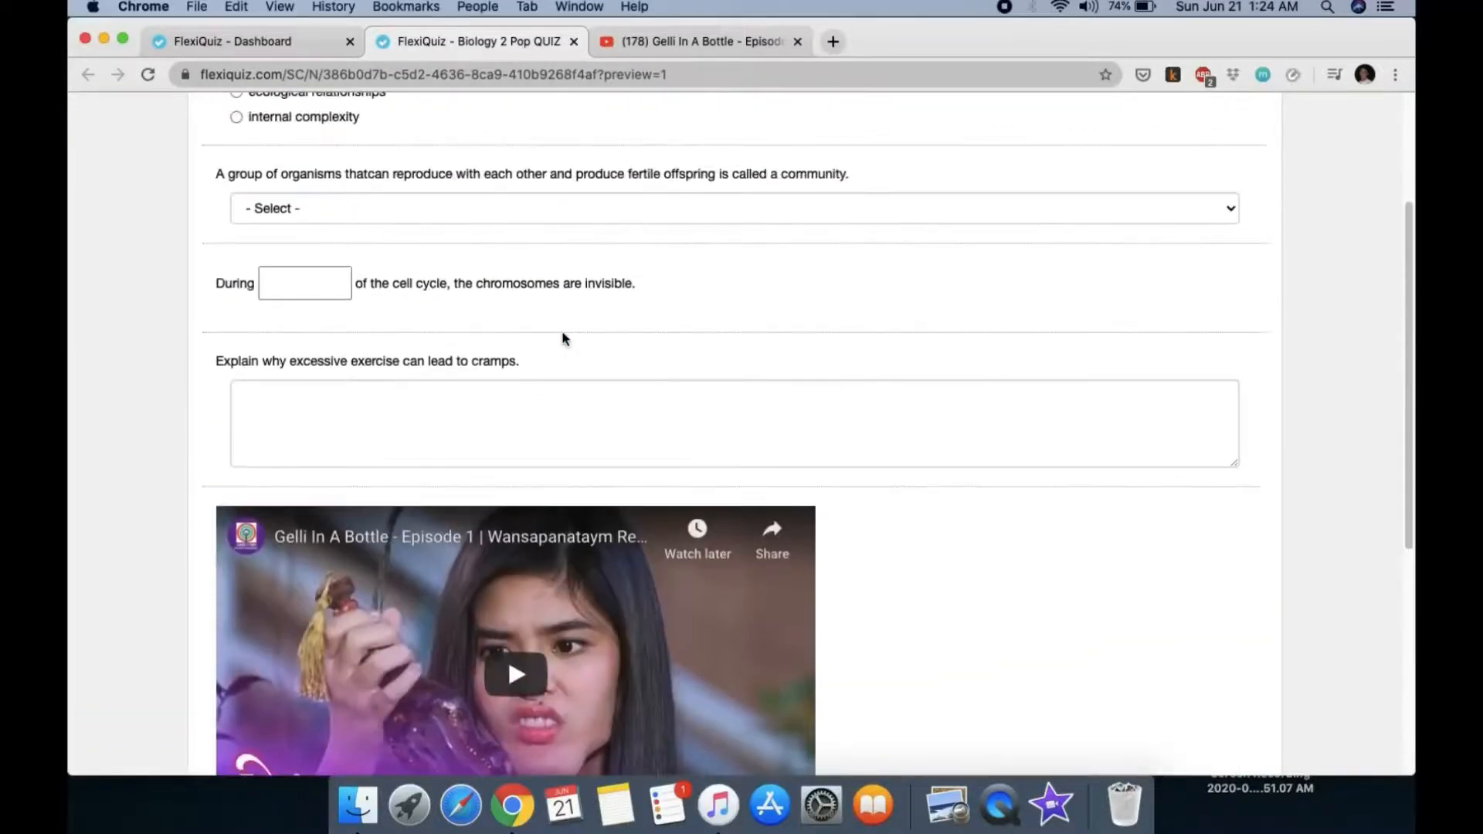
scroll(563, 338, "up", 3)
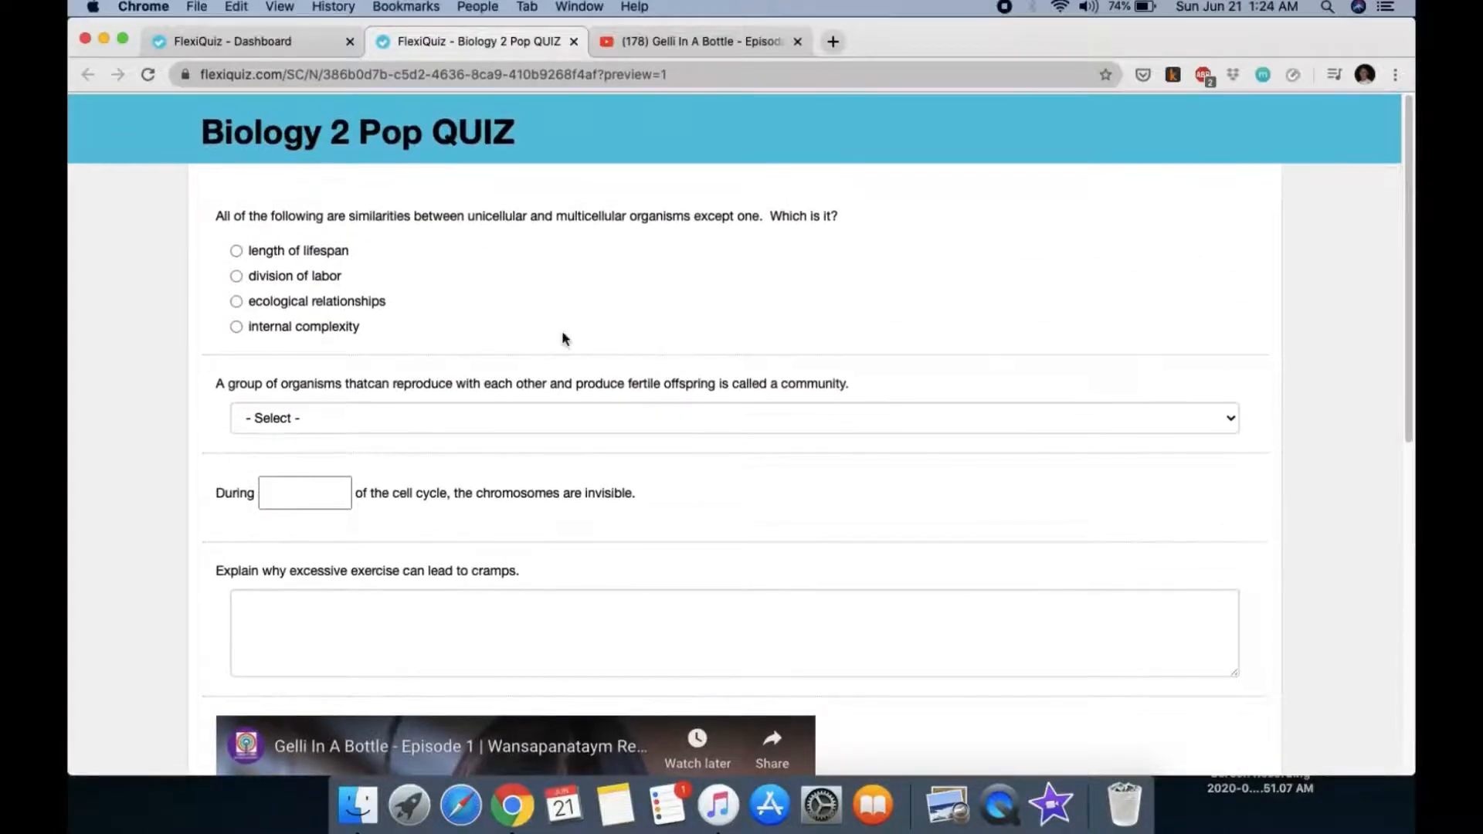
scroll(563, 337, "down", 4)
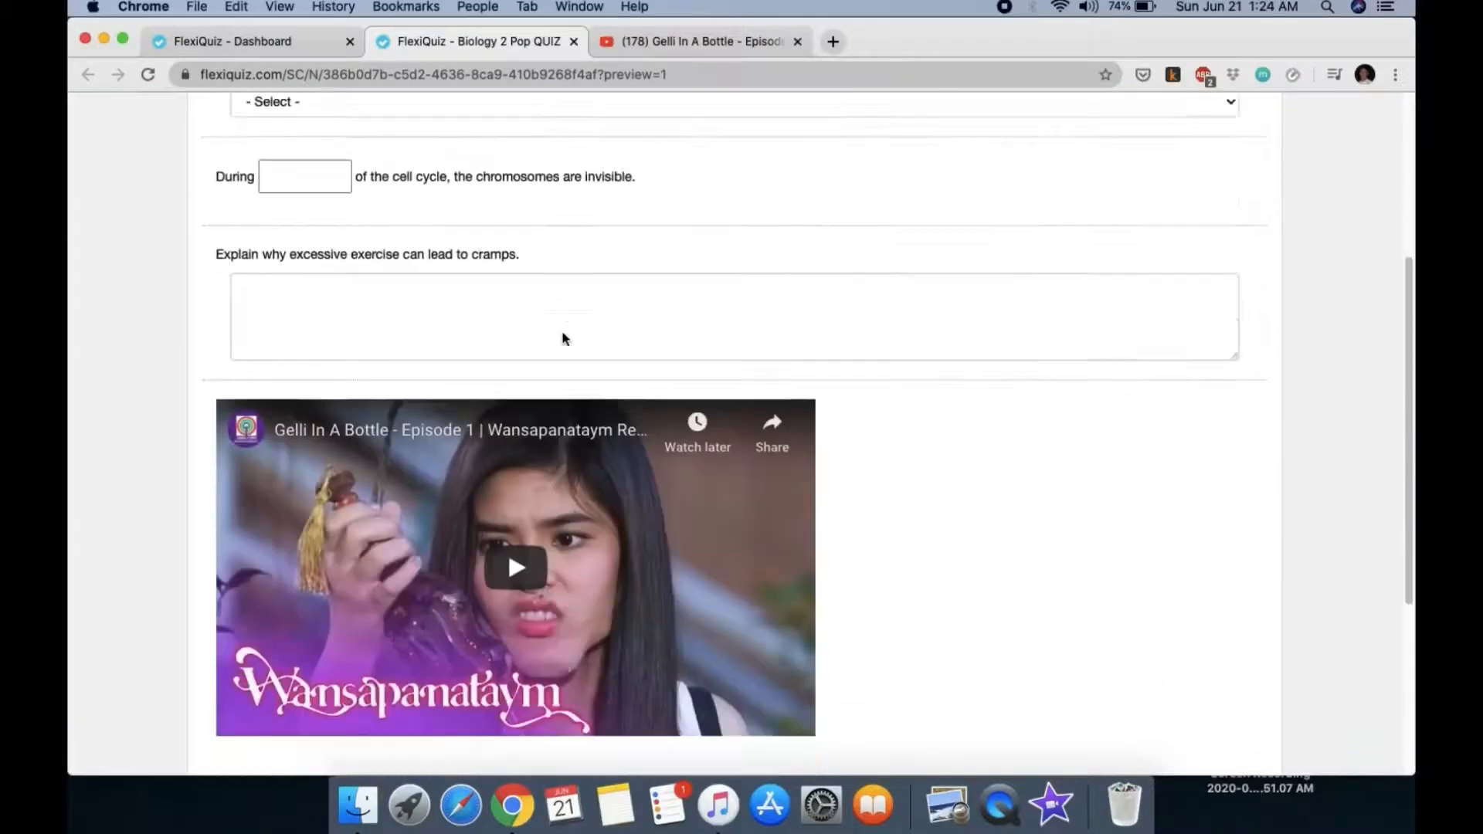
scroll(562, 338, "down", 4)
scroll(563, 338, "up", 4)
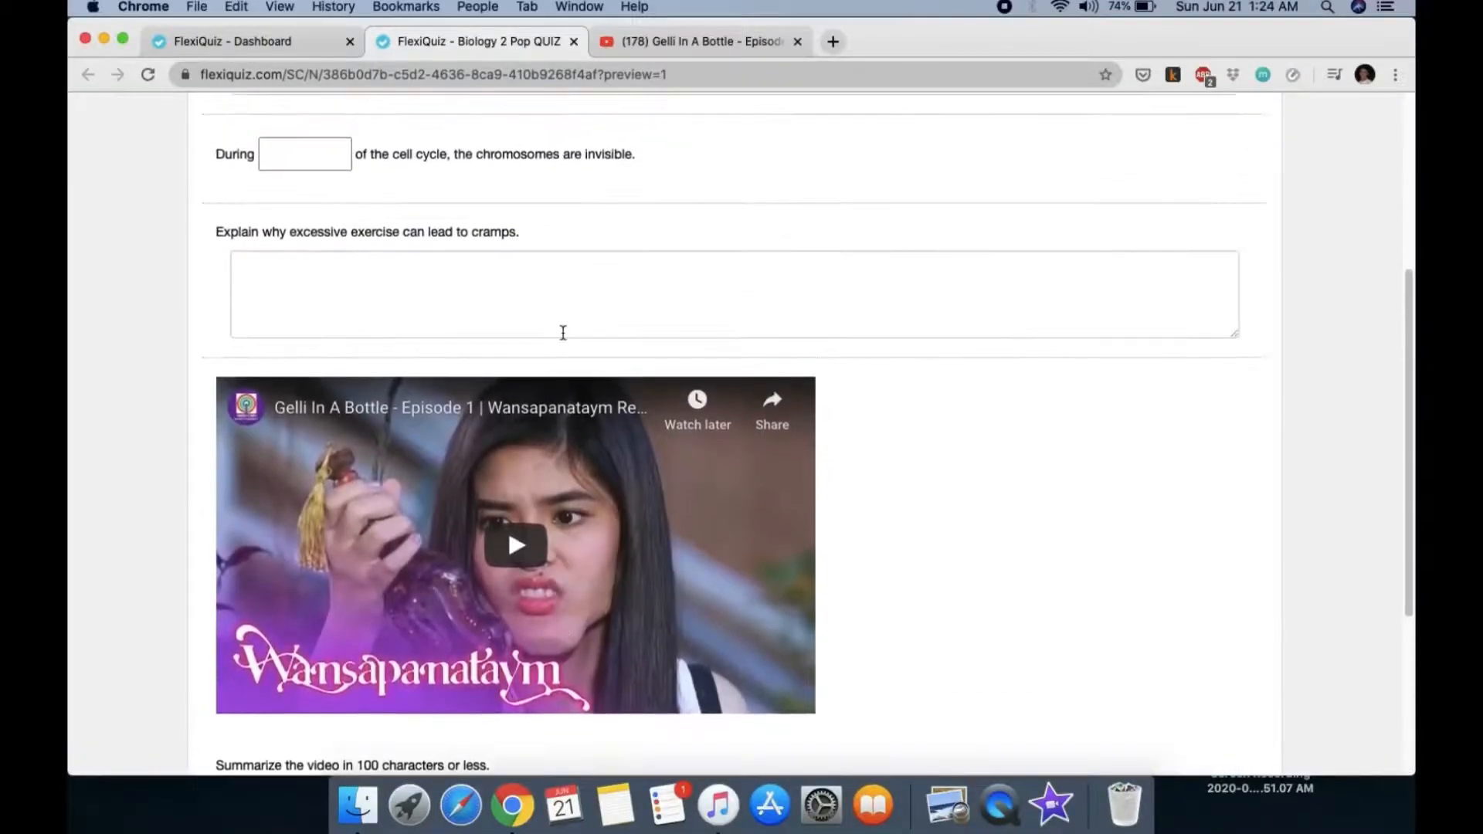
scroll(563, 333, "up", 4)
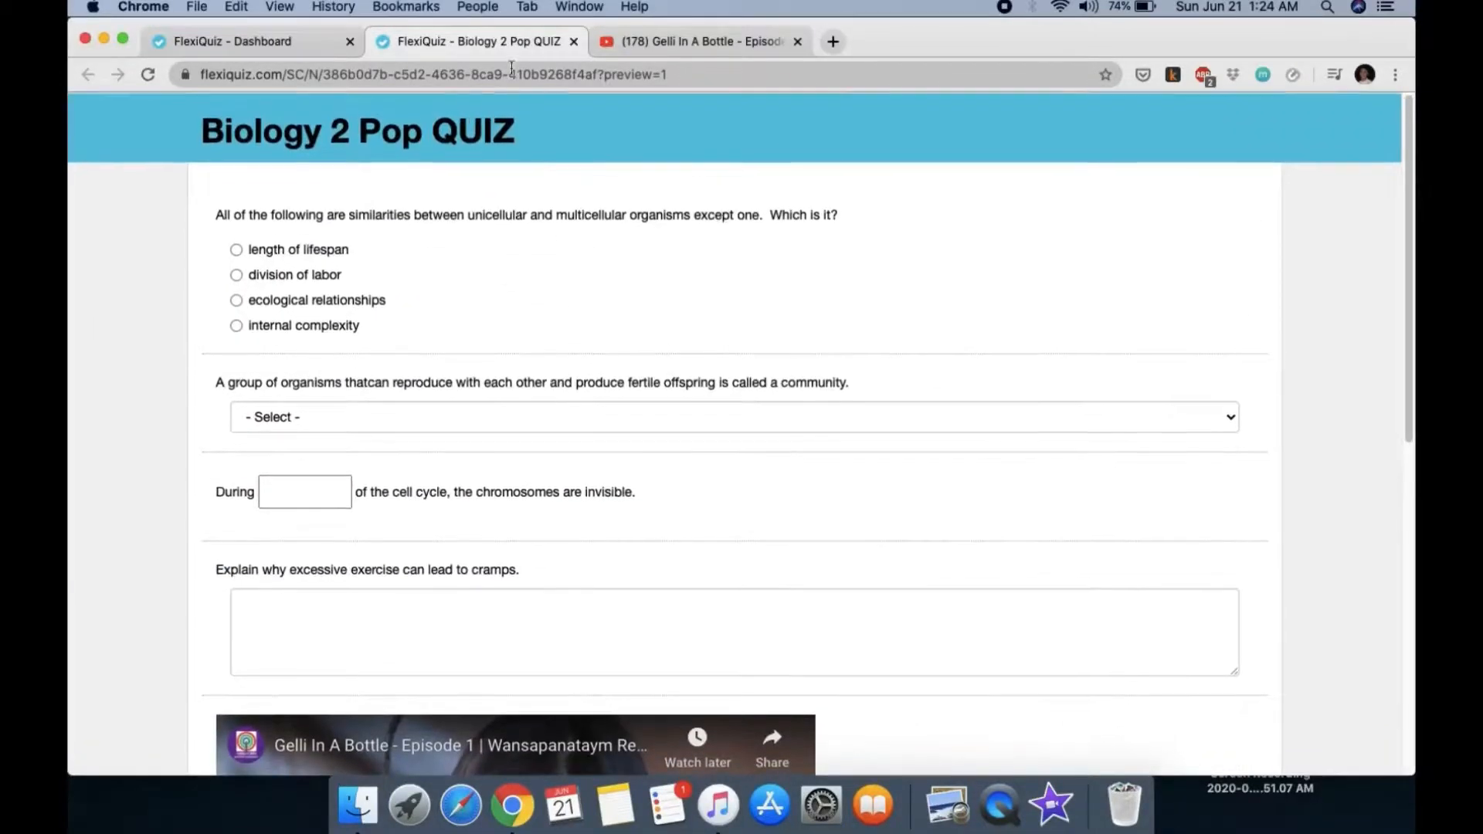
left_click(572, 41)
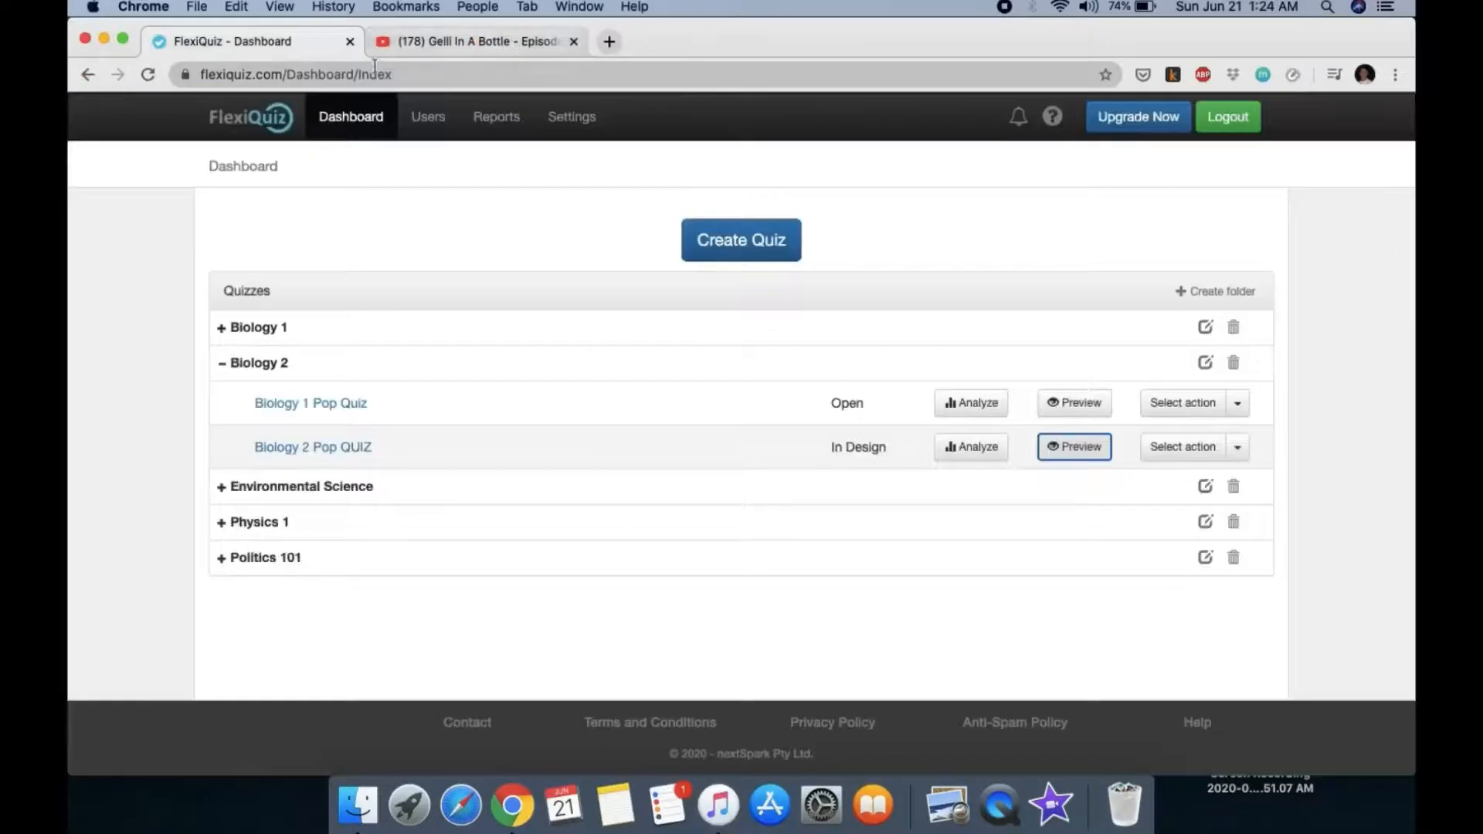
Step: From the Dashboard, expand Biology 2, open Biology 2 Pop QUIZ, and go to its Configure tab
left_click(370, 124)
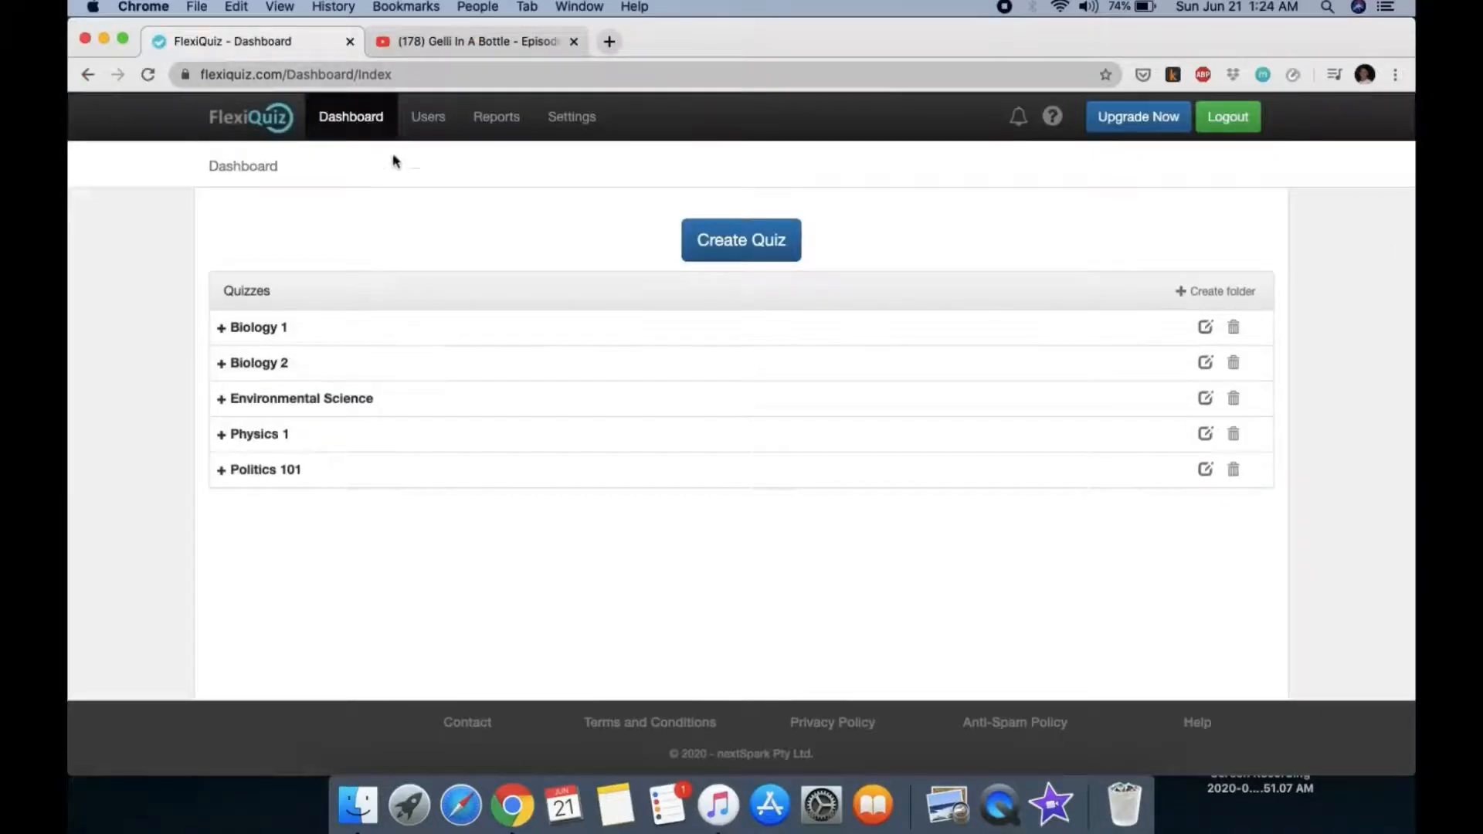
left_click(285, 364)
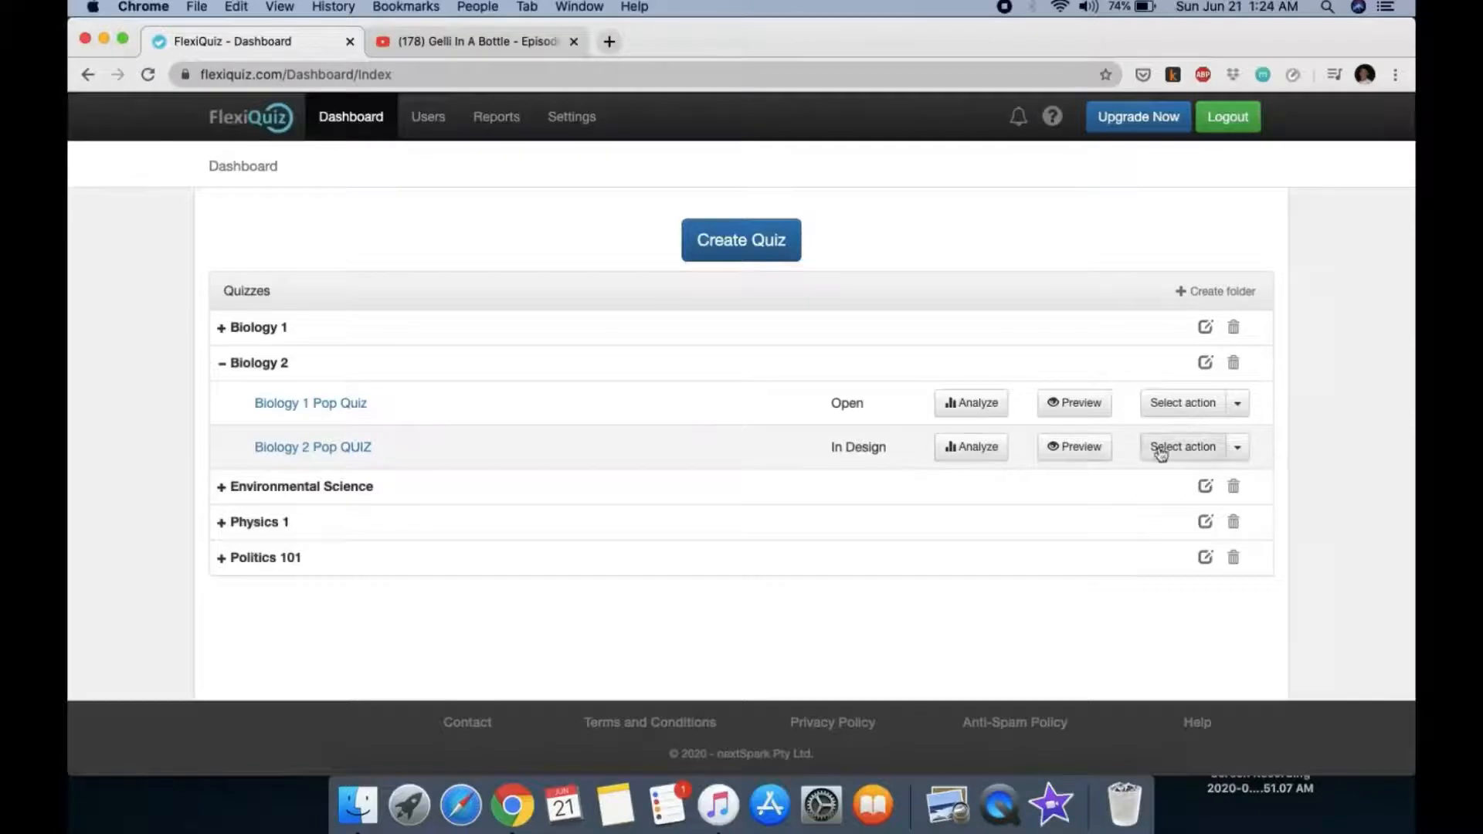
left_click(336, 455)
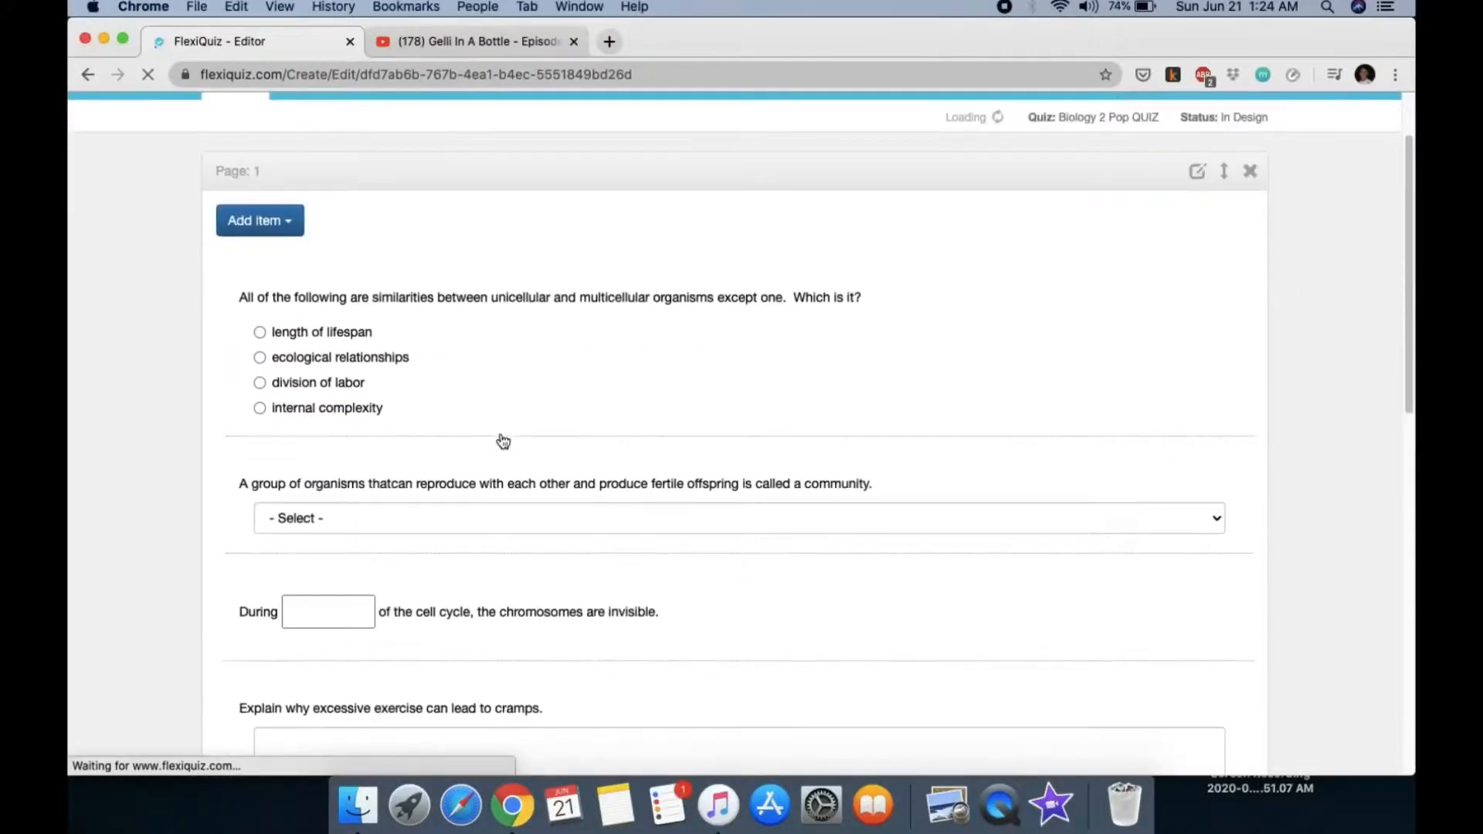
left_click(321, 181)
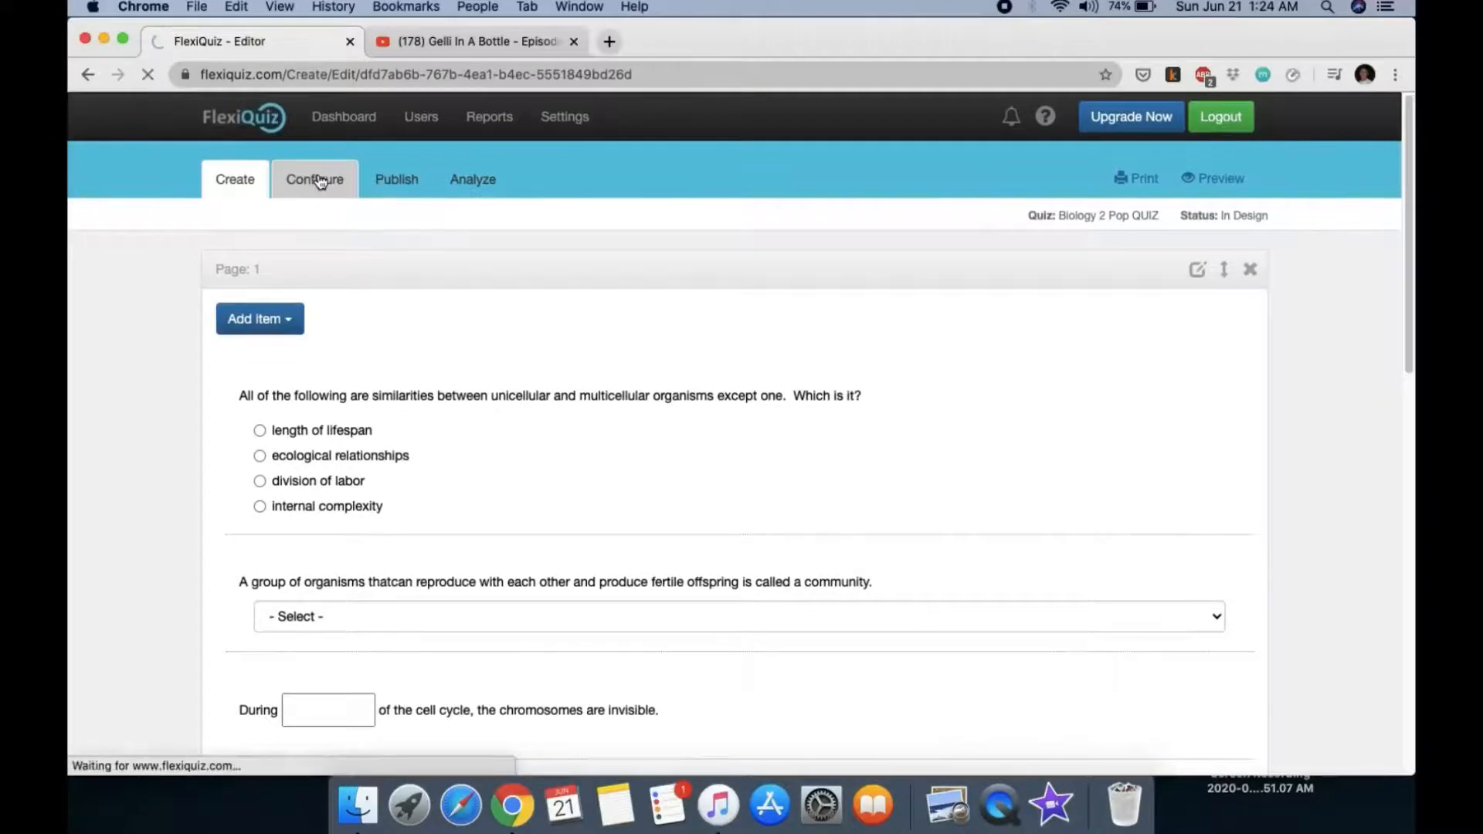
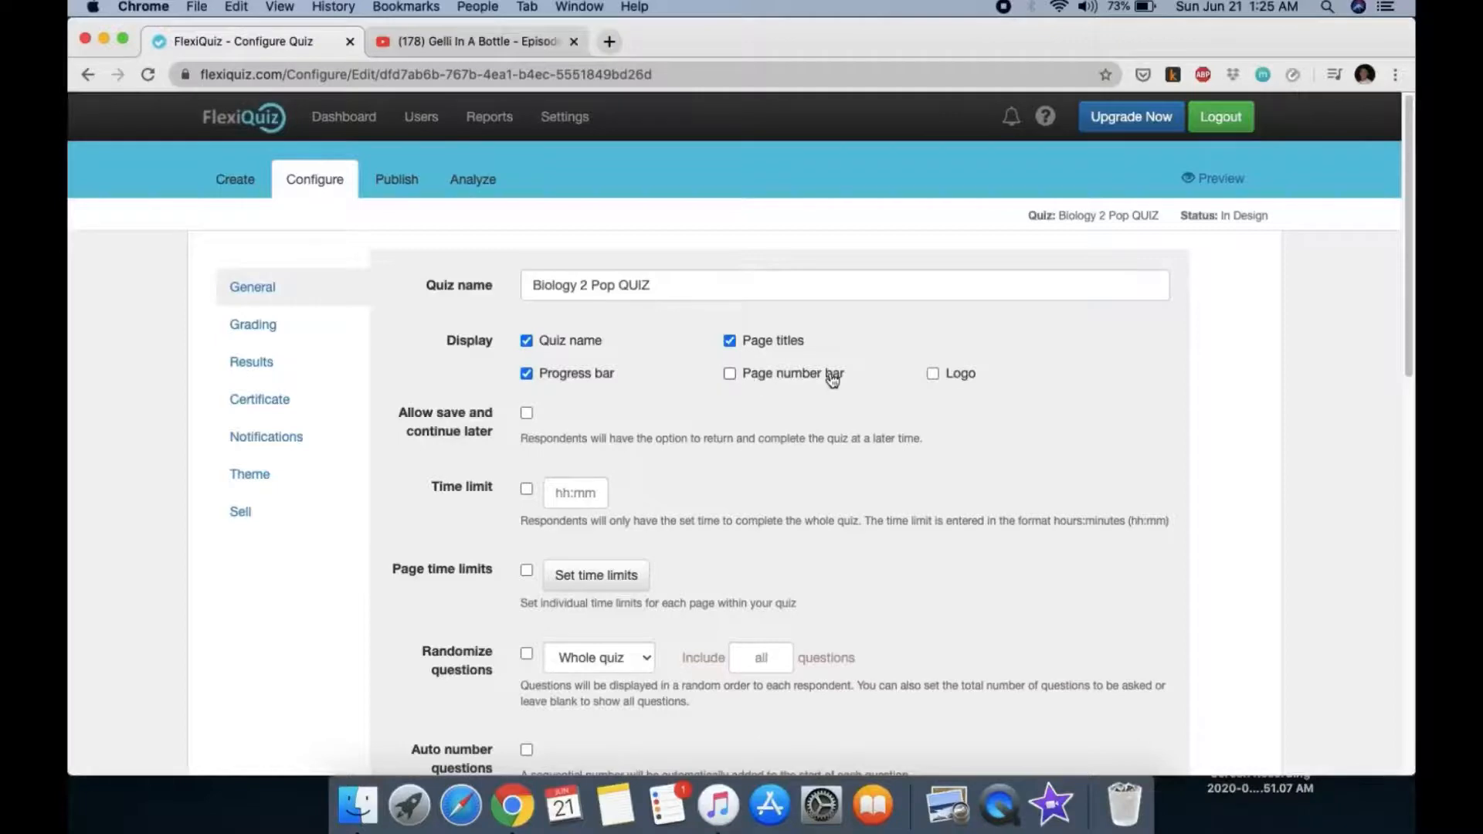
Step: Skip the logo after the upgrade notice and set a 00:20 overall quiz time limit
left_click(932, 374)
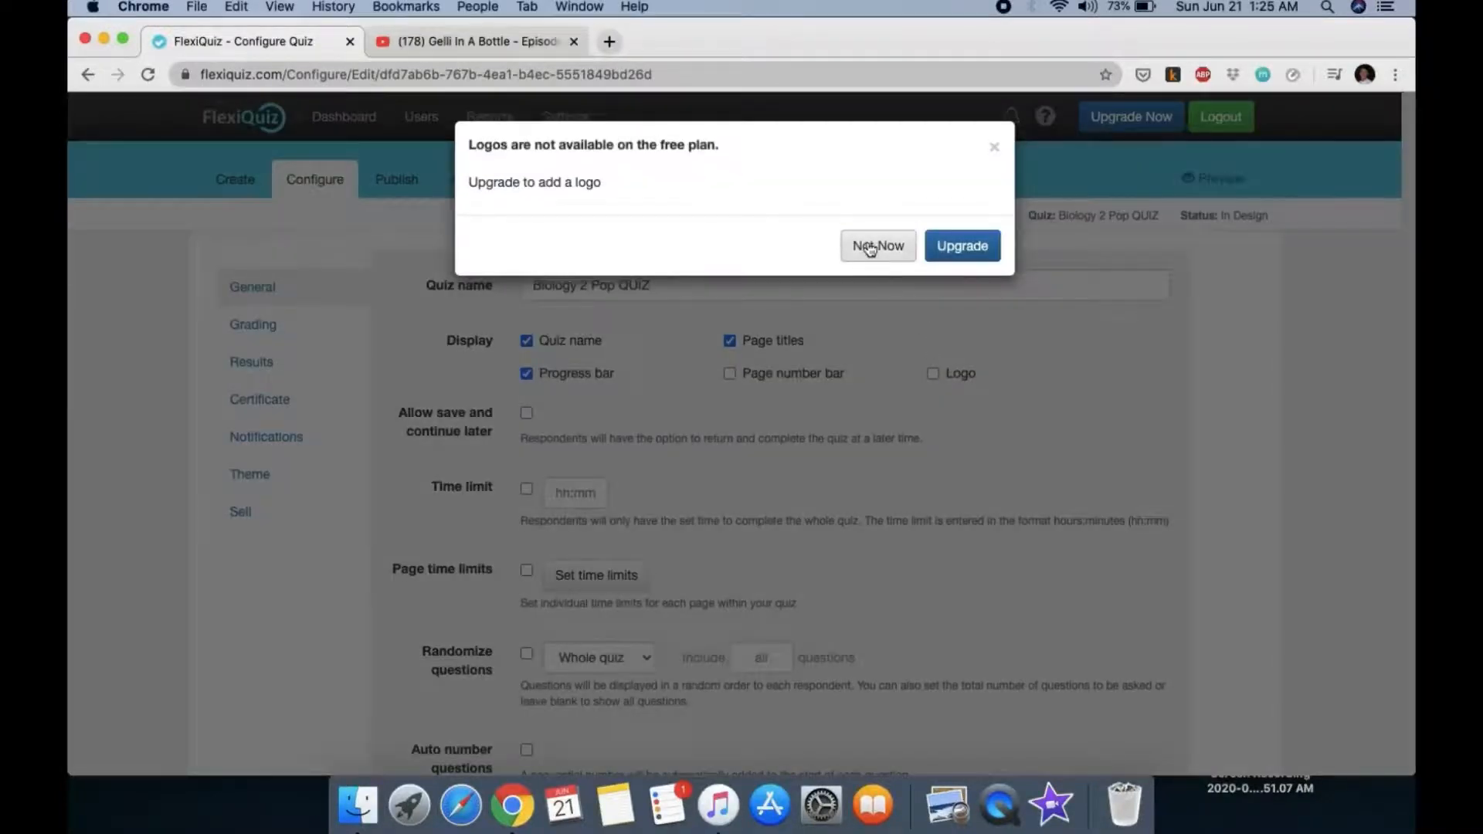
left_click(995, 150)
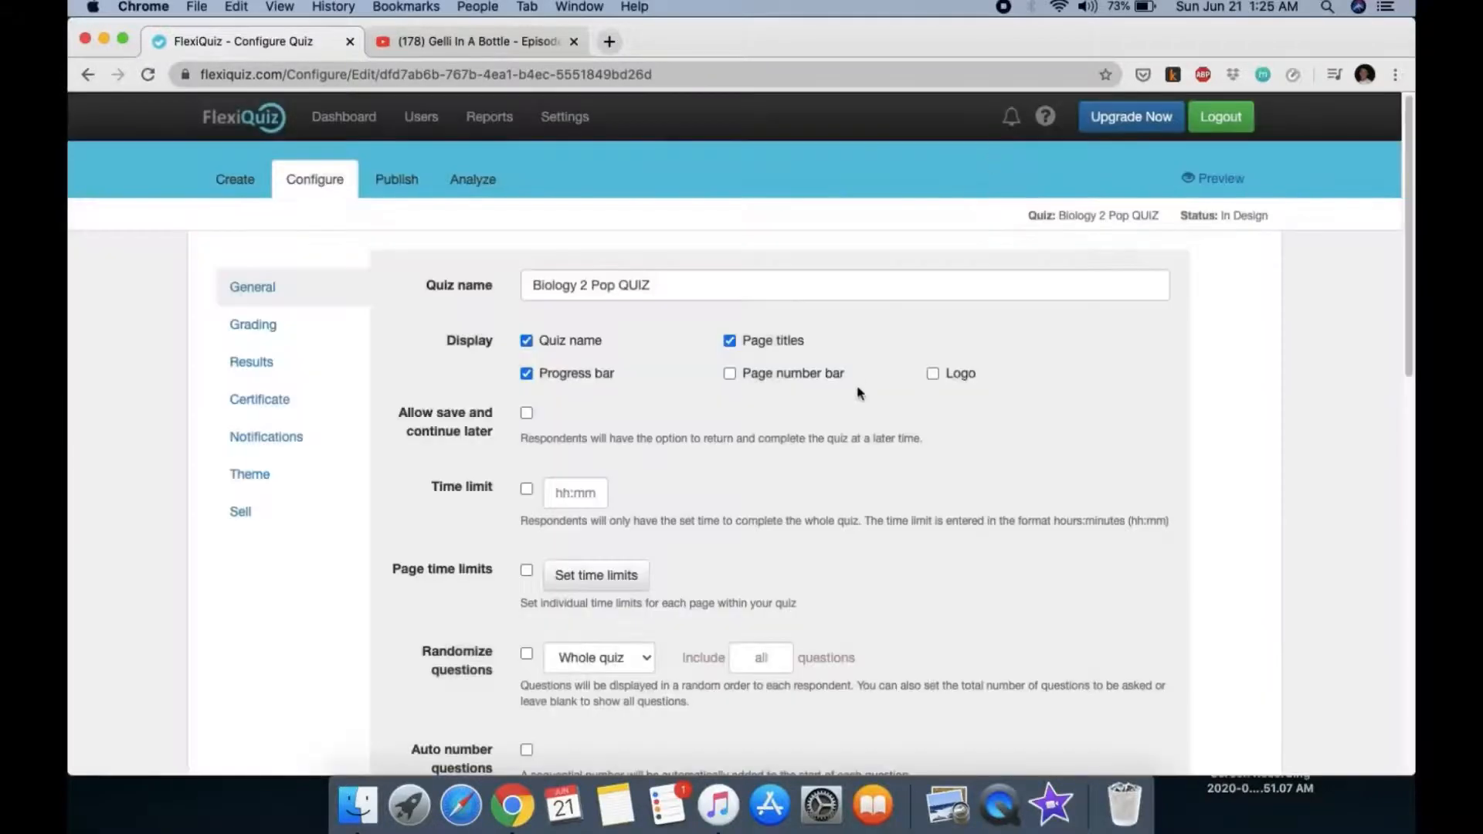
scroll(822, 371, "down", 3)
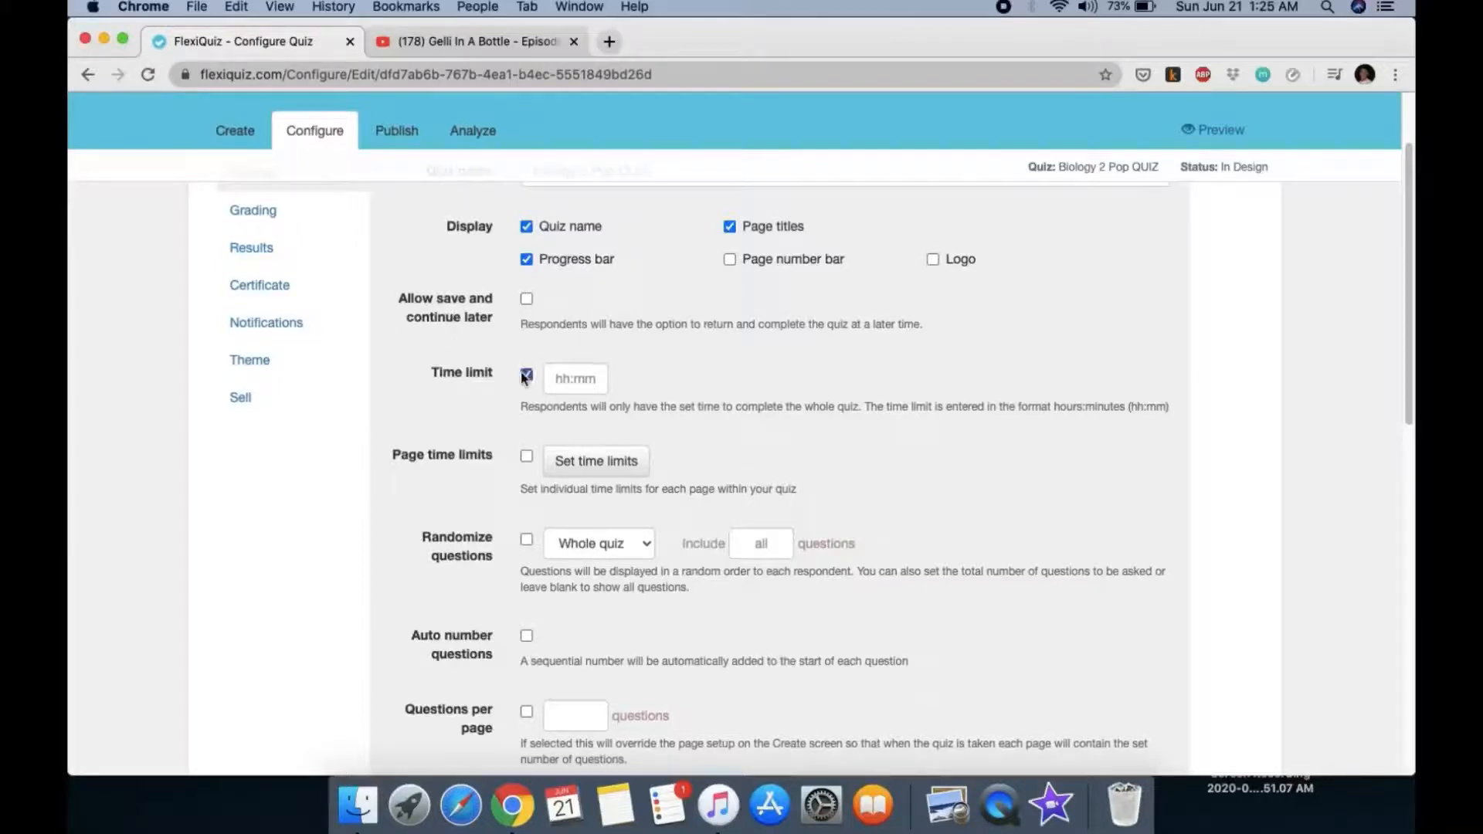
left_click(579, 380)
type("00:2")
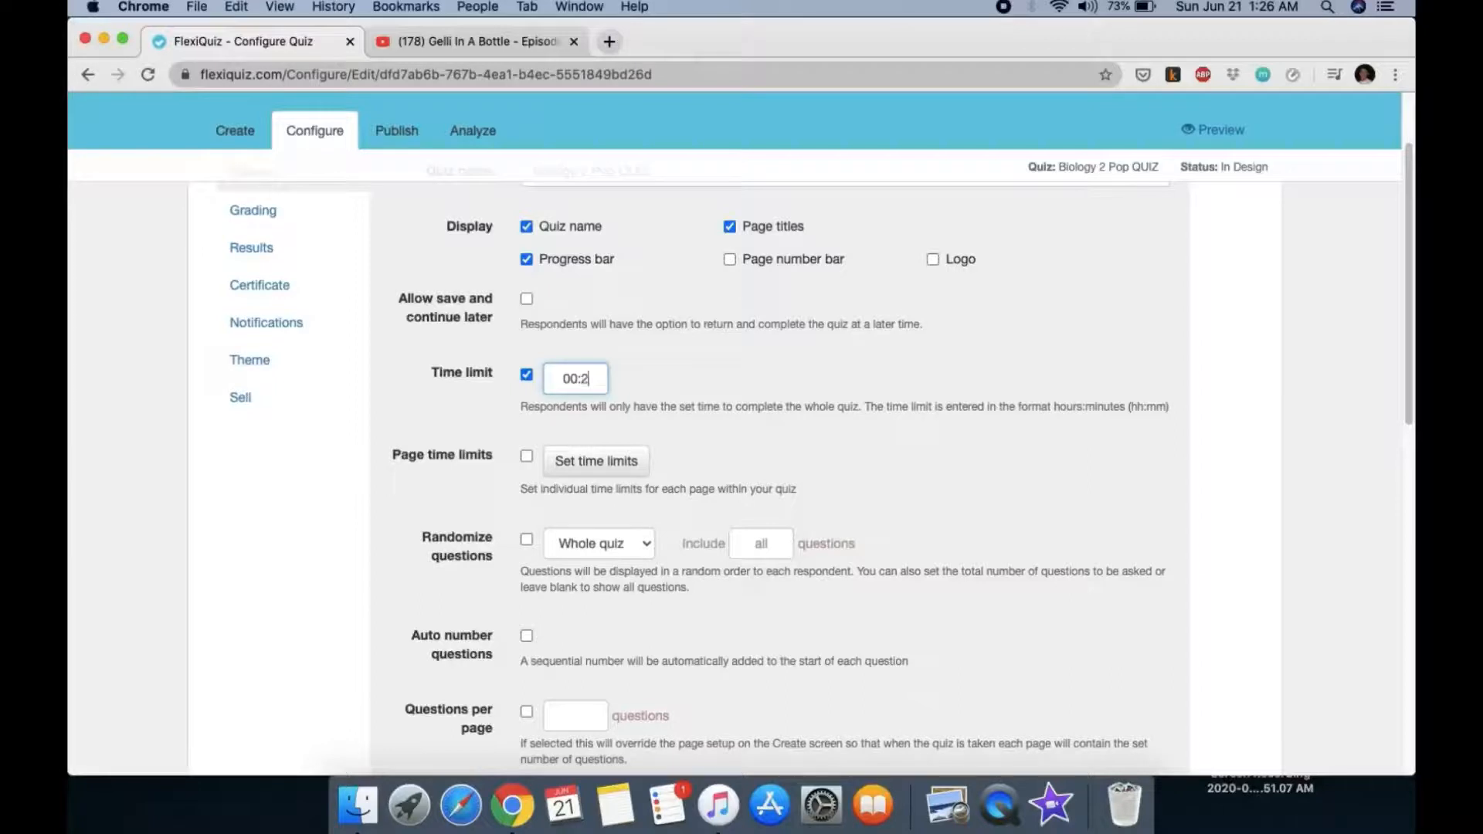
type("0")
left_click(706, 423)
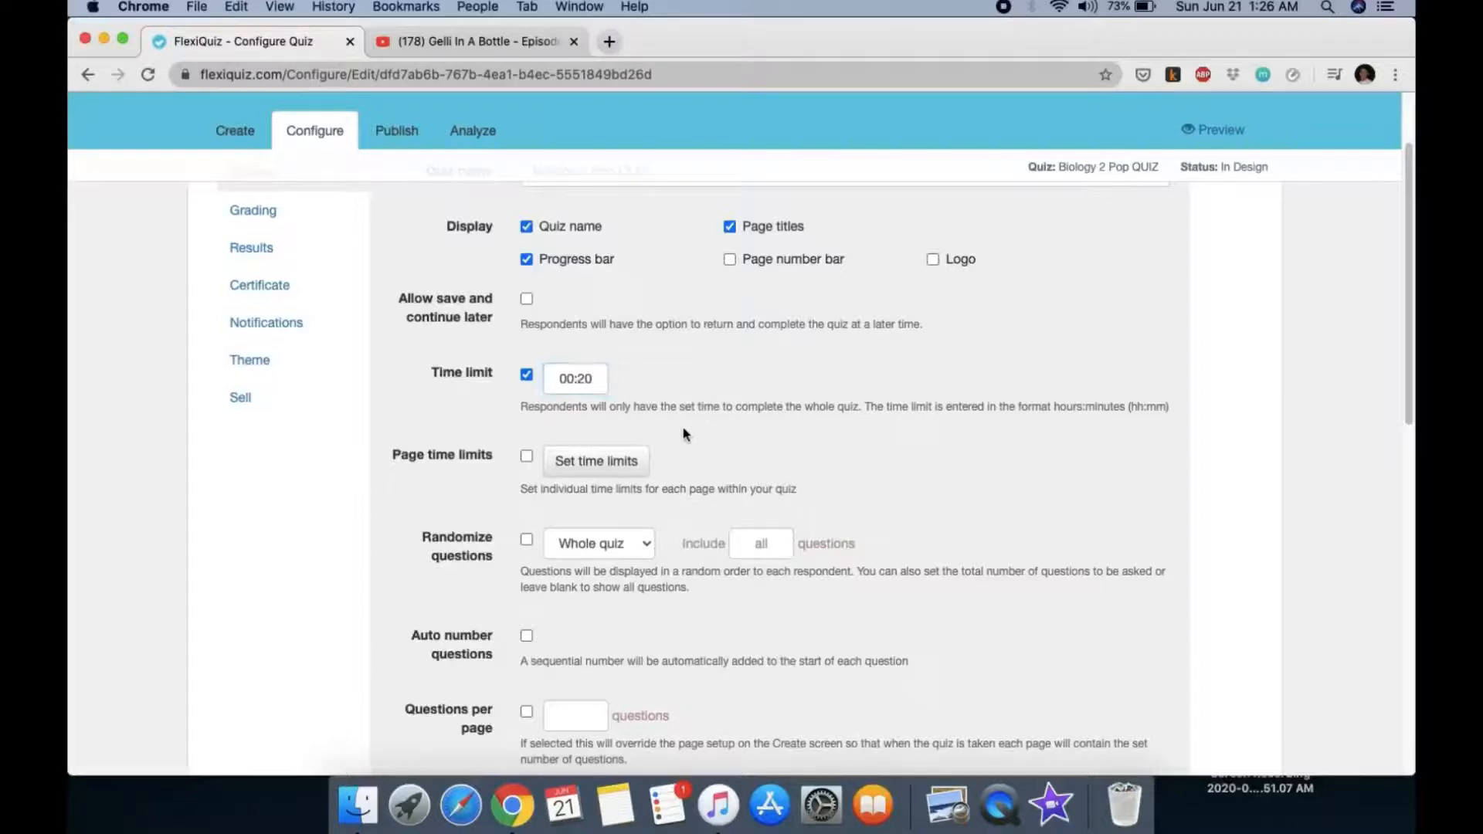
scroll(683, 434, "down", 3)
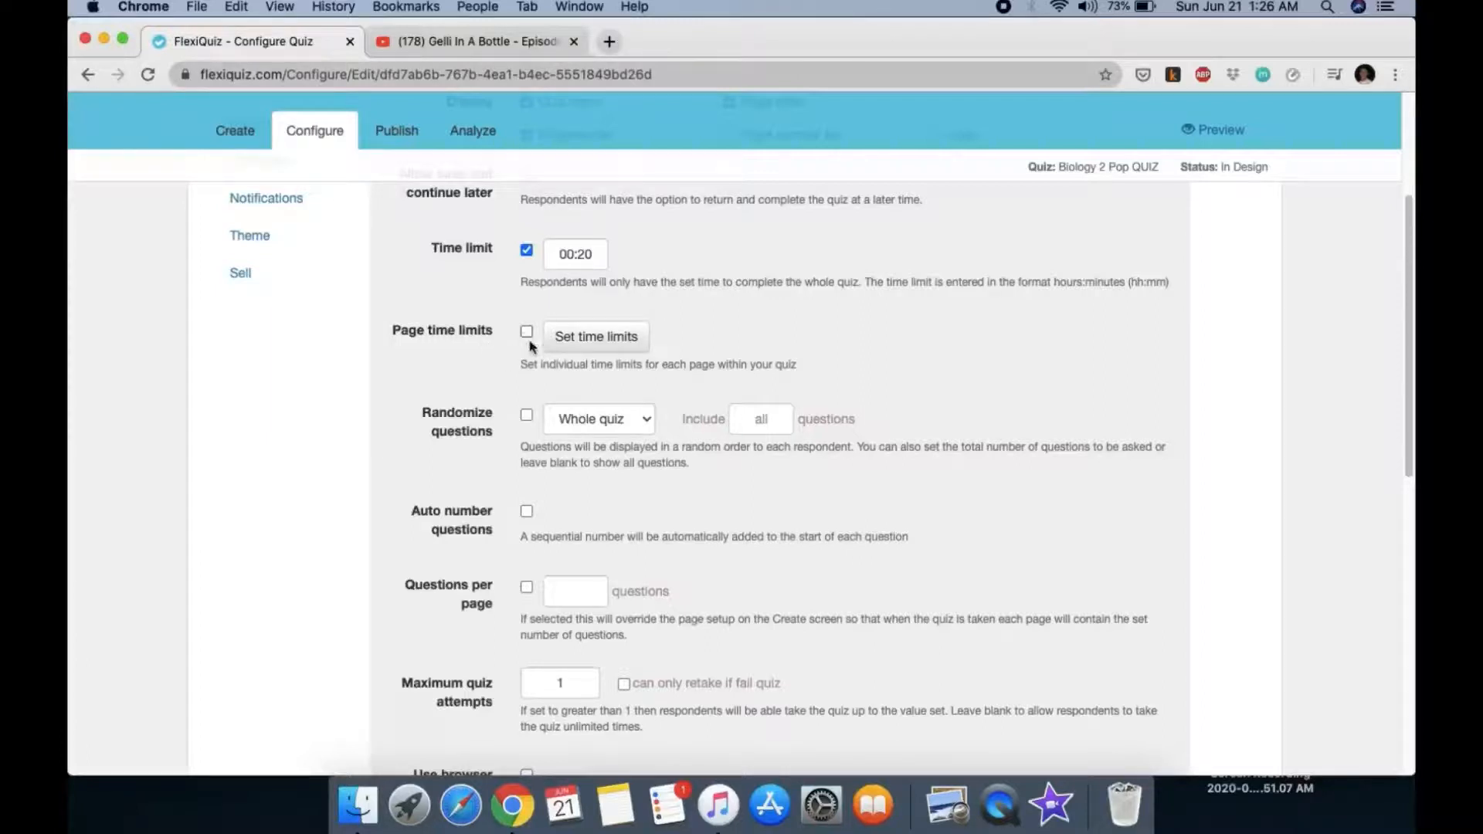
Step: Auto-number questions, show 1 question per page, and set maximum quiz attempts to 1
scroll(512, 343, "down", 3)
scroll(512, 344, "up", 2)
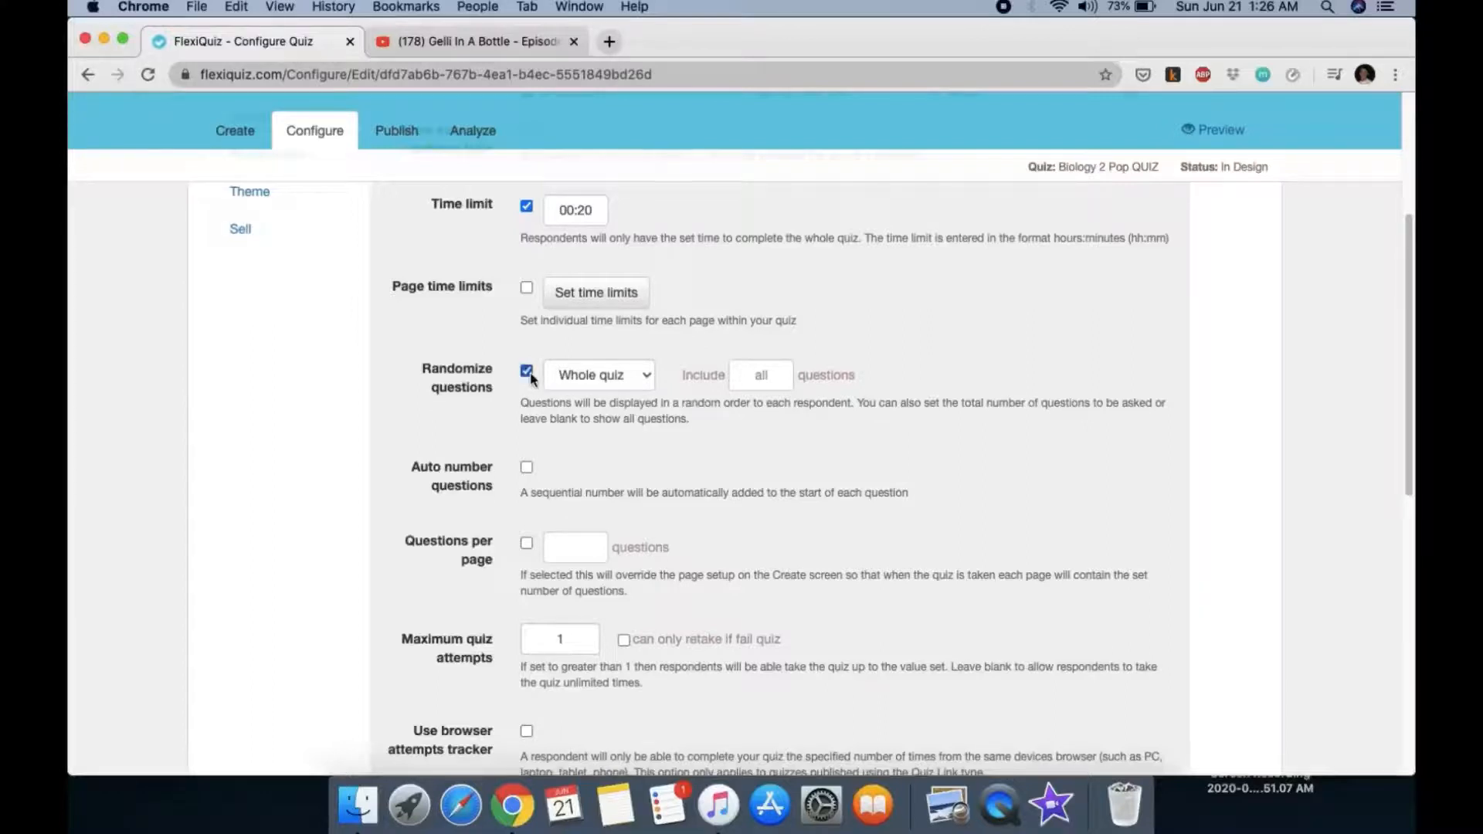
scroll(667, 448, "down", 2)
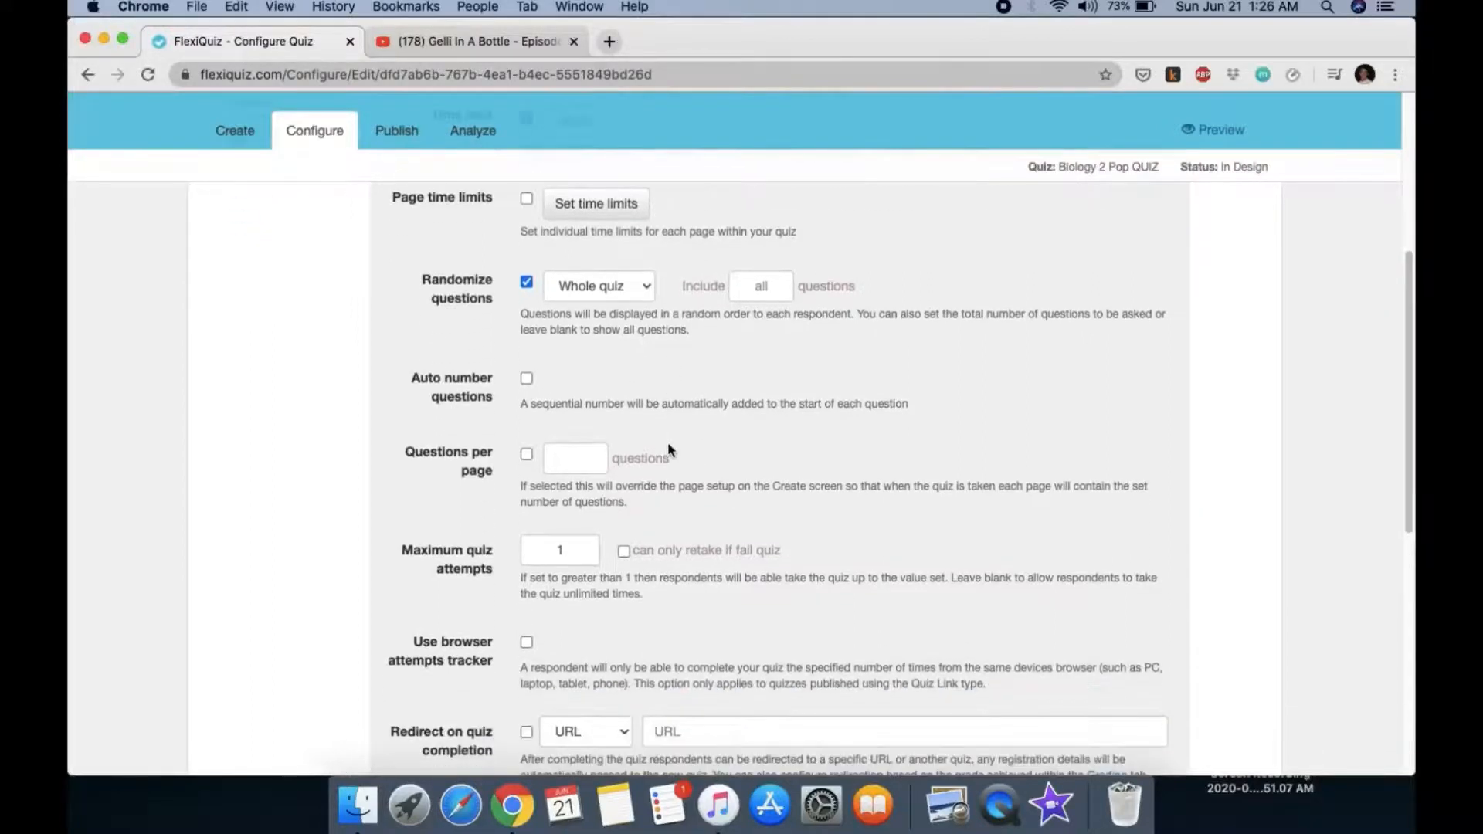
scroll(669, 448, "down", 2)
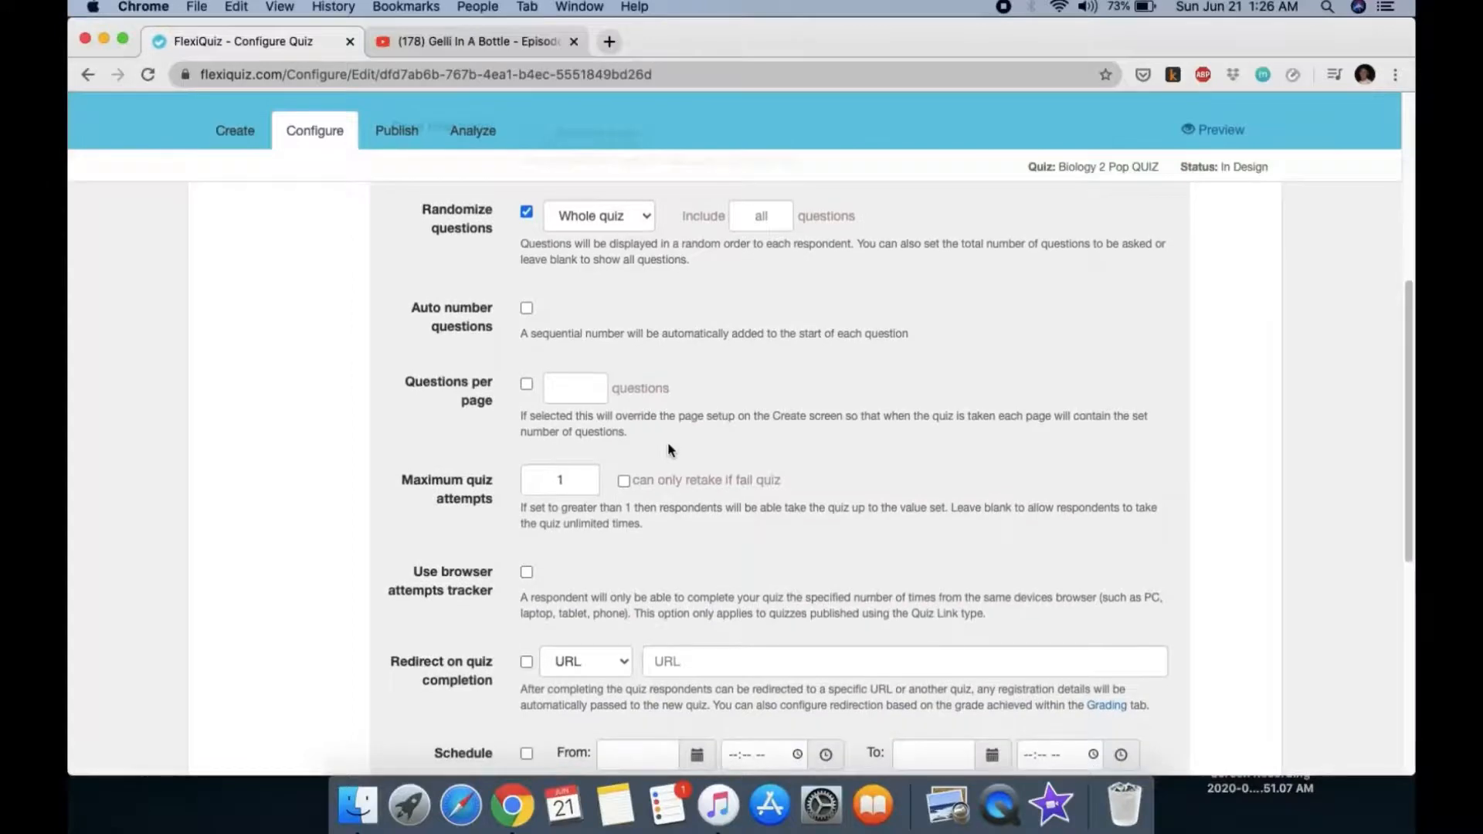
left_click(527, 309)
left_click(527, 384)
left_click(583, 386)
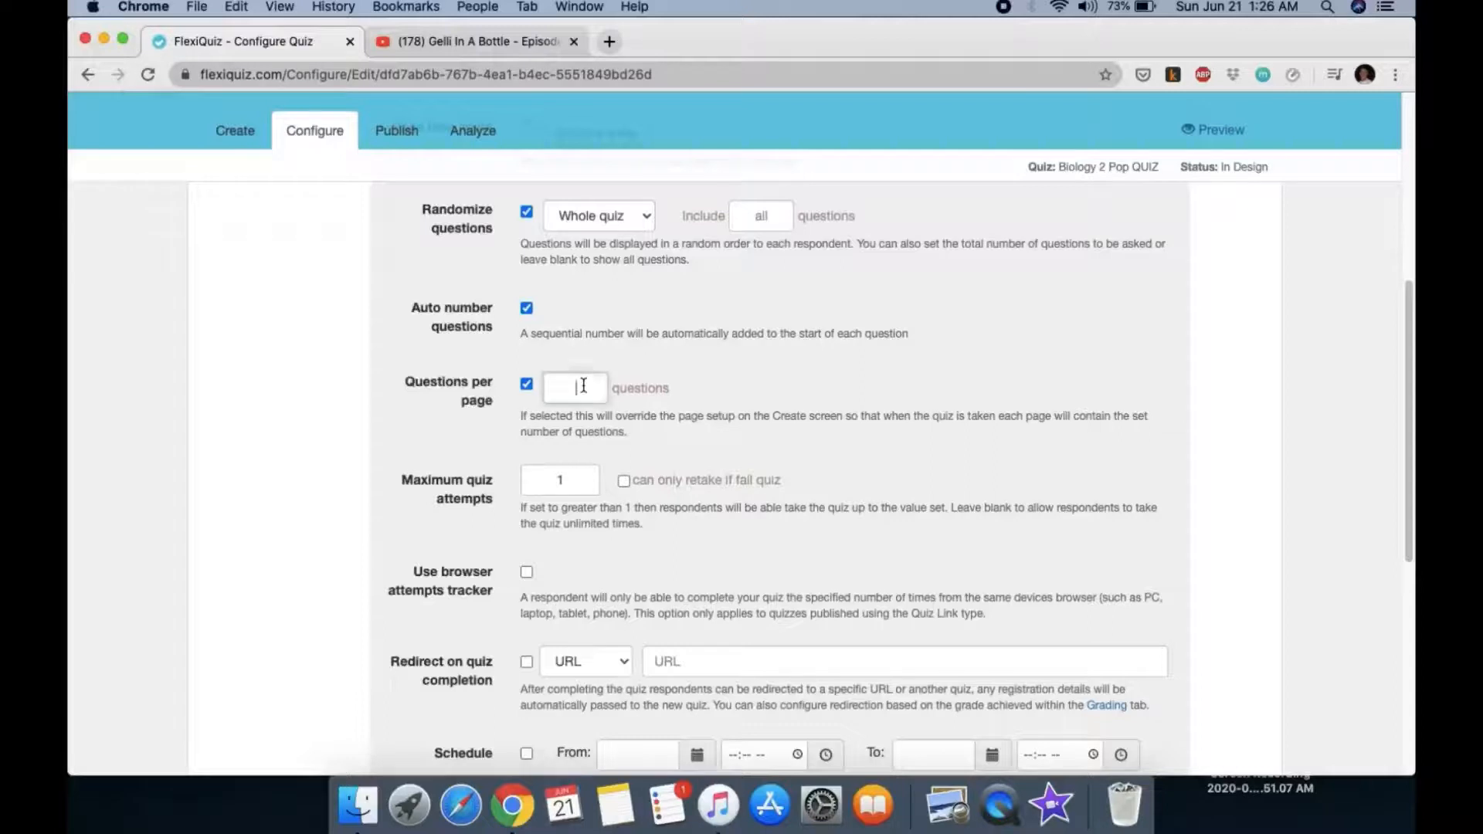
type("1")
scroll(702, 469, "down", 3)
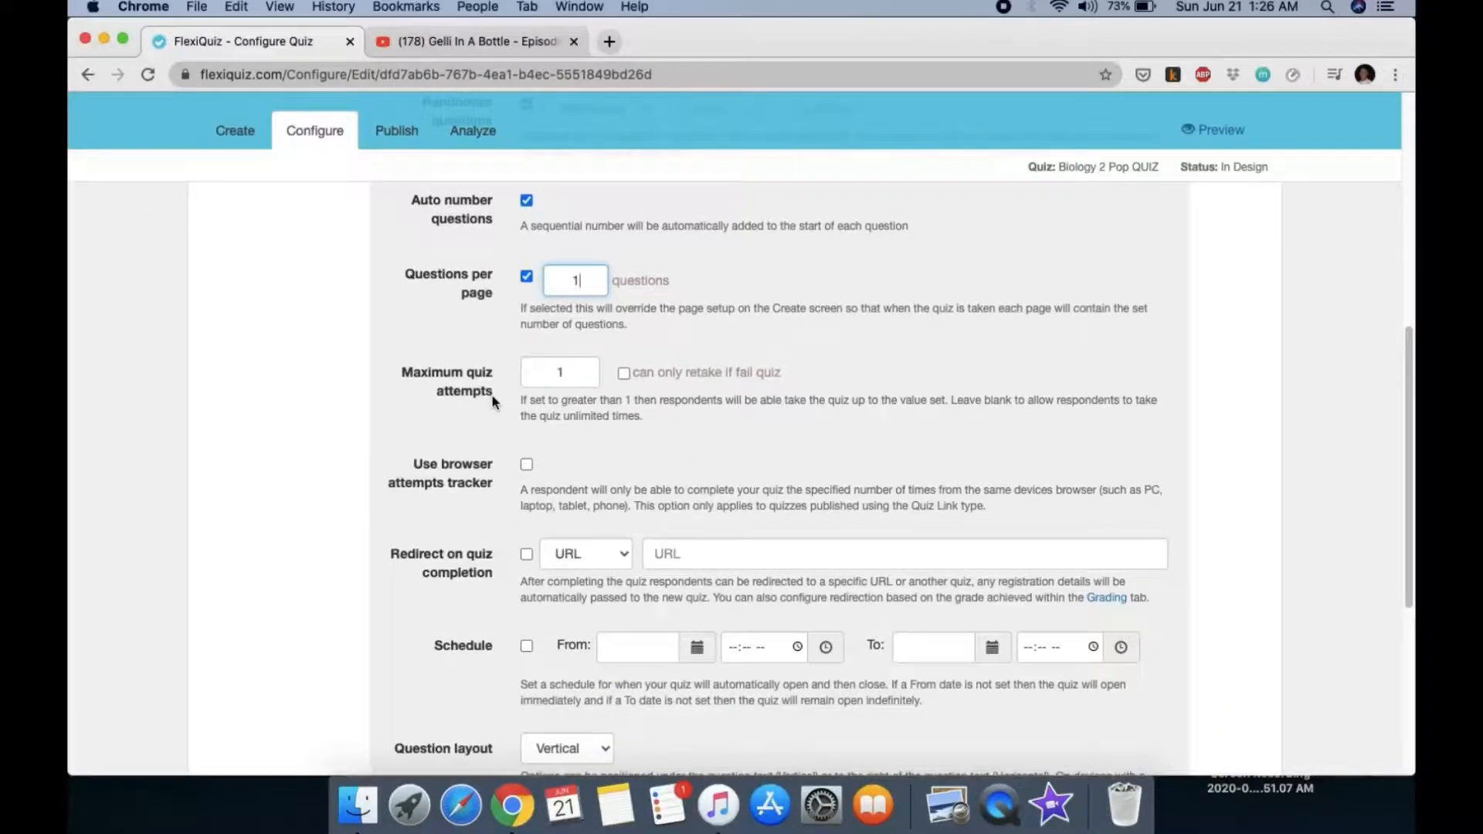
left_click(577, 377)
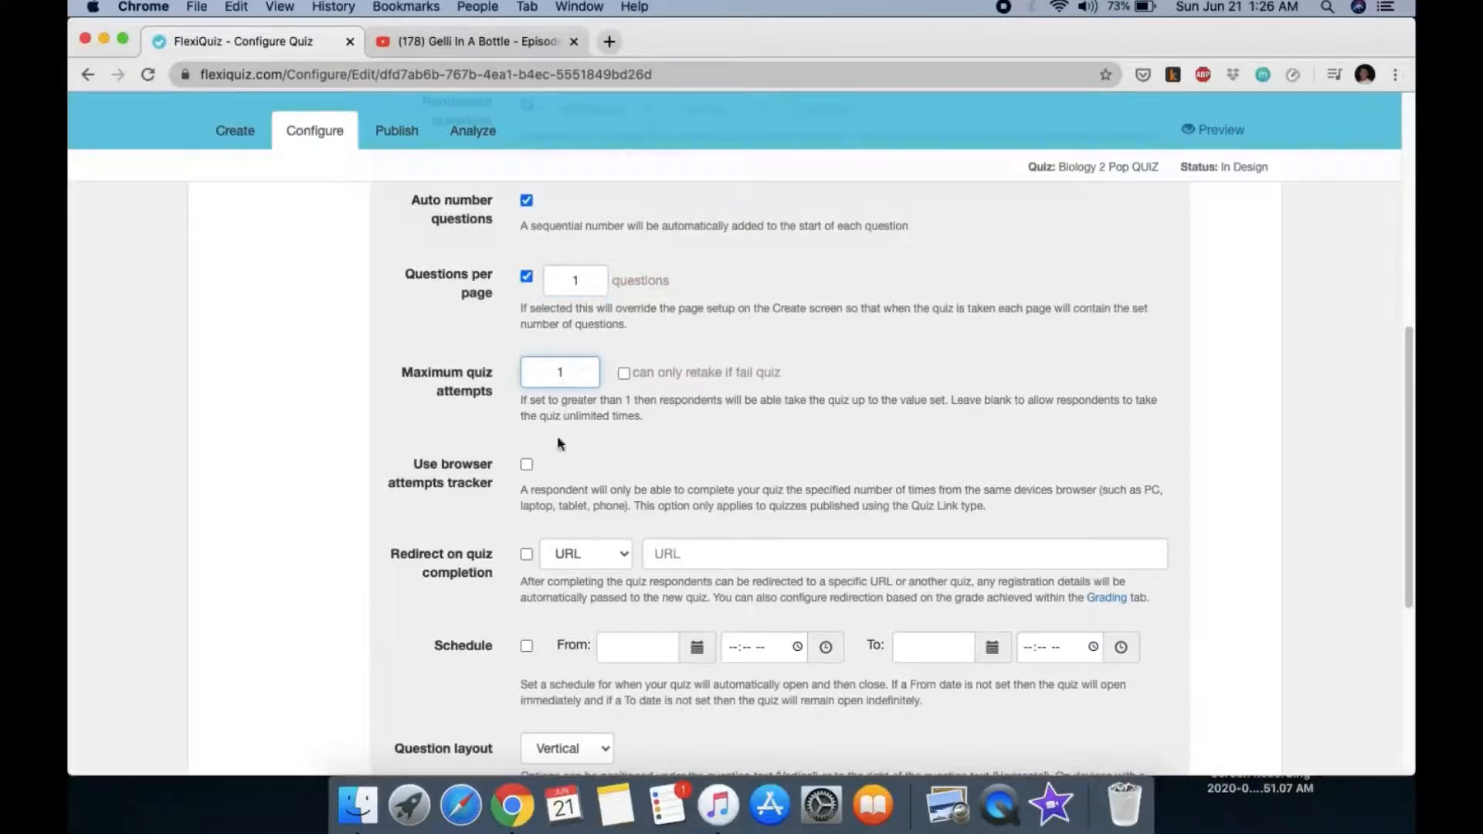
scroll(587, 465, "down", 3)
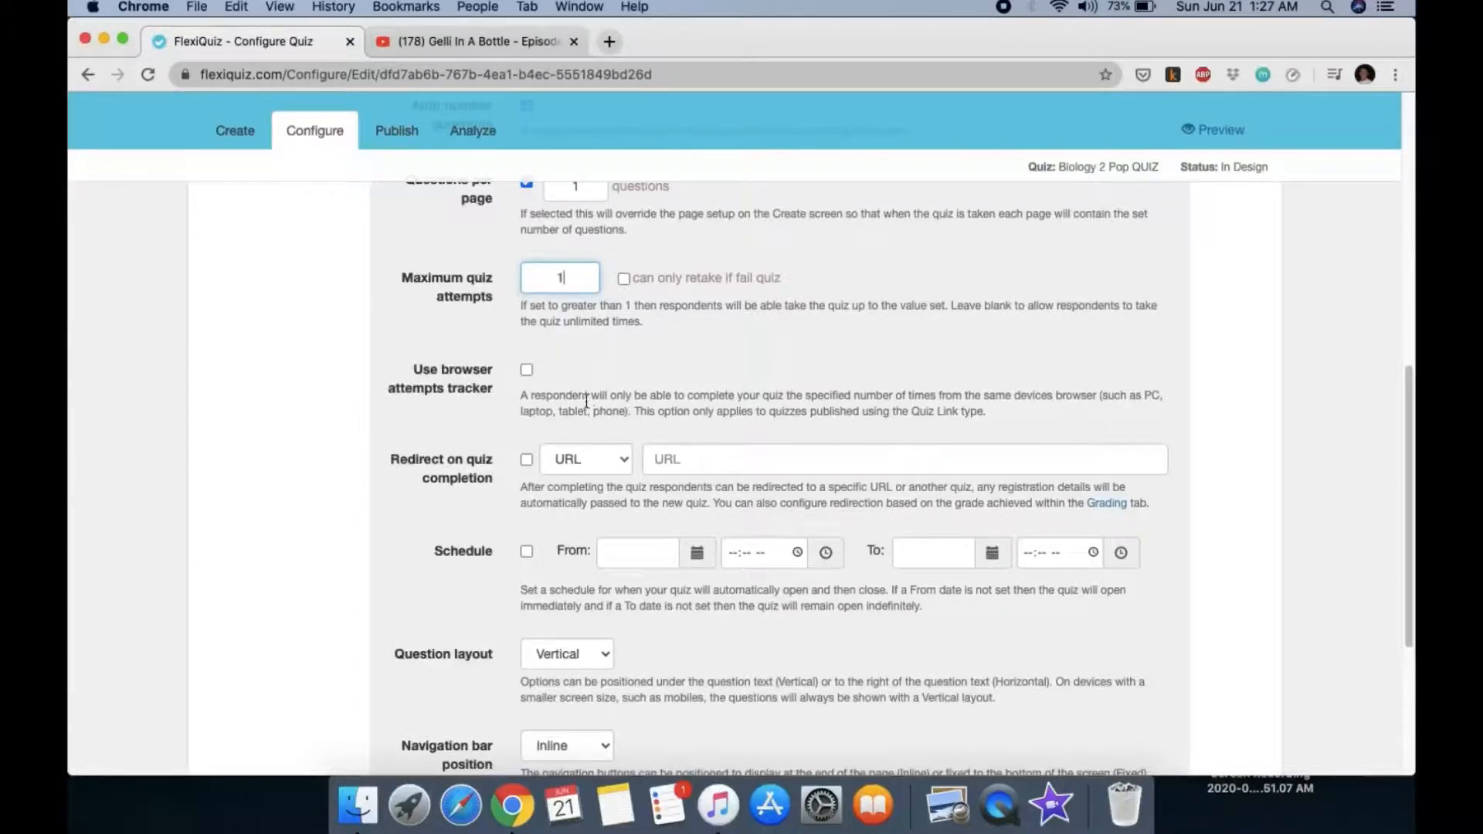
Step: Enable redirect on completion with destination type Quiz, targeting the Current Events quiz
left_click(526, 461)
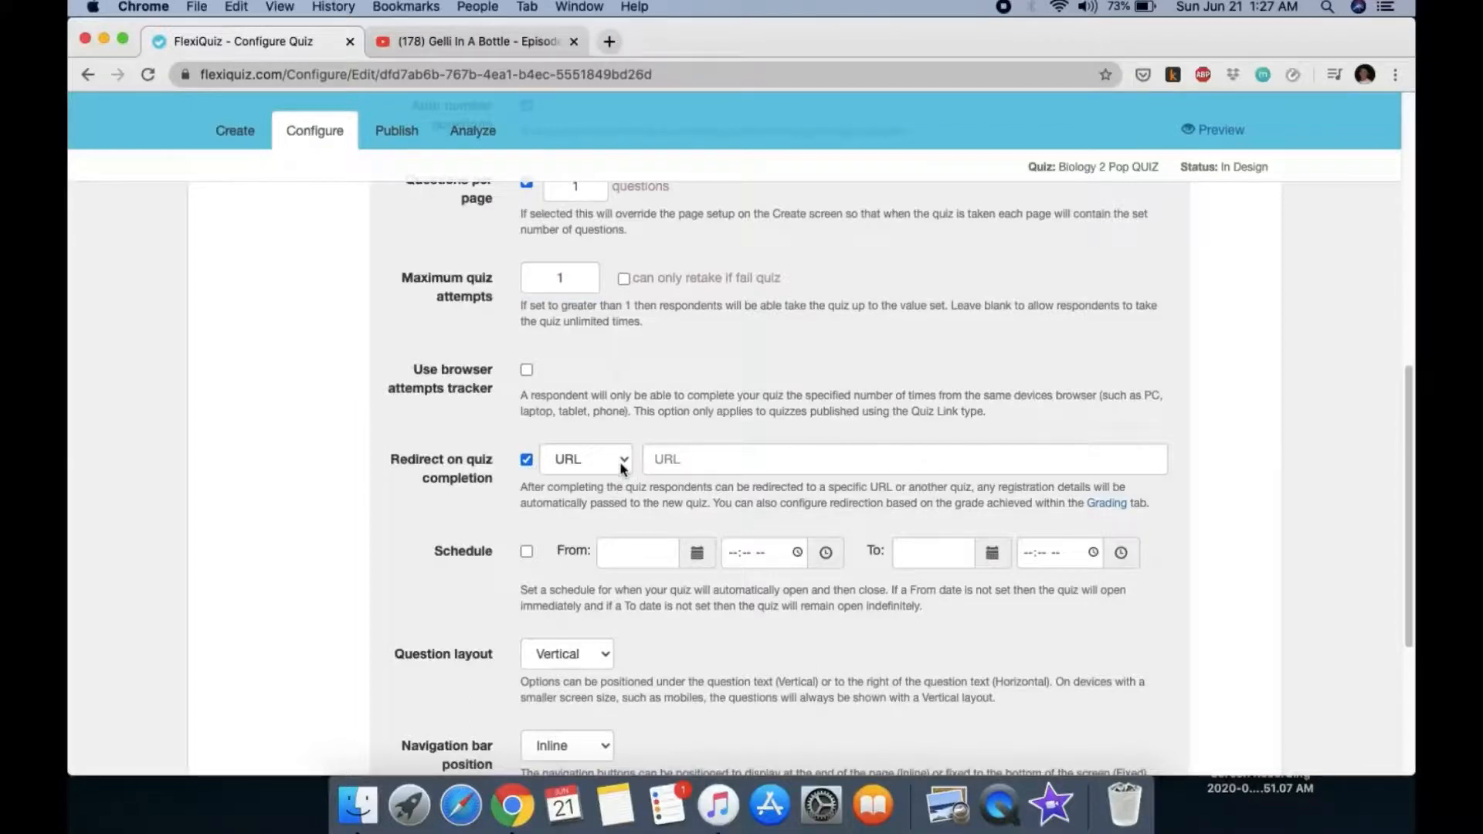
left_click(697, 461)
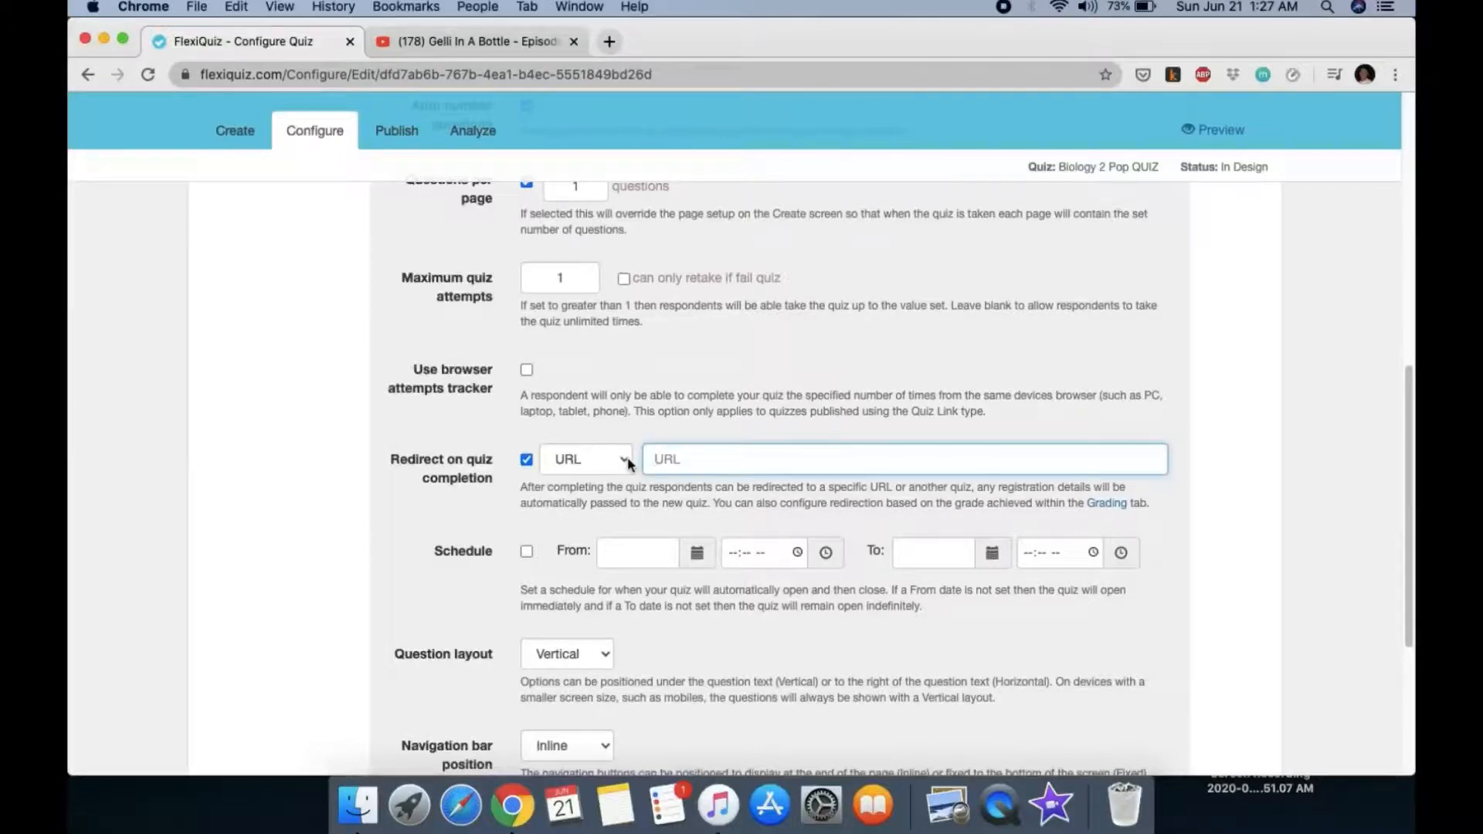
left_click(627, 462)
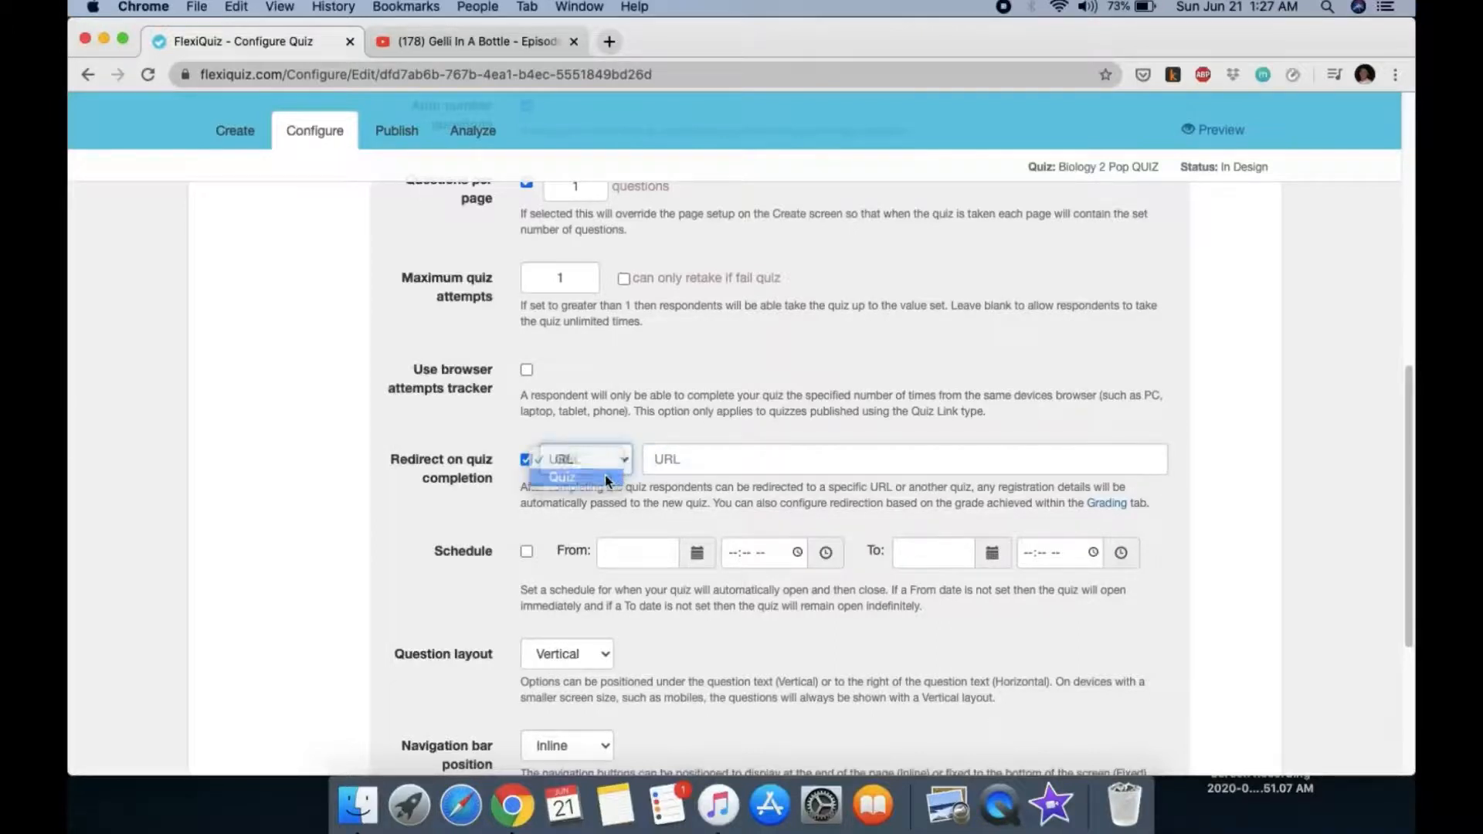
left_click(606, 477)
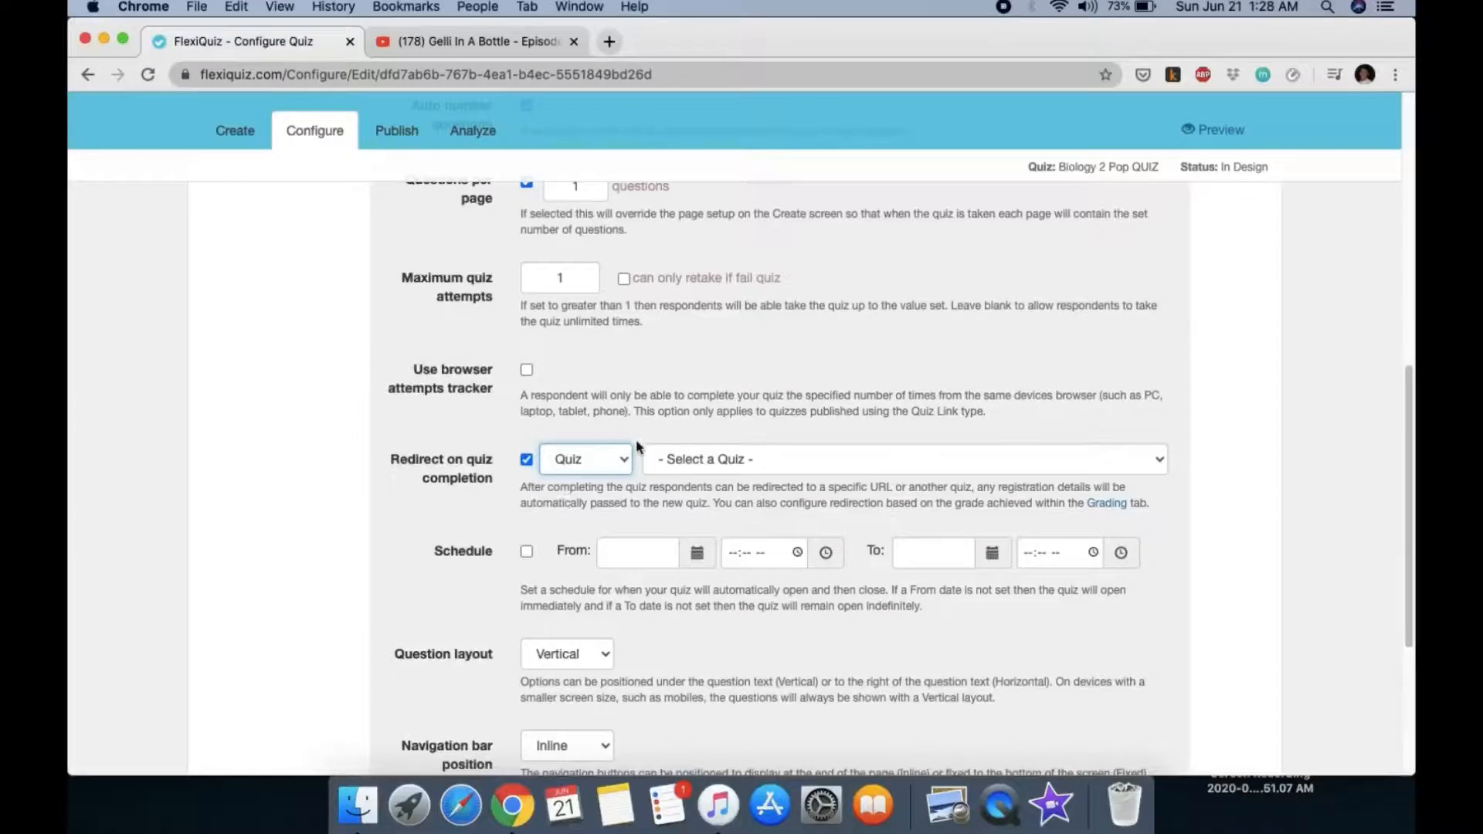
left_click(701, 458)
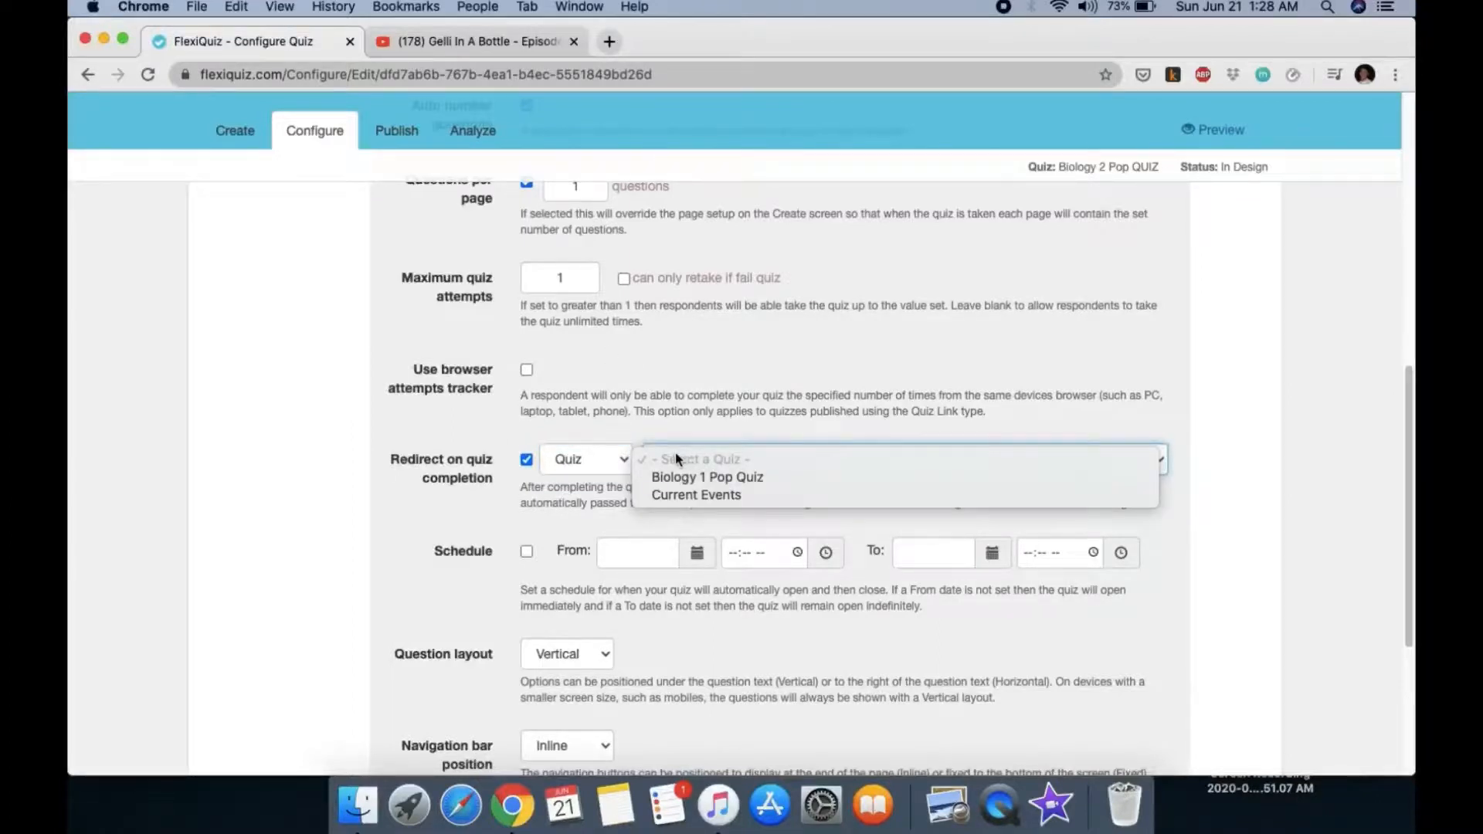
left_click(680, 495)
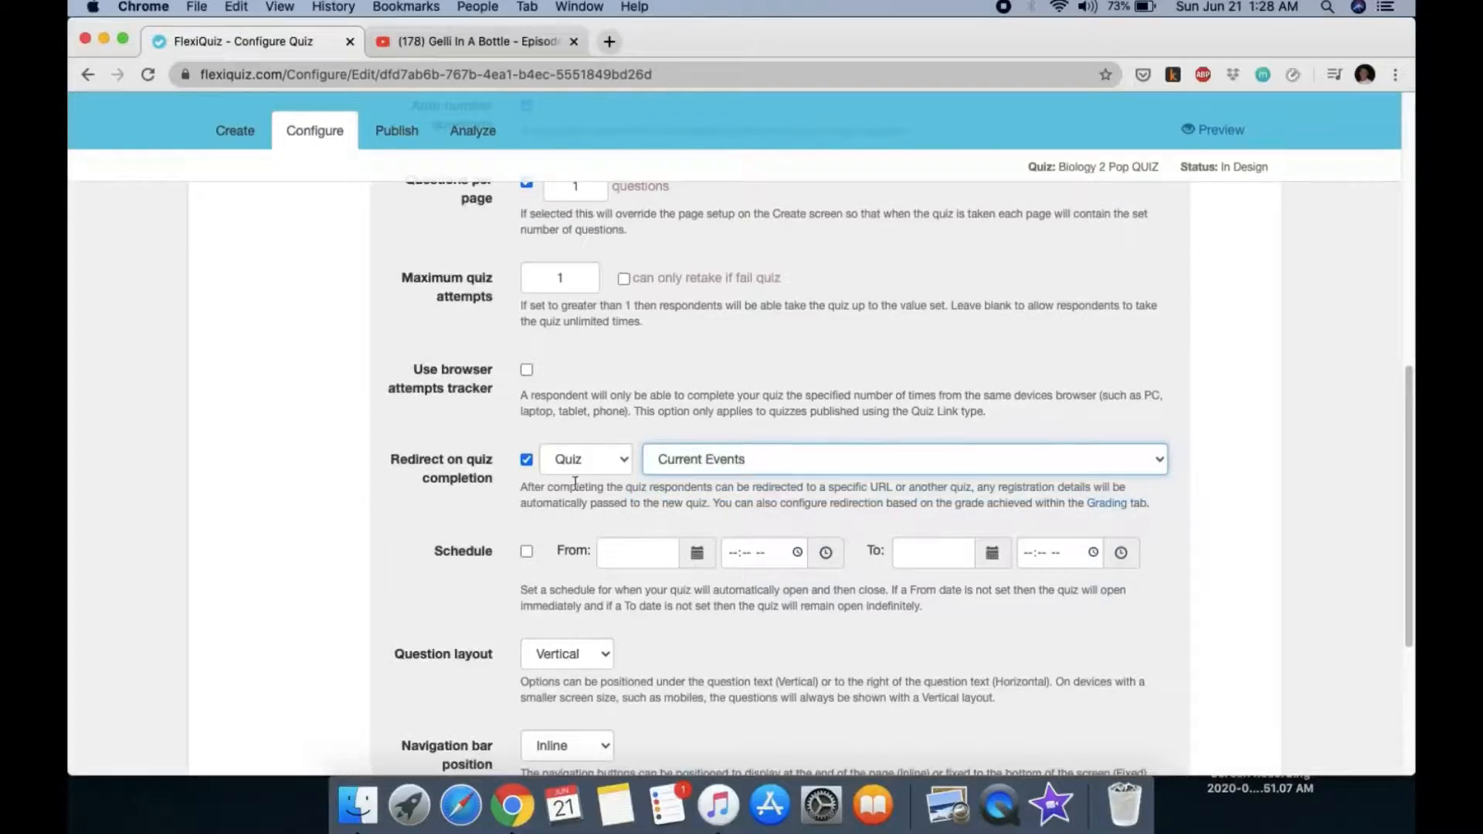
scroll(605, 507, "down", 3)
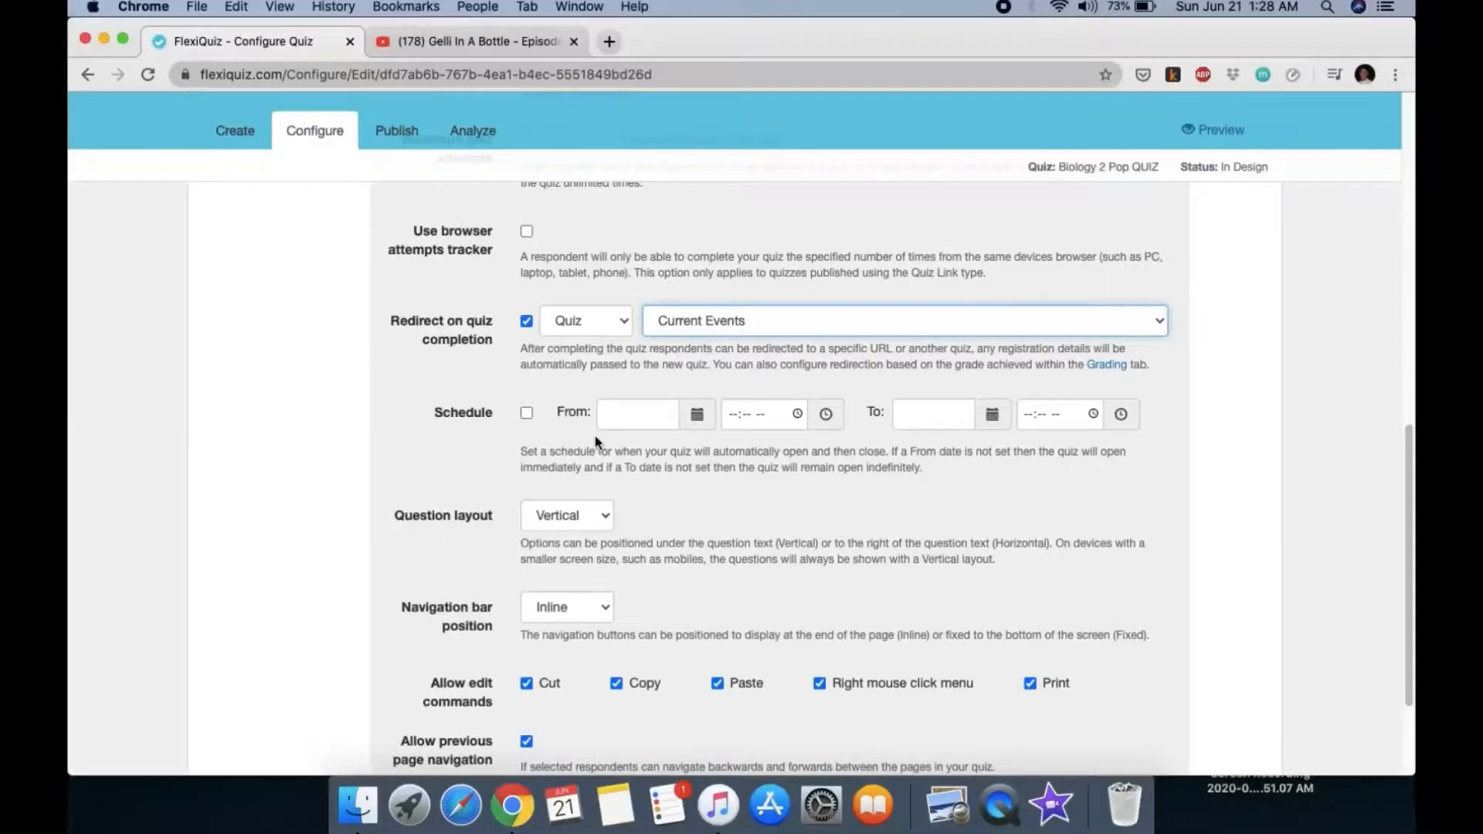
Step: Turn on scheduling from 25 June 2020 to 28 June 2020 using the calendars
left_click(526, 415)
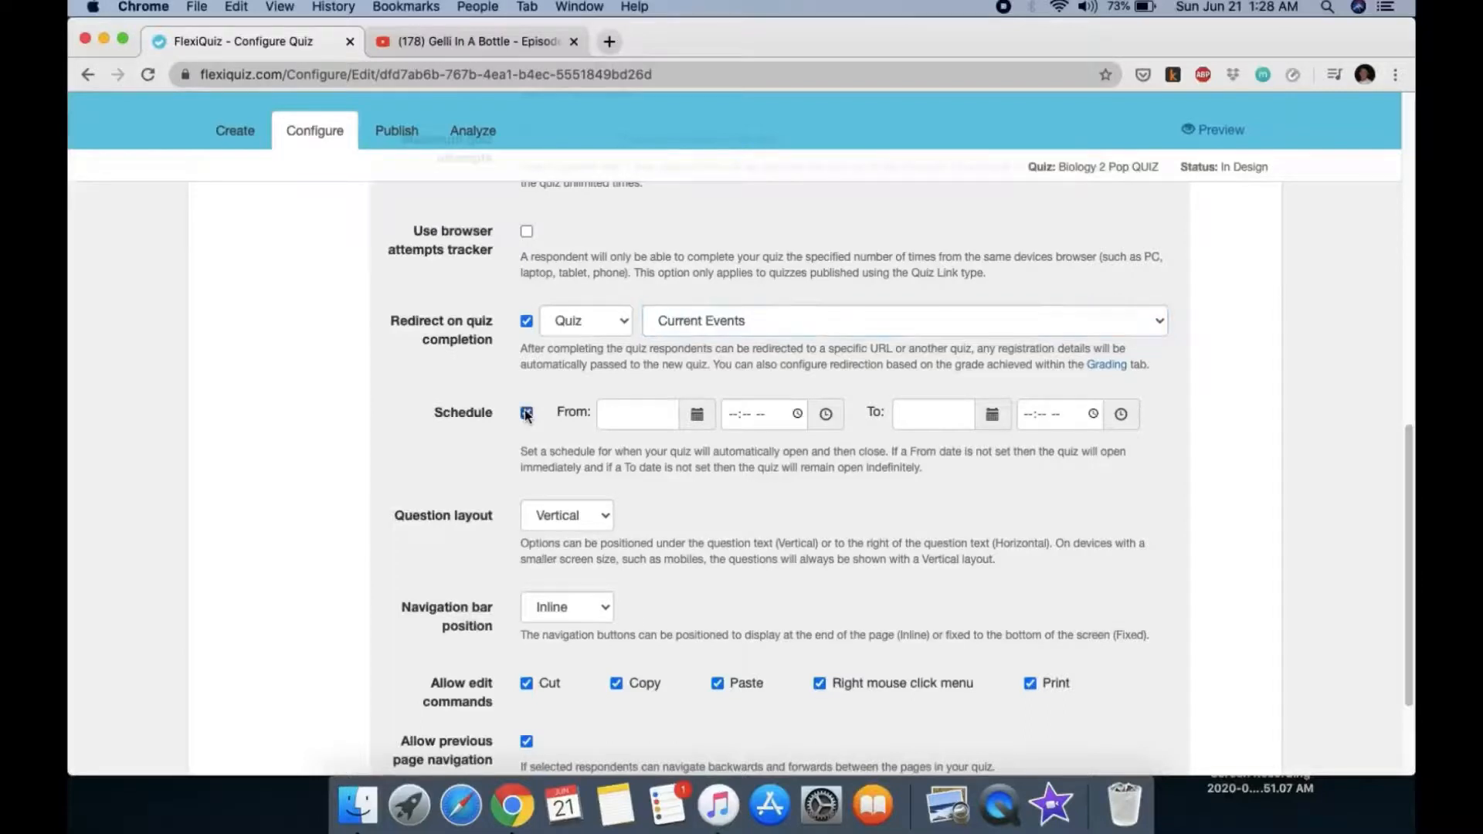
left_click(697, 415)
scroll(698, 421, "up", 2)
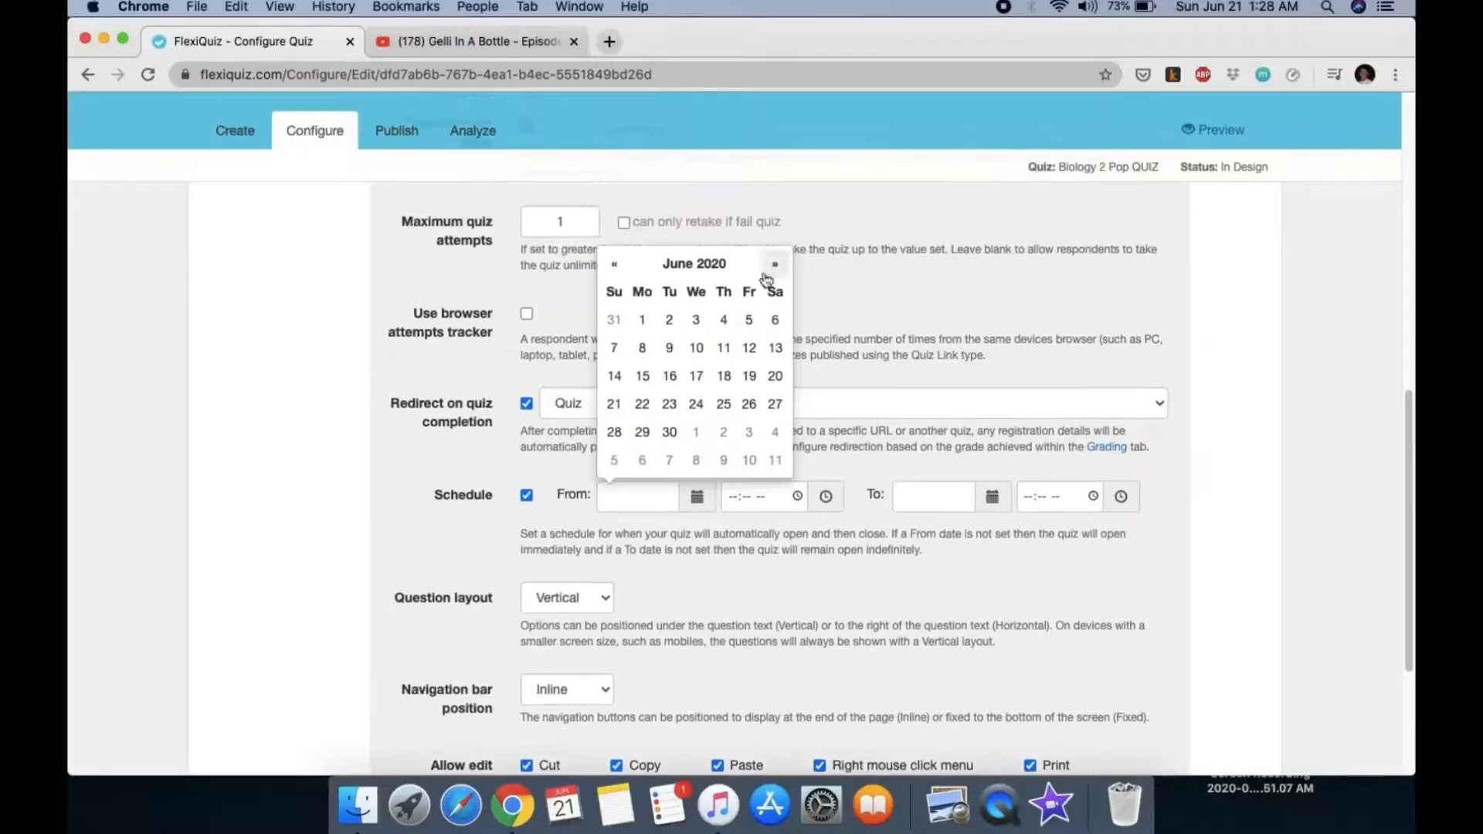
left_click(722, 404)
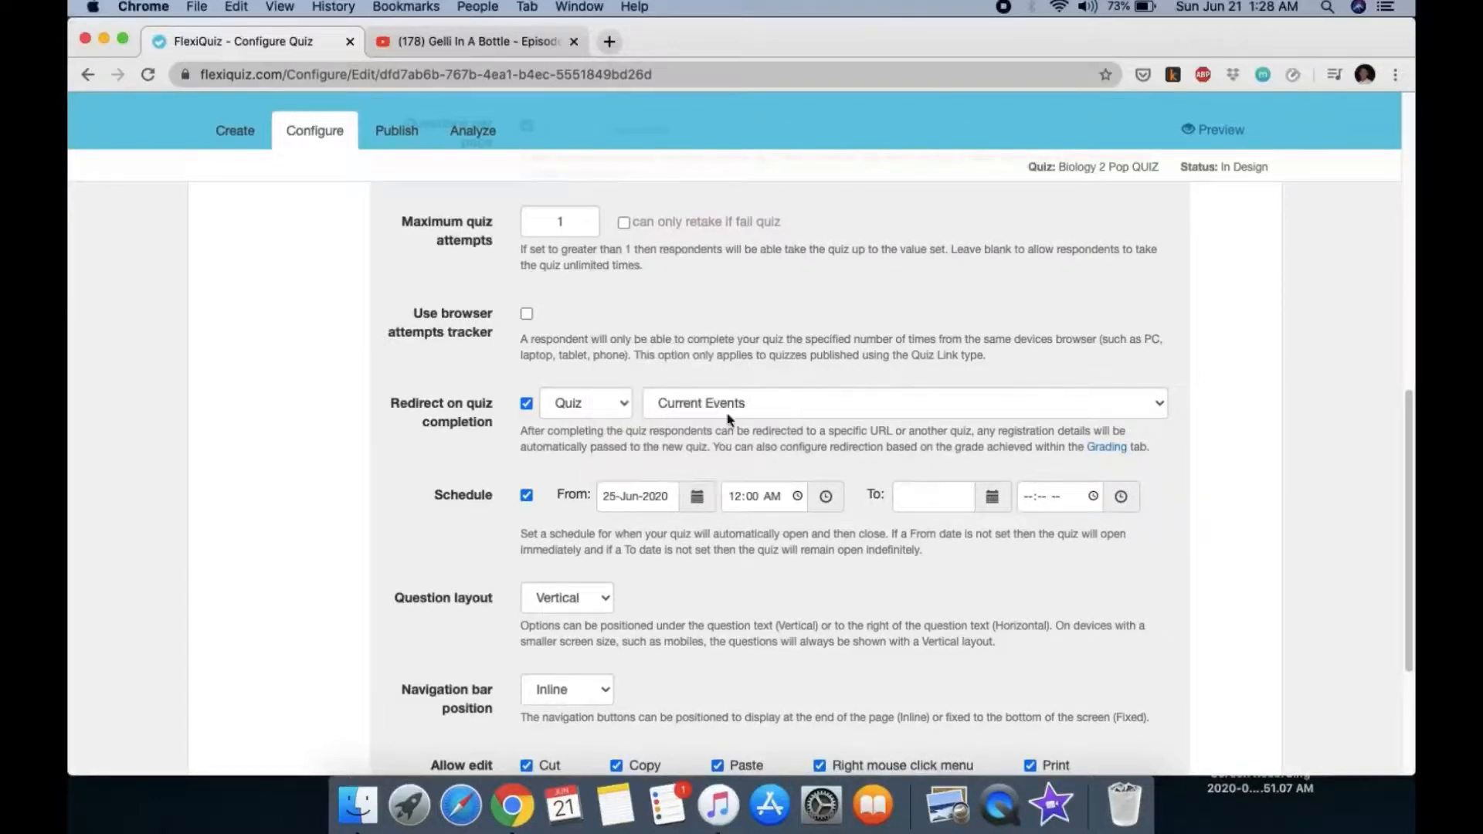
left_click(999, 501)
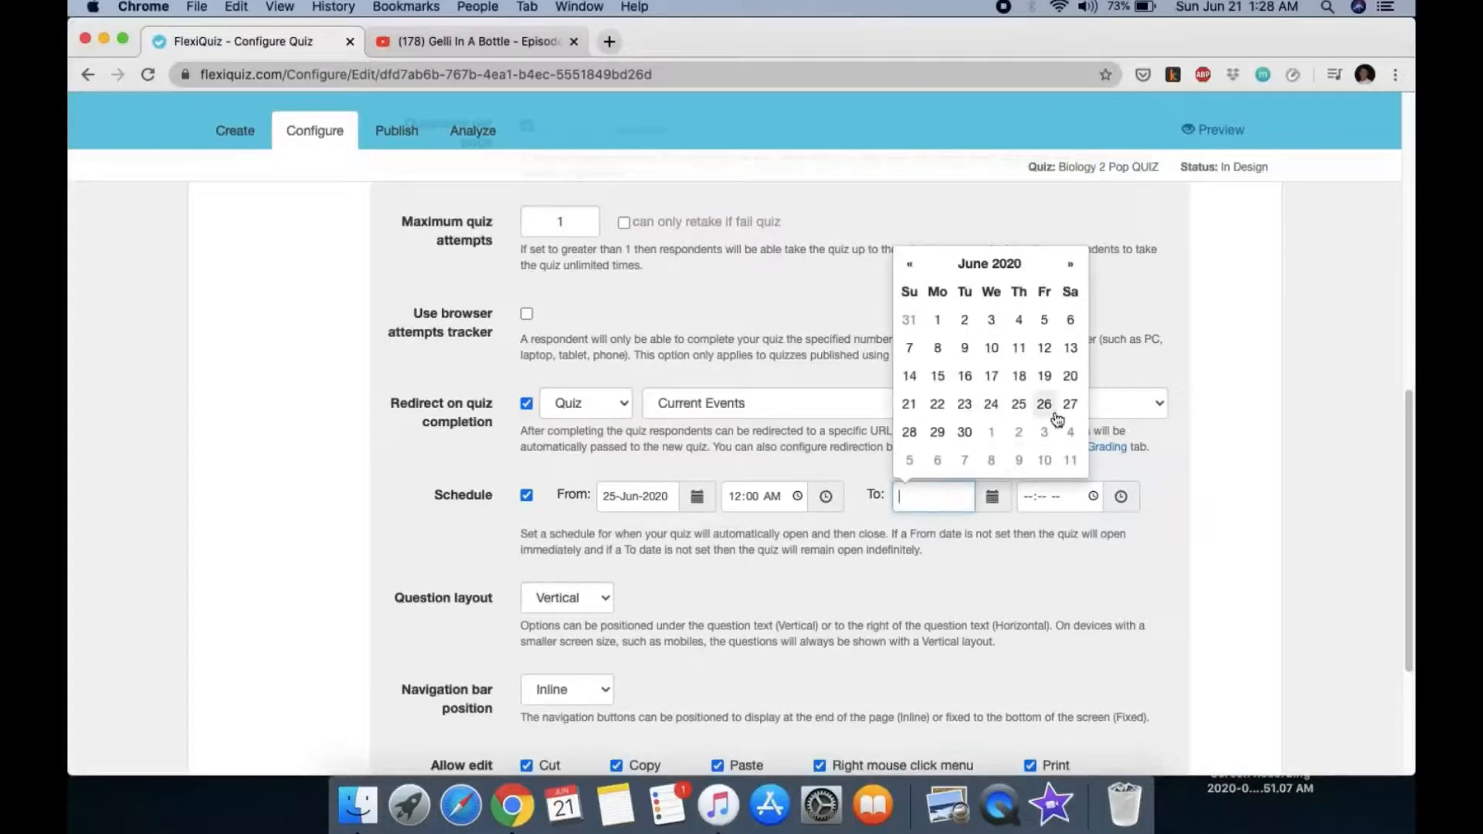
left_click(910, 432)
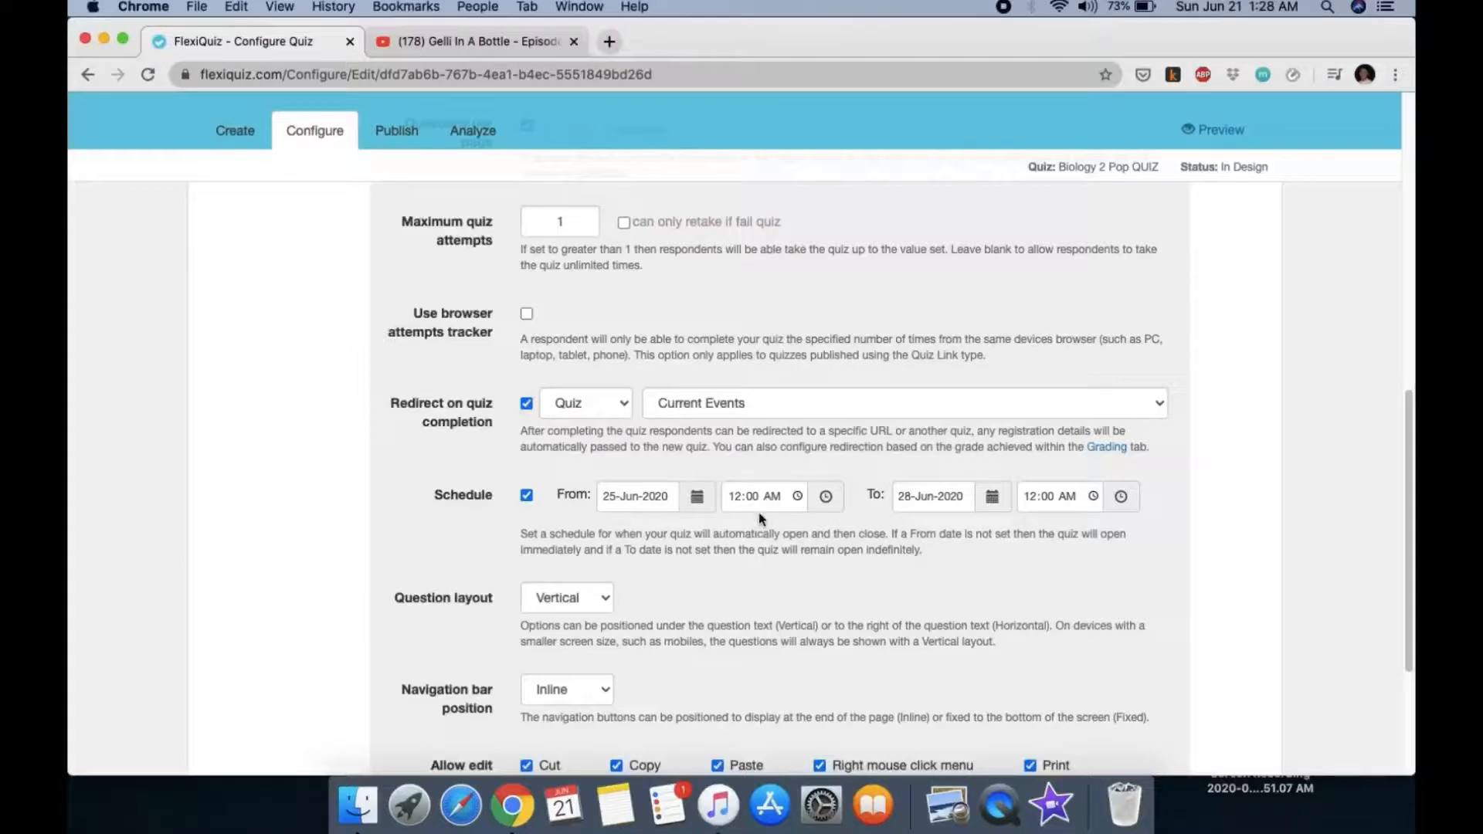
scroll(765, 541, "down", 2)
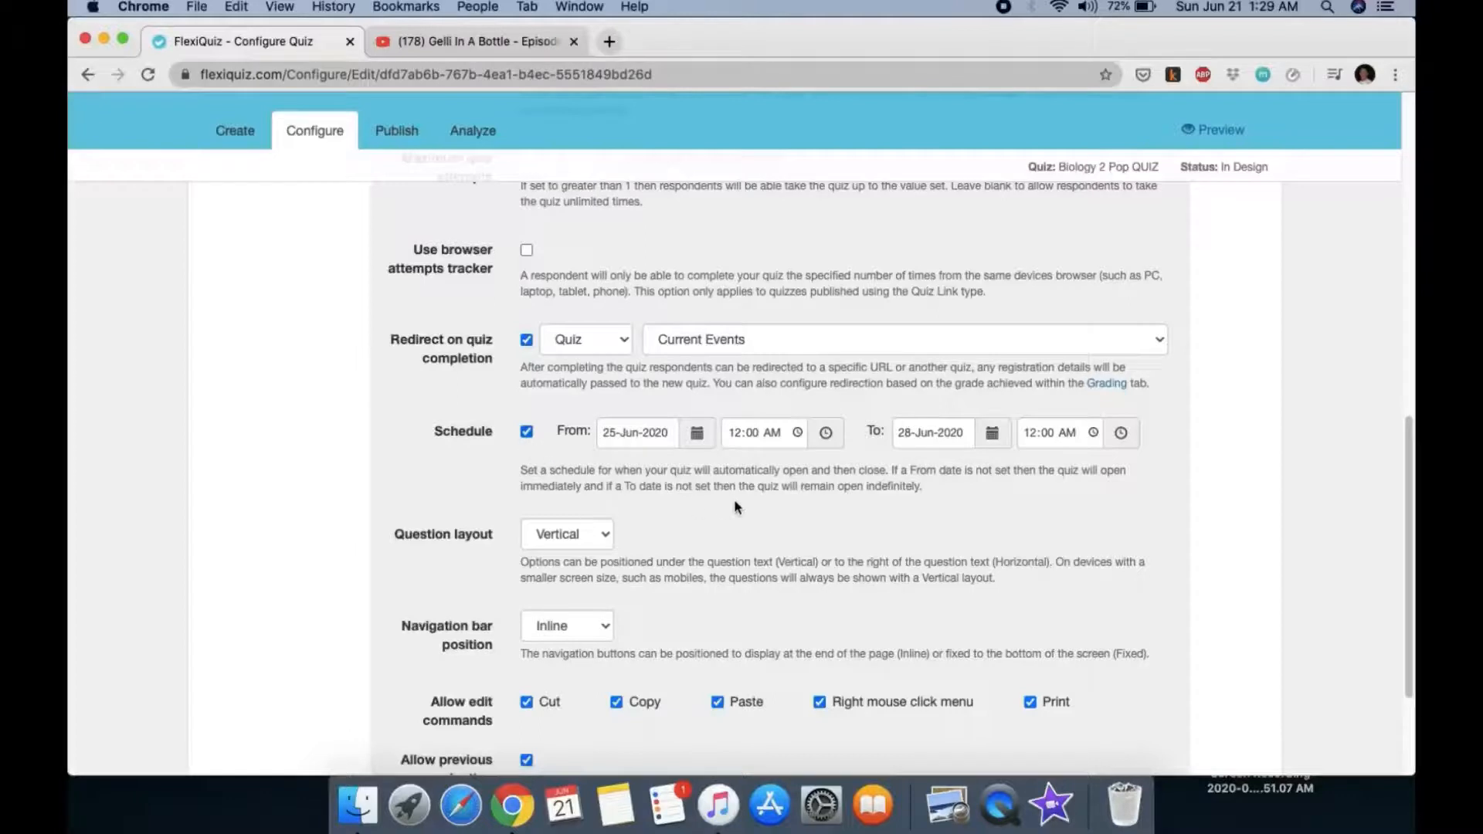
scroll(737, 506, "down", 2)
scroll(736, 506, "down", 3)
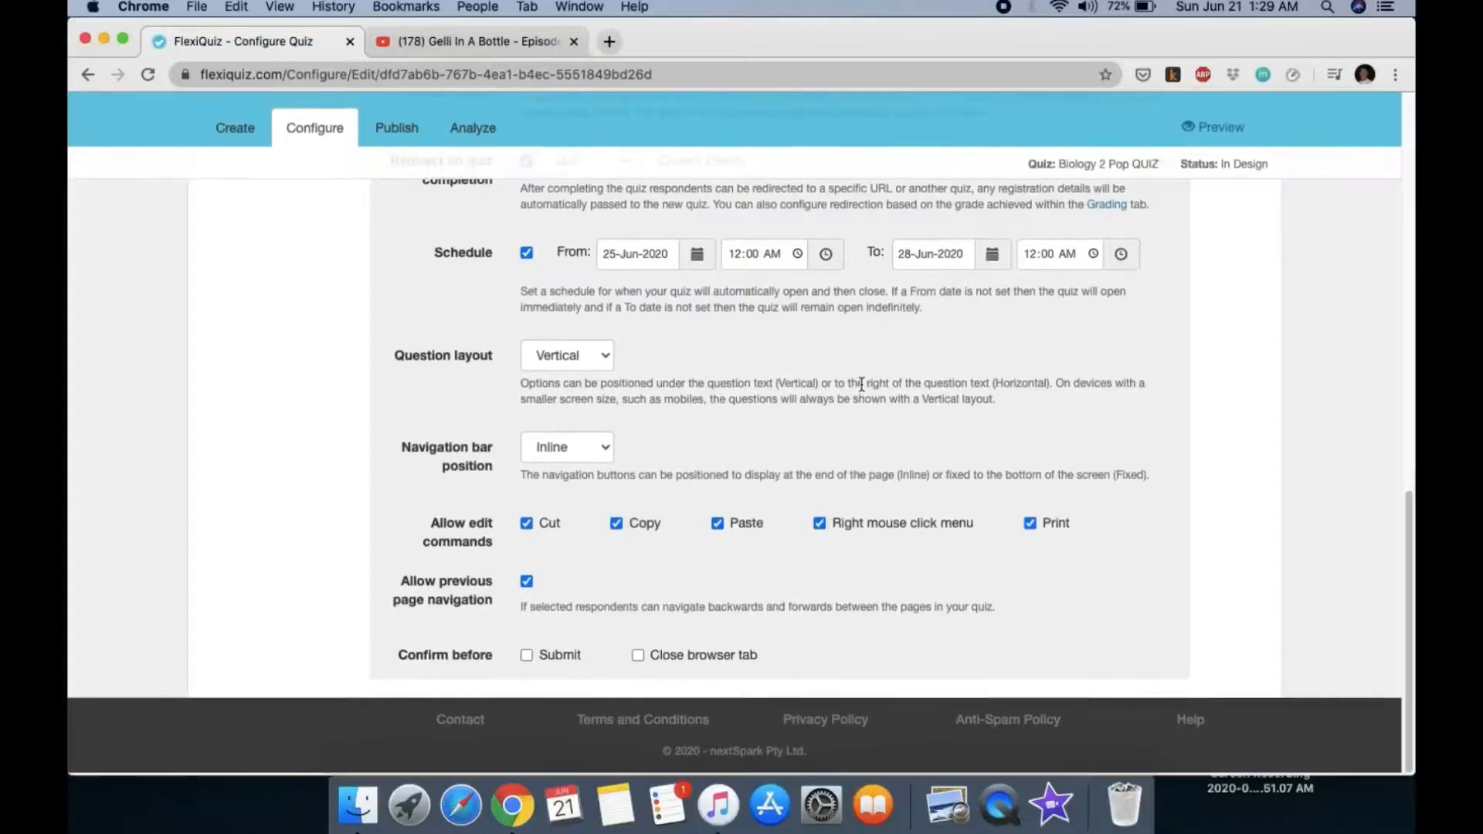
Step: Block cut, copy, paste, the right-click menu and printing for respondents
left_click(528, 527)
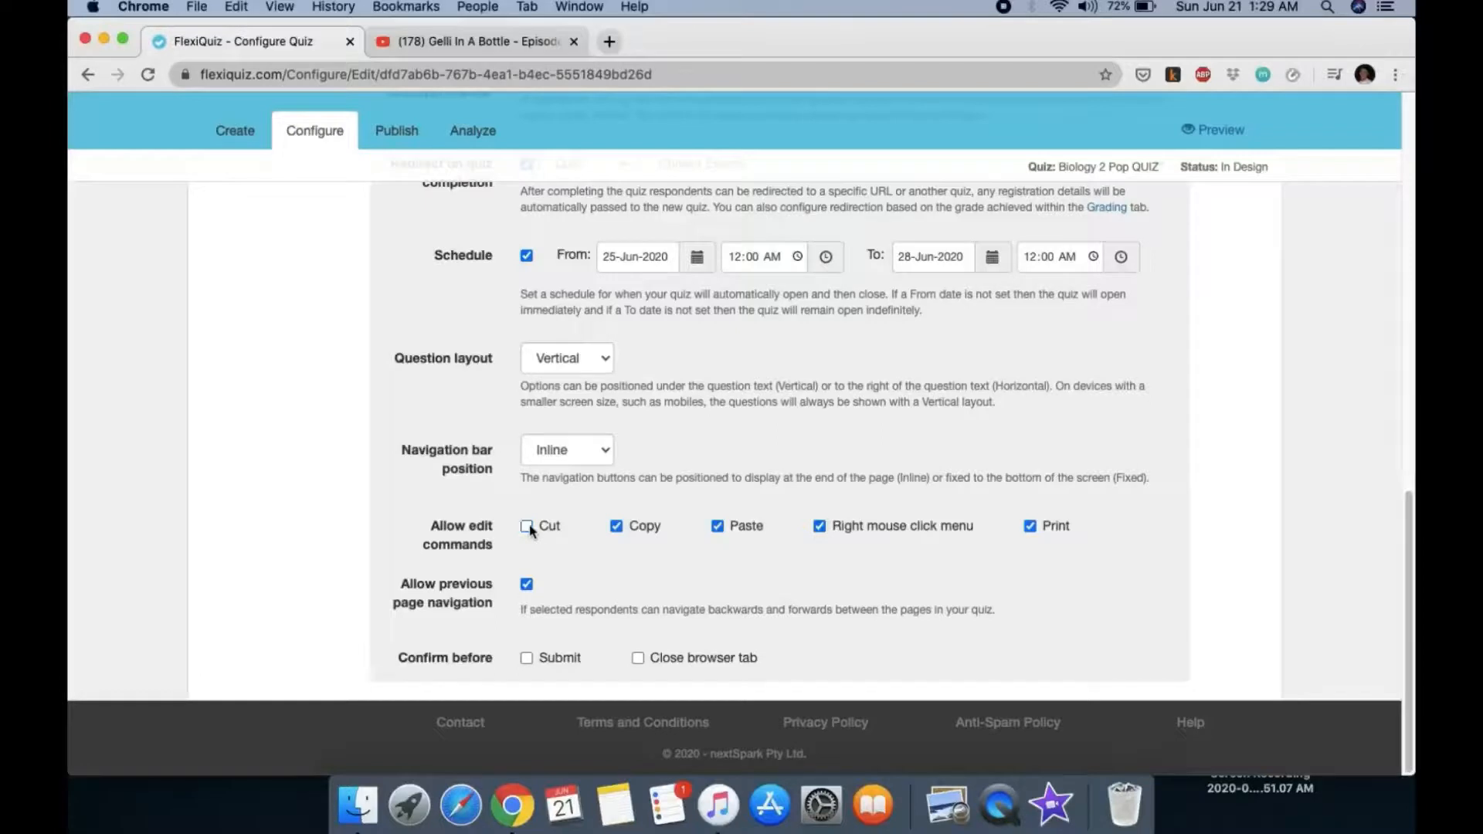
left_click(617, 529)
left_click(718, 527)
left_click(819, 528)
left_click(1032, 528)
Step: Disable previous-page navigation and require confirmation before submitting or closing the browser tab
left_click(526, 585)
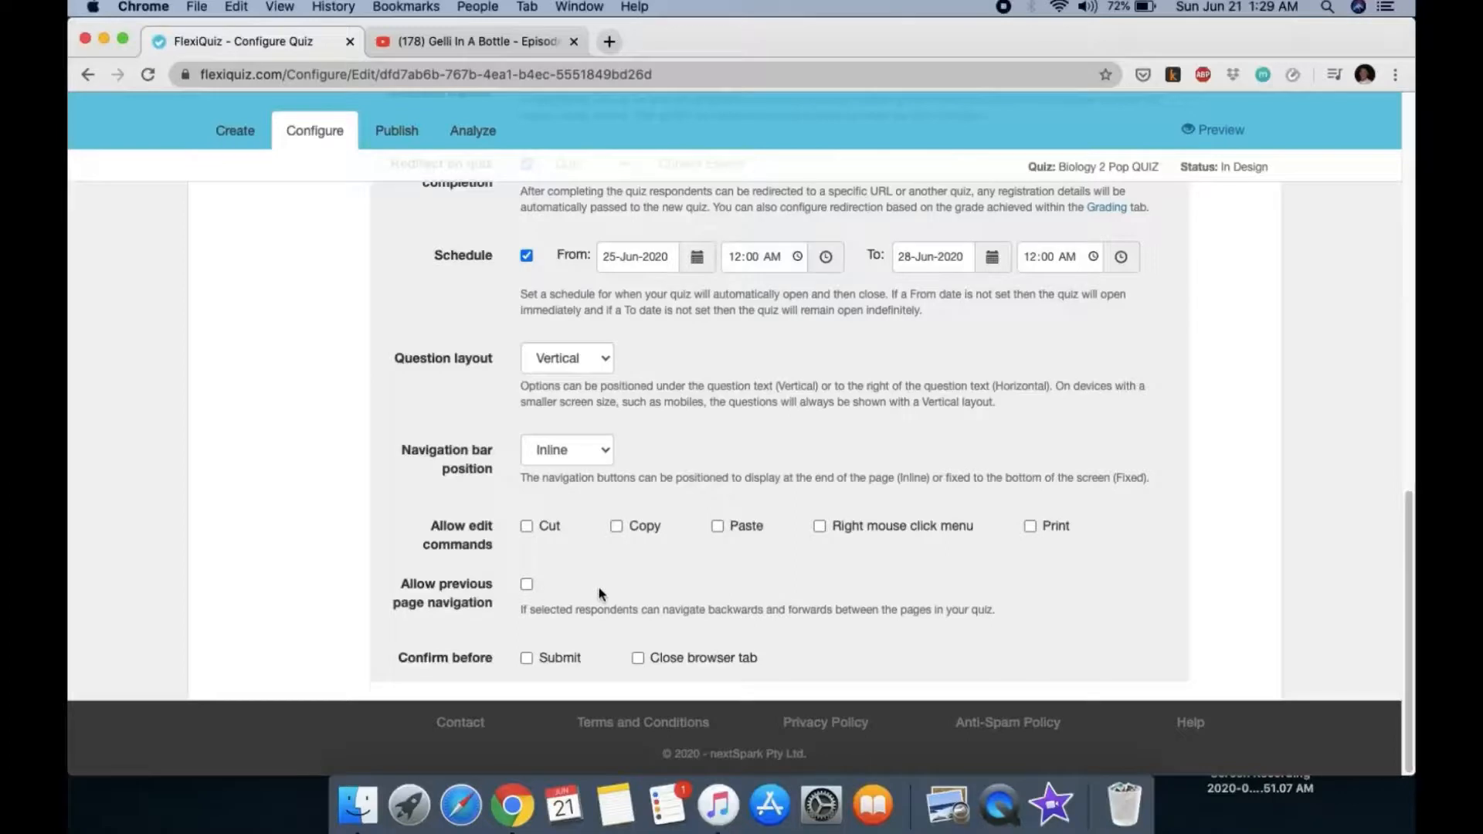
left_click(527, 659)
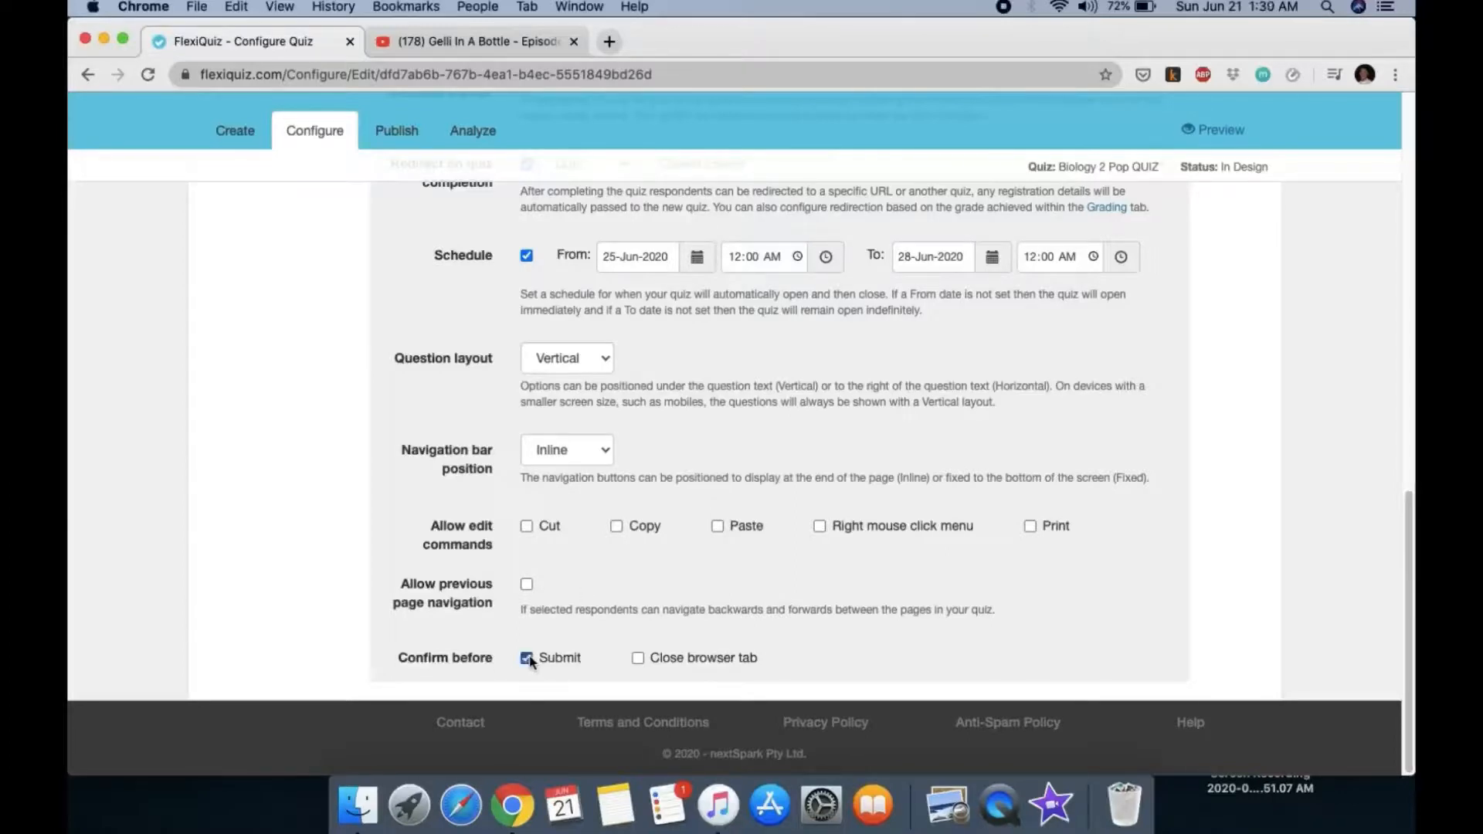
left_click(639, 659)
scroll(669, 502, "up", 15)
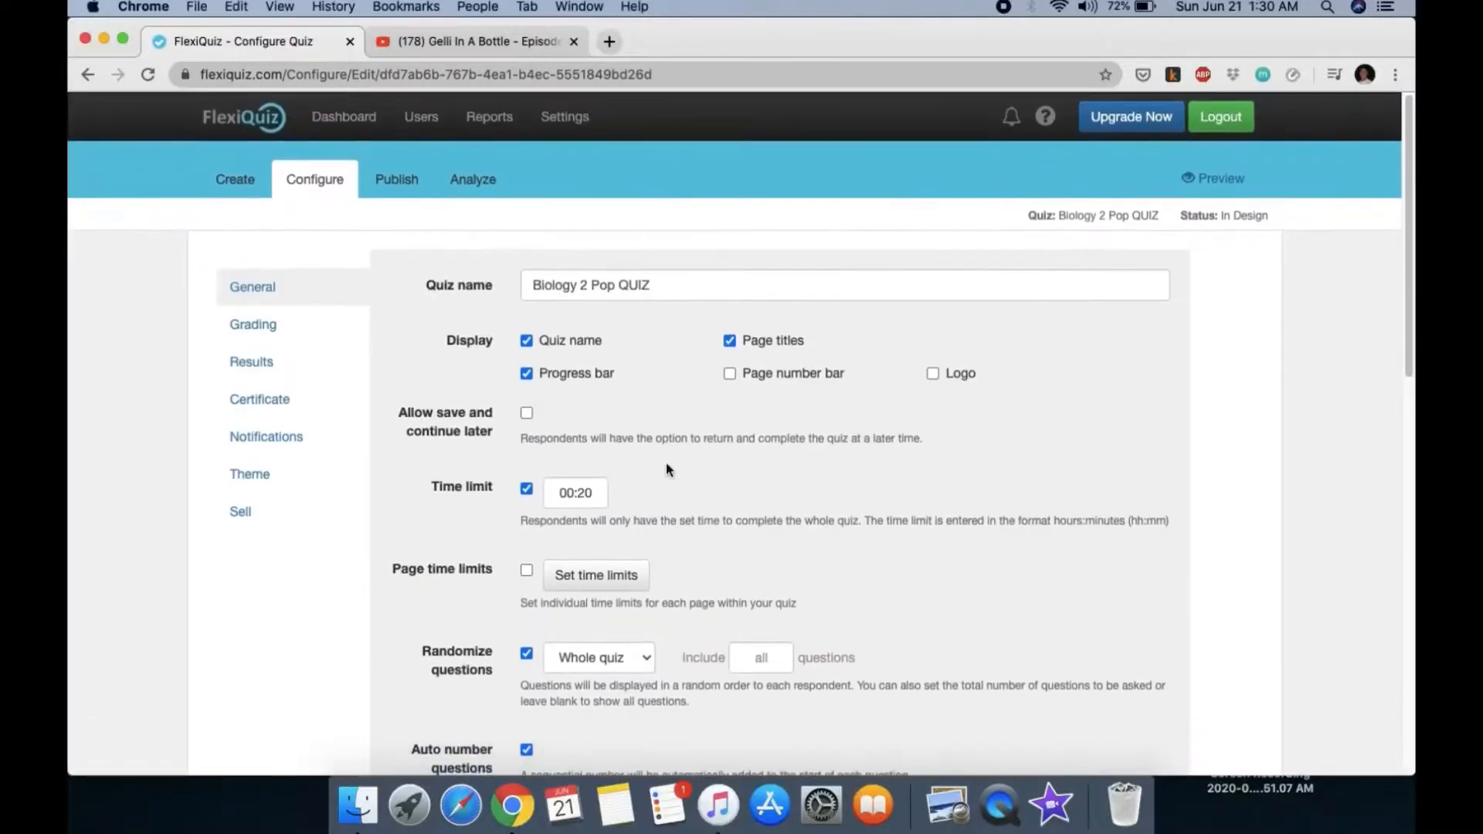
Step: In Grading, change the Pass row's Minimum % from 70 to 60
left_click(287, 329)
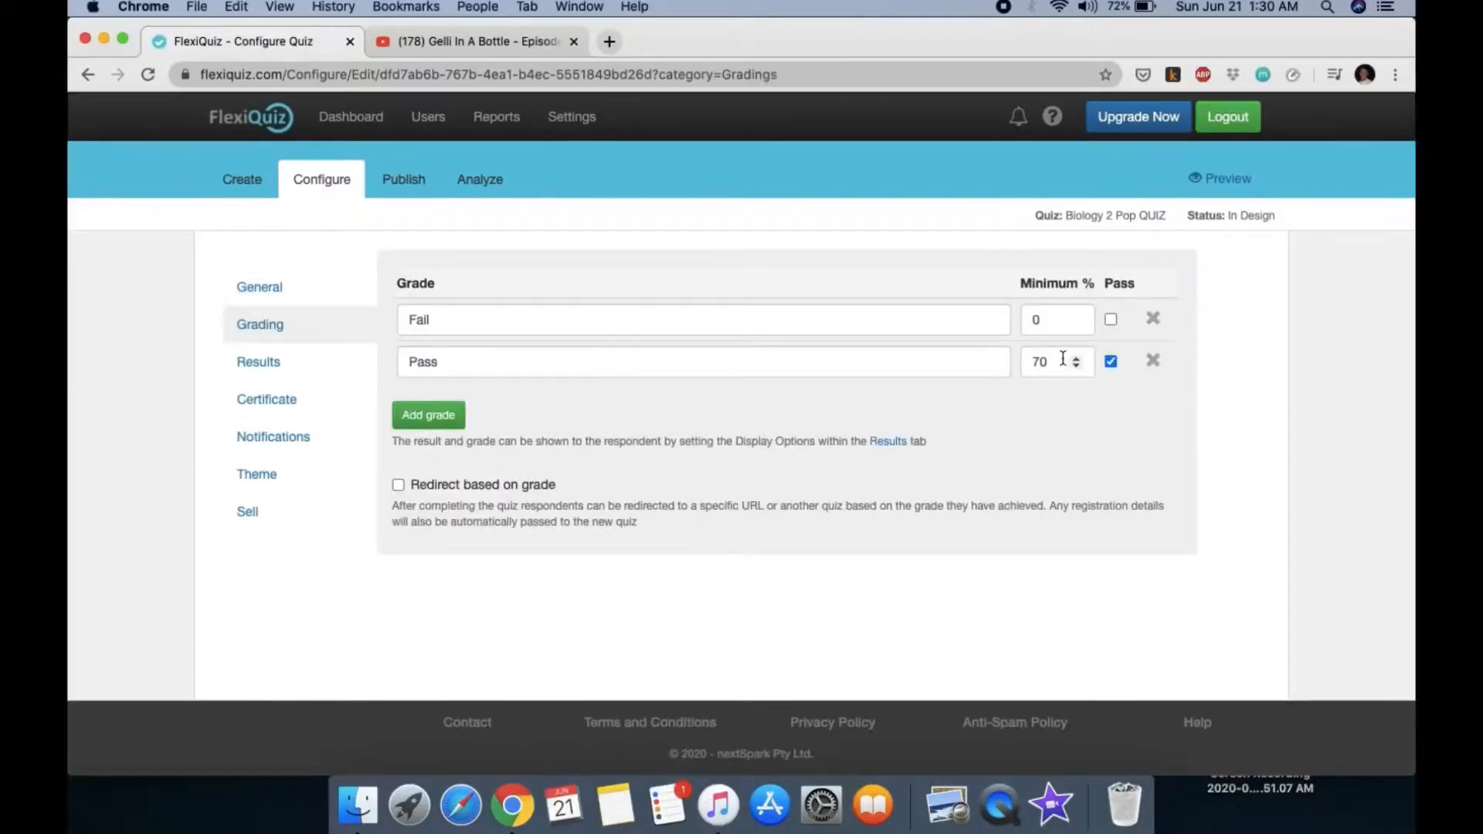
left_click(1063, 358)
double_click(1077, 368)
left_click(1077, 367)
Step: Hide the results page and include name, email, result, grade and category scores in results
left_click(263, 369)
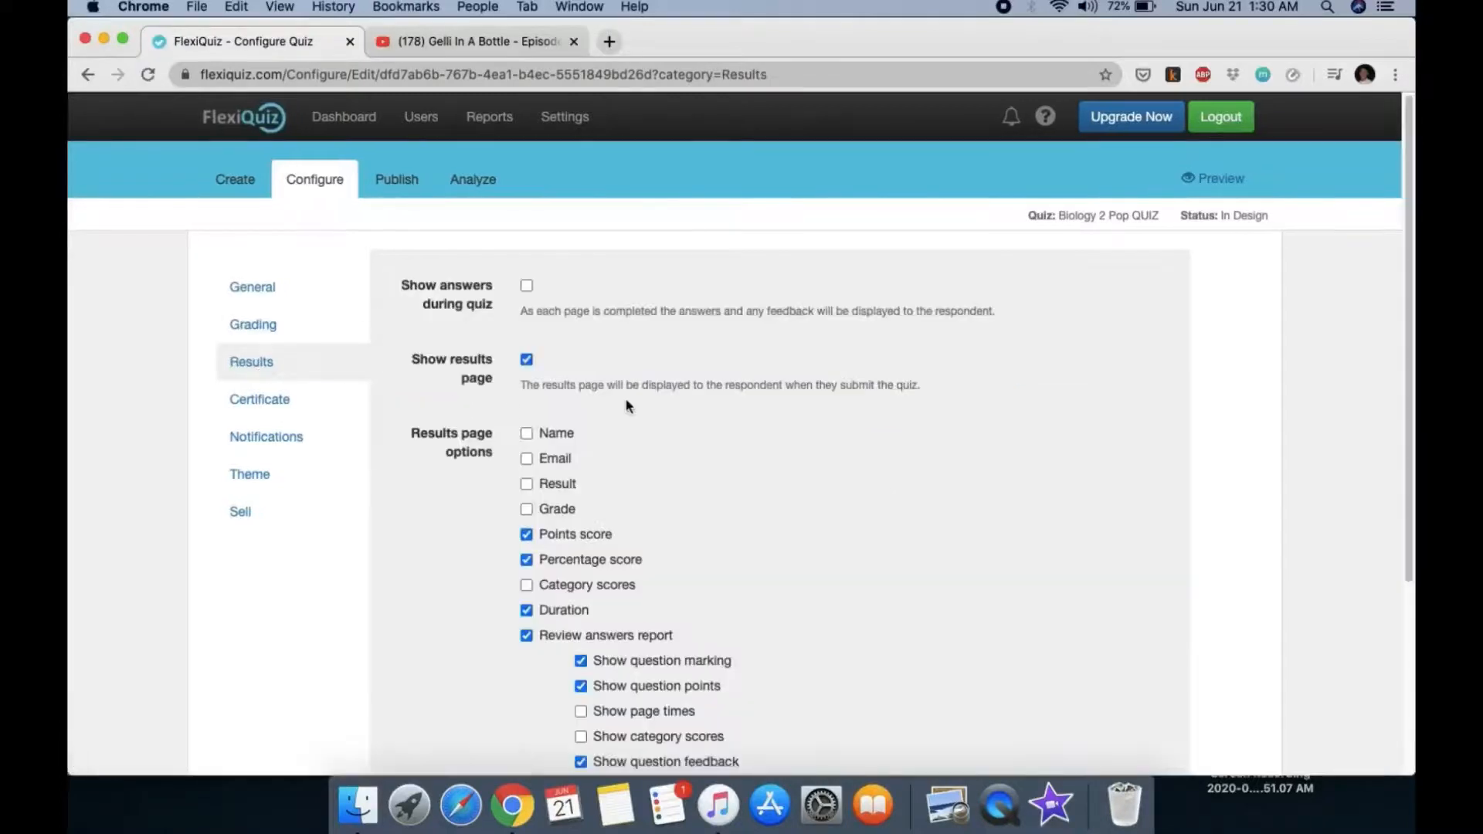
scroll(628, 405, "down", 2)
scroll(628, 406, "up", 2)
left_click(527, 286)
left_click(527, 433)
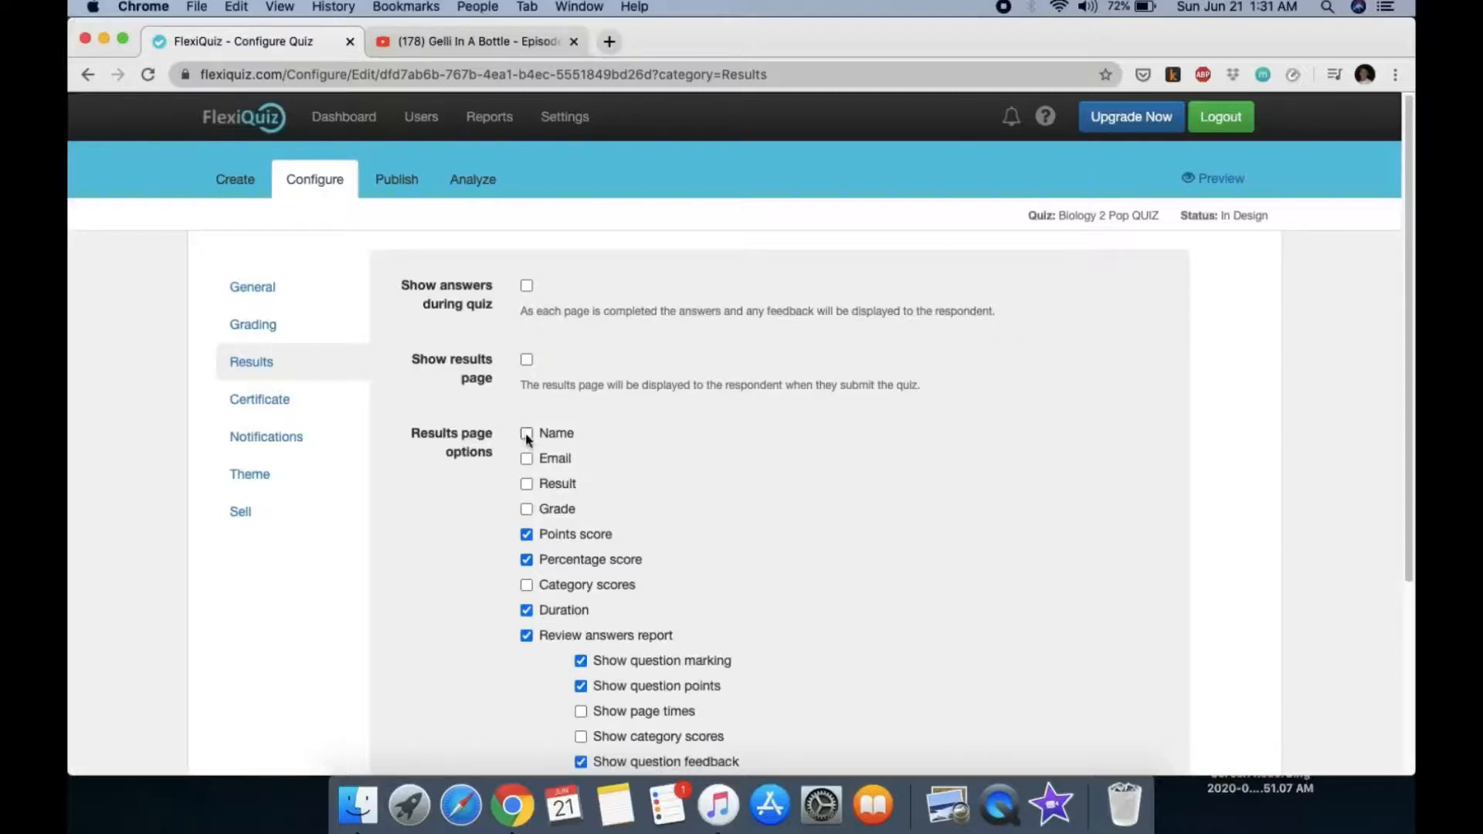
left_click(527, 459)
left_click(527, 484)
left_click(528, 510)
left_click(527, 535)
left_click(527, 534)
left_click(527, 585)
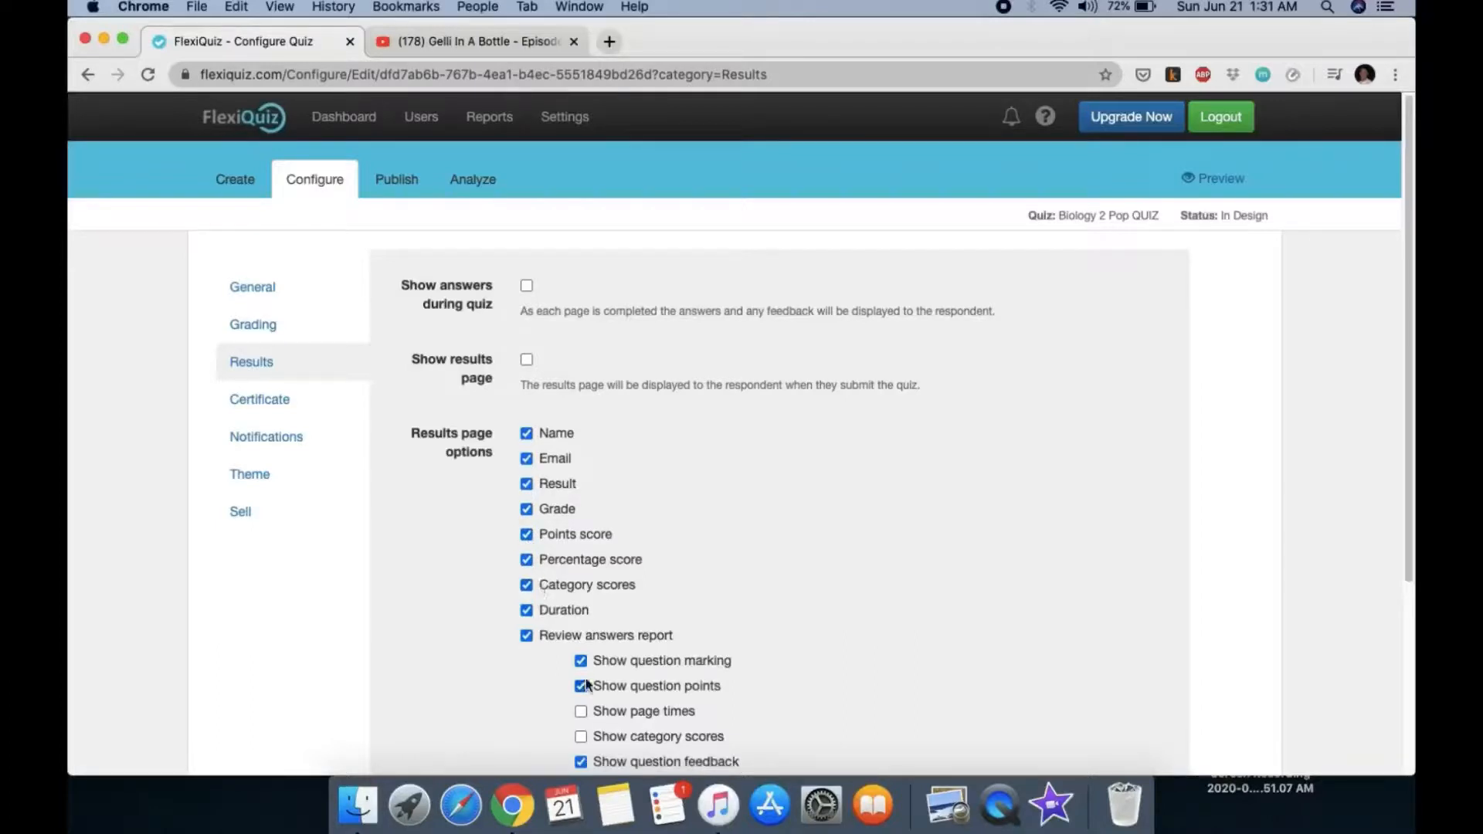
Step: Turn off the review answers report with its marking, points, feedback and correct-answer highlights
scroll(593, 669, "down", 3)
left_click(527, 462)
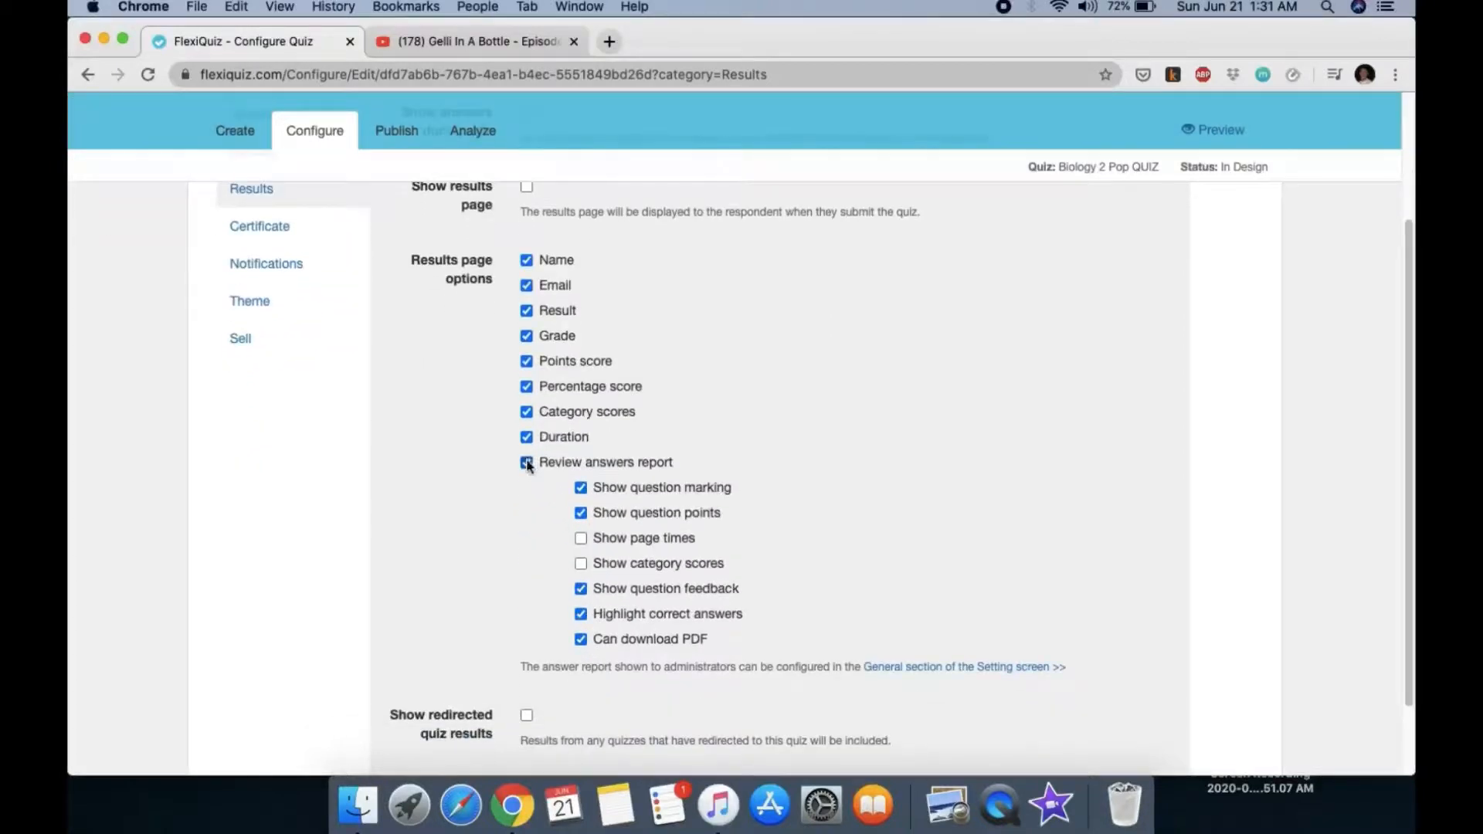
left_click(581, 488)
left_click(580, 514)
left_click(582, 591)
left_click(582, 616)
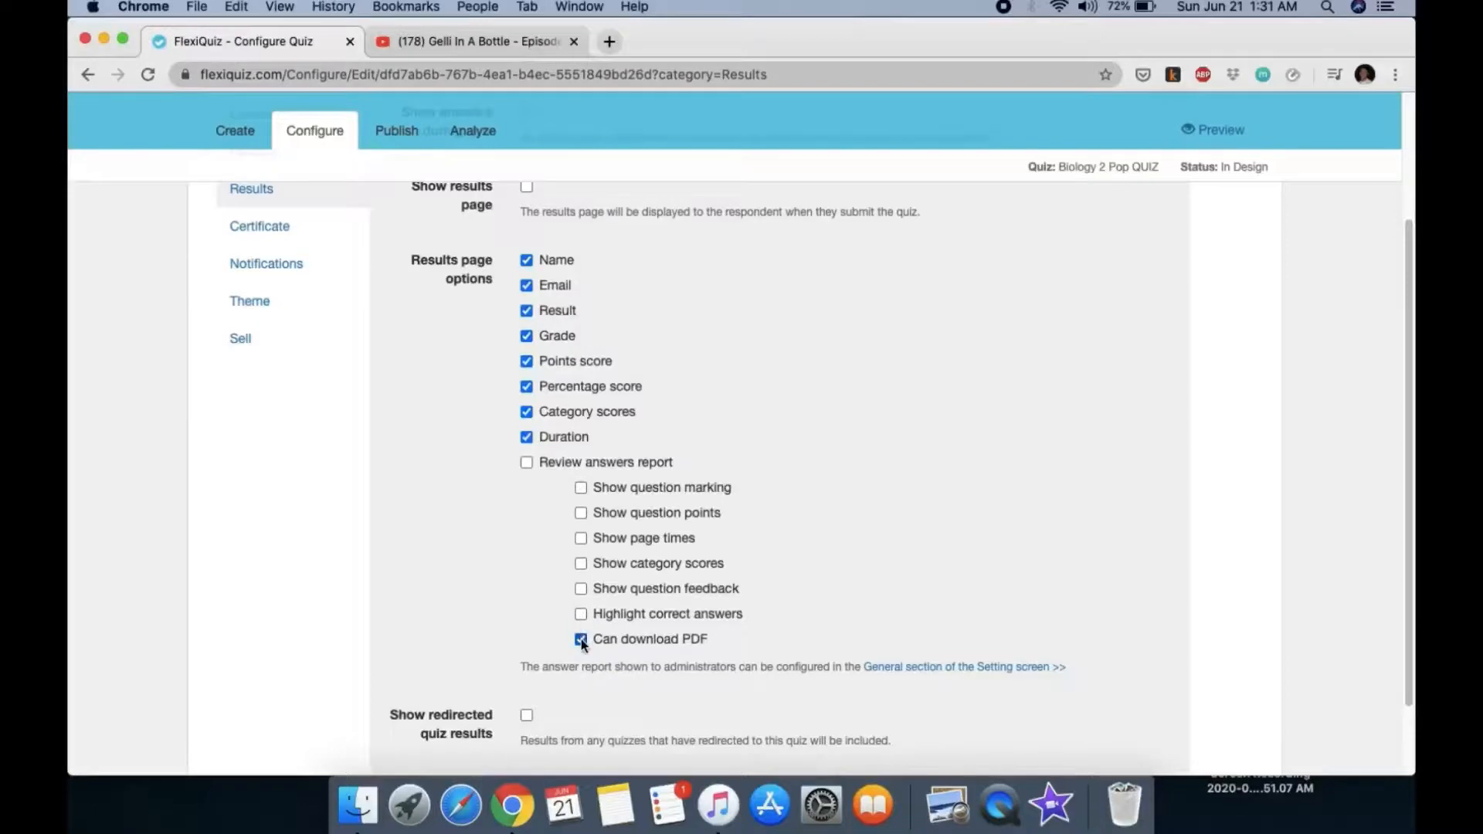
scroll(581, 638, "down", 2)
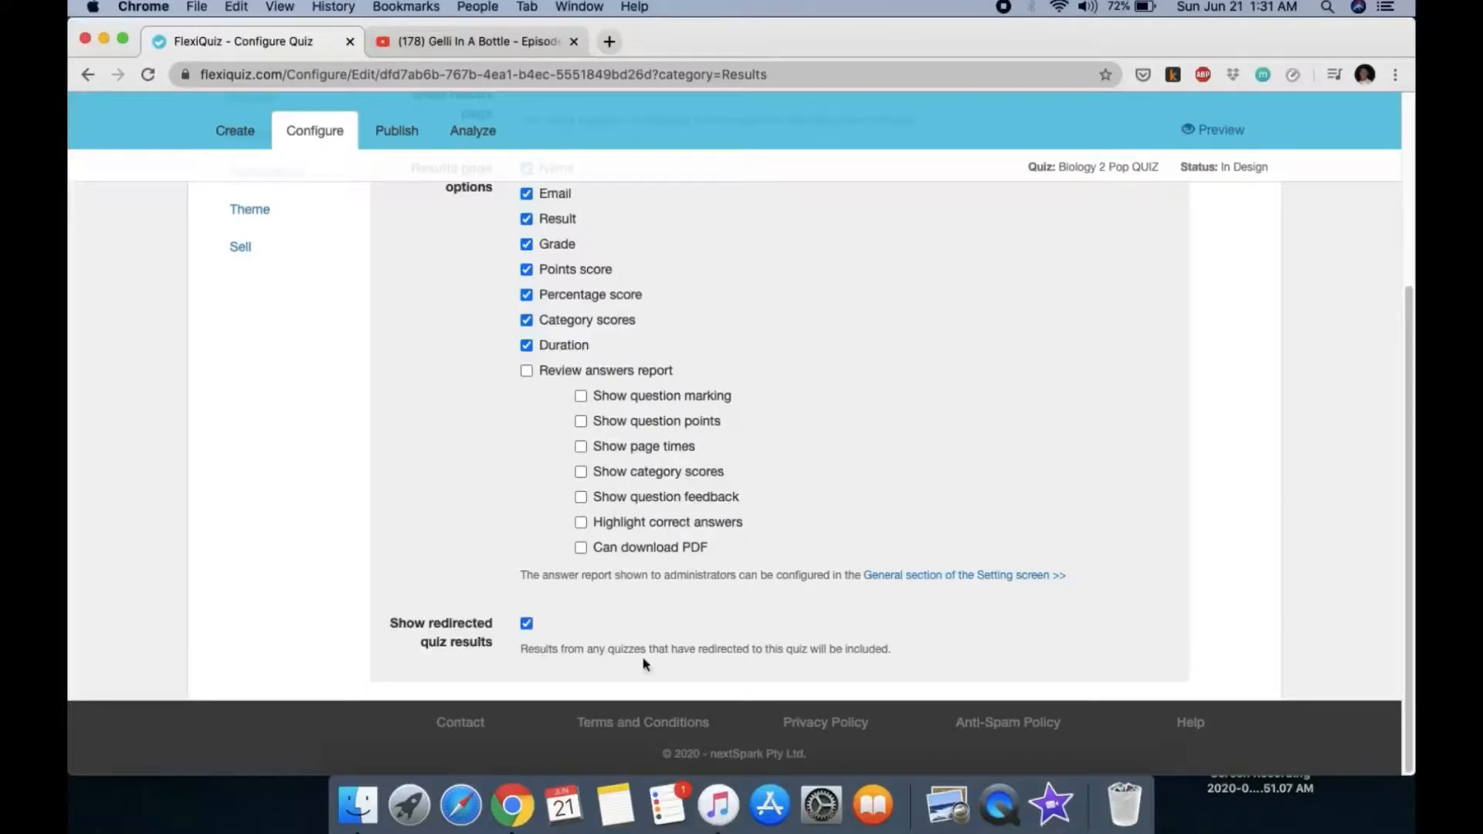
scroll(648, 602, "up", 5)
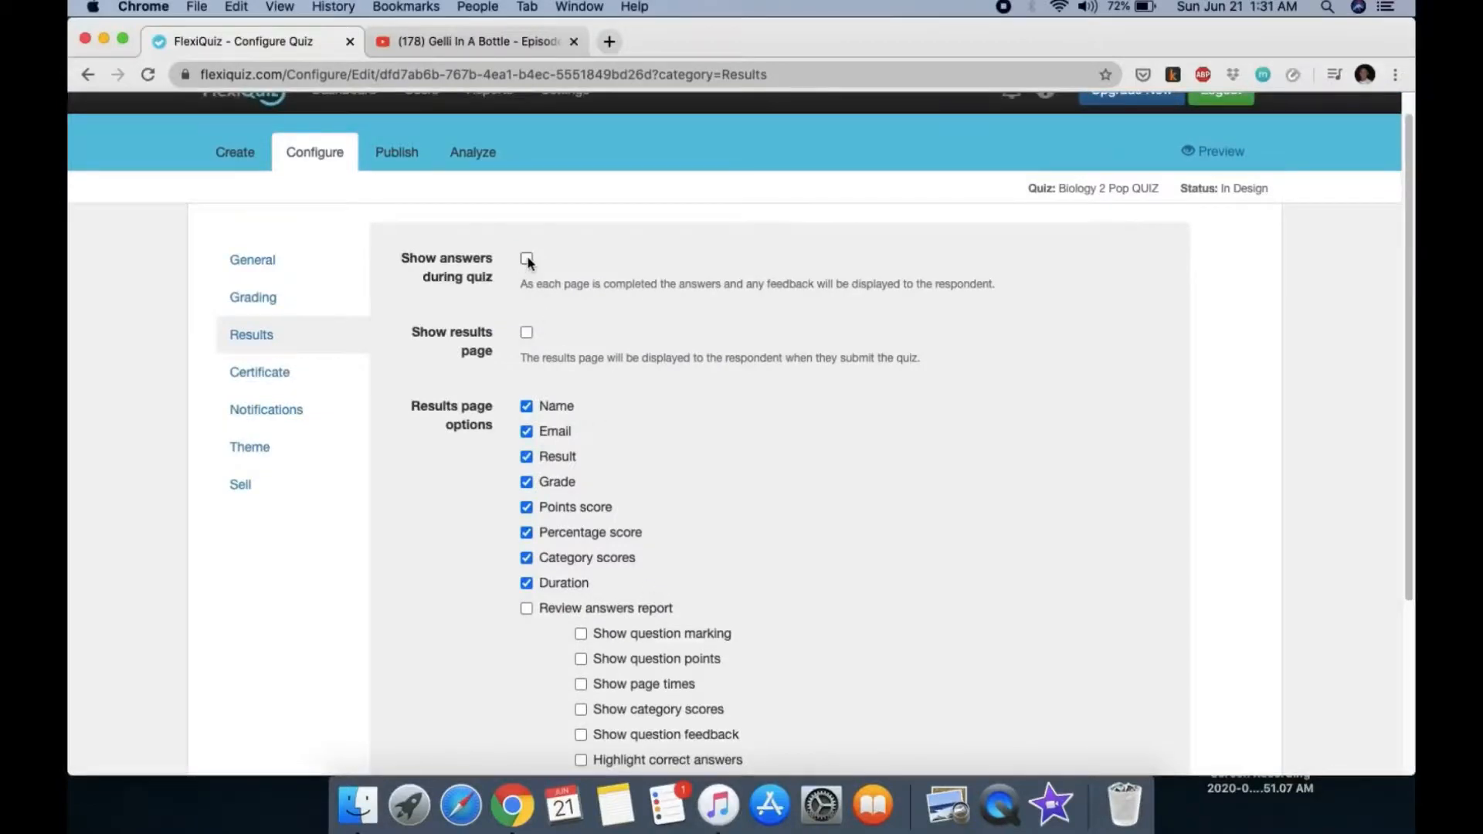
scroll(707, 377, "down", 5)
scroll(707, 374, "up", 5)
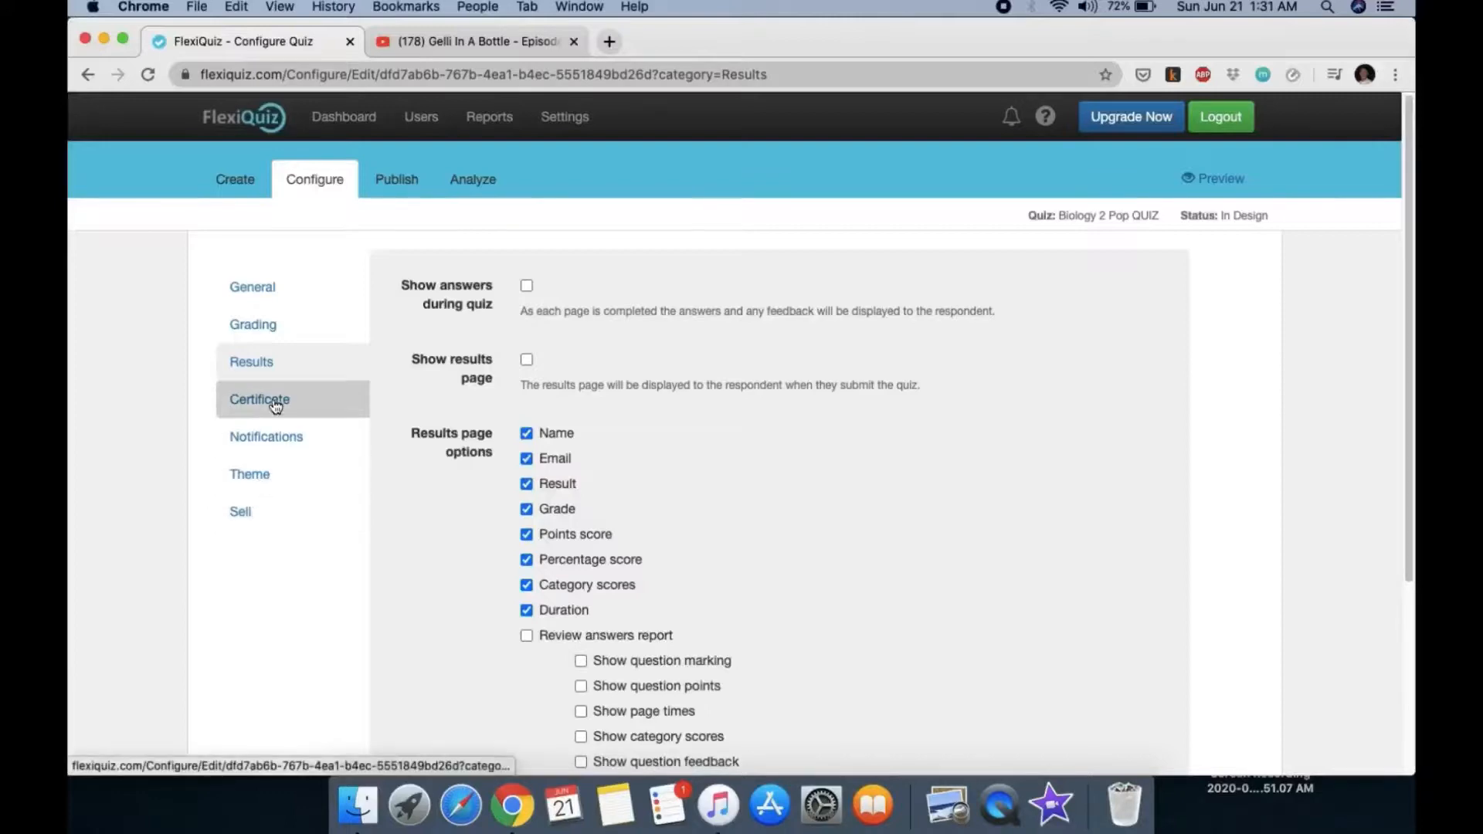
left_click(249, 511)
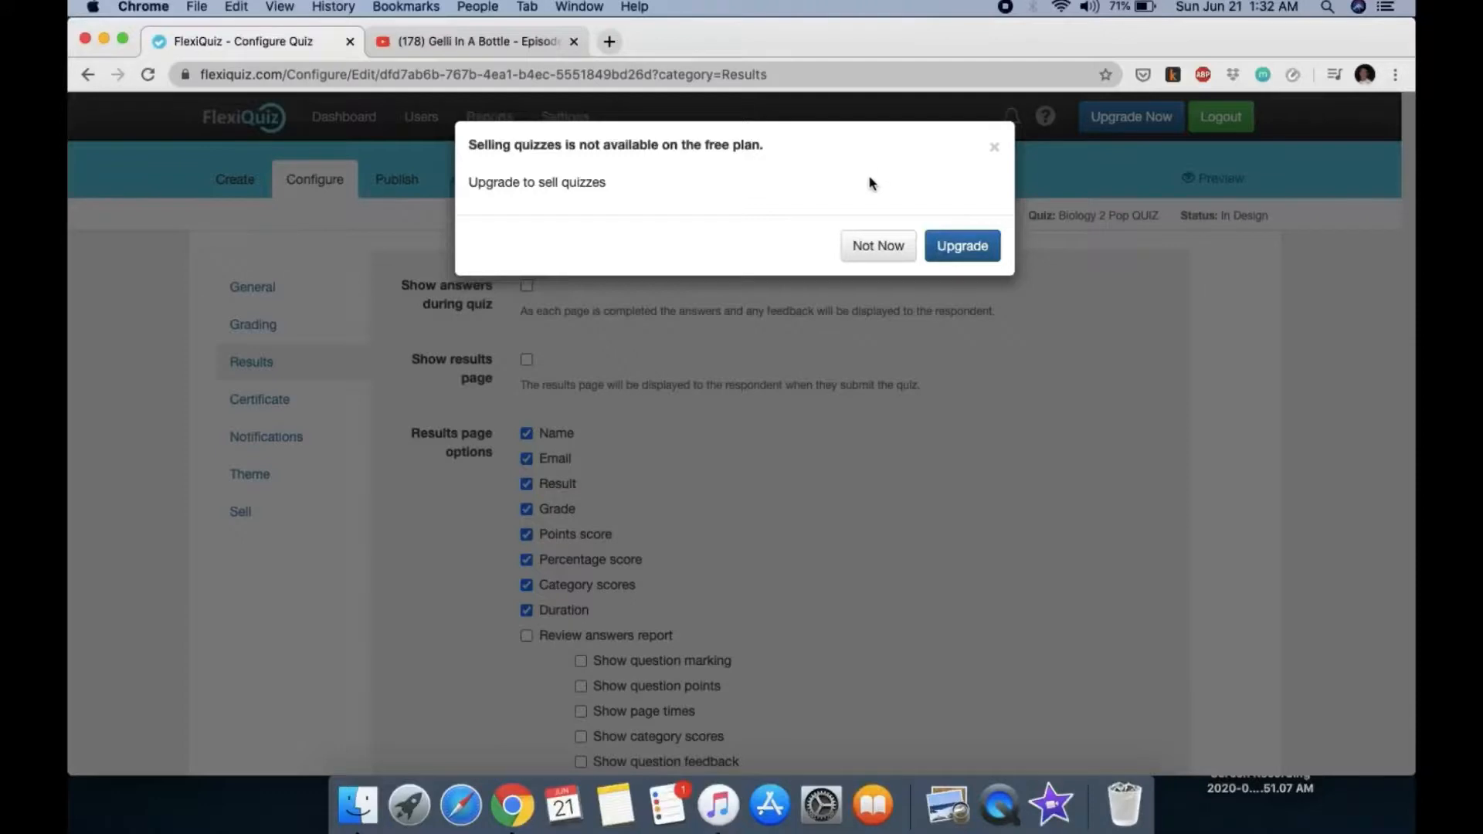
left_click(870, 253)
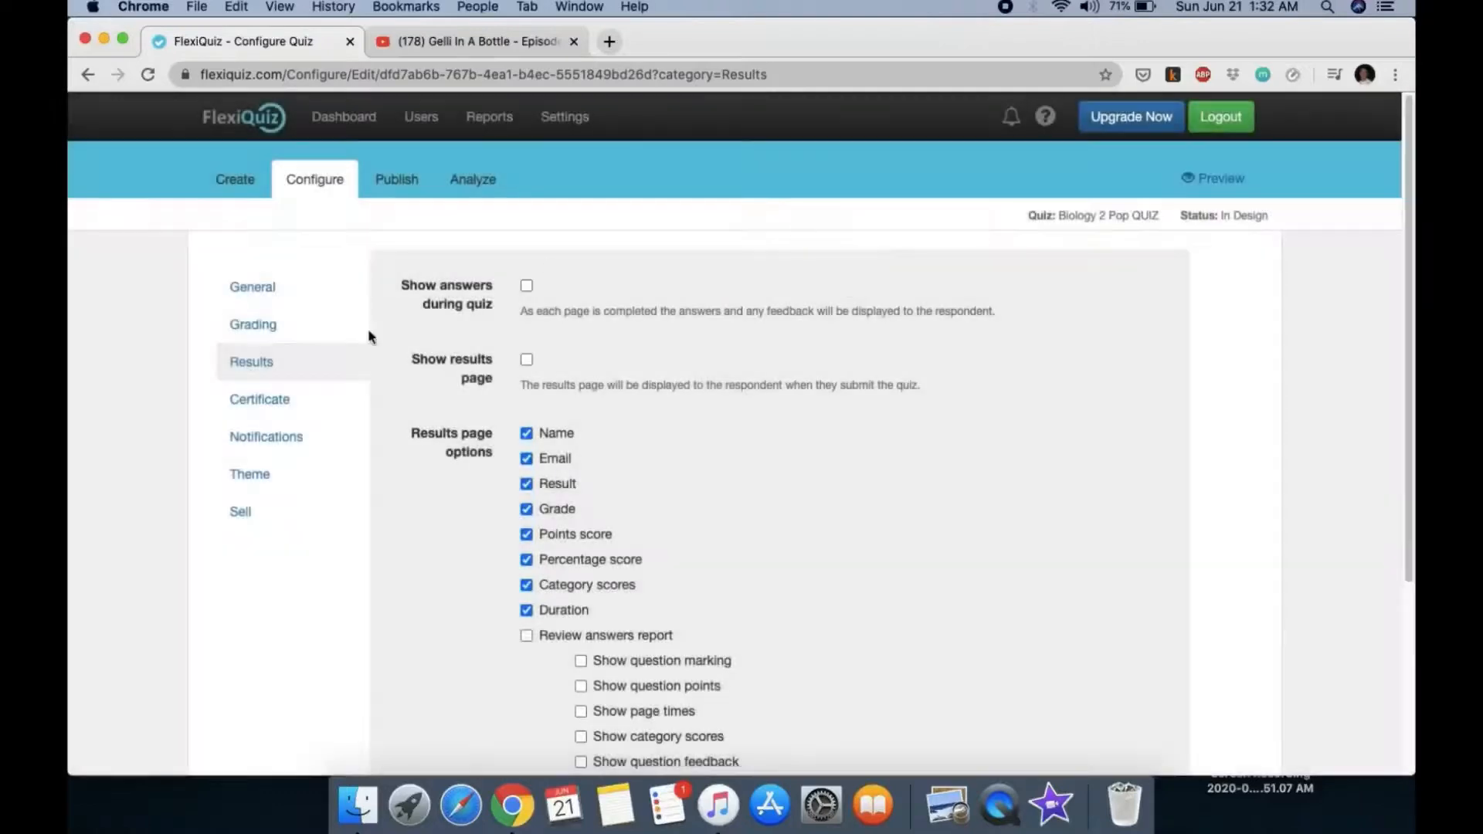
left_click(401, 181)
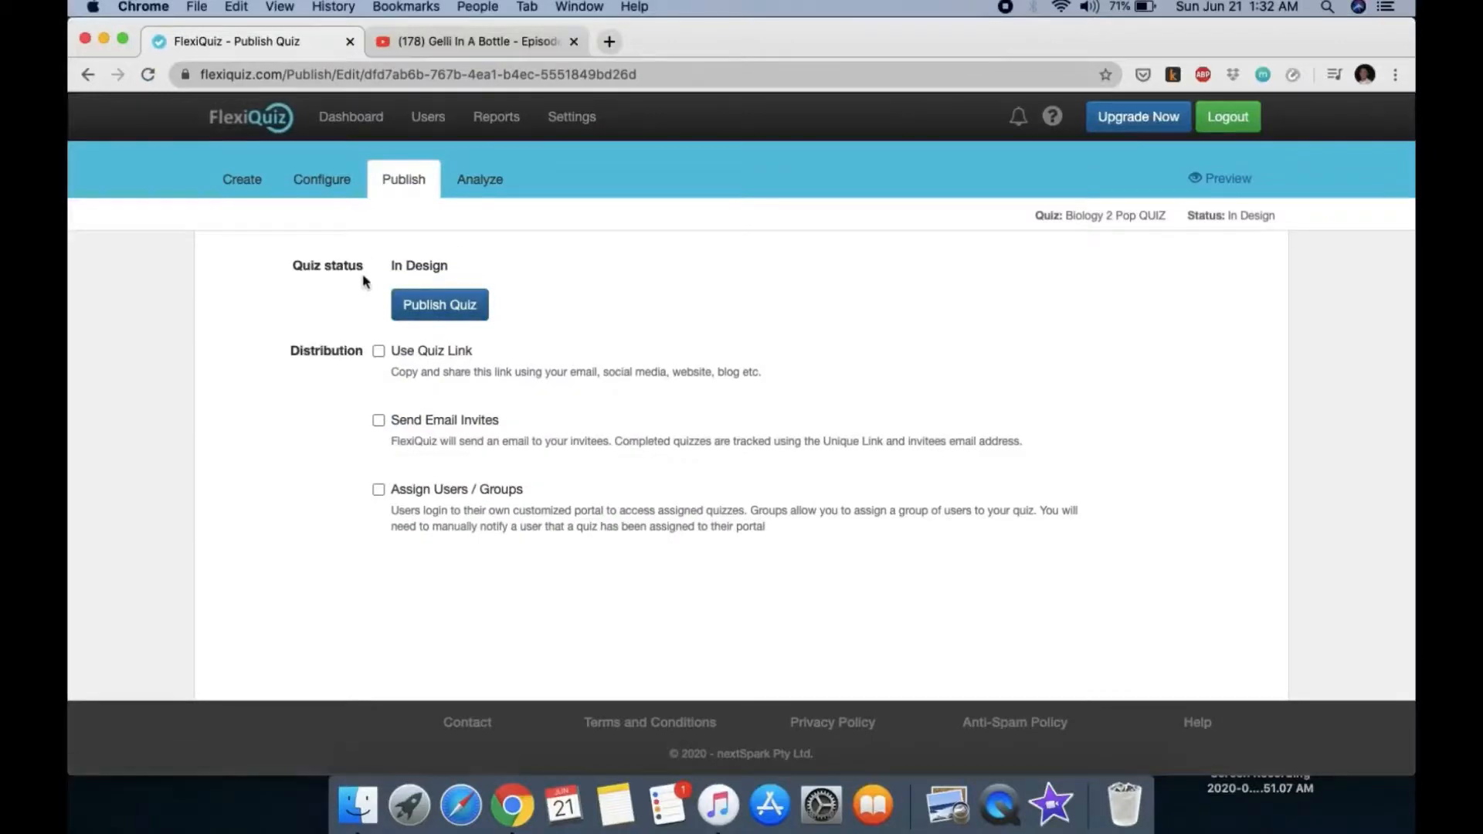
Step: Try publishing the quiz and dismiss the warning that the active schedule blocks publishing
left_click(438, 308)
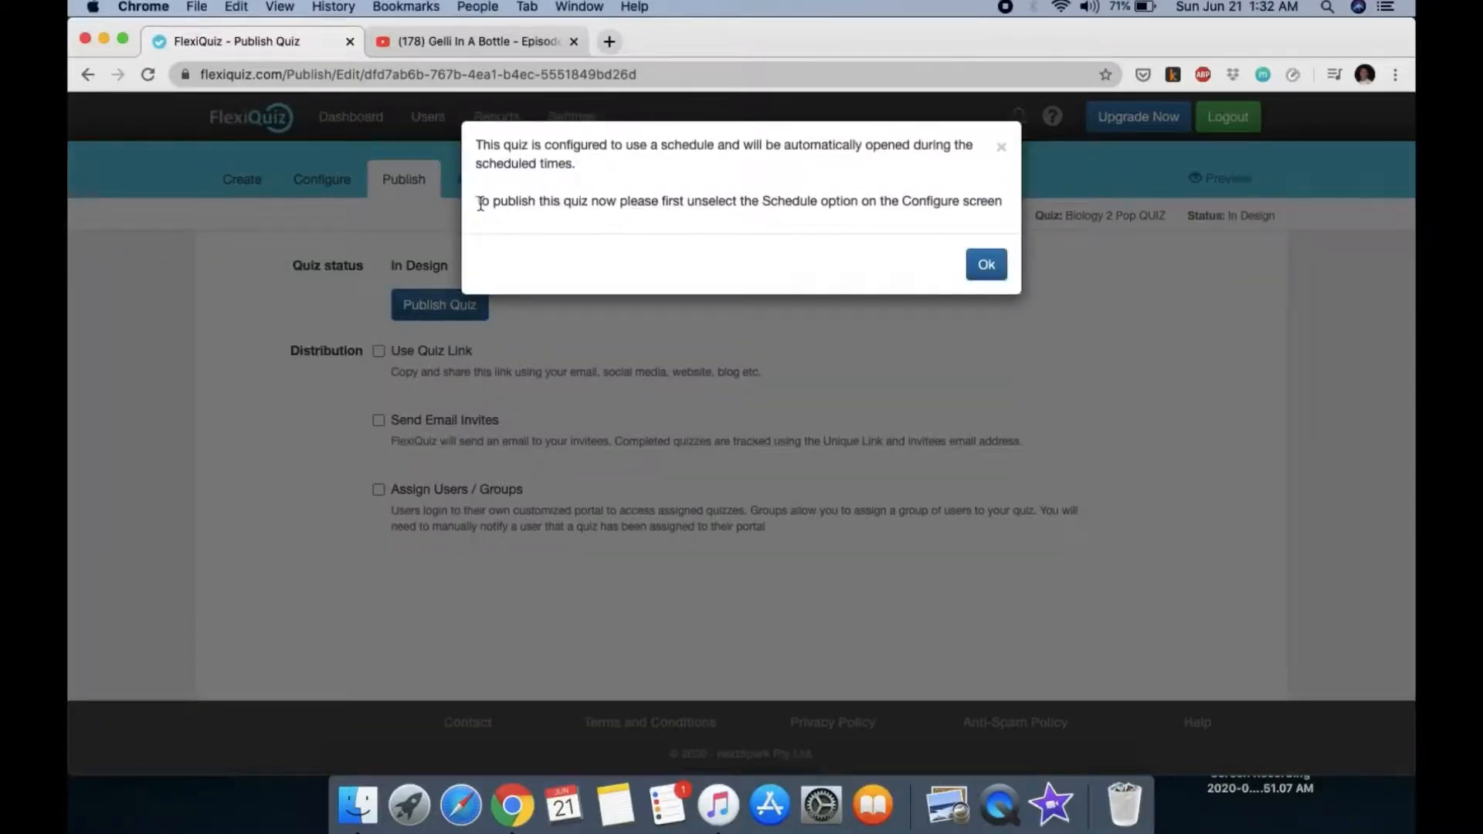
left_click_drag(480, 203, 1004, 220)
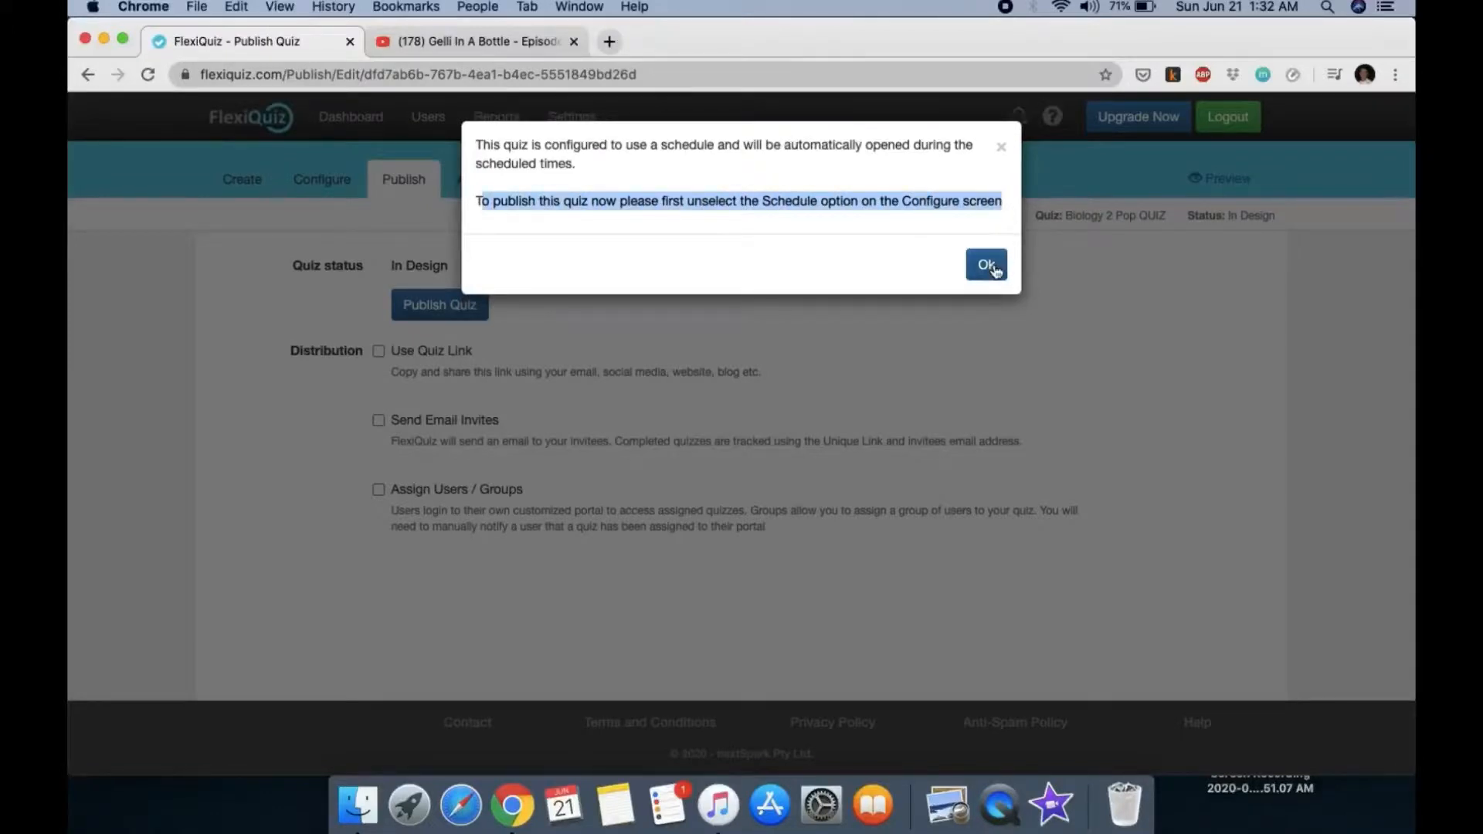
left_click(994, 270)
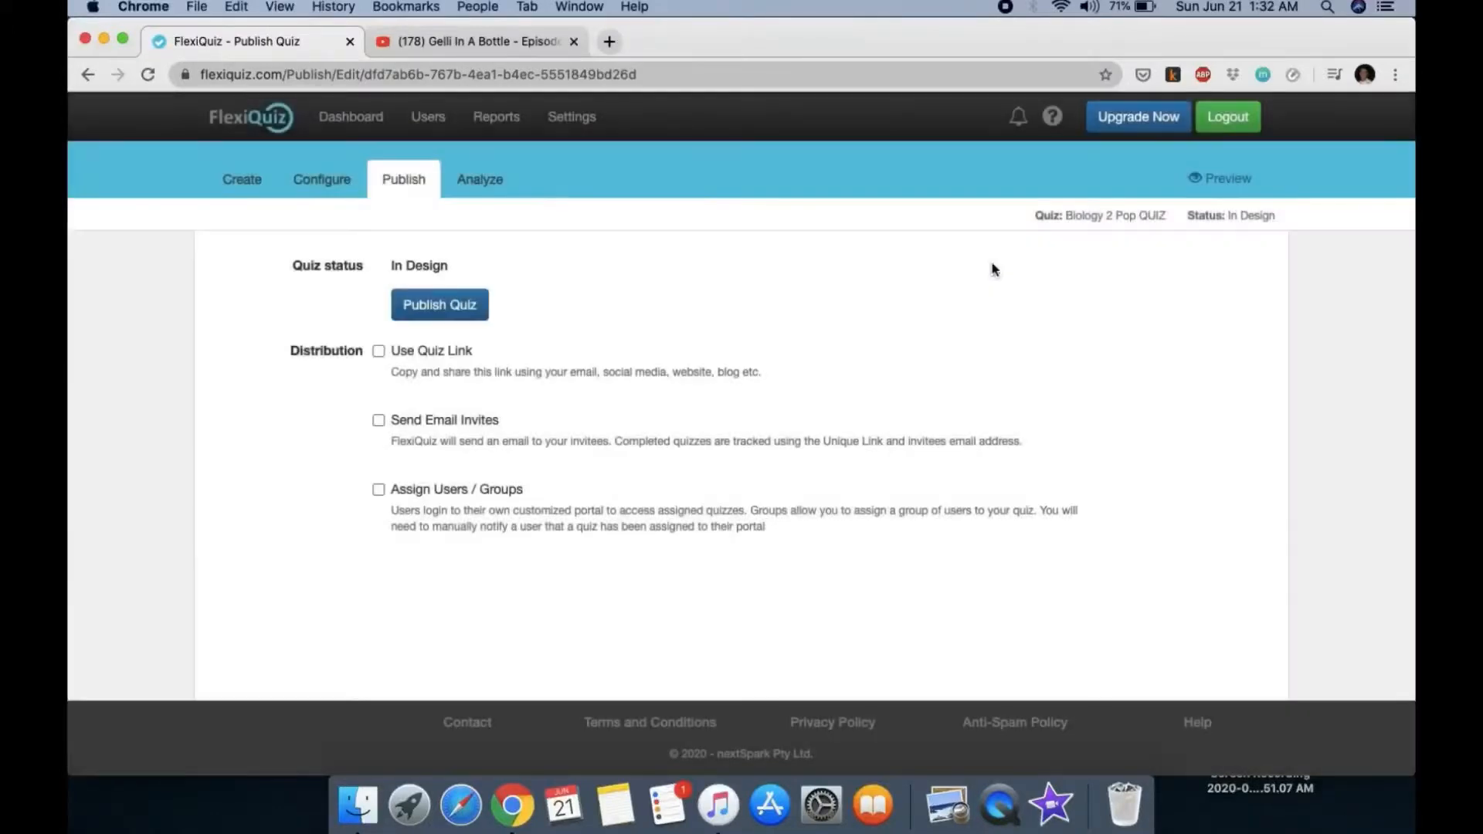
left_click(349, 182)
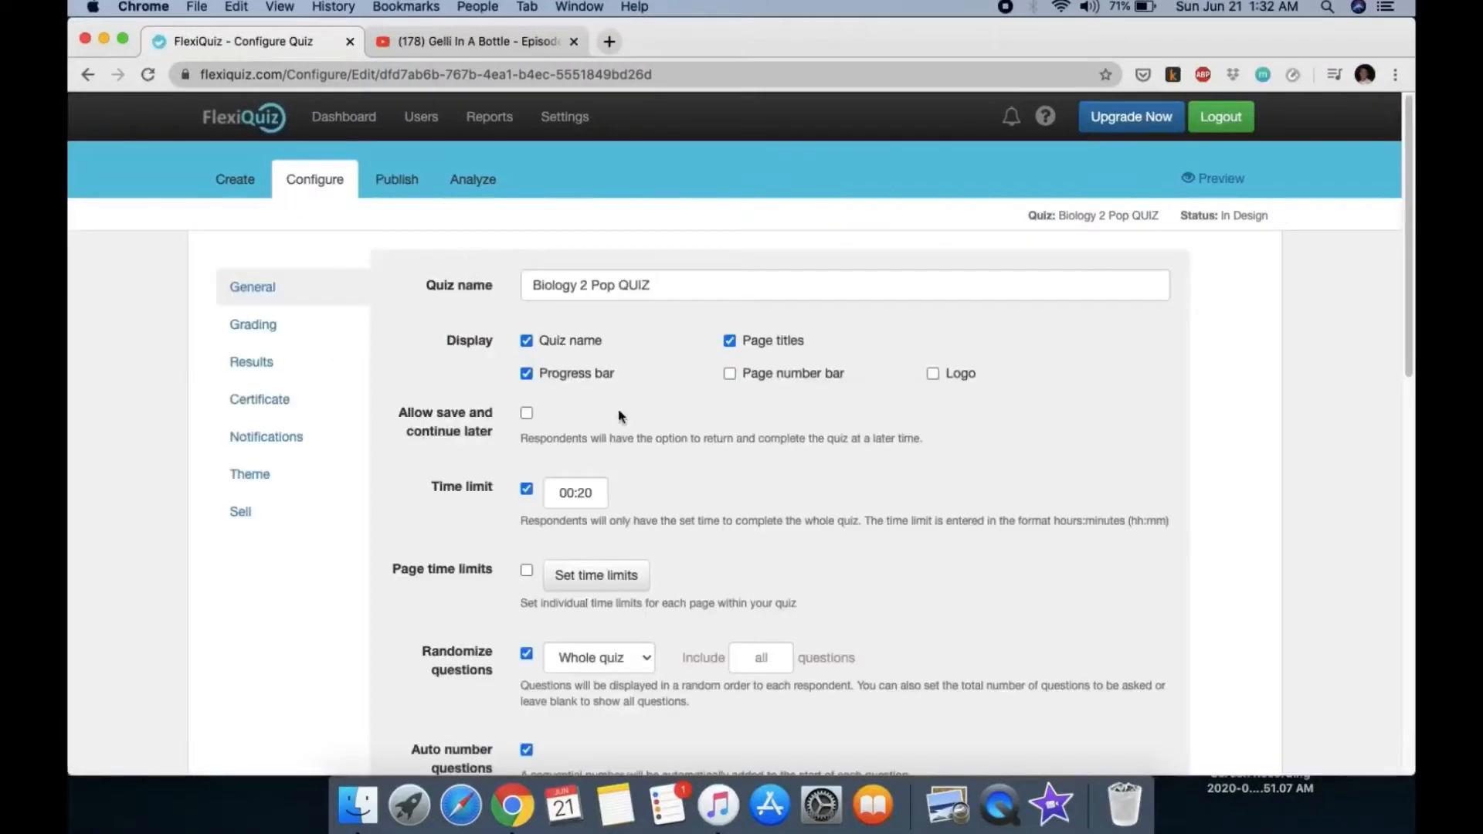
Step: Turn off the 25–28 June schedule and go back to the Publish page
scroll(641, 428, "down", 5)
scroll(647, 432, "down", 6)
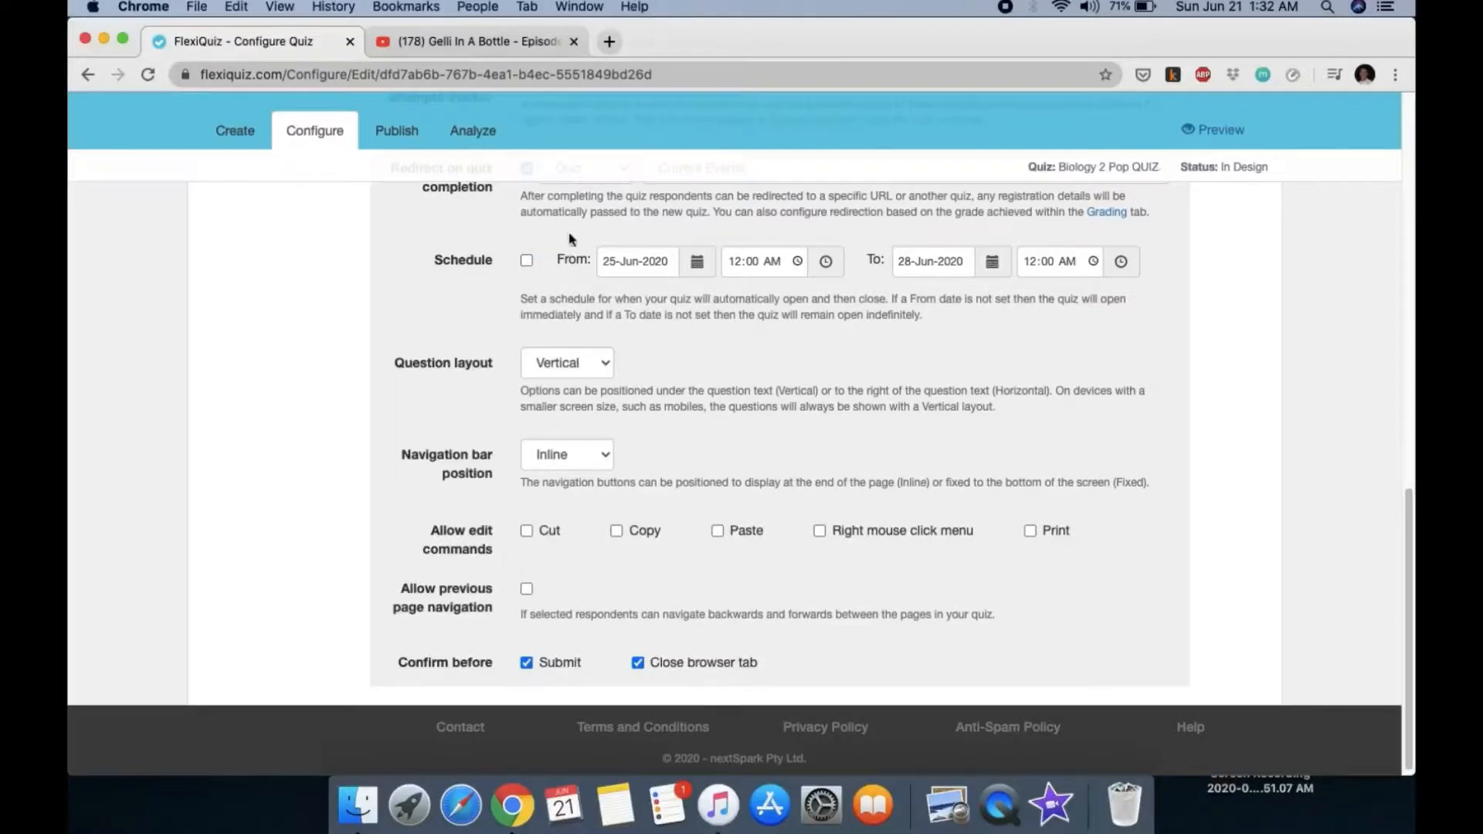
left_click(394, 138)
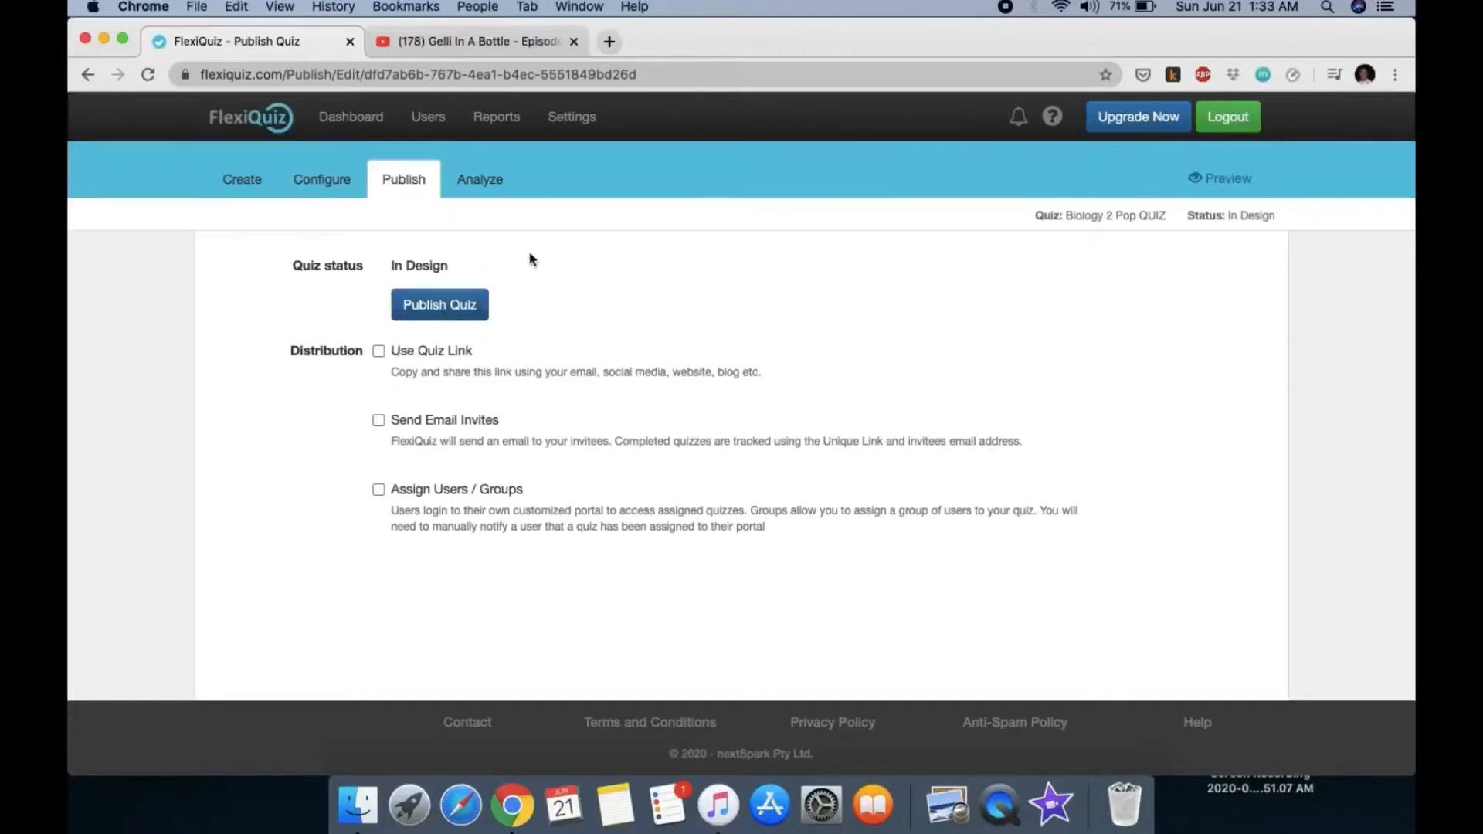
Step: Publish the quiz so its status is Open and enable Use Quiz Link distribution
left_click(451, 309)
left_click(985, 210)
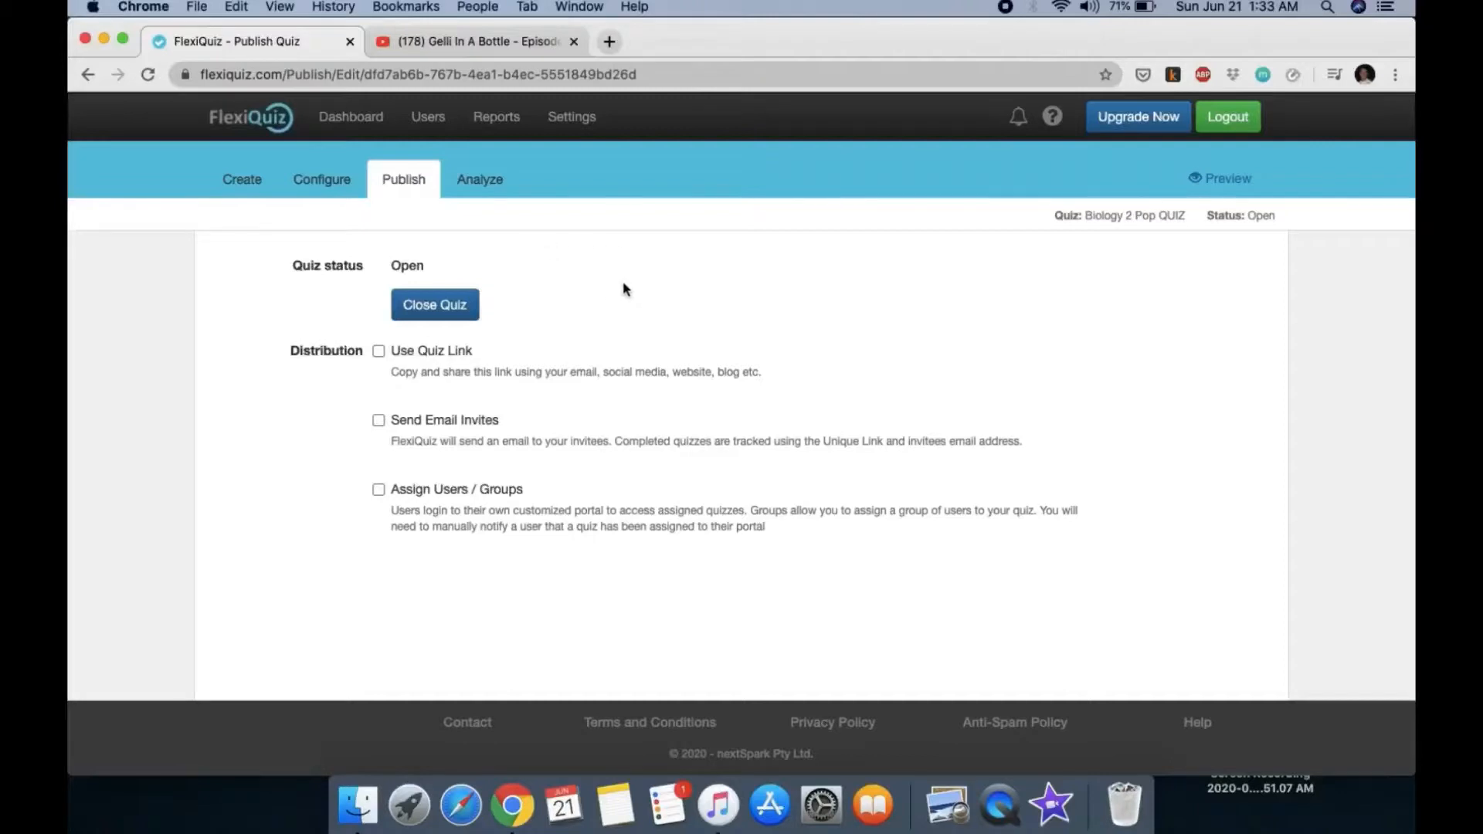
left_click(378, 352)
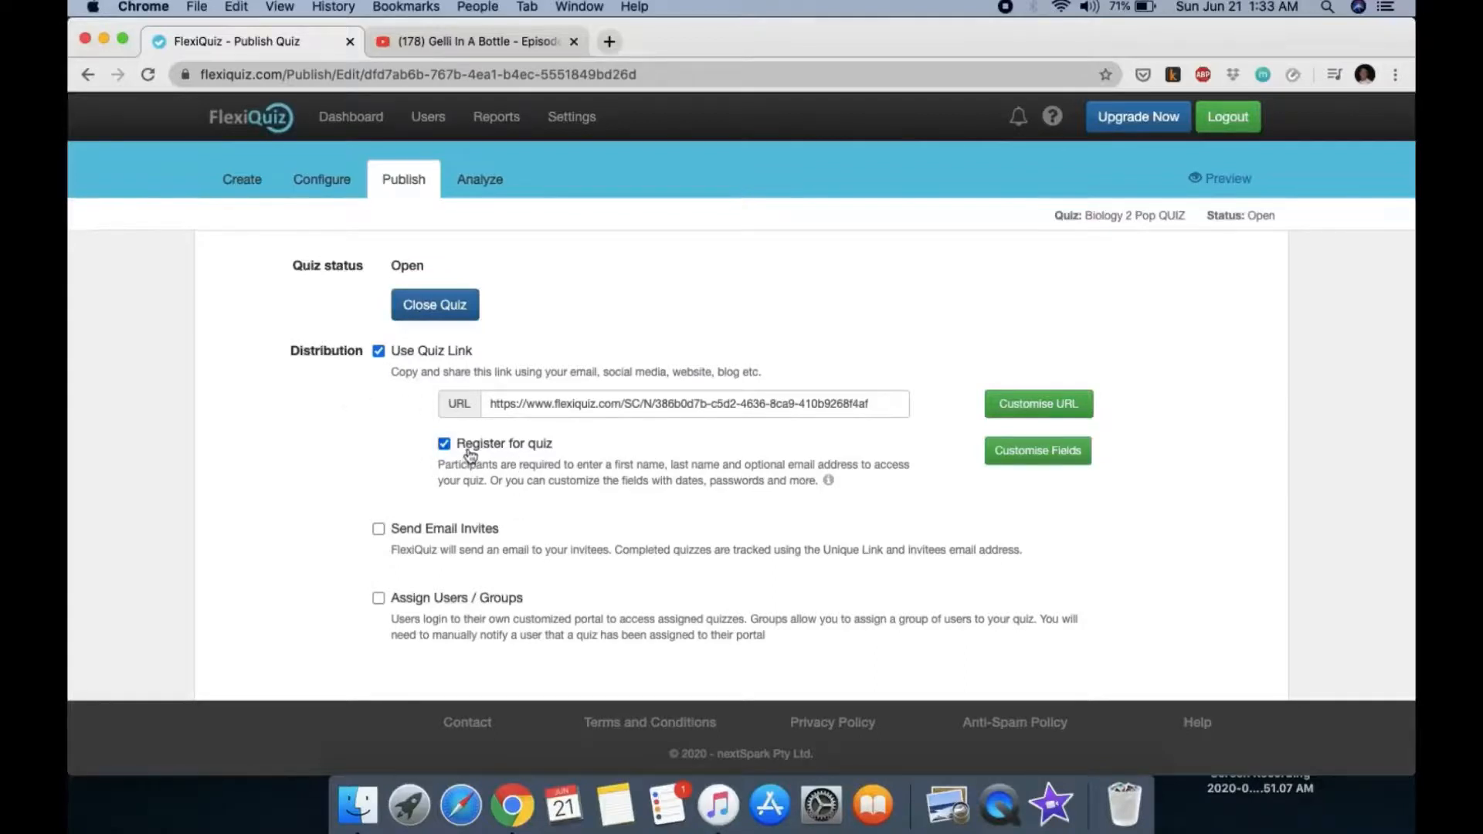
Step: Add Subject and Section as new optional text fields below Email address on the registration form
left_click(1026, 456)
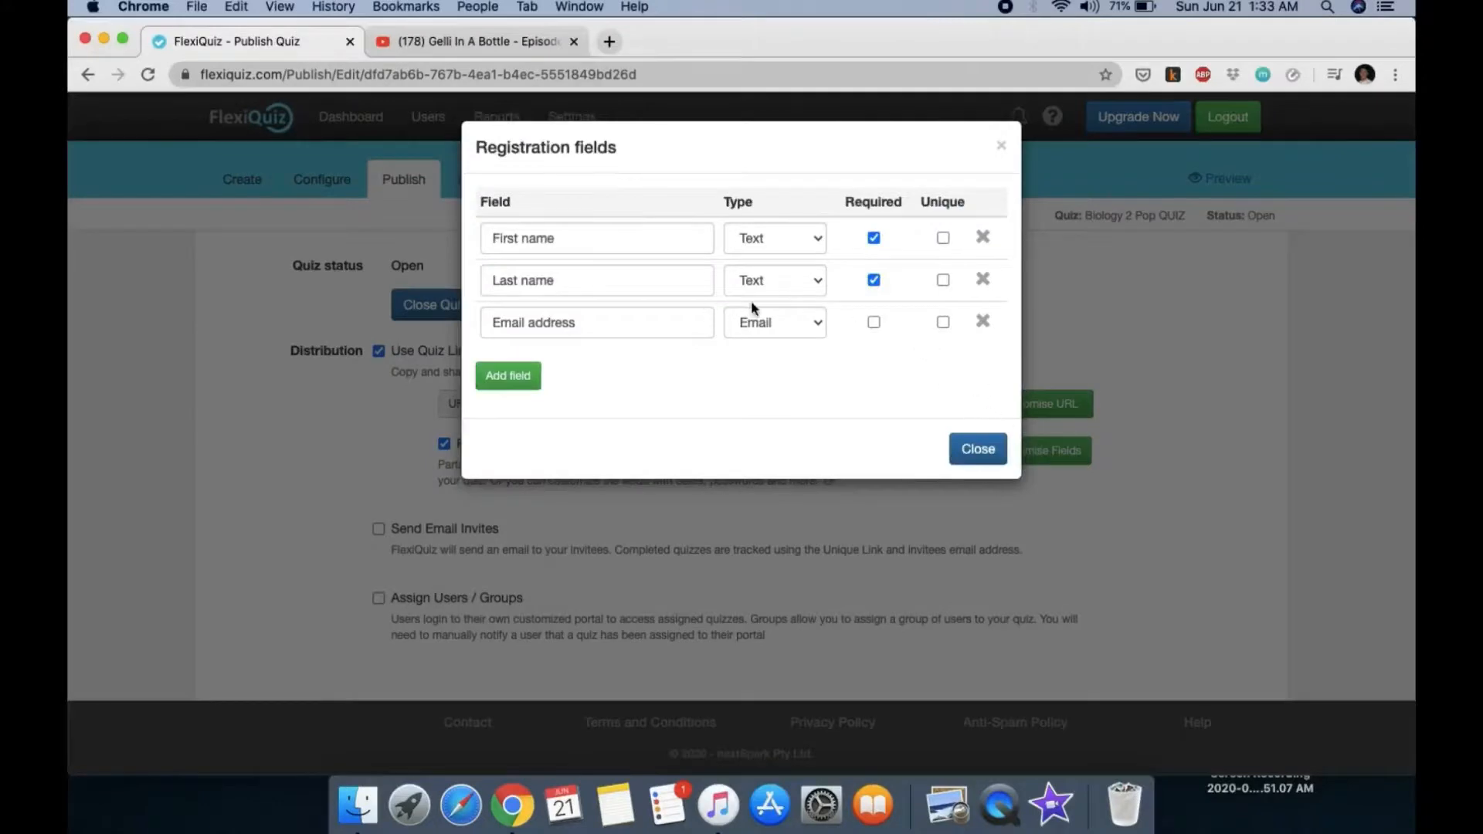
left_click(595, 242)
left_click(582, 271)
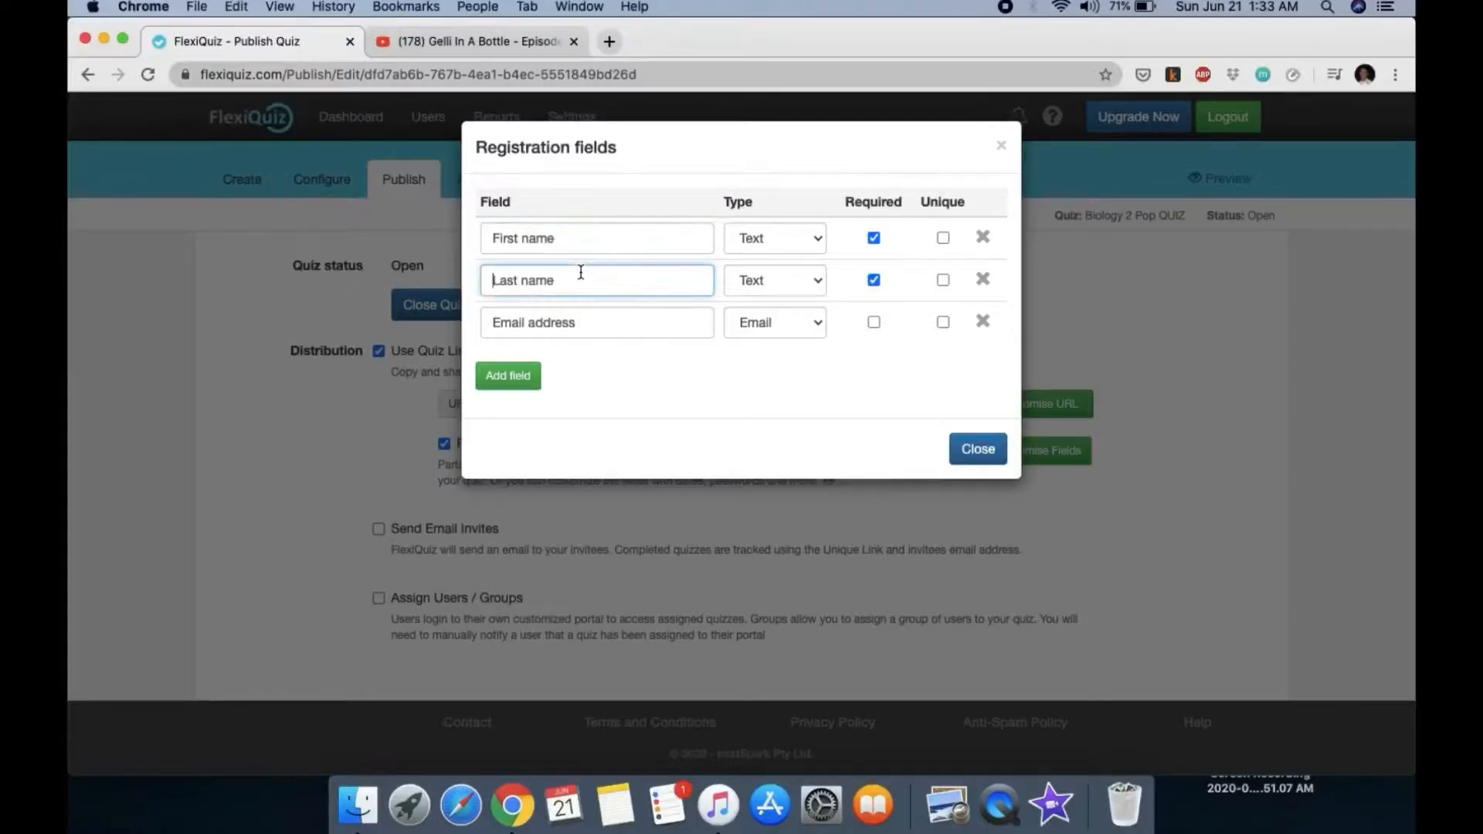
left_click(665, 328)
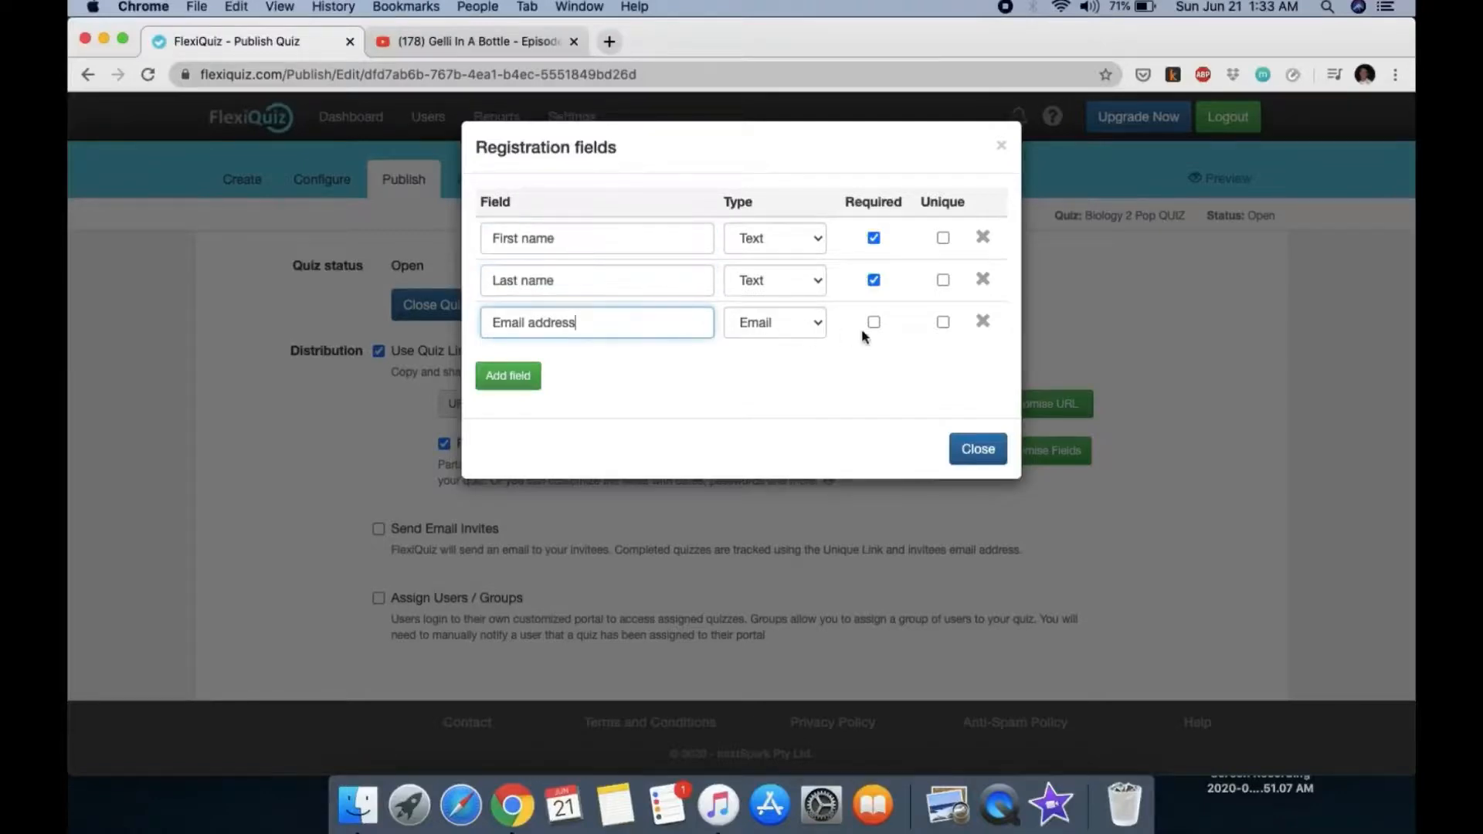
left_click(517, 382)
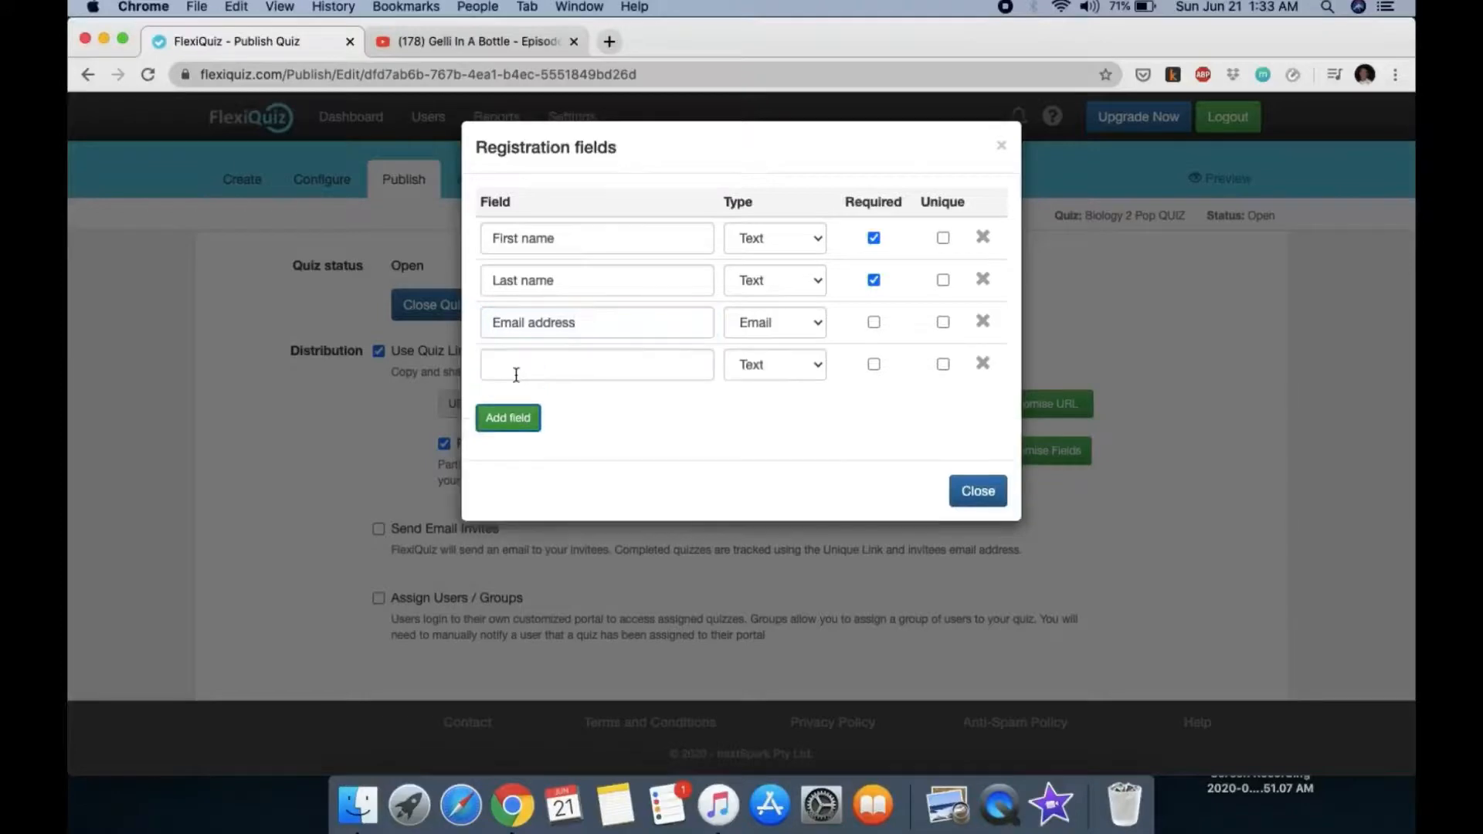
left_click(641, 370)
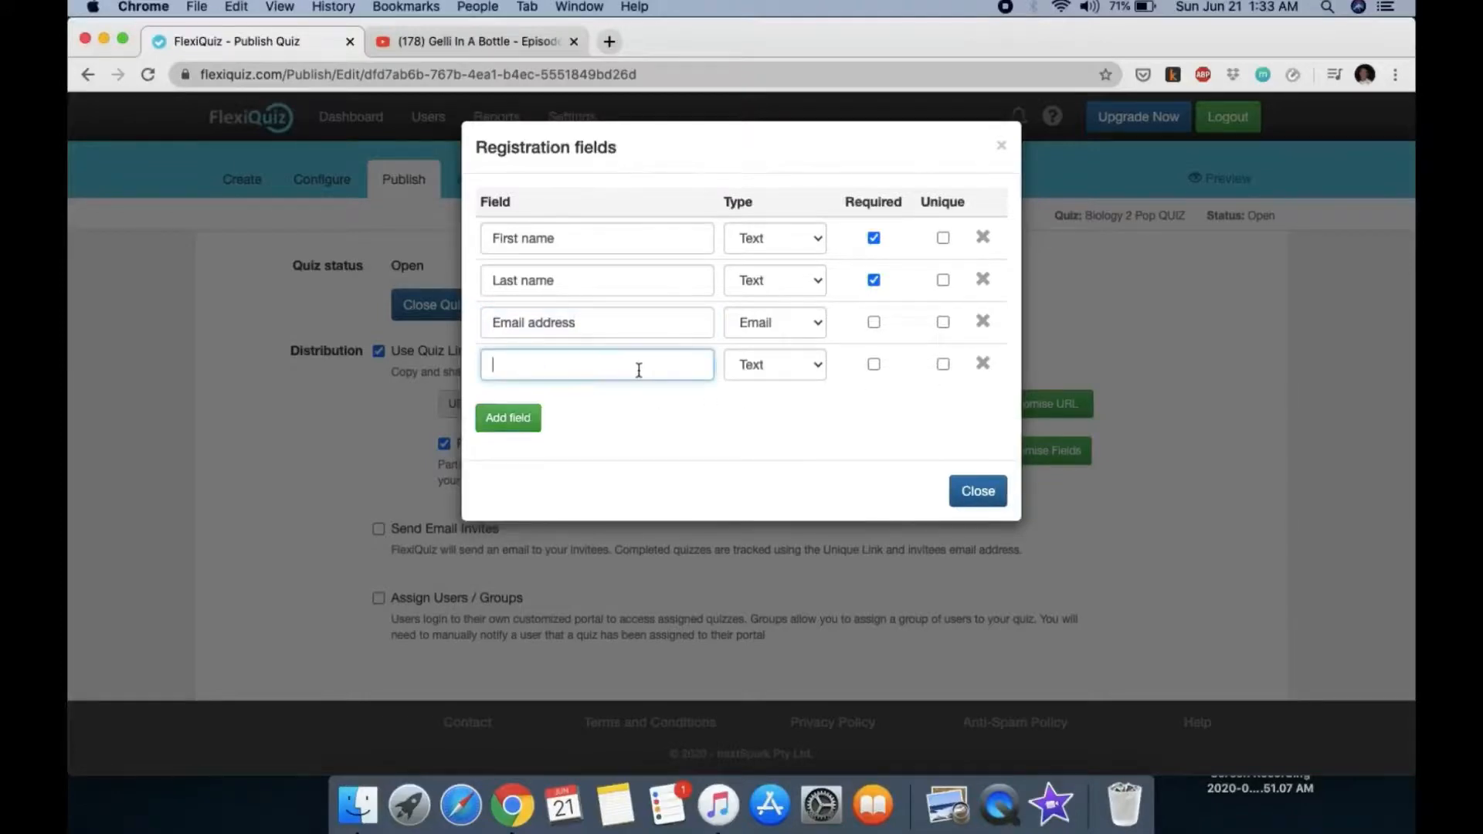
type("Subject")
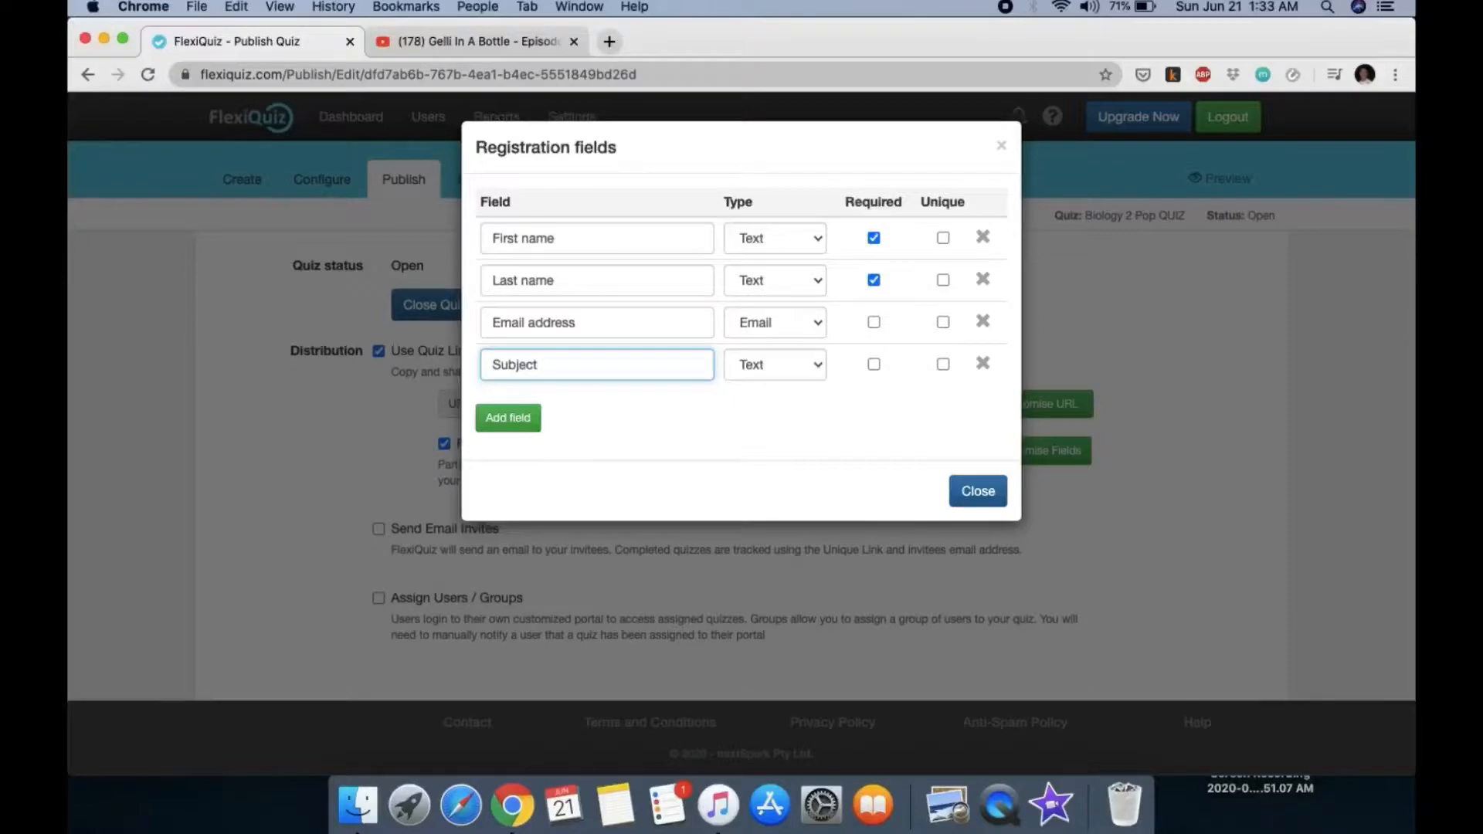
left_click(508, 417)
left_click(517, 407)
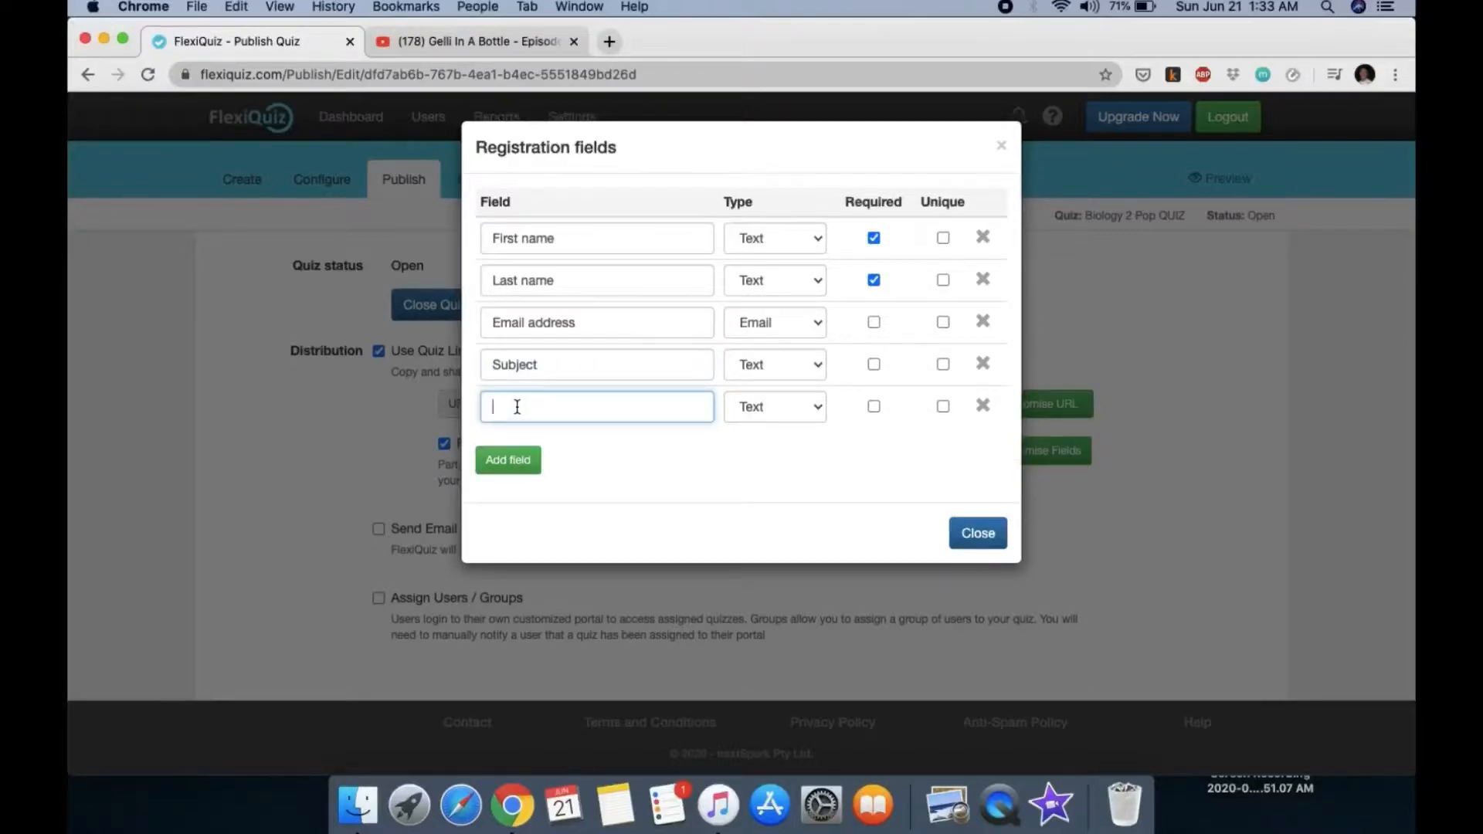
type("Section")
left_click(975, 531)
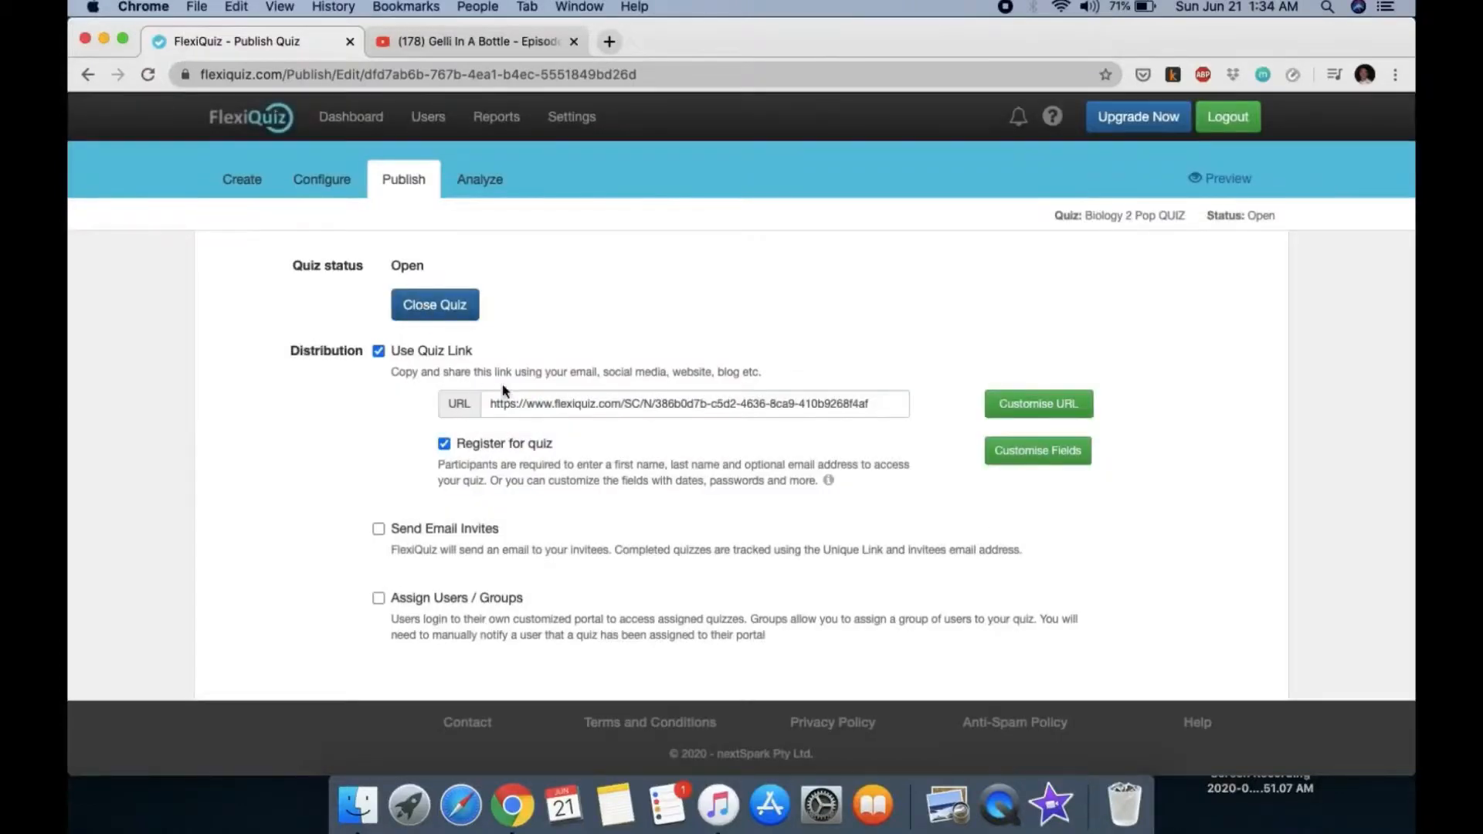
Step: Copy the quiz's public link from the Publish page and return to the Dashboard
left_click_drag(493, 404, 910, 406)
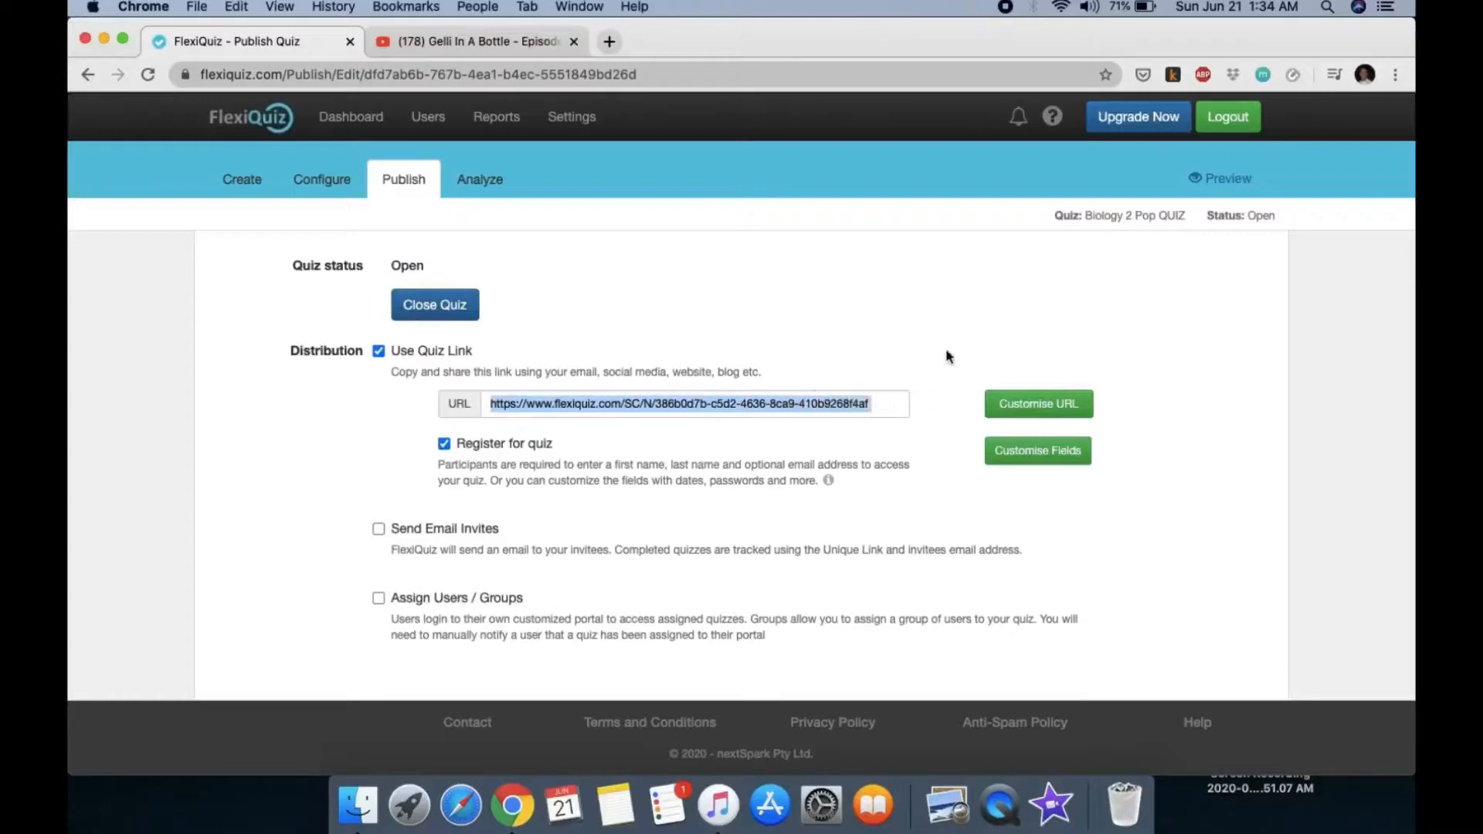
right_click(833, 402)
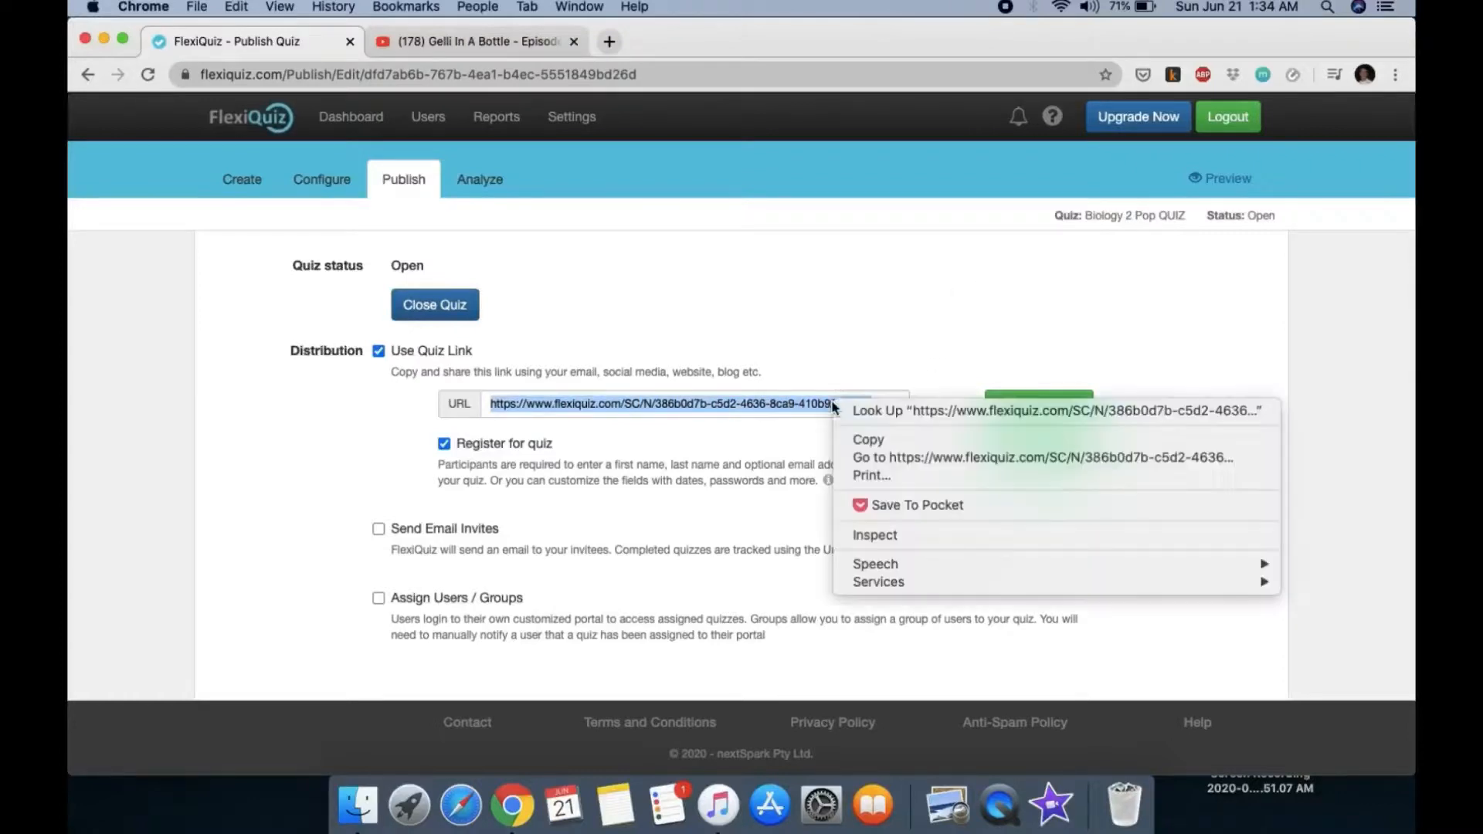
left_click(869, 432)
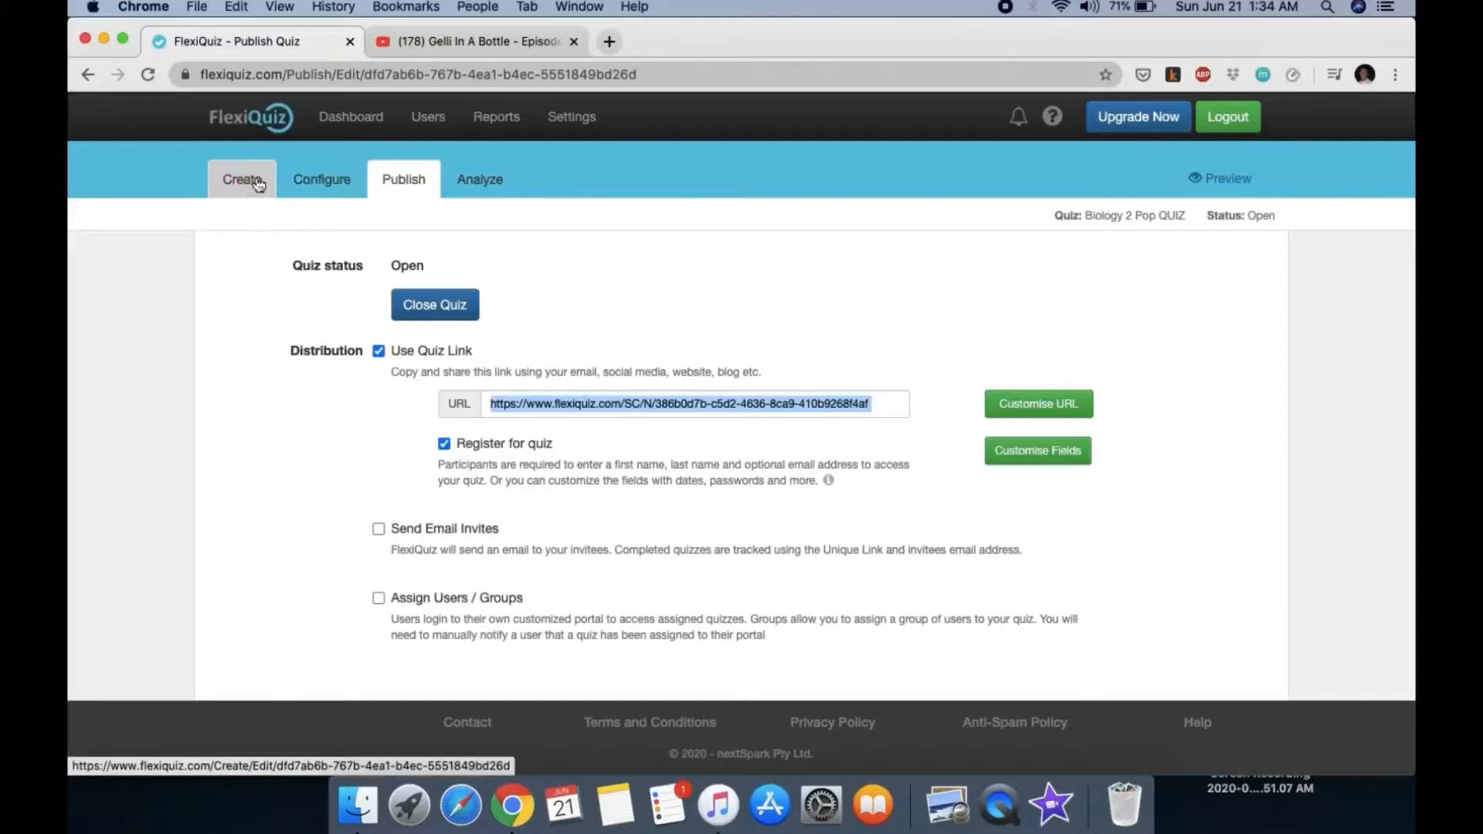
left_click(348, 130)
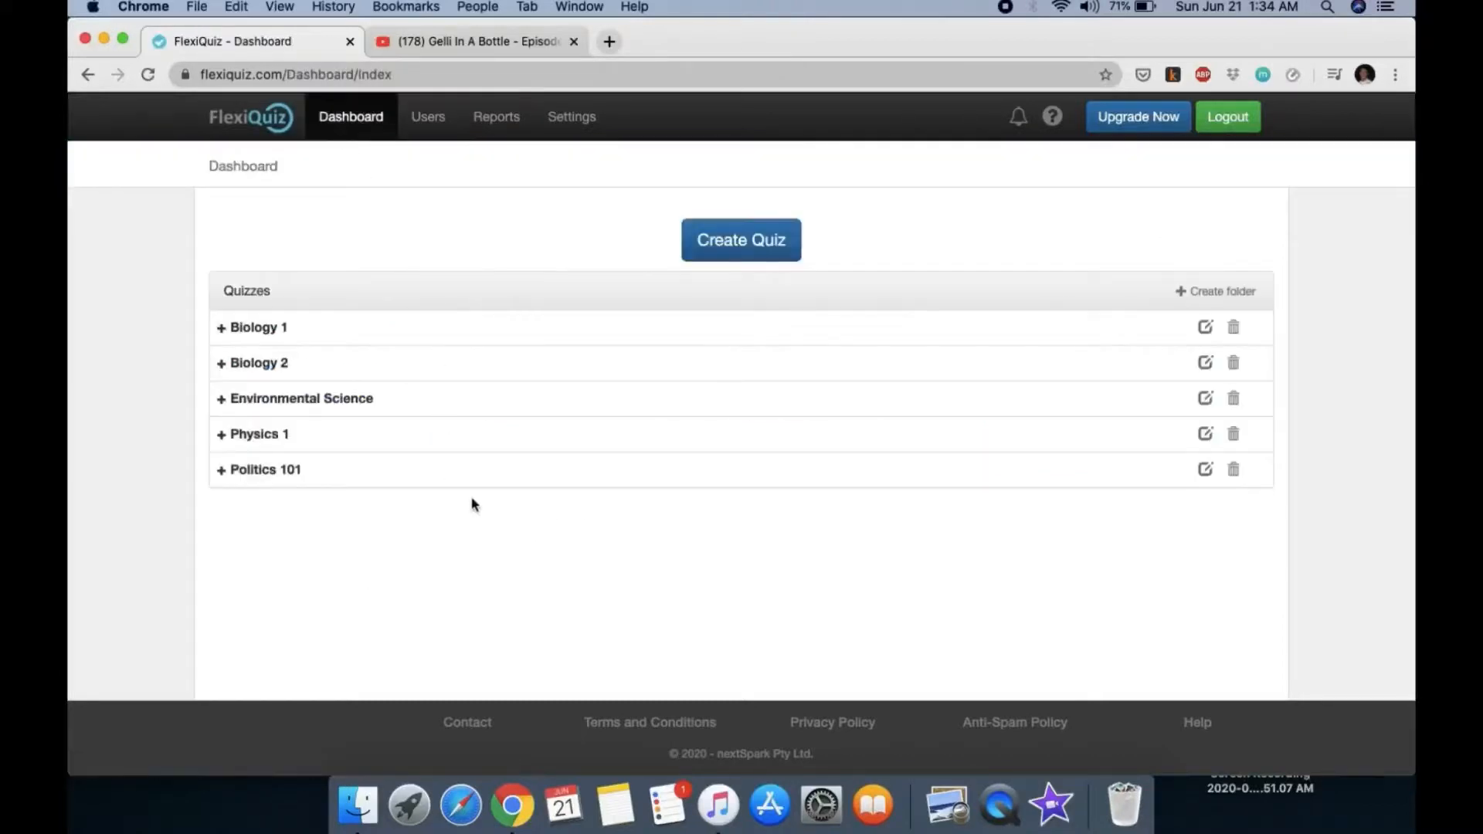
Step: Preview Biology 2 Pop QUIZ and answer questions 1 and 2, choosing internal complexity
left_click(287, 361)
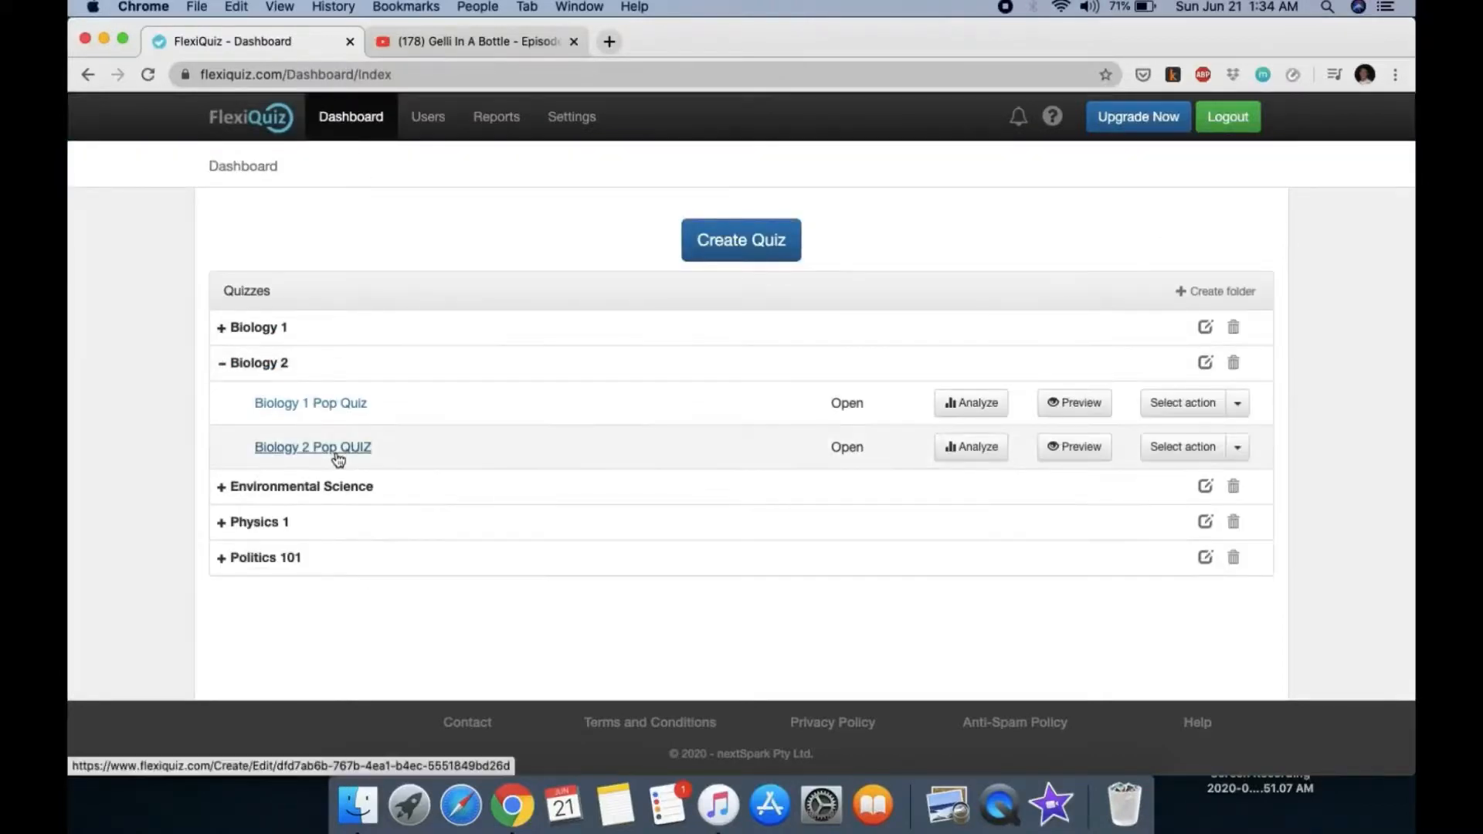
left_click(1065, 456)
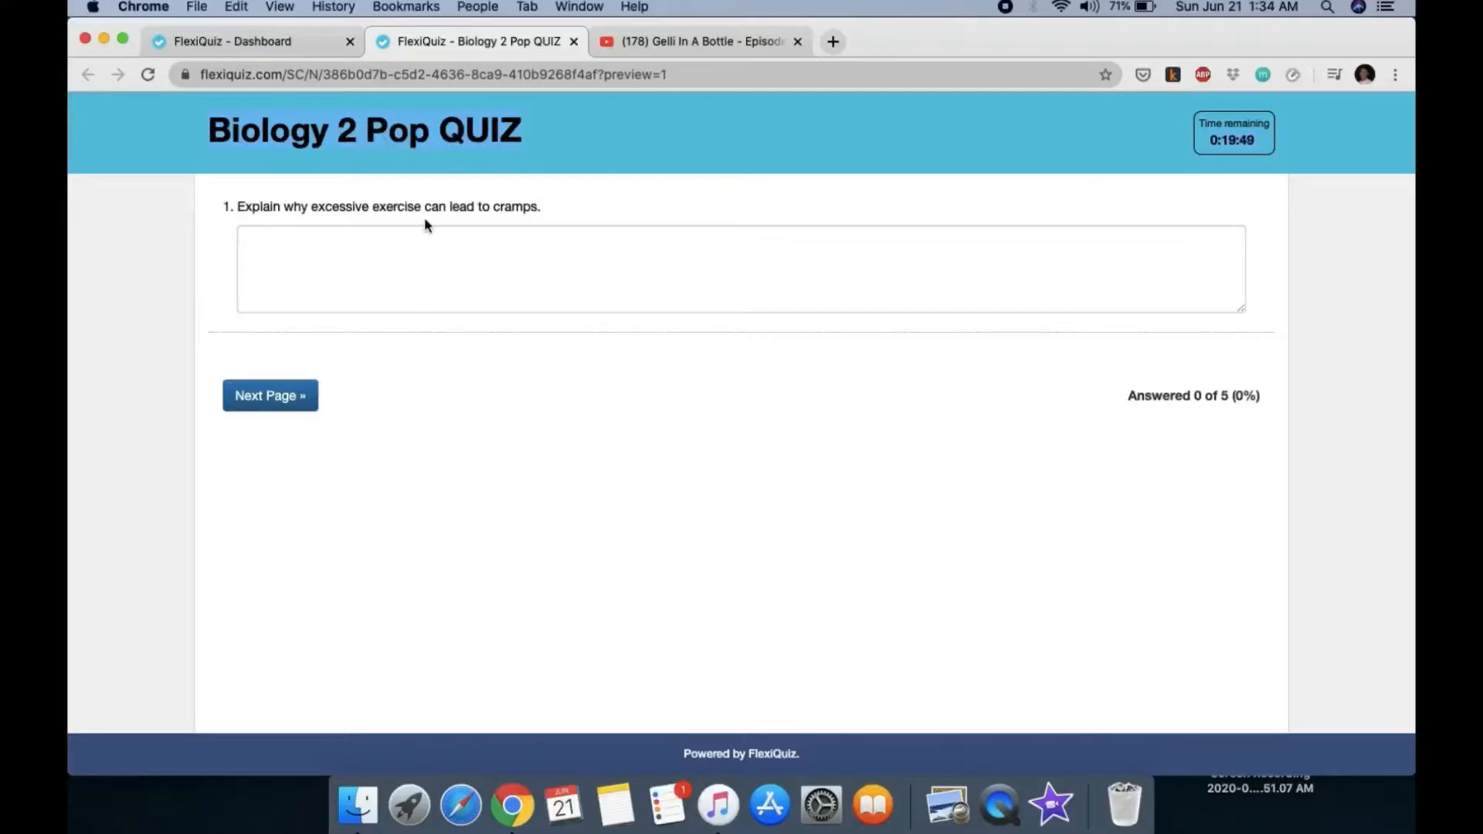
left_click(481, 268)
left_click(286, 395)
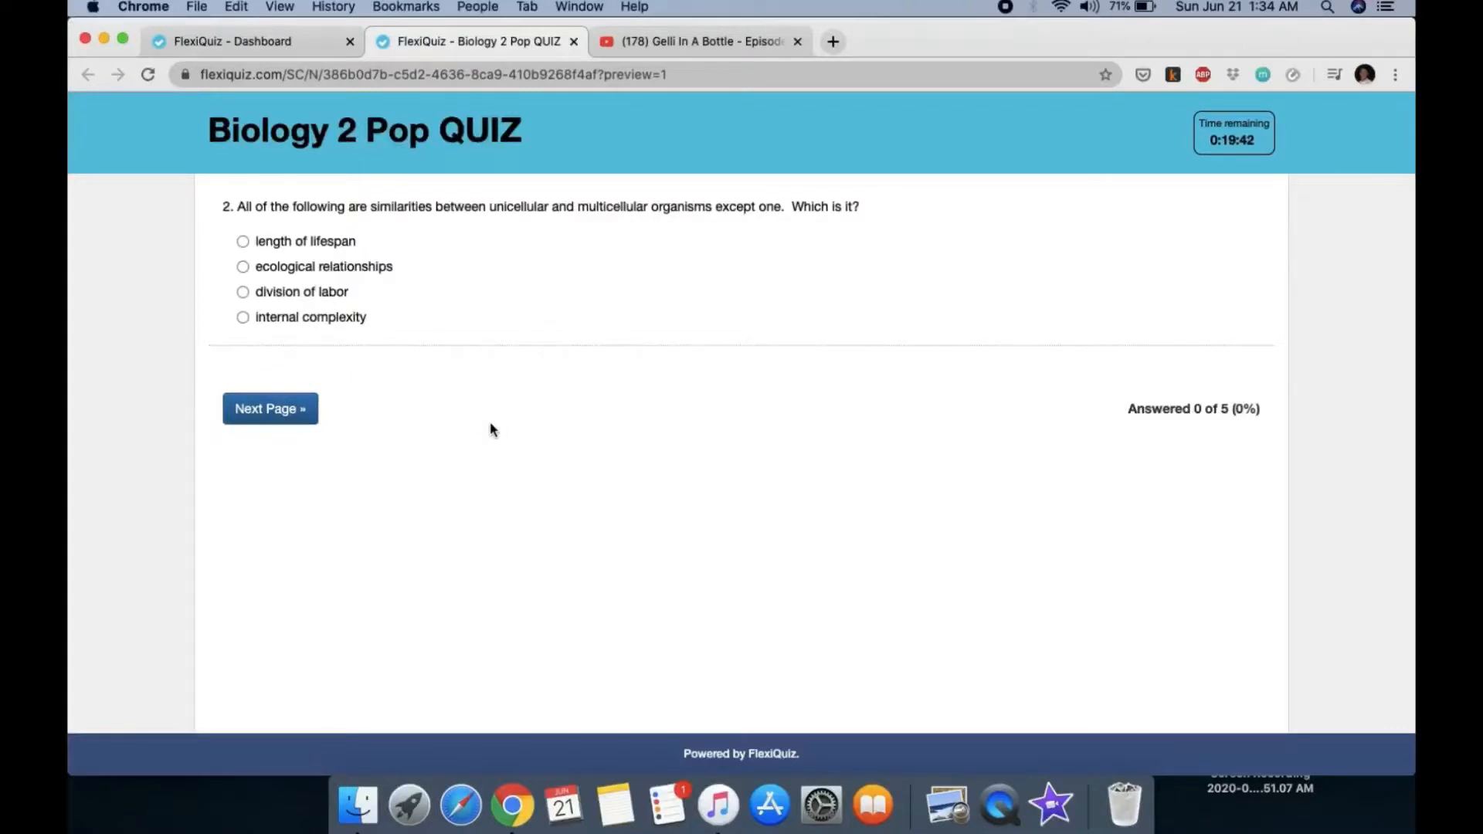
left_click(242, 320)
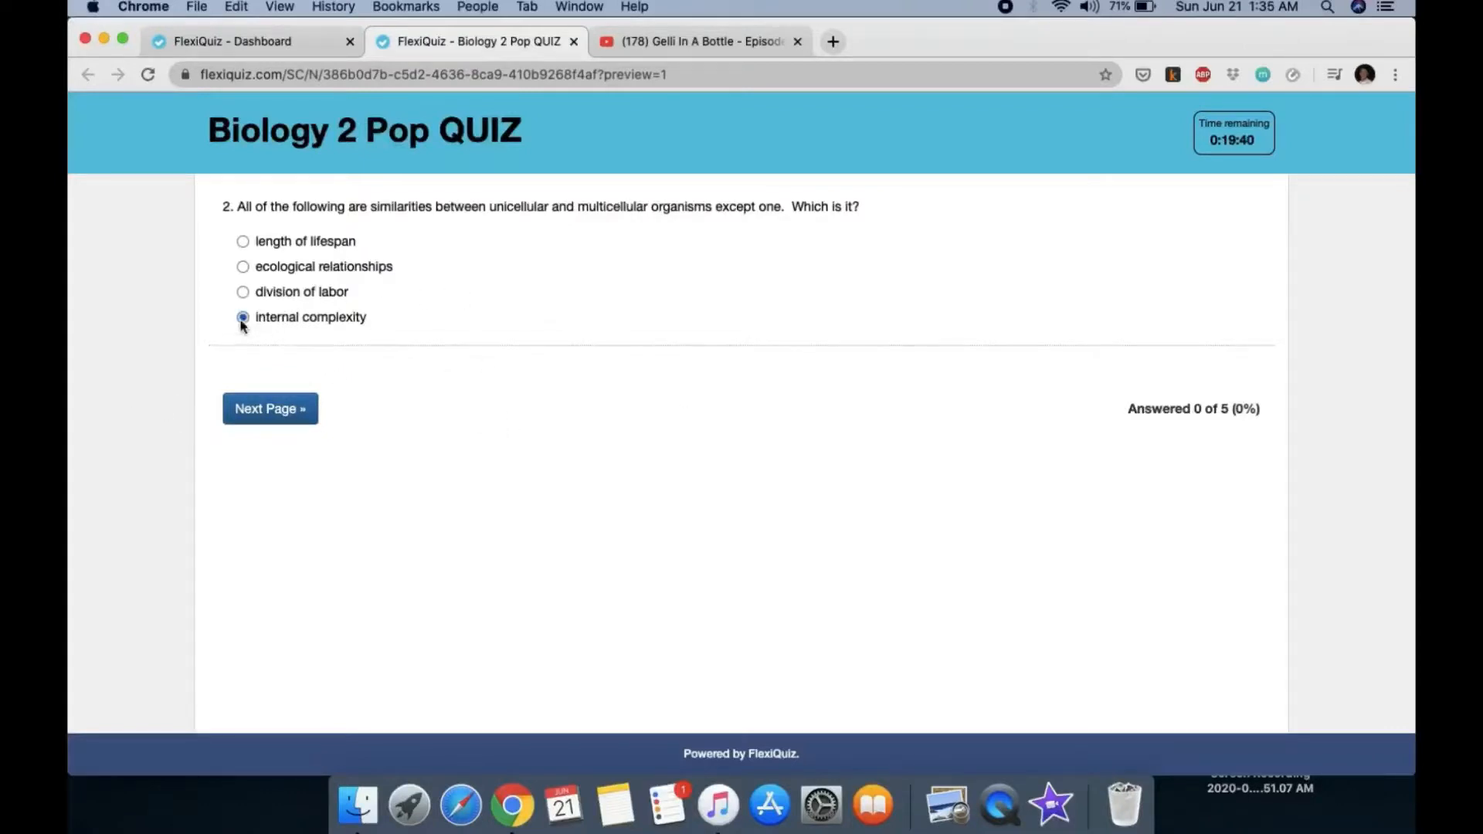
left_click(256, 407)
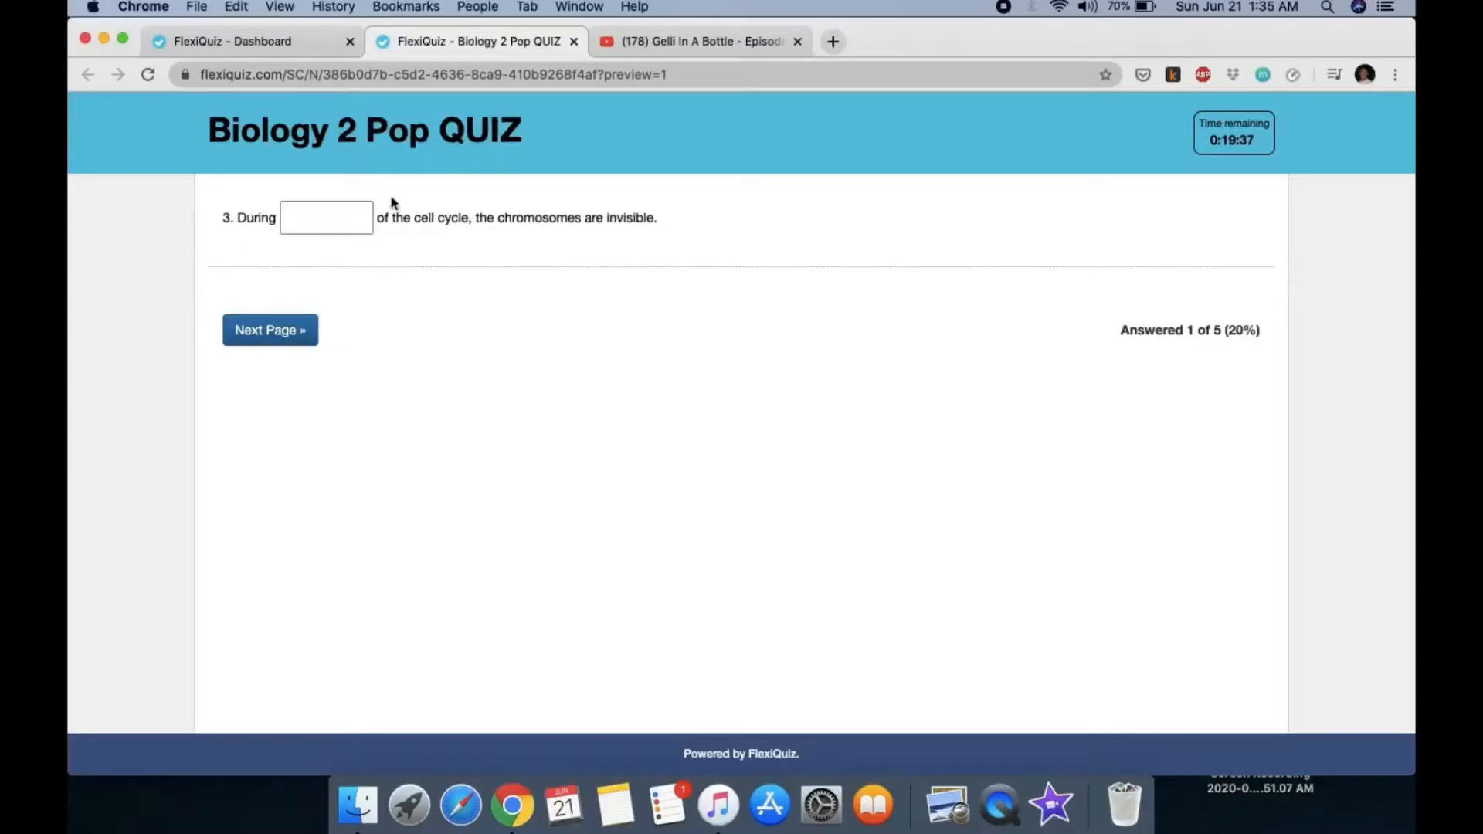
Step: Fill question 3's blank, play and pause question 4's video, then leave the preview
left_click(327, 215)
left_click(278, 338)
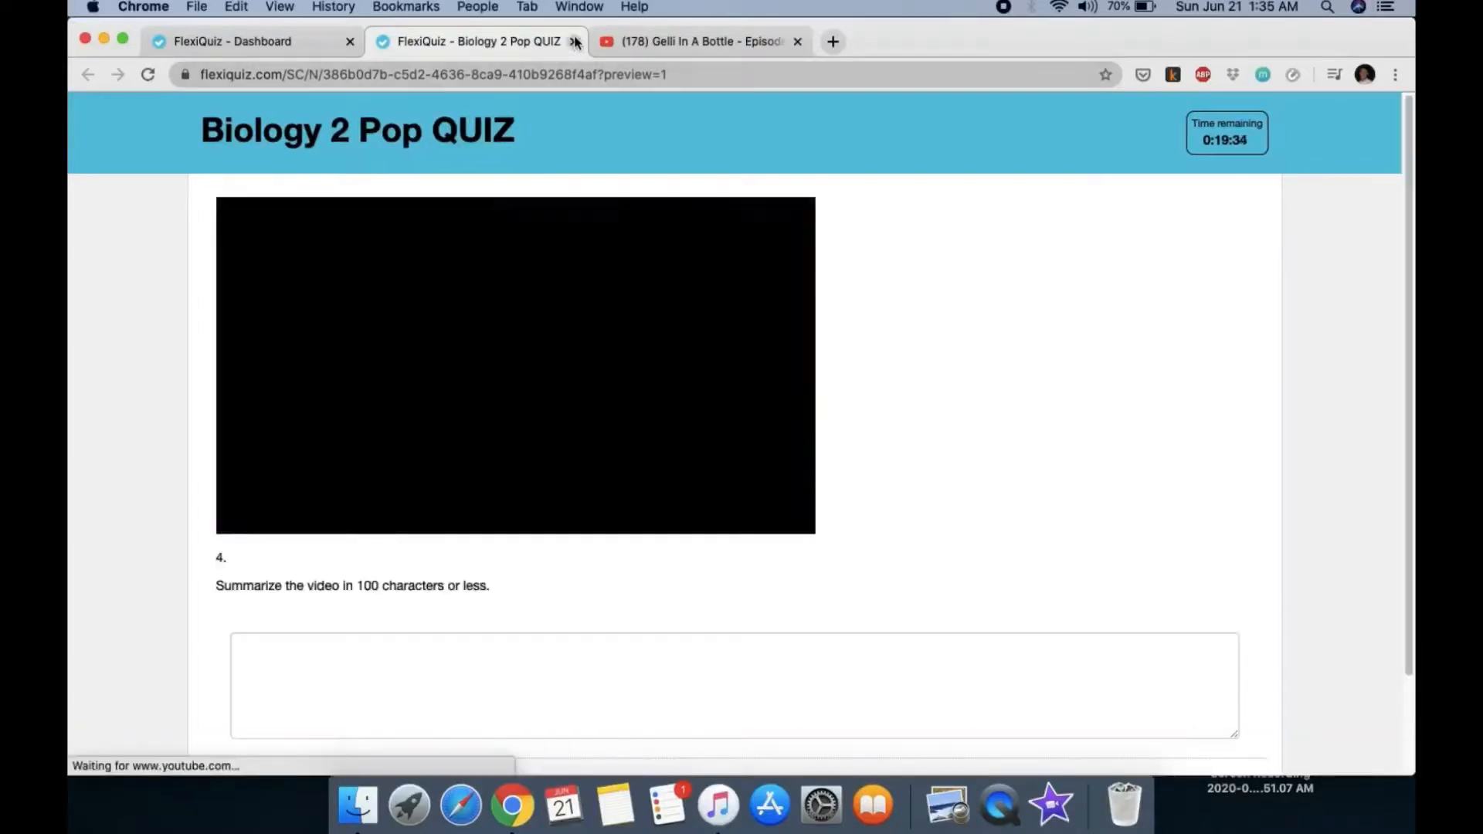
left_click(512, 358)
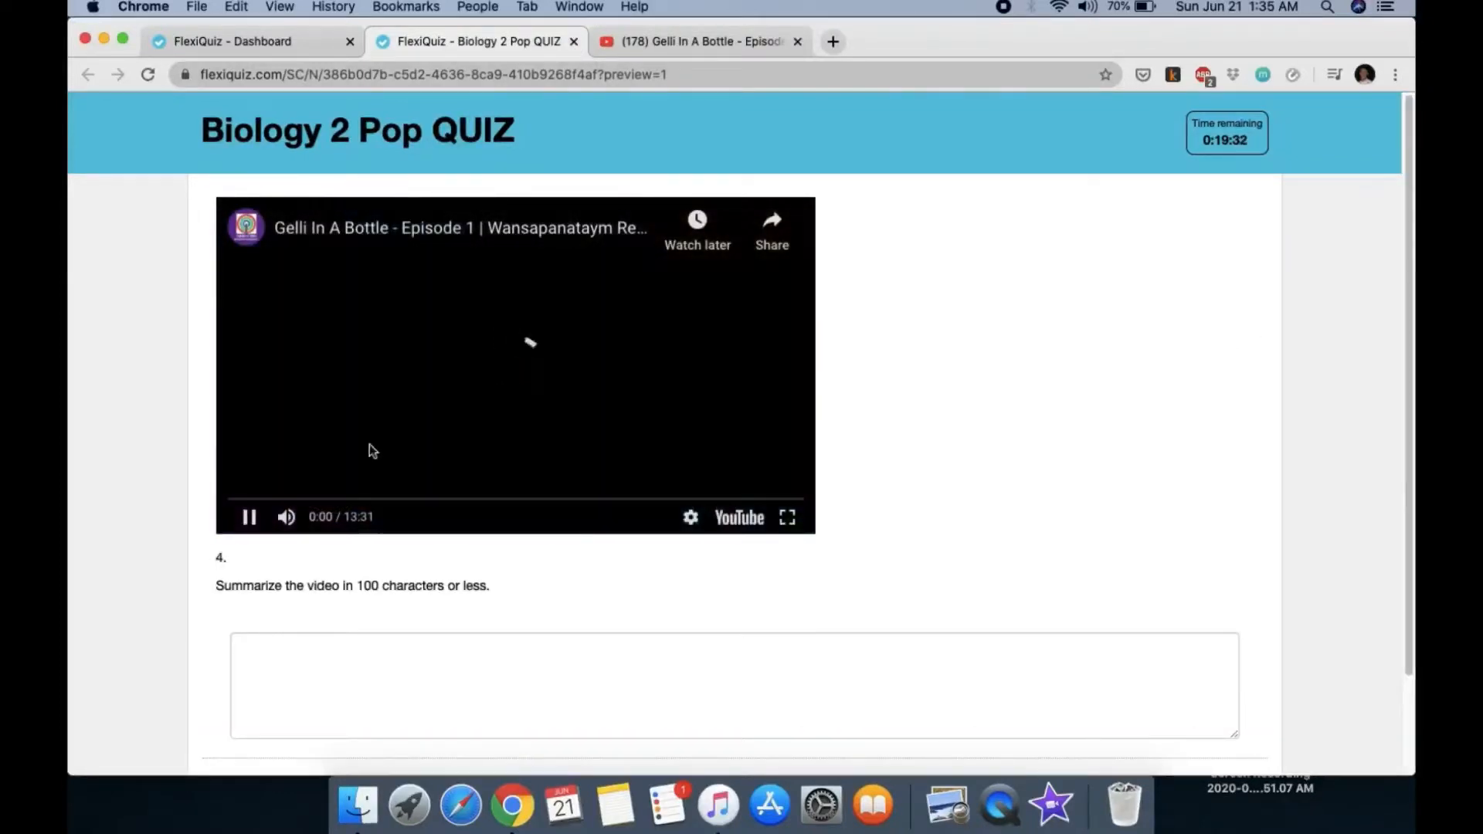
left_click(250, 518)
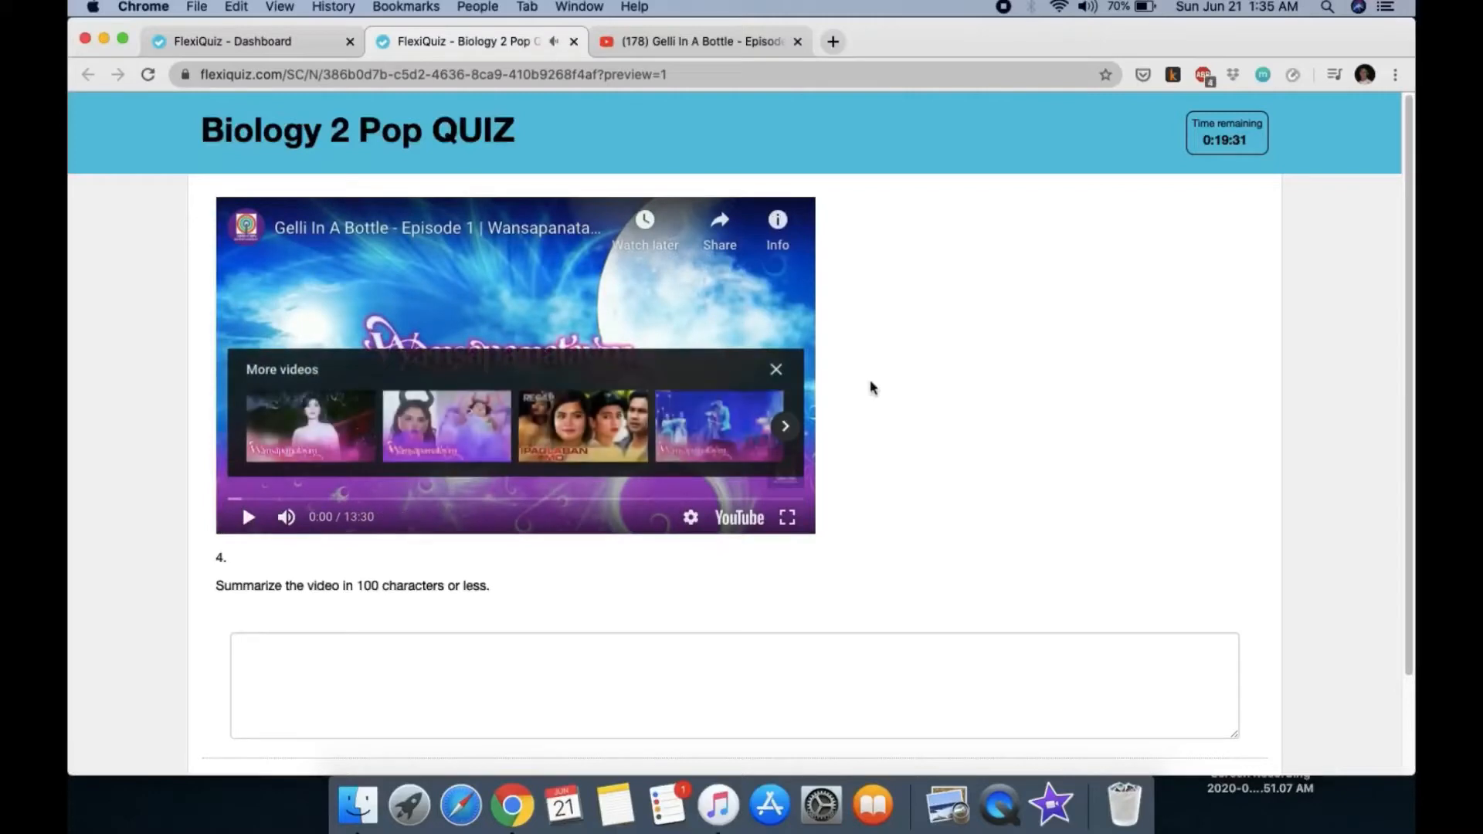
left_click(574, 42)
left_click(863, 284)
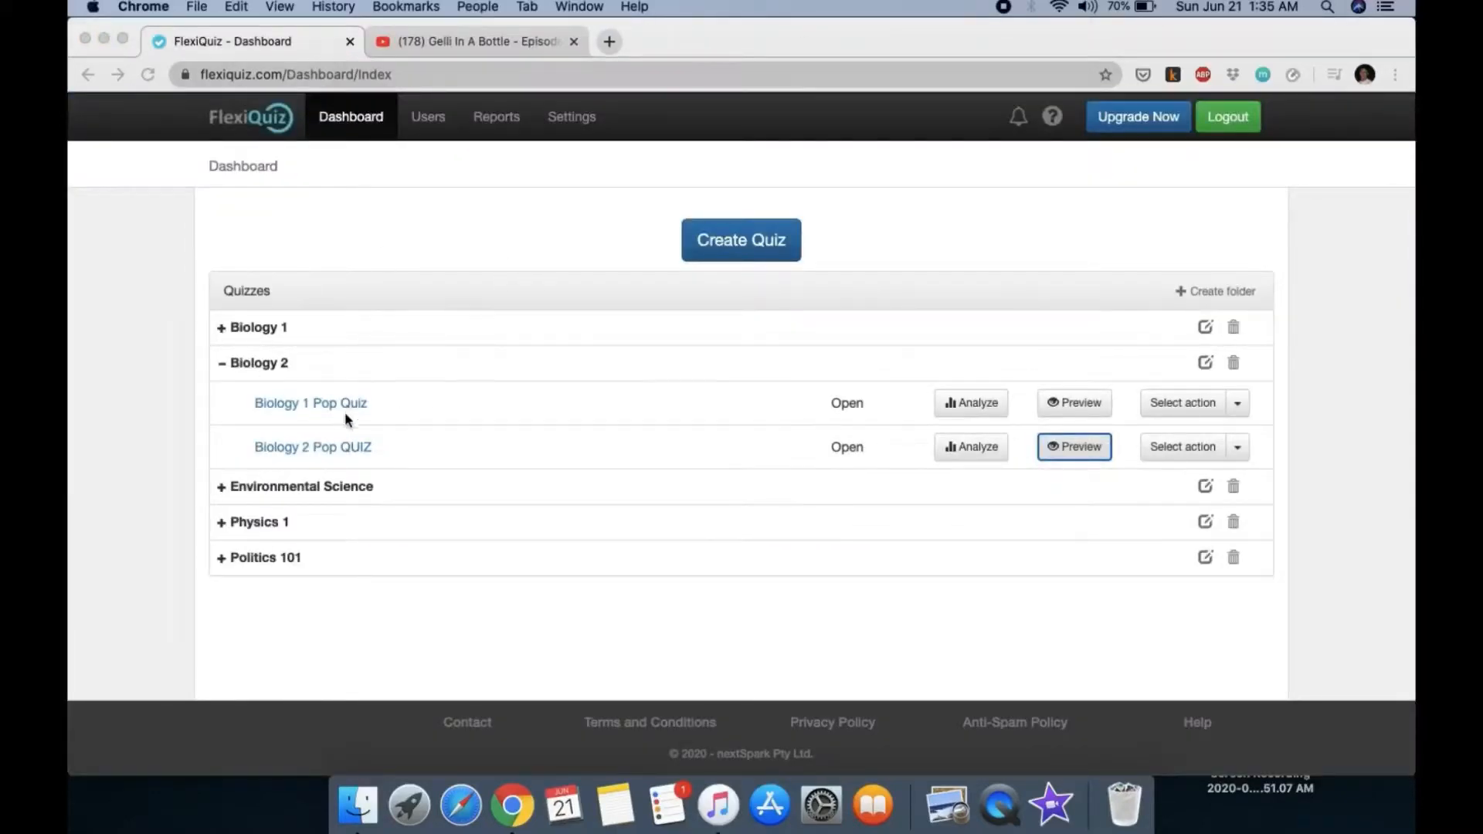
Step: Copy the public link from Biology 2 Pop QUIZ's Publish settings
left_click(353, 452)
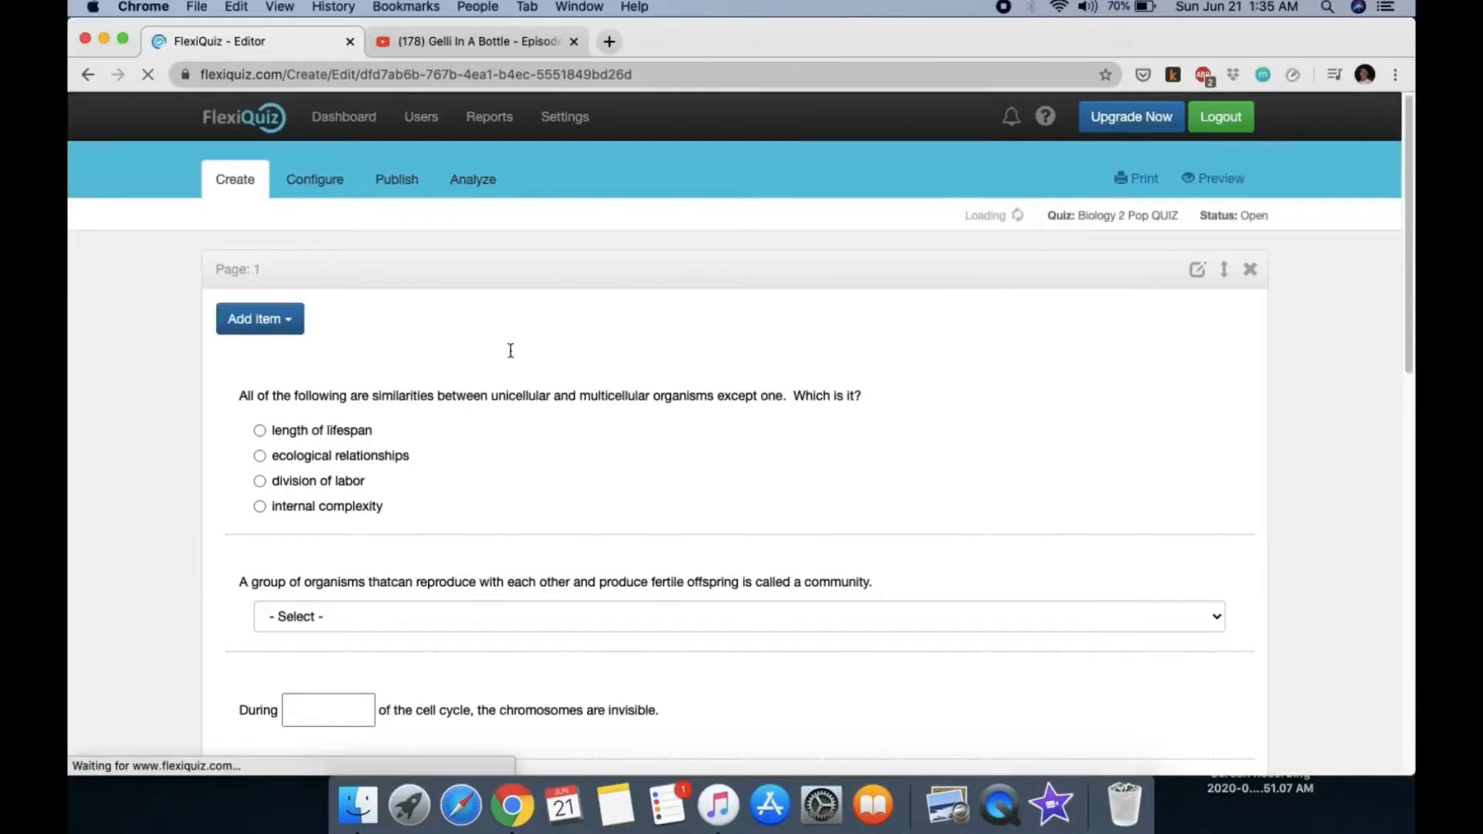
left_click(419, 187)
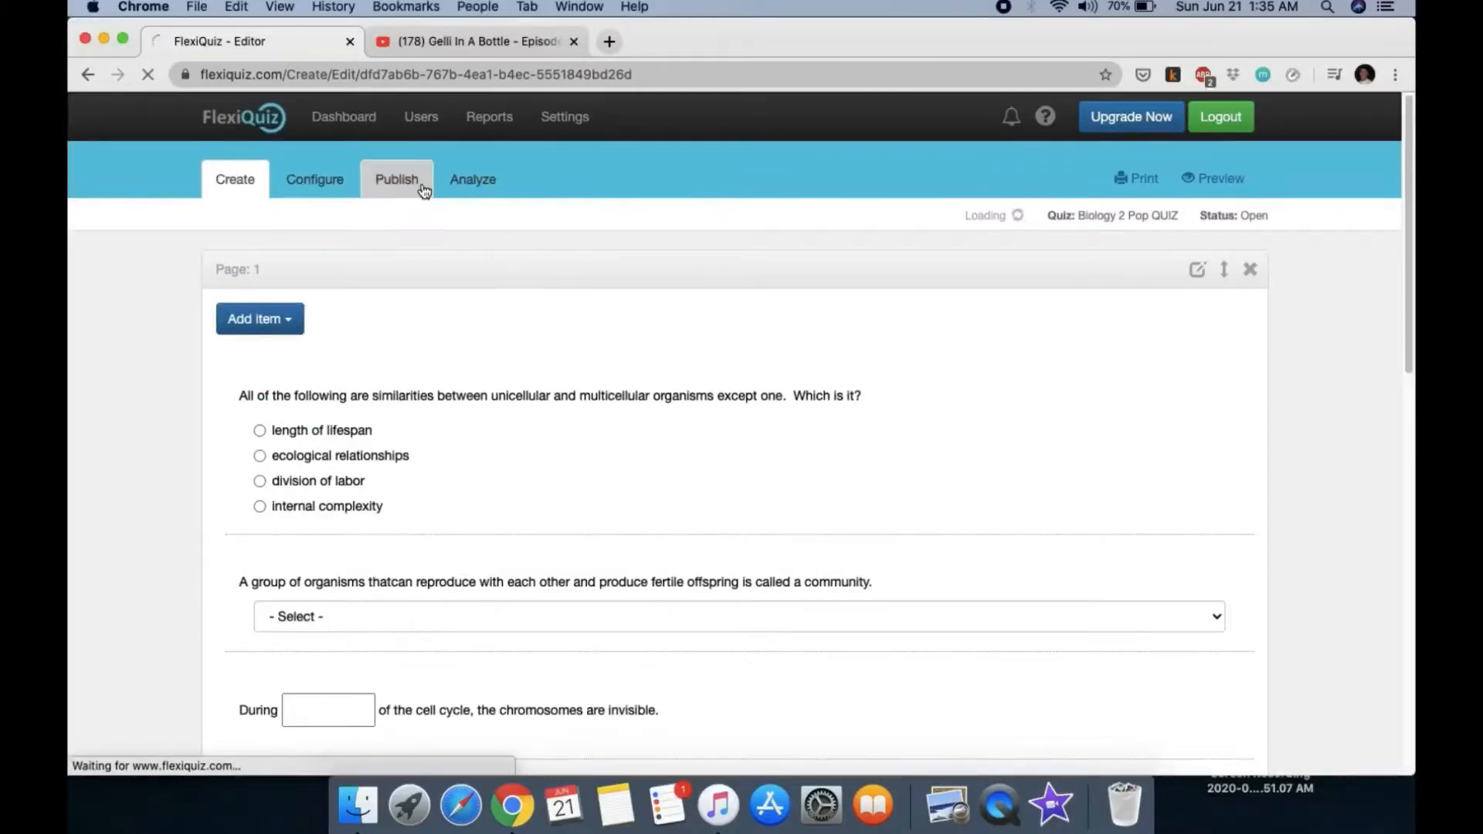
left_click_drag(491, 404, 881, 403)
right_click(848, 407)
left_click(880, 441)
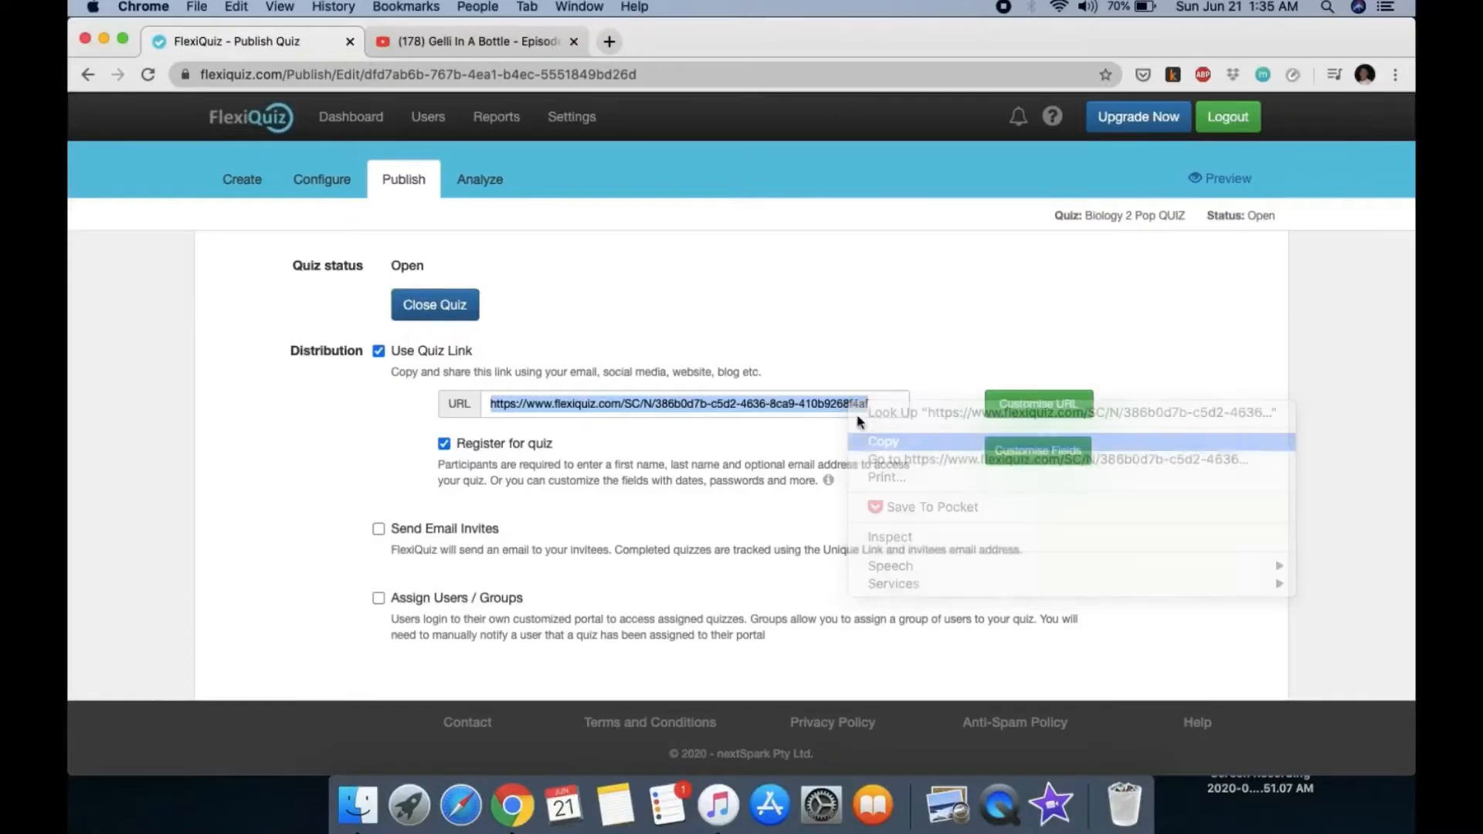
Step: Load the copied quiz link in a new browser tab
left_click(609, 42)
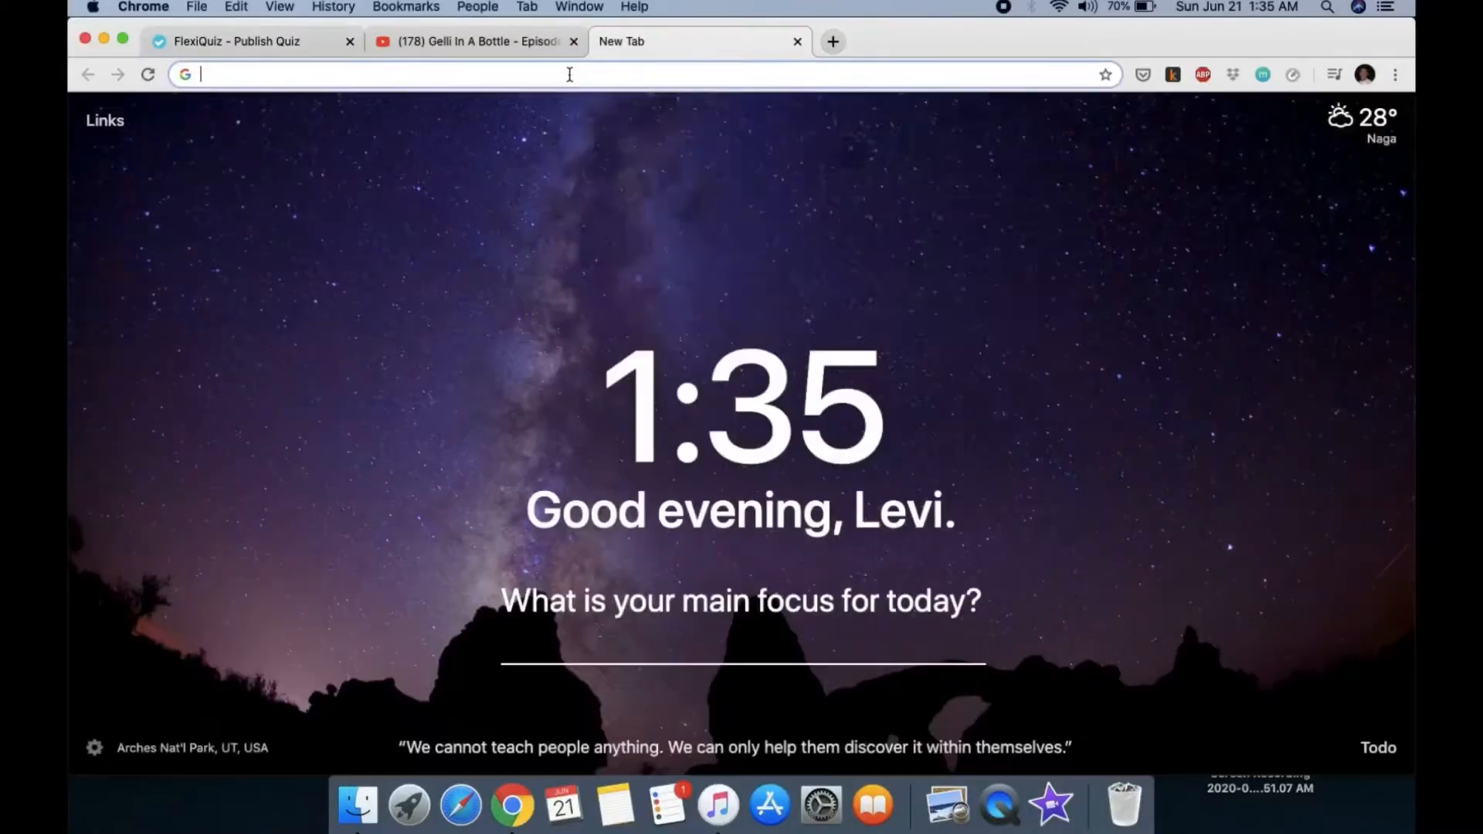
right_click(573, 74)
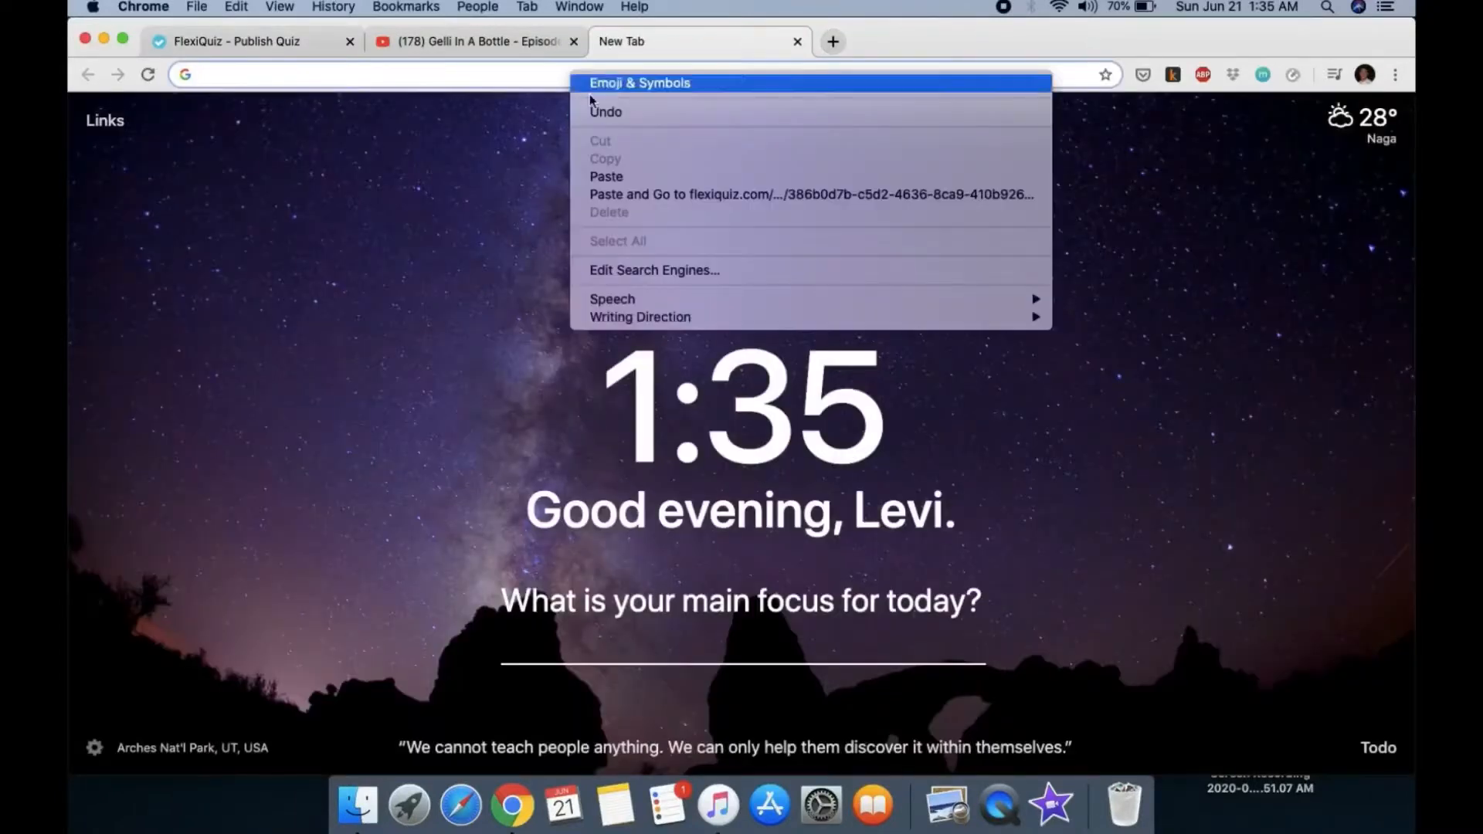
left_click(619, 177)
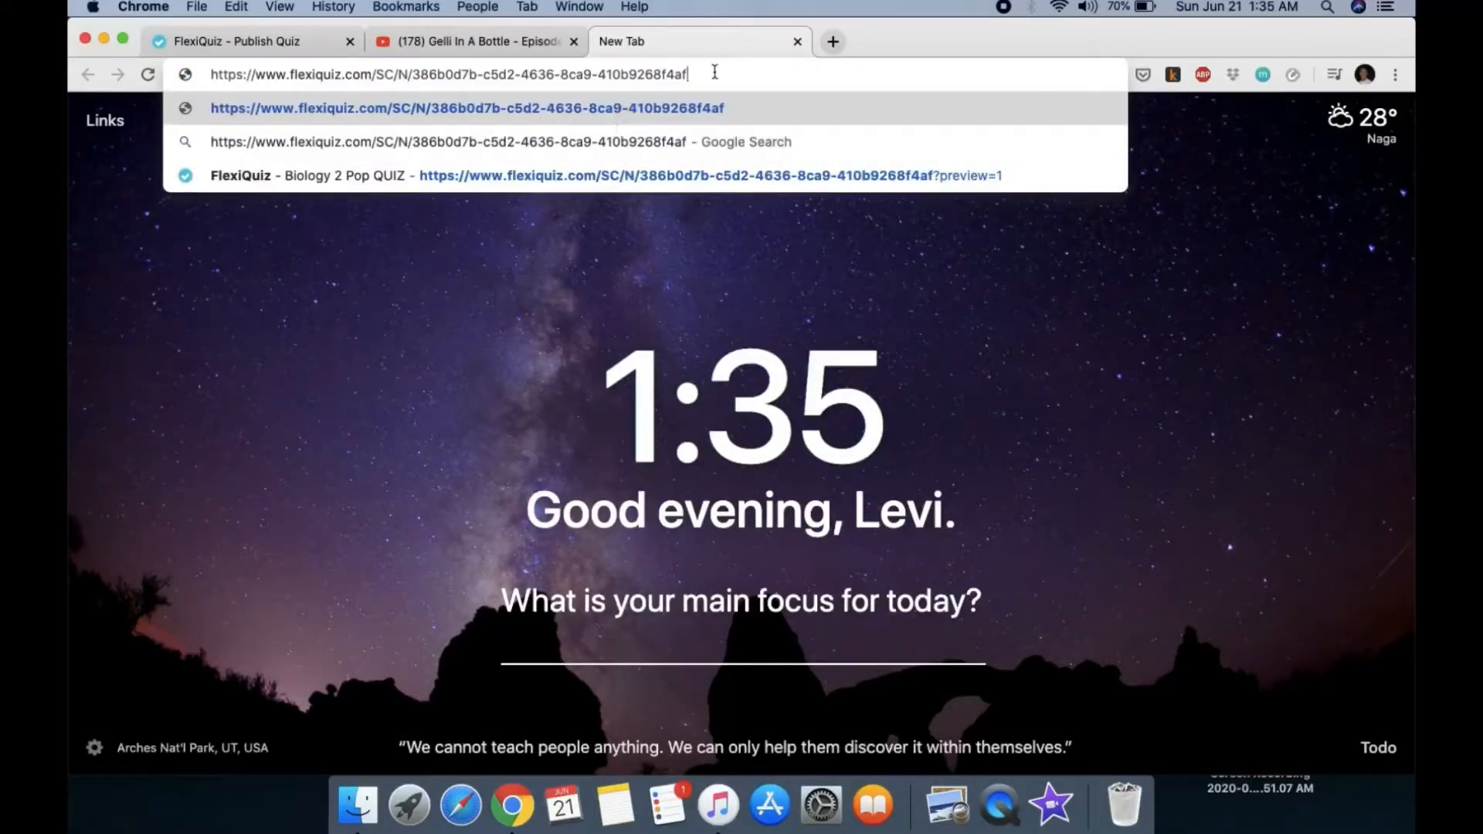
key("Return")
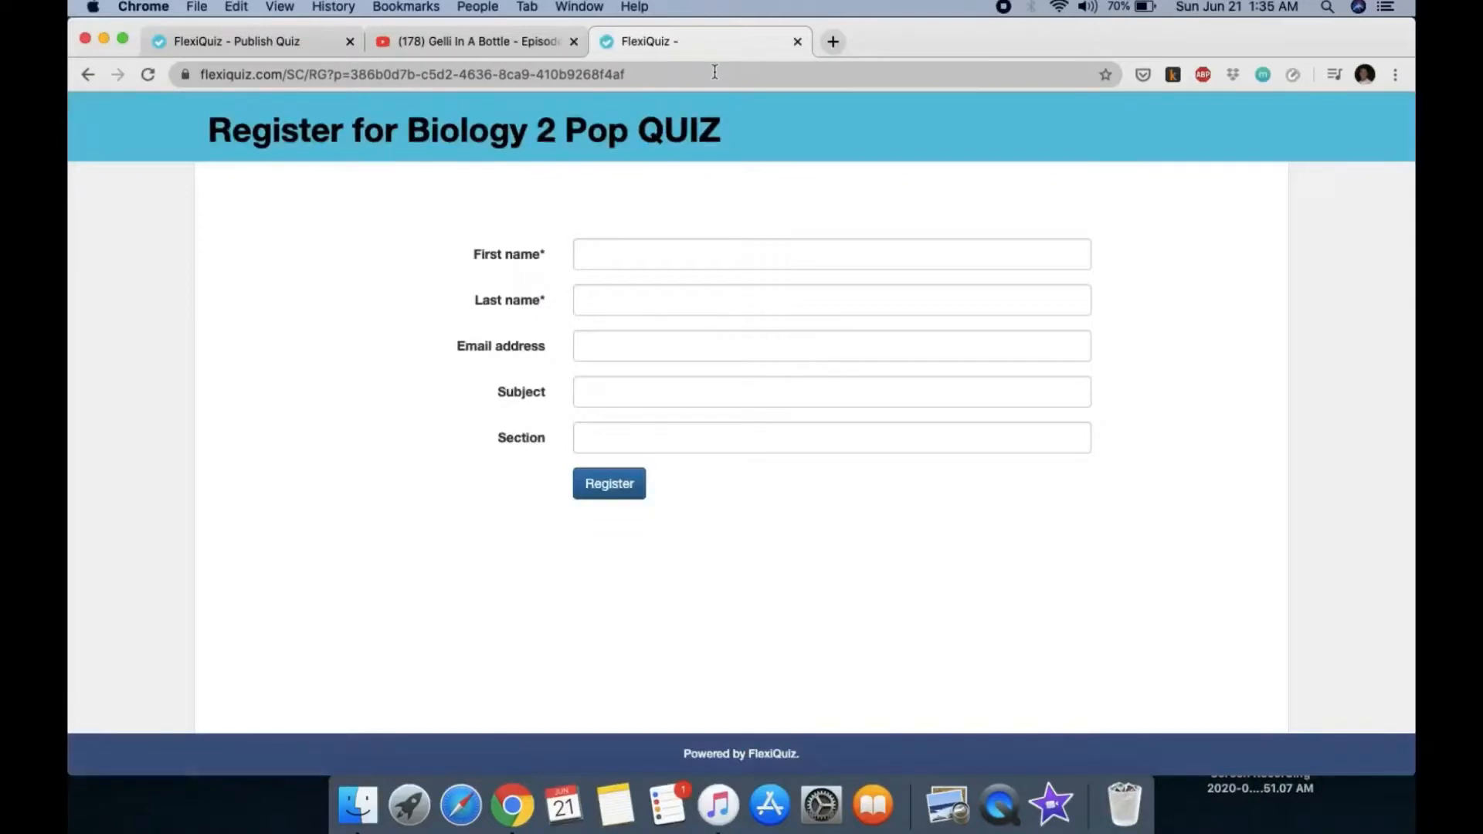
Step: Enter the participant's first name, last name and e-mail address on the registration form
left_click(595, 260)
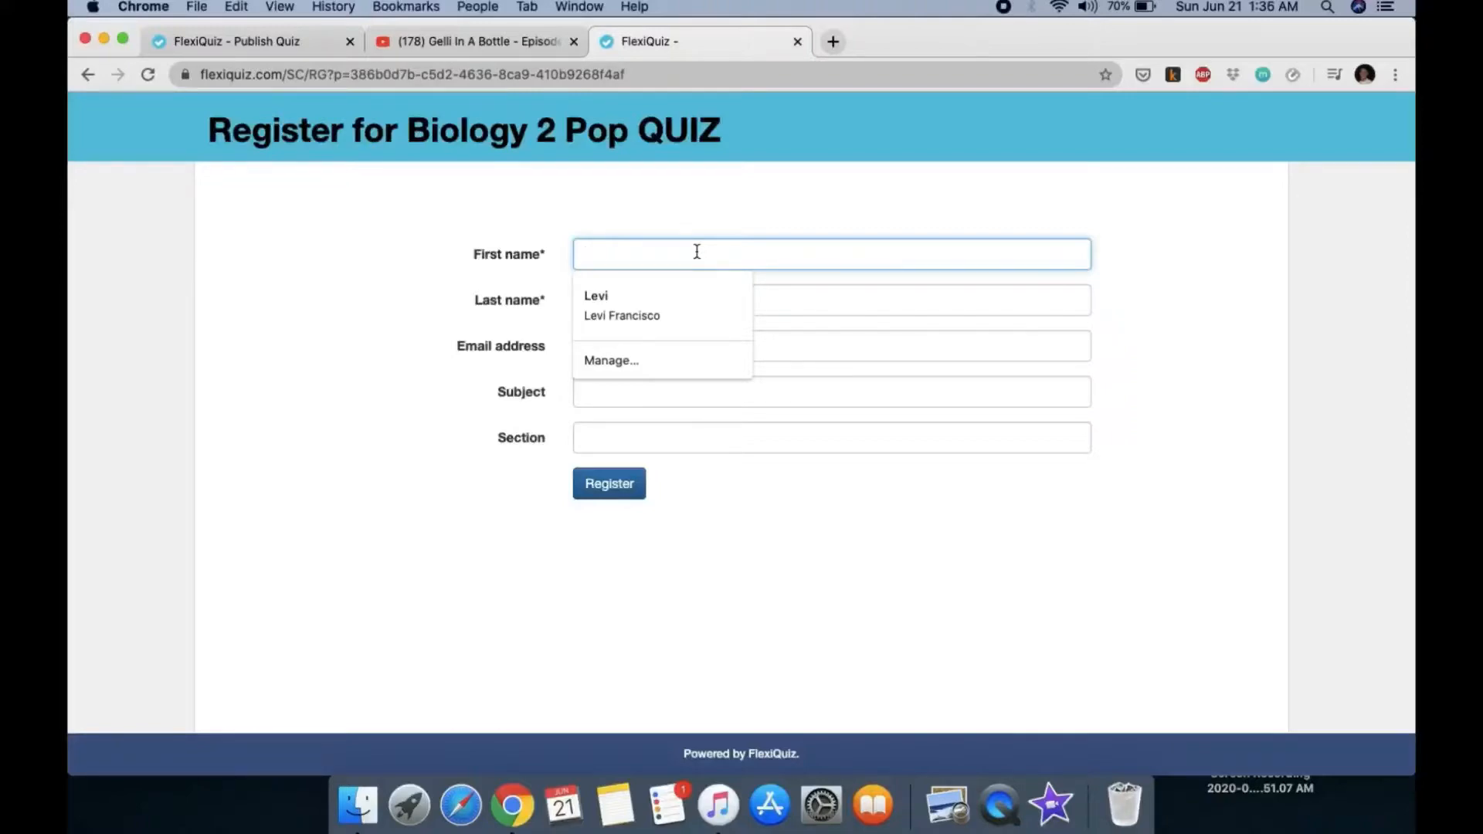
left_click(626, 301)
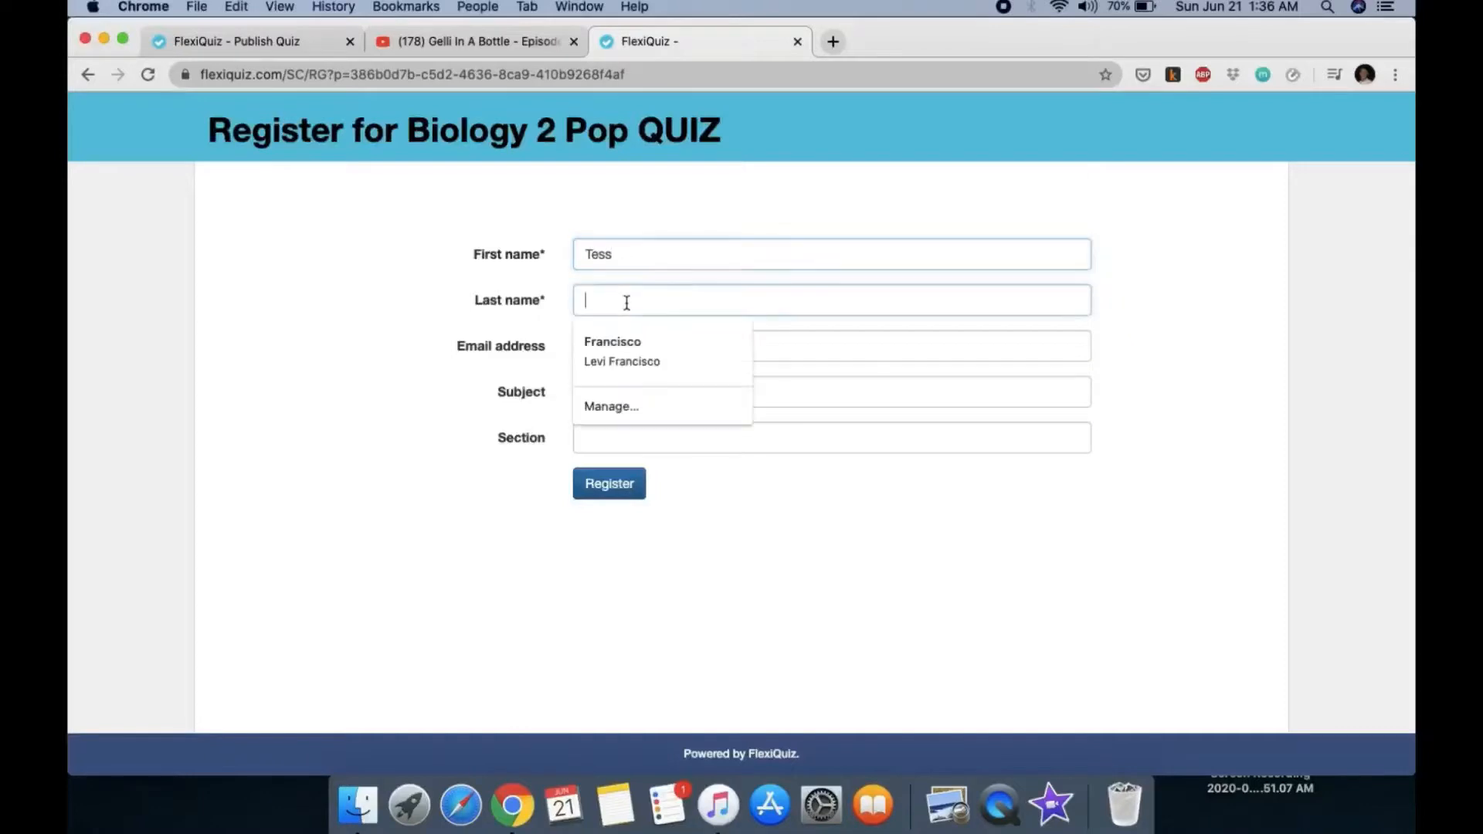
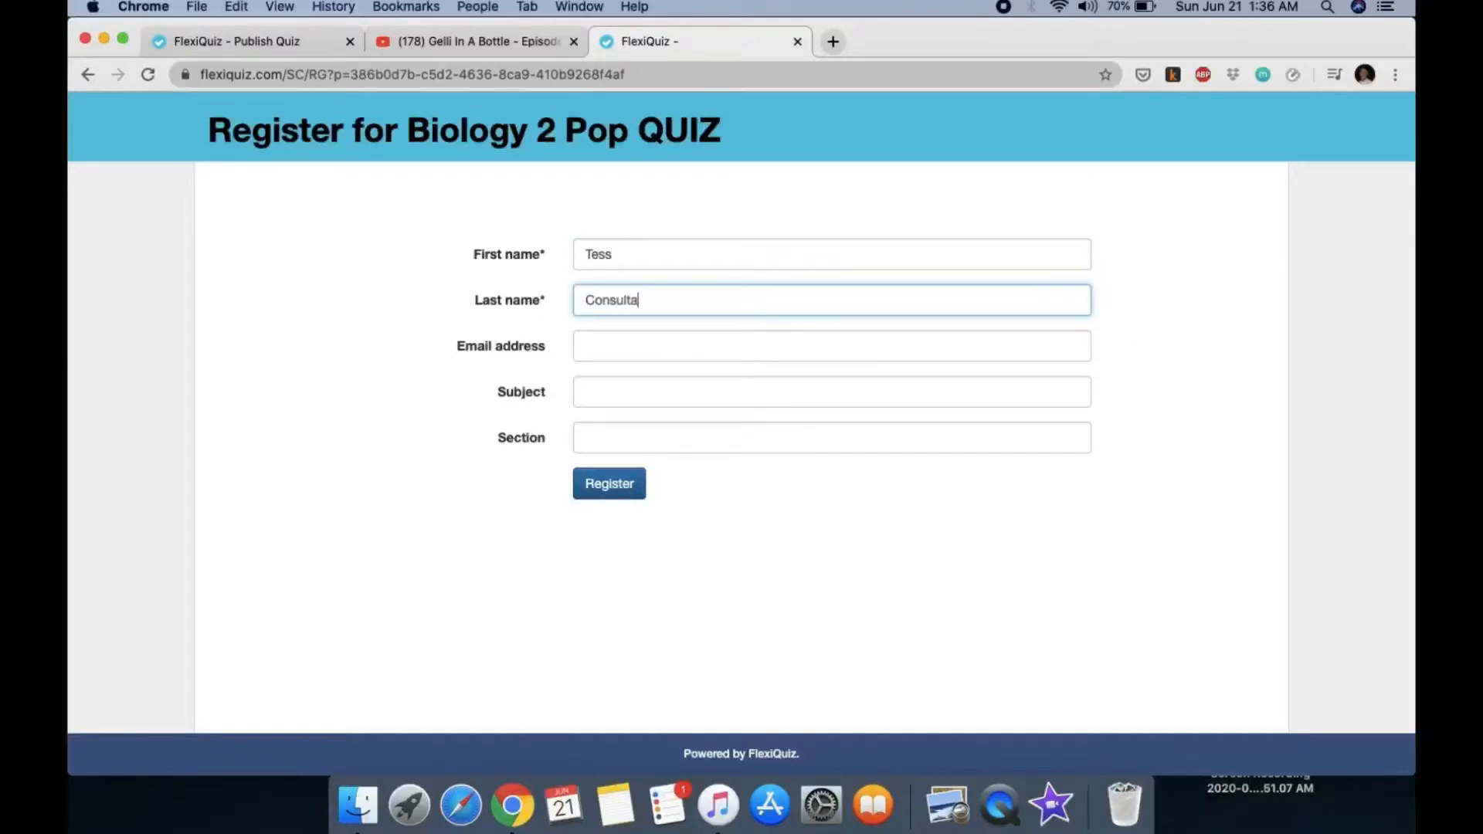
left_click(684, 345)
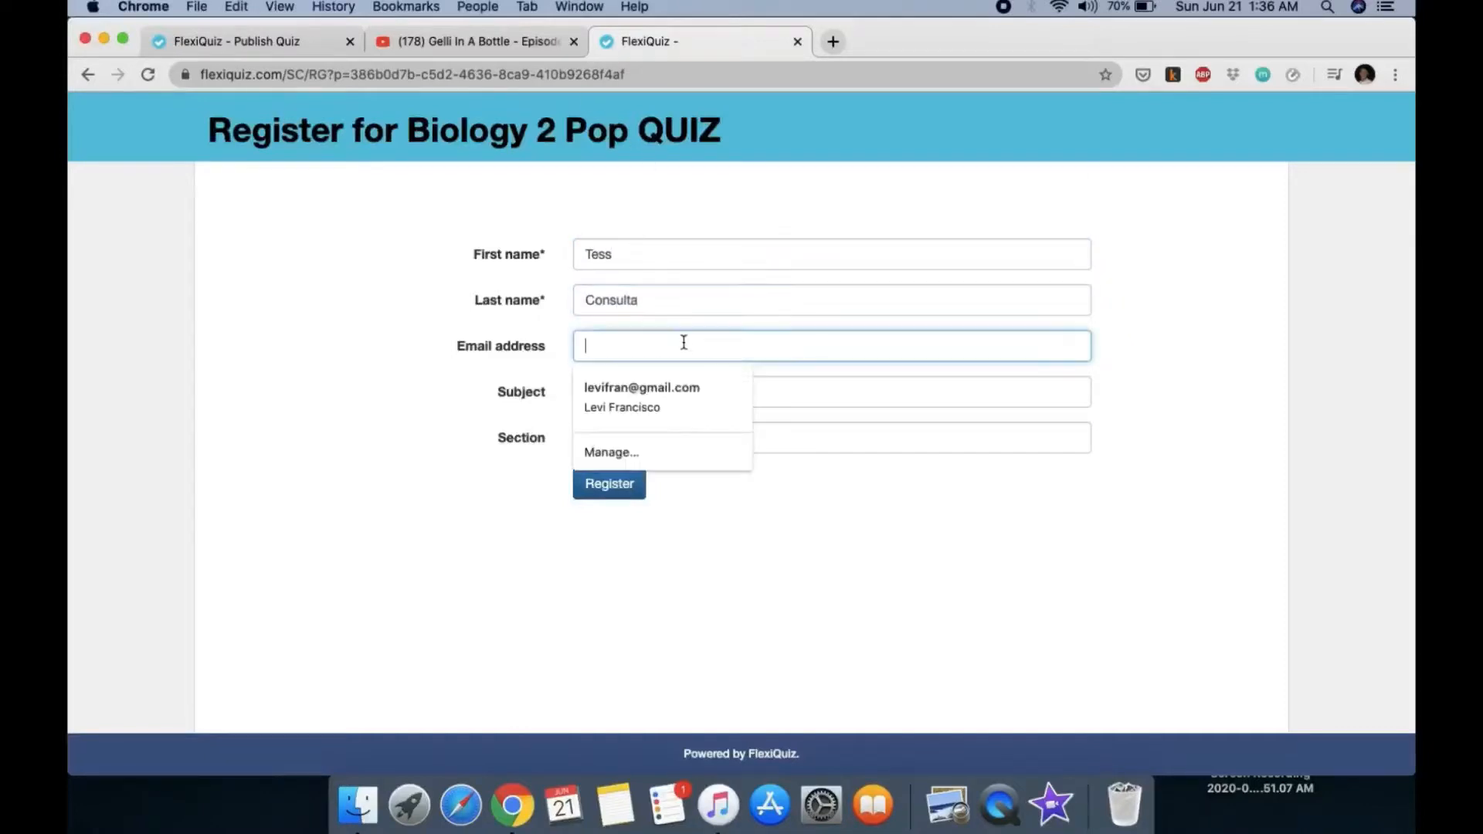
left_click(648, 404)
Step: Enter Subject 'biology 2' and Section 'a', then register to start the quiz
left_click(645, 401)
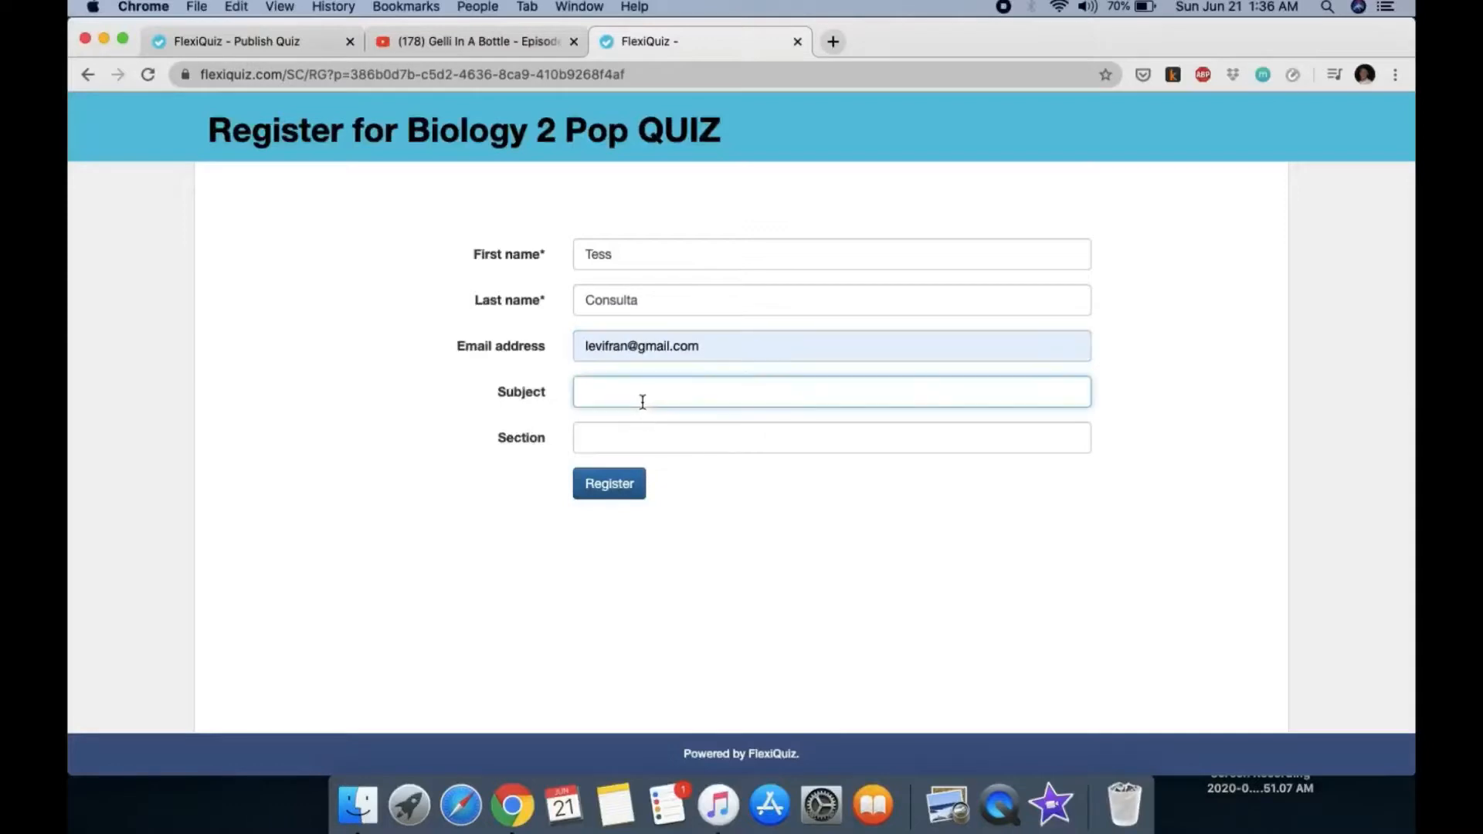
type("biology 2")
left_click(655, 442)
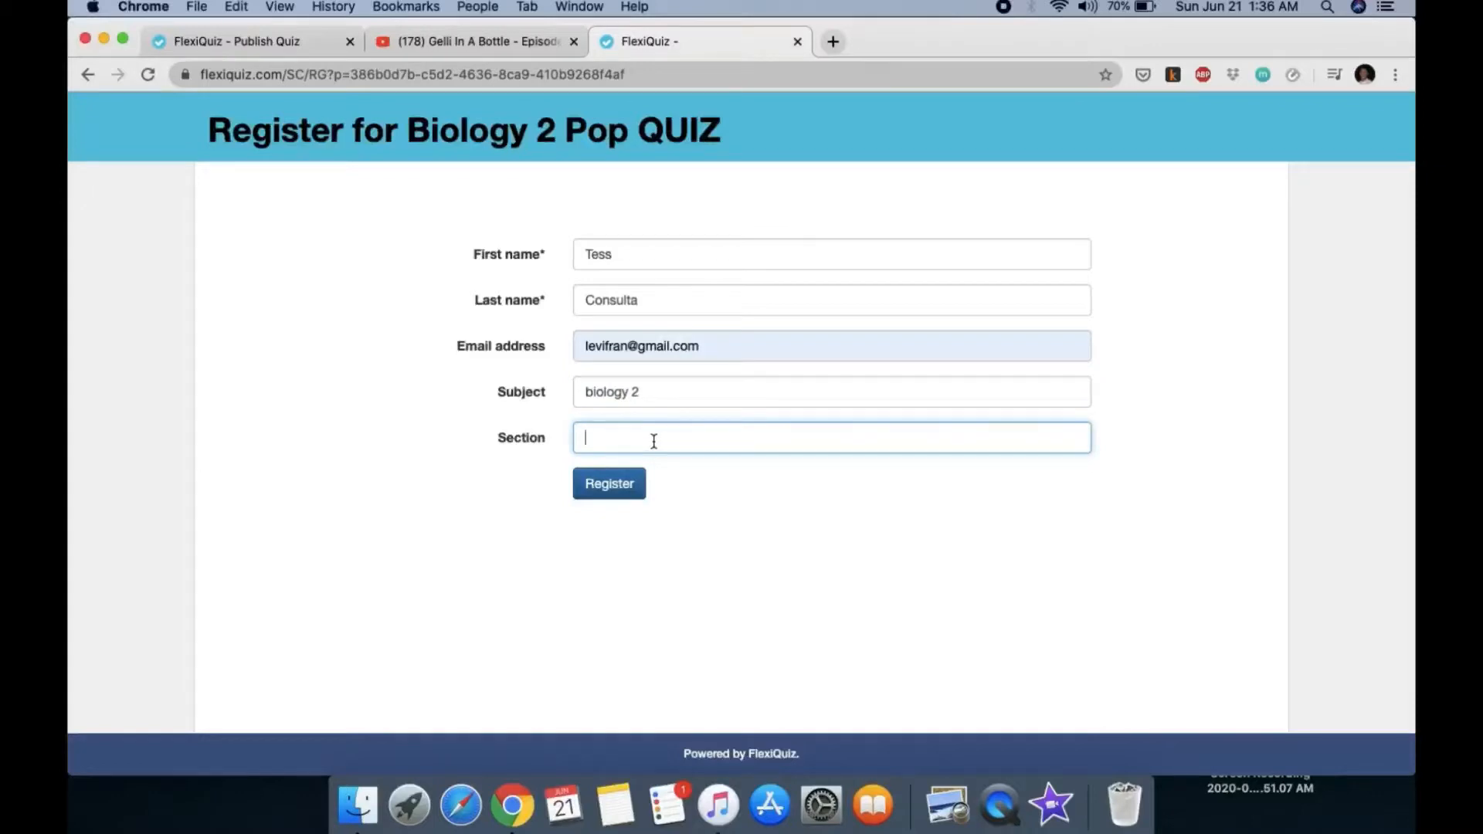
type("a")
left_click(629, 488)
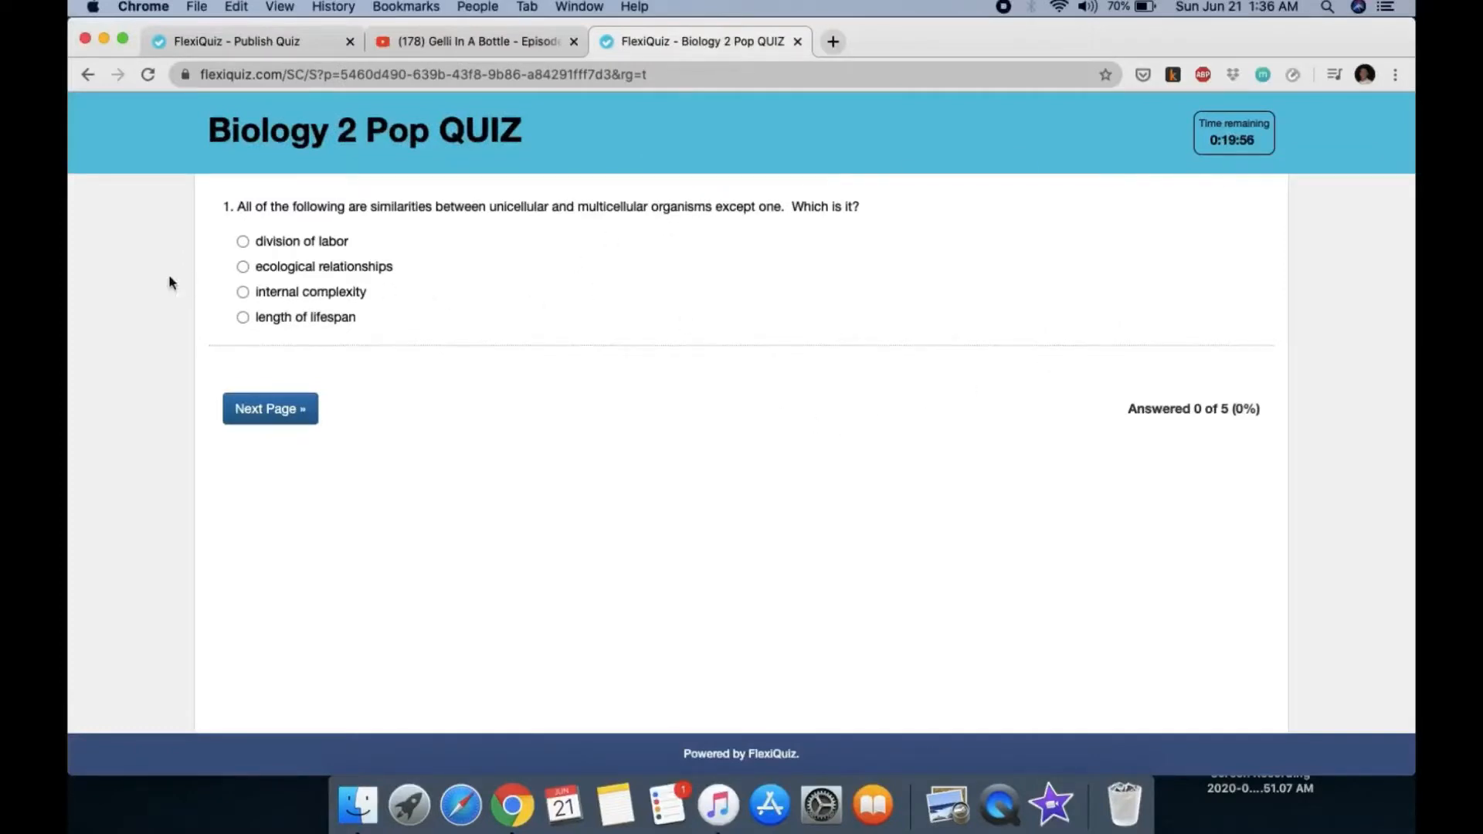
Step: Answer question 1 with internal complexity and question 2 with True
left_click(244, 292)
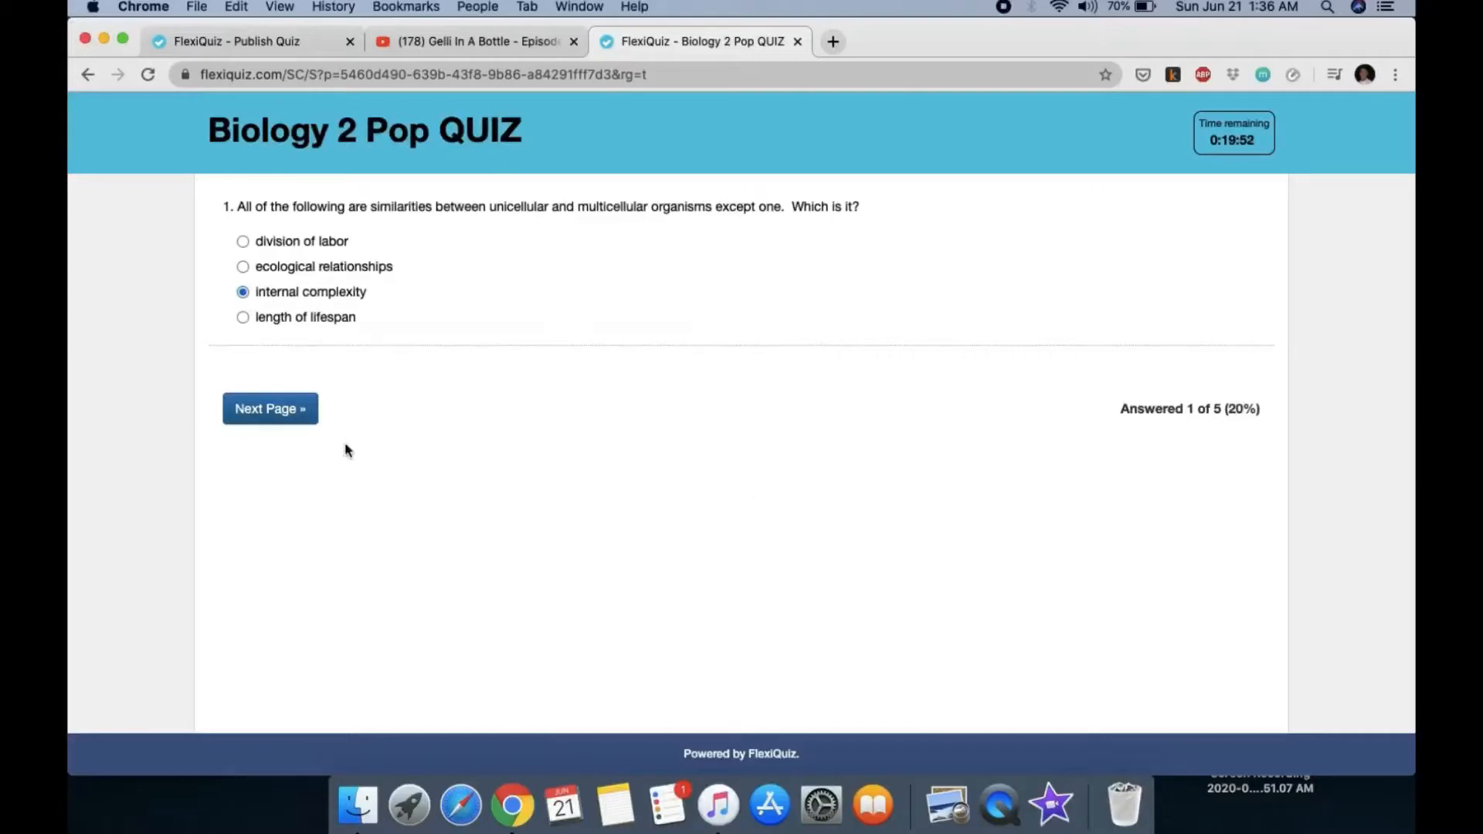
left_click(308, 417)
left_click(357, 246)
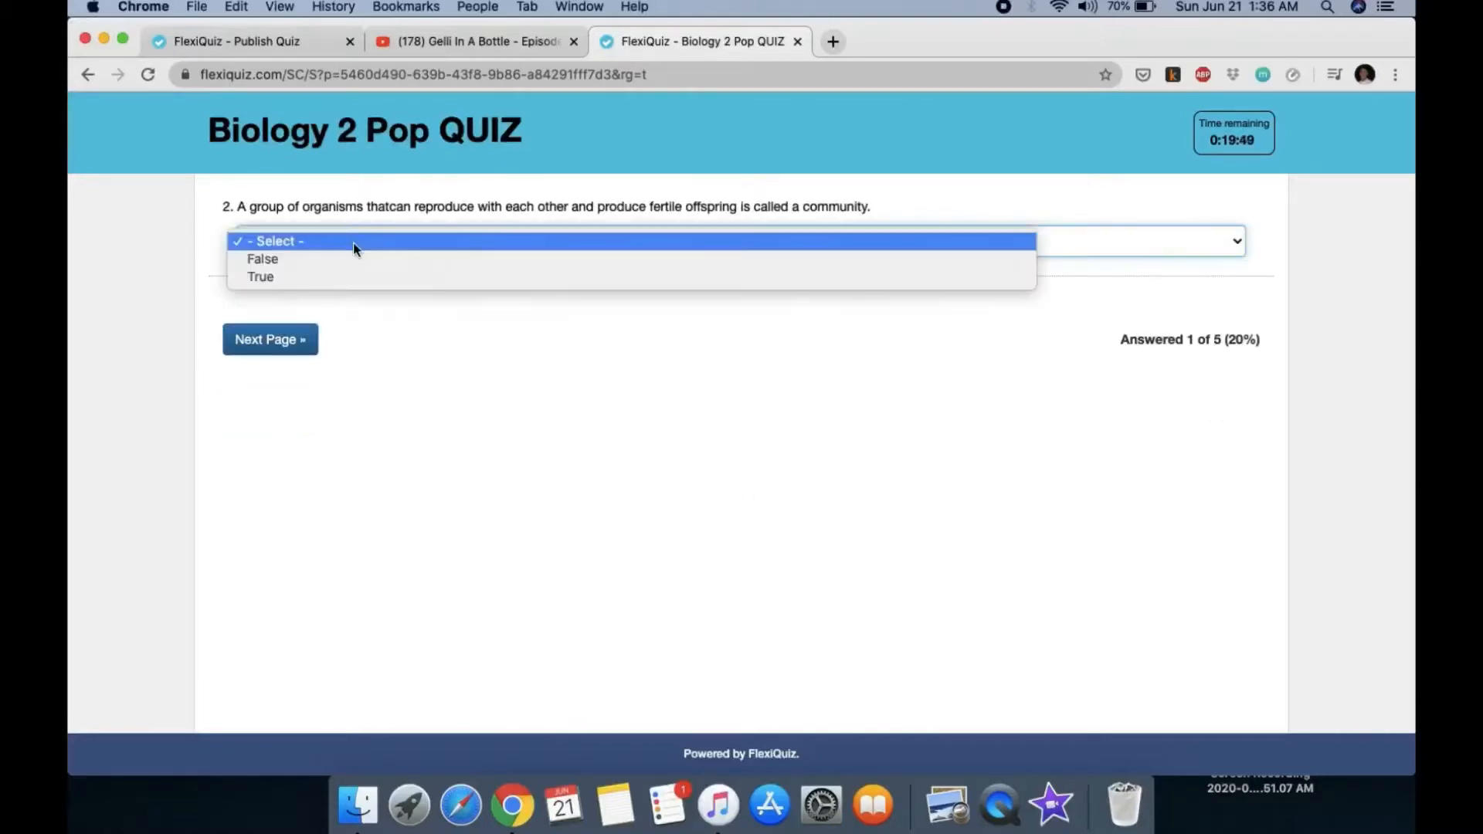
left_click(333, 276)
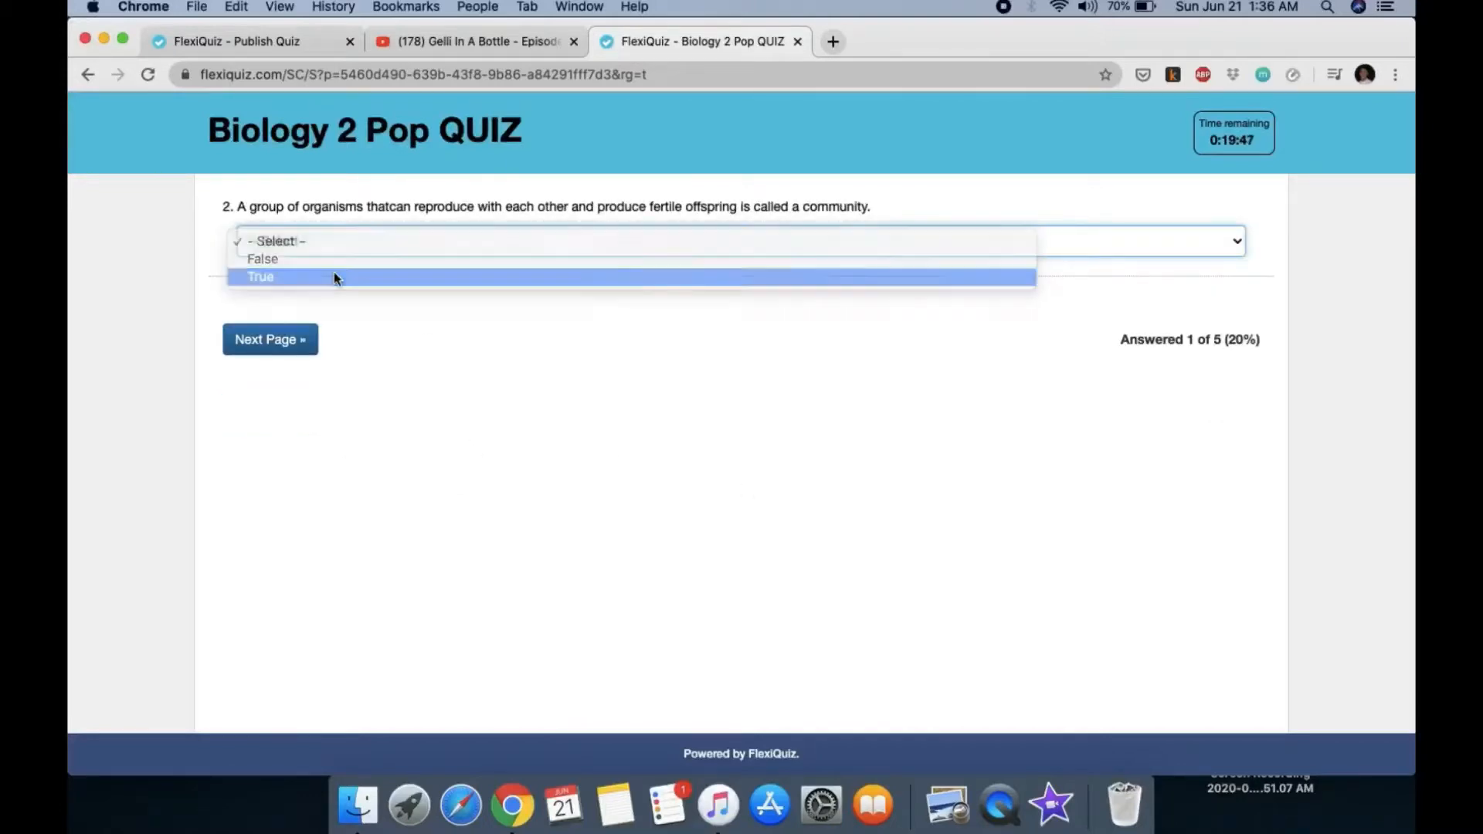
left_click(309, 341)
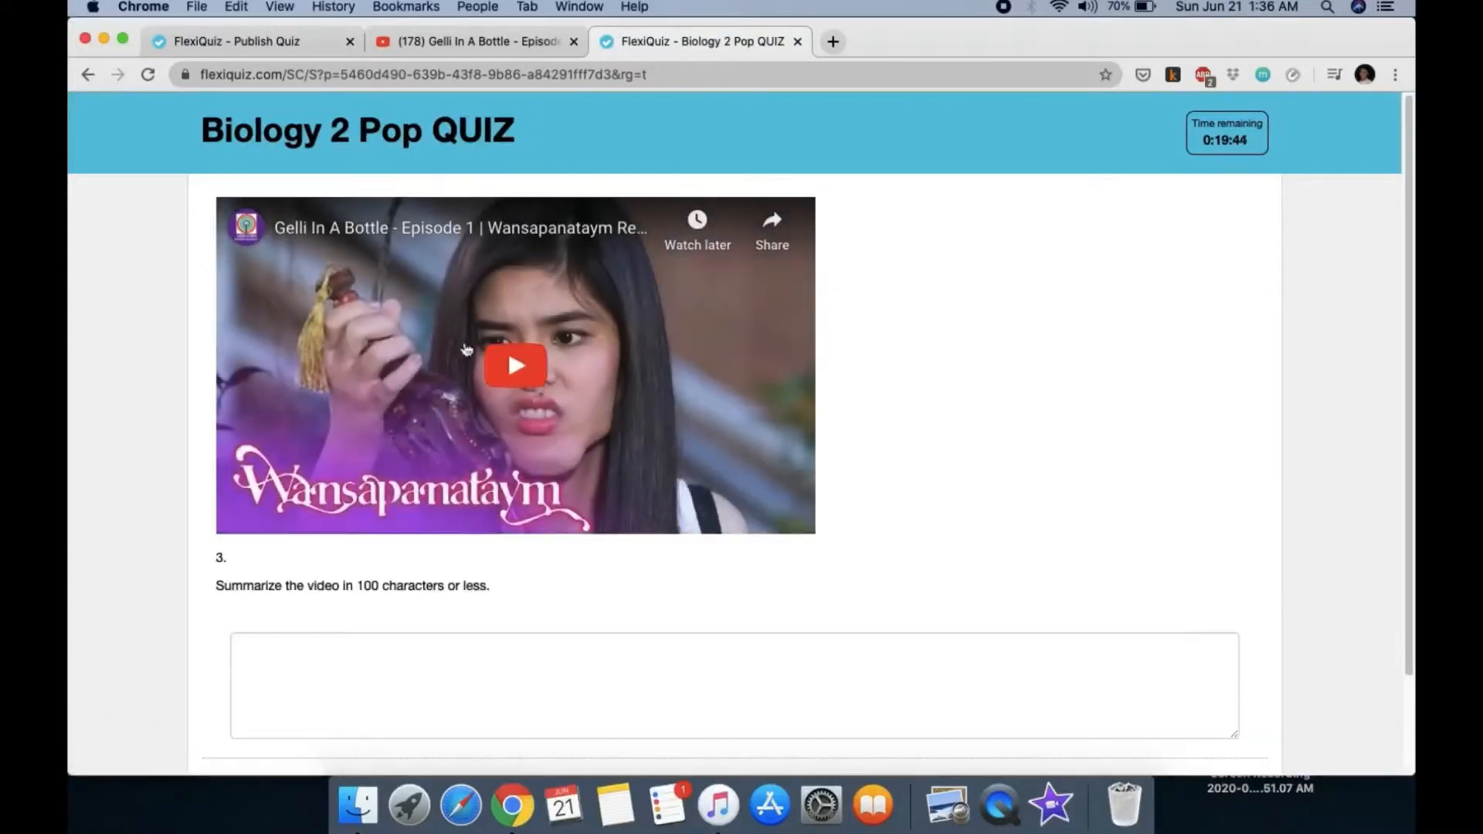
Step: Type answers for the video summary and question 4, and fill question 5 with 'metaphase'
left_click(436, 637)
type("dste6dfghdzst")
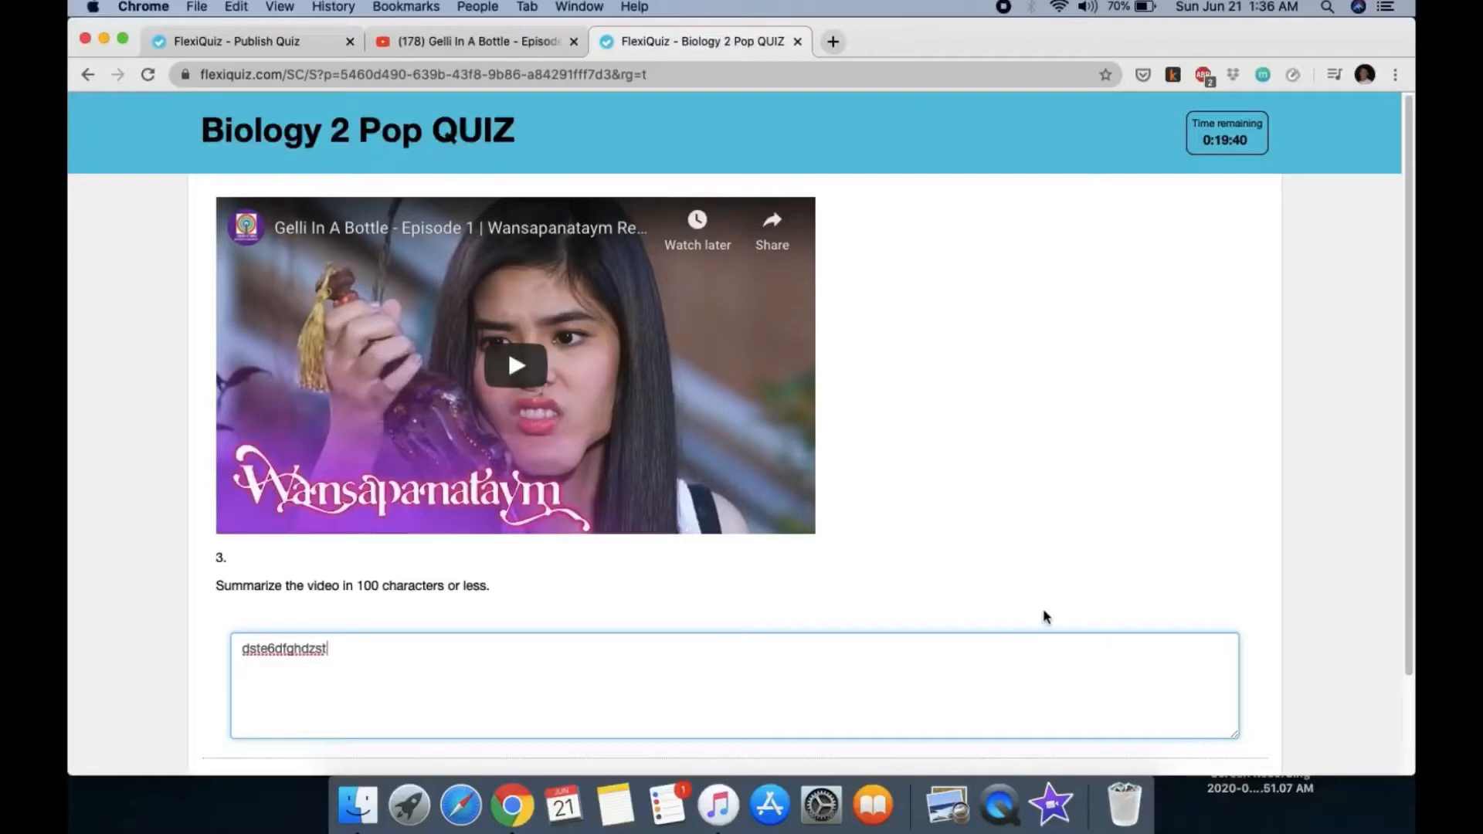
scroll(1128, 622, "down", 1)
scroll(1149, 628, "down", 3)
left_click(265, 705)
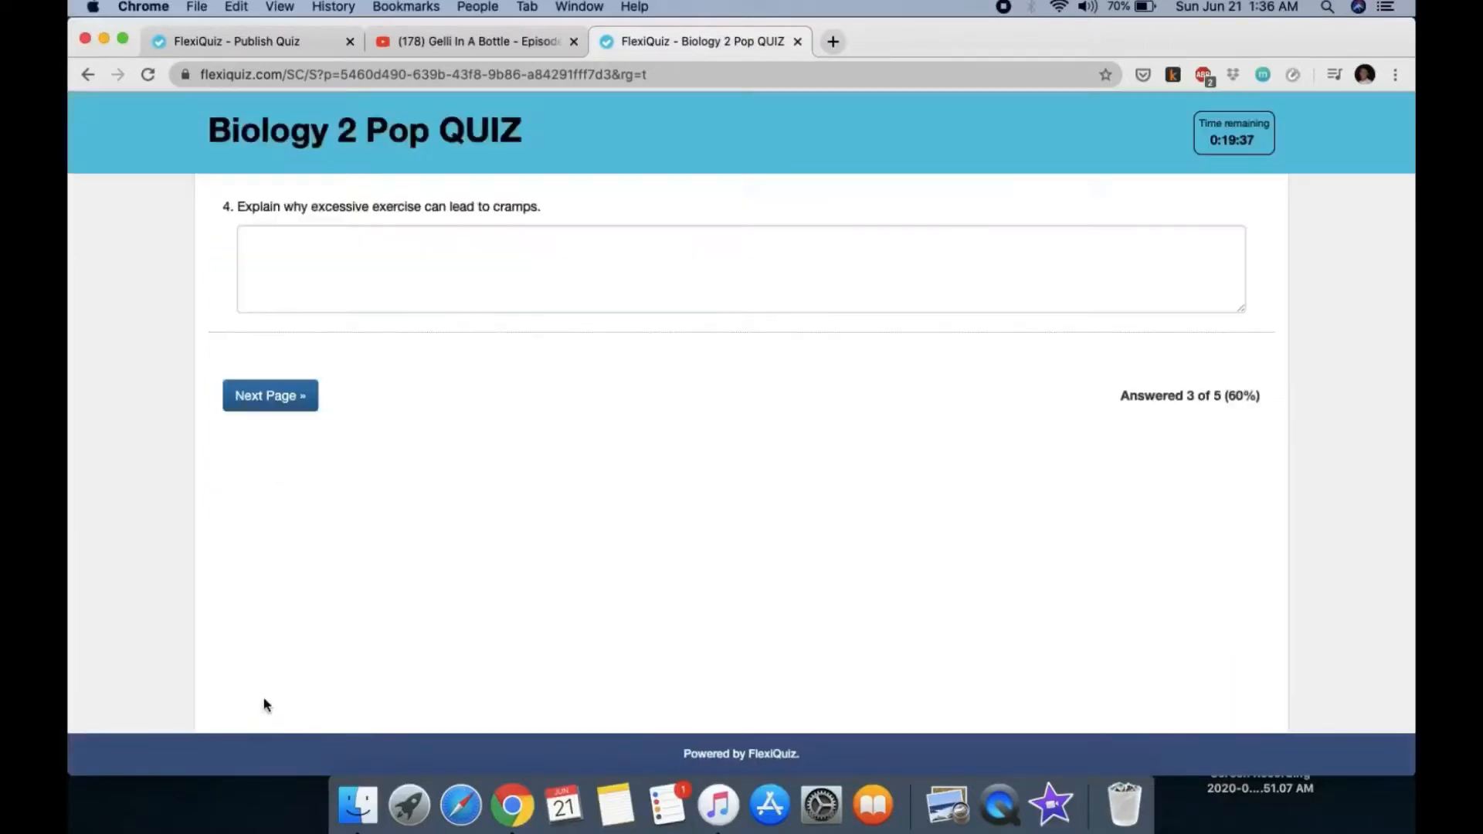
left_click(437, 293)
type("srtdutykfhgjfgsdfg")
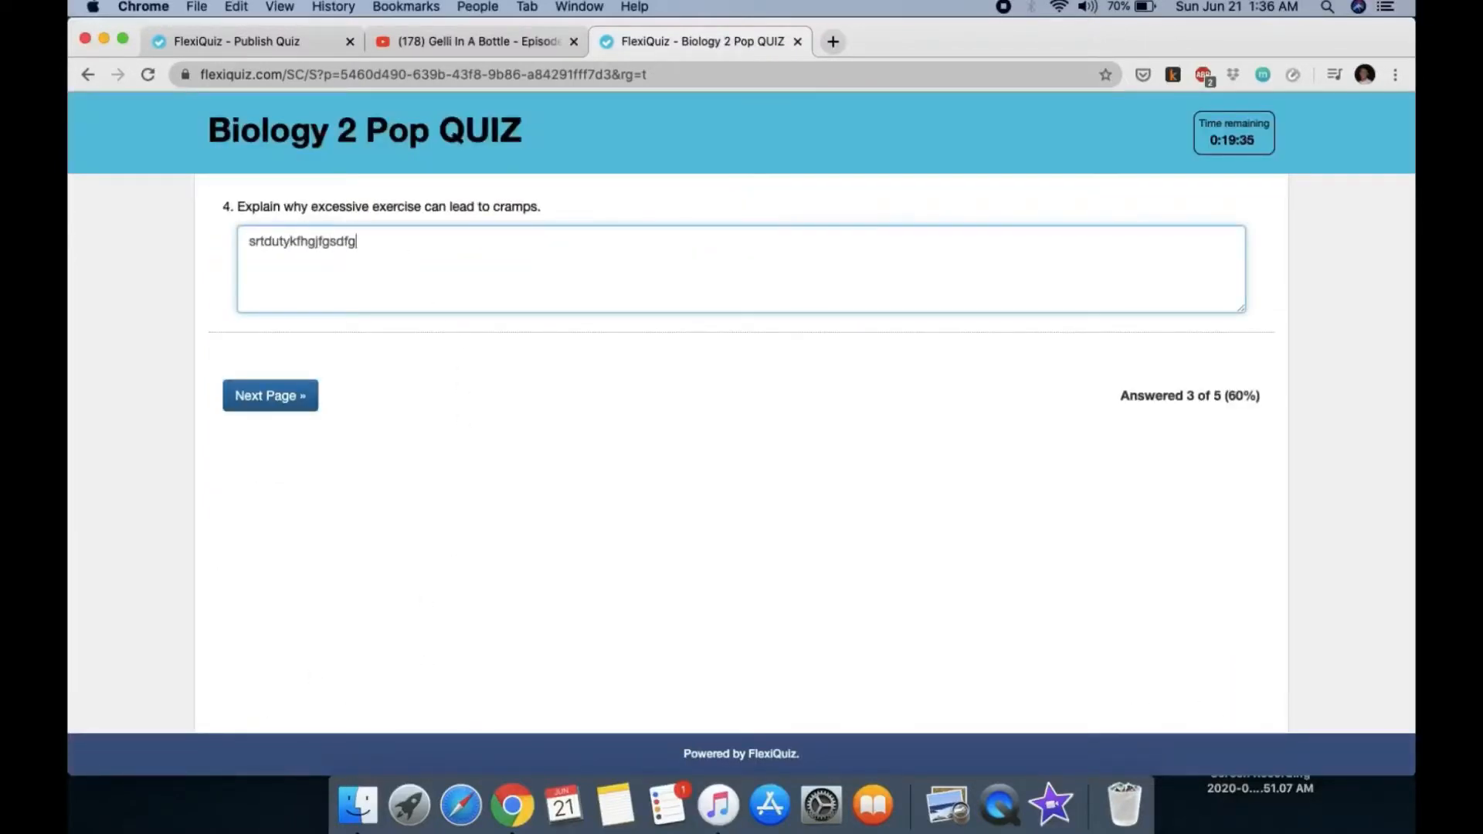
left_click(317, 399)
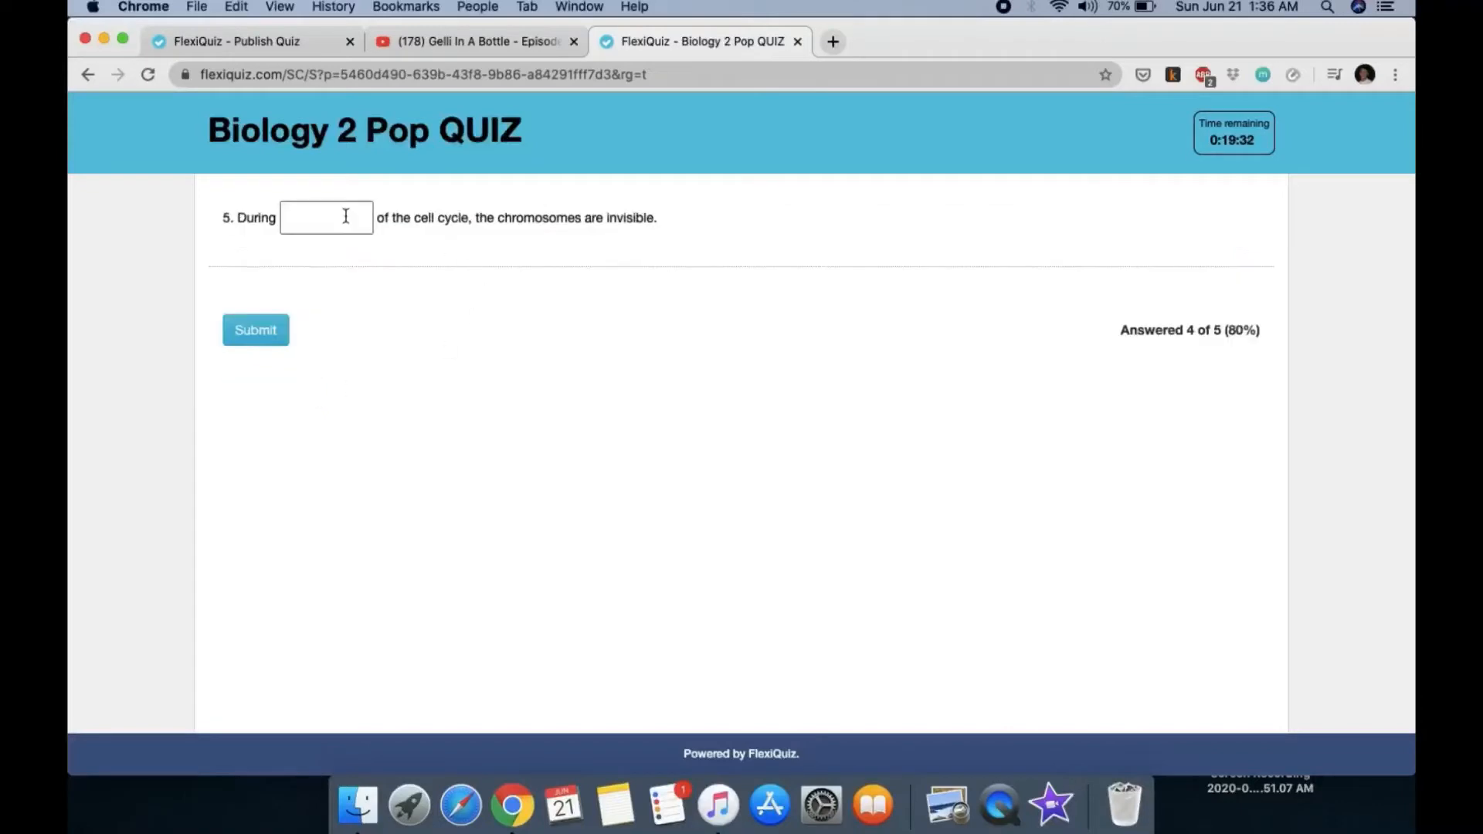
left_click(343, 218)
type("metaphase")
Step: Submit the quiz after backing out once and staying on the page, then confirm
left_click(256, 330)
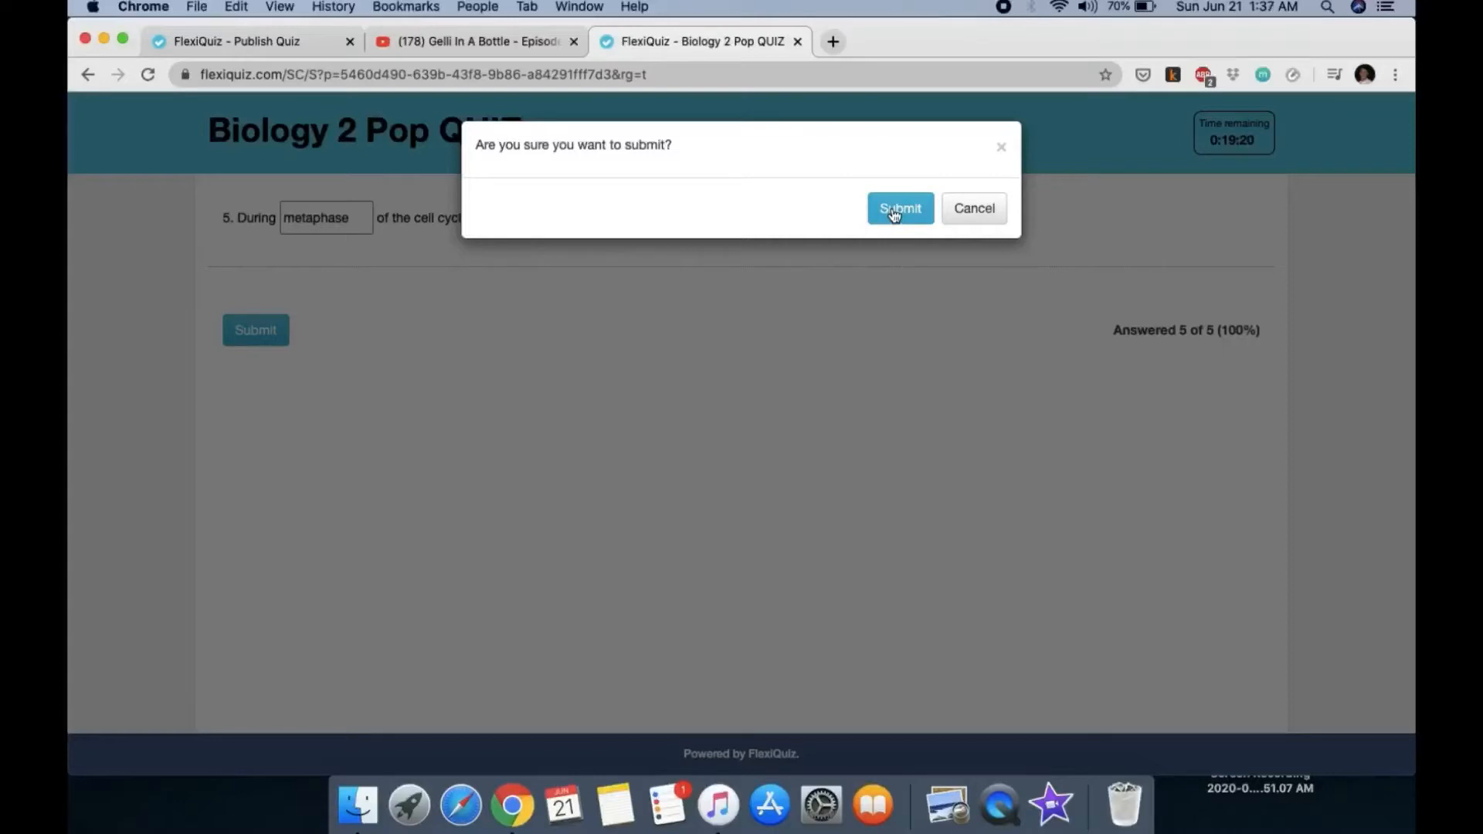
left_click(970, 207)
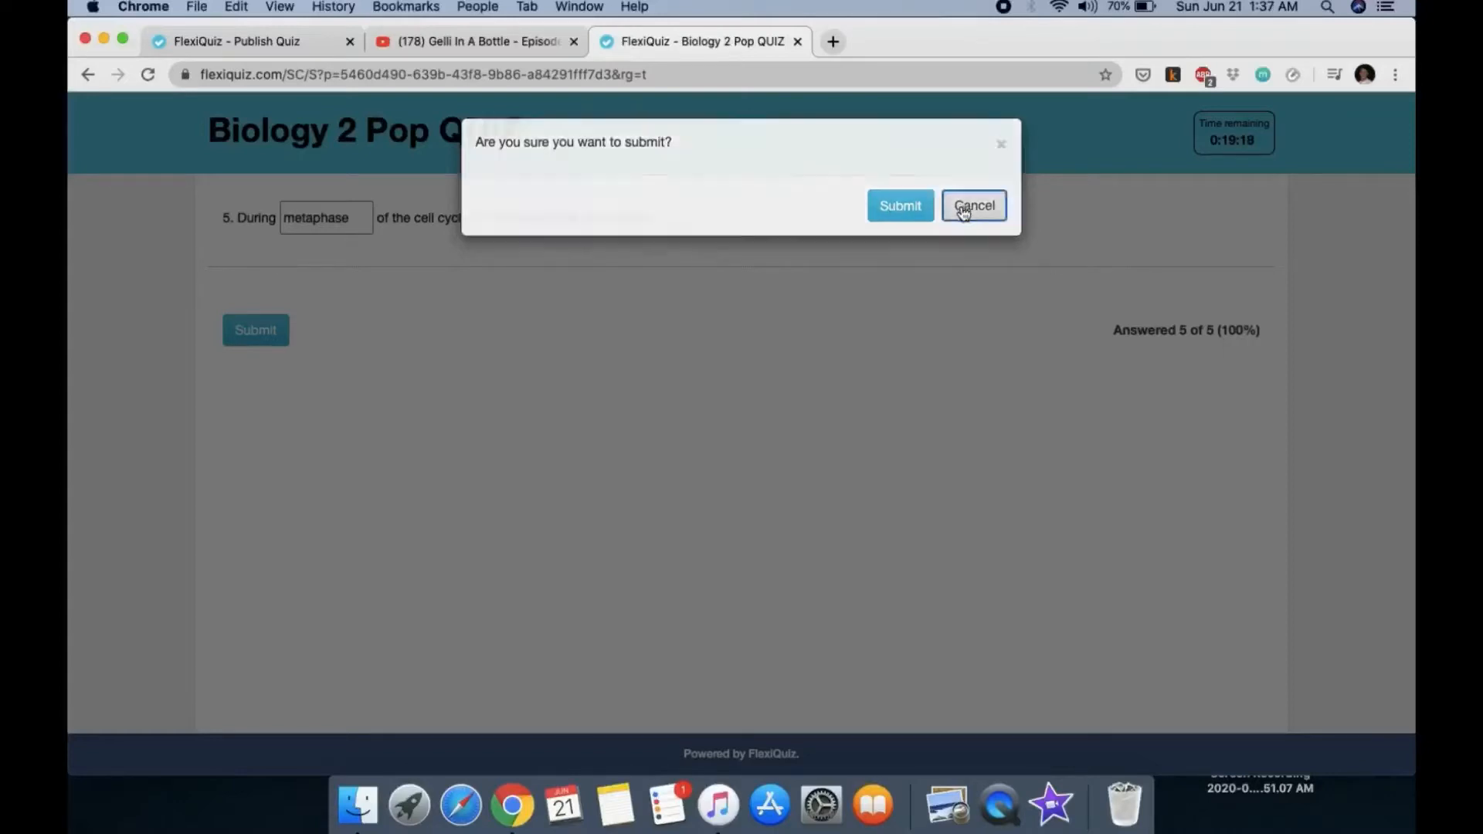
left_click(799, 44)
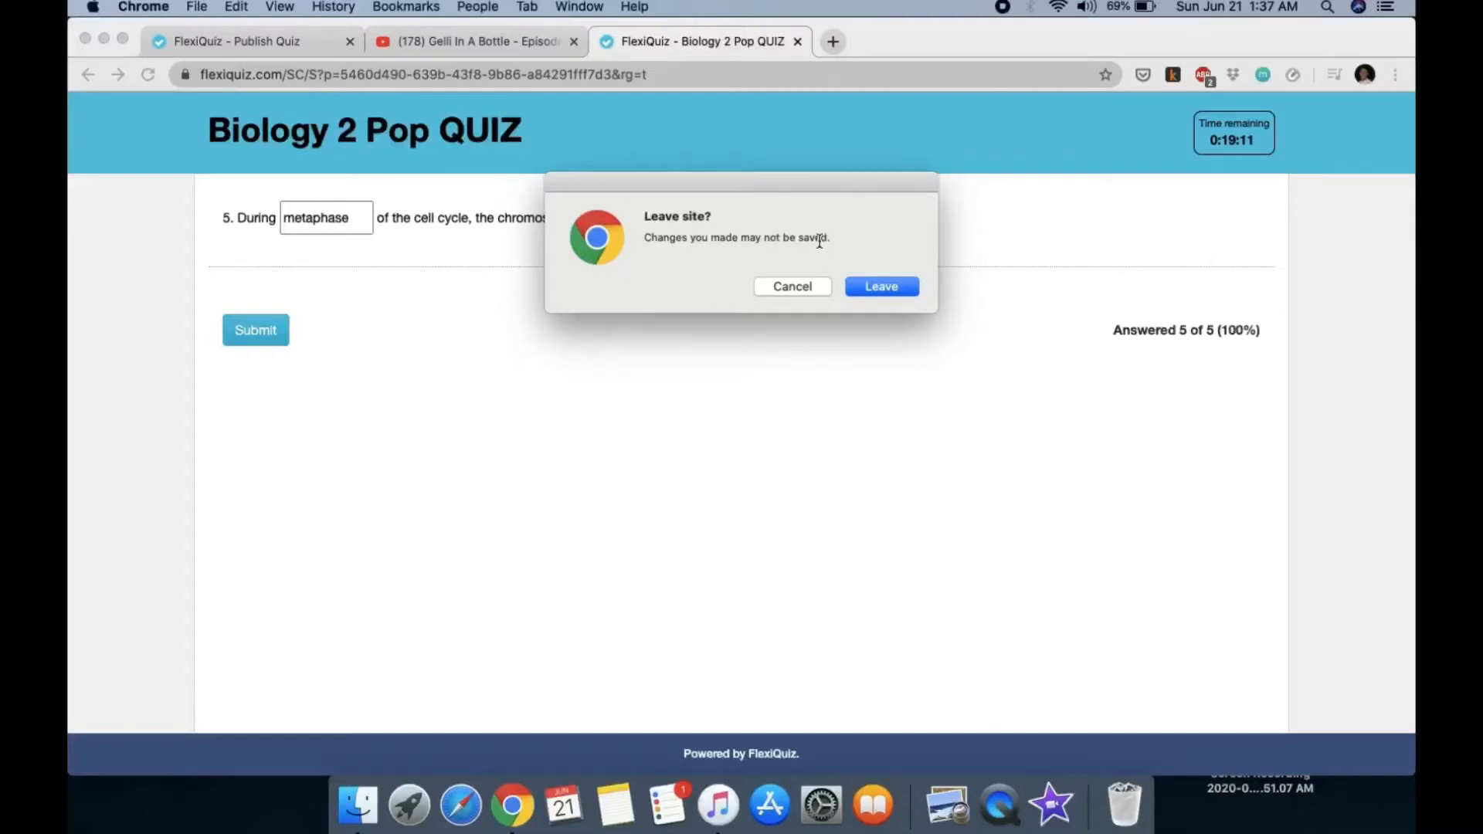
left_click(793, 292)
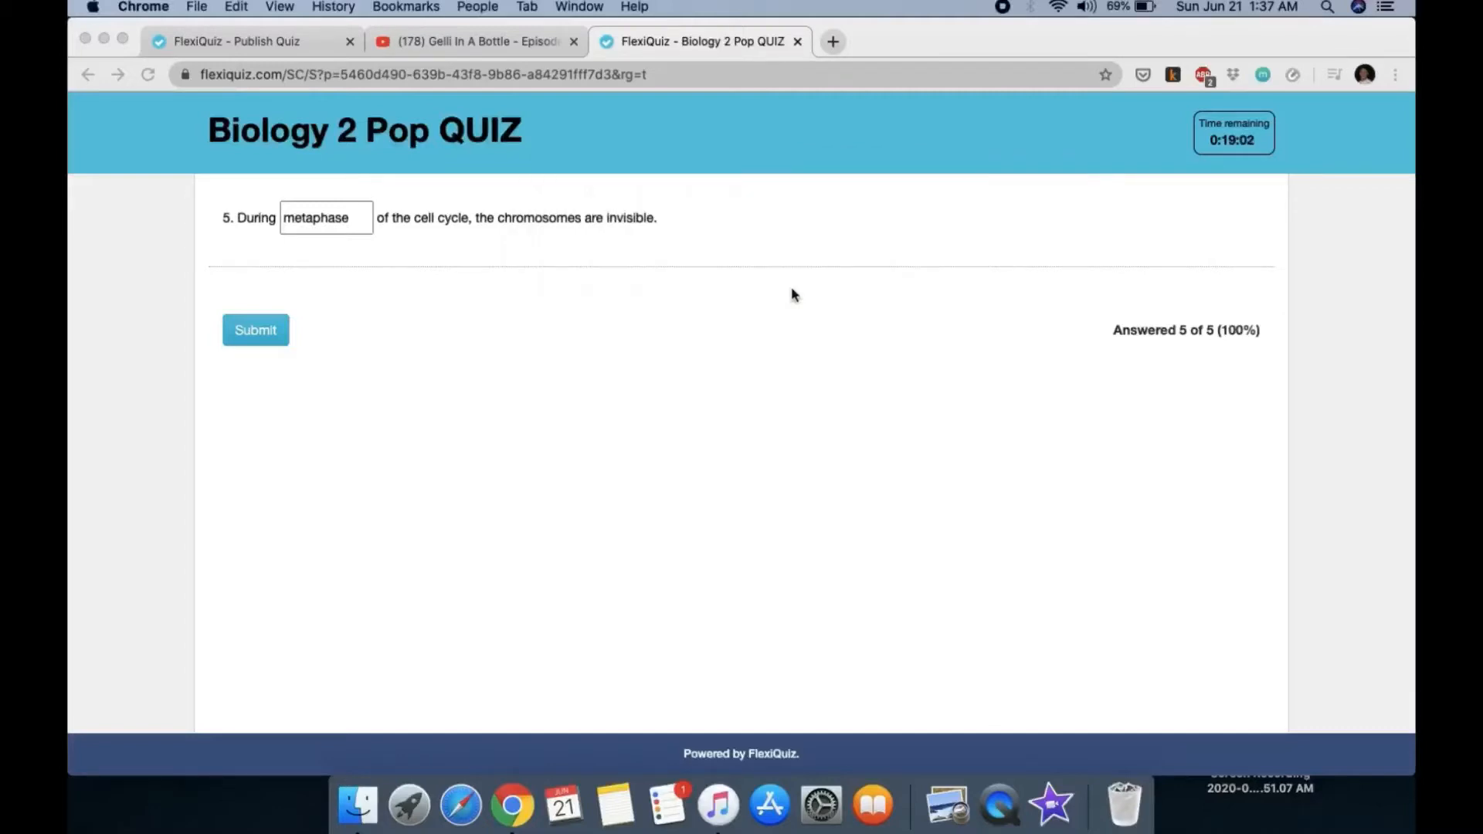
left_click(345, 219)
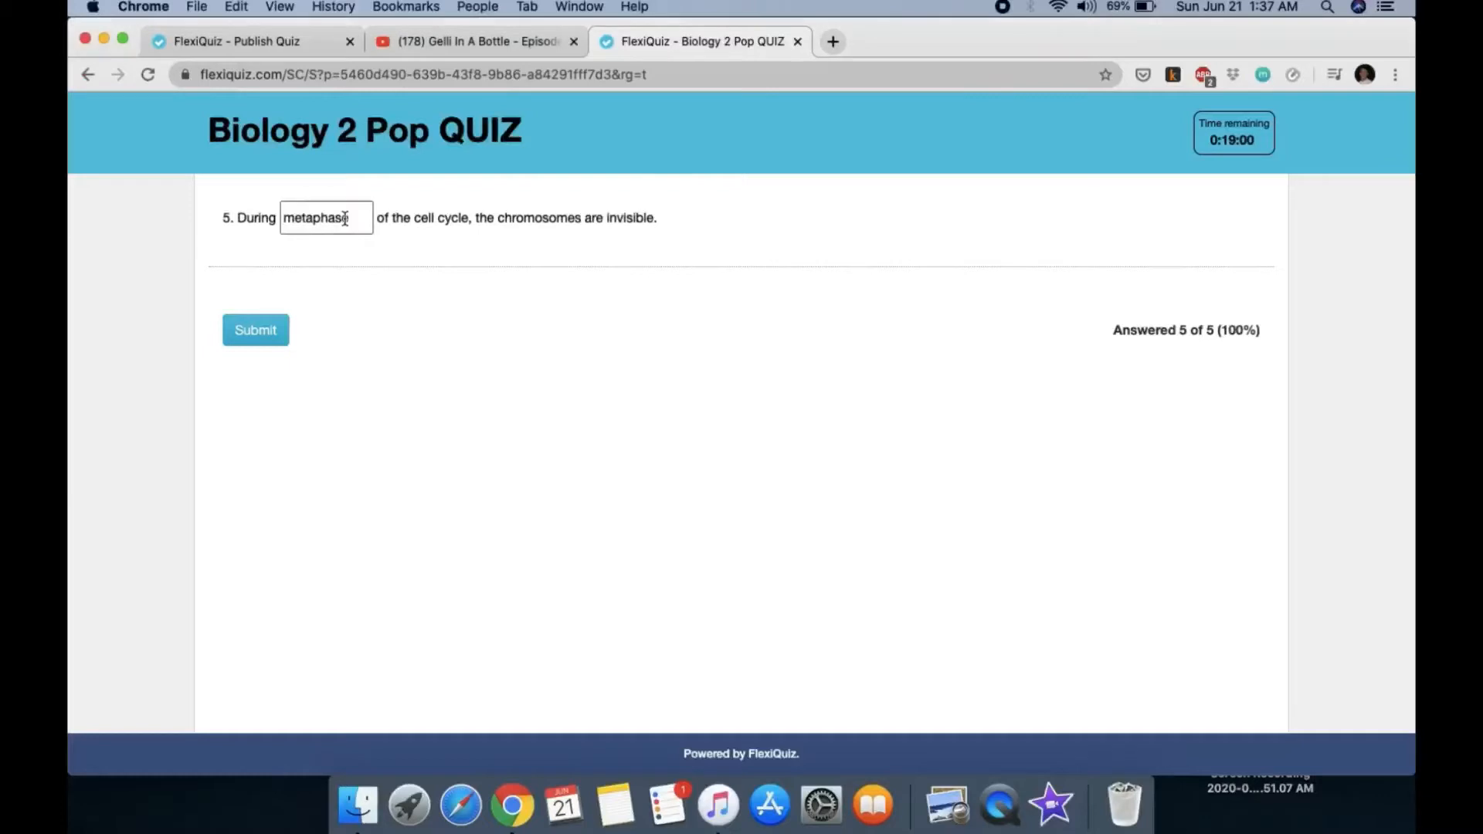
left_click(268, 332)
left_click(896, 210)
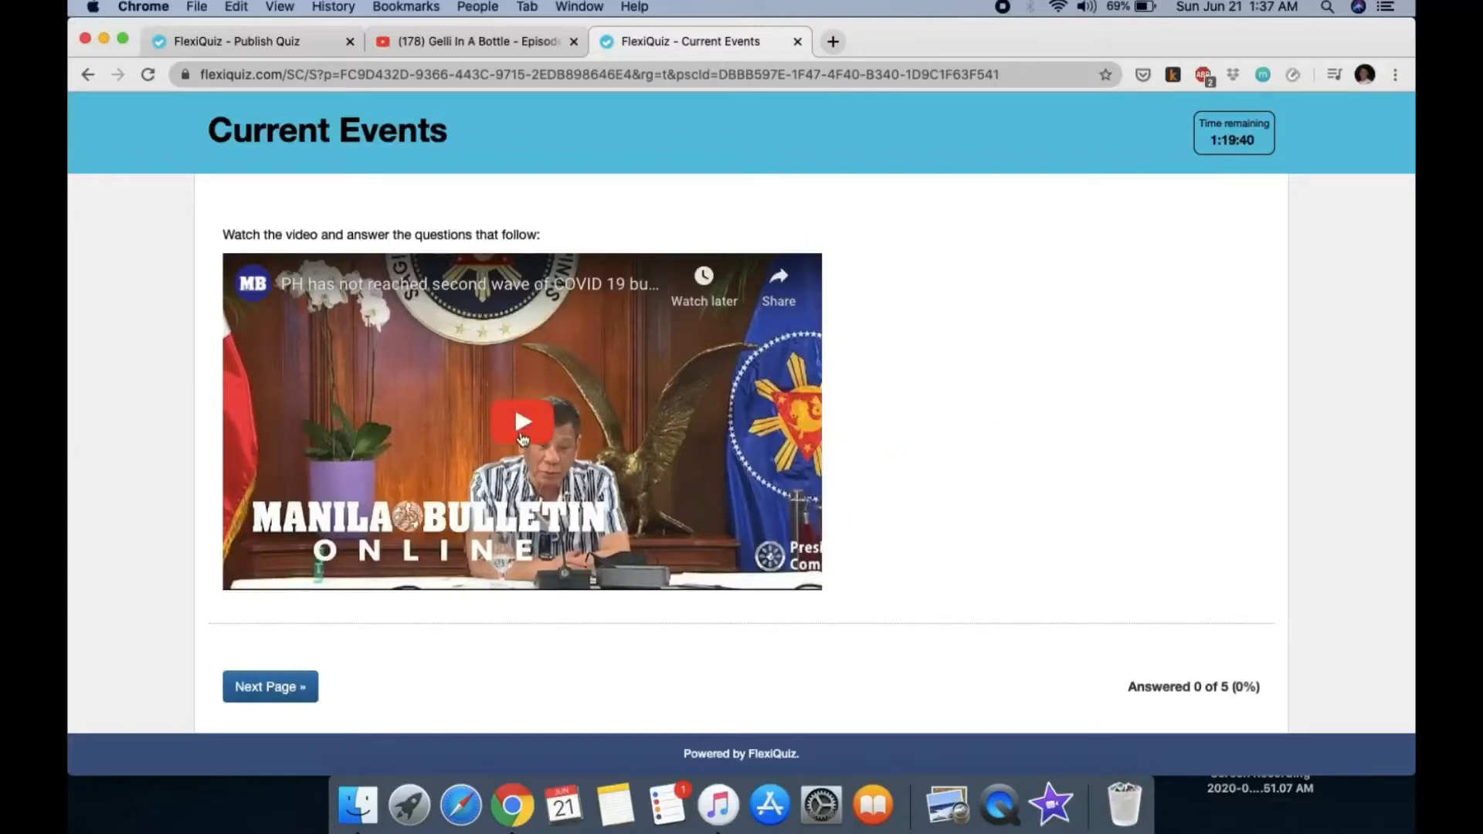
Step: Play and scrub the Current Events video, then move on to question 1
left_click(519, 425)
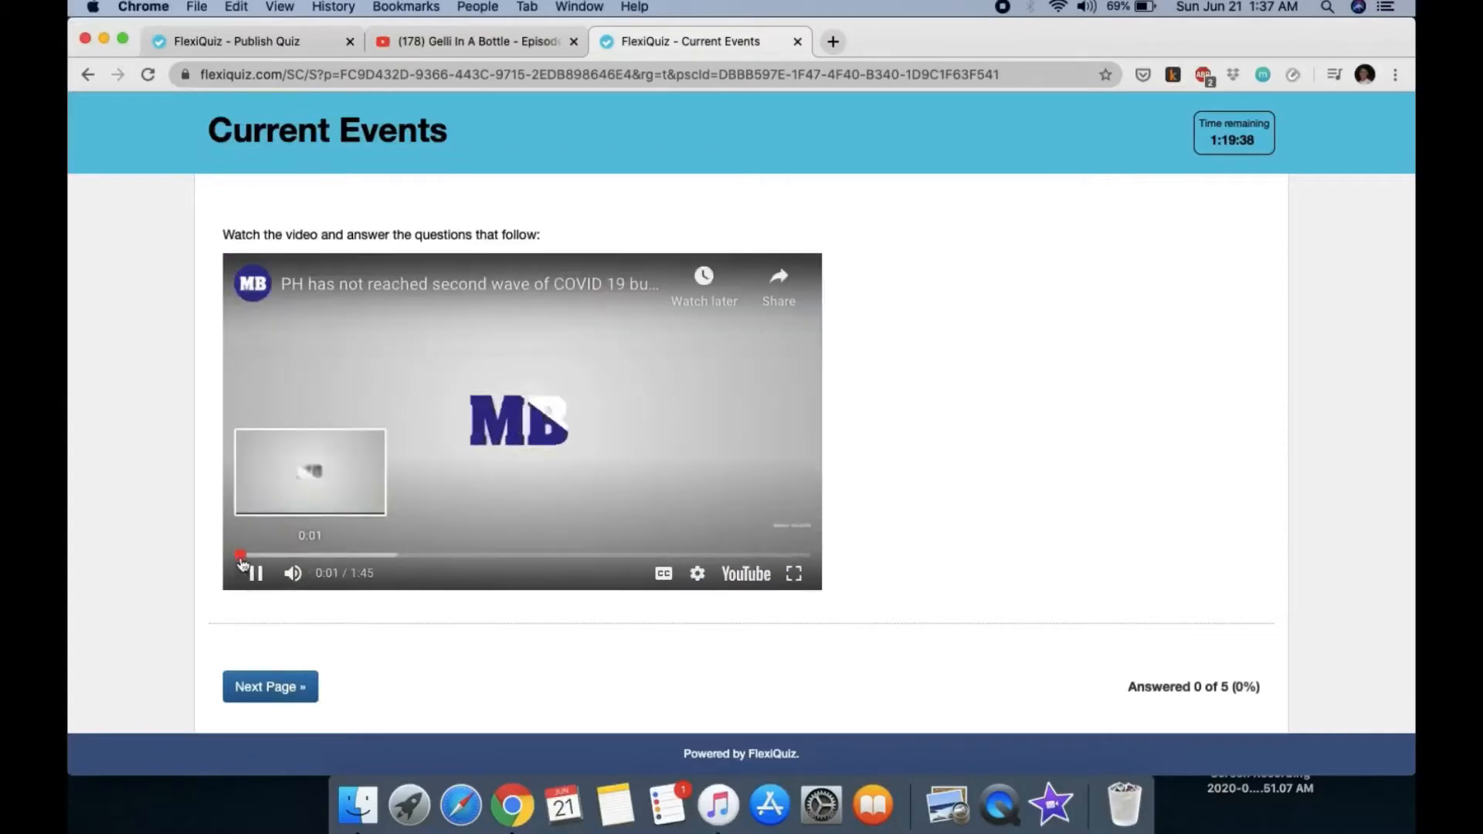
left_click_drag(309, 555, 575, 559)
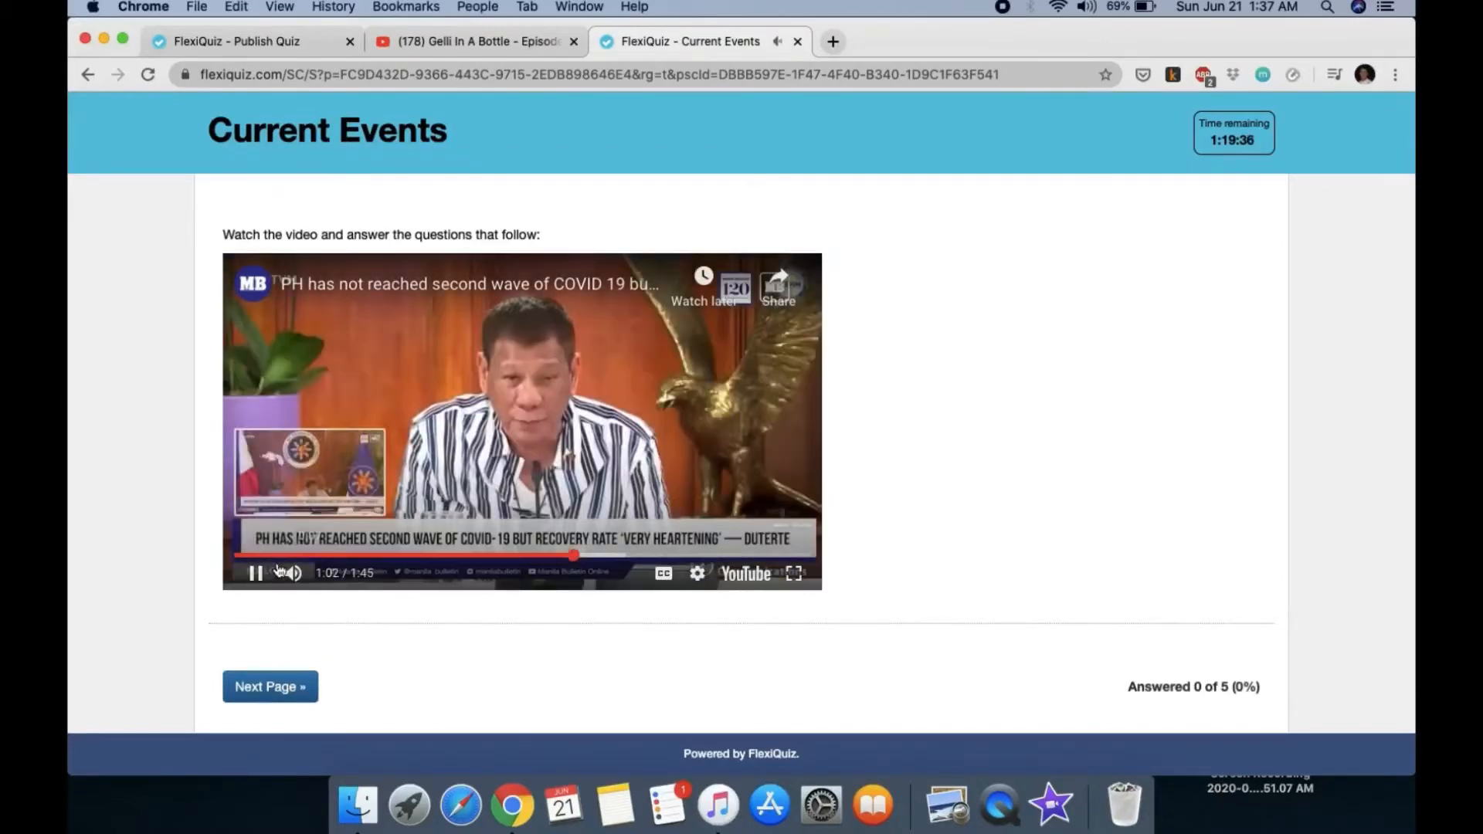
left_click(256, 575)
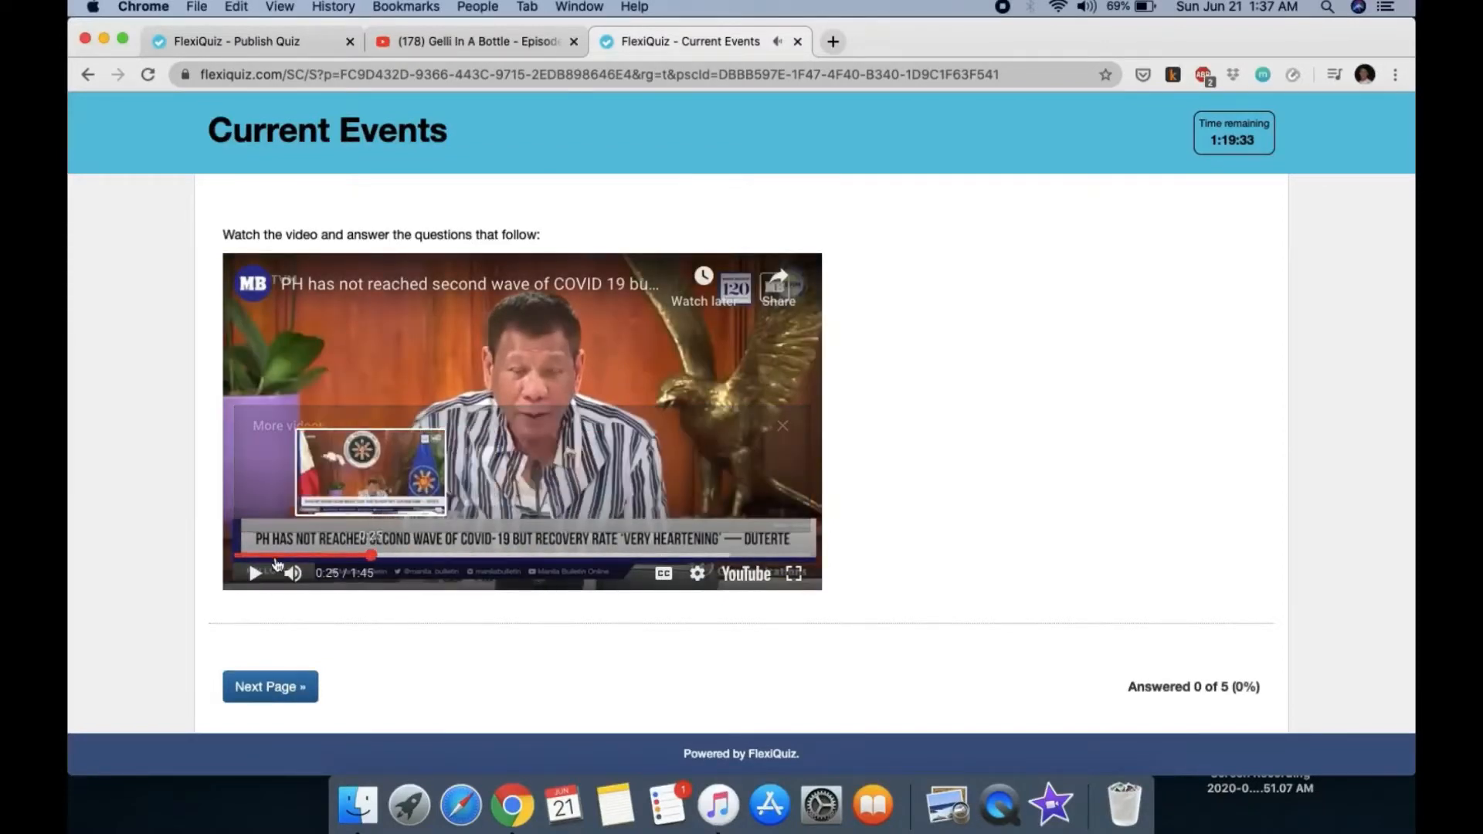
left_click(239, 555)
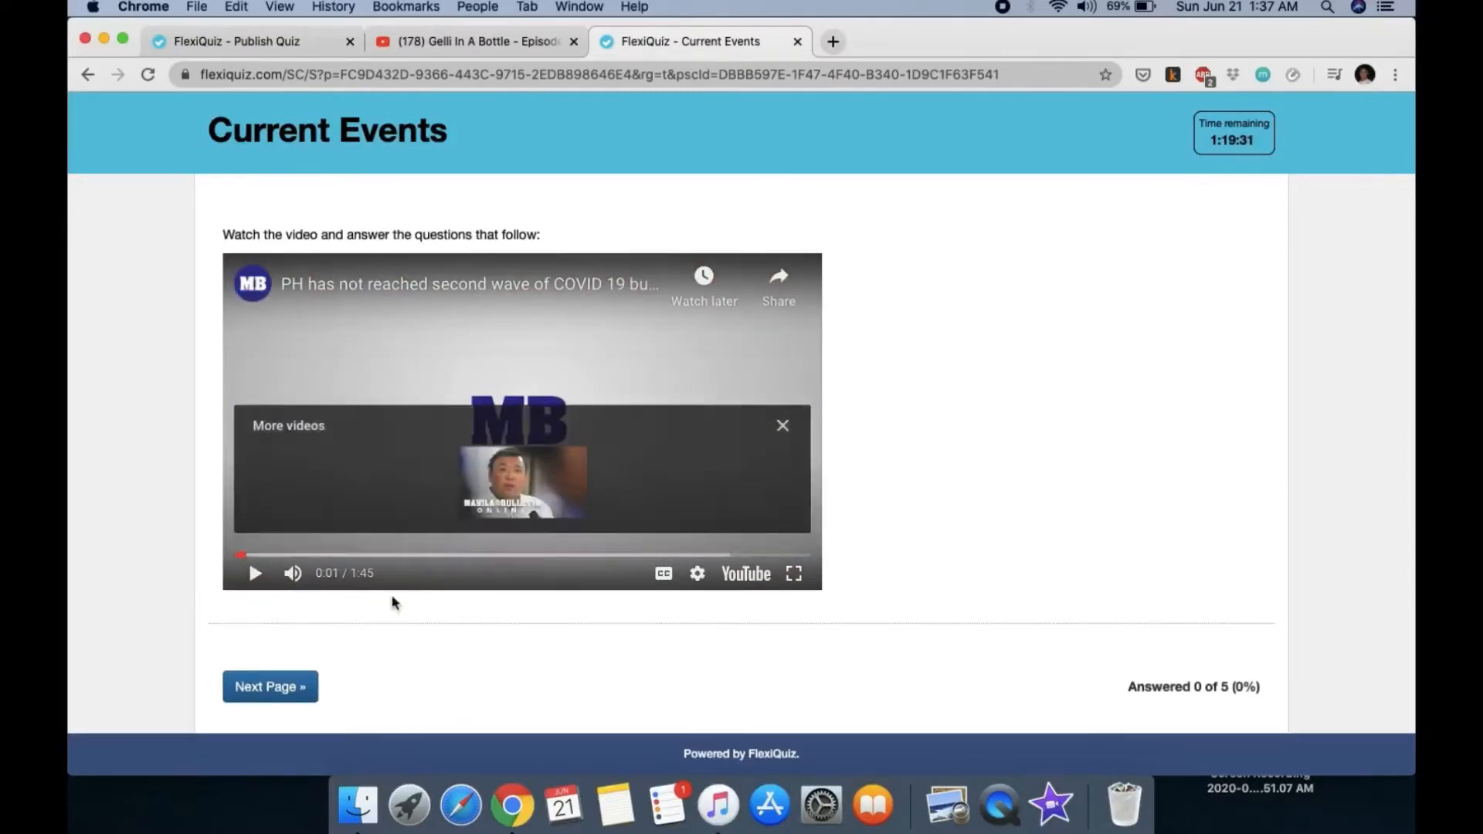
left_click(287, 688)
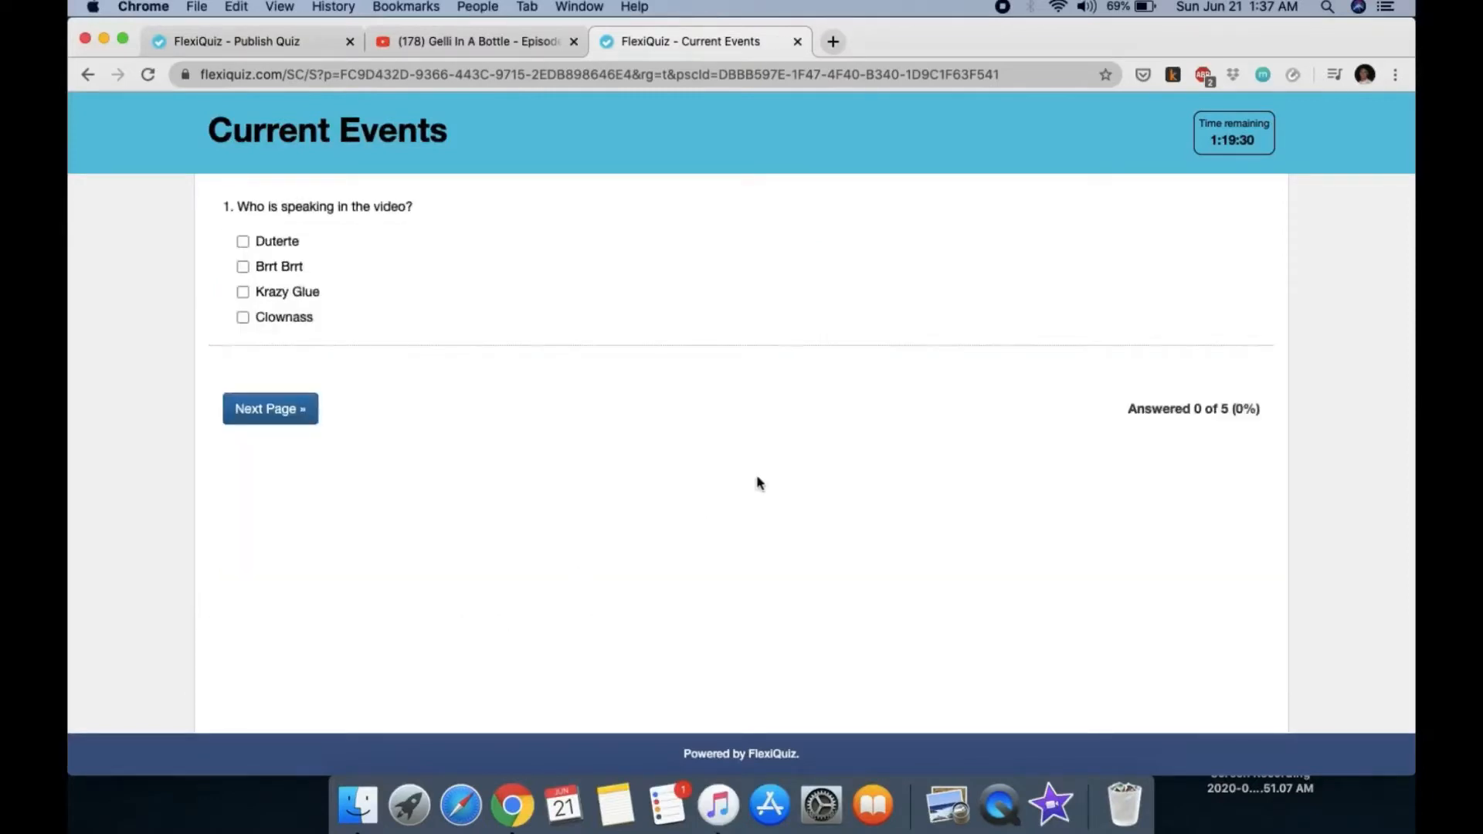
Step: Answer question 2 with 'crazy', question 3 with 'unab', and question 4 with True
left_click(269, 410)
left_click(400, 241)
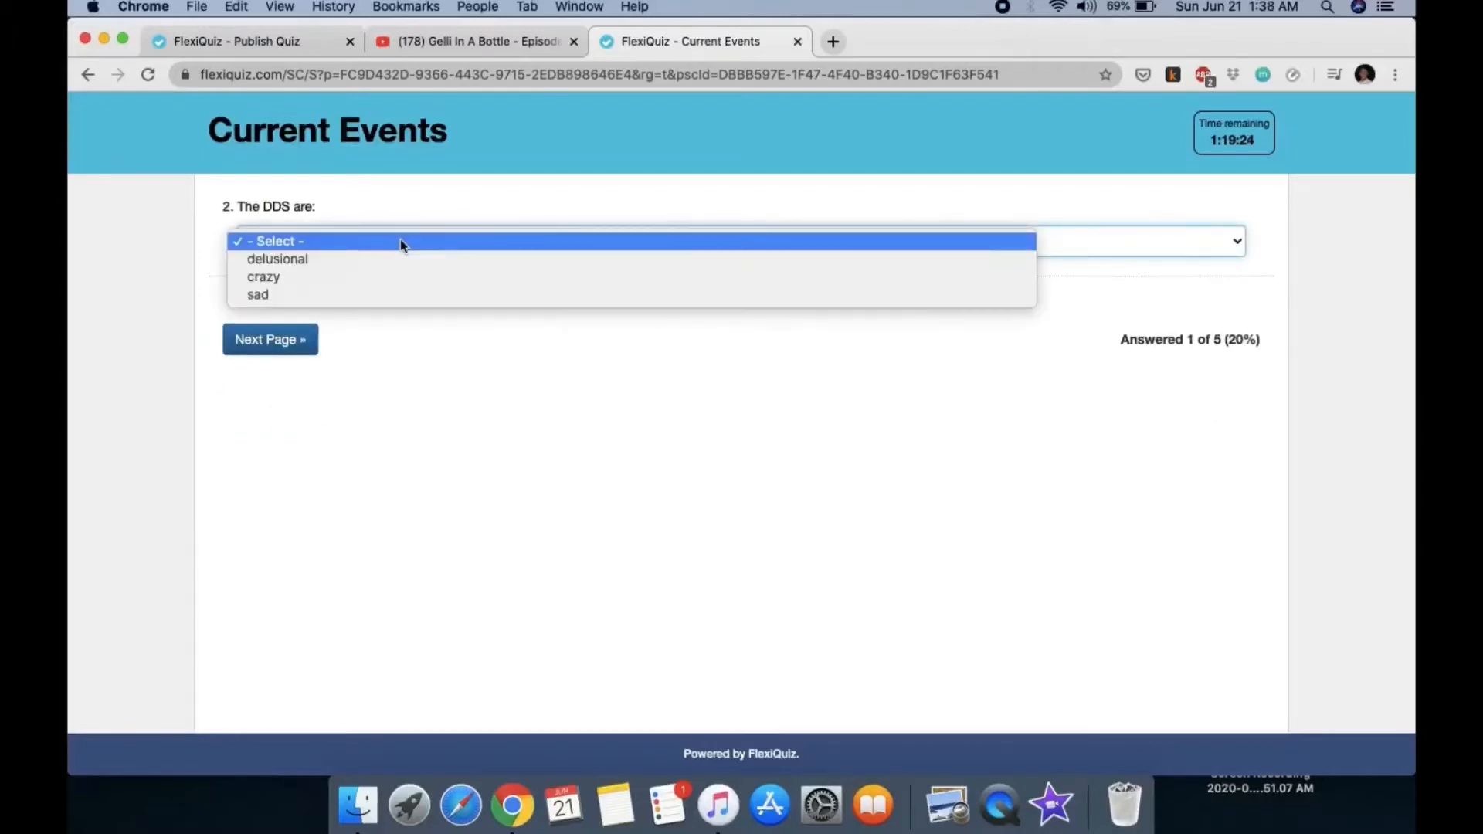
left_click(387, 275)
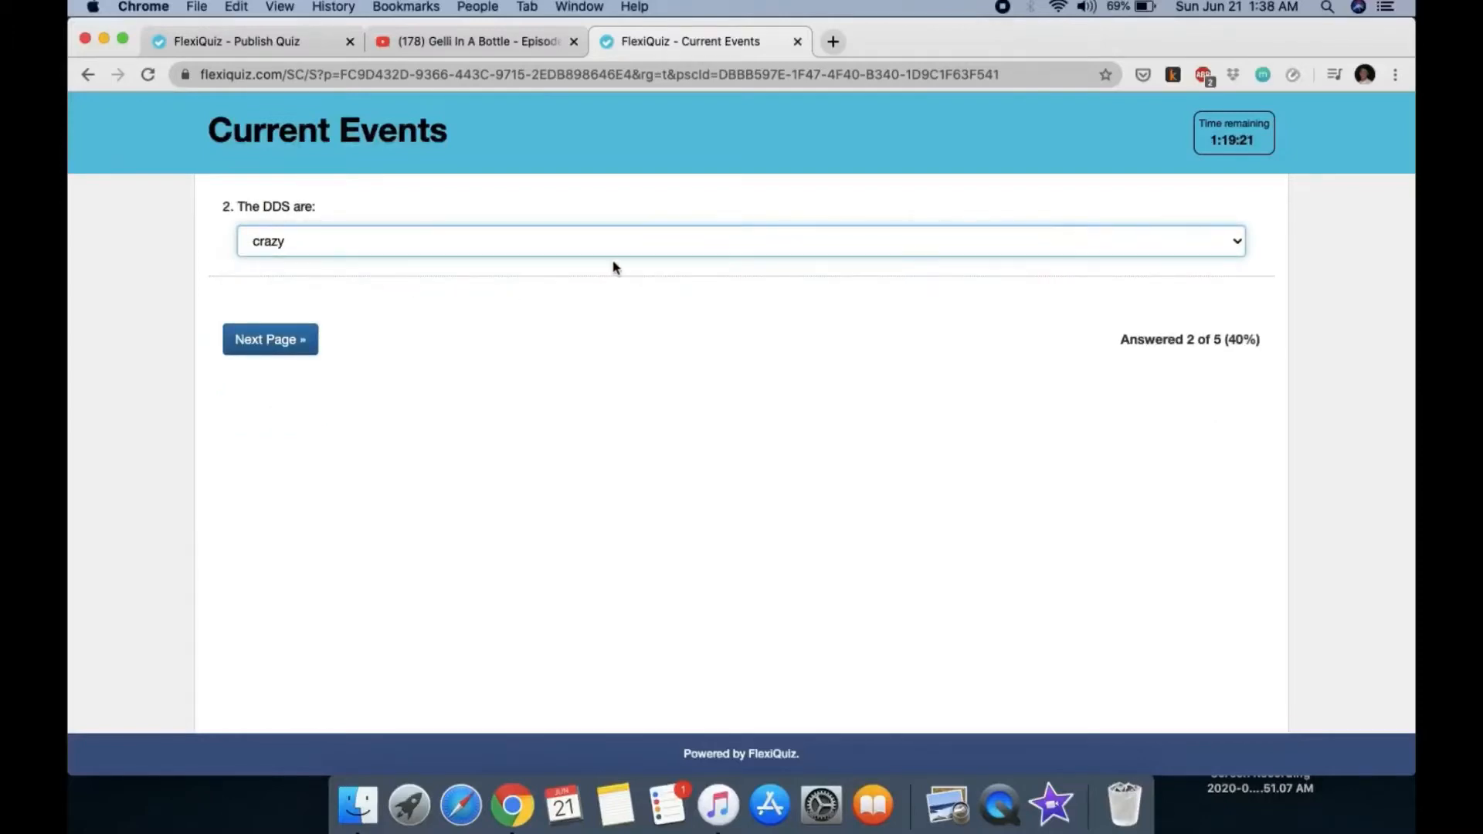
left_click(285, 349)
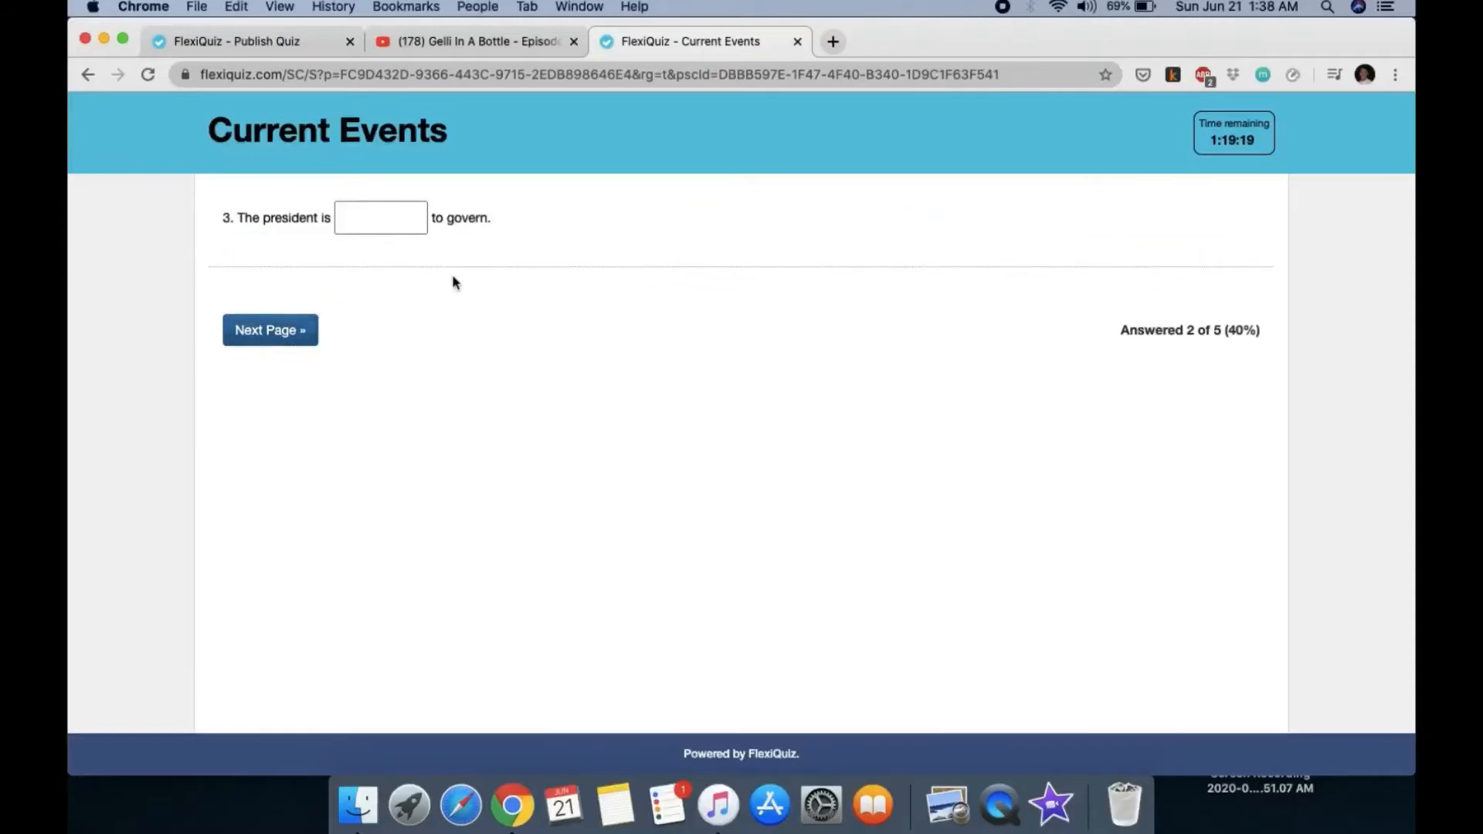
left_click(387, 221)
type("un")
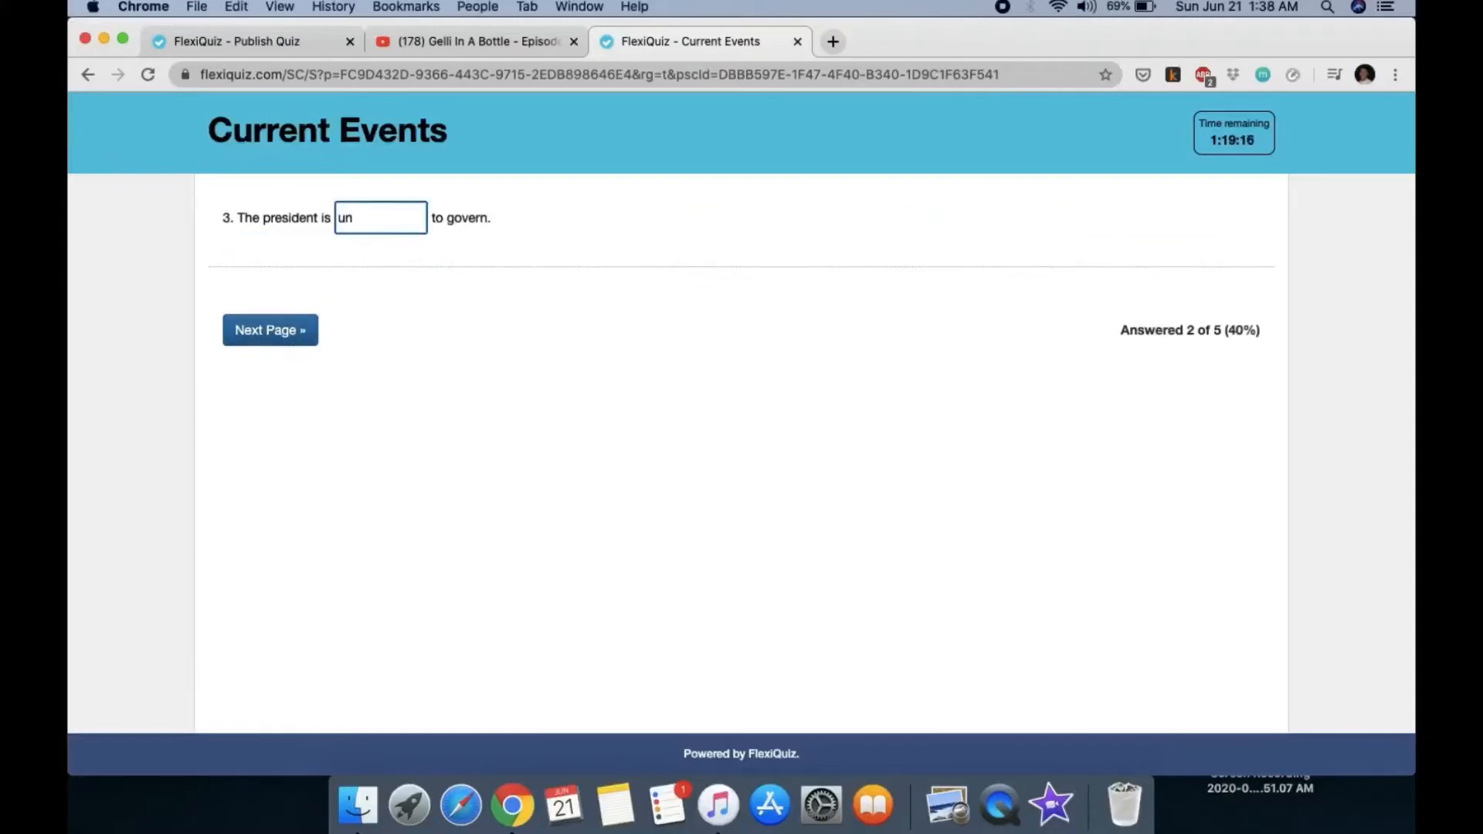
type("able")
left_click(274, 340)
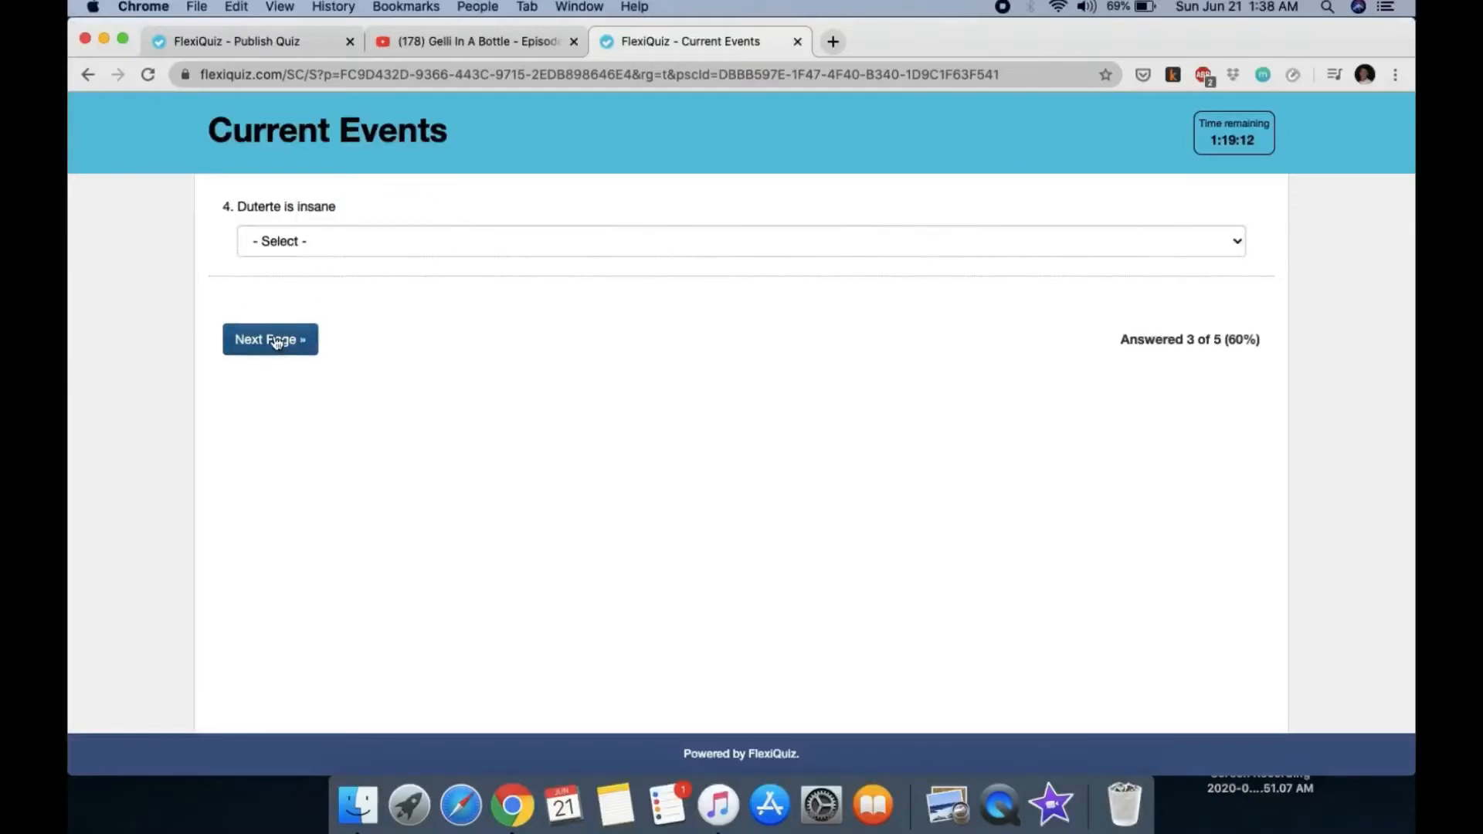
left_click(333, 252)
left_click(335, 254)
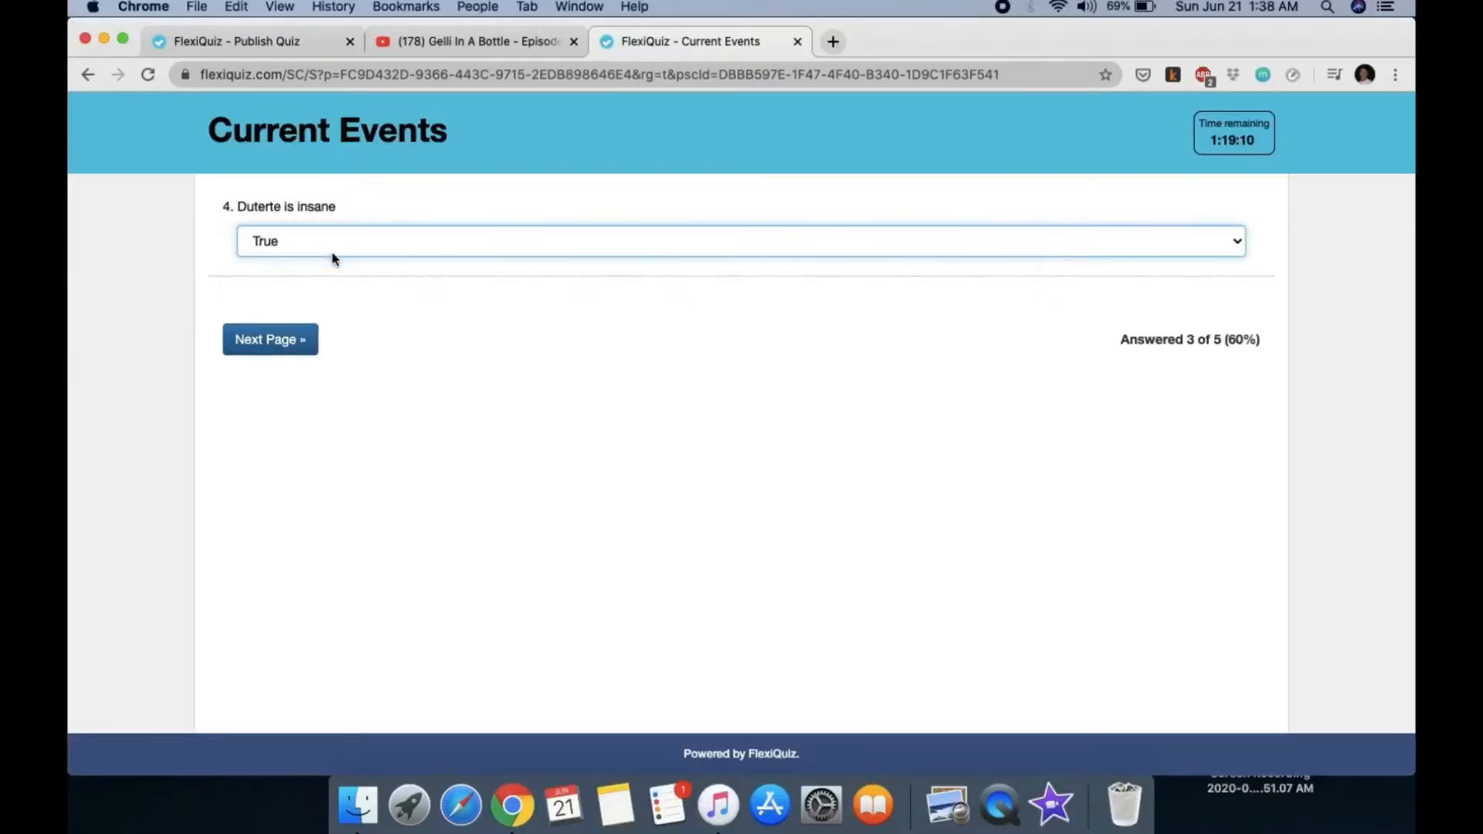
left_click(269, 340)
Step: Write the speech summary answer for question 5 and confirm submitting the quiz
left_click(419, 255)
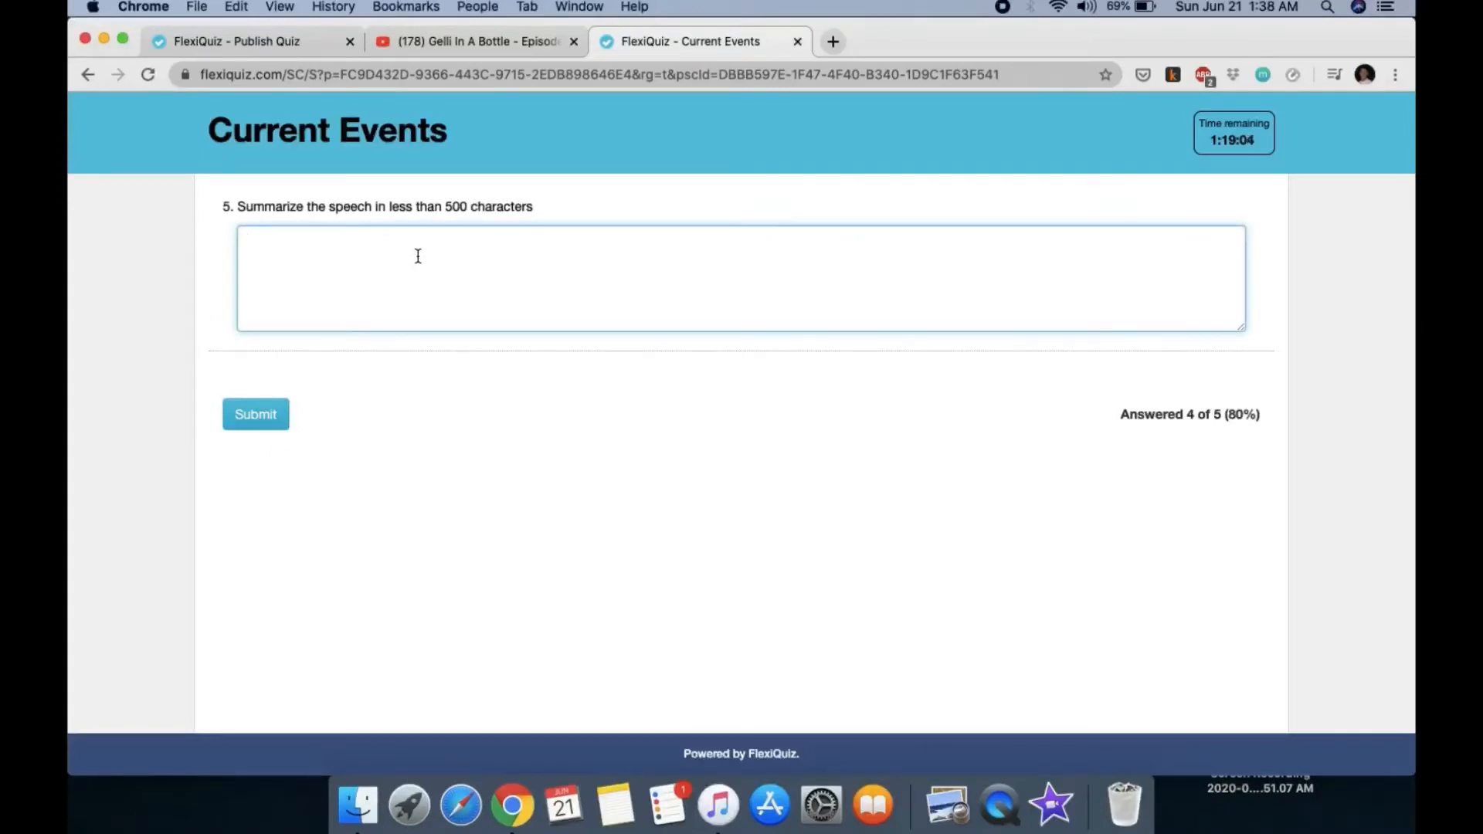
type("SWEAR WORDS...")
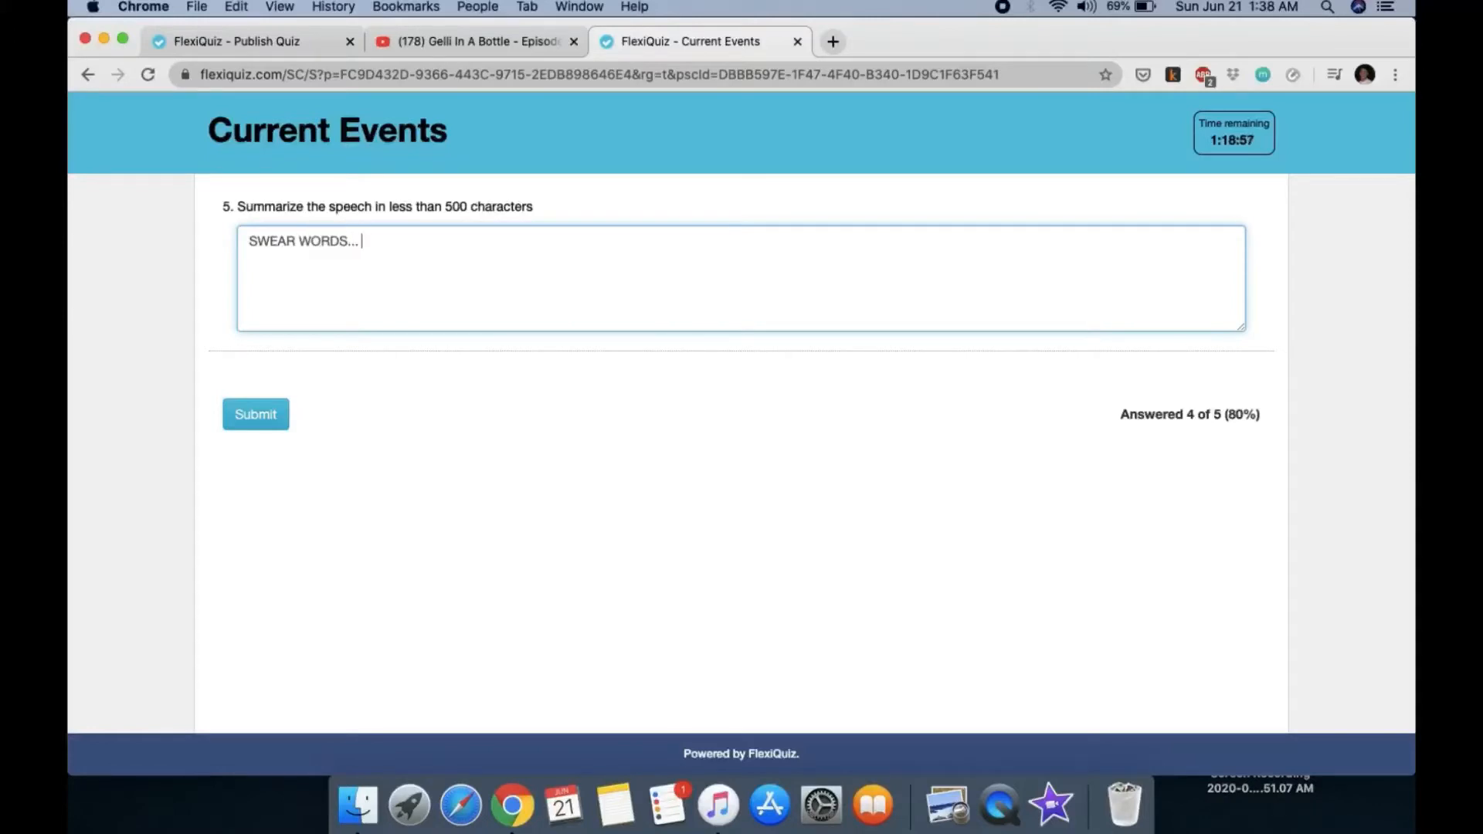
type(" incoherent ramblings.... D")
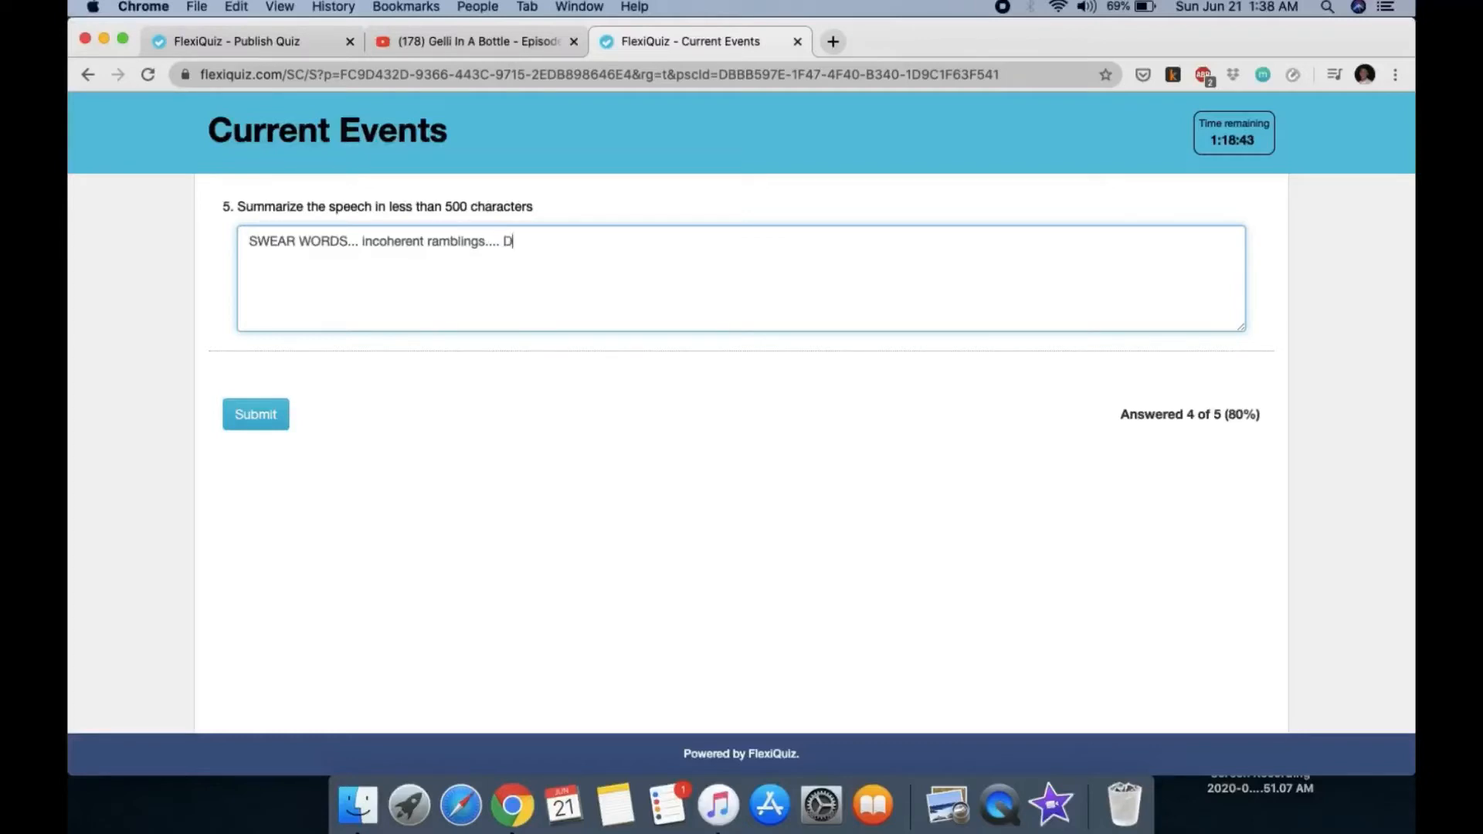
type("que will speak....")
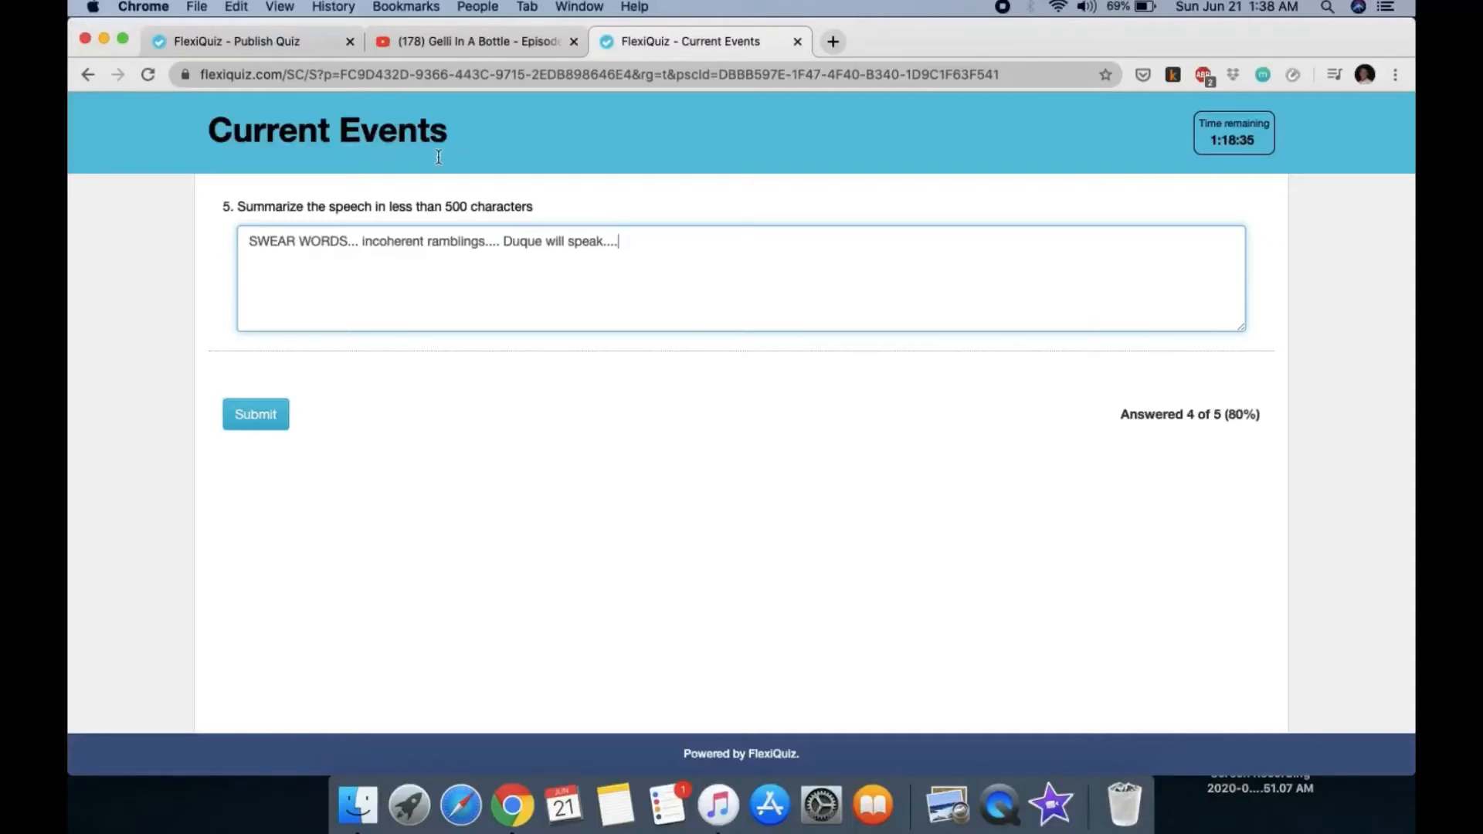
left_click(279, 405)
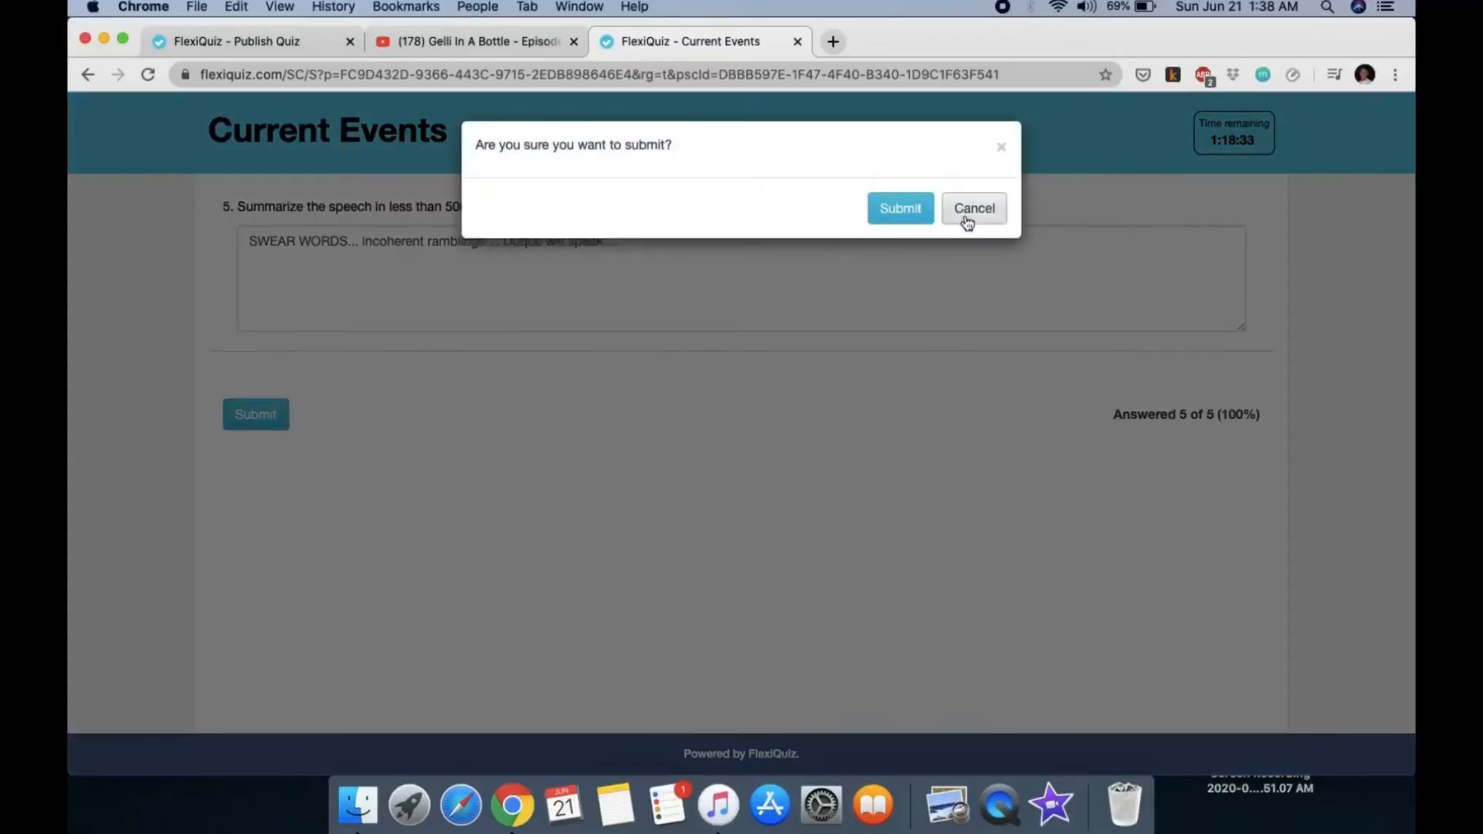
left_click(918, 210)
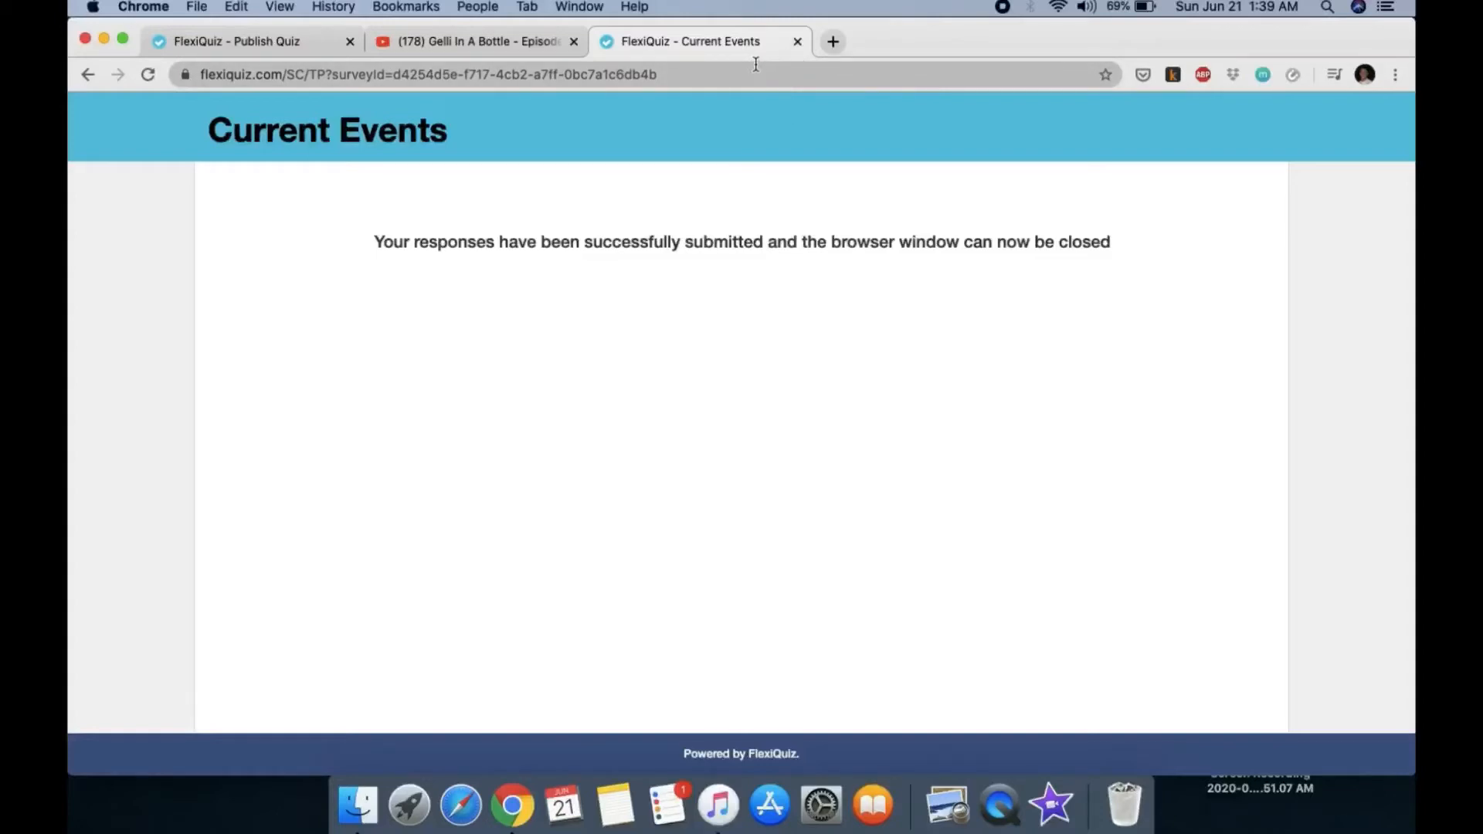
Step: Close the Current Events tab and open Analyze for Biology 2 Pop QUIZ in the Biology 2 folder
left_click(798, 42)
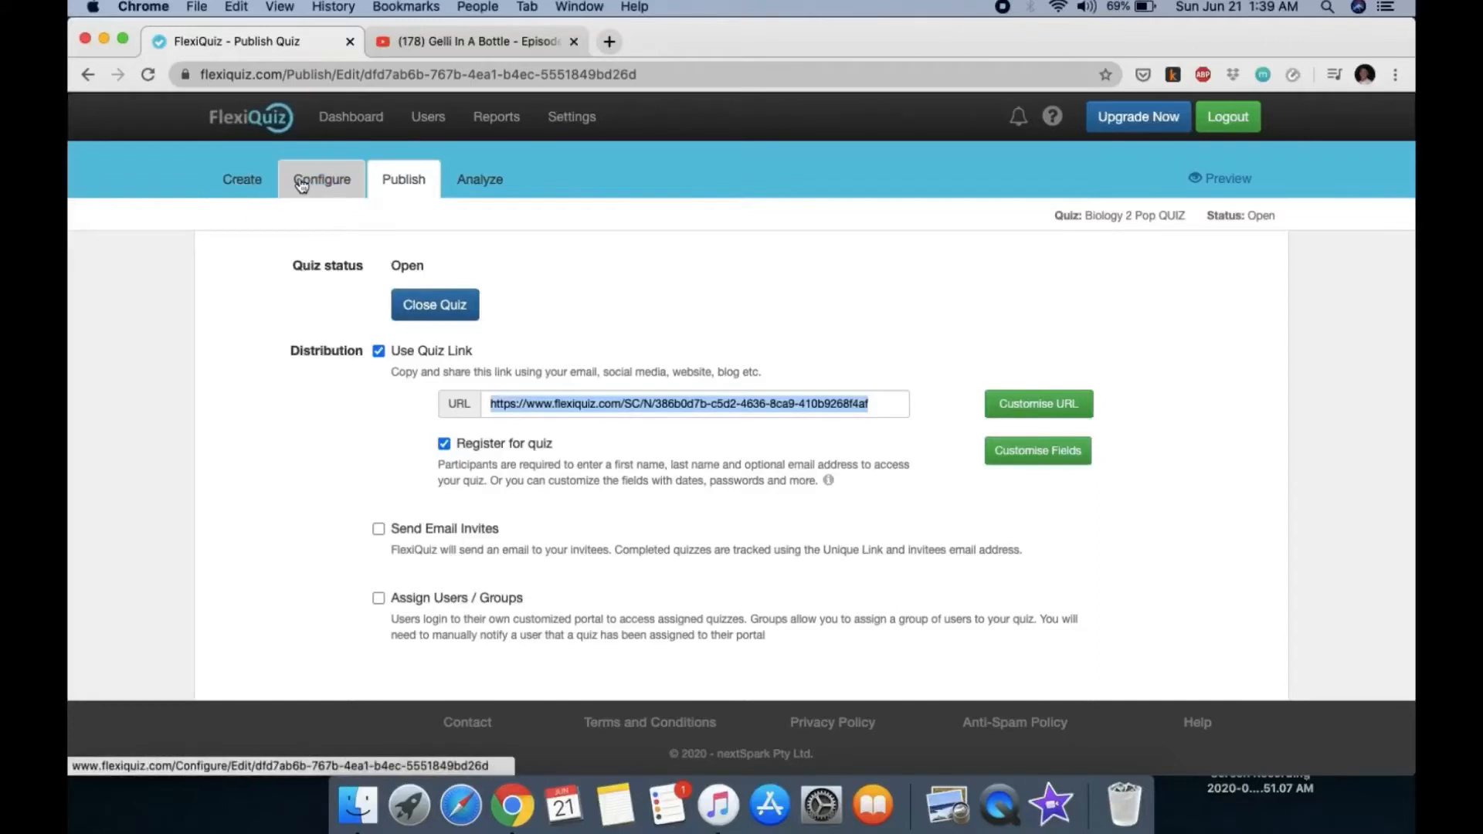
left_click(252, 185)
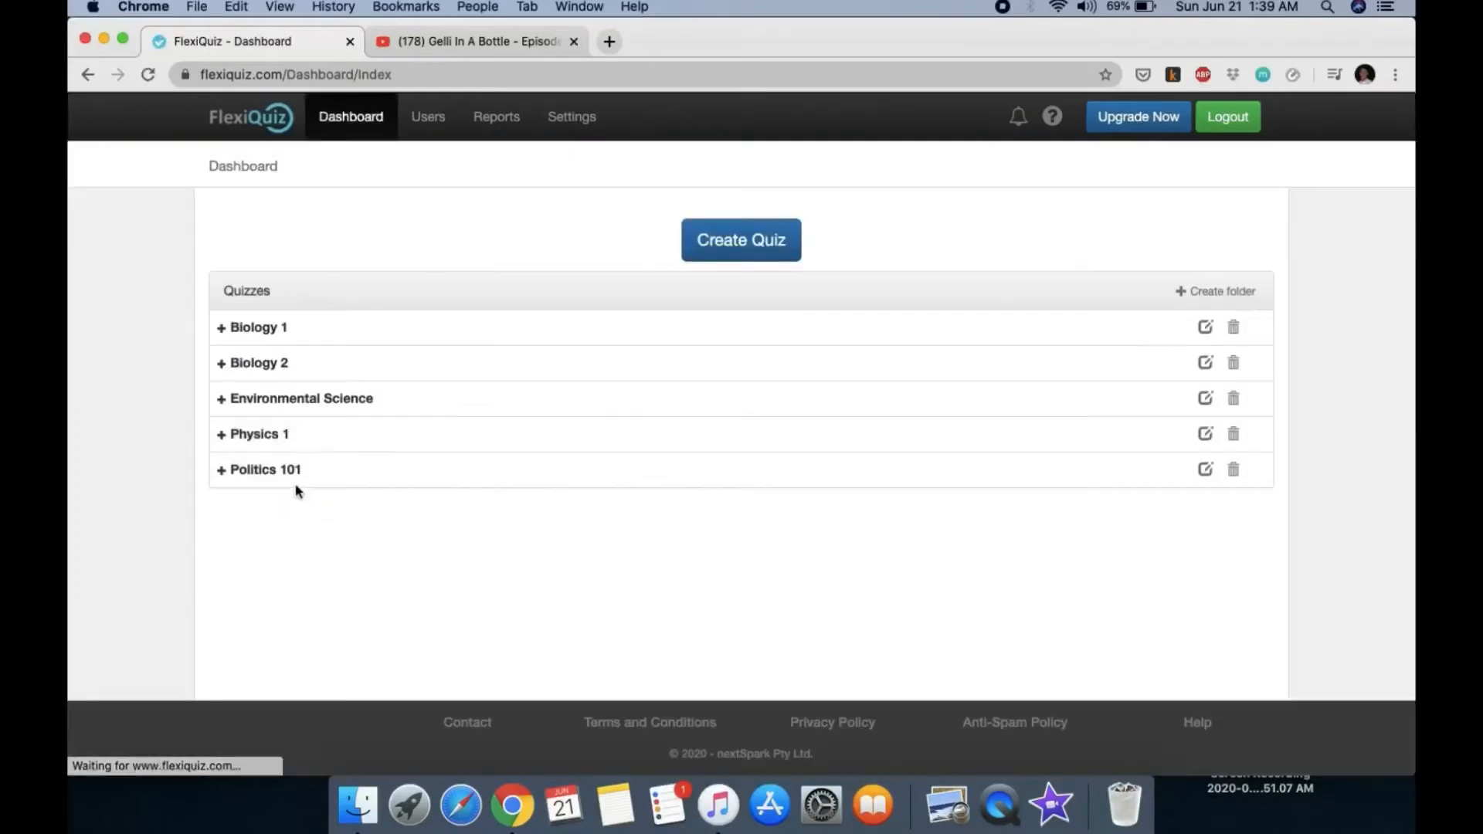
left_click(285, 367)
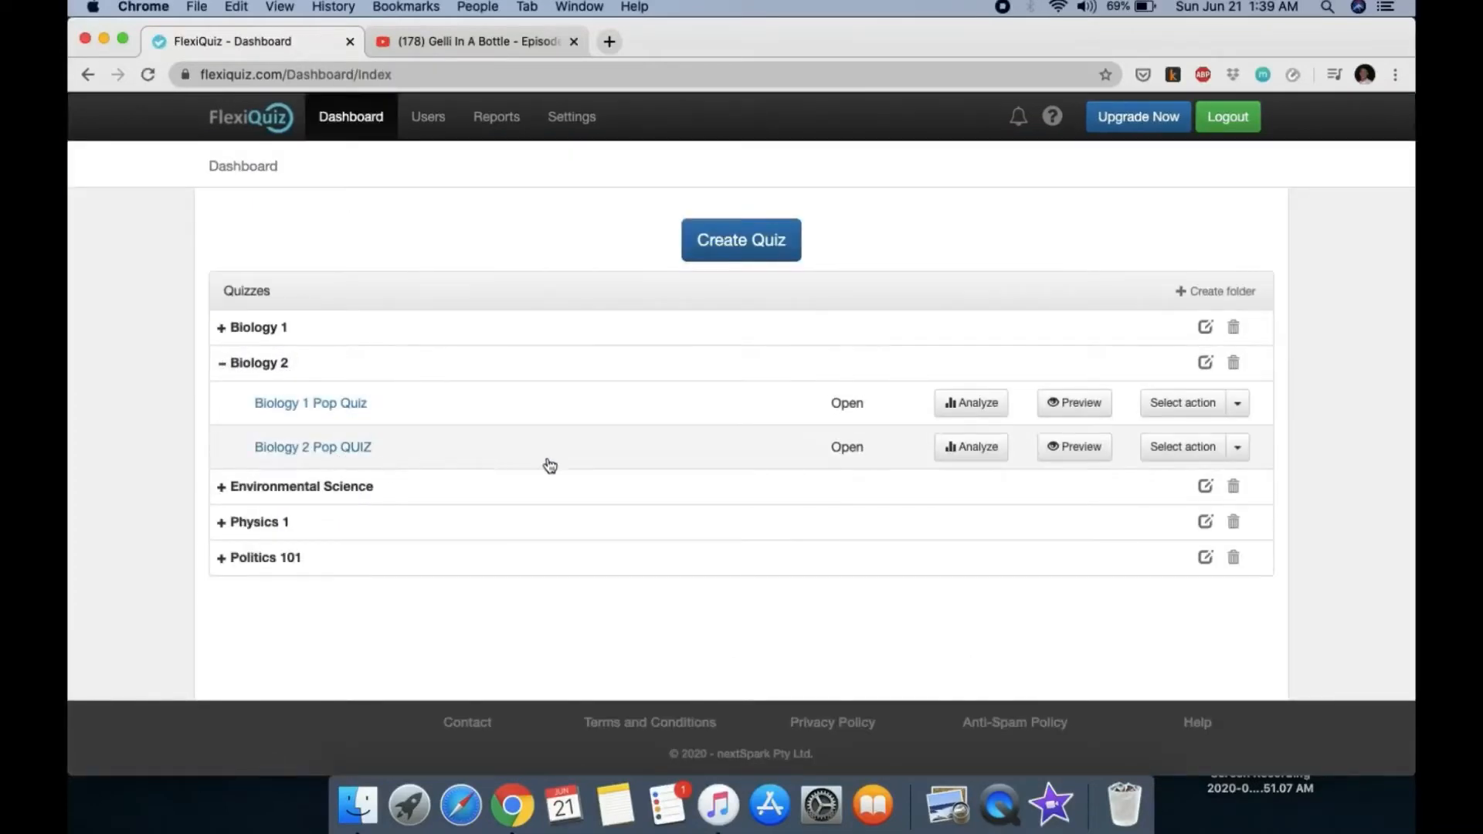
left_click(980, 456)
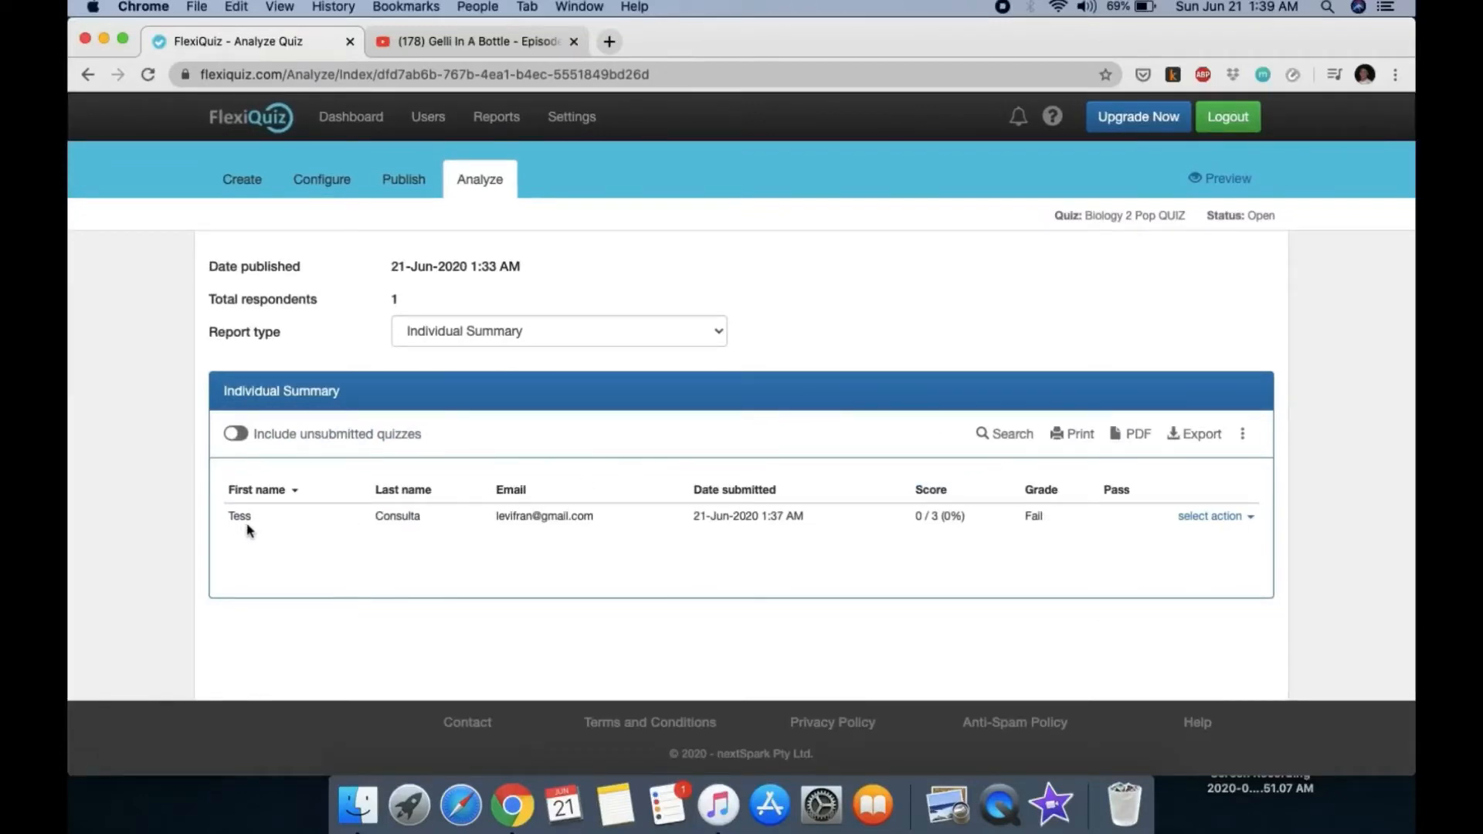
Step: Highlight the 0 / 3 (0%) score and download the Individual Summary report as PDF
left_click_drag(340, 530, 1008, 530)
left_click(944, 536)
left_click(985, 547)
left_click_drag(914, 517, 968, 518)
left_click(939, 535)
left_click_drag(916, 518, 946, 519)
left_click(1139, 436)
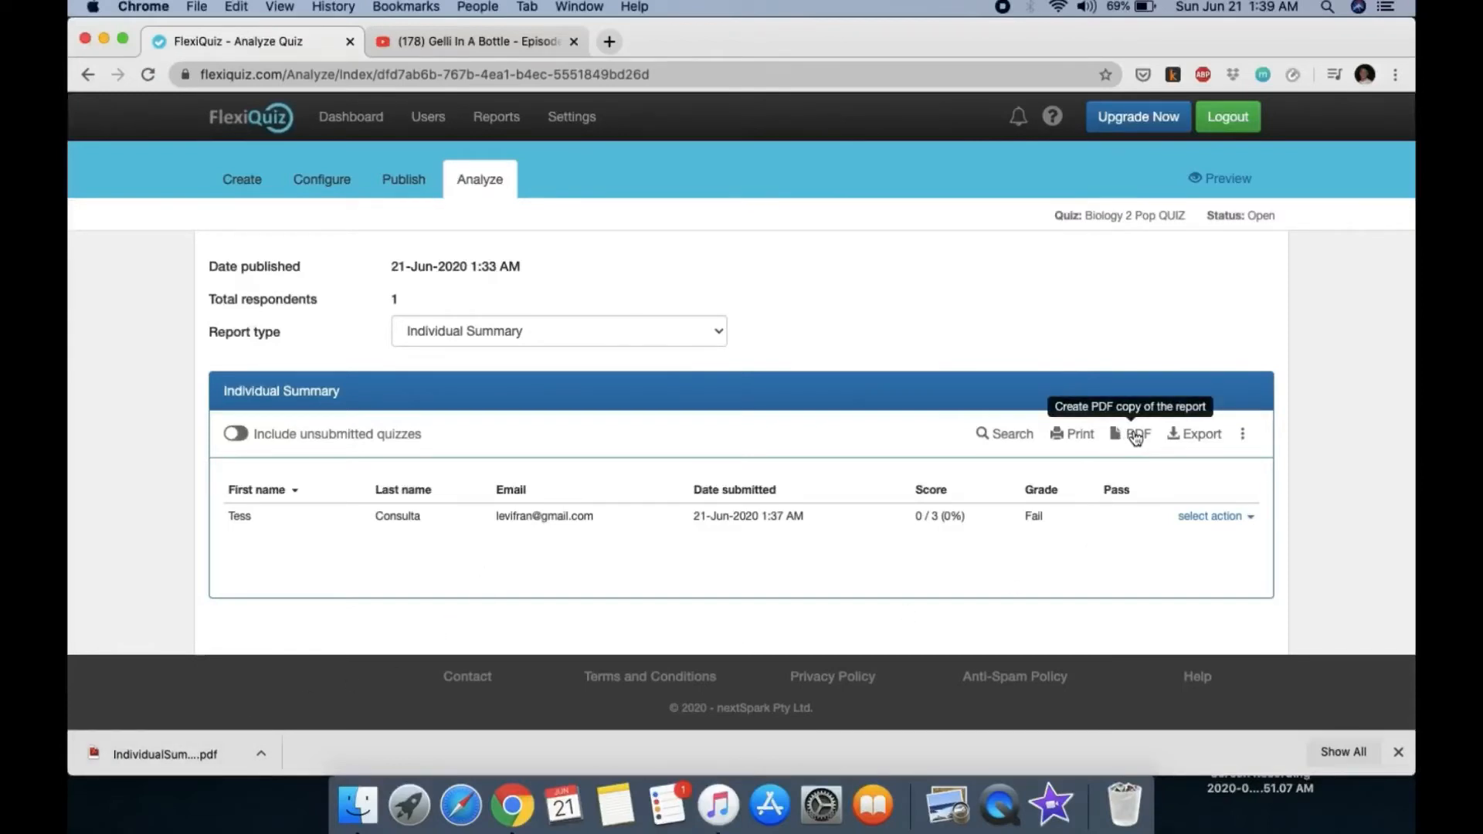
left_click(1136, 435)
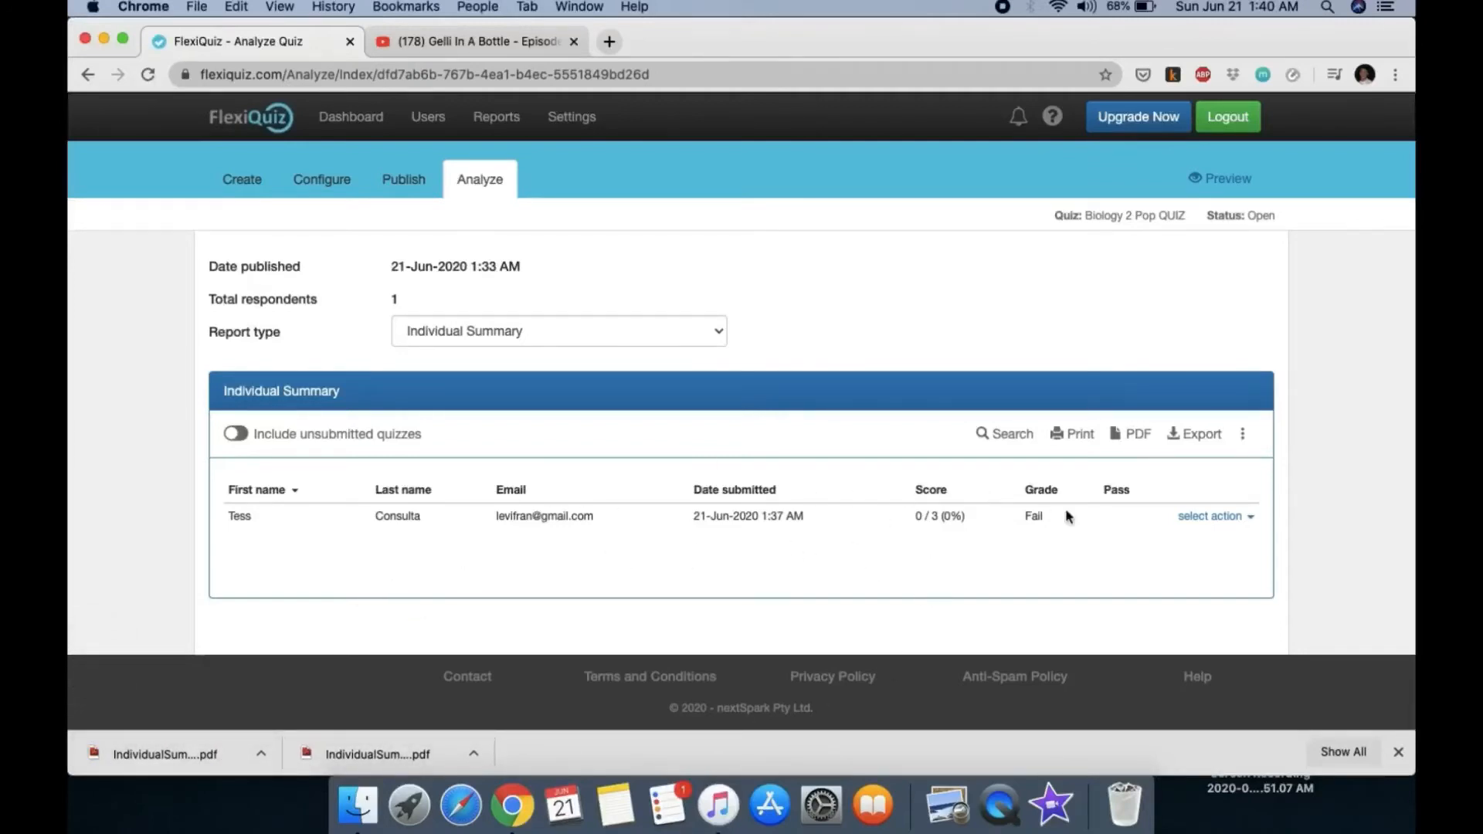
Step: Open a Quiz-type report, viewing Biology 2 Pop QUIZ and then Biology 1 Pop Quiz results
left_click(506, 125)
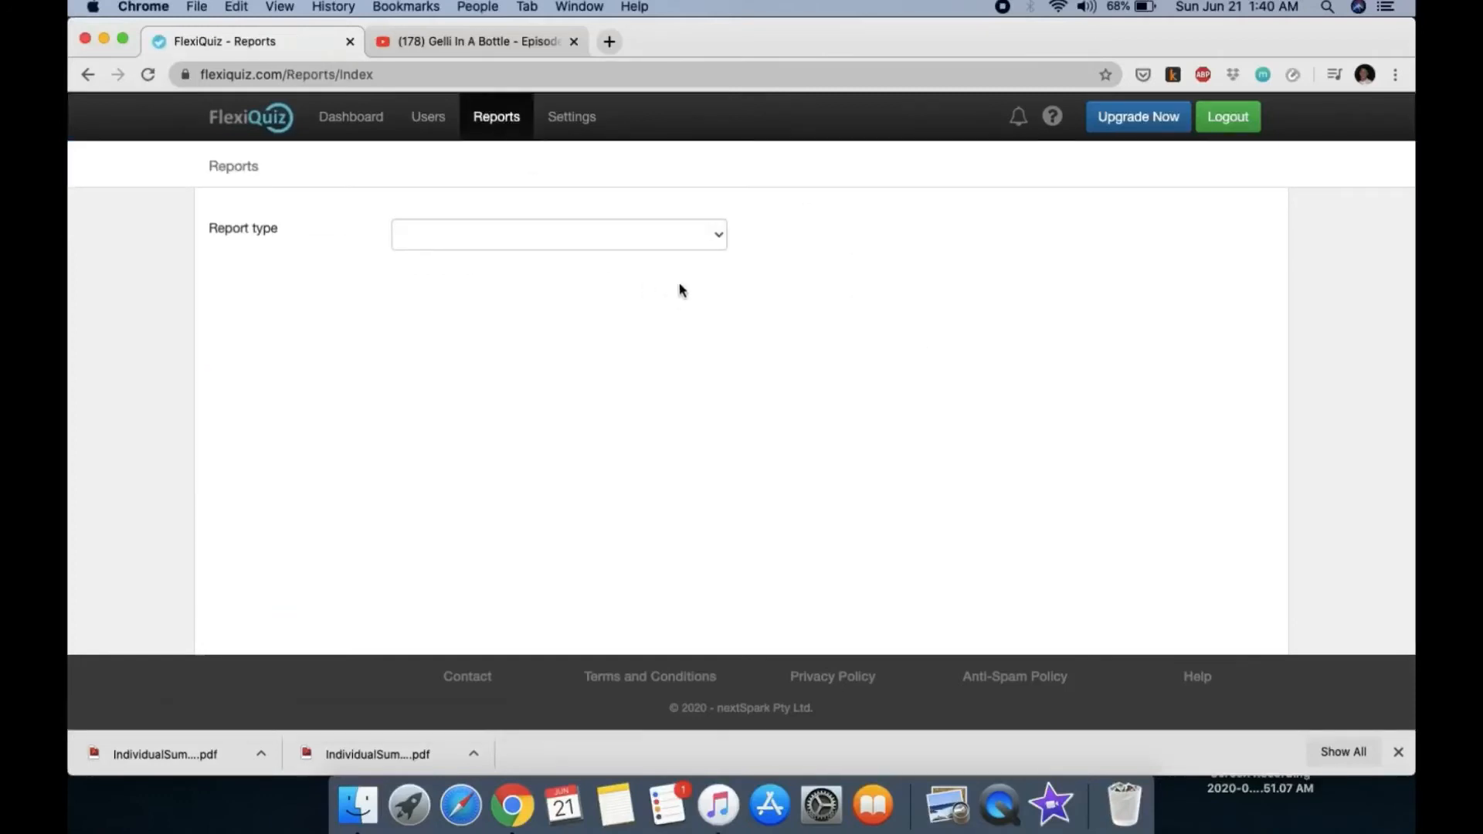
left_click(701, 246)
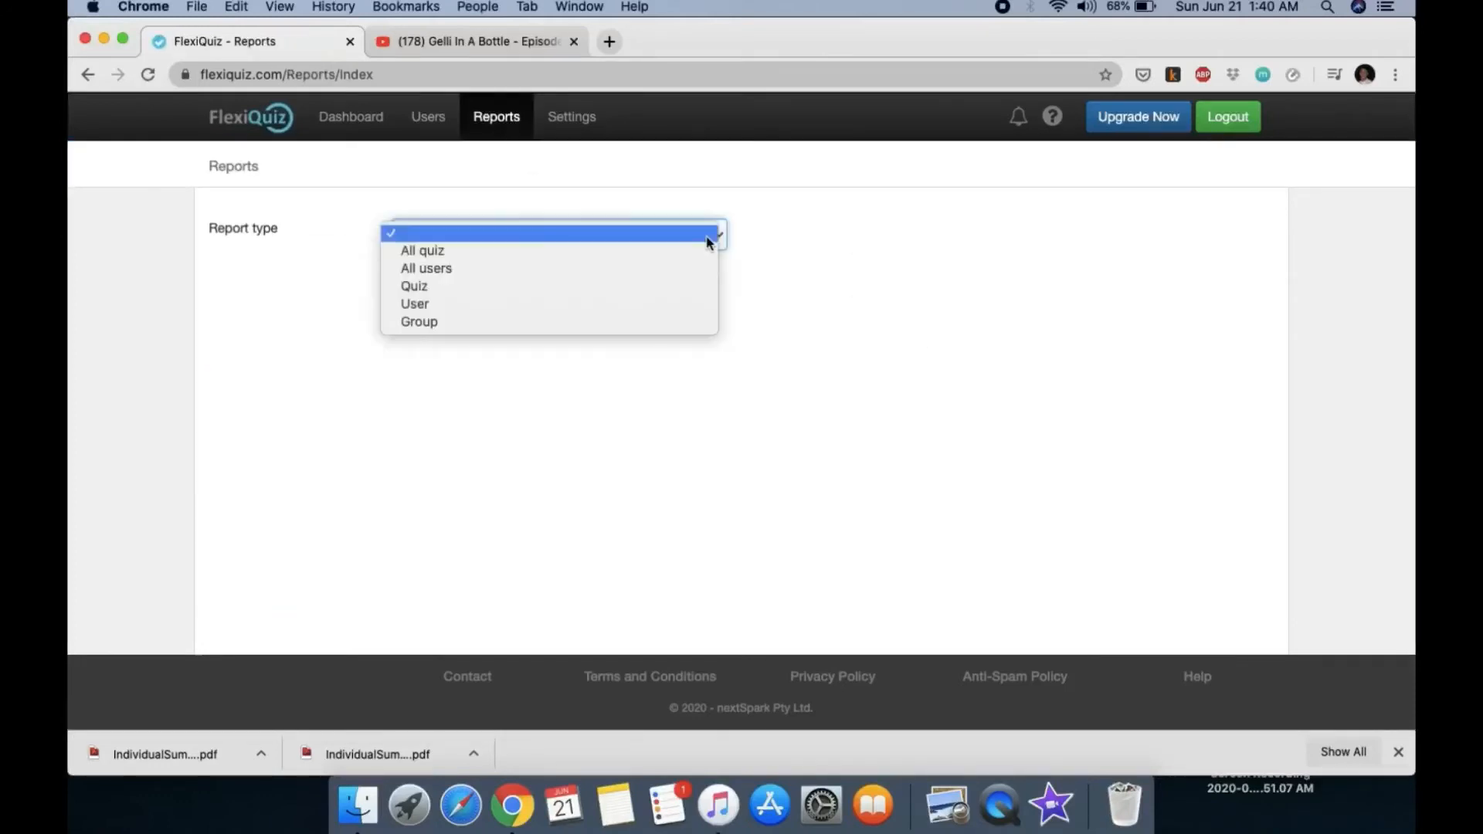
left_click(665, 282)
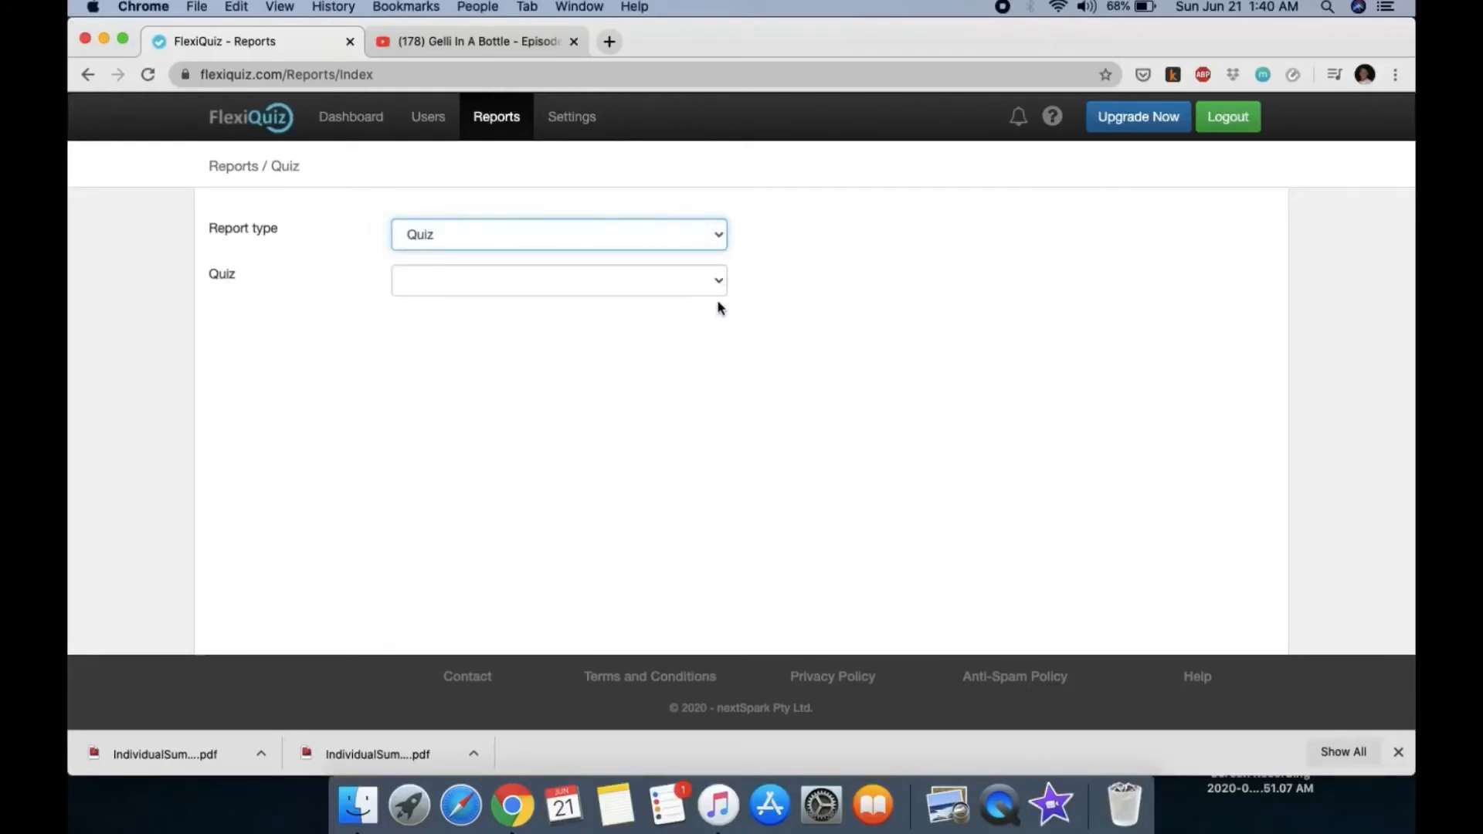
left_click(719, 292)
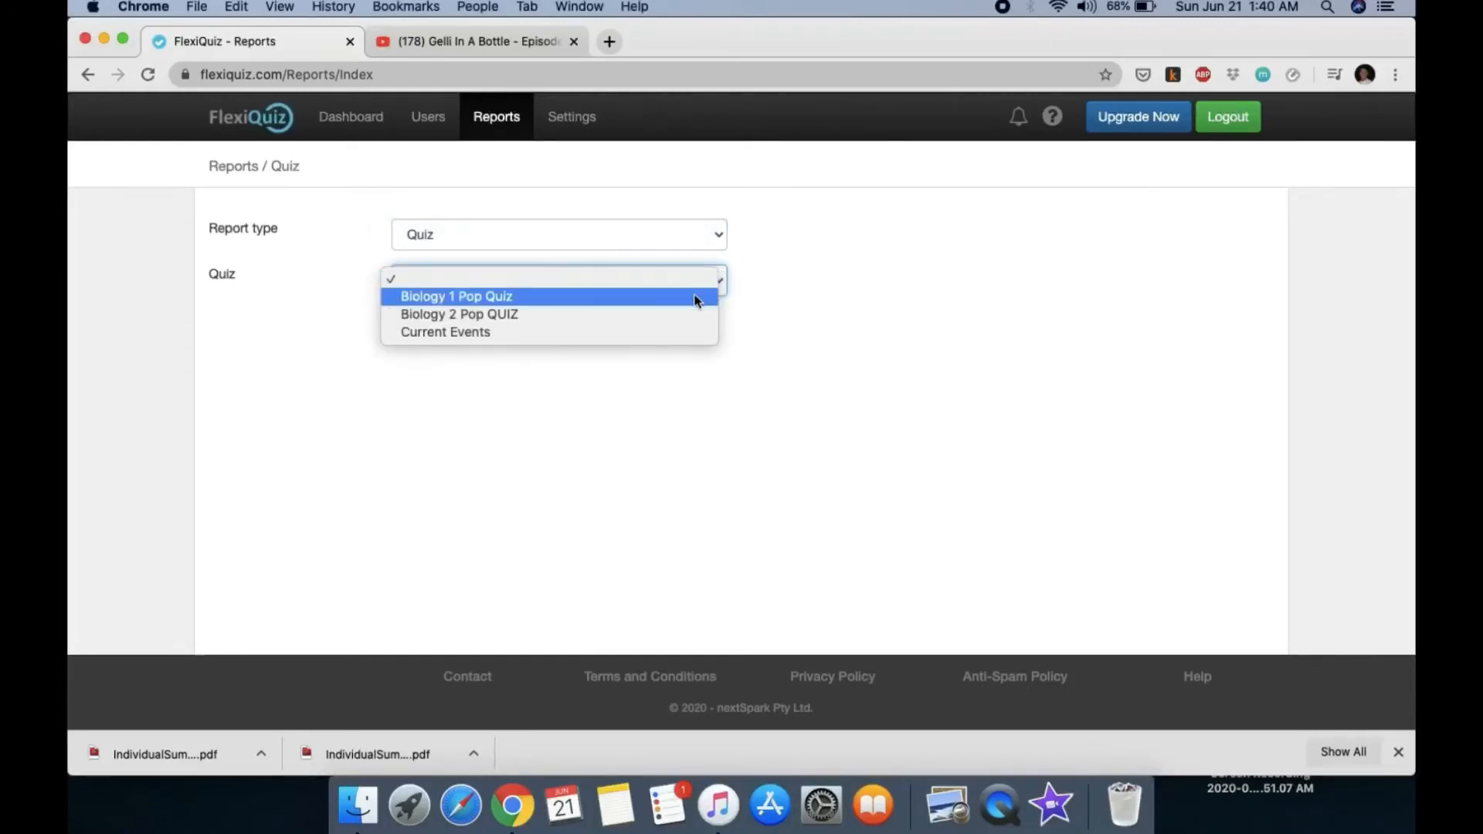
left_click(663, 315)
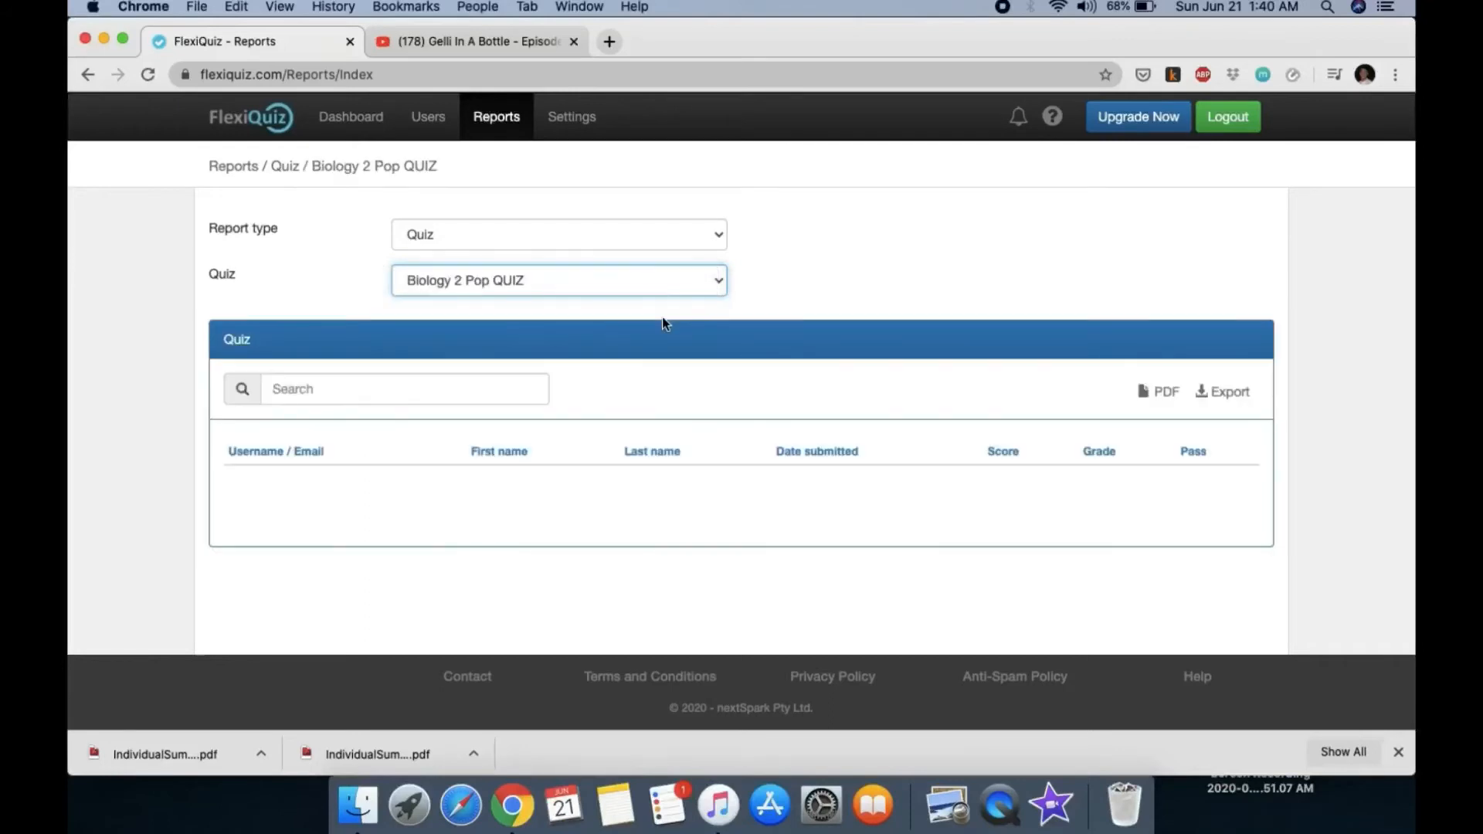
left_click(553, 292)
left_click(555, 266)
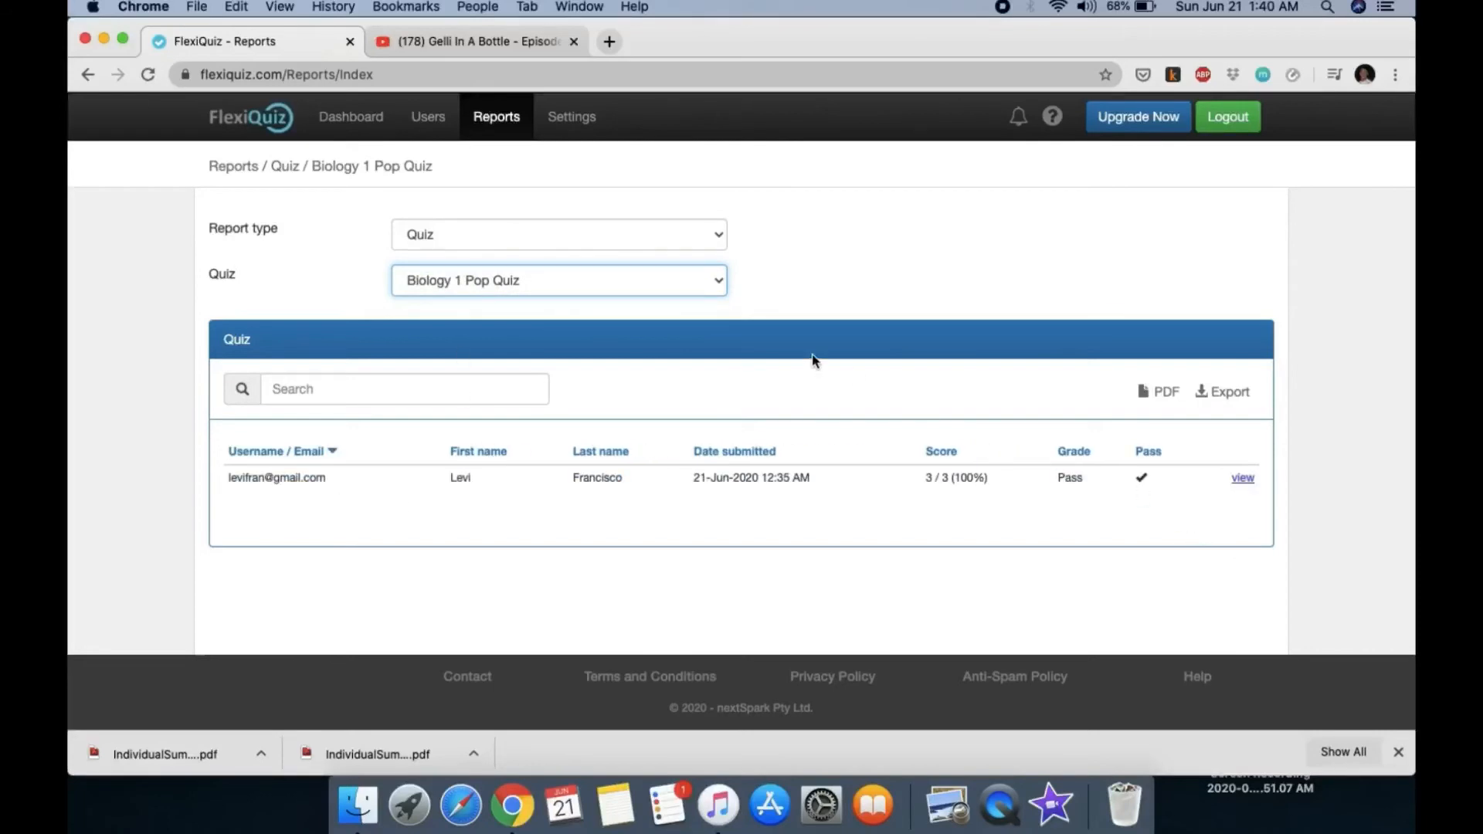
Step: Show Current Events results and export them to Report - Quiz (1).xlsx
left_click(595, 284)
left_click(545, 319)
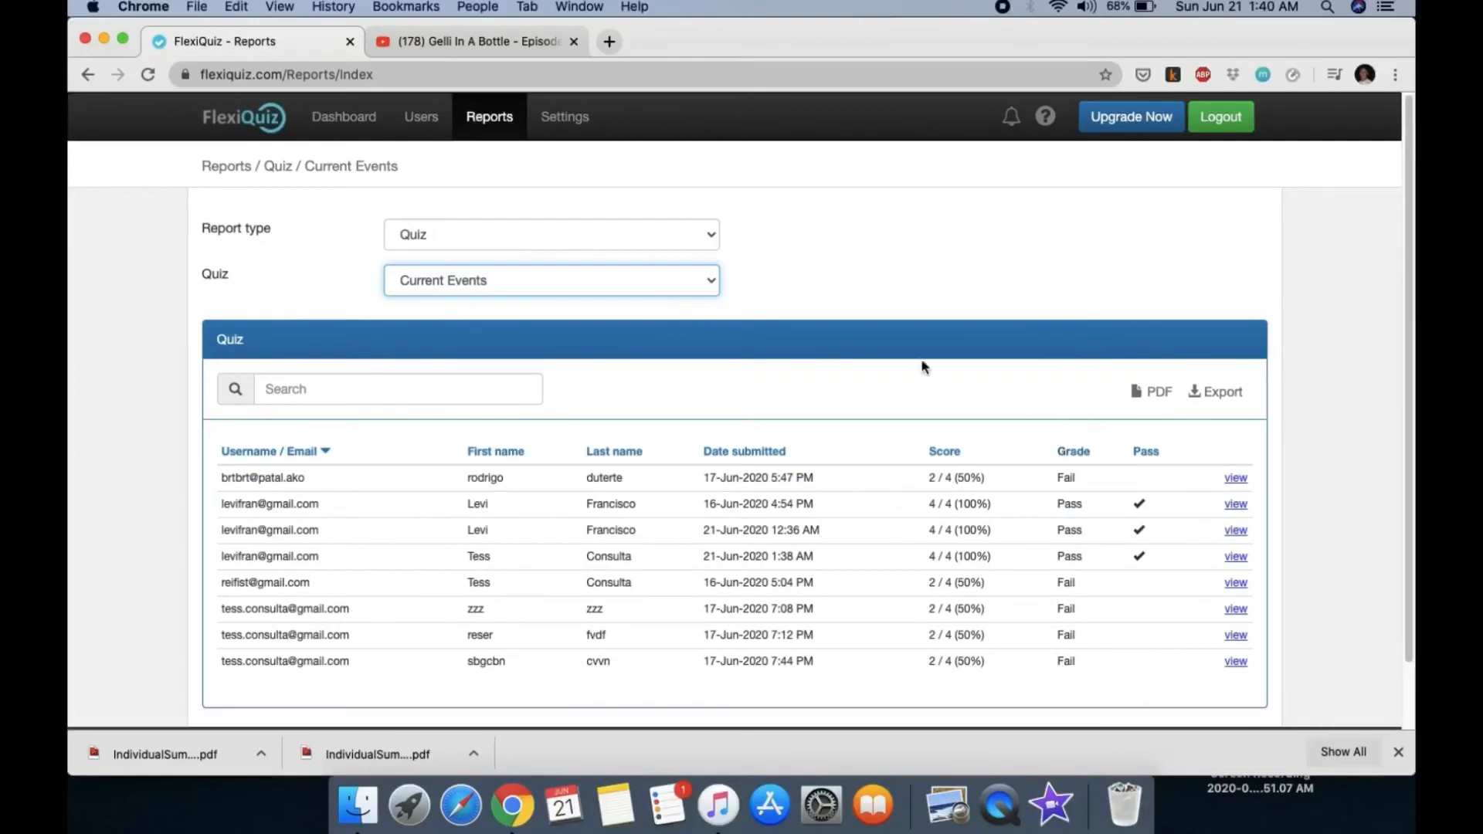
left_click(1227, 397)
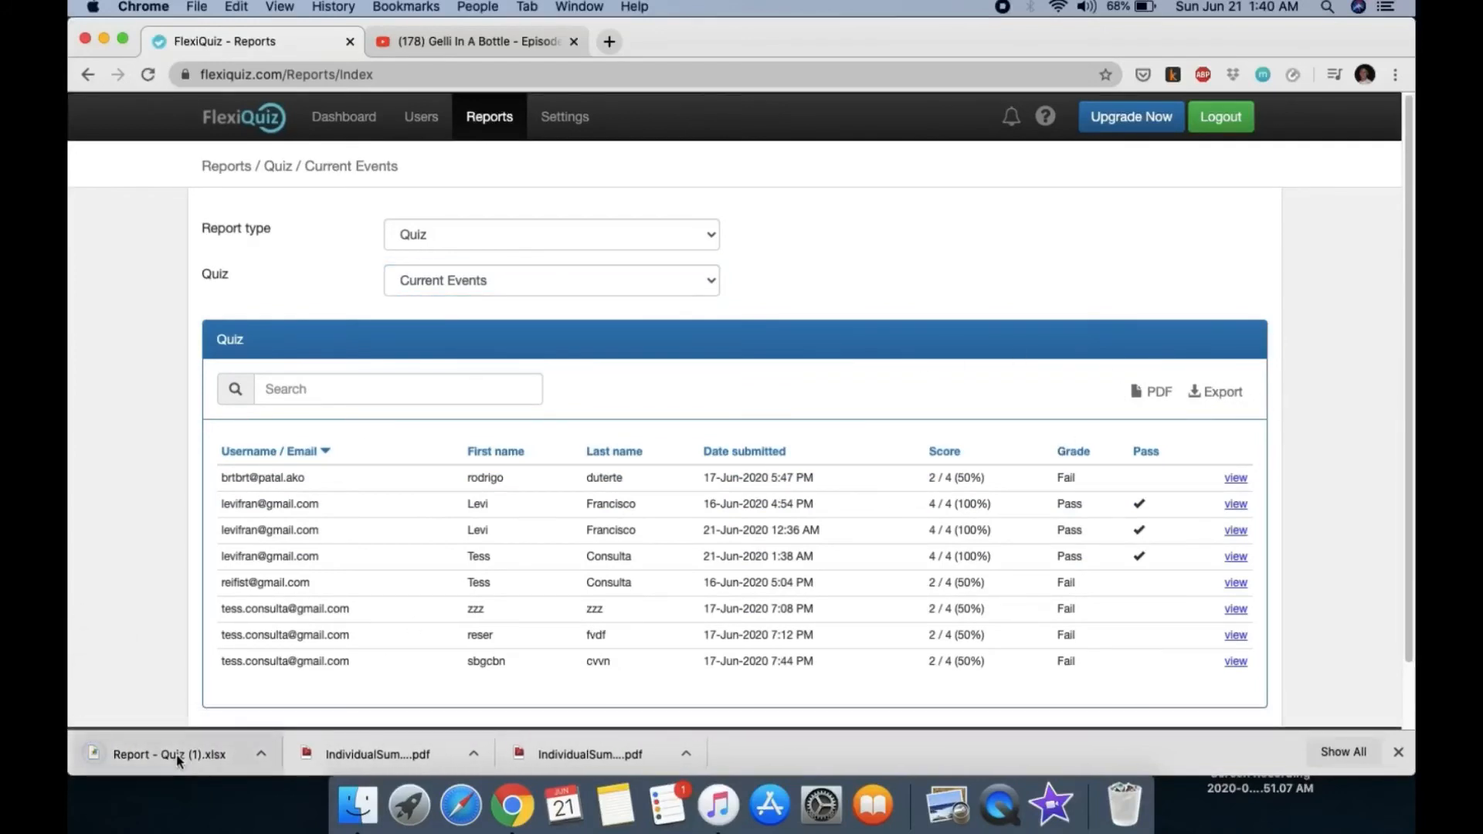
left_click(176, 754)
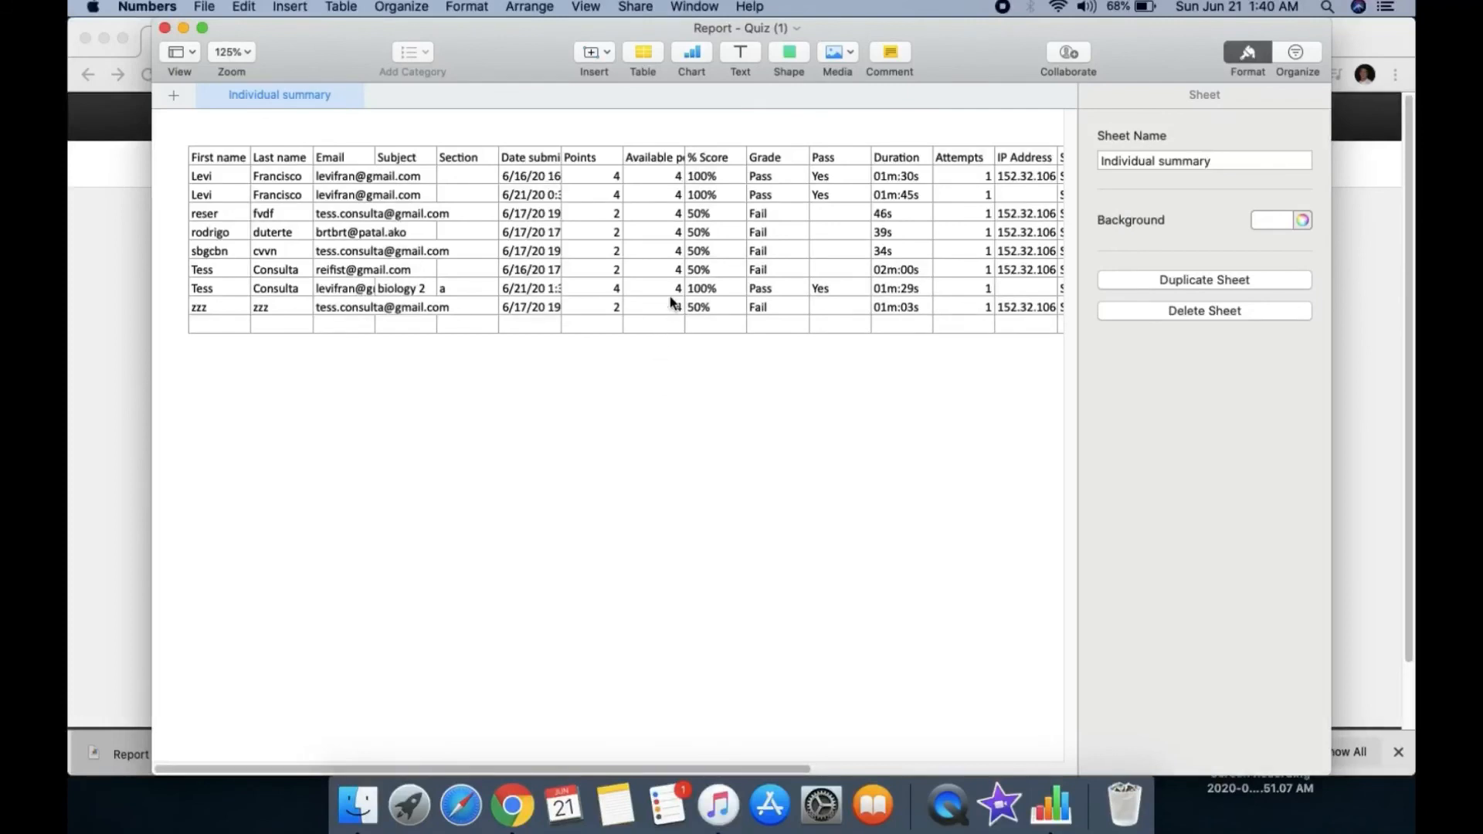
Step: Copy the Points values in cells G2:G9 of the exported report
left_click_drag(595, 179, 608, 307)
right_click(593, 242)
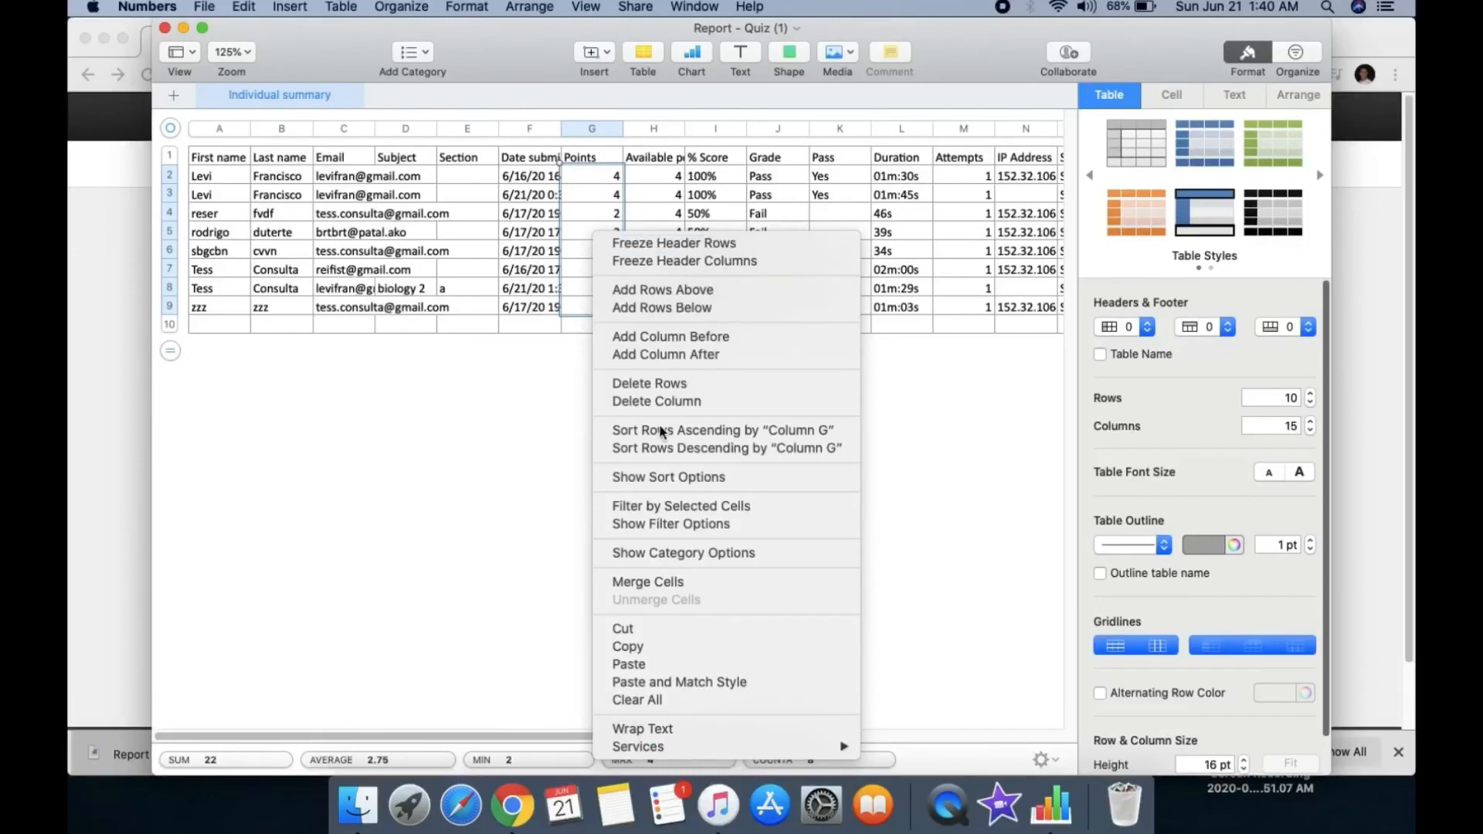
left_click(627, 646)
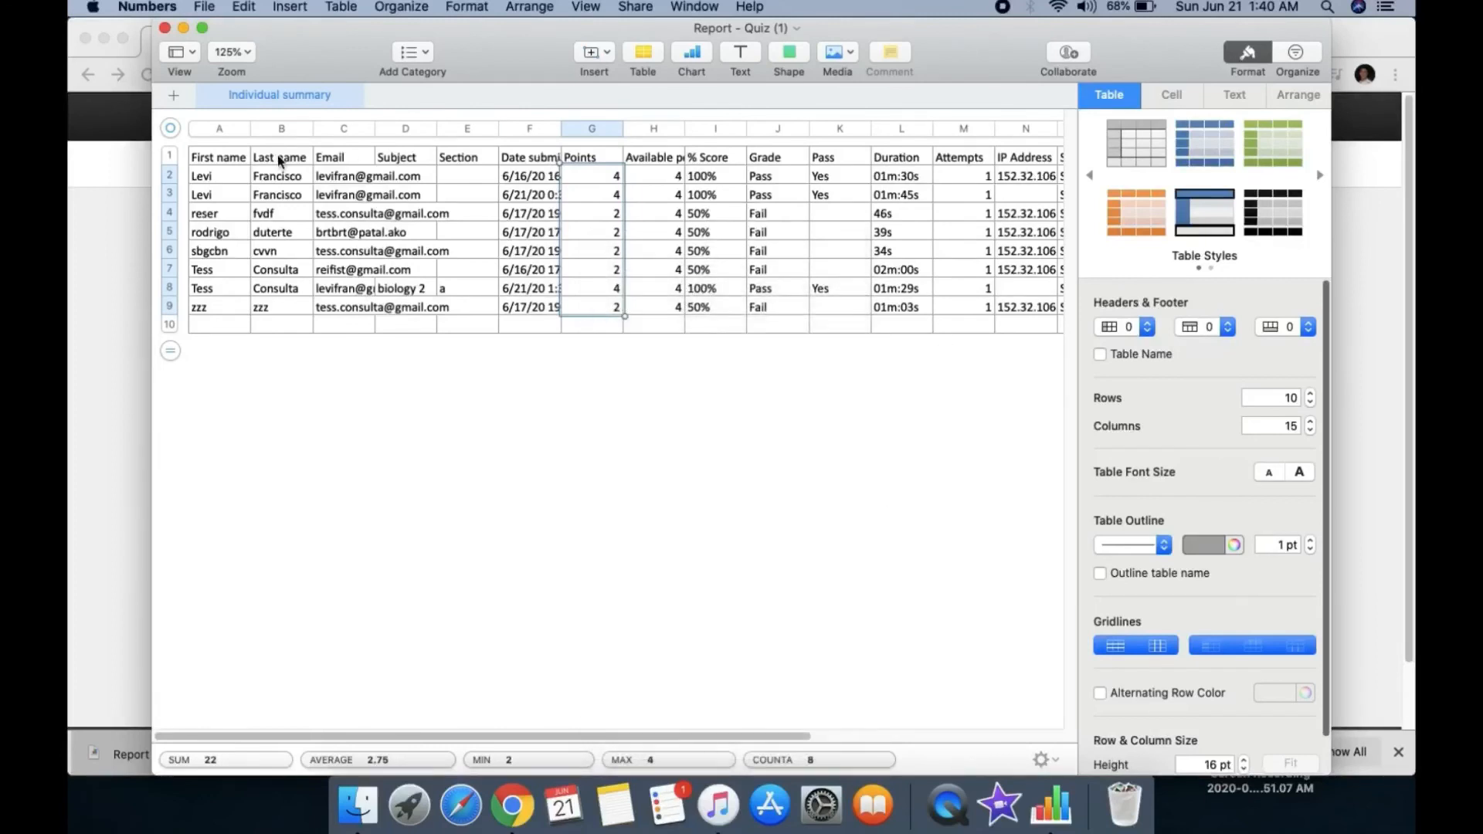
Step: Close the Numbers spreadsheet and the YouTube video tab in Chrome
left_click(165, 29)
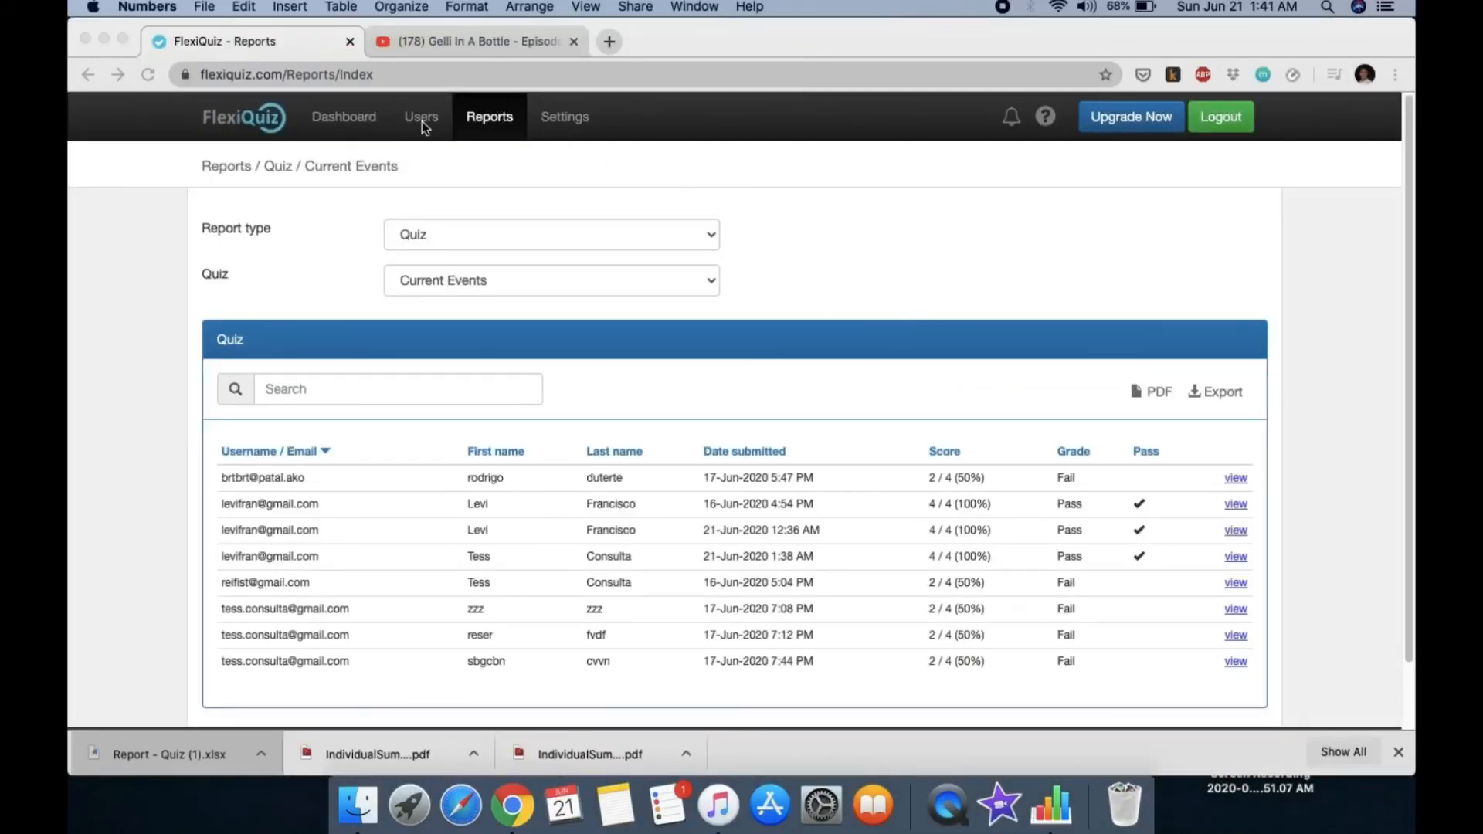
left_click(569, 46)
left_click(570, 44)
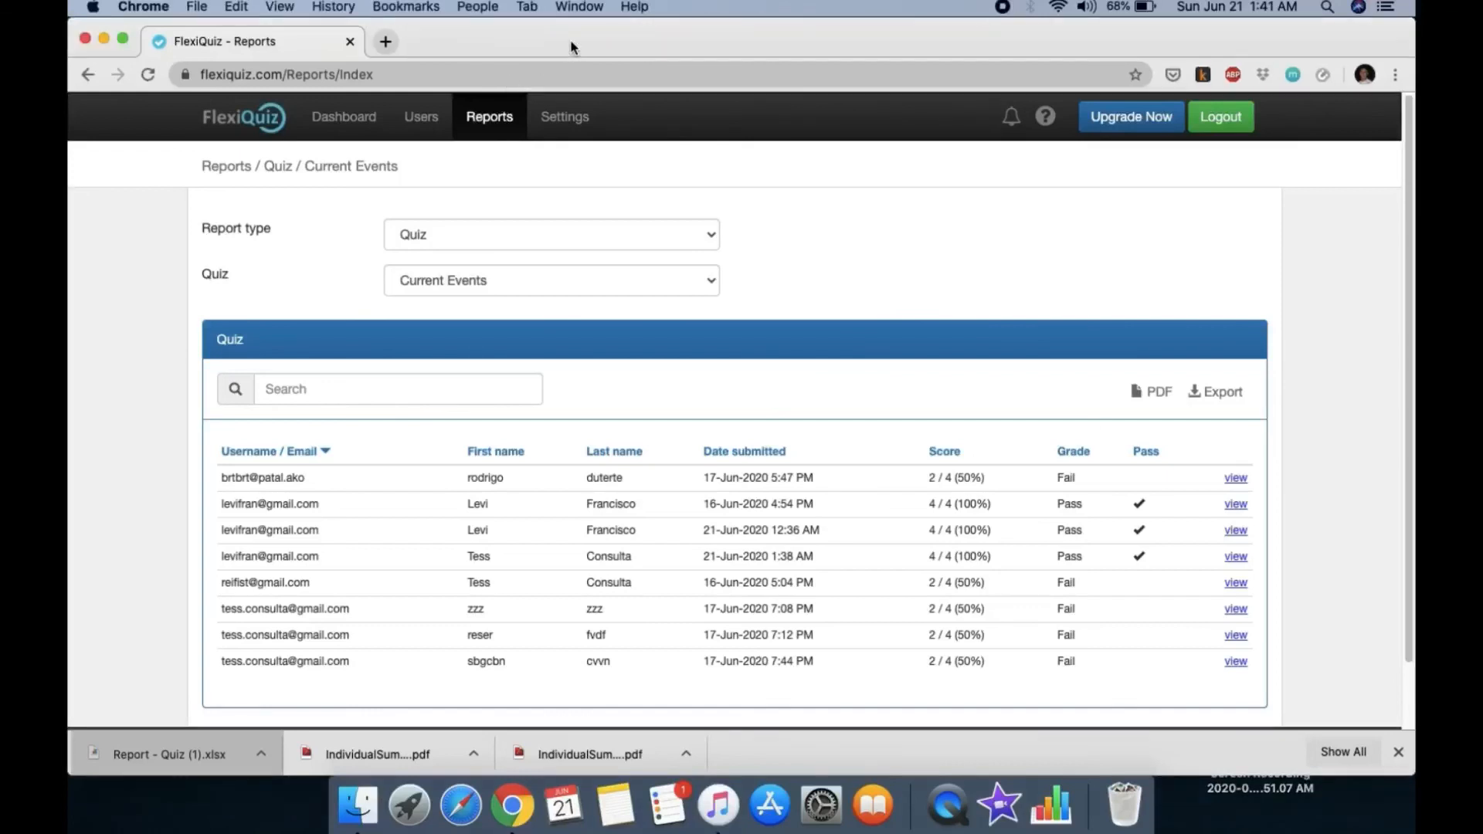